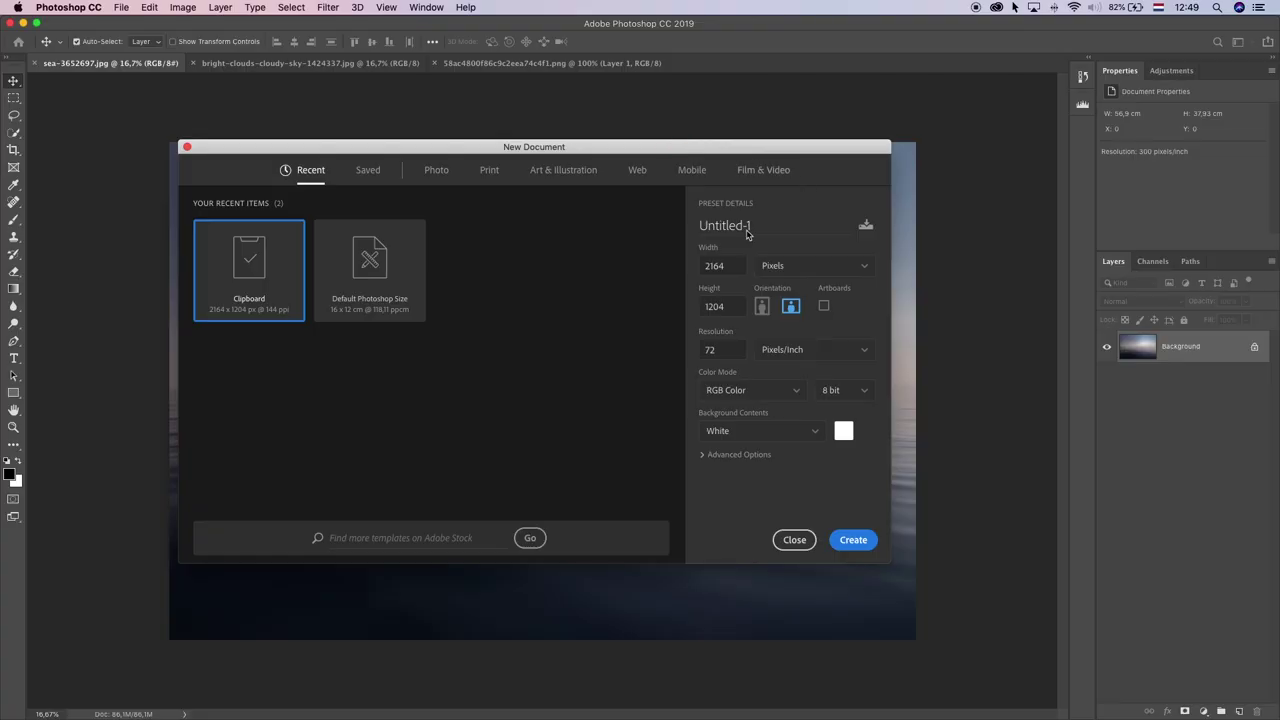
Step: Create a new document of 1920 by 1080 pixels at 72 pixels/inch with a white background
{"action": "left_click", "coordinate": [710, 265]}
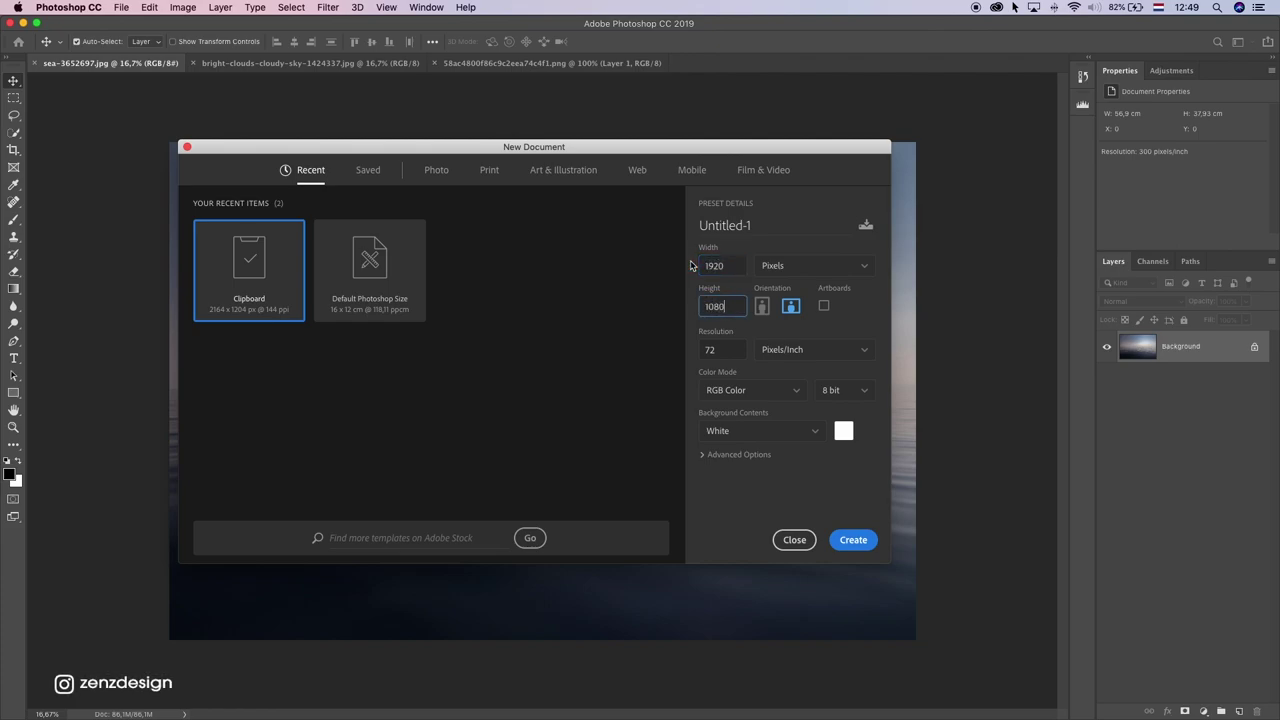
{"action": "left_click", "coordinate": [860, 540]}
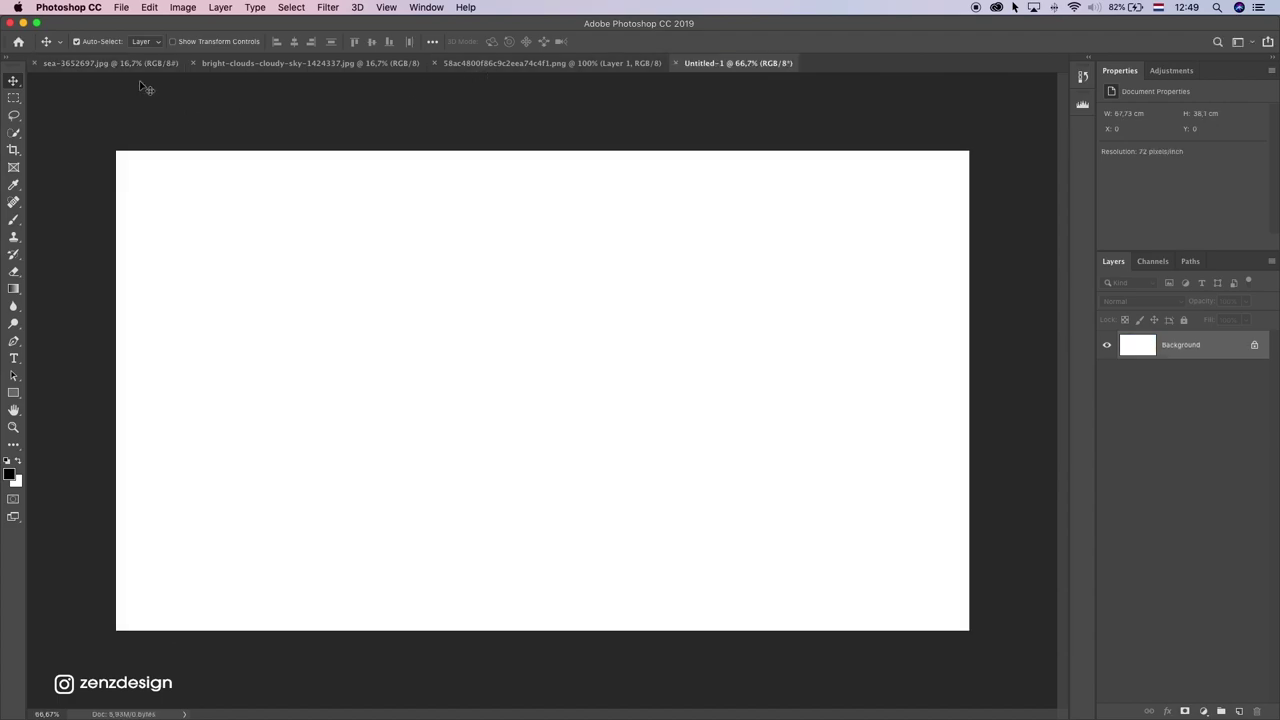
Step: In sea-3652697.jpg, make a rectangular selection of all the water from the horizon down to the image's lower edge
{"action": "left_click", "coordinate": [133, 64]}
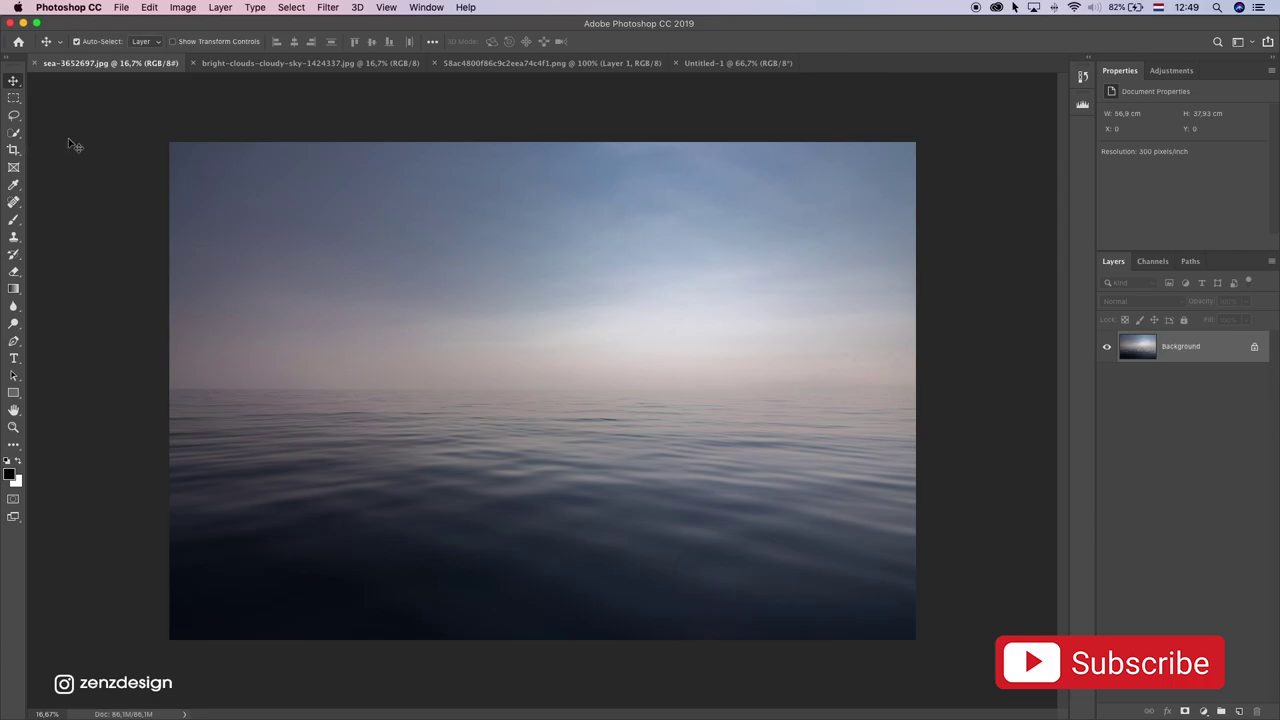
{"action": "left_click", "coordinate": [13, 97]}
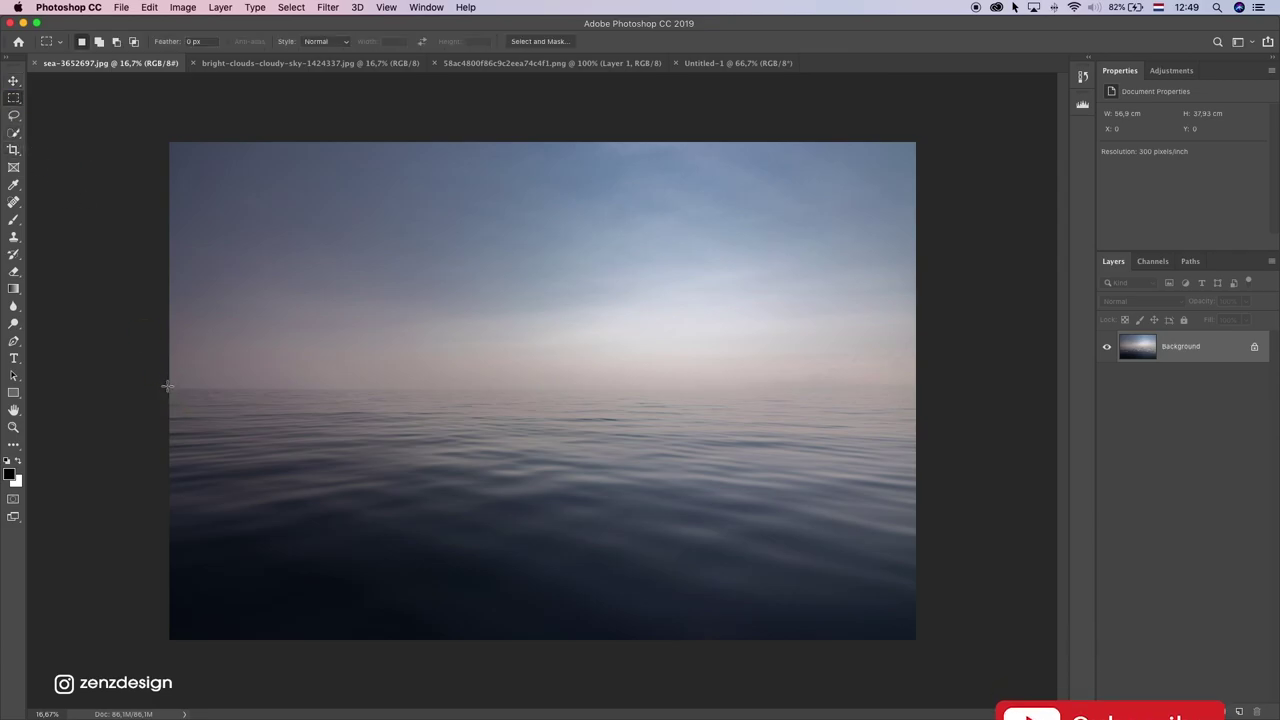
{"action": "left_click_drag", "start_coordinate": [168, 384], "coordinate": [241, 416]}
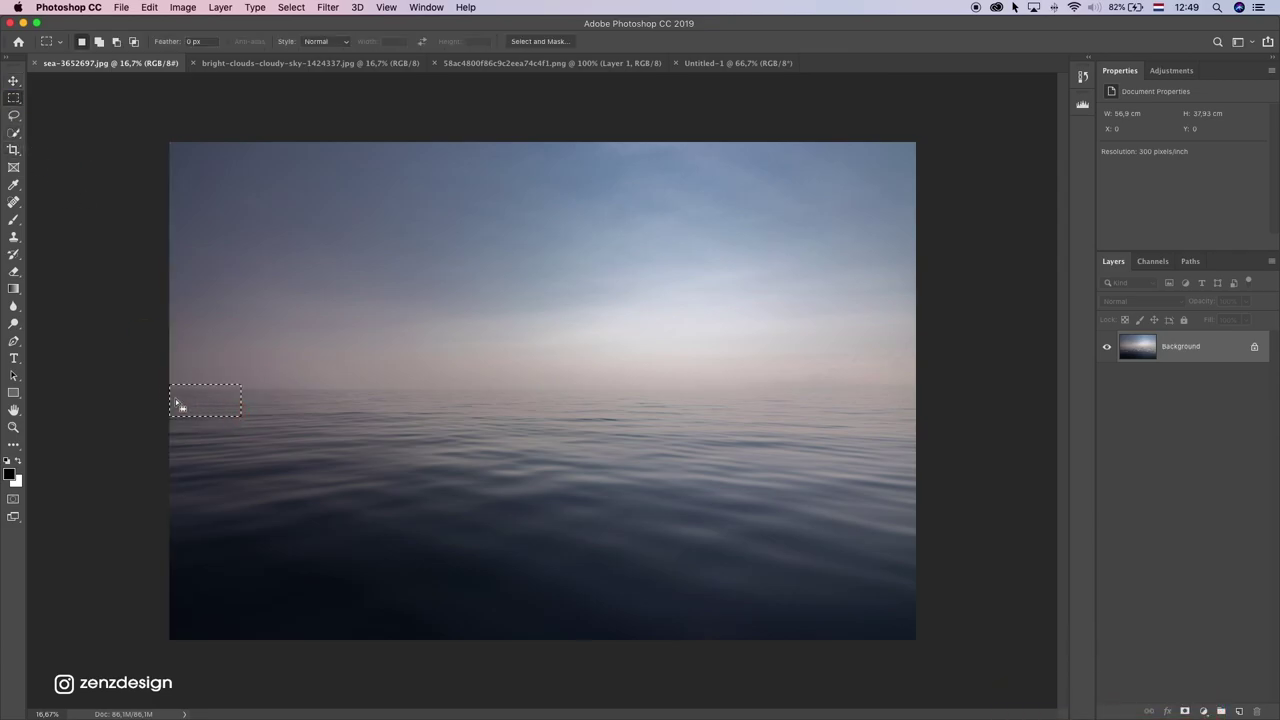
{"action": "left_click_drag", "start_coordinate": [161, 388], "coordinate": [984, 680]}
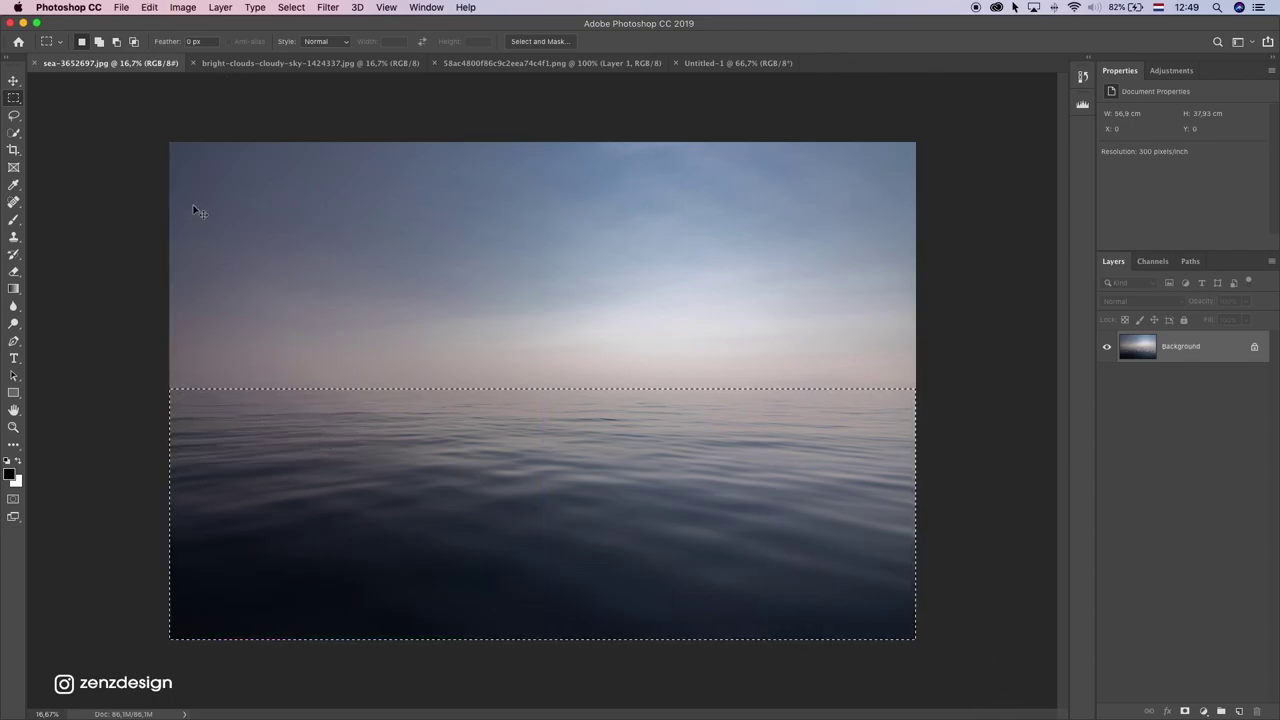
Step: Paste the selected water into the Untitled-1 document and convert the new layer to a smart object
{"action": "left_click", "coordinate": [741, 64]}
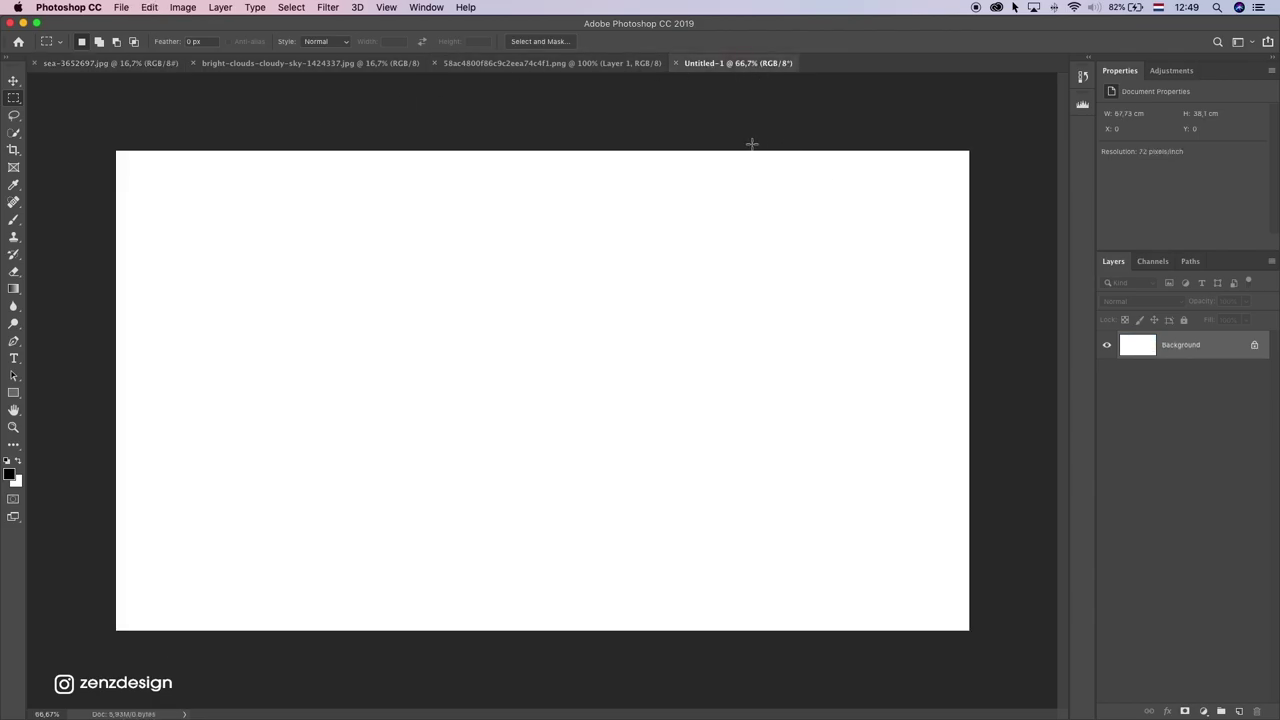
{"action": "key", "text": "super+v"}
{"action": "right_click", "coordinate": [1181, 345]}
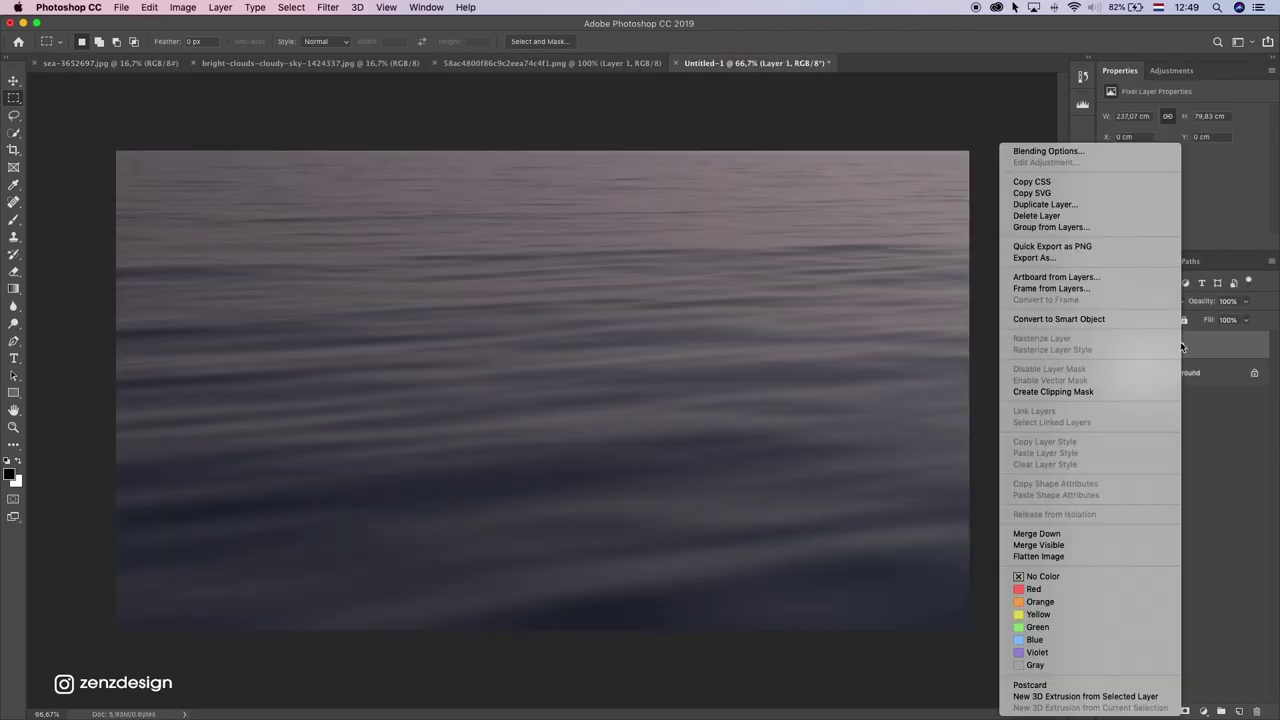
{"action": "left_click", "coordinate": [1085, 319]}
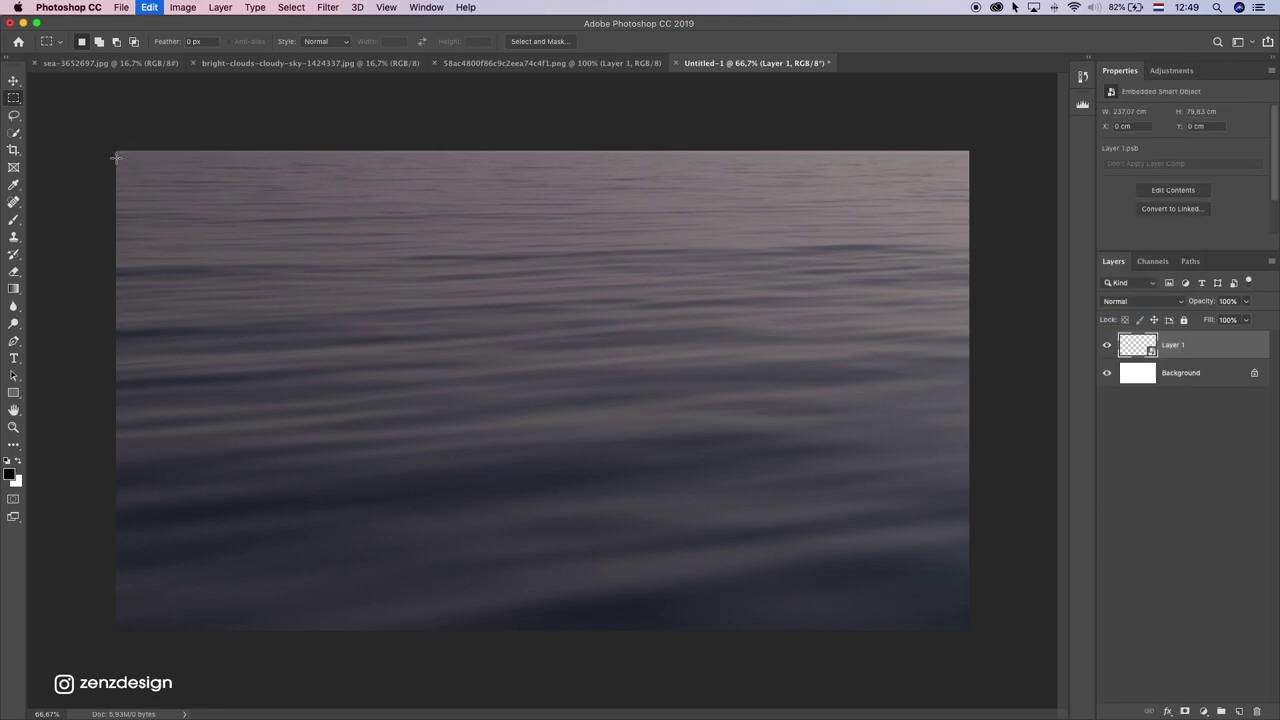
Step: Transform the sea layer to about 77 by 13 cm, spanning the canvas width with its horizon slightly above mid-height
{"action": "key", "text": "super+t"}
{"action": "left_click_drag", "start_coordinate": [116, 150], "coordinate": [429, 300]}
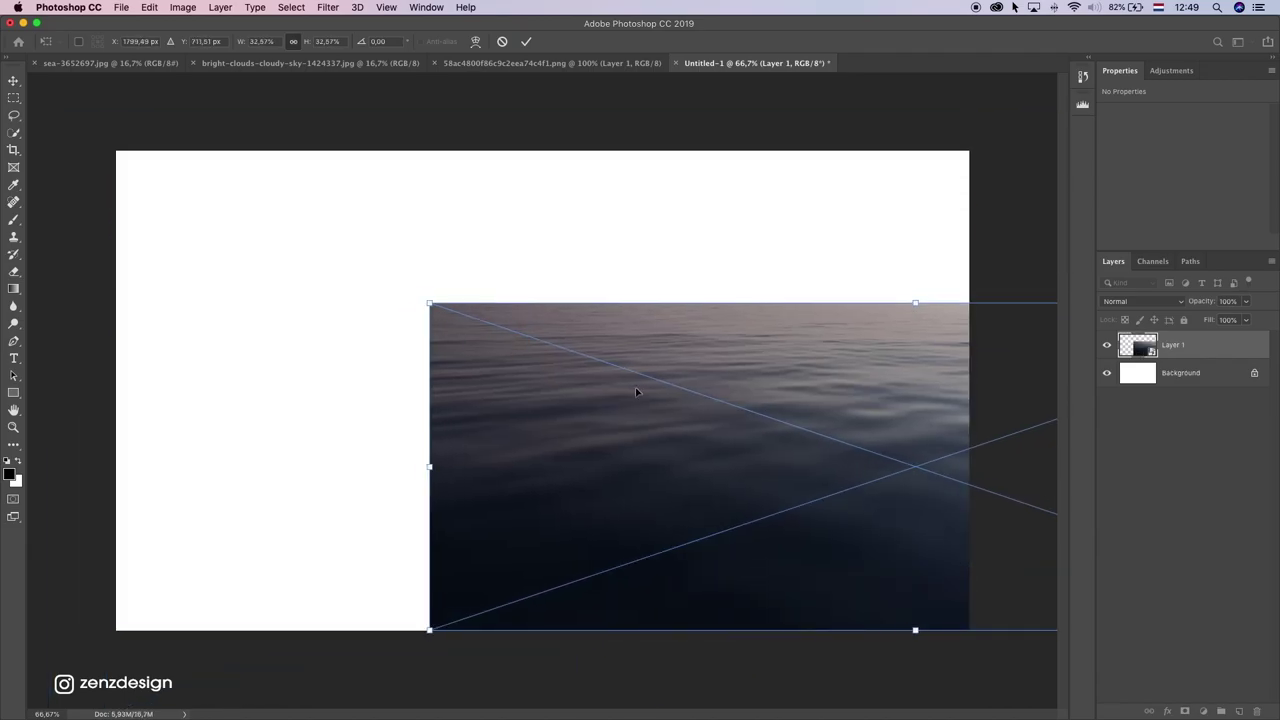
{"action": "left_click_drag", "start_coordinate": [635, 387], "coordinate": [271, 389]}
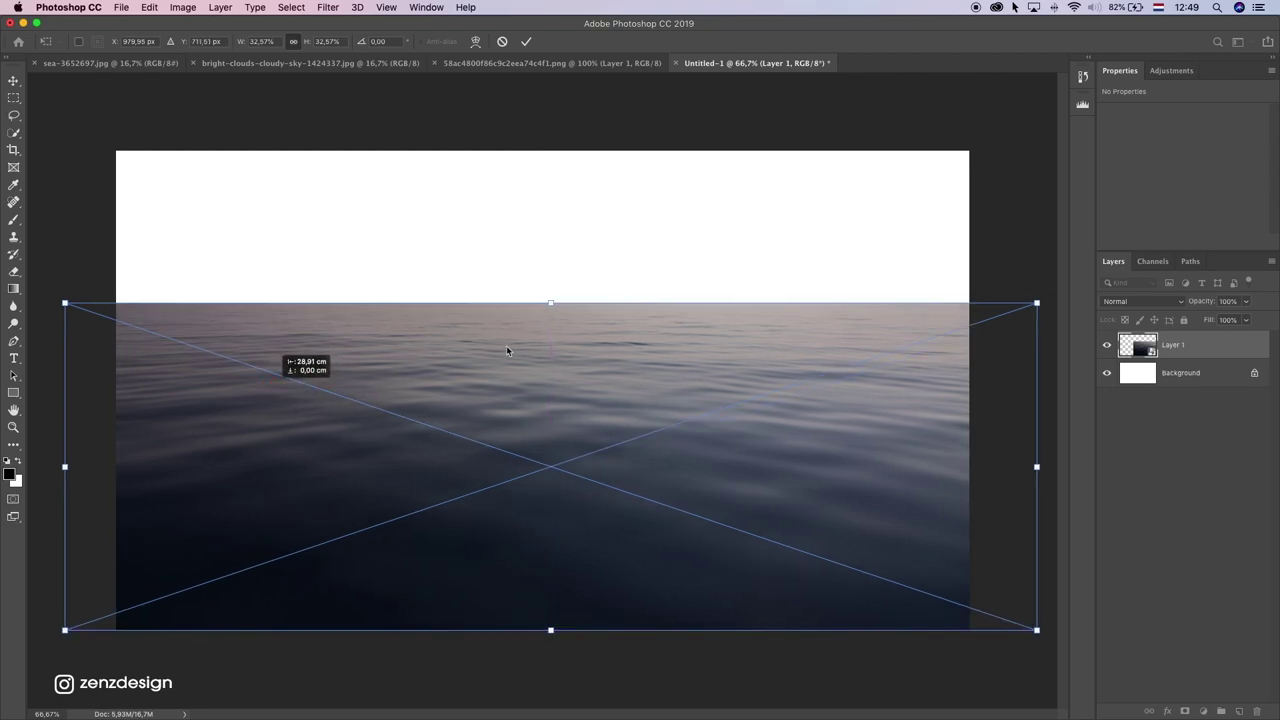
{"action": "left_click_drag", "start_coordinate": [552, 300], "coordinate": [556, 379]}
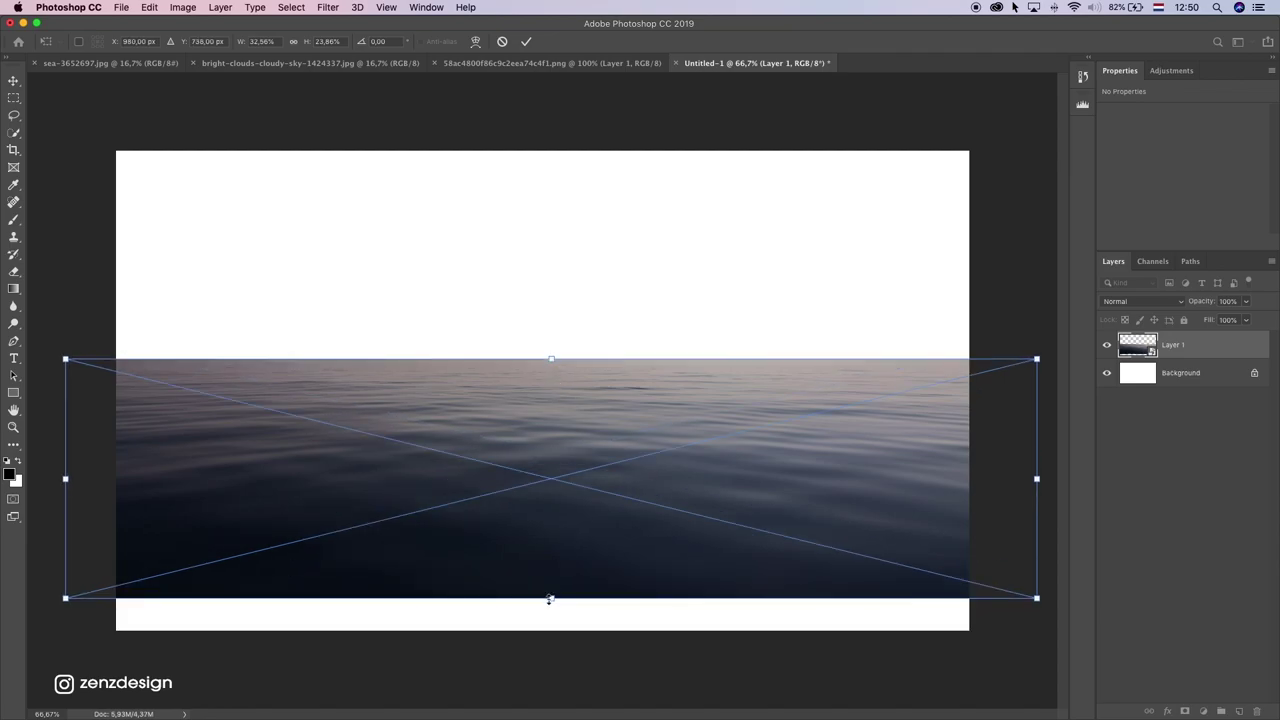
{"action": "left_click_drag", "start_coordinate": [549, 599], "coordinate": [563, 522]}
{"action": "key", "text": "Return"}
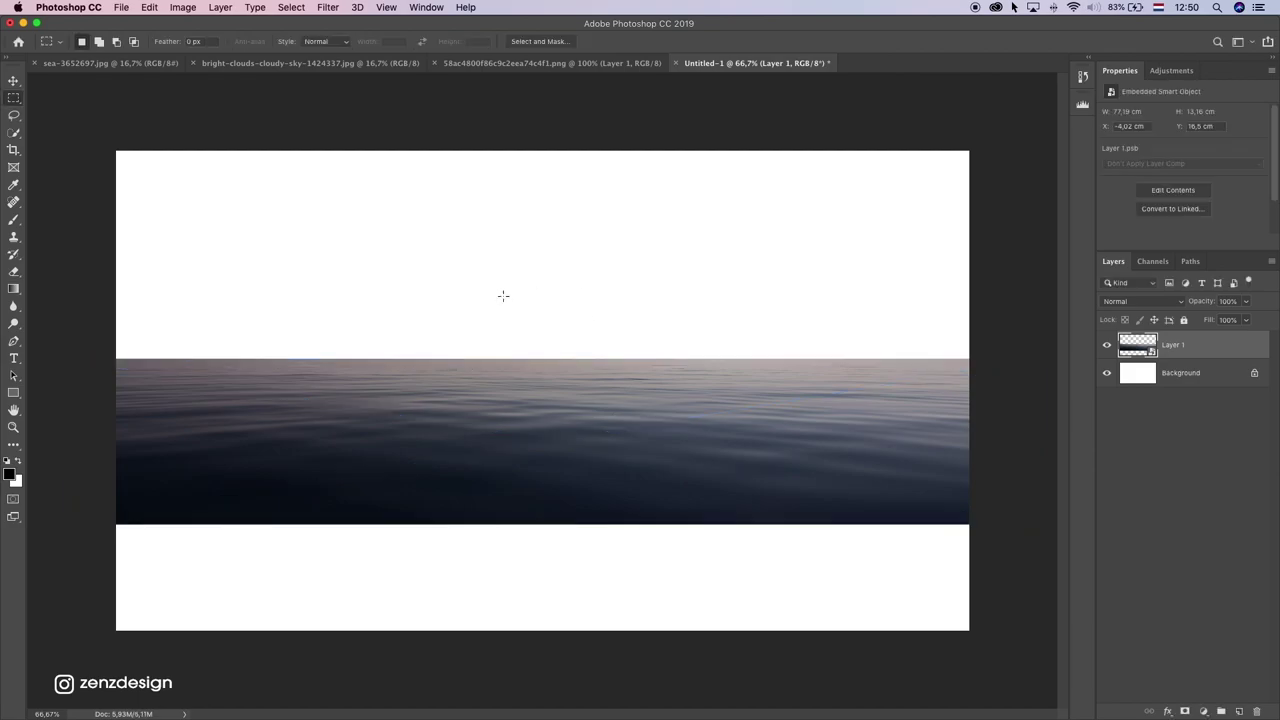
Step: On a new layer, fill a full-width rectangle about 13.6 cm high along the canvas bottom with dark blue and deselect
{"action": "left_click", "coordinate": [1239, 711]}
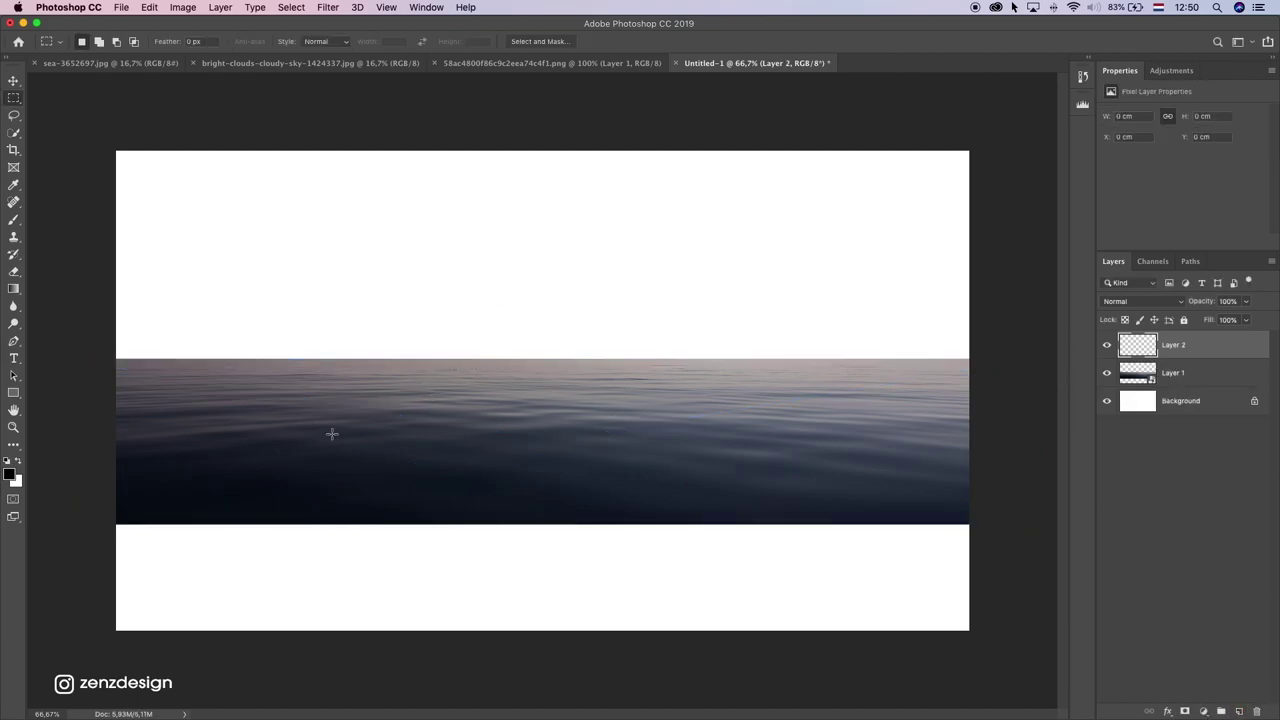
{"action": "left_click_drag", "start_coordinate": [106, 460], "coordinate": [1012, 712]}
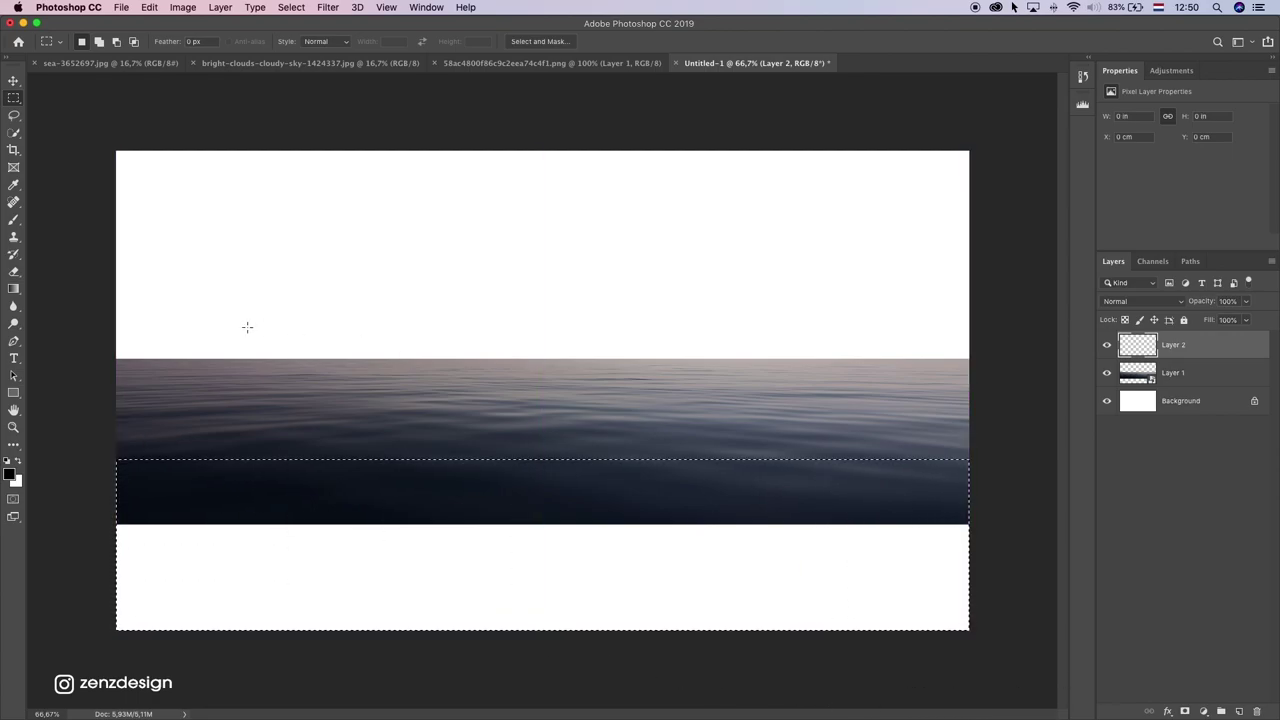
{"action": "left_click", "coordinate": [19, 291]}
{"action": "left_click", "coordinate": [70, 300]}
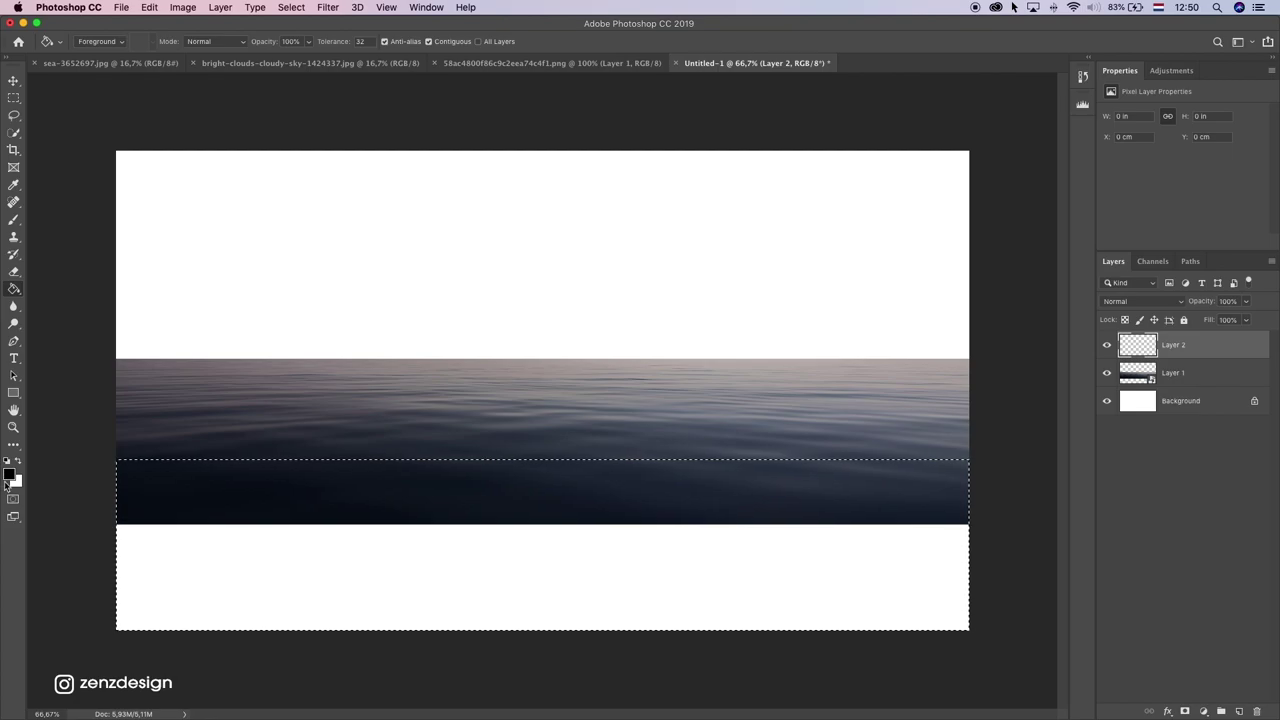
{"action": "key", "text": "i"}
{"action": "left_click_drag", "start_coordinate": [624, 161], "coordinate": [588, 157]}
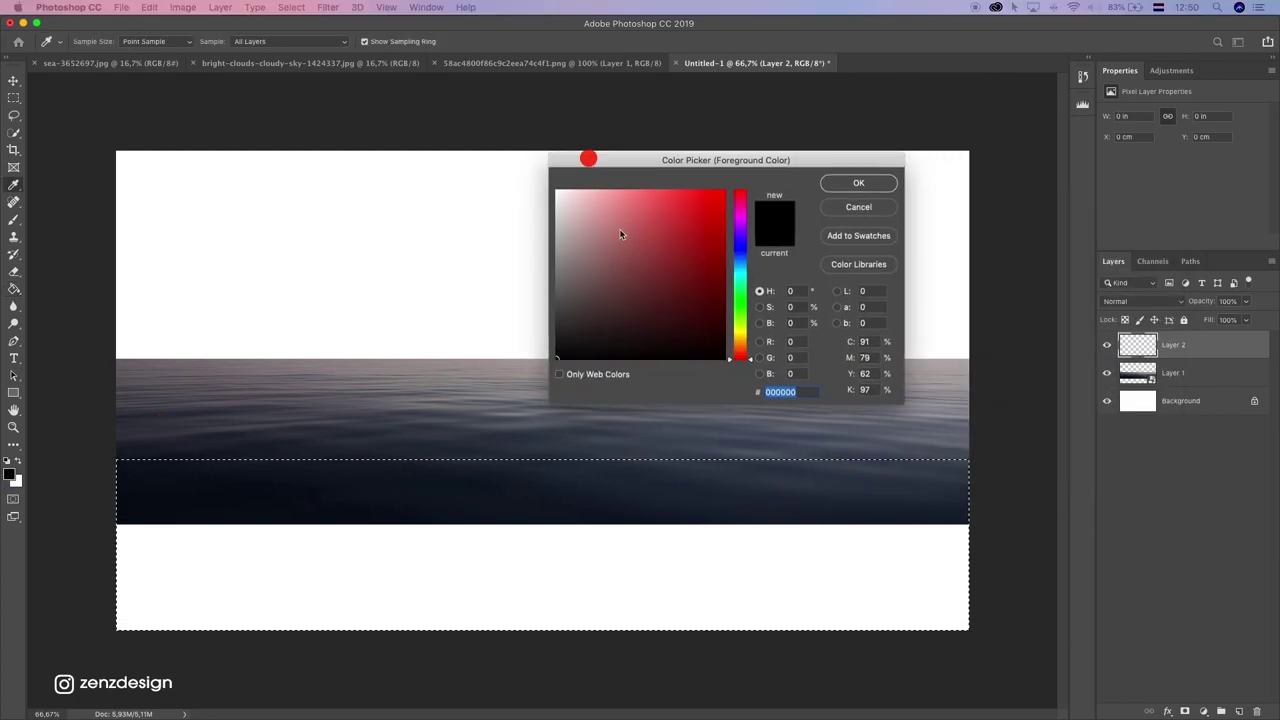
{"action": "left_click", "coordinate": [737, 263]}
{"action": "left_click_drag", "start_coordinate": [697, 269], "coordinate": [687, 257]}
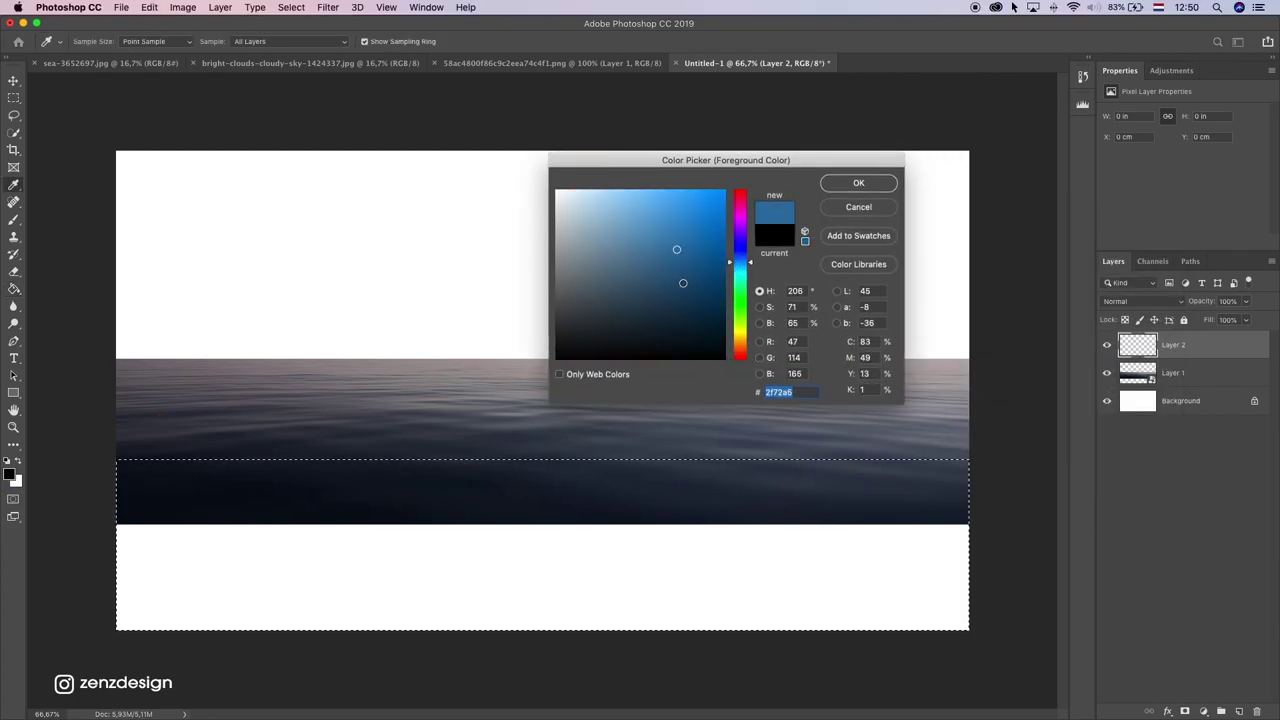
{"action": "left_click", "coordinate": [866, 184]}
{"action": "left_click", "coordinate": [727, 513]}
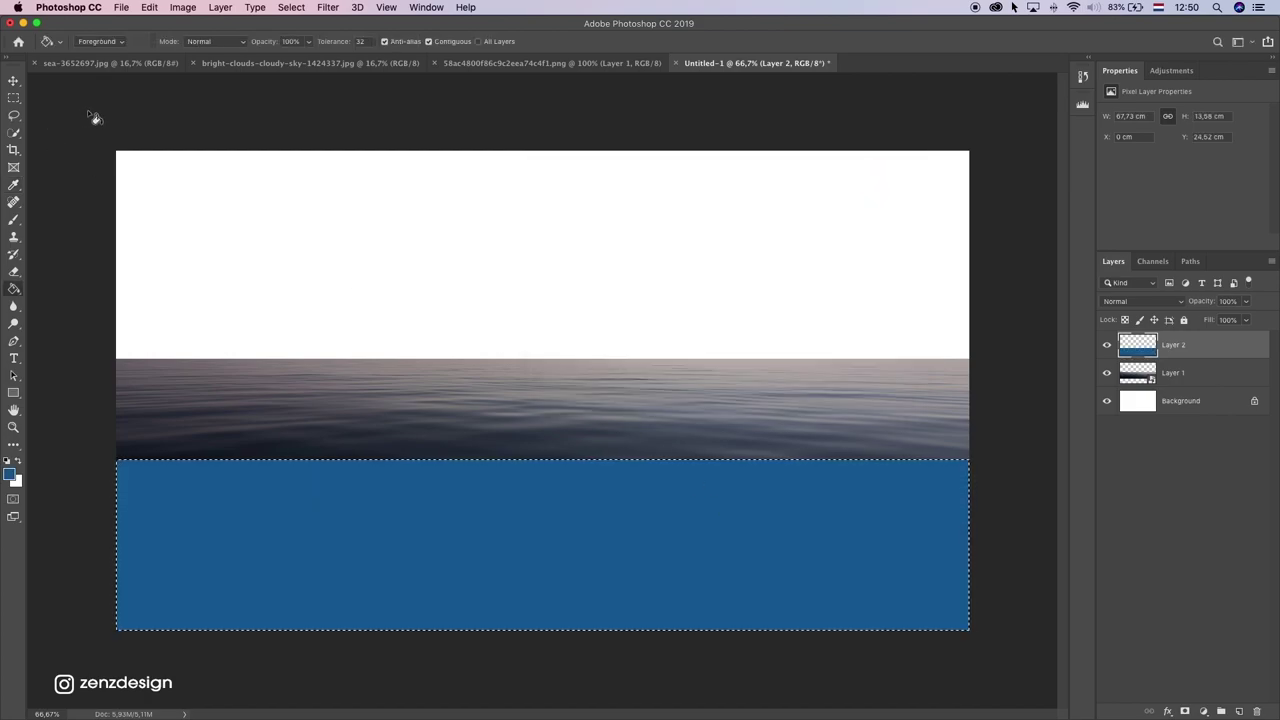
{"action": "left_click", "coordinate": [14, 98]}
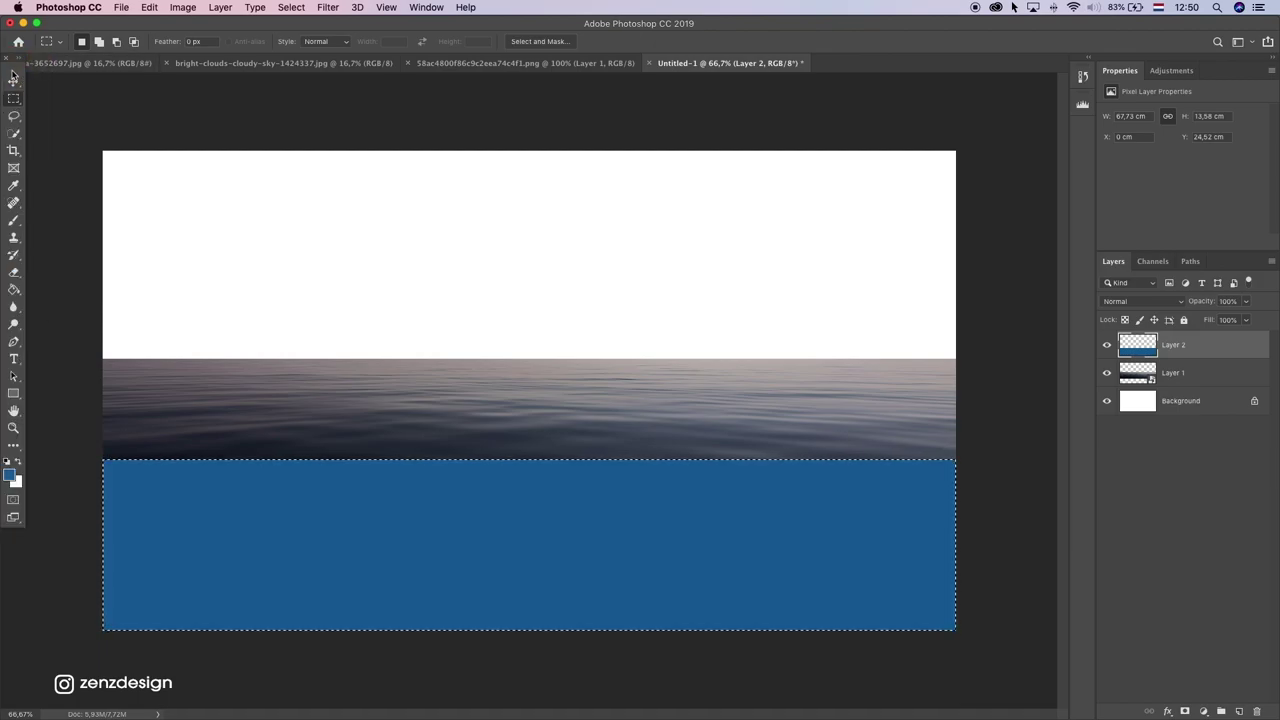
{"action": "left_click", "coordinate": [503, 446]}
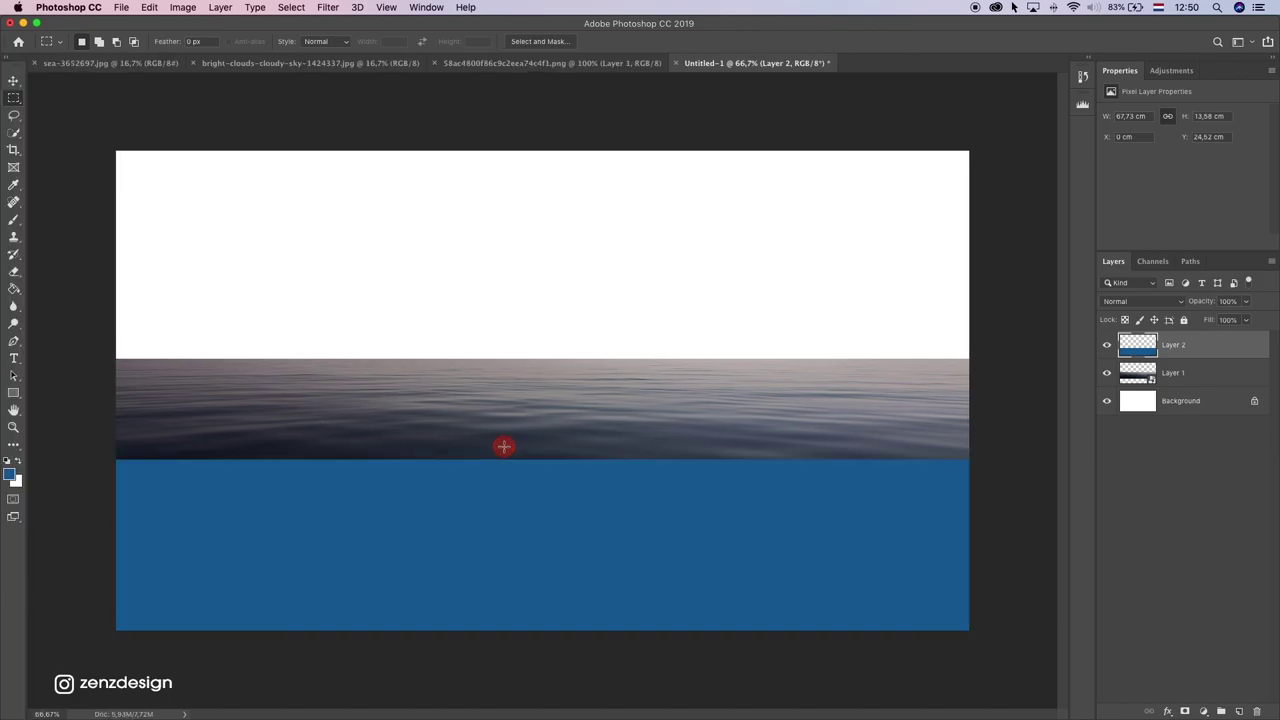
Step: Move the sea layer above the blue layer and add a layer mask to it
{"action": "left_click_drag", "start_coordinate": [1199, 380], "coordinate": [1193, 343]}
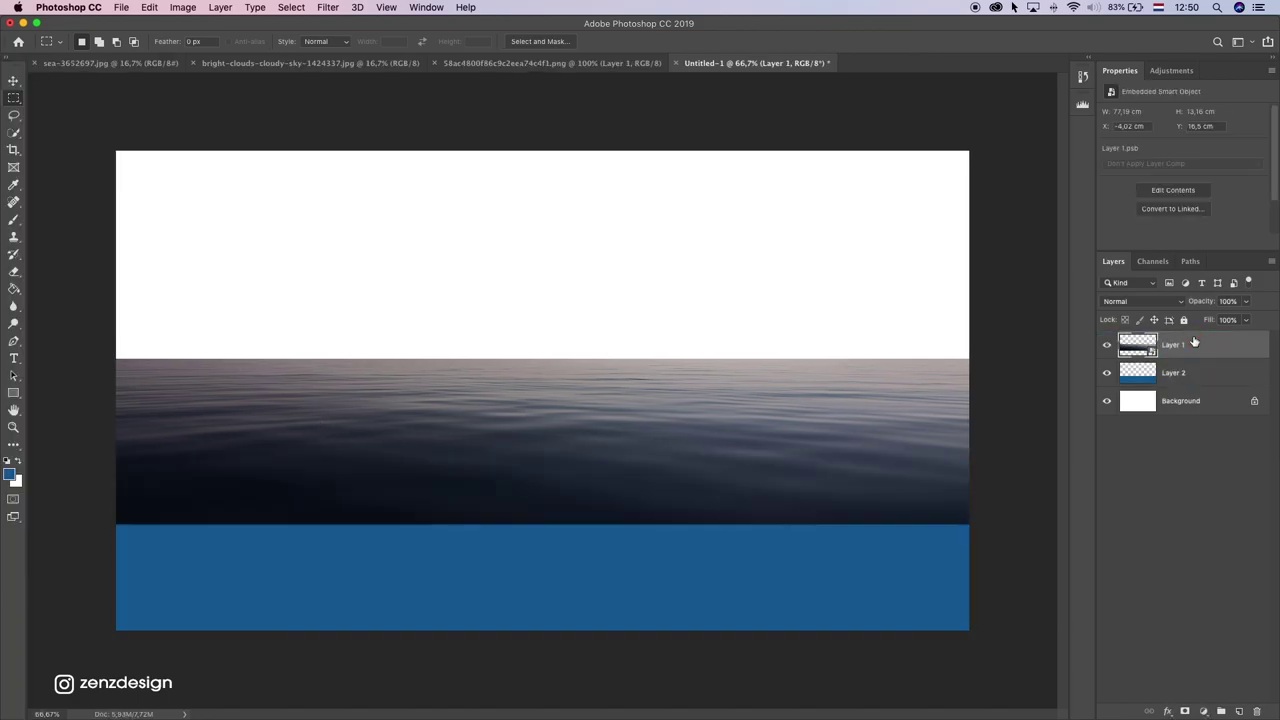
{"action": "left_click_drag", "start_coordinate": [1156, 385], "coordinate": [1185, 352]}
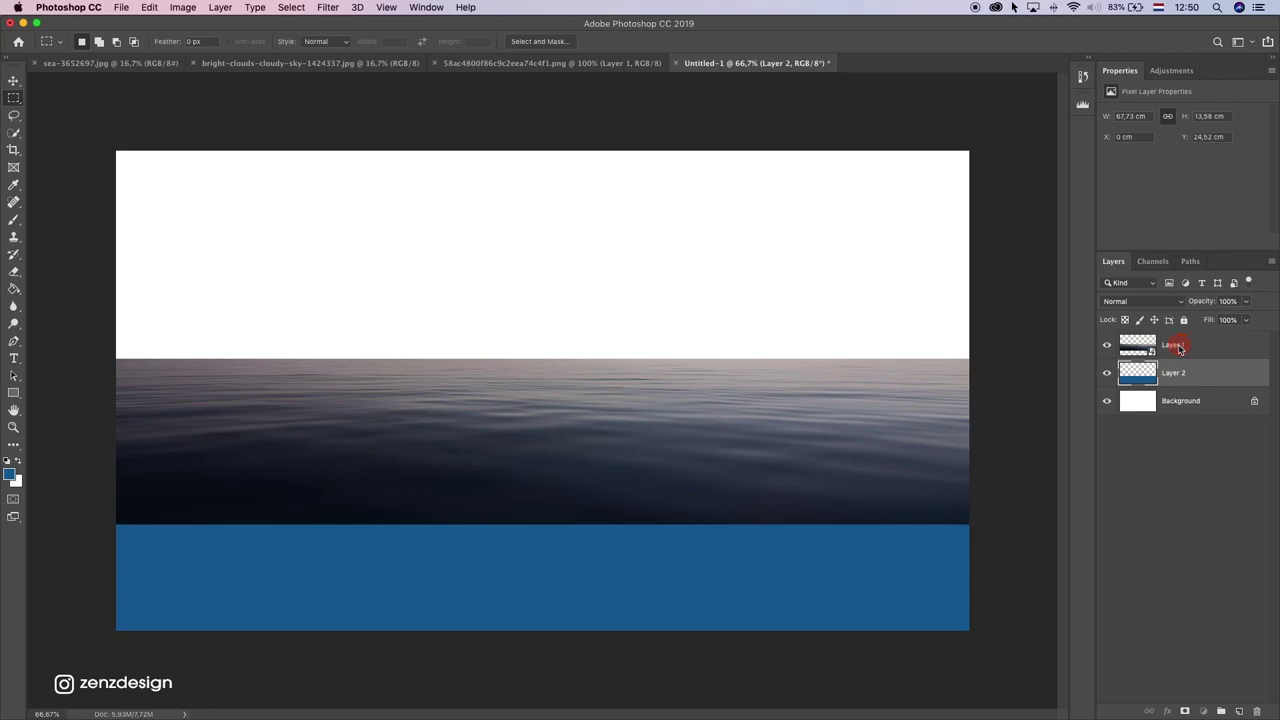
{"action": "left_click", "coordinate": [1180, 348]}
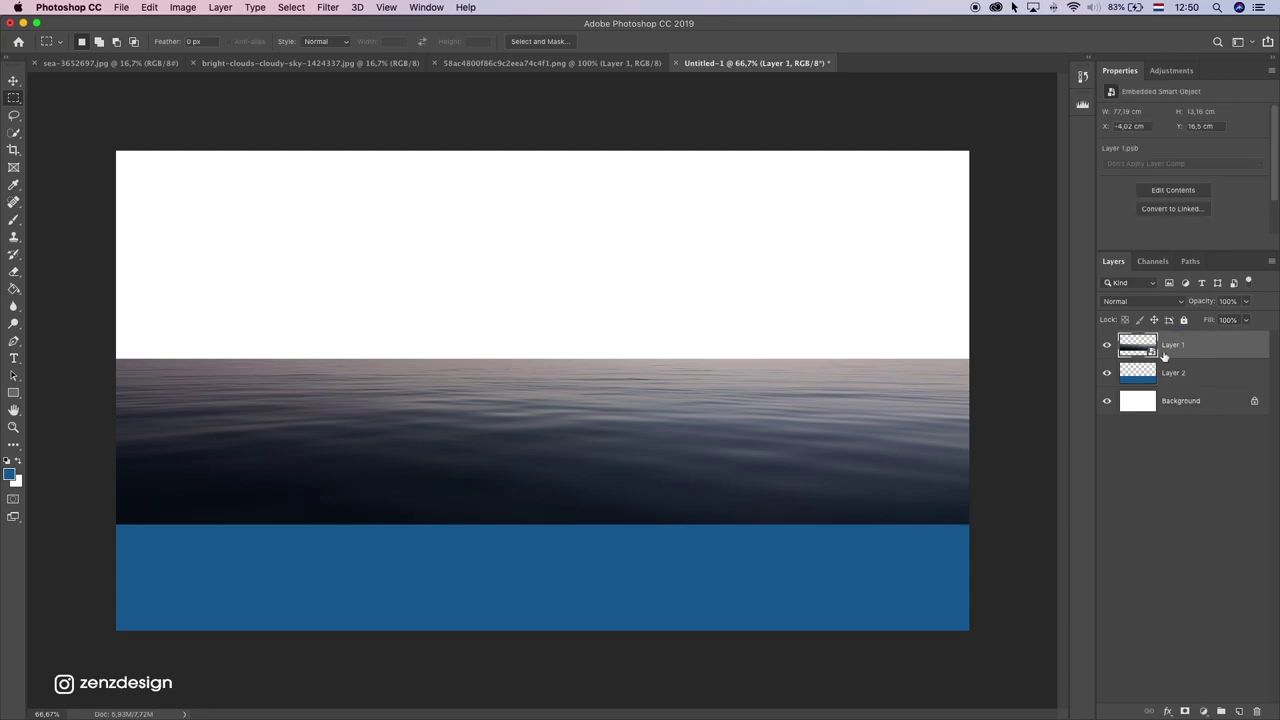
{"action": "left_click", "coordinate": [1184, 711]}
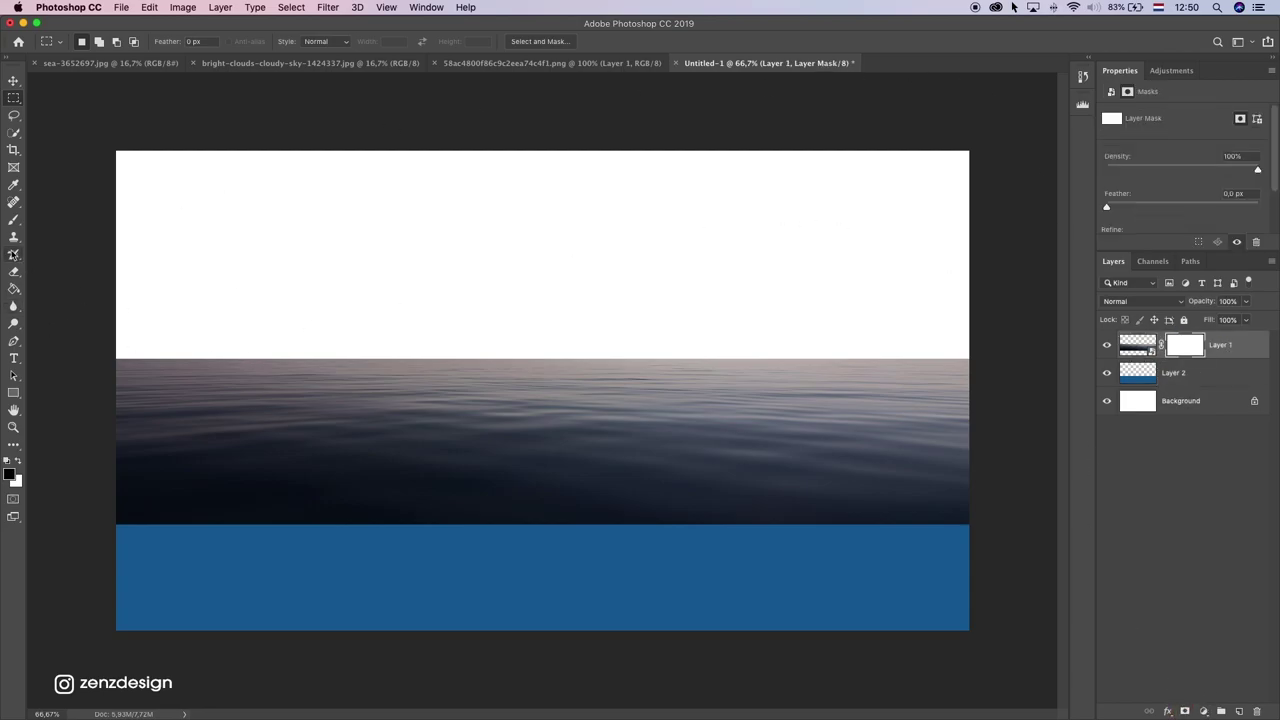
{"action": "left_click", "coordinate": [15, 221]}
{"action": "left_click_drag", "start_coordinate": [80, 487], "coordinate": [324, 484]}
{"action": "key", "text": "super+z"}
{"action": "mouse_move", "coordinate": [120, 484]}
{"action": "left_mouse_down"}
{"action": "mouse_move", "coordinate": [764, 486]}
{"action": "mouse_move", "coordinate": [226, 491]}
{"action": "left_mouse_up"}
{"action": "key", "text": "super+z"}
Step: Raise the hardness of the 100 px Soft Round brush to 74%
{"action": "left_click", "coordinate": [86, 42]}
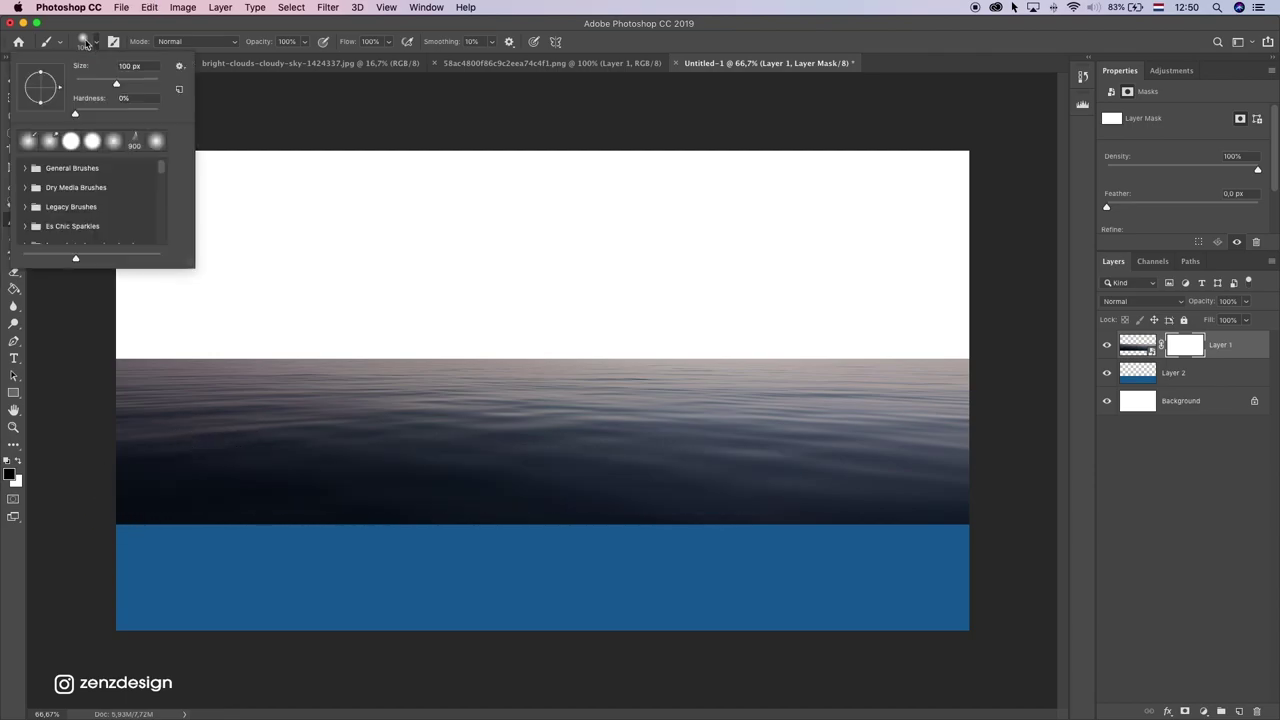
{"action": "left_click", "coordinate": [84, 44]}
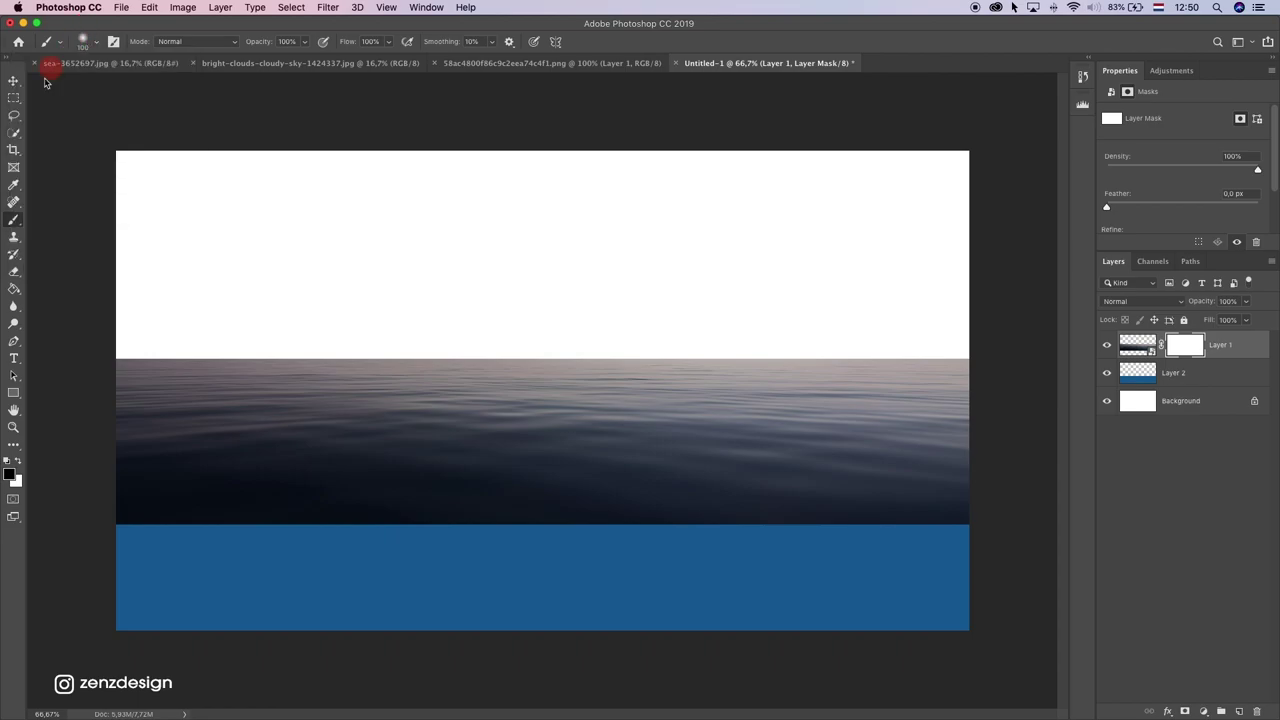
{"action": "left_click", "coordinate": [87, 43]}
{"action": "left_click_drag", "start_coordinate": [189, 263], "coordinate": [192, 437]}
{"action": "left_click", "coordinate": [23, 170]}
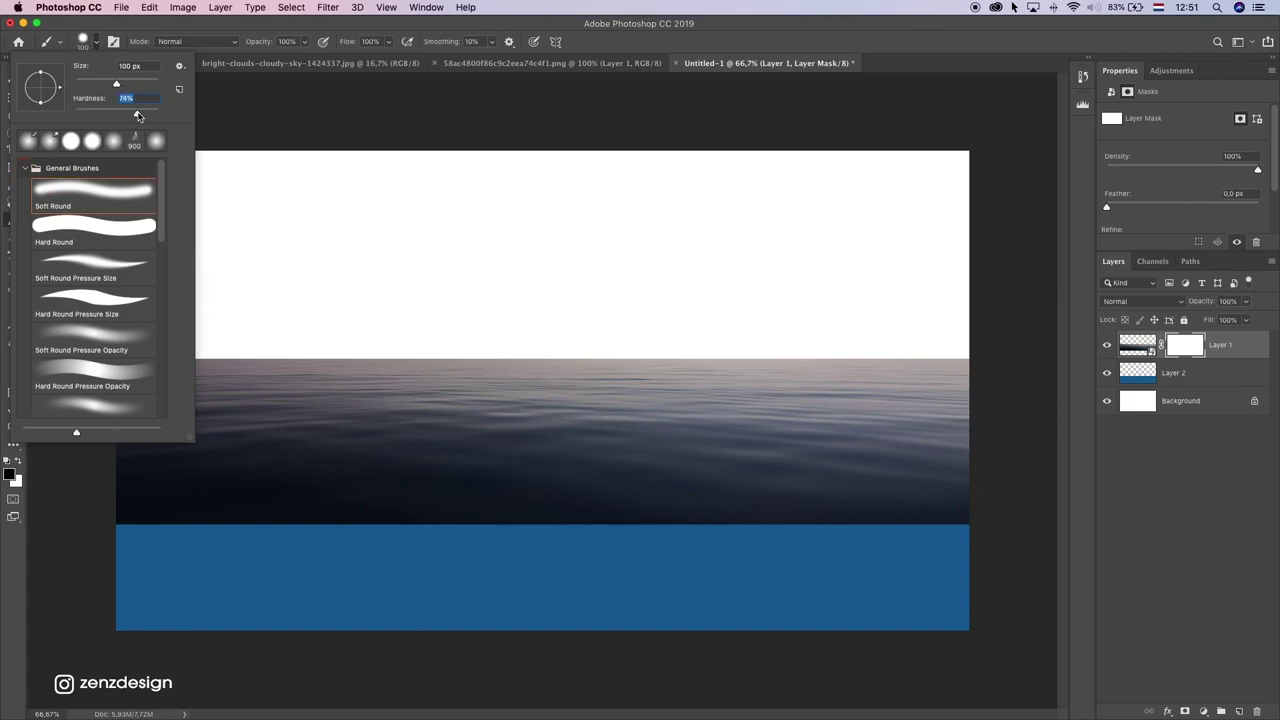
{"action": "left_click", "coordinate": [211, 26]}
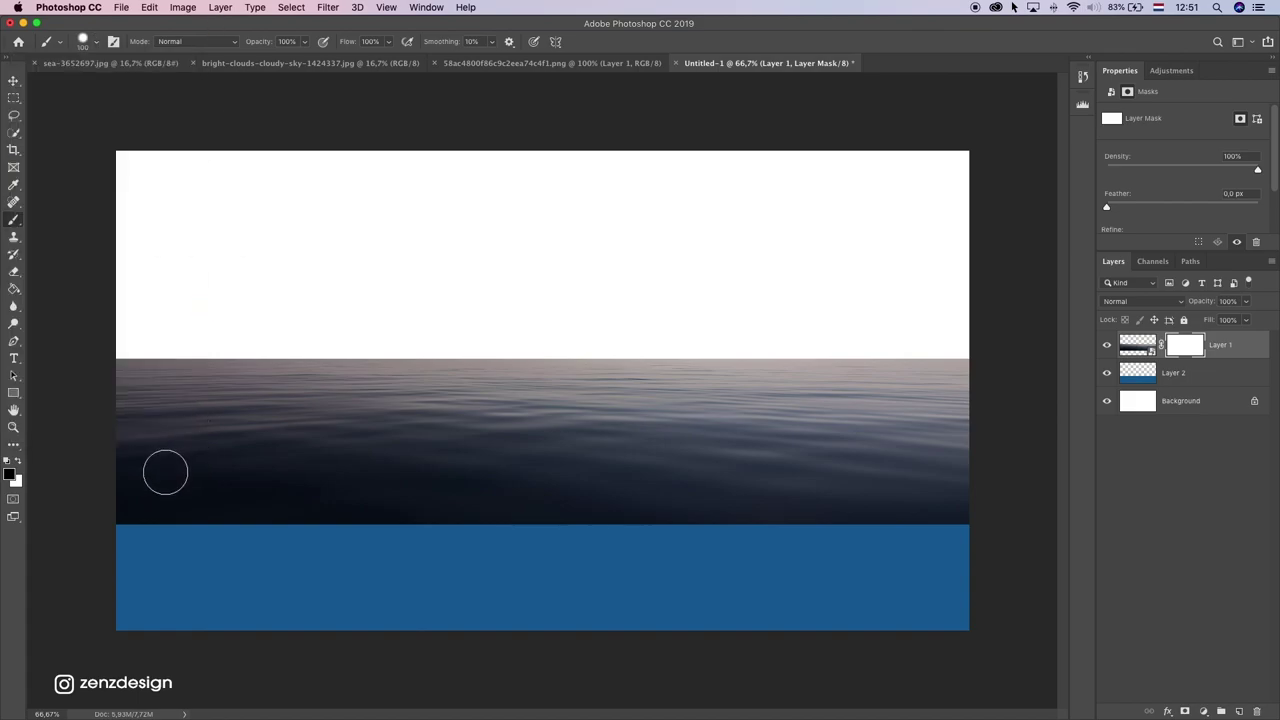
Step: Paint black on the sea layer's mask along the water's lower part, hiding it with a wavy waterline across the canvas
{"action": "mouse_move", "coordinate": [123, 506]}
{"action": "left_mouse_down"}
{"action": "mouse_move", "coordinate": [688, 485]}
{"action": "mouse_move", "coordinate": [909, 503]}
{"action": "mouse_move", "coordinate": [991, 491]}
{"action": "left_mouse_up"}
{"action": "left_click_drag", "start_coordinate": [720, 516], "coordinate": [557, 528]}
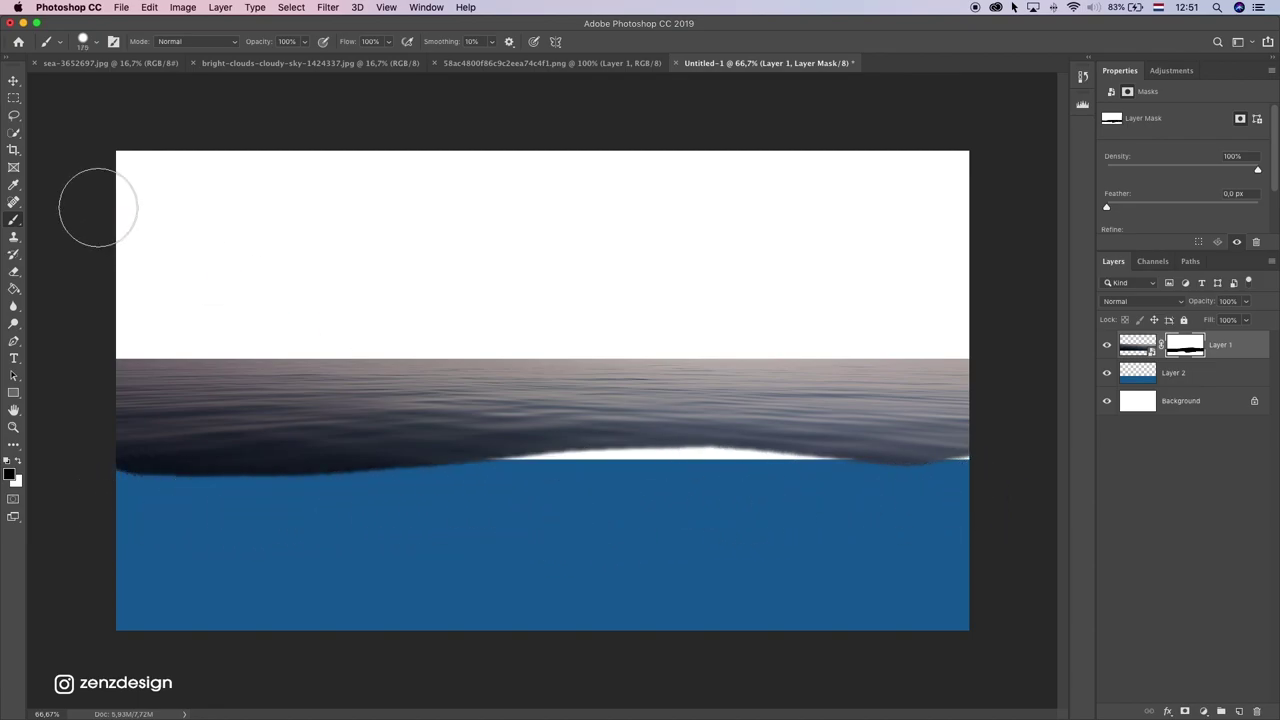
Step: Move the masked sea layer down to about Y 18.16 cm, covering the white gap above the blue area
{"action": "left_click", "coordinate": [13, 81]}
{"action": "left_click_drag", "start_coordinate": [657, 342], "coordinate": [657, 366]}
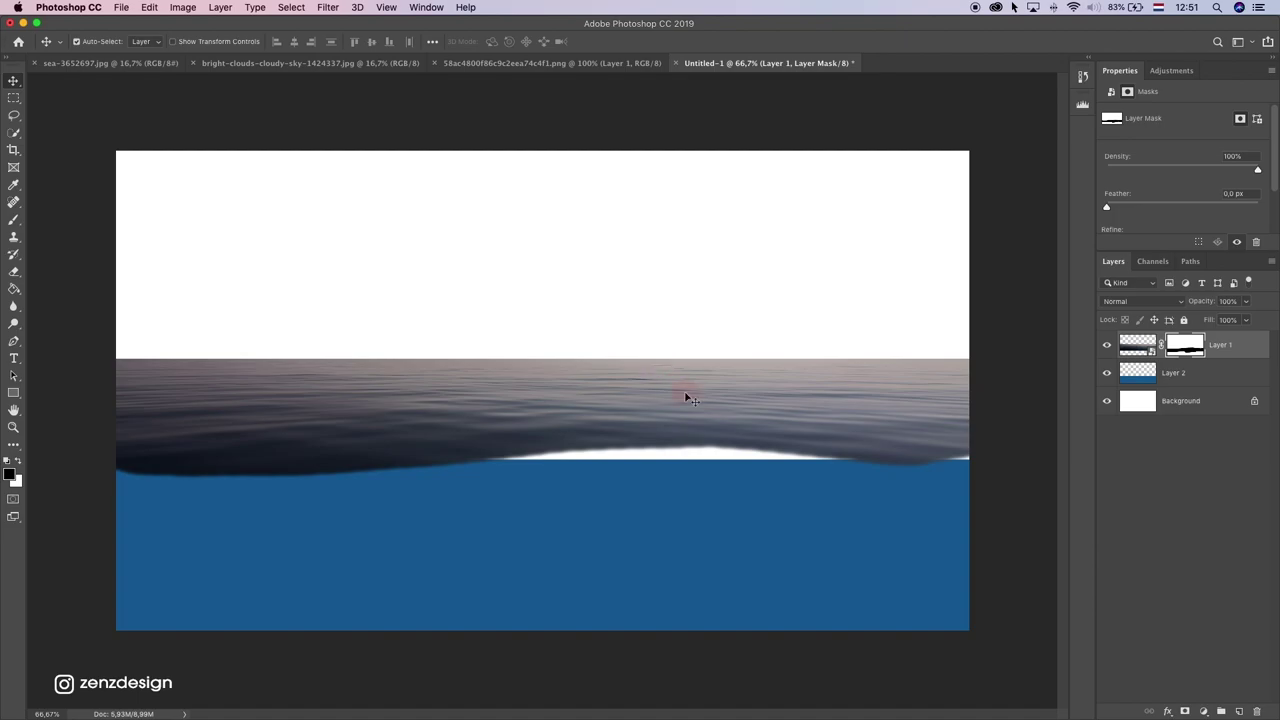
{"action": "key", "text": "super+z"}
{"action": "left_click", "coordinate": [1137, 344]}
{"action": "left_click_drag", "start_coordinate": [606, 454], "coordinate": [606, 476]}
Step: Paint black on the sea layer's mask over the dark leftover streak in the blue area, hiding it
{"action": "scroll", "coordinate": [583, 486], "scroll_direction": "up", "scroll_amount": 3}
{"action": "scroll", "coordinate": [683, 383], "scroll_direction": "down", "scroll_amount": 2}
{"action": "scroll", "coordinate": [436, 363], "scroll_direction": "left", "scroll_amount": 5}
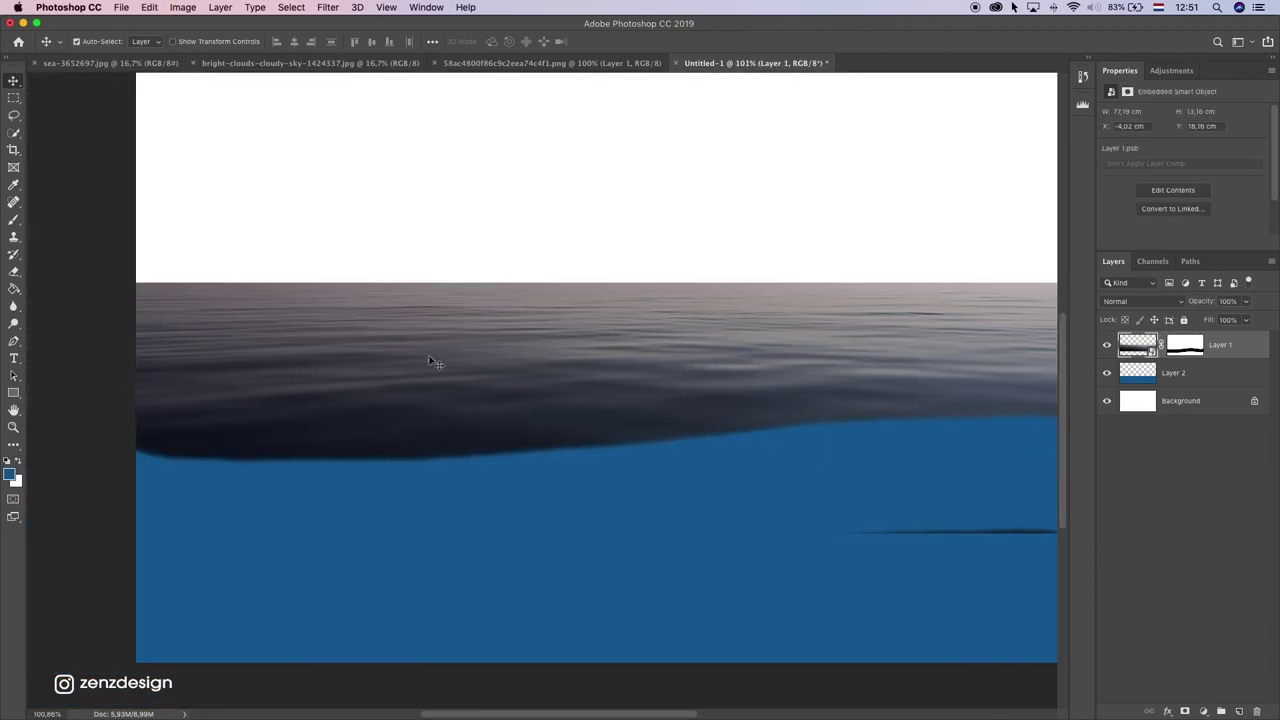
{"action": "left_click", "coordinate": [13, 217]}
{"action": "scroll", "coordinate": [697, 449], "scroll_direction": "right", "scroll_amount": 3}
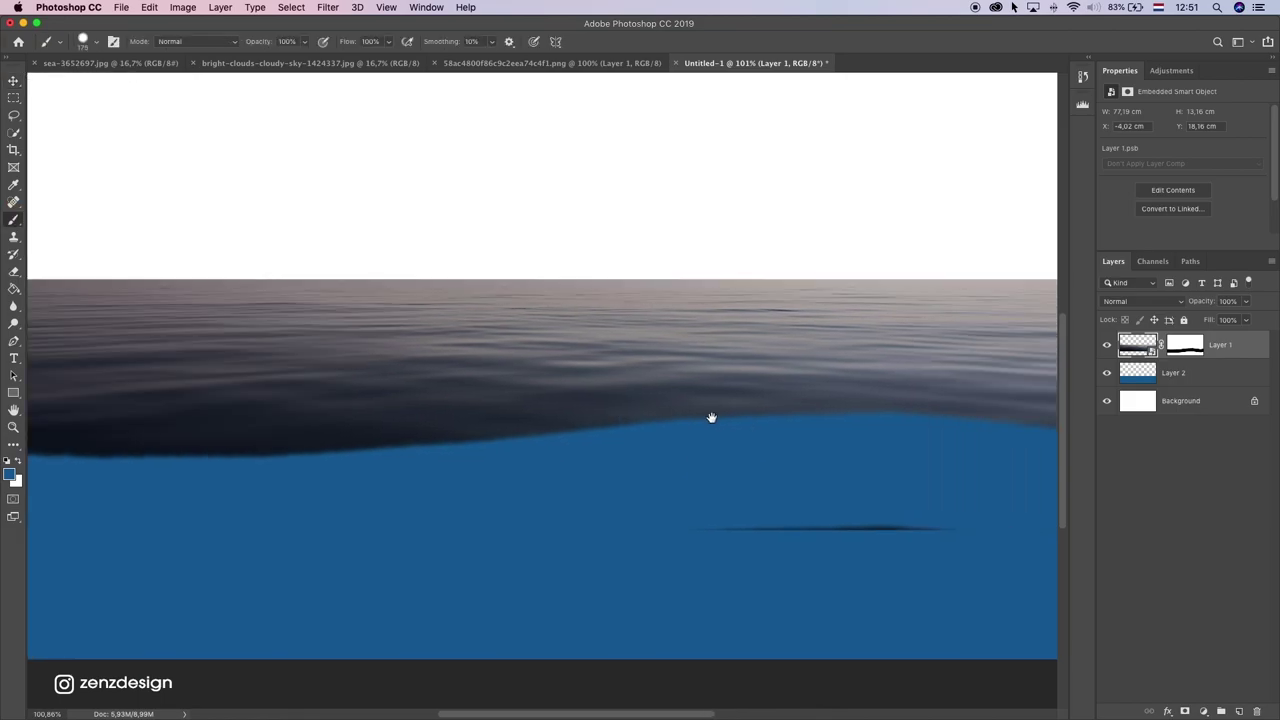
{"action": "left_click", "coordinate": [826, 538]}
{"action": "key", "text": "Escape"}
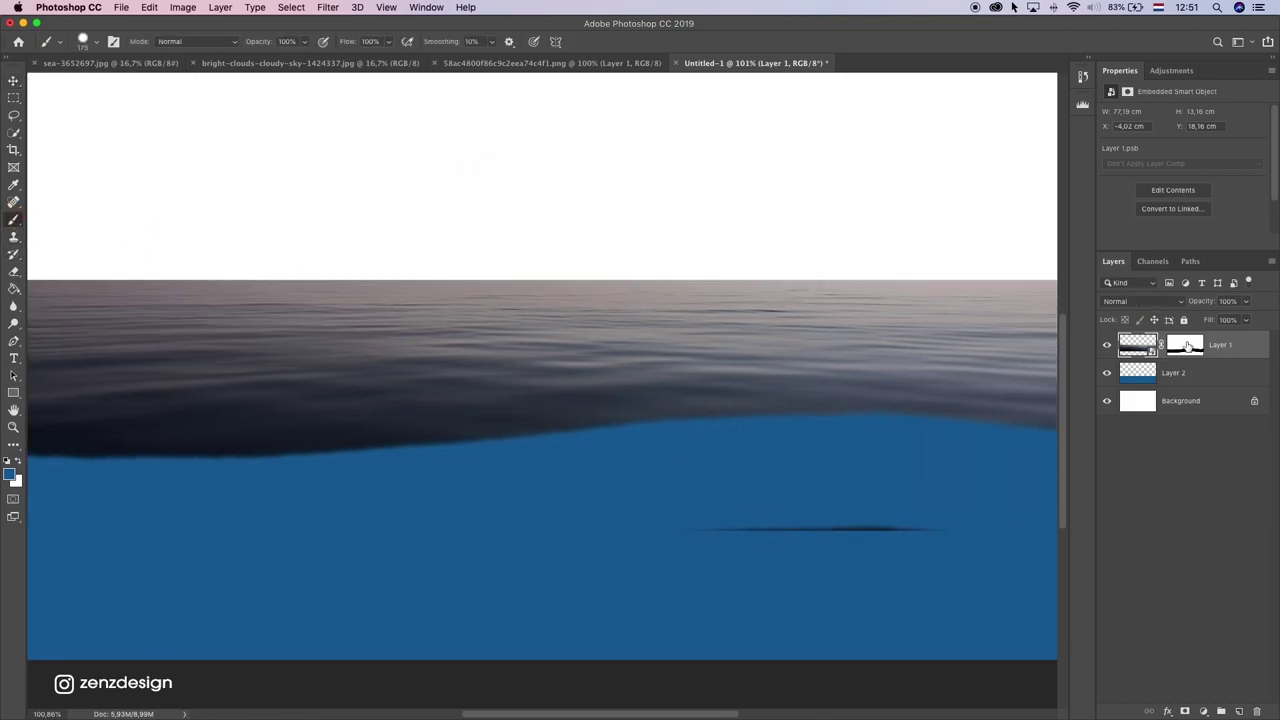
{"action": "left_click", "coordinate": [1187, 345]}
{"action": "left_click_drag", "start_coordinate": [843, 514], "coordinate": [714, 557]}
{"action": "key", "text": "super+z"}
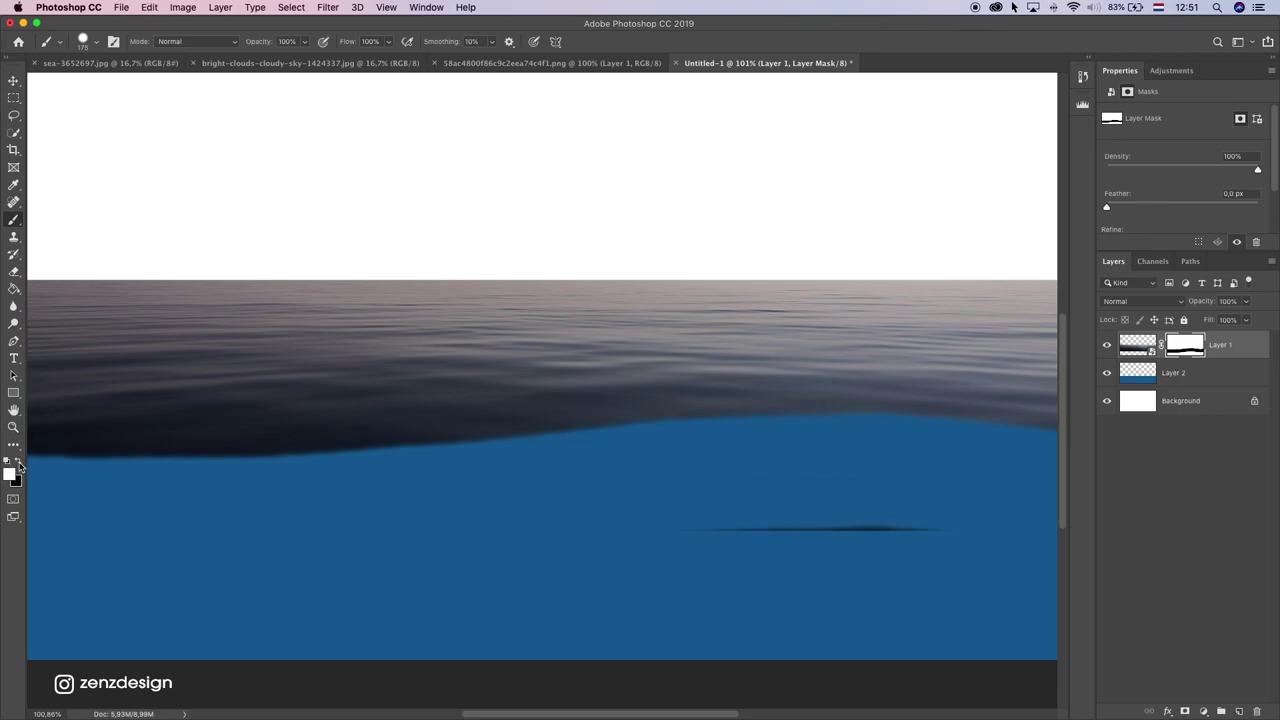
{"action": "left_click", "coordinate": [18, 462]}
{"action": "left_click", "coordinate": [634, 551]}
{"action": "left_click_drag", "start_coordinate": [277, 406], "coordinate": [517, 392]}
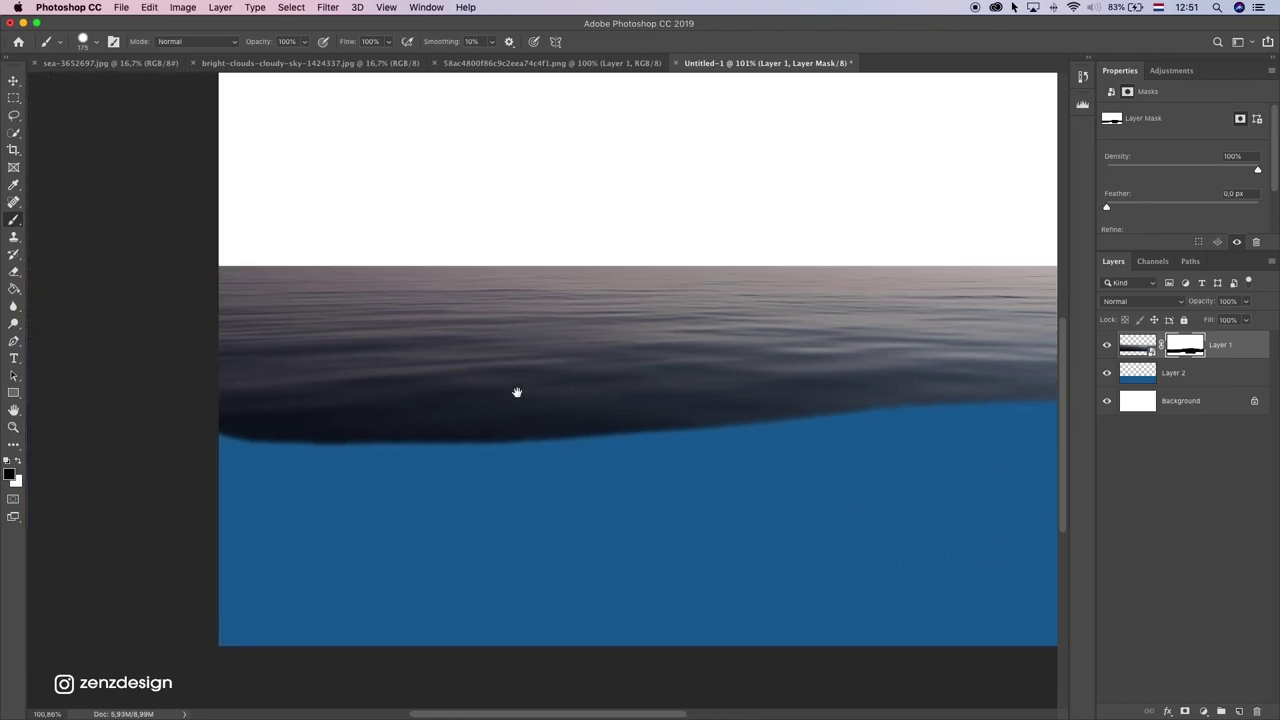
Step: Try to level the waterline near the canvas's left edge by painting black on the sea layer's mask
{"action": "key", "text": "bracketleft"}
{"action": "key", "text": "bracketleft"}
{"action": "key", "text": "bracketleft"}
{"action": "key", "text": "bracketleft"}
{"action": "scroll", "coordinate": [238, 405], "scroll_direction": "down", "scroll_amount": 2}
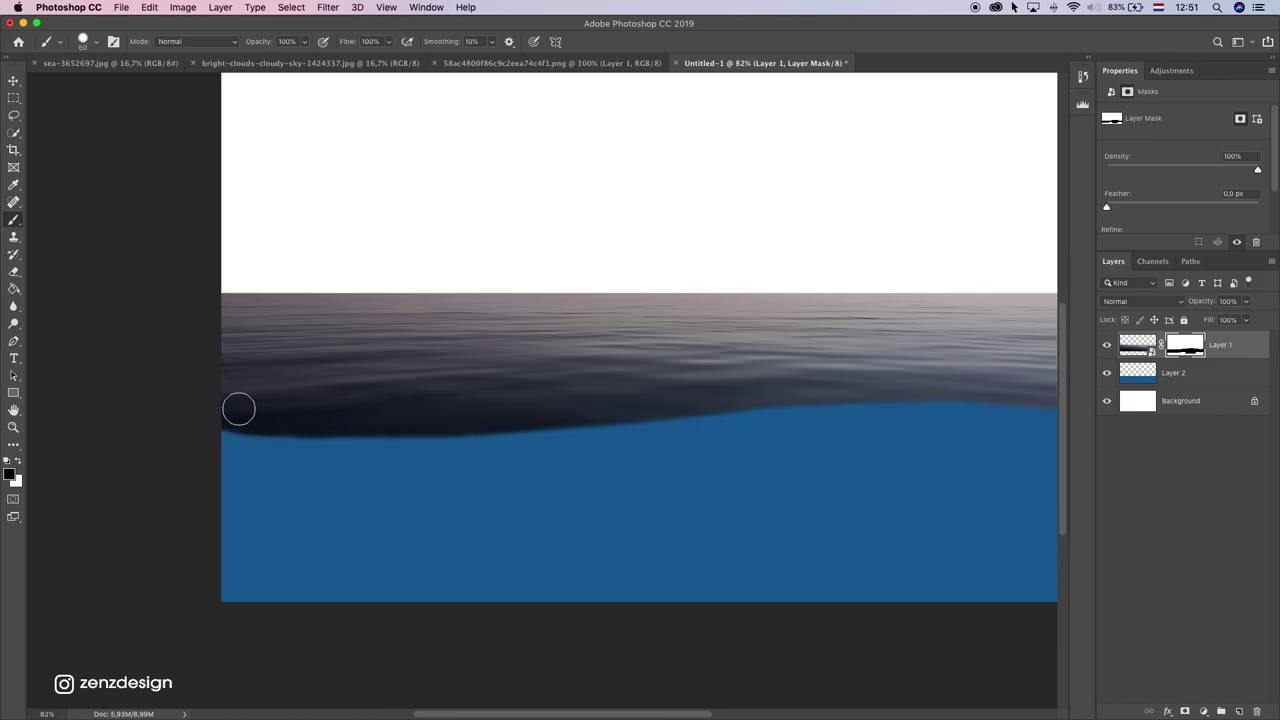
{"action": "scroll", "coordinate": [273, 407], "scroll_direction": "down", "scroll_amount": 2}
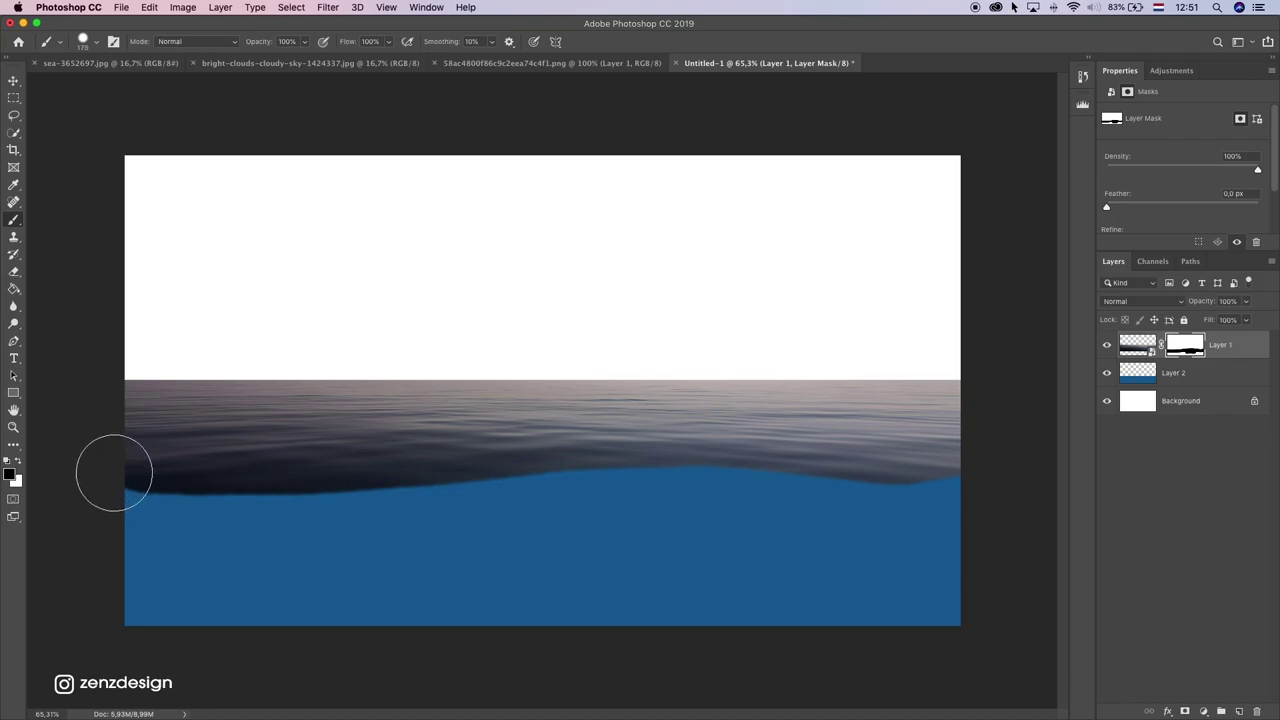
{"action": "left_click_drag", "start_coordinate": [109, 471], "coordinate": [630, 490]}
{"action": "key", "text": "super+z"}
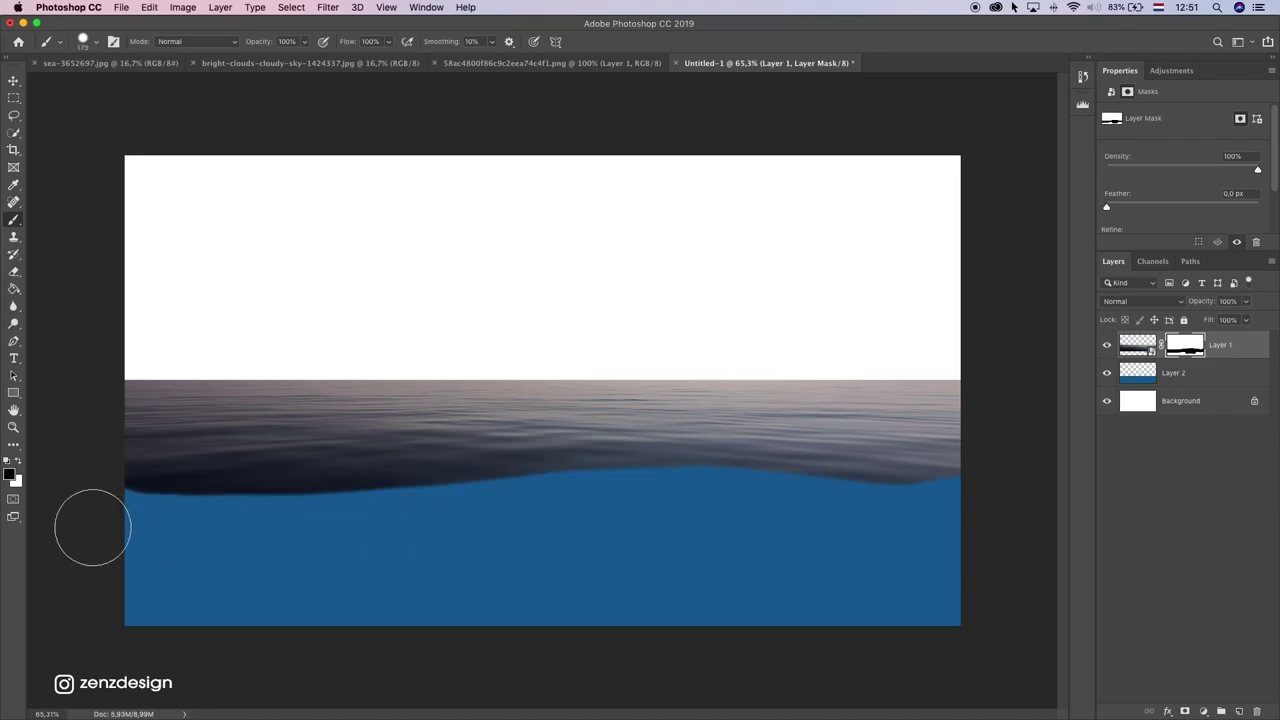
{"action": "left_click_drag", "start_coordinate": [91, 531], "coordinate": [357, 514]}
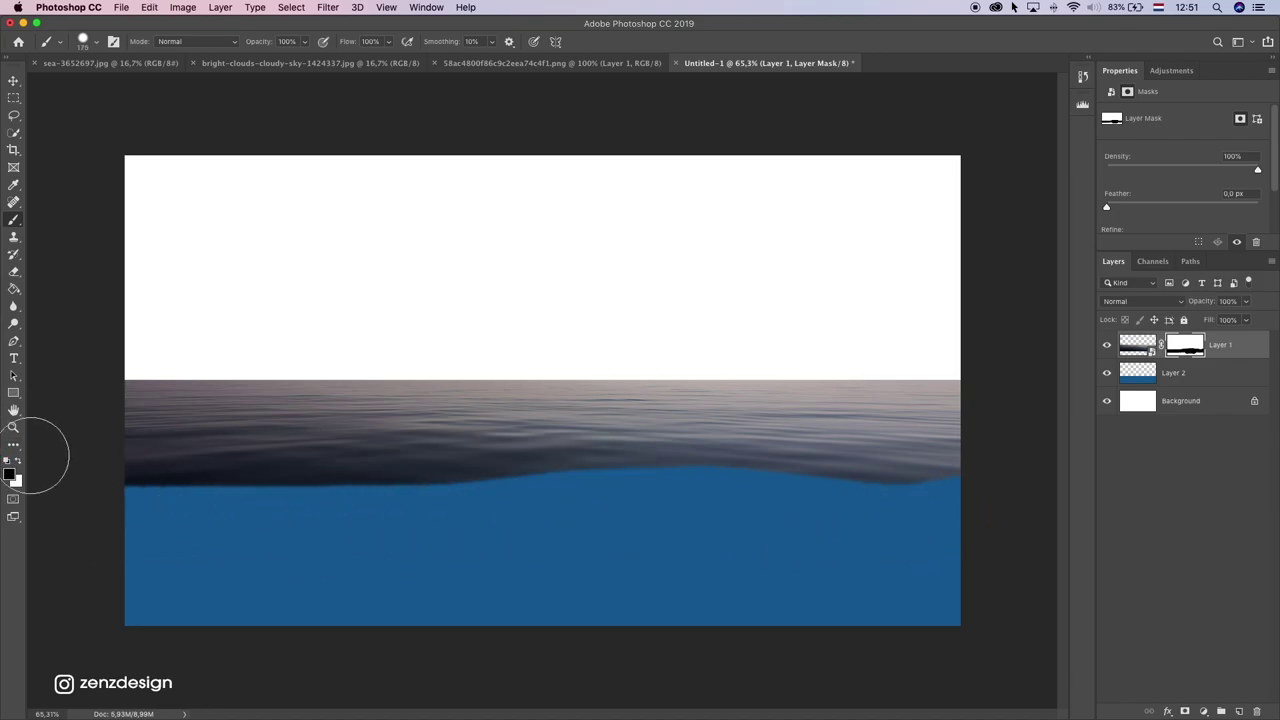
Step: Extend the sea downward with white on its mask, and trim it with black to a straight horizontal waterline across the canvas
{"action": "mouse_move", "coordinate": [470, 490]}
{"action": "left_mouse_down"}
{"action": "mouse_move", "coordinate": [914, 471]}
{"action": "mouse_move", "coordinate": [571, 457]}
{"action": "left_mouse_up"}
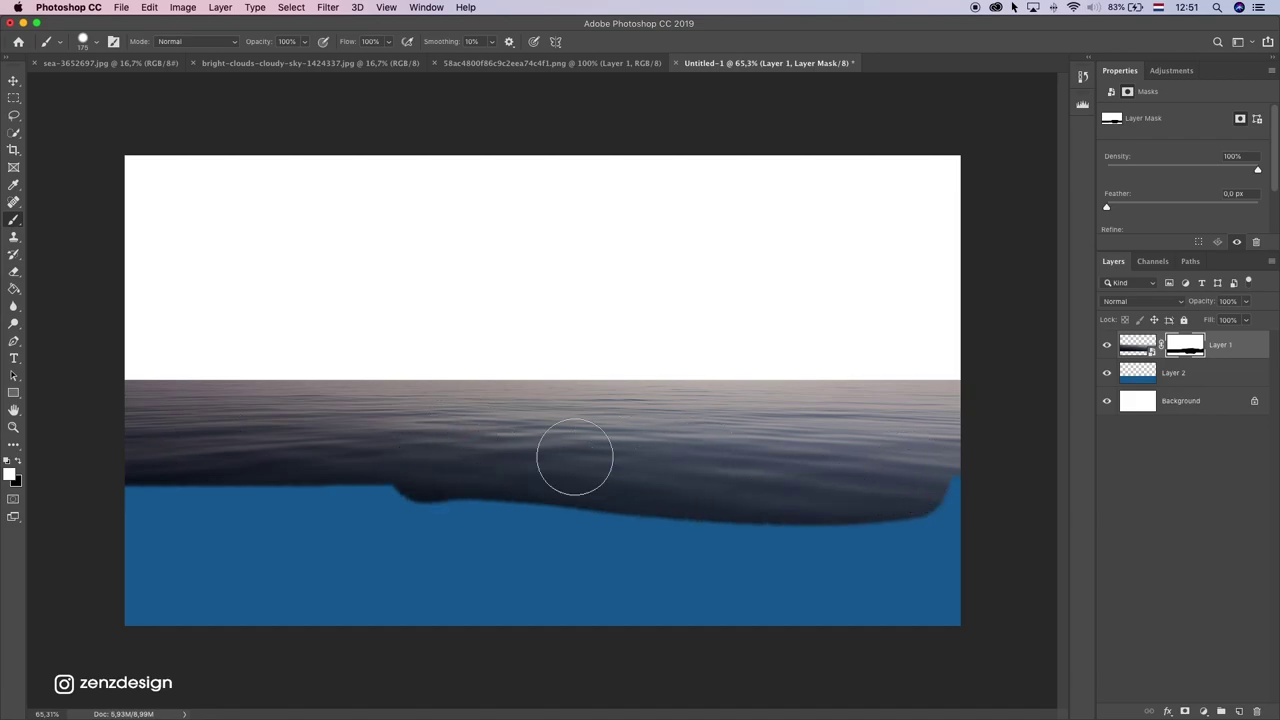
{"action": "left_click_drag", "start_coordinate": [339, 445], "coordinate": [460, 497]}
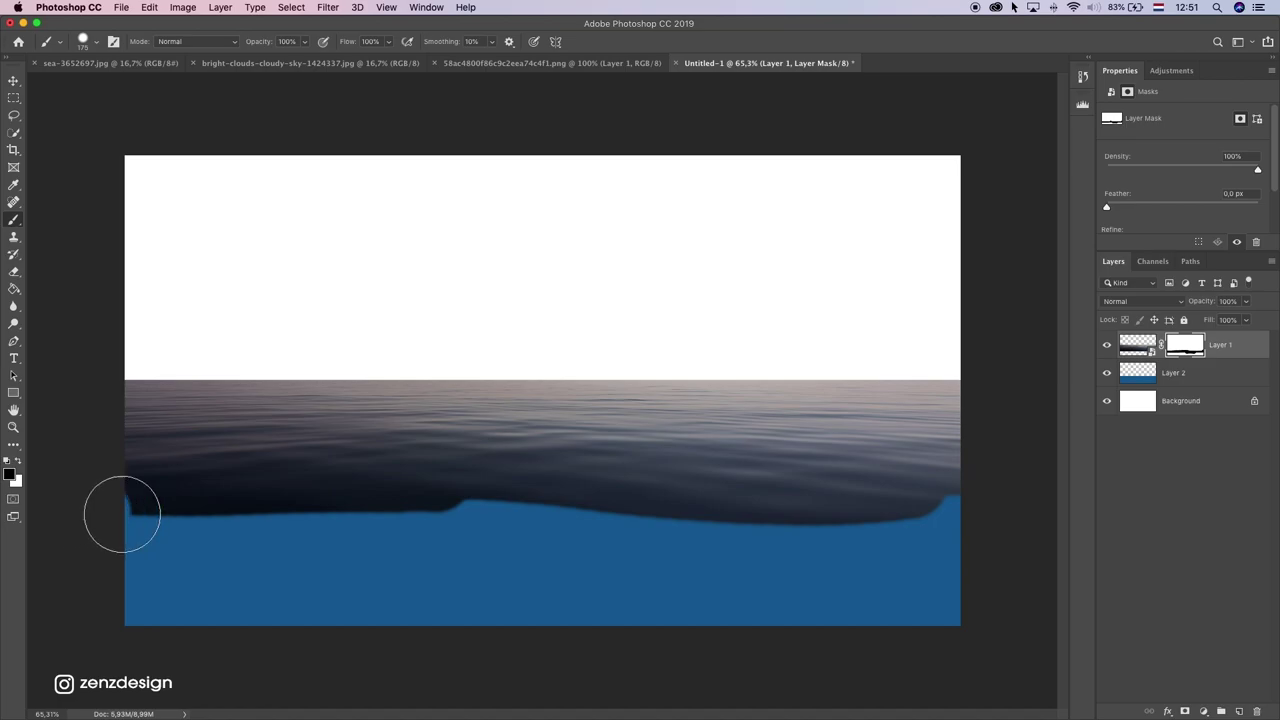
{"action": "mouse_move", "coordinate": [120, 514]}
{"action": "left_mouse_down"}
{"action": "mouse_move", "coordinate": [795, 495]}
{"action": "mouse_move", "coordinate": [934, 509]}
{"action": "left_mouse_up"}
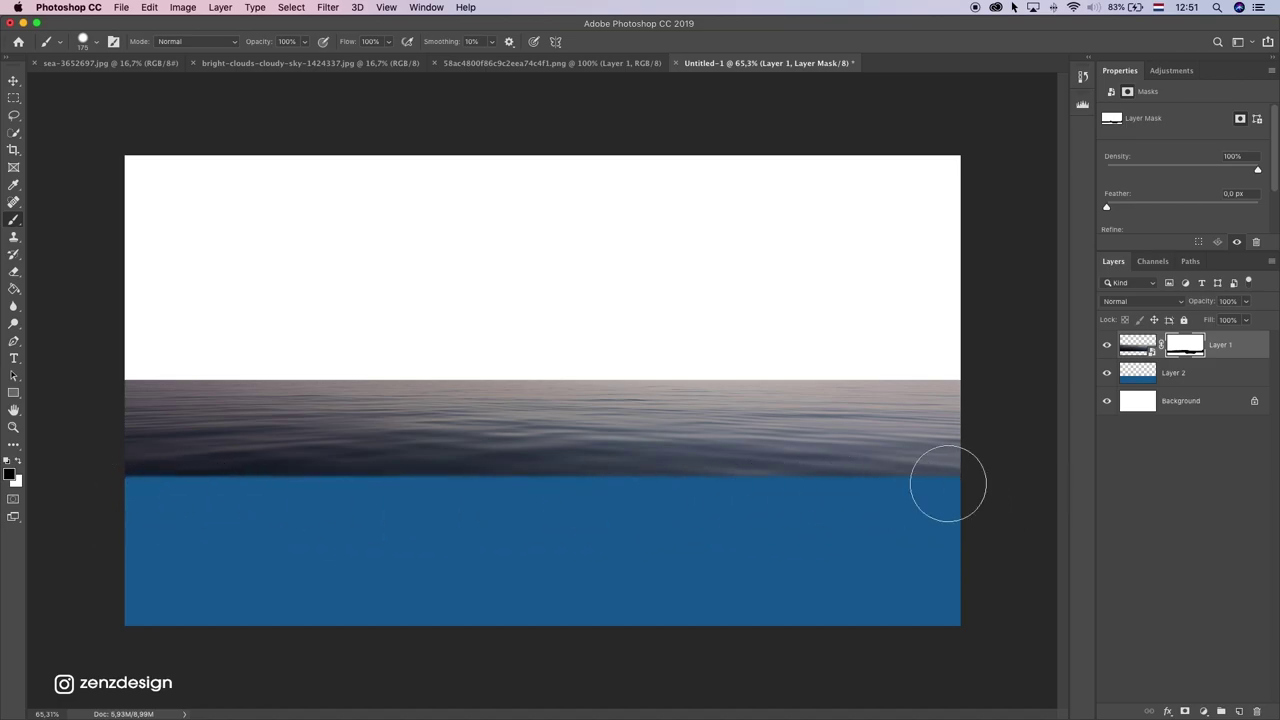
Step: Paint shallow waves along the left half of the waterline in white on the sea layer's mask, using a 70 px brush
{"action": "scroll", "coordinate": [310, 440], "scroll_direction": "up", "scroll_amount": 4}
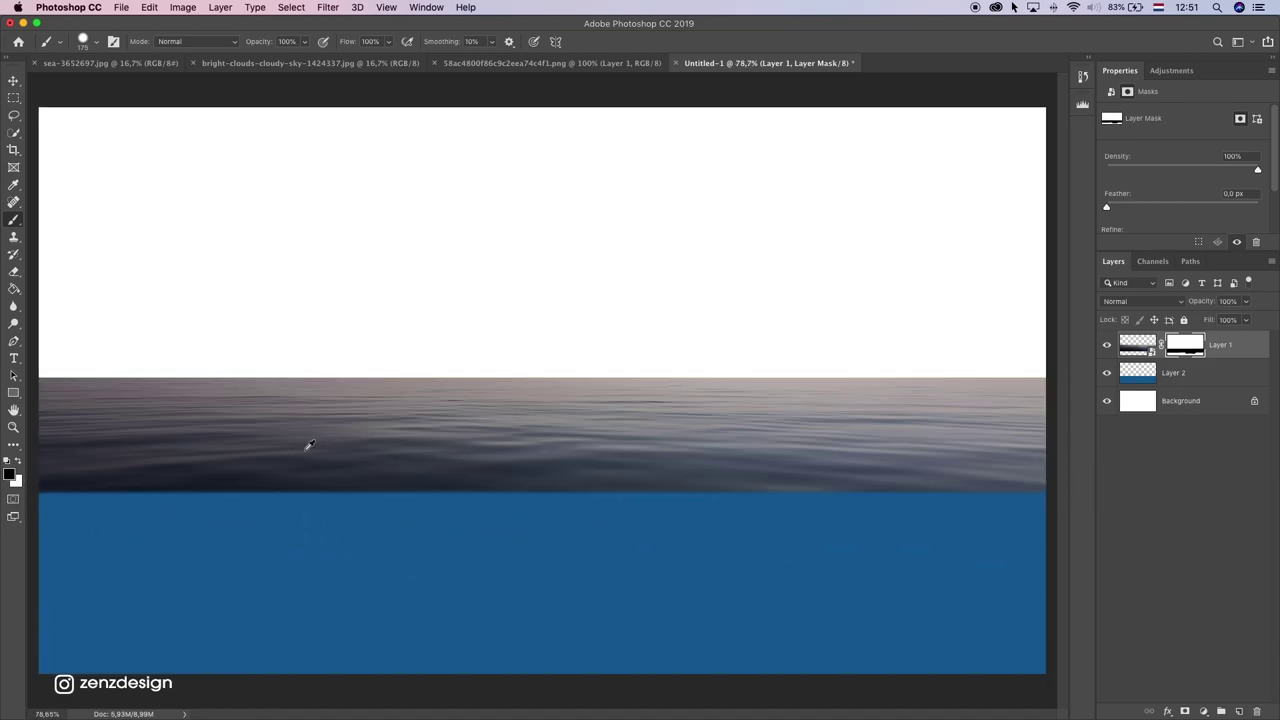
{"action": "left_click_drag", "start_coordinate": [326, 436], "coordinate": [400, 390]}
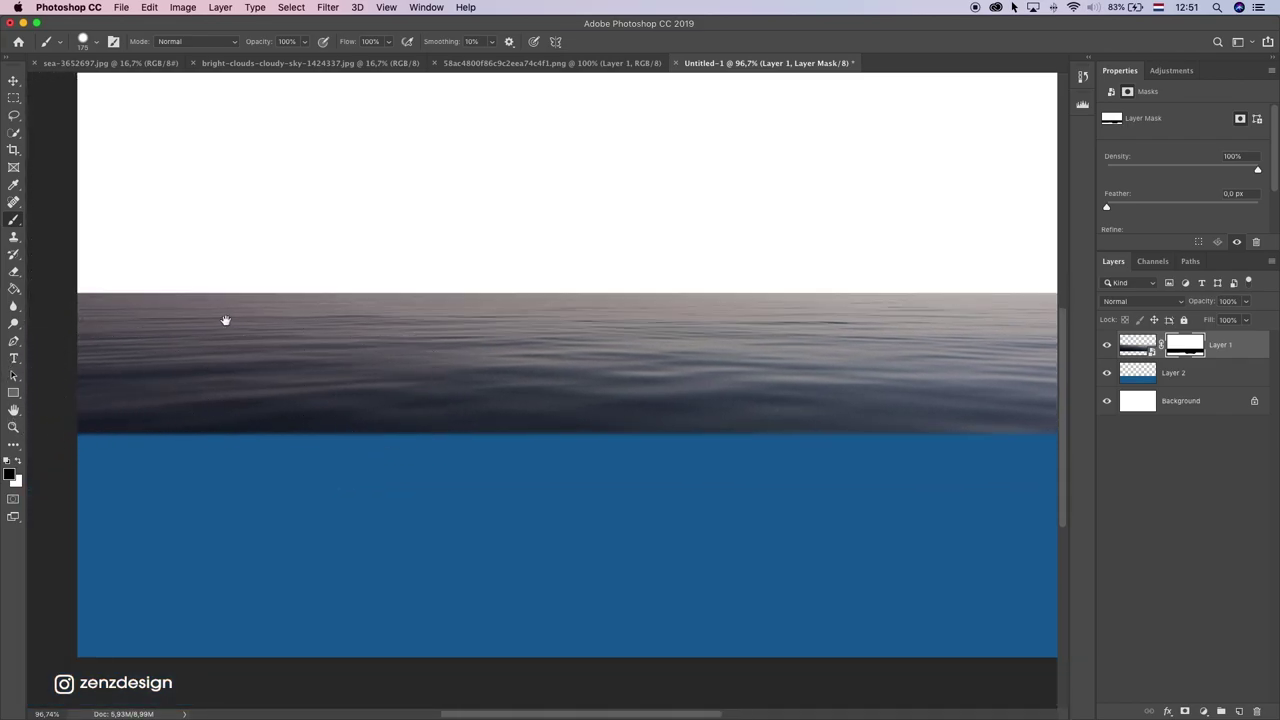
{"action": "left_click_drag", "start_coordinate": [226, 320], "coordinate": [284, 308]}
{"action": "mouse_move", "coordinate": [103, 376]}
{"action": "left_mouse_down"}
{"action": "mouse_move", "coordinate": [152, 372]}
{"action": "mouse_move", "coordinate": [156, 355]}
{"action": "mouse_move", "coordinate": [352, 331]}
{"action": "left_mouse_up"}
{"action": "key", "text": "super+z"}
{"action": "left_click", "coordinate": [18, 461]}
{"action": "key", "text": "bracketleft"}
{"action": "key", "text": "bracketleft"}
{"action": "key", "text": "["}
{"action": "key", "text": "["}
{"action": "key", "text": "["}
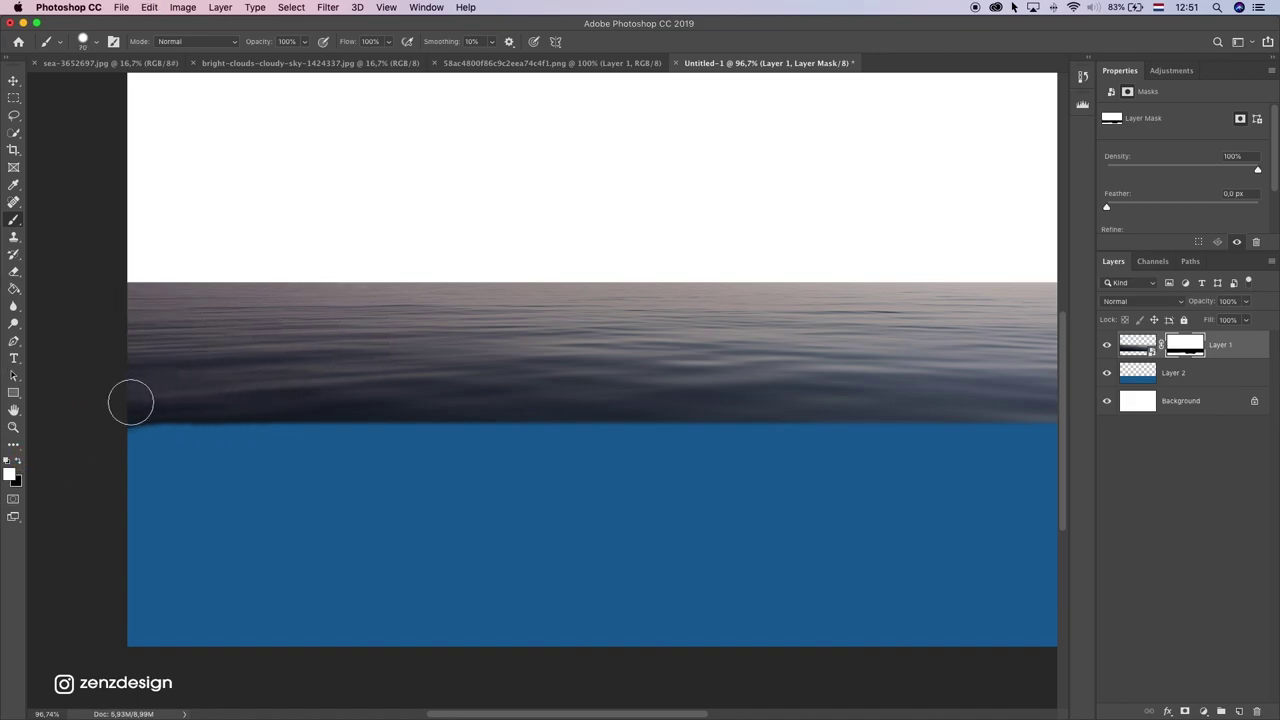
{"action": "left_click_drag", "start_coordinate": [201, 401], "coordinate": [435, 404]}
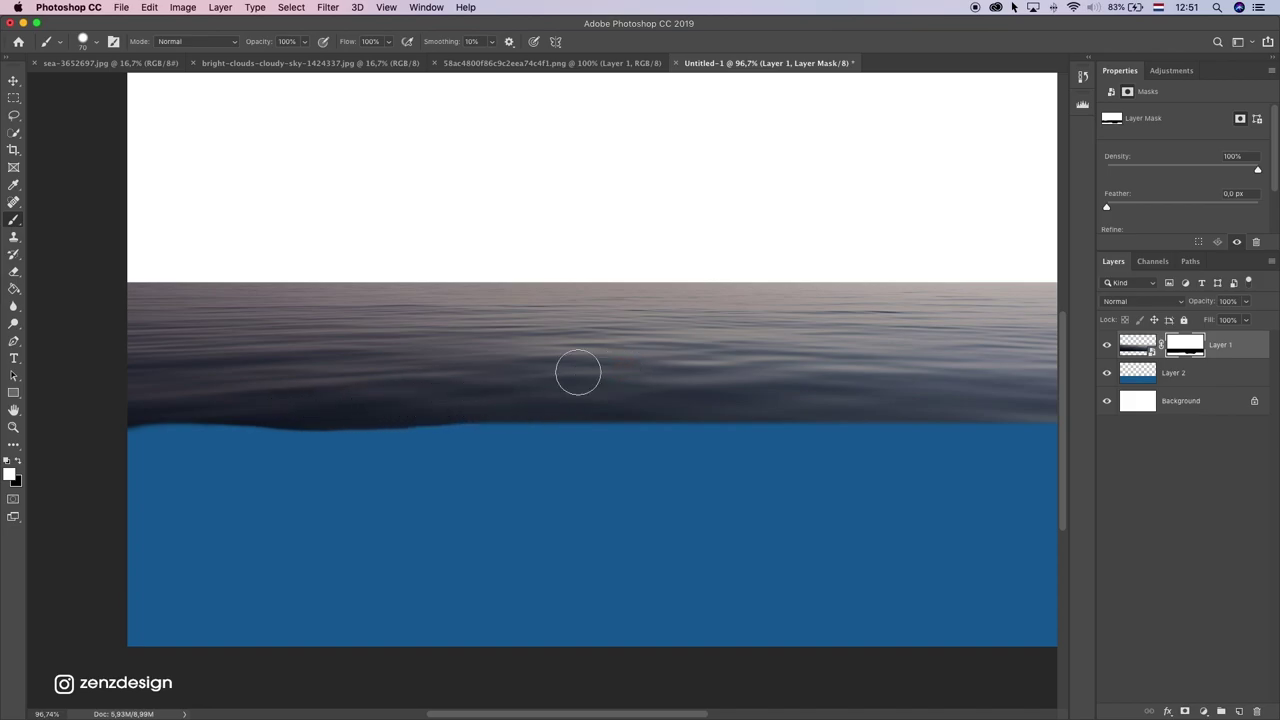
{"action": "left_click_drag", "start_coordinate": [544, 406], "coordinate": [707, 392]}
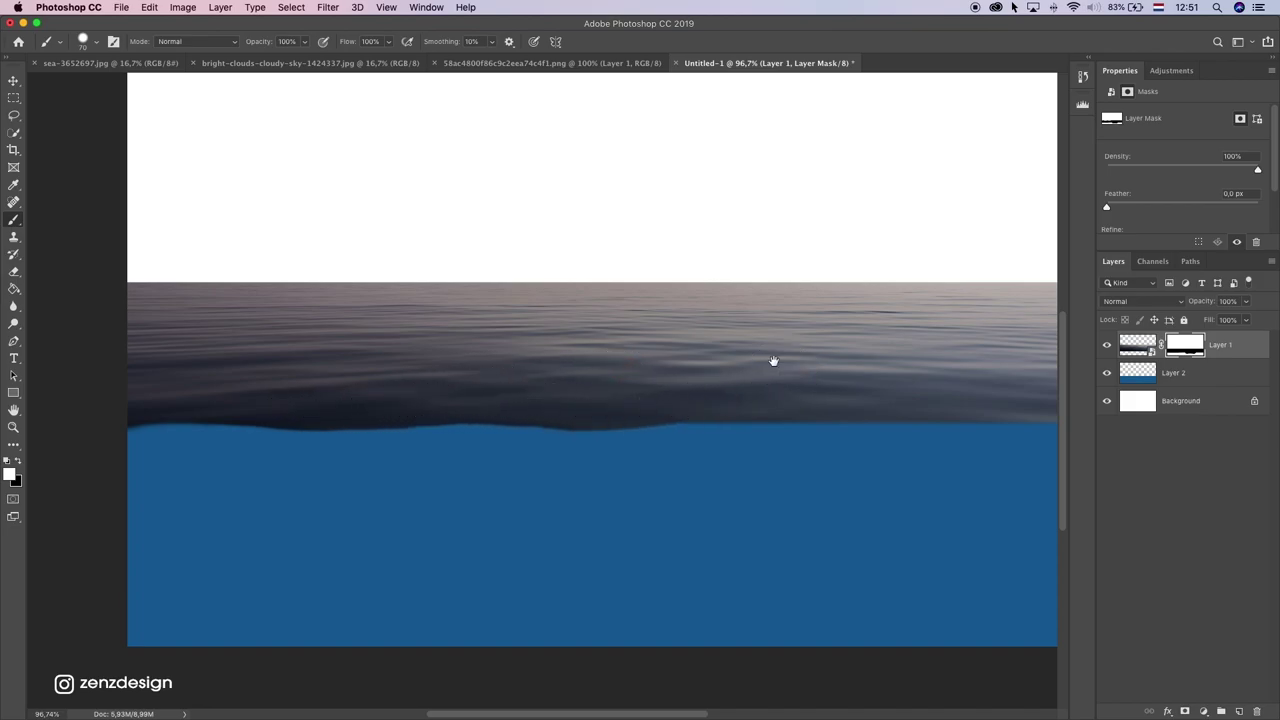
Step: Continue the shallow white waves on the sea layer's mask along the waterline to the canvas's right edge
{"action": "left_click_drag", "start_coordinate": [773, 360], "coordinate": [591, 346]}
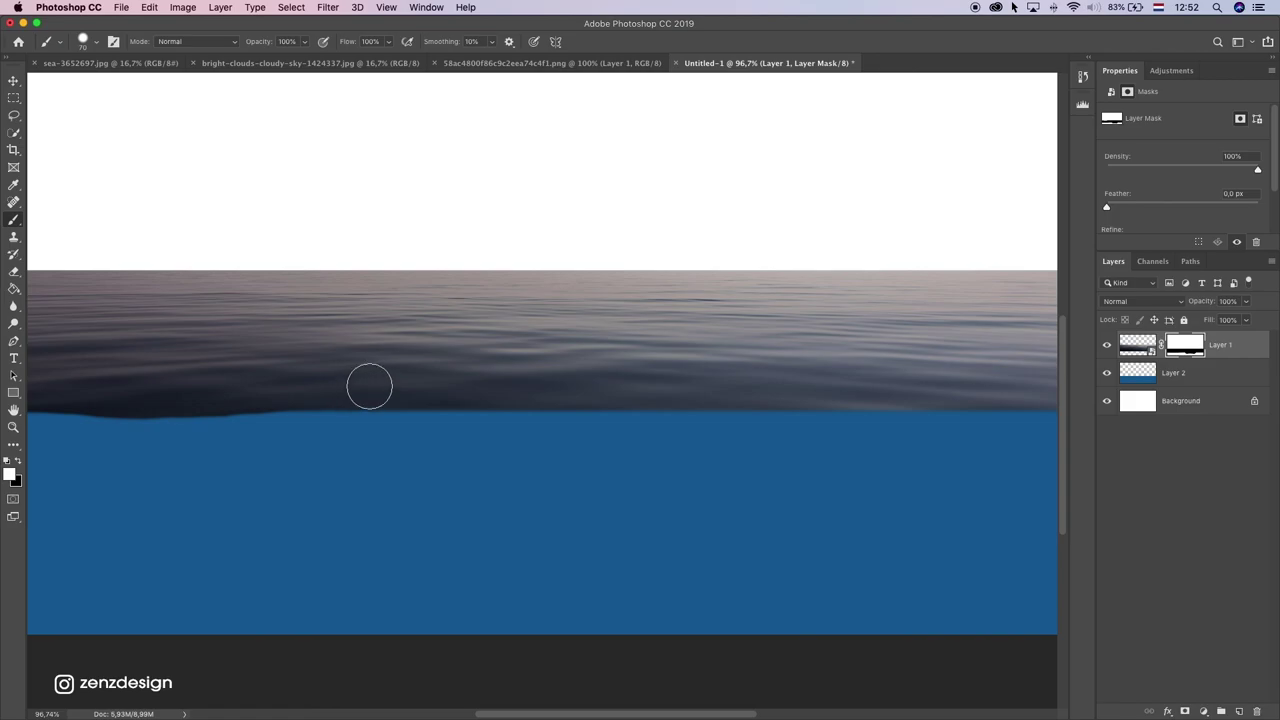
{"action": "left_click_drag", "start_coordinate": [445, 392], "coordinate": [571, 392]}
{"action": "left_click_drag", "start_coordinate": [718, 366], "coordinate": [536, 361]}
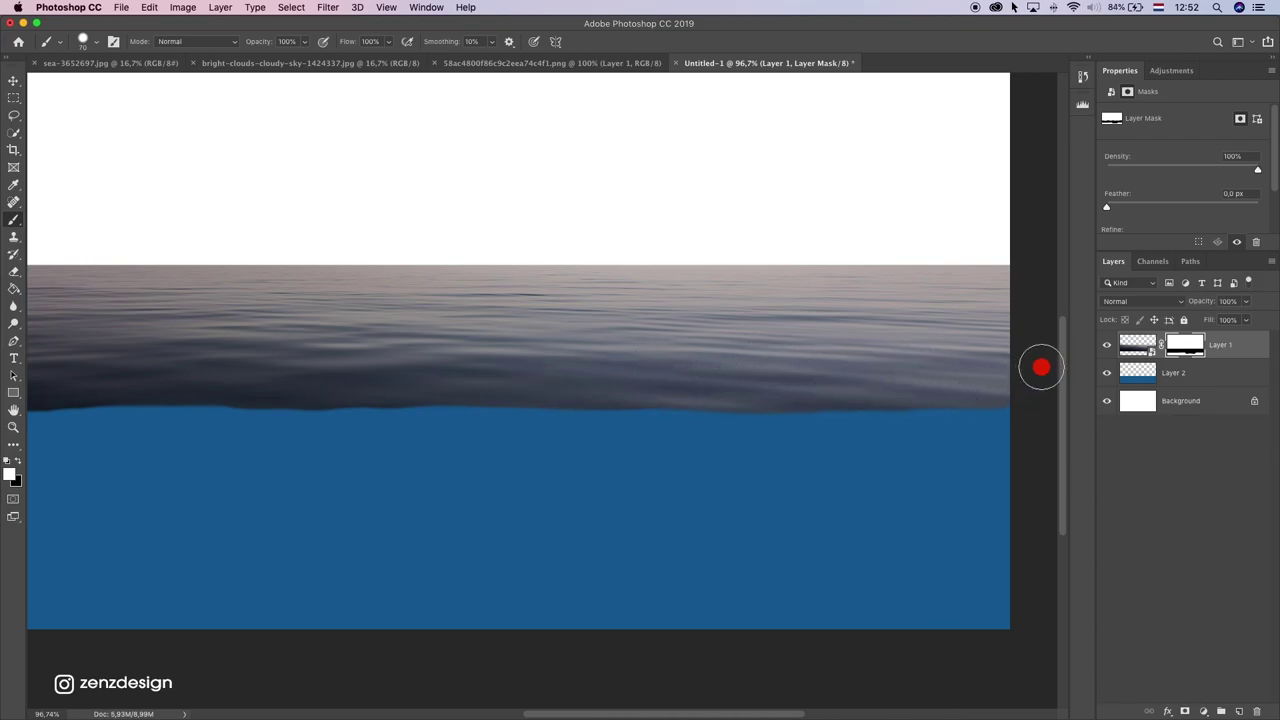
{"action": "left_click_drag", "start_coordinate": [375, 380], "coordinate": [145, 370]}
{"action": "scroll", "coordinate": [640, 309], "scroll_direction": "down", "scroll_amount": 2}
{"action": "scroll", "coordinate": [558, 365], "scroll_direction": "down", "scroll_amount": 2}
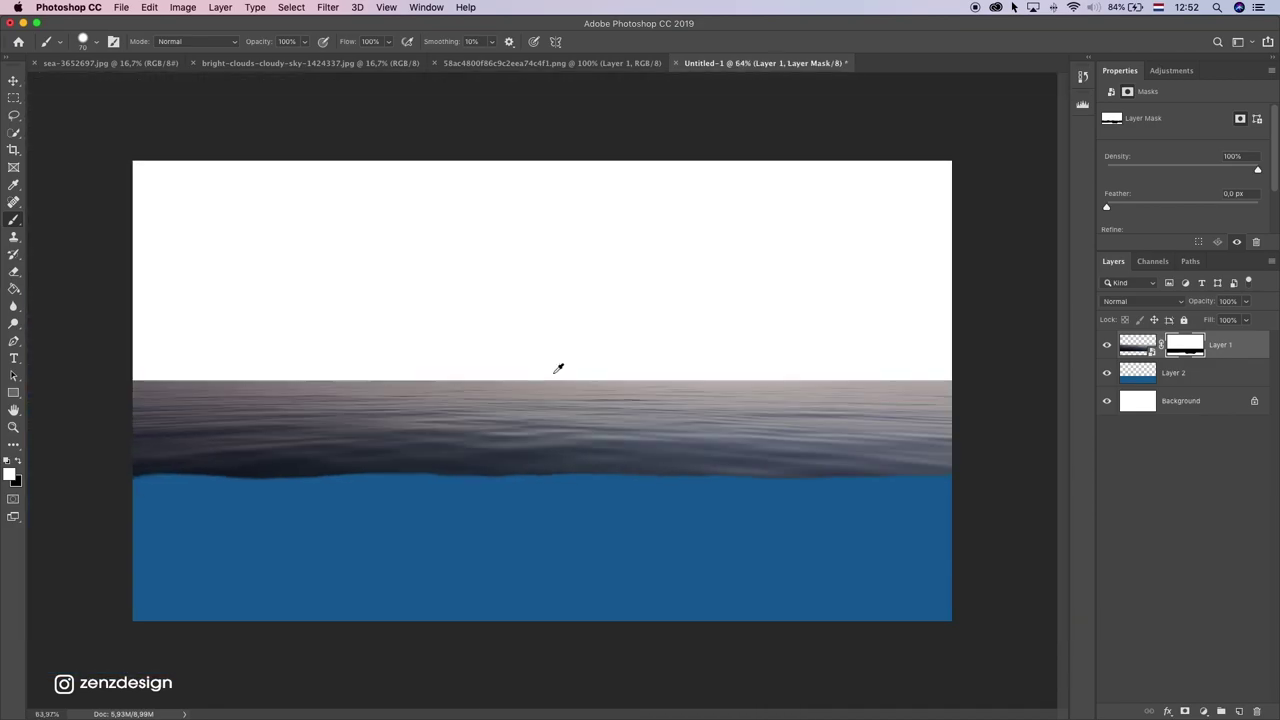
{"action": "scroll", "coordinate": [520, 412], "scroll_direction": "up", "scroll_amount": 2}
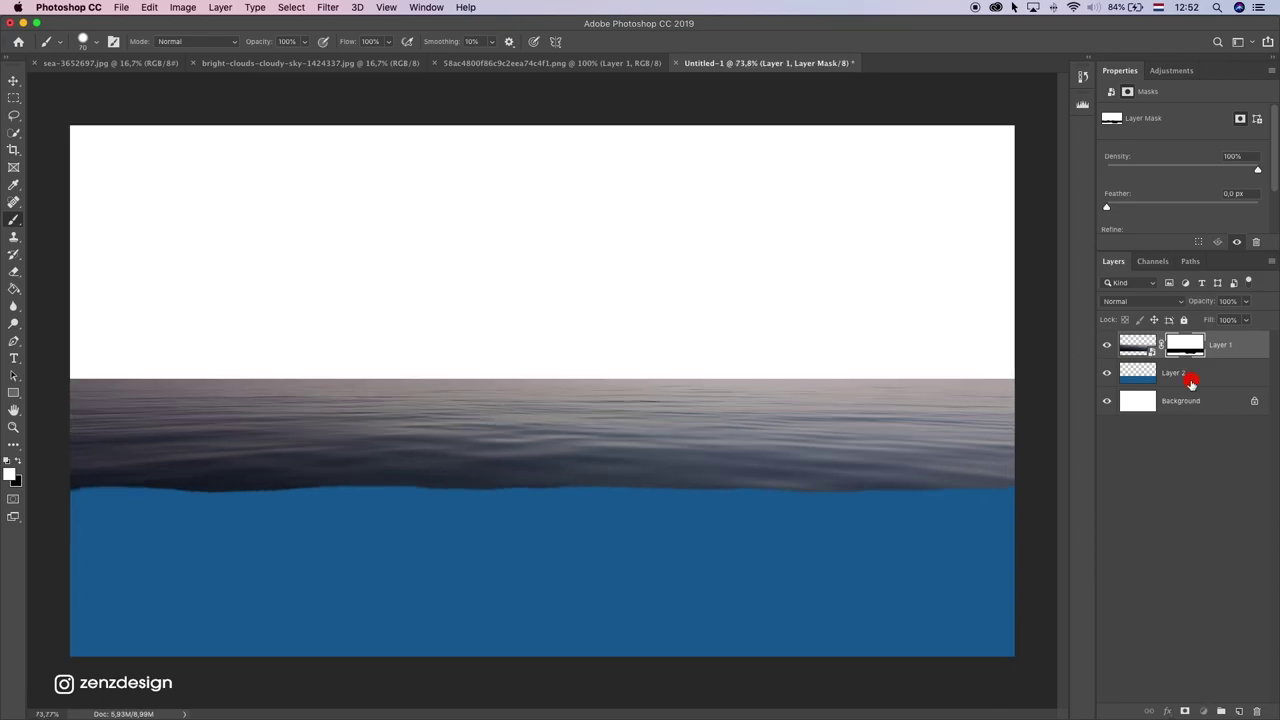
Step: Copy the entire image from the bright-clouds-cloudy-sky-1424337.jpg document
{"action": "left_click", "coordinate": [1190, 376]}
{"action": "left_click", "coordinate": [490, 63]}
{"action": "left_click", "coordinate": [365, 63]}
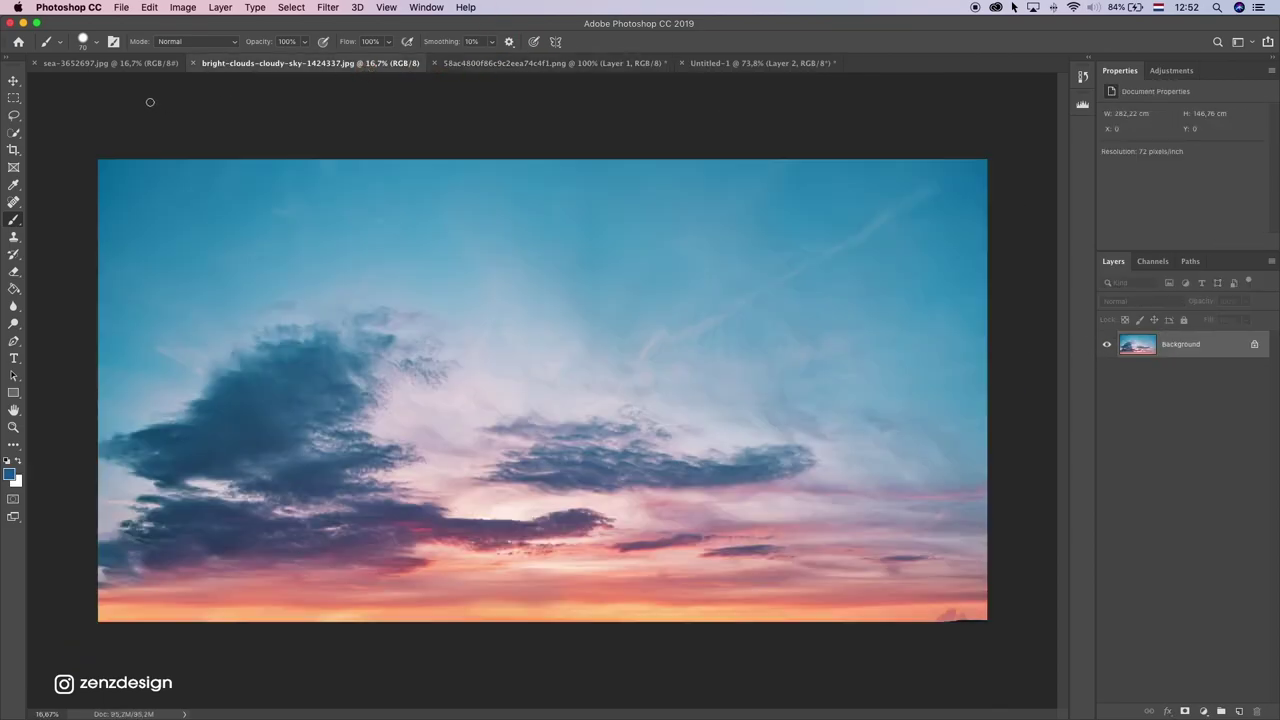
{"action": "left_click", "coordinate": [710, 63]}
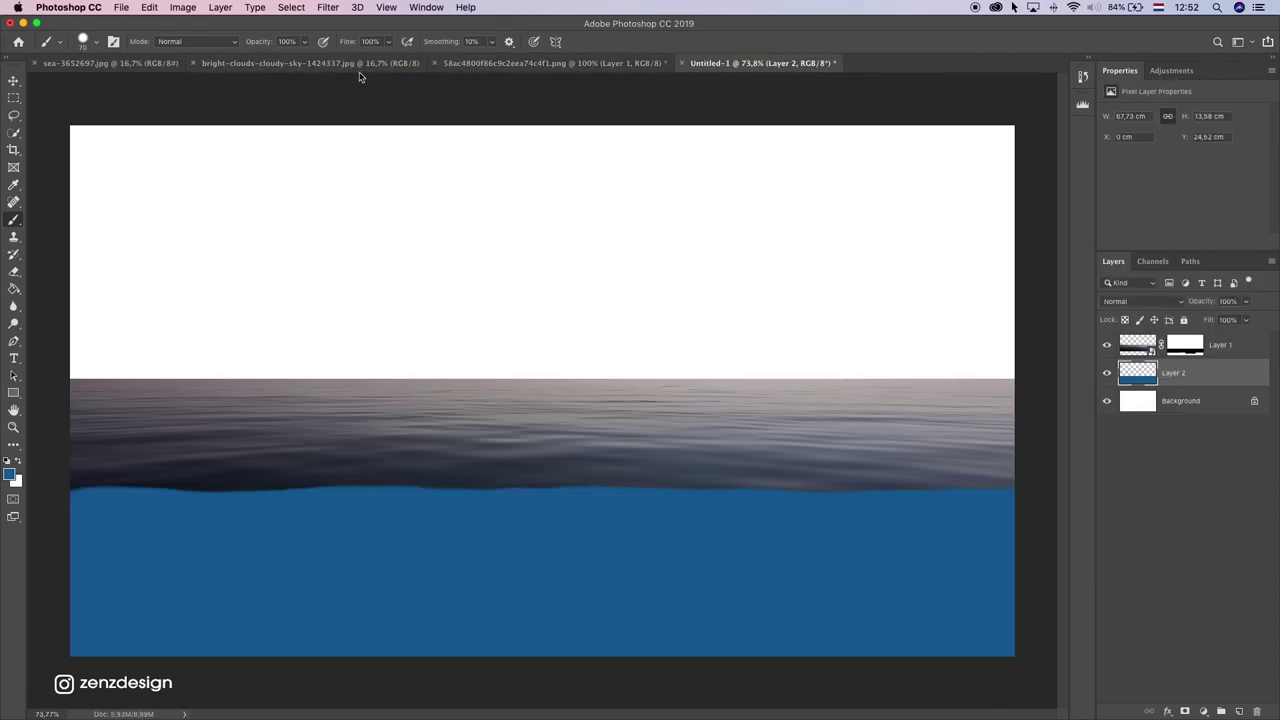
{"action": "left_click", "coordinate": [337, 68]}
{"action": "key", "text": "super+a"}
{"action": "key", "text": "super+c"}
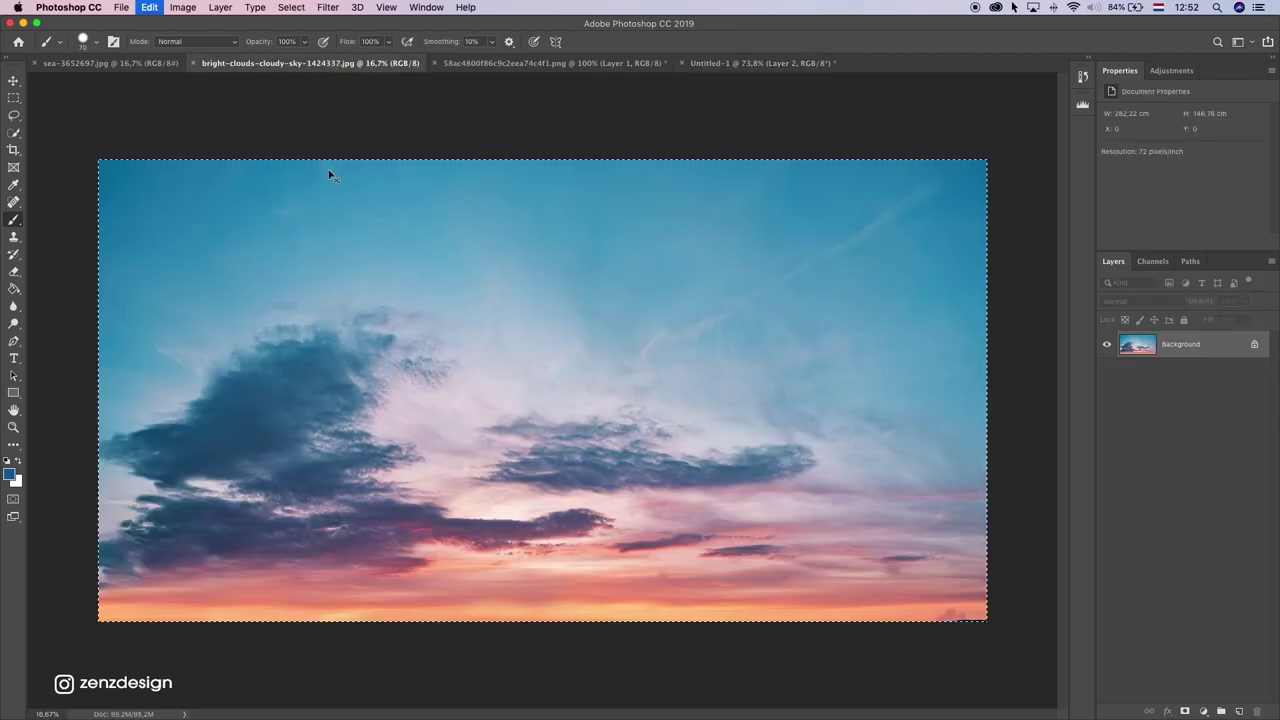
Step: Paste the sky directly above the Background layer in the Untitled-1 document and convert it to a smart object
{"action": "left_click", "coordinate": [118, 63]}
{"action": "left_click", "coordinate": [333, 64]}
{"action": "left_click", "coordinate": [572, 62]}
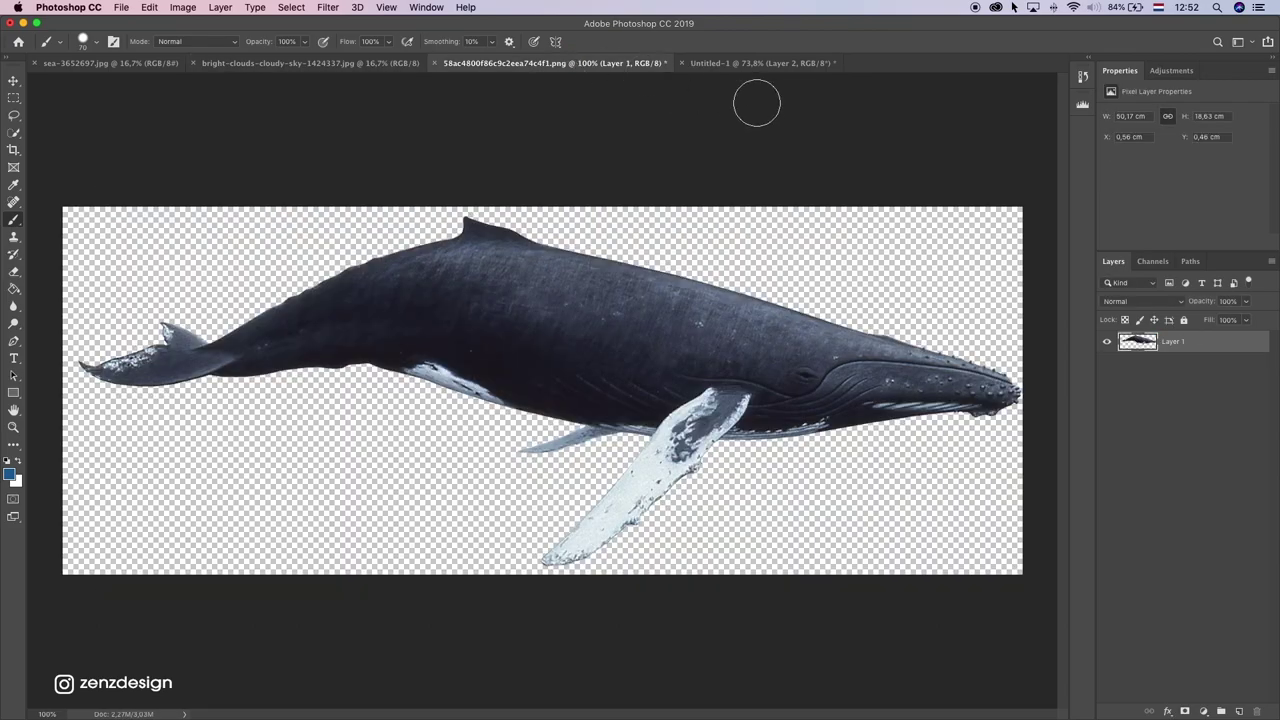
{"action": "left_click", "coordinate": [742, 63]}
{"action": "left_click", "coordinate": [1178, 408]}
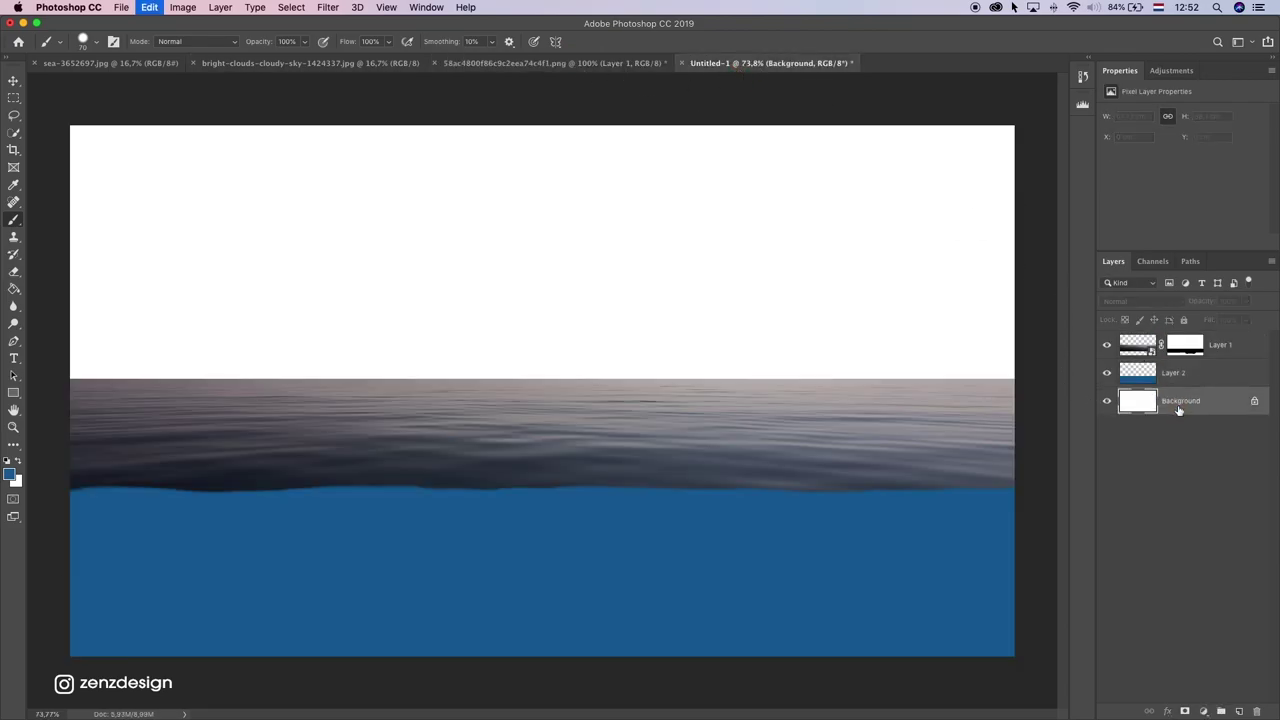
{"action": "key", "text": "super+v"}
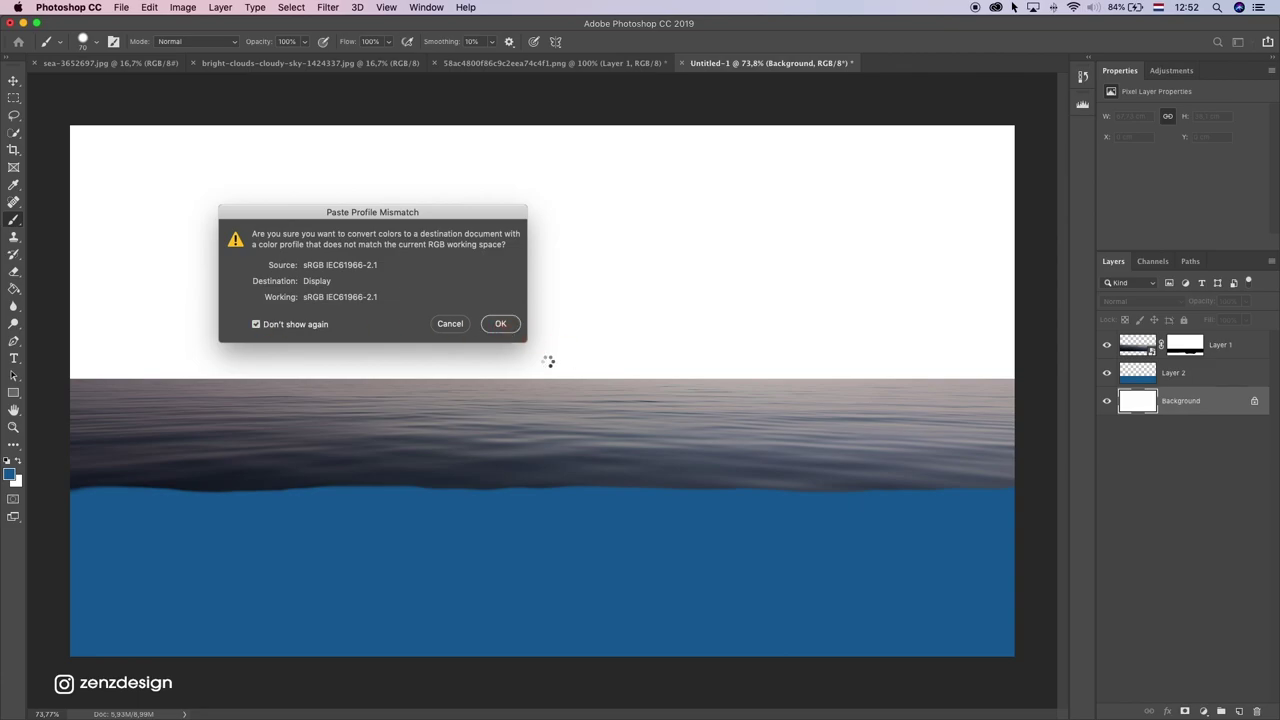
{"action": "key", "text": "Return"}
{"action": "right_click", "coordinate": [1183, 408]}
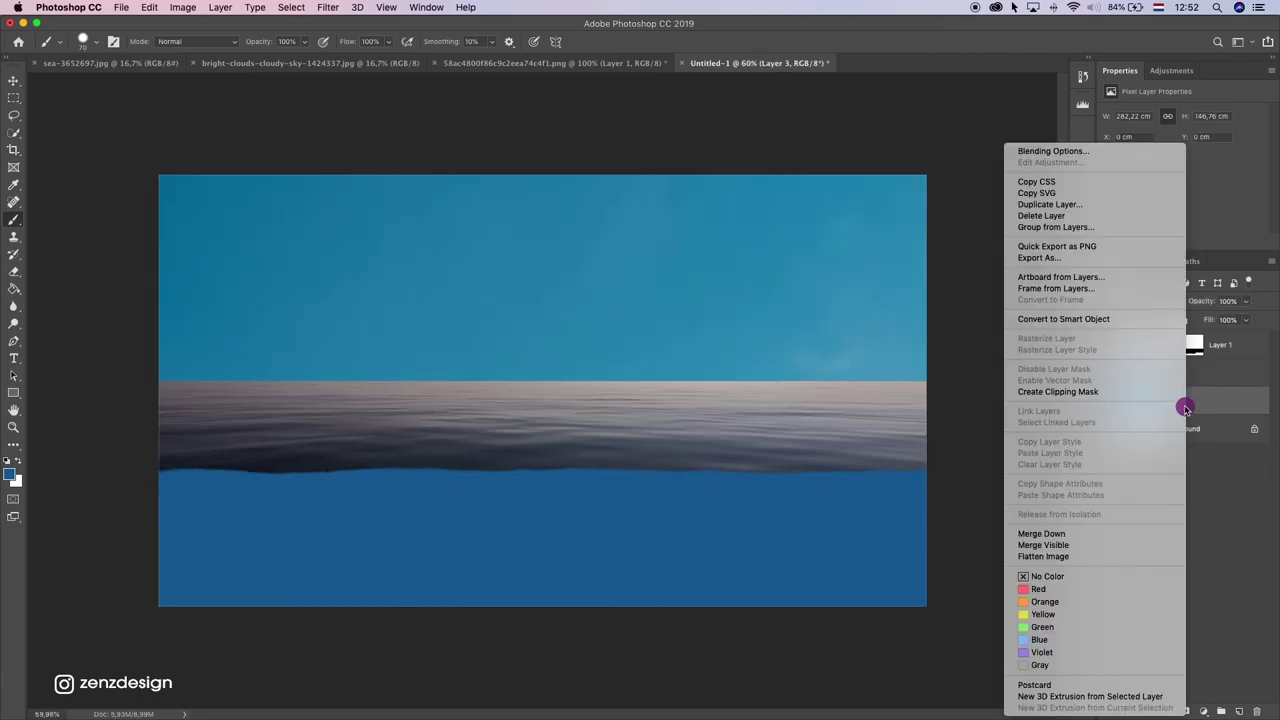
{"action": "left_click", "coordinate": [1063, 318]}
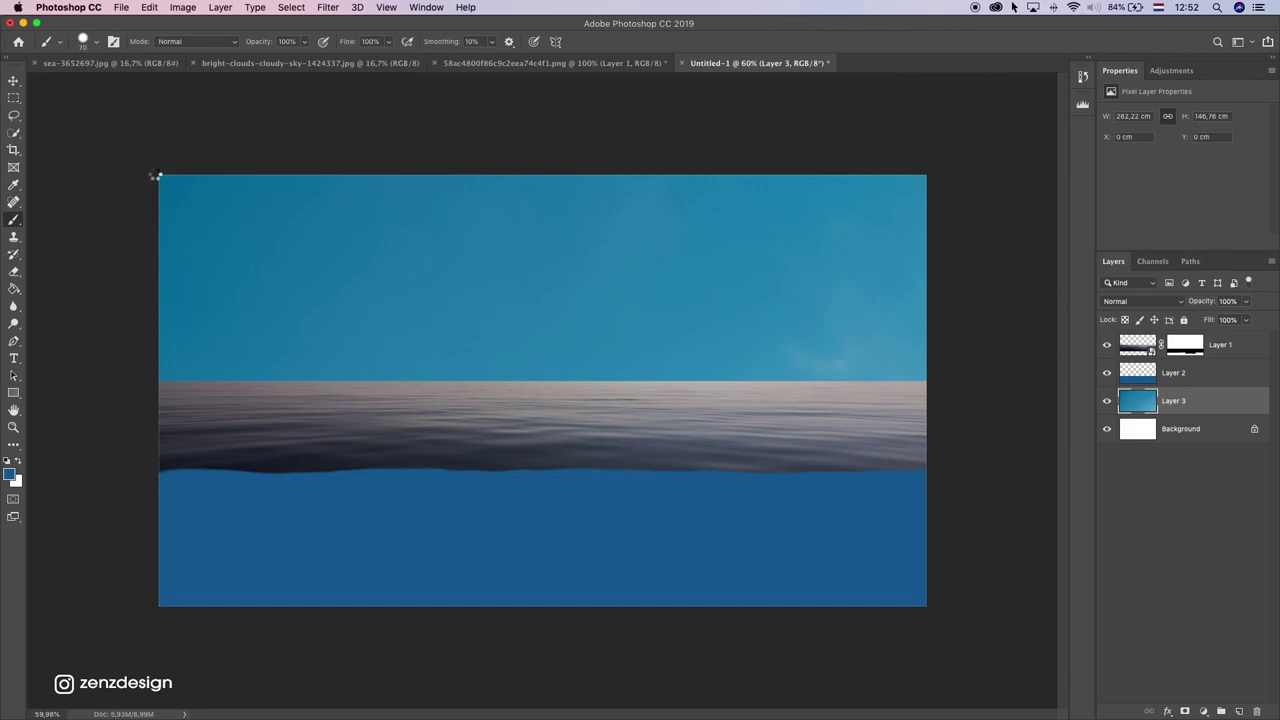
Step: Scale the sky layer to 26.16% and position it at X 960 px, Y 80.93 px, filling the area above the horizon
{"action": "key", "text": "super+t"}
{"action": "left_click_drag", "start_coordinate": [157, 175], "coordinate": [273, 202]}
{"action": "left_click_drag", "start_coordinate": [174, 114], "coordinate": [572, 386]}
{"action": "left_click_drag", "start_coordinate": [758, 496], "coordinate": [301, 269]}
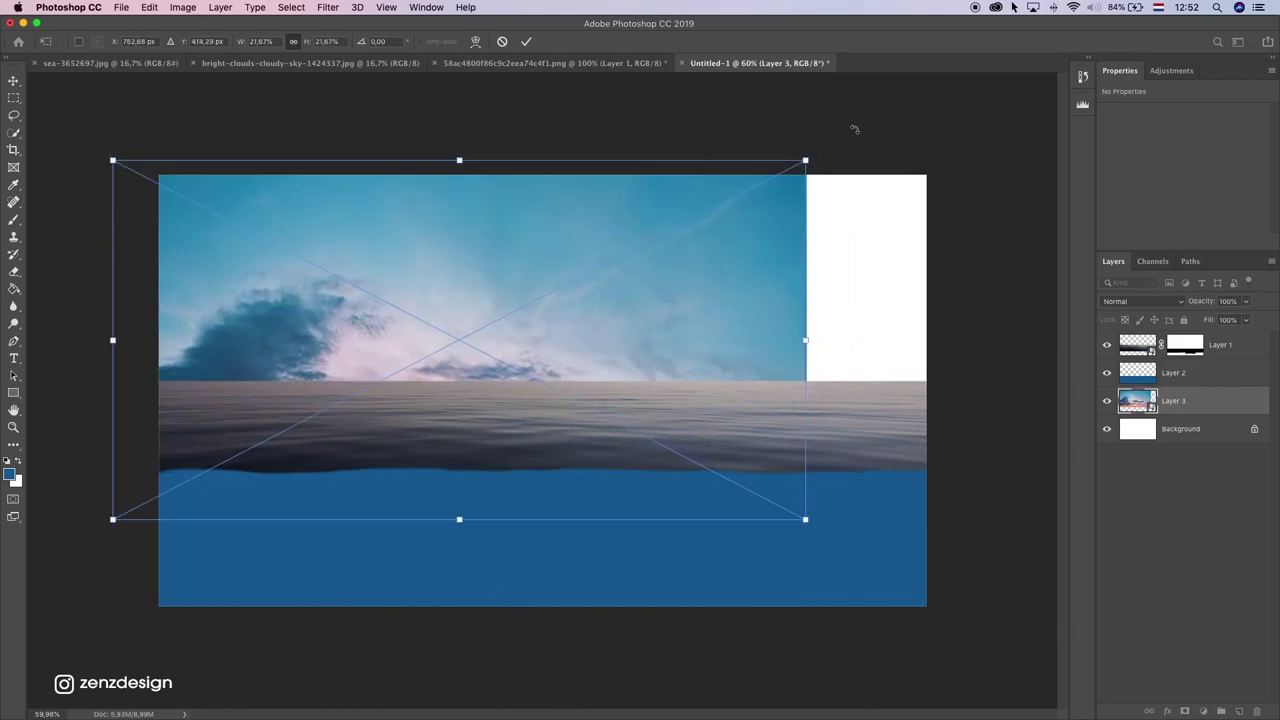
{"action": "left_click_drag", "start_coordinate": [805, 160], "coordinate": [949, 78]}
{"action": "left_click_drag", "start_coordinate": [807, 190], "coordinate": [807, 155]}
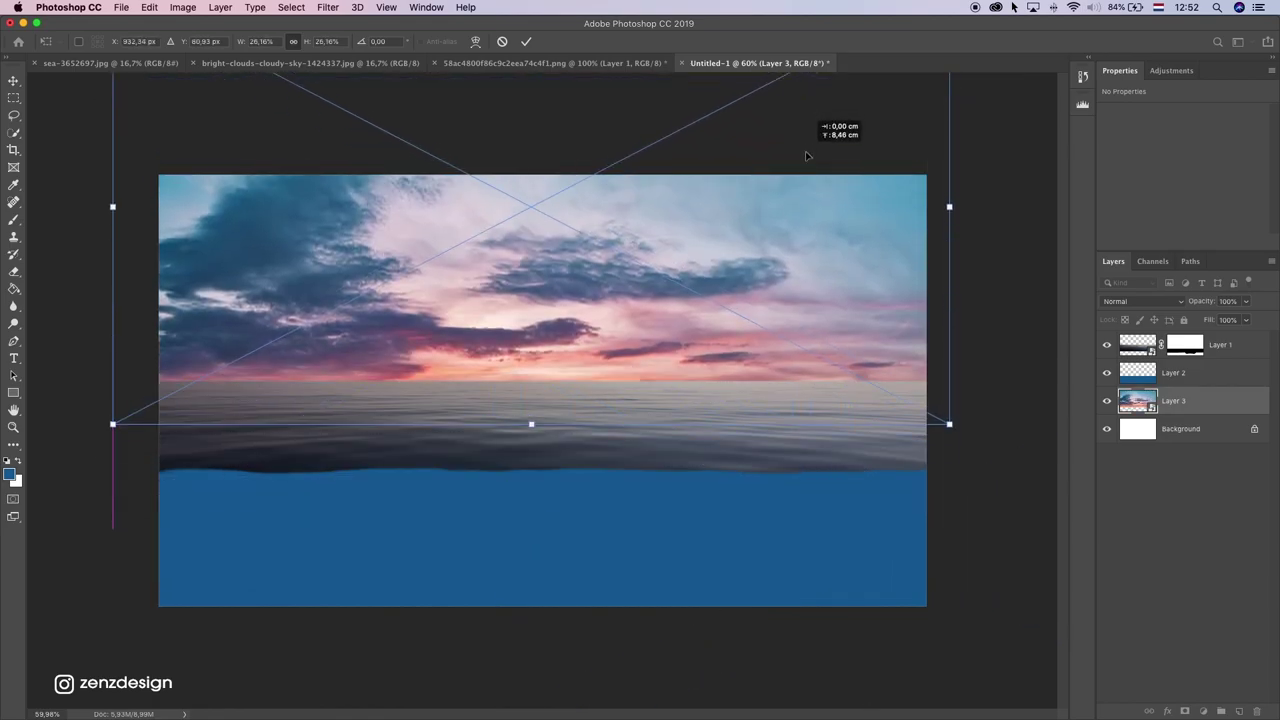
{"action": "mouse_move", "coordinate": [773, 268]}
{"action": "left_mouse_down"}
{"action": "mouse_move", "coordinate": [773, 225]}
{"action": "mouse_move", "coordinate": [781, 275]}
{"action": "mouse_move", "coordinate": [792, 256]}
{"action": "left_mouse_up"}
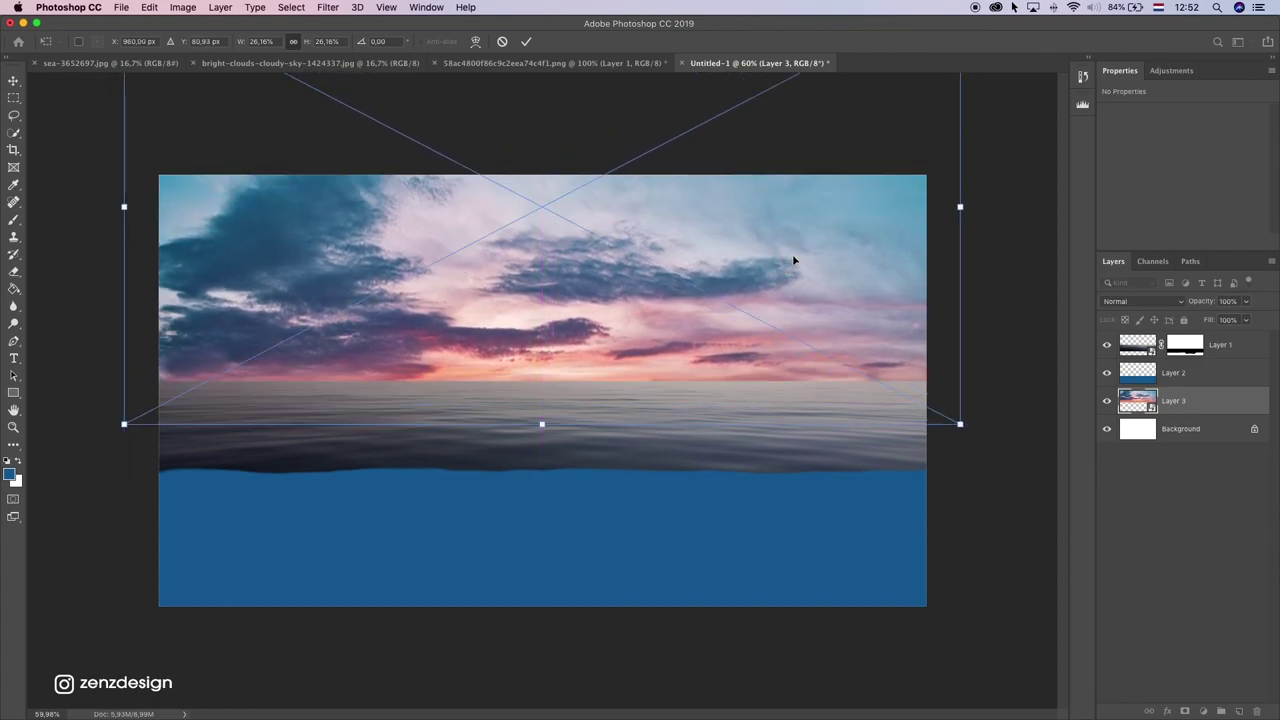
{"action": "key", "text": "Return"}
{"action": "key", "text": "b"}
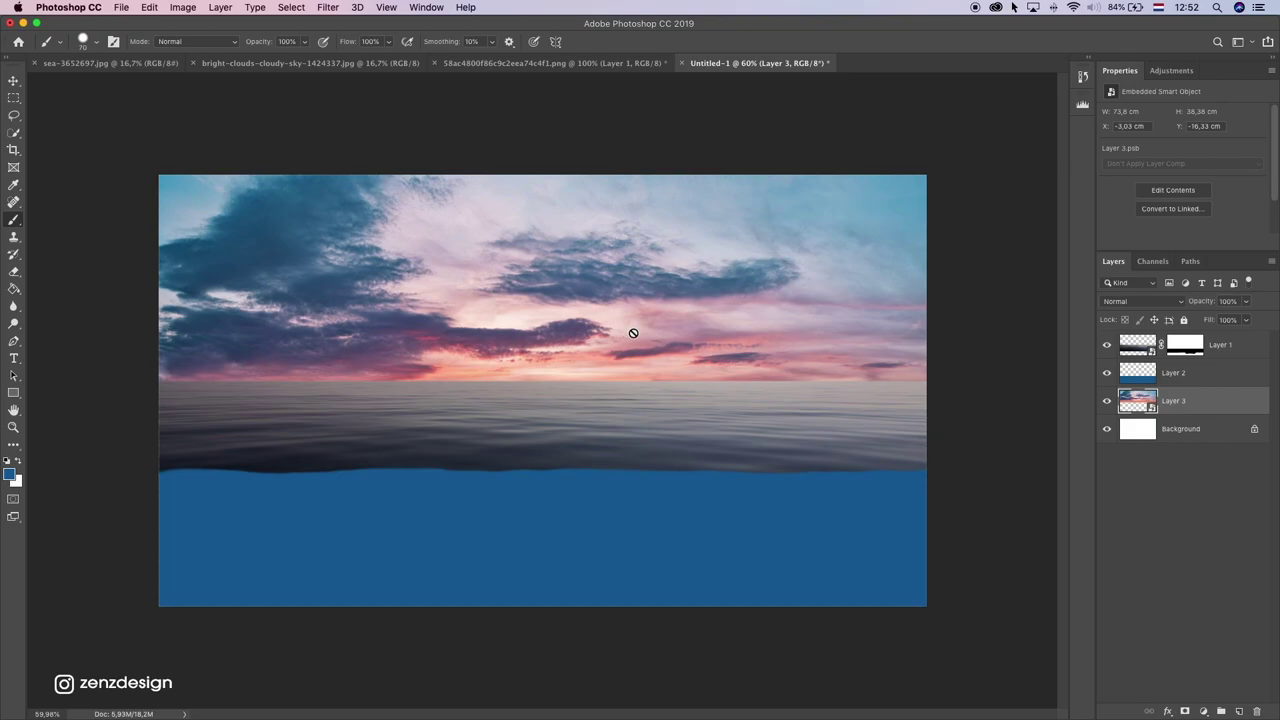
{"action": "scroll", "coordinate": [633, 333], "scroll_direction": "down", "scroll_amount": 4}
{"action": "scroll", "coordinate": [607, 365], "scroll_direction": "up", "scroll_amount": 3}
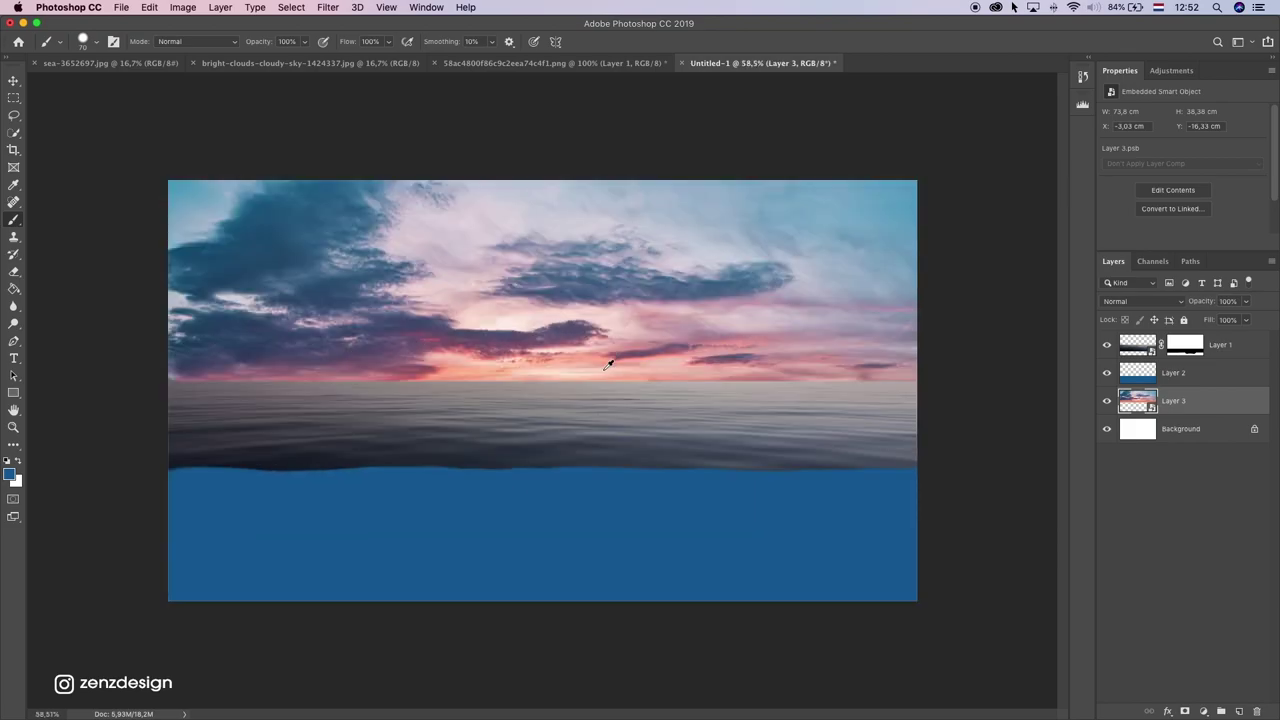
{"action": "scroll", "coordinate": [607, 365], "scroll_direction": "up", "scroll_amount": 1}
{"action": "key", "text": "v"}
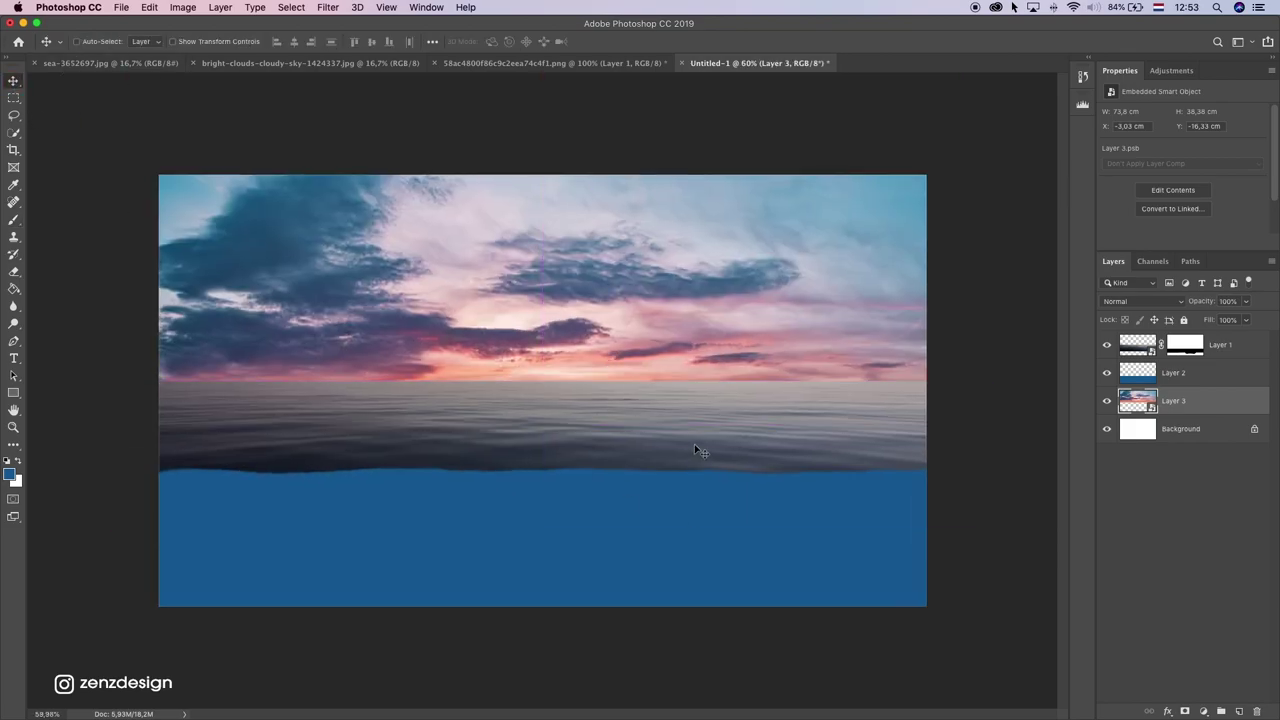
Step: Compress the sea layer vertically to 73.46% height, keeping its upper edge on the horizon
{"action": "left_click", "coordinate": [1107, 349]}
{"action": "left_click", "coordinate": [1107, 349]}
{"action": "left_click", "coordinate": [1204, 359]}
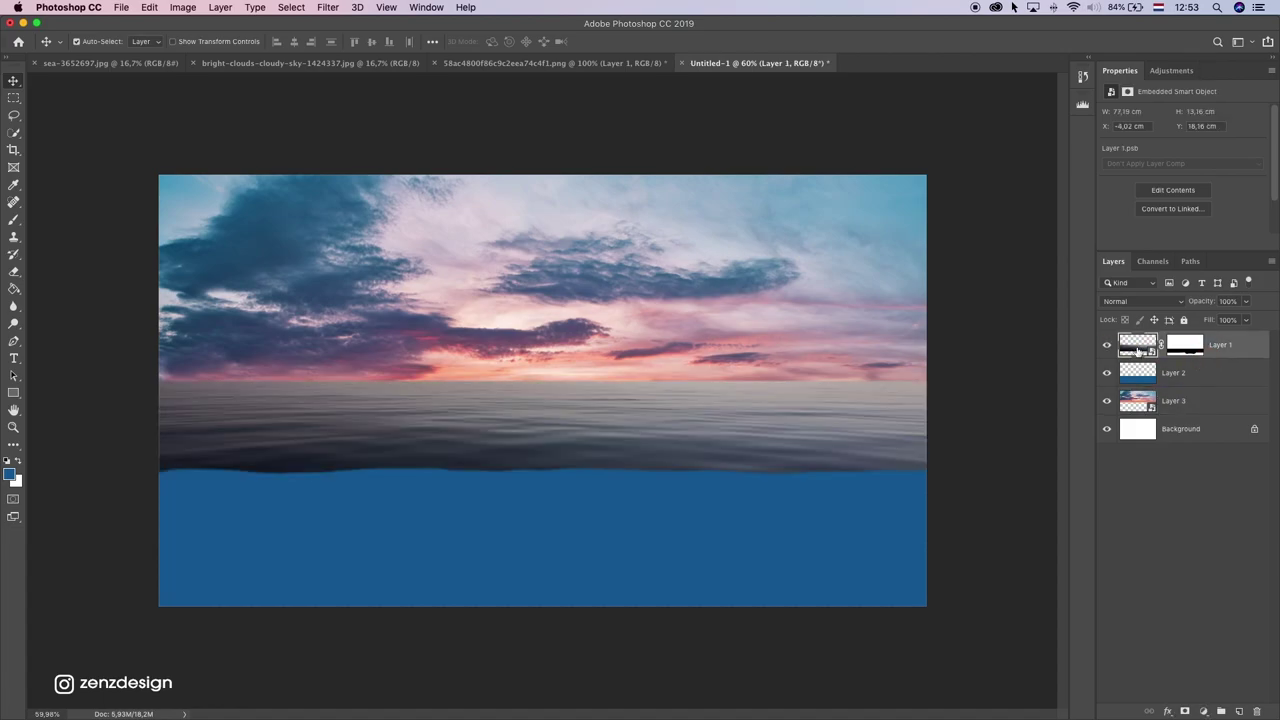
{"action": "key", "text": "super+t"}
{"action": "left_click_drag", "start_coordinate": [547, 520], "coordinate": [548, 487]}
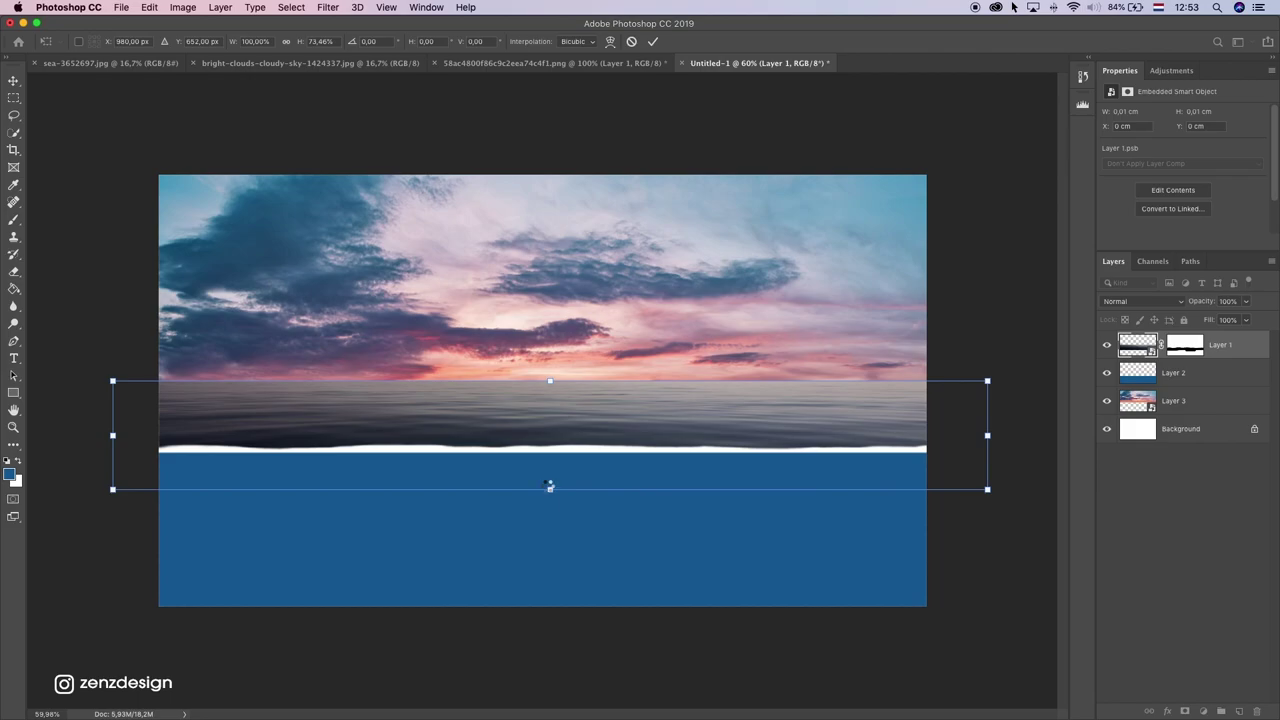
{"action": "key", "text": "Return"}
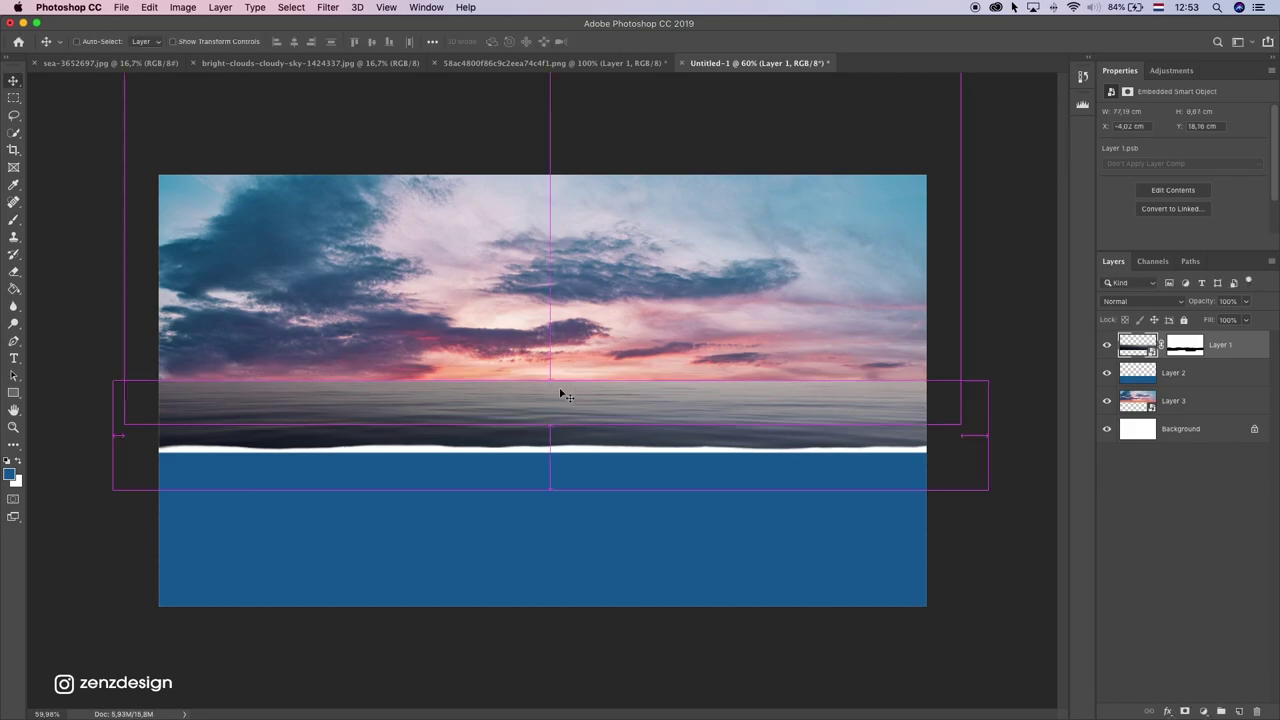
Step: Reduce the sea layer's height again to 94.16%, keeping its upper edge on the horizon
{"action": "key", "text": "super+t"}
{"action": "left_click_drag", "start_coordinate": [549, 489], "coordinate": [548, 483]}
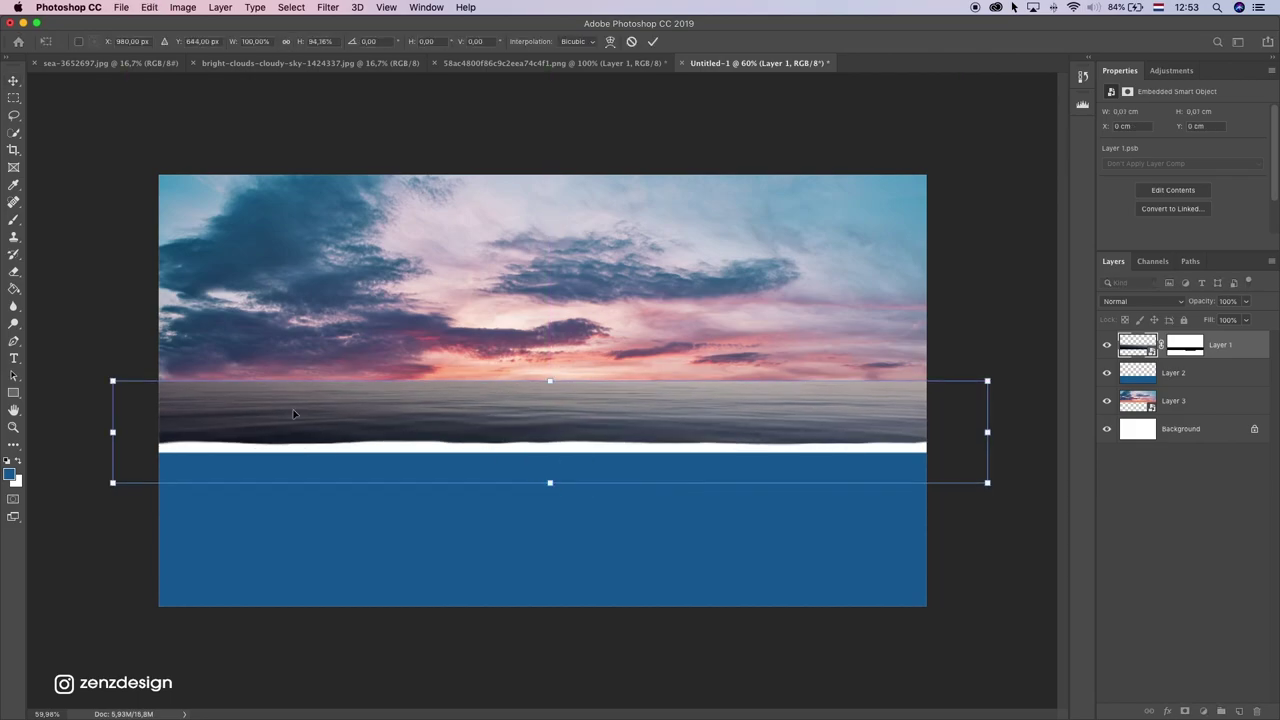
{"action": "left_click", "coordinate": [868, 412]}
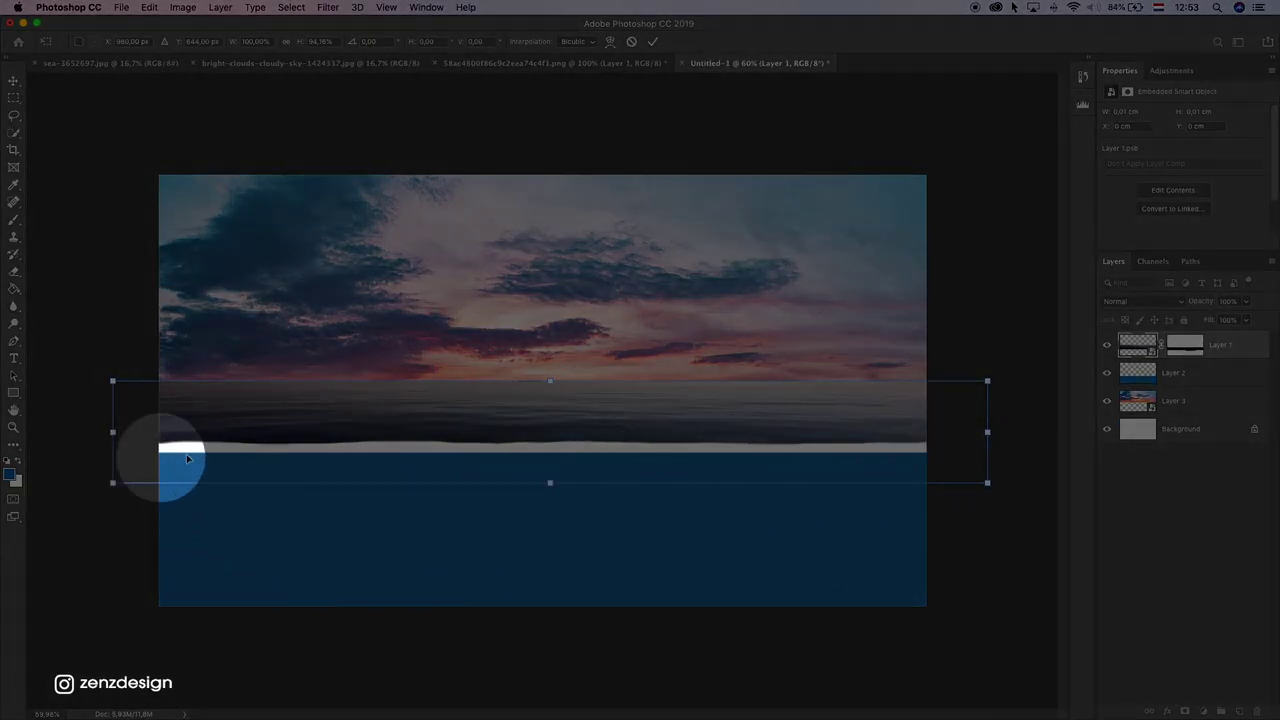
{"action": "key", "text": "Return"}
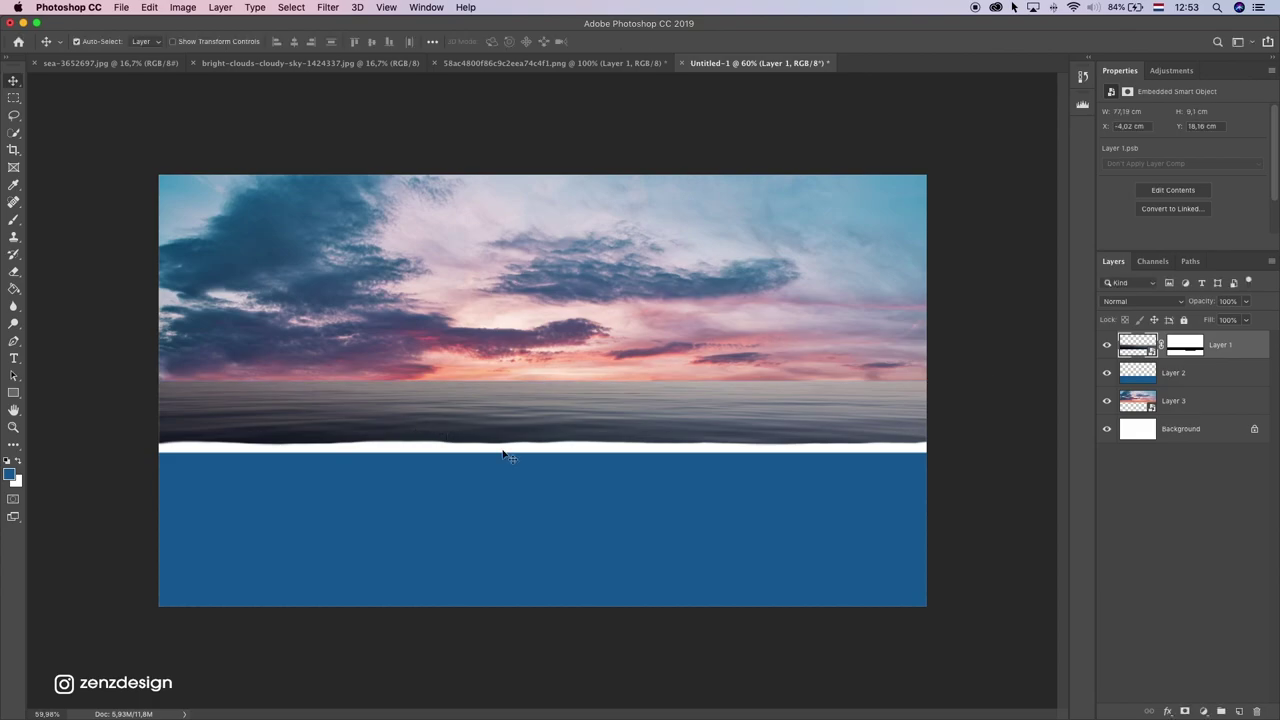
{"action": "key", "text": "super+t"}
{"action": "key", "text": "Return"}
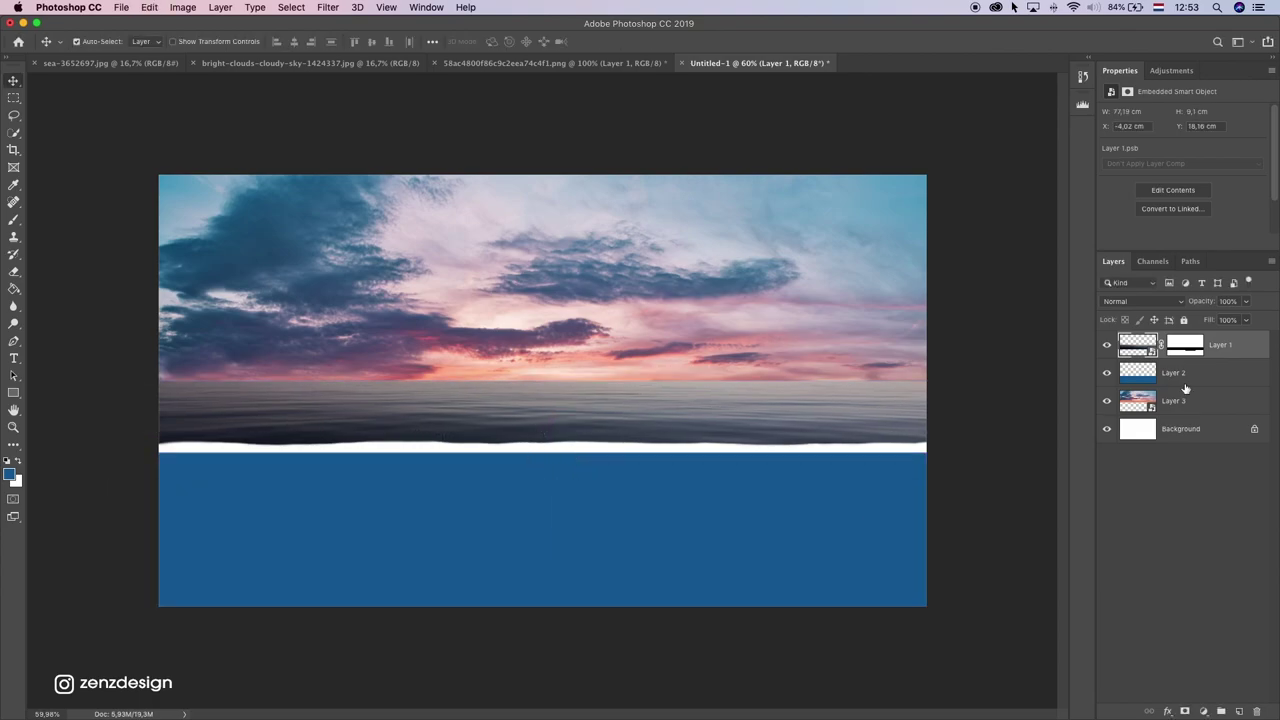
Step: Stretch the solid blue layer upward to about 113% height so it closes the white gap beneath the sea
{"action": "left_click", "coordinate": [1183, 381]}
{"action": "key", "text": "super+t"}
{"action": "left_click_drag", "start_coordinate": [547, 452], "coordinate": [550, 428]}
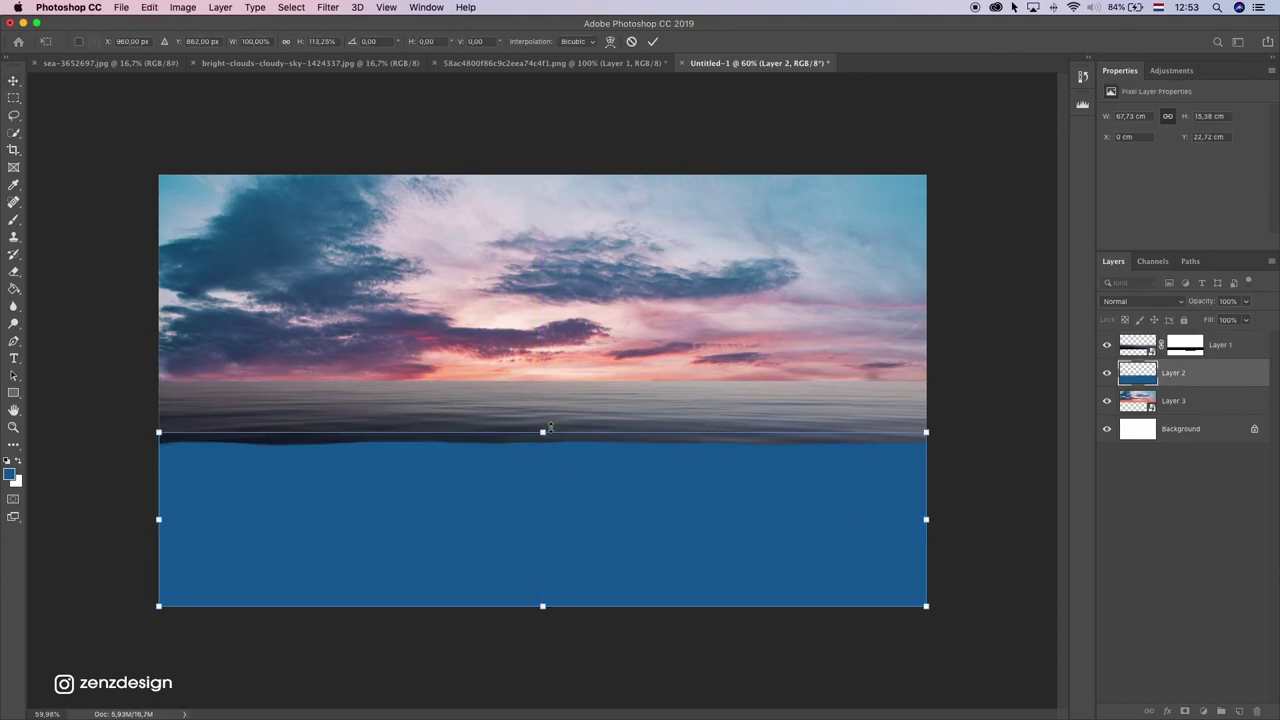
{"action": "key", "text": "Return"}
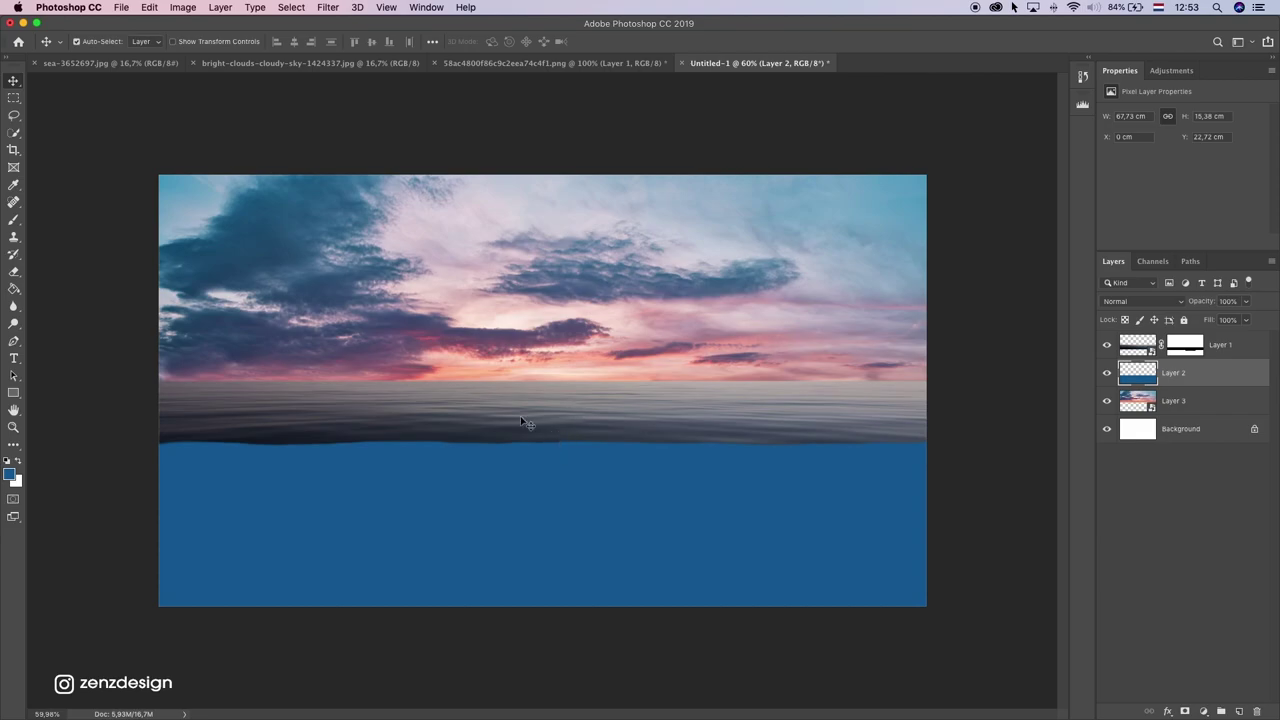
{"action": "scroll", "coordinate": [452, 434], "scroll_direction": "up", "scroll_amount": 1}
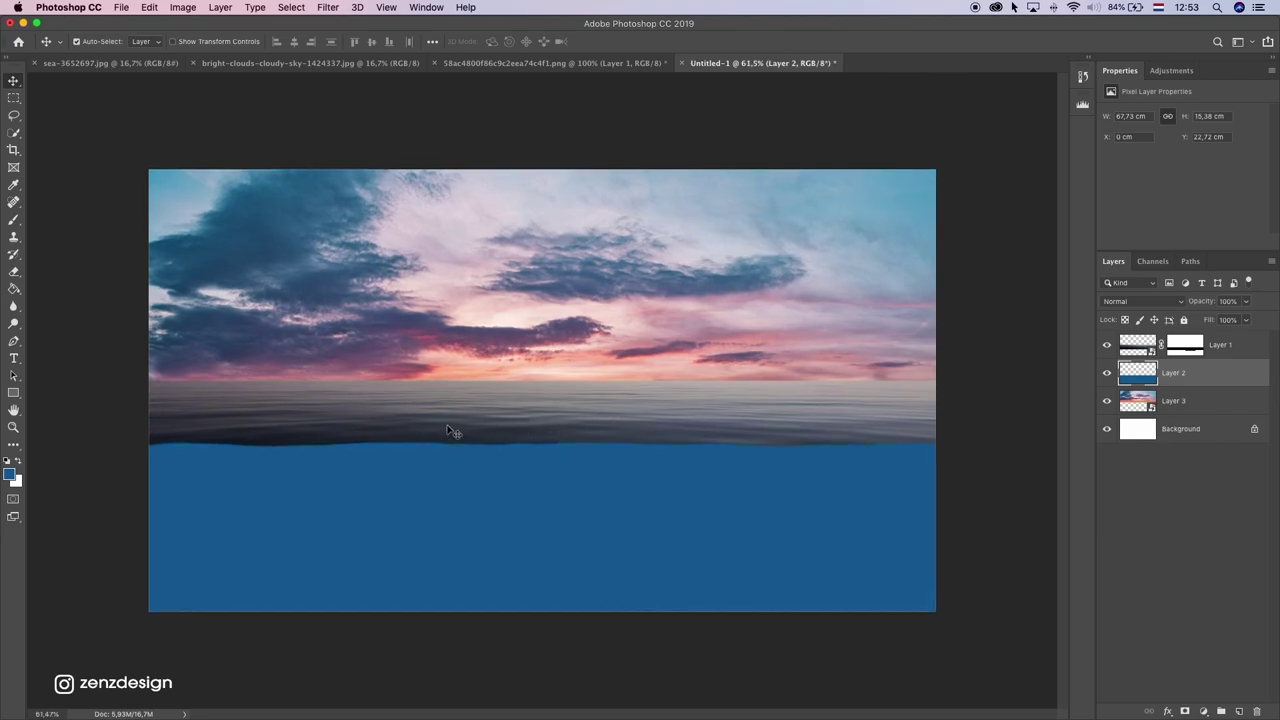
Step: Copy the entire image from underwater-802092 (2).jpg and close that document to return to YT018.psd
{"action": "left_click", "coordinate": [563, 64]}
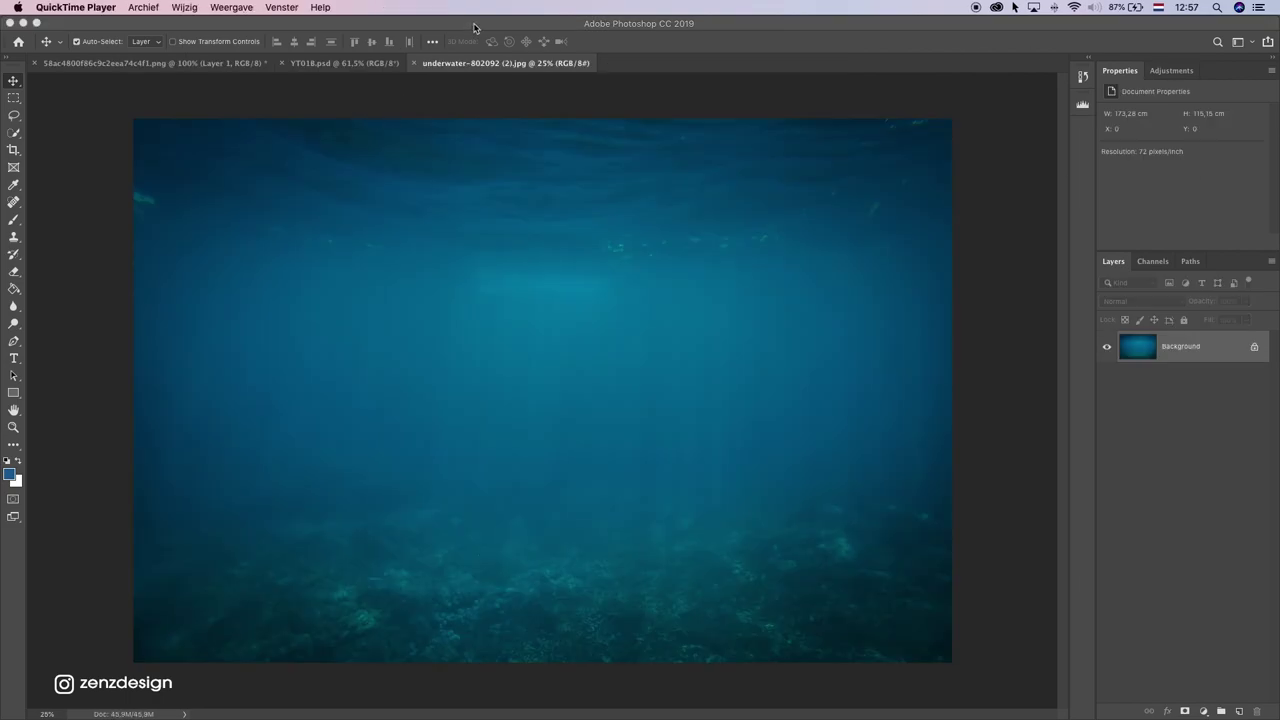
{"action": "left_click", "coordinate": [434, 143]}
{"action": "key", "text": "super+a"}
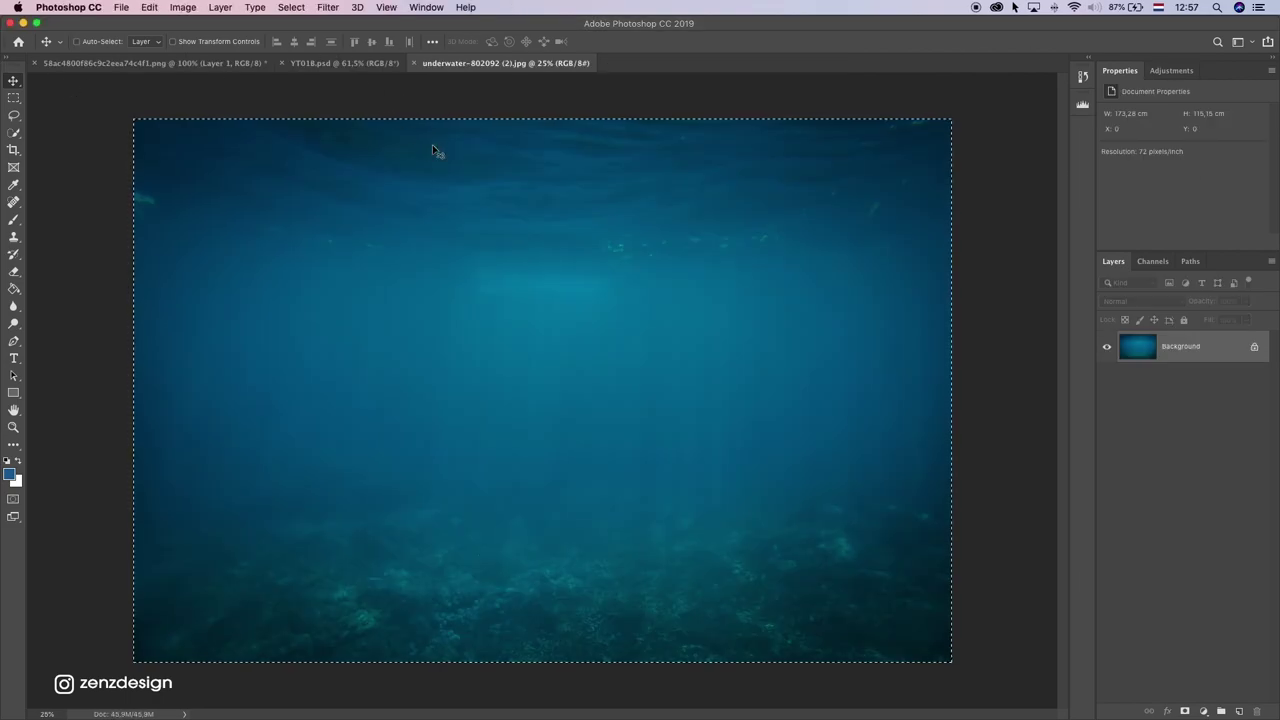
{"action": "left_click", "coordinate": [415, 63]}
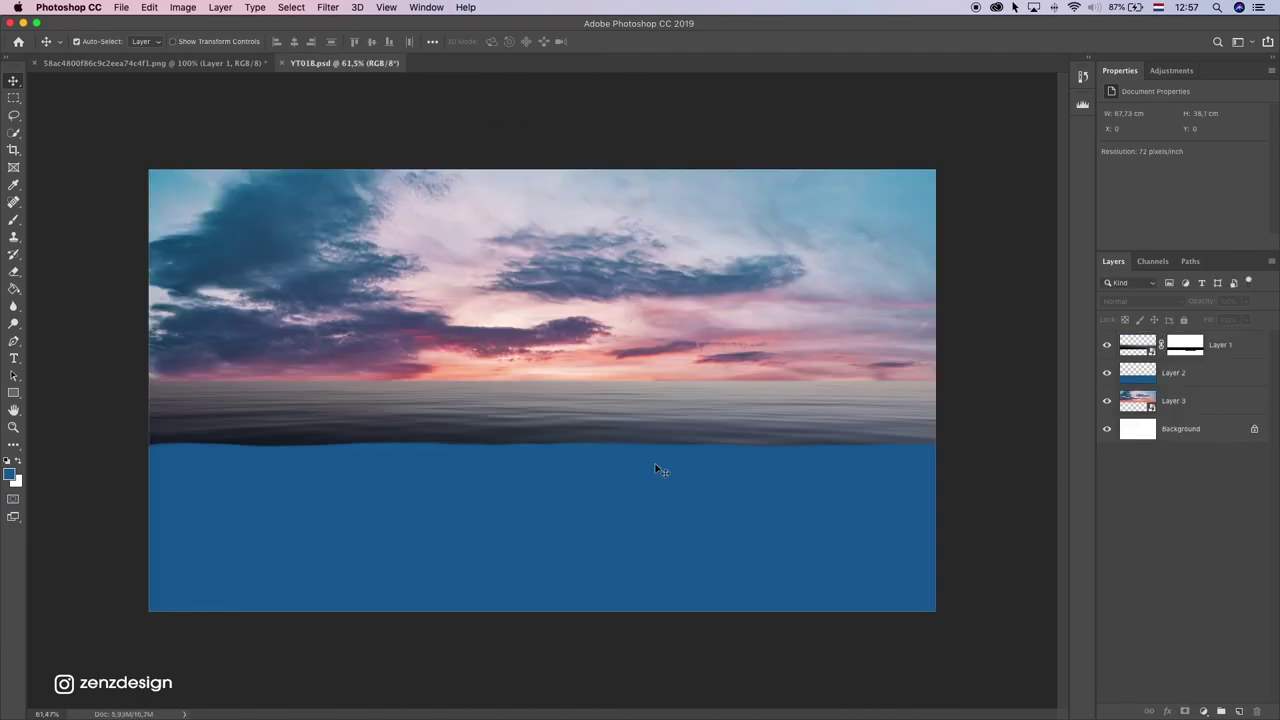
{"action": "left_click", "coordinate": [635, 484]}
{"action": "key", "text": "Return"}
Step: Paste the underwater image directly above the solid blue Layer 2 and convert it to a smart object
{"action": "left_click", "coordinate": [1188, 376]}
{"action": "key", "text": "super+v"}
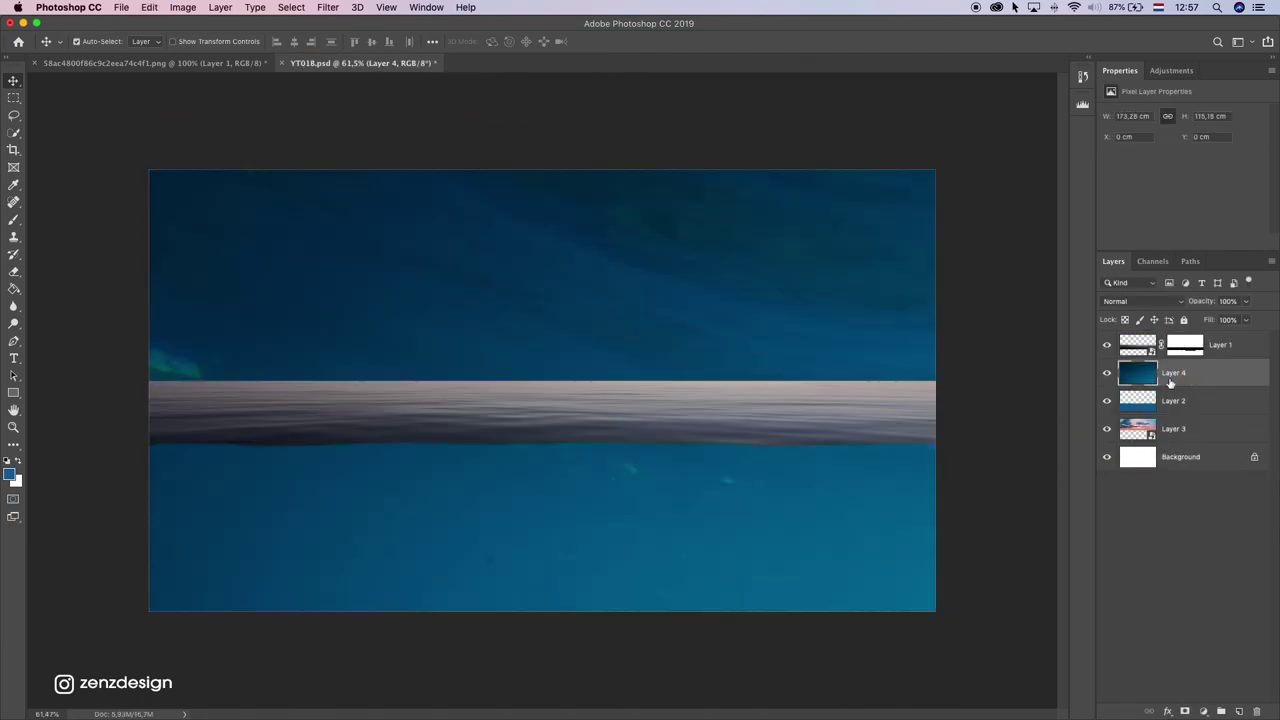
{"action": "right_click", "coordinate": [1191, 369]}
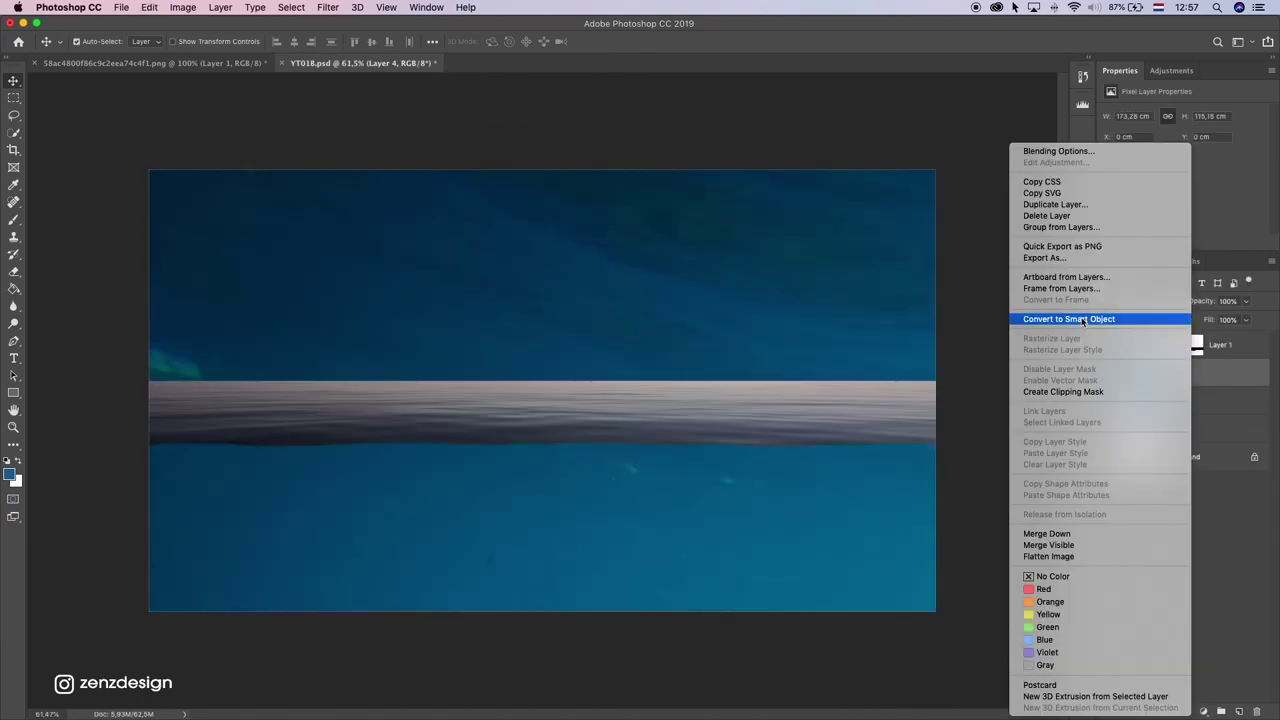
{"action": "left_click", "coordinate": [1082, 320]}
Step: Scale the underwater image to 39.09% width and 33.58% height, spanning the canvas width, and position it at X 960 px, Y 678 px
{"action": "key", "text": "super+t"}
{"action": "left_click_drag", "start_coordinate": [146, 169], "coordinate": [850, 628]}
{"action": "left_click_drag", "start_coordinate": [990, 692], "coordinate": [297, 191]}
{"action": "left_click_drag", "start_coordinate": [138, 140], "coordinate": [400, 261]}
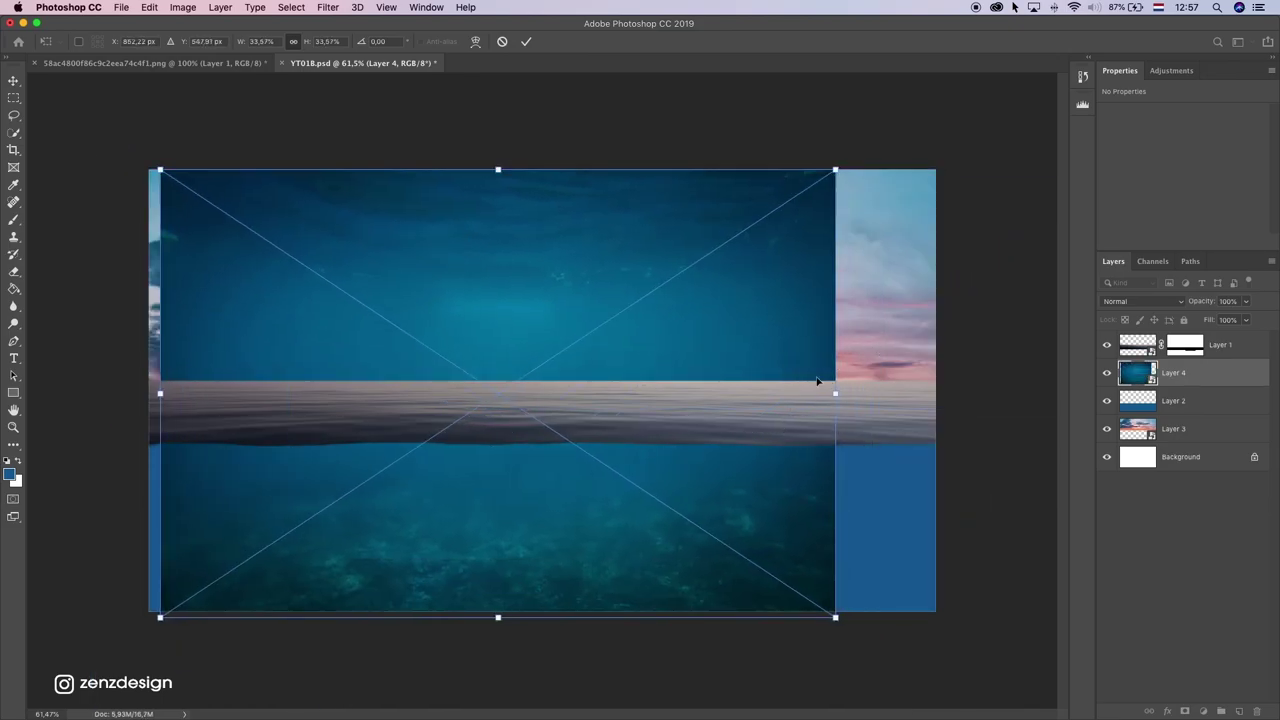
{"action": "left_click_drag", "start_coordinate": [838, 394], "coordinate": [941, 401]}
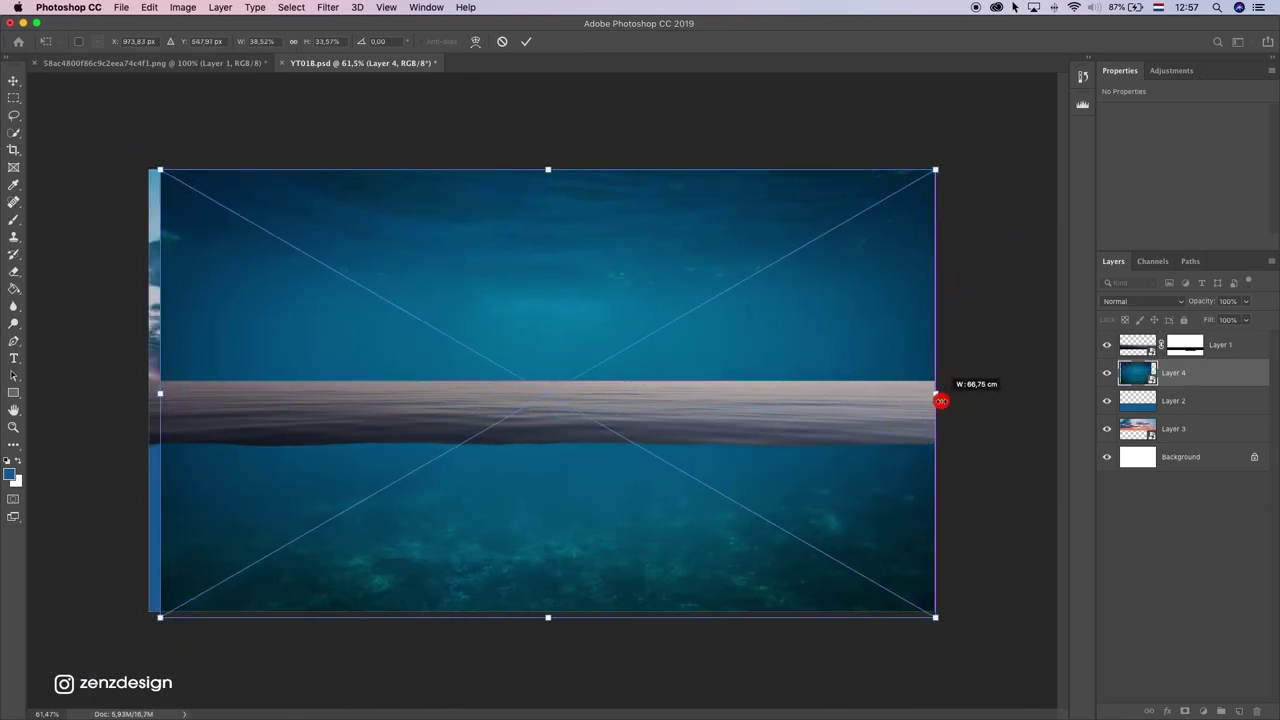
{"action": "left_click_drag", "start_coordinate": [158, 393], "coordinate": [150, 393]}
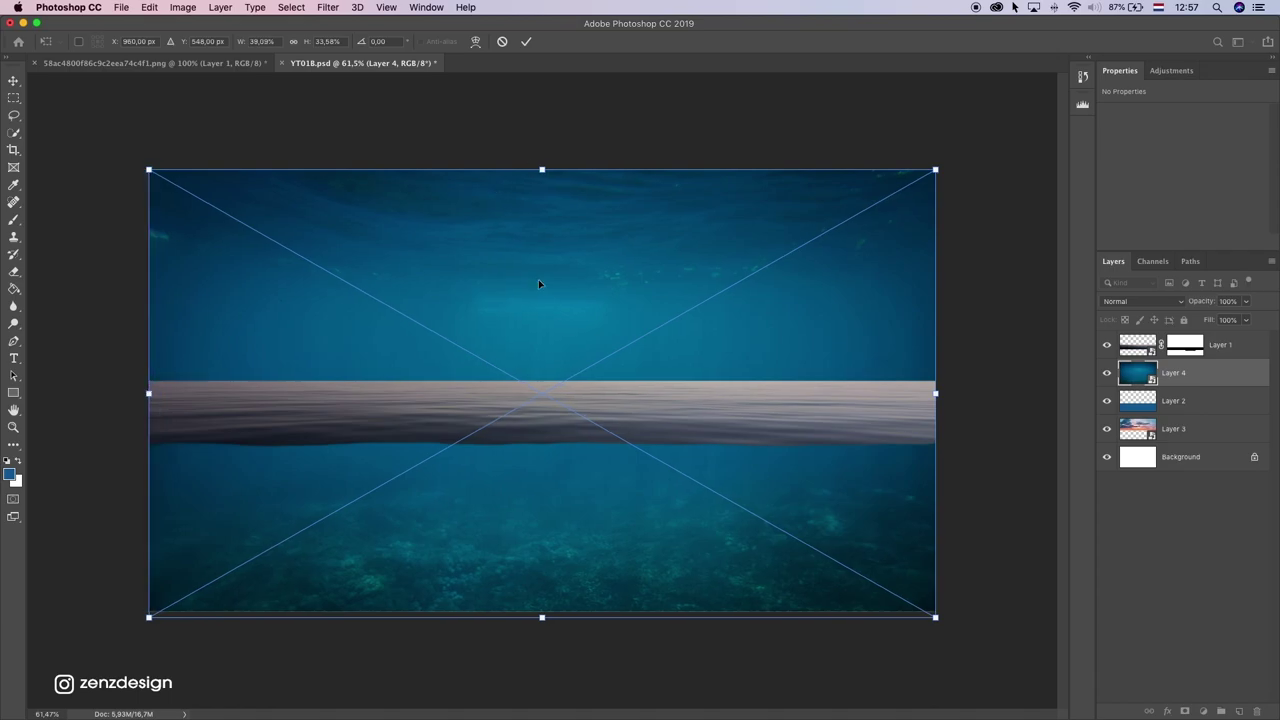
{"action": "left_click_drag", "start_coordinate": [538, 284], "coordinate": [546, 338]}
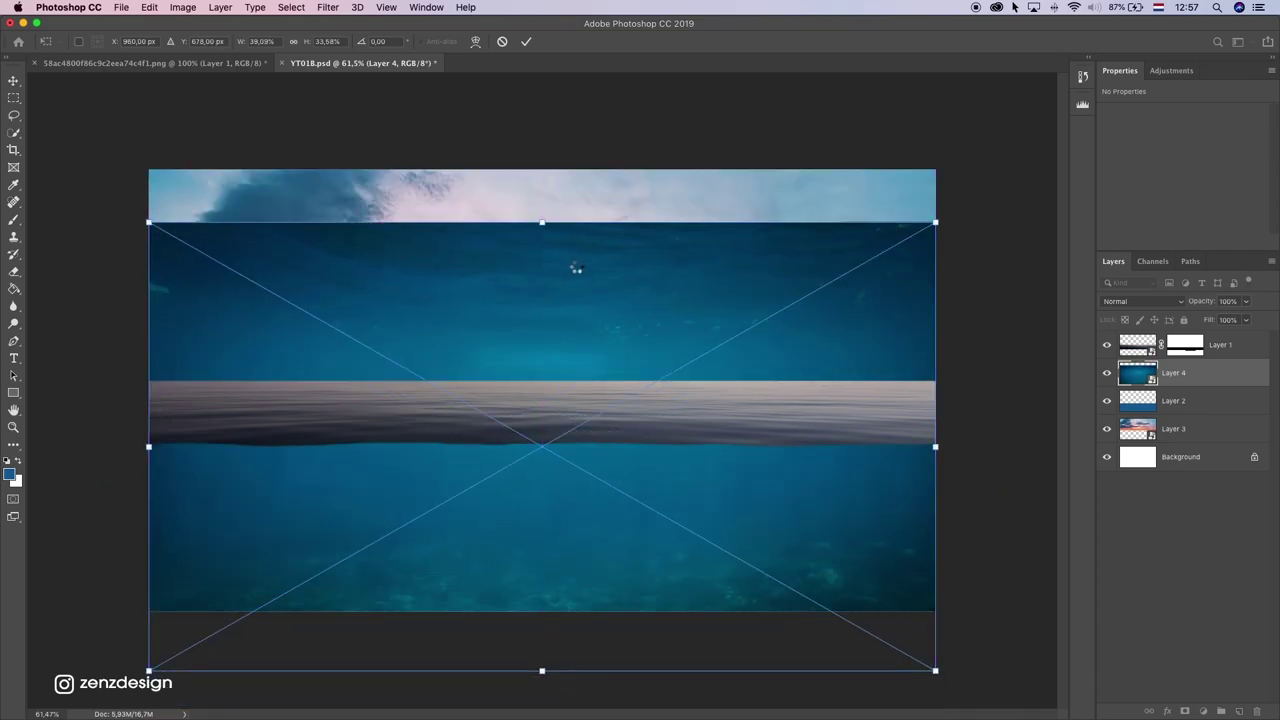
{"action": "key", "text": "Return"}
Step: Create a group named "underwater" containing the underwater image and the solid blue layer
{"action": "left_click", "coordinate": [1221, 711]}
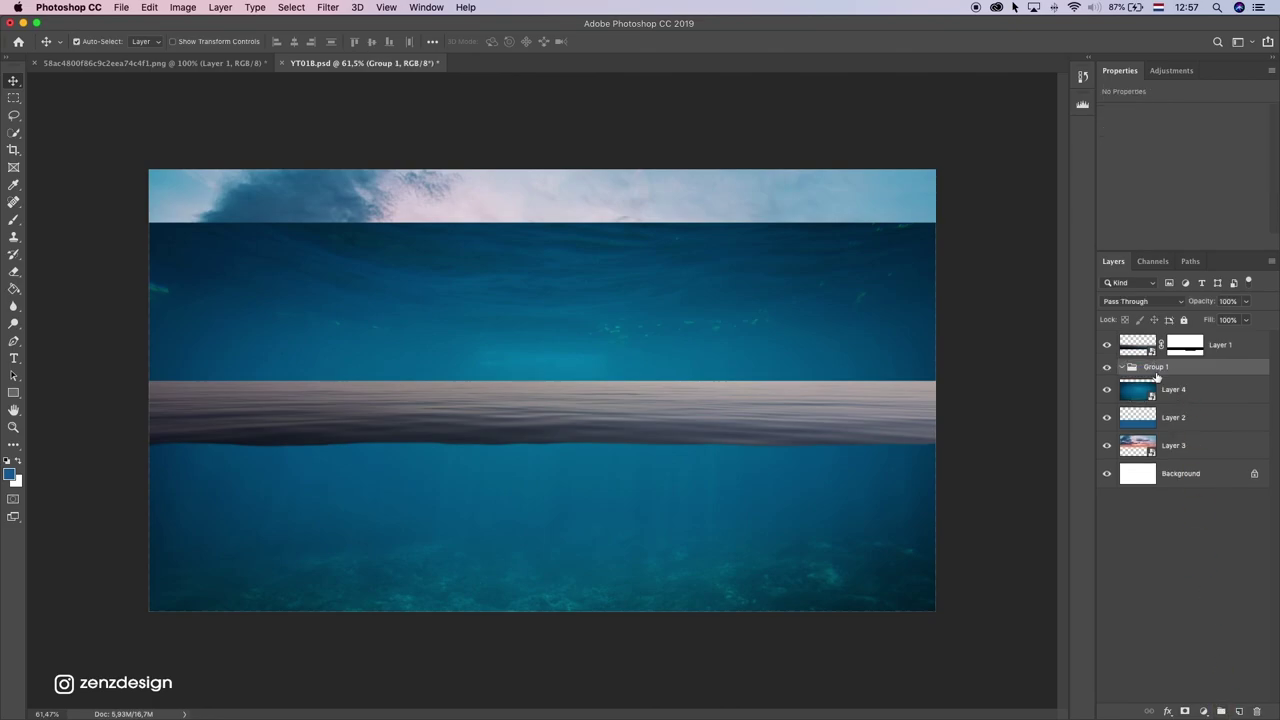
{"action": "left_click_drag", "start_coordinate": [1196, 398], "coordinate": [1194, 371]}
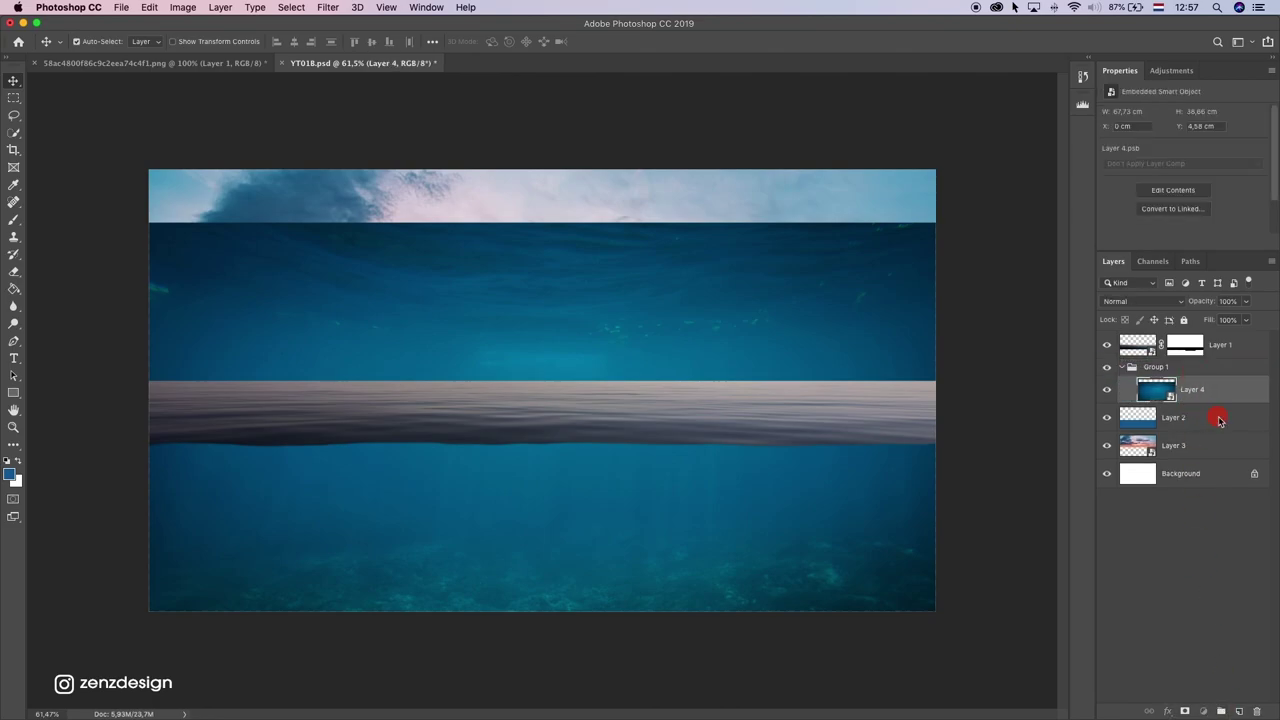
{"action": "left_click_drag", "start_coordinate": [1219, 420], "coordinate": [1218, 398]}
{"action": "double_click", "coordinate": [1157, 367]}
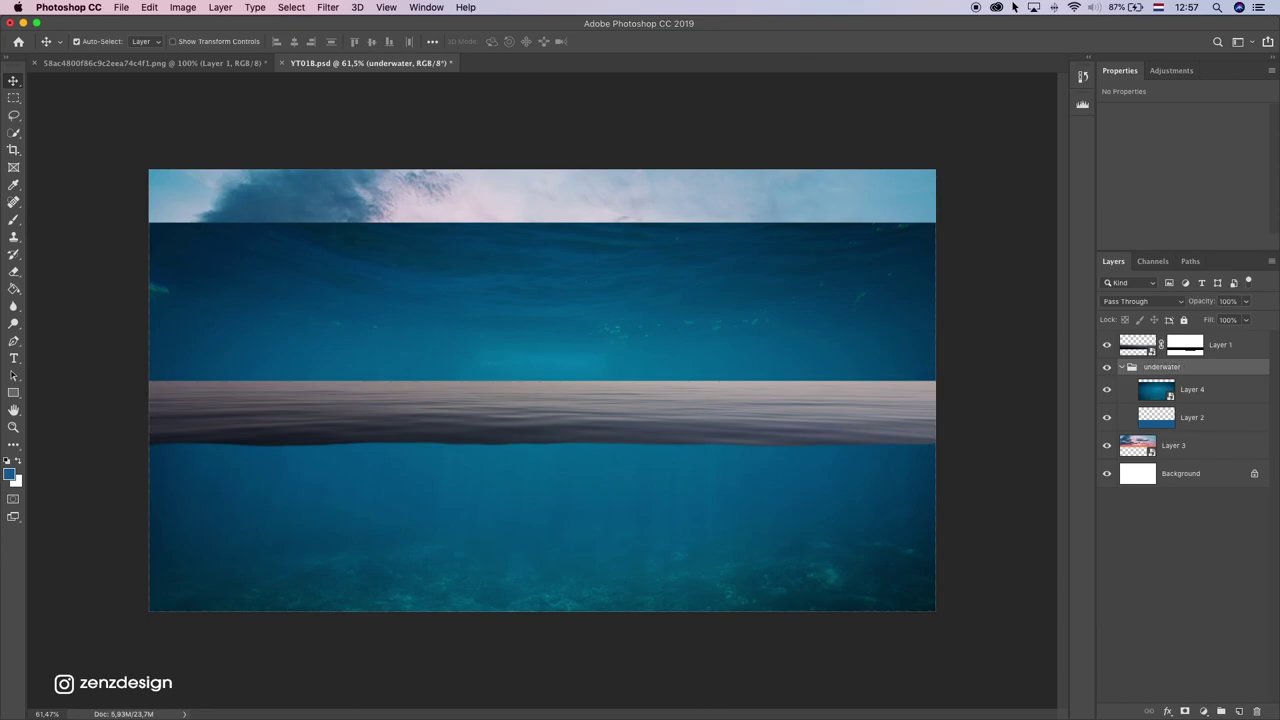
Step: Mask the underwater image (Layer 4) to the outline of the solid blue layer and unlink the mask from the image
{"action": "left_click", "coordinate": [1211, 402]}
{"action": "left_click", "coordinate": [1190, 421]}
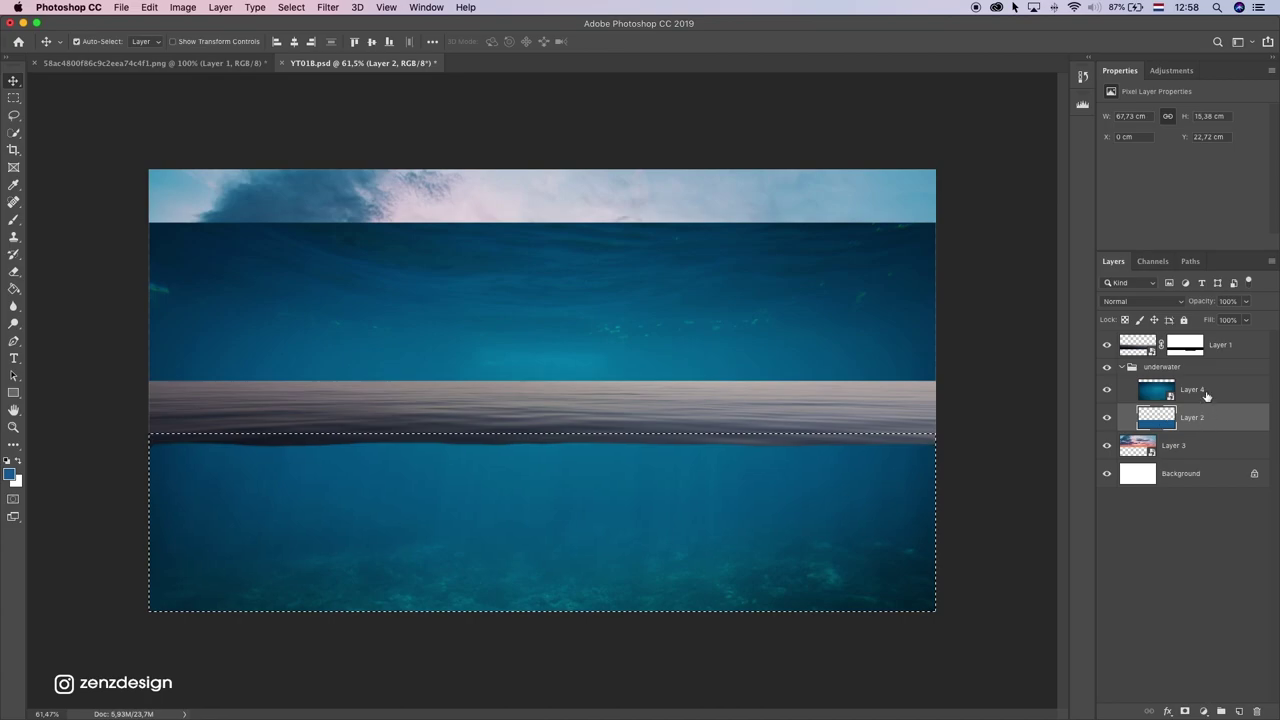
{"action": "left_click", "coordinate": [1208, 392]}
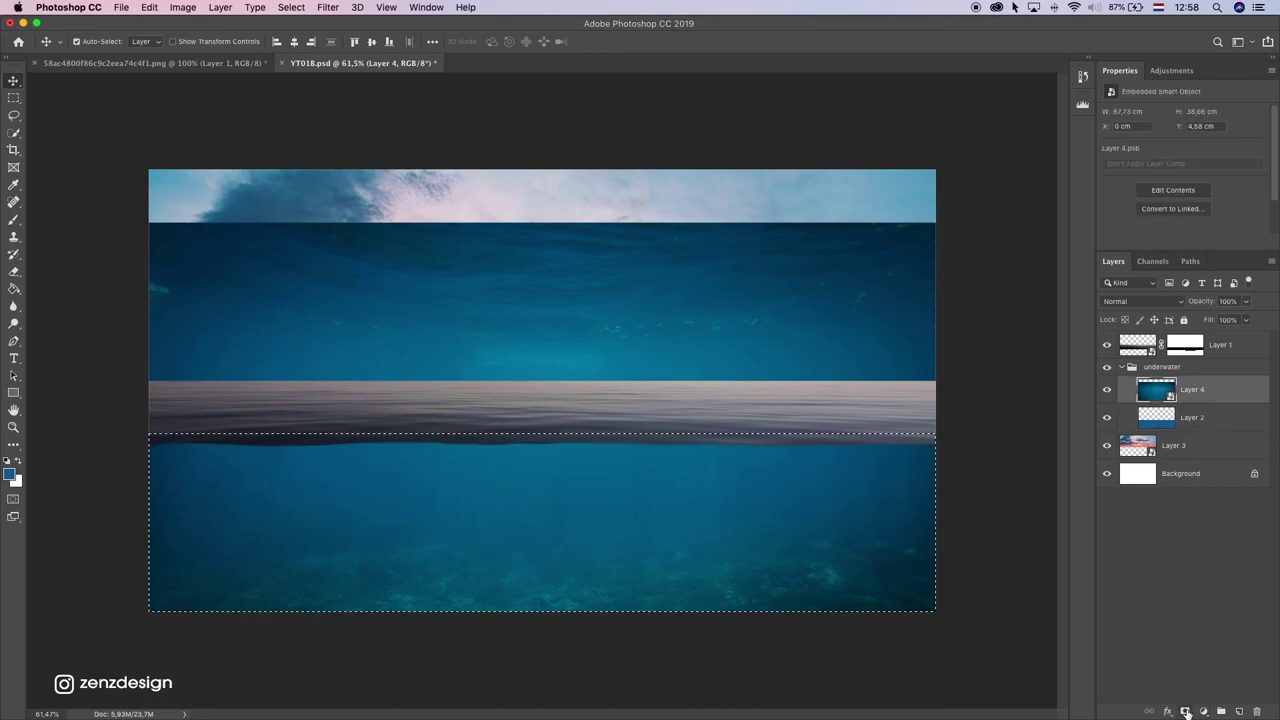
{"action": "left_click", "coordinate": [1185, 711]}
Step: Squash the underwater image to 22.26% height without moving its mask, placing its upper edge at 18.16 cm, just above the waterline
{"action": "left_click", "coordinate": [1155, 396]}
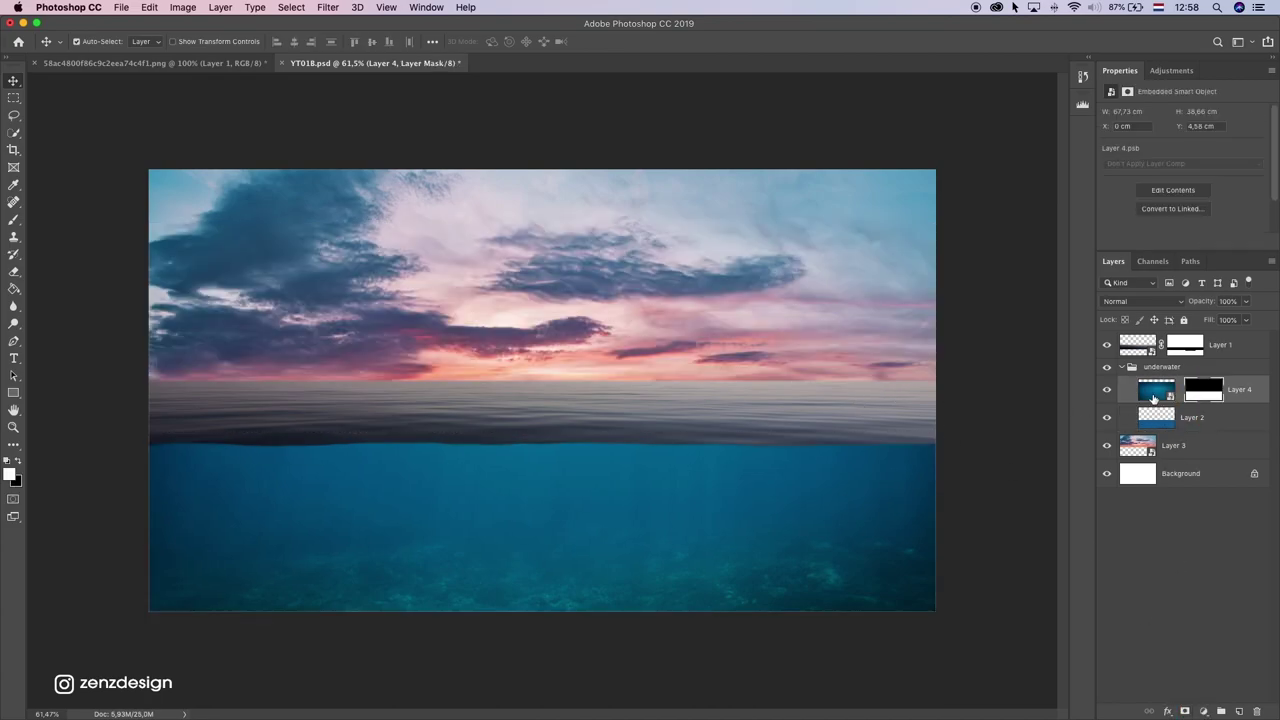
{"action": "mouse_move", "coordinate": [789, 438]}
{"action": "left_mouse_down"}
{"action": "mouse_move", "coordinate": [791, 500]}
{"action": "mouse_move", "coordinate": [791, 458]}
{"action": "left_mouse_up"}
{"action": "key", "text": "super+z"}
{"action": "left_click", "coordinate": [1153, 391]}
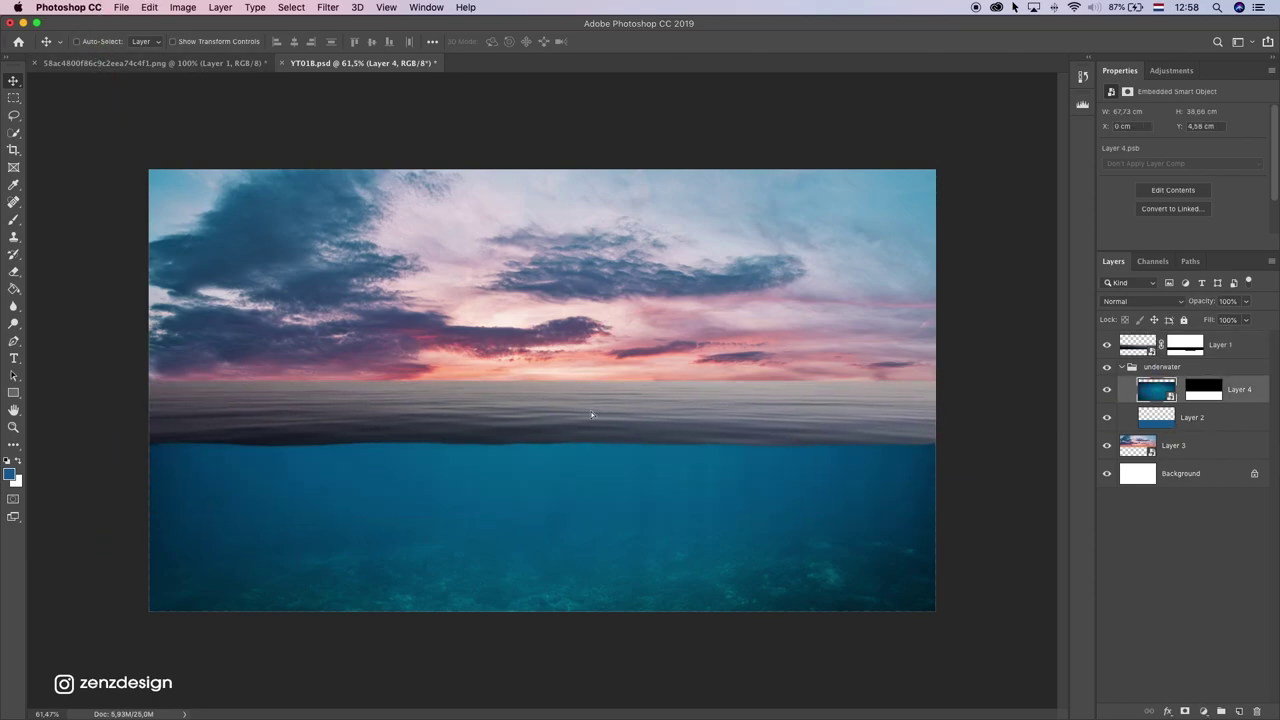
{"action": "left_click_drag", "start_coordinate": [591, 414], "coordinate": [580, 360]}
{"action": "key", "text": "super+t"}
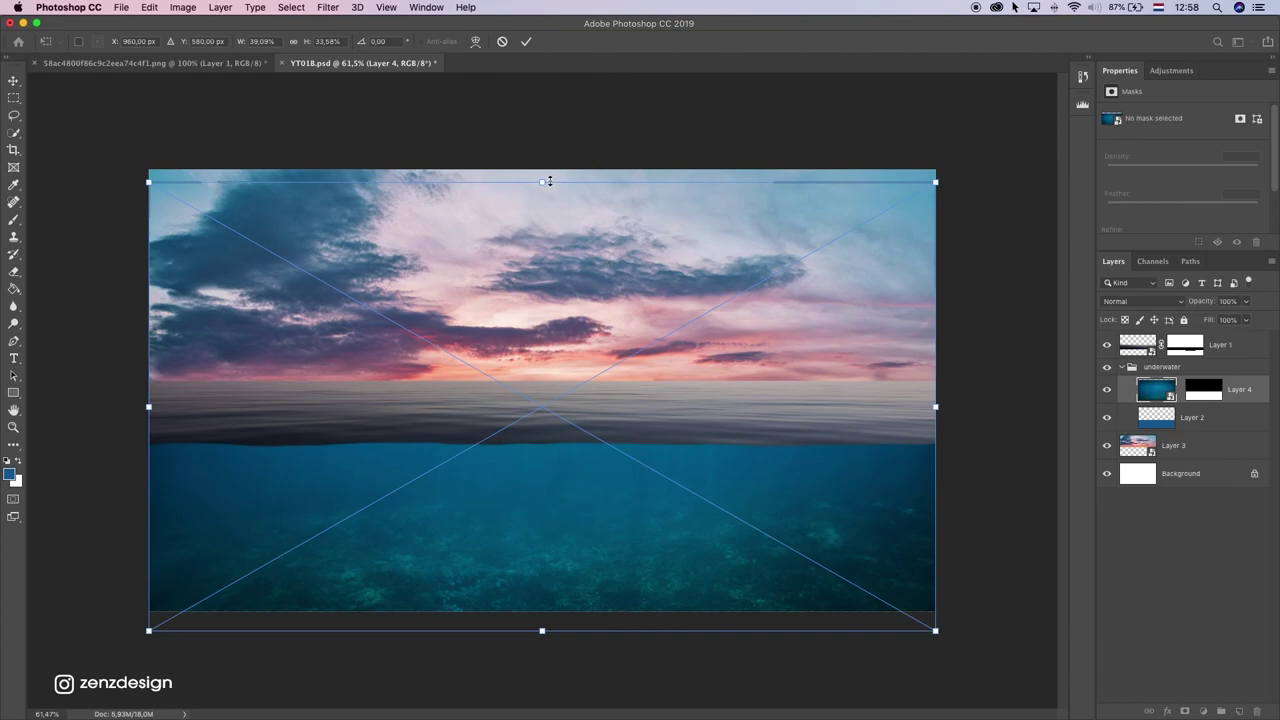
{"action": "left_click_drag", "start_coordinate": [549, 181], "coordinate": [549, 332]}
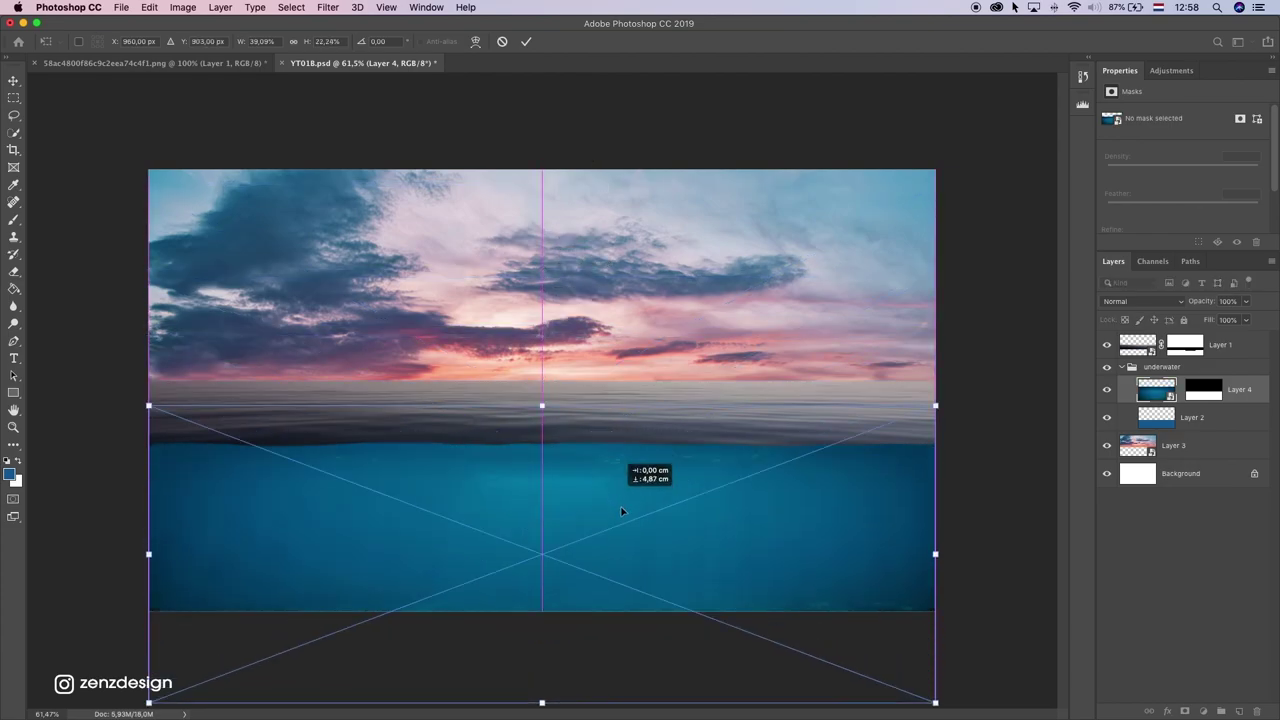
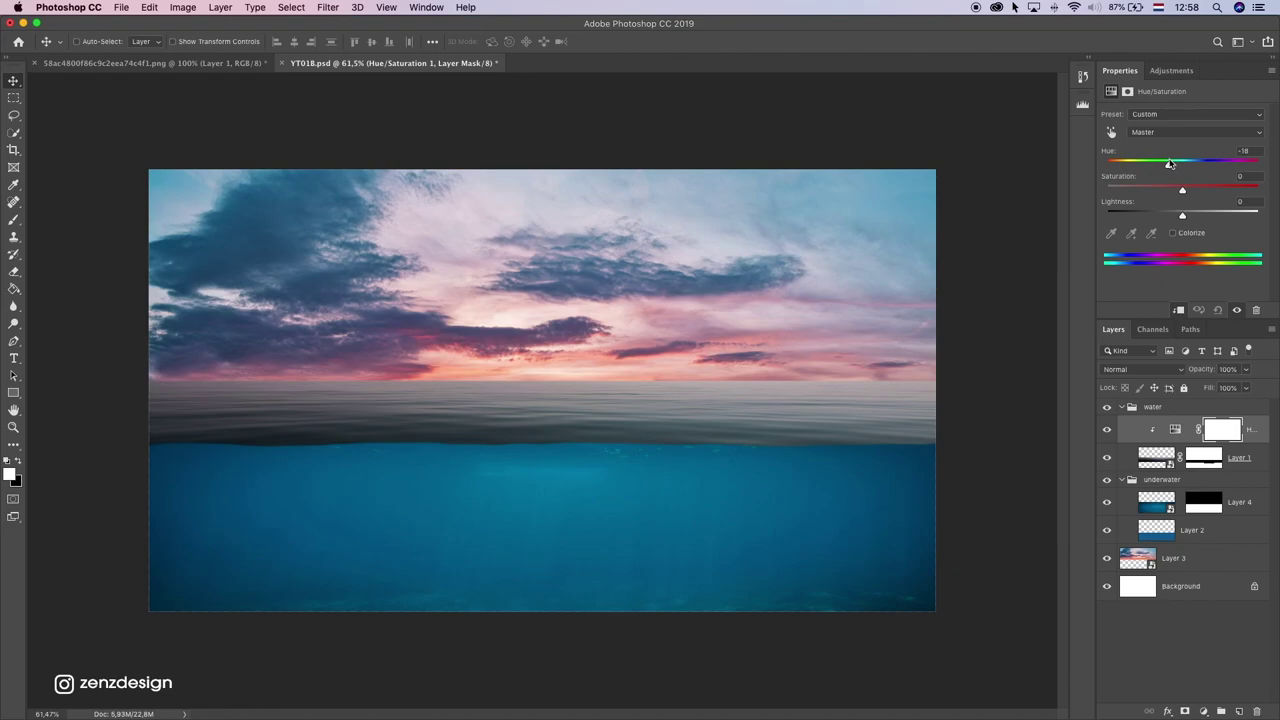
Step: Set the saturation of the sea layer's clipped Hue/Saturation adjustment to +56 and hide the solid blue Layer 2
{"action": "mouse_move", "coordinate": [1181, 191]}
{"action": "left_mouse_down"}
{"action": "mouse_move", "coordinate": [1152, 190]}
{"action": "mouse_move", "coordinate": [1172, 189]}
{"action": "left_mouse_up"}
{"action": "left_click", "coordinate": [1225, 501]}
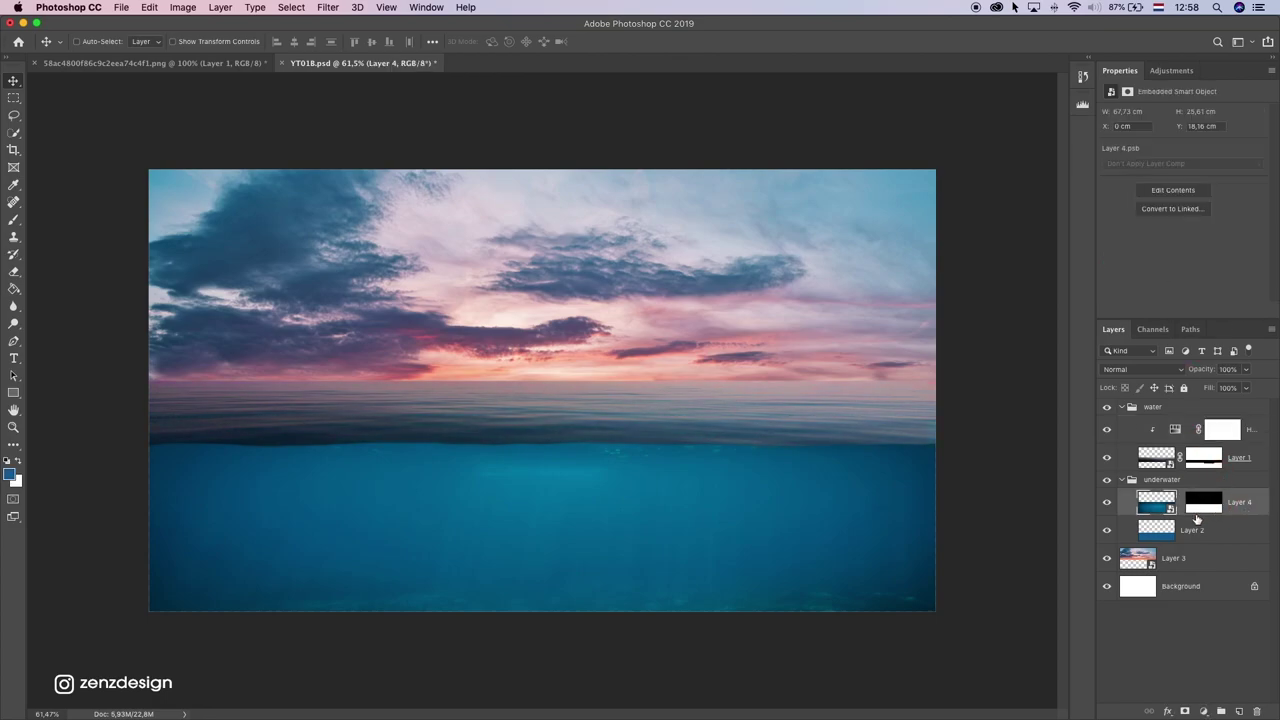
{"action": "left_click", "coordinate": [1110, 531]}
Step: Add a Hue/Saturation adjustment clipped to the underwater image, with saturation -51 and the hue shifted towards green
{"action": "left_click", "coordinate": [1204, 711]}
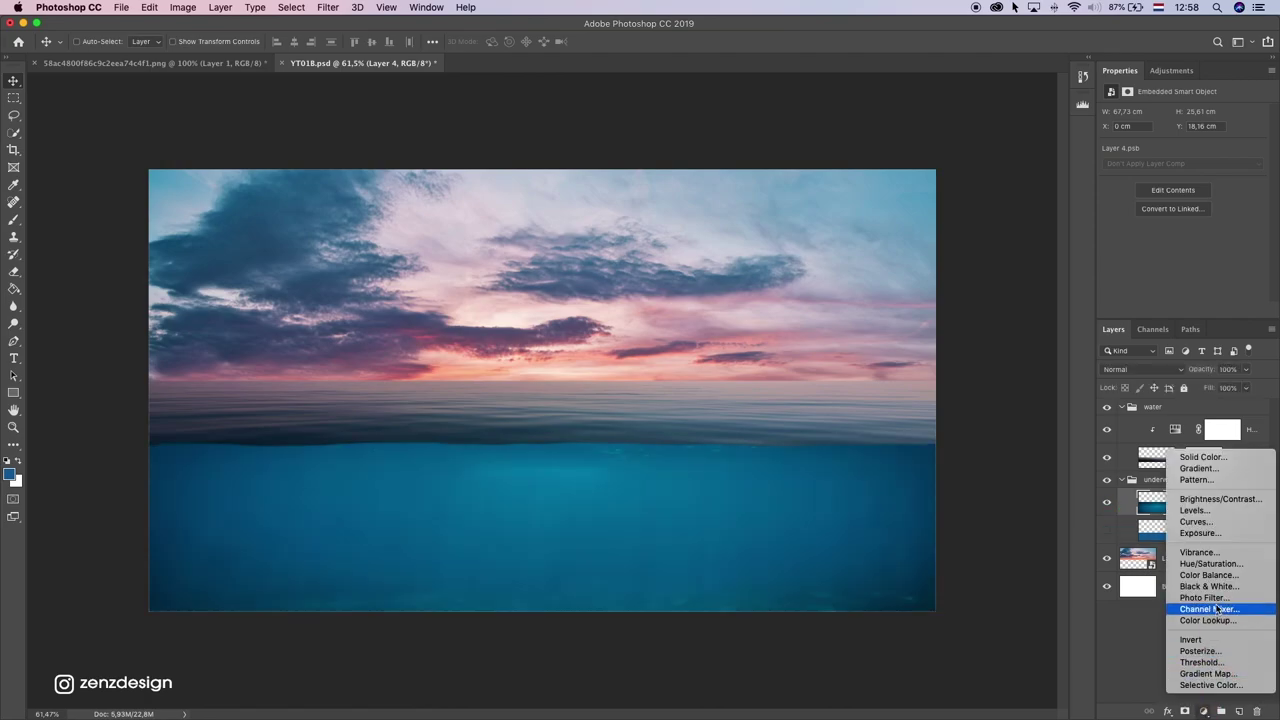
{"action": "left_click", "coordinate": [1225, 566]}
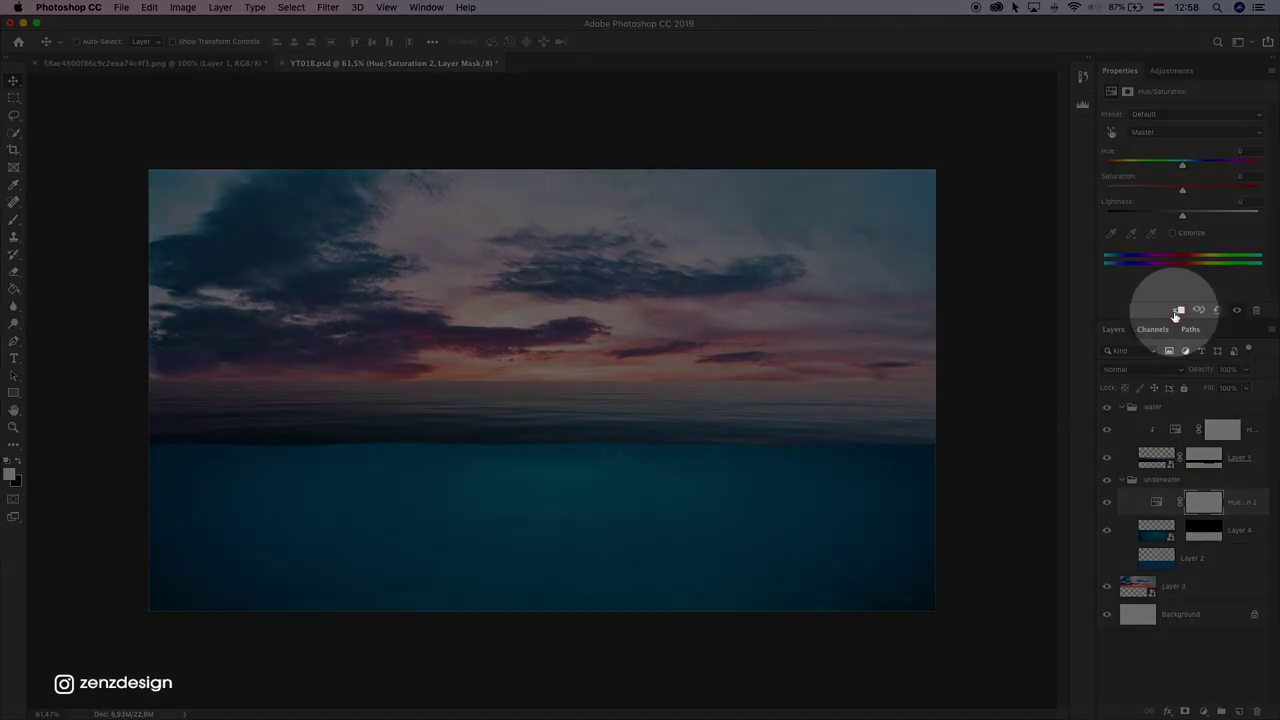
{"action": "left_click", "coordinate": [1178, 310]}
{"action": "left_click_drag", "start_coordinate": [1182, 192], "coordinate": [1155, 193]}
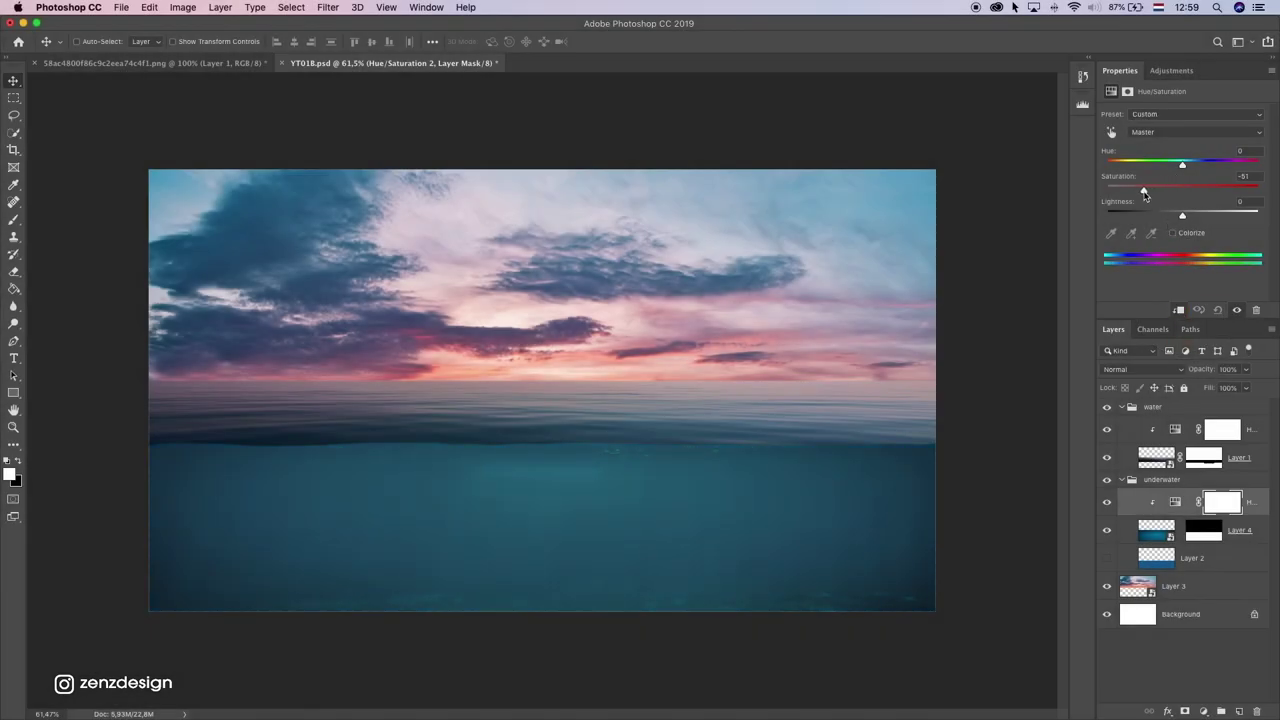
{"action": "left_click_drag", "start_coordinate": [1184, 165], "coordinate": [1172, 166]}
Step: Set the hue of the Hue/Saturation adjustment in the water group to -27
{"action": "left_click", "coordinate": [1205, 457]}
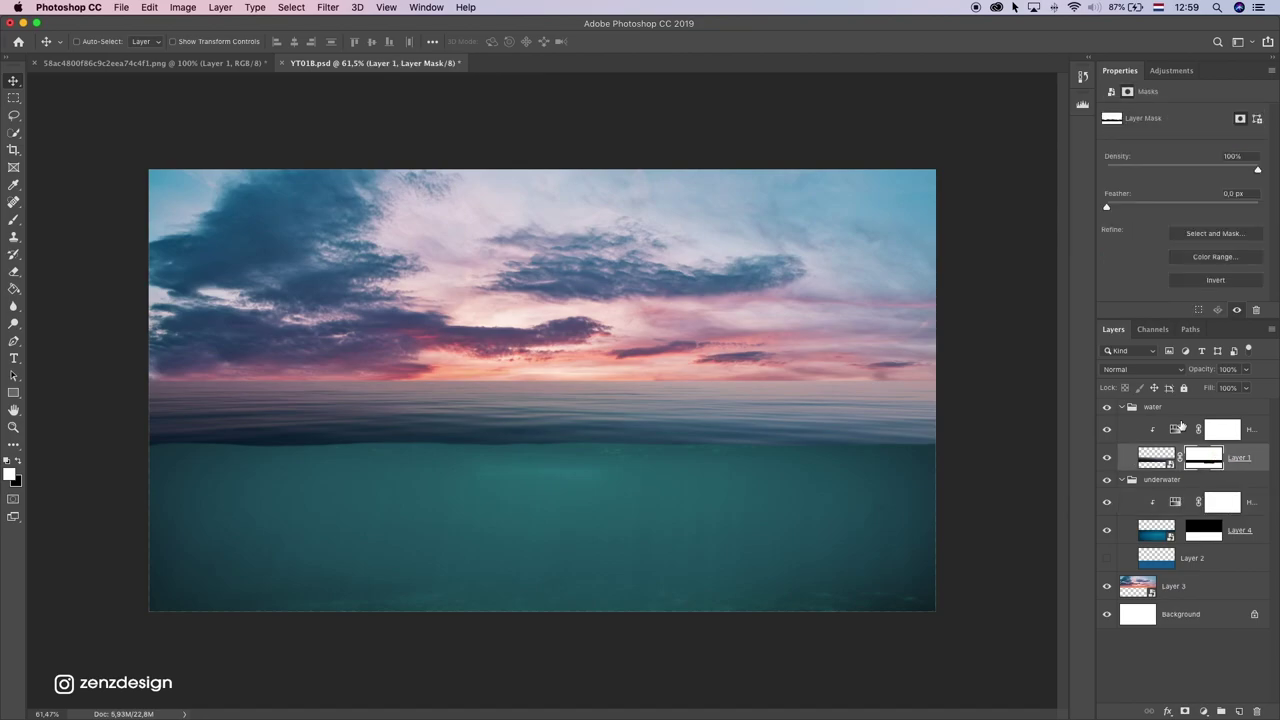
{"action": "left_click", "coordinate": [1248, 428]}
{"action": "left_click_drag", "start_coordinate": [1183, 165], "coordinate": [1157, 160]}
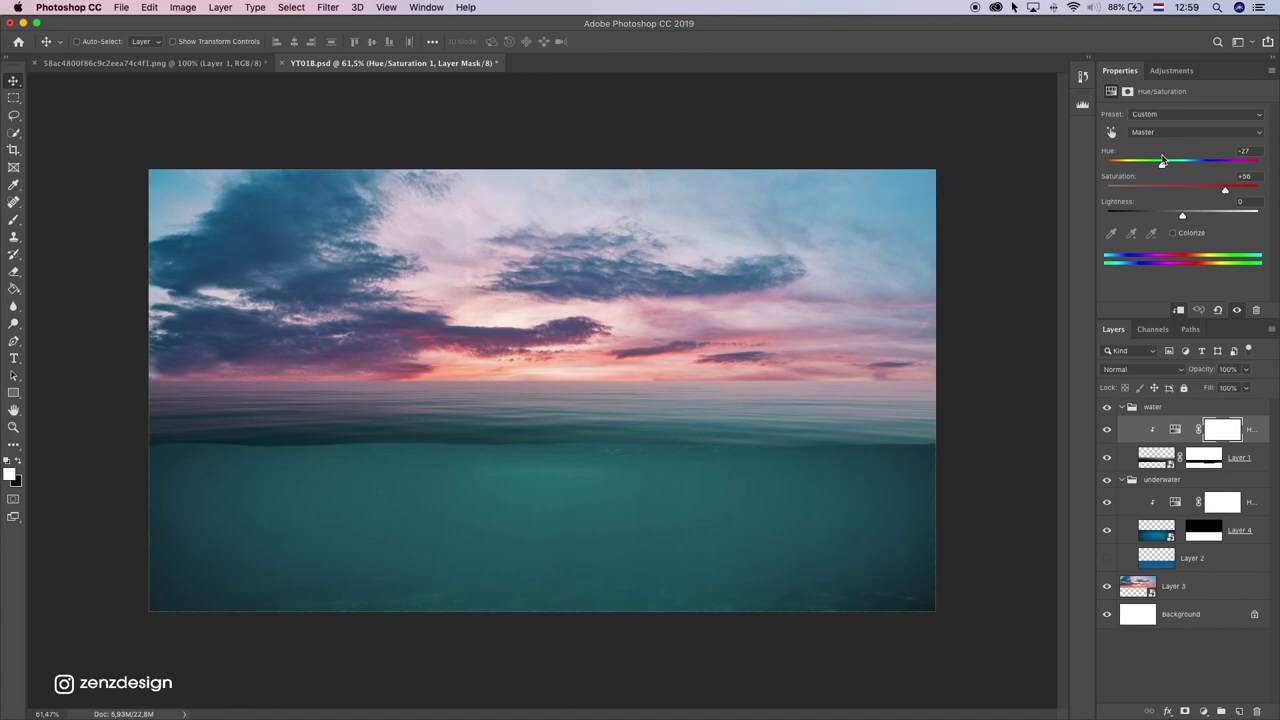
Step: Unlink the mask from the water group's Hue/Saturation adjustment
{"action": "left_click_drag", "start_coordinate": [880, 391], "coordinate": [675, 432]}
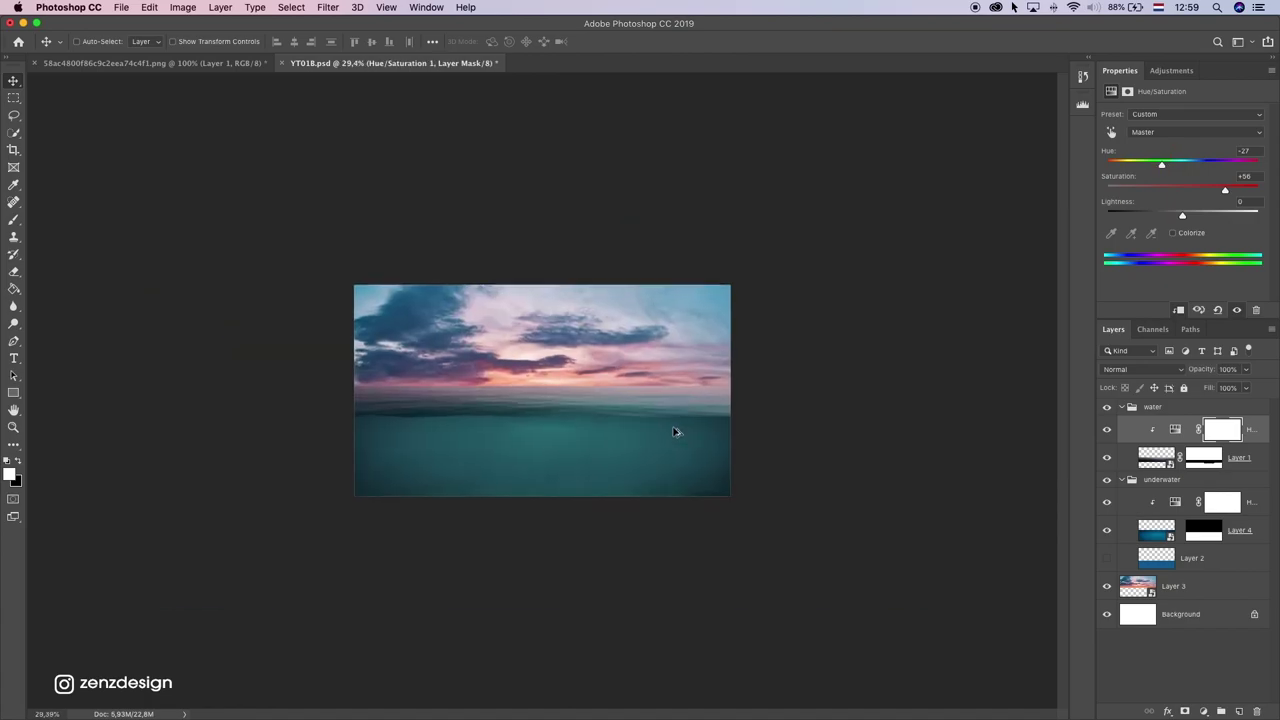
{"action": "scroll", "coordinate": [675, 432], "scroll_direction": "up", "scroll_amount": 6}
{"action": "left_click", "coordinate": [1198, 434]}
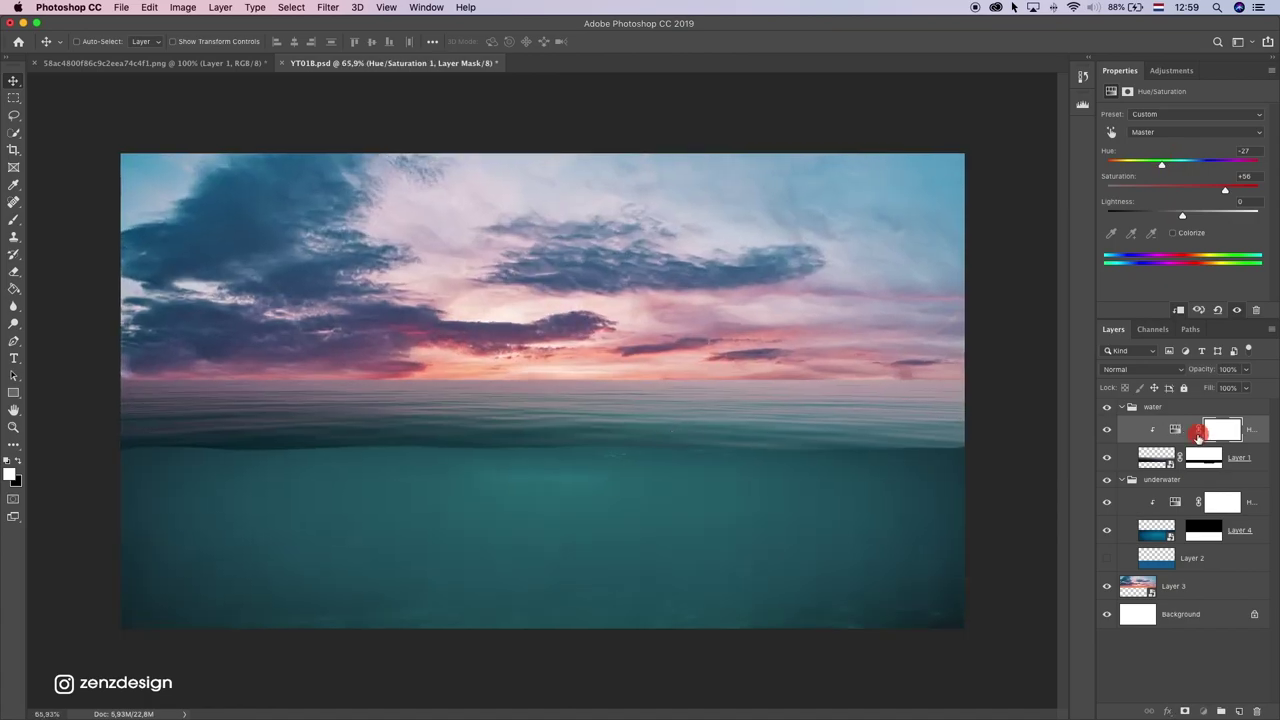
Step: Collapse the water and underwater groups and put the sky image Layer 3 in a new group named sky
{"action": "left_click", "coordinate": [1207, 558]}
{"action": "left_click", "coordinate": [1188, 590]}
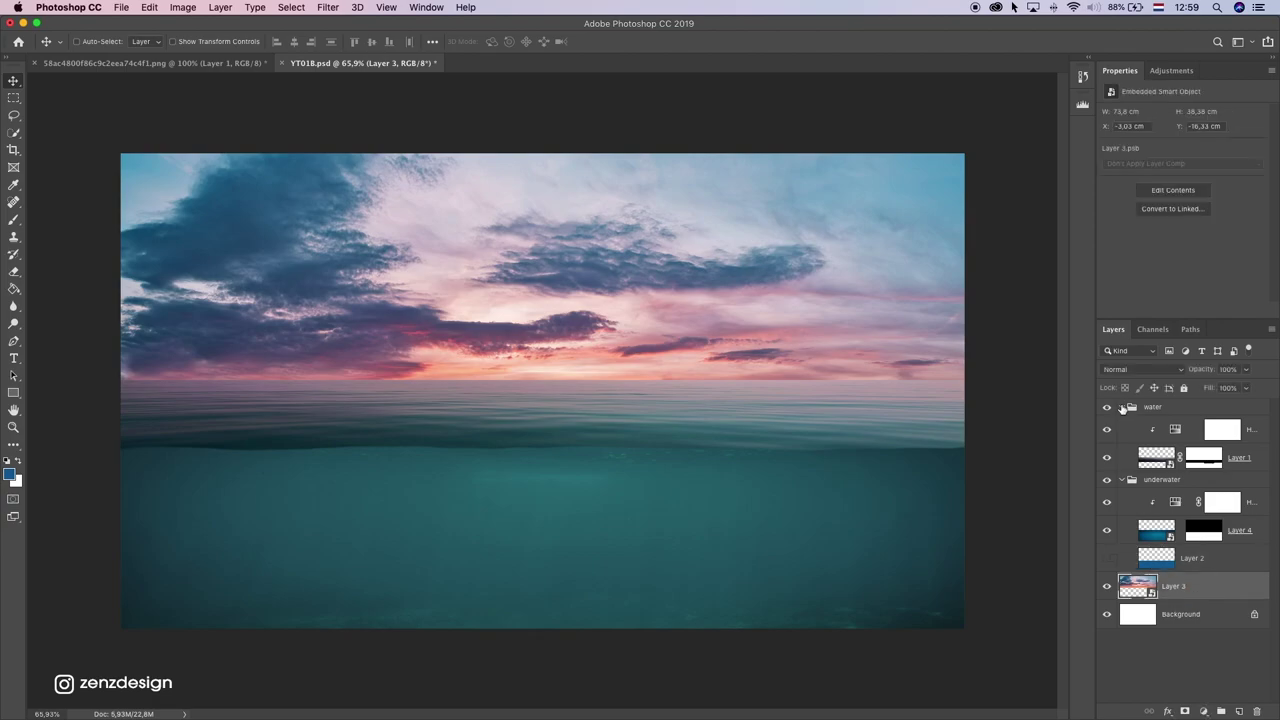
{"action": "left_click", "coordinate": [1122, 408]}
{"action": "left_click", "coordinate": [1123, 424]}
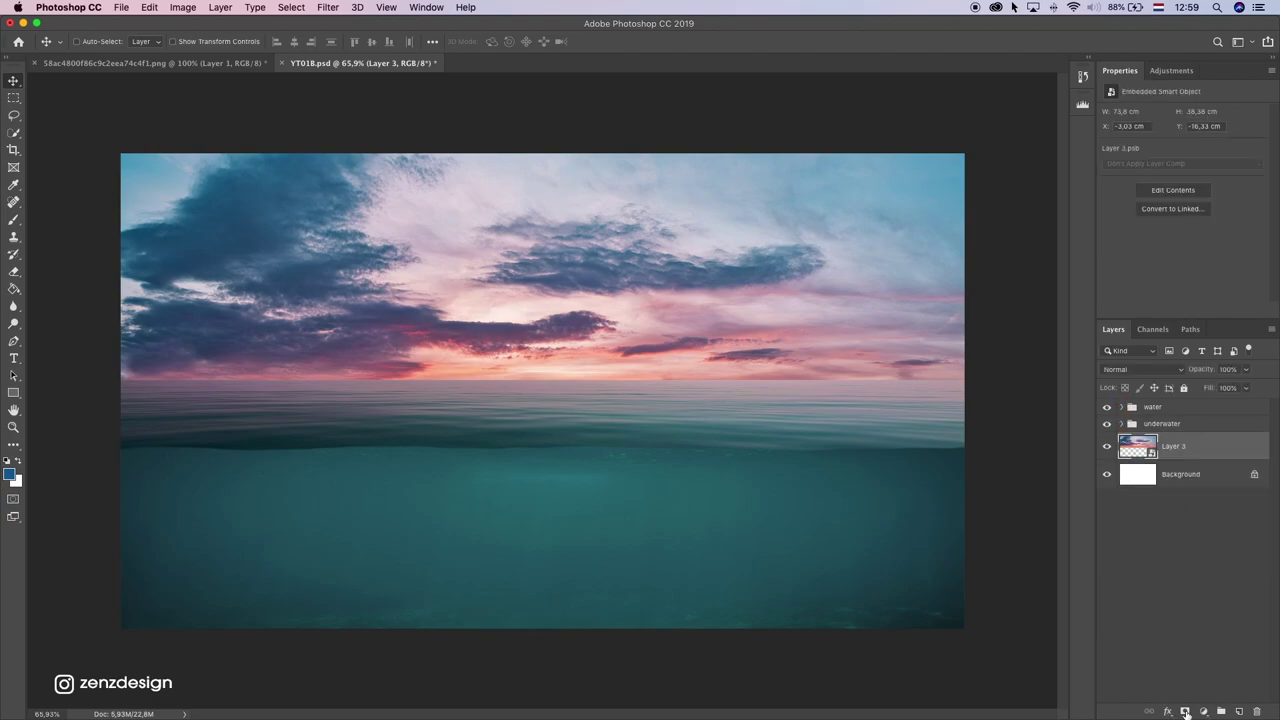
{"action": "left_click", "coordinate": [1221, 712]}
{"action": "double_click", "coordinate": [1156, 441]}
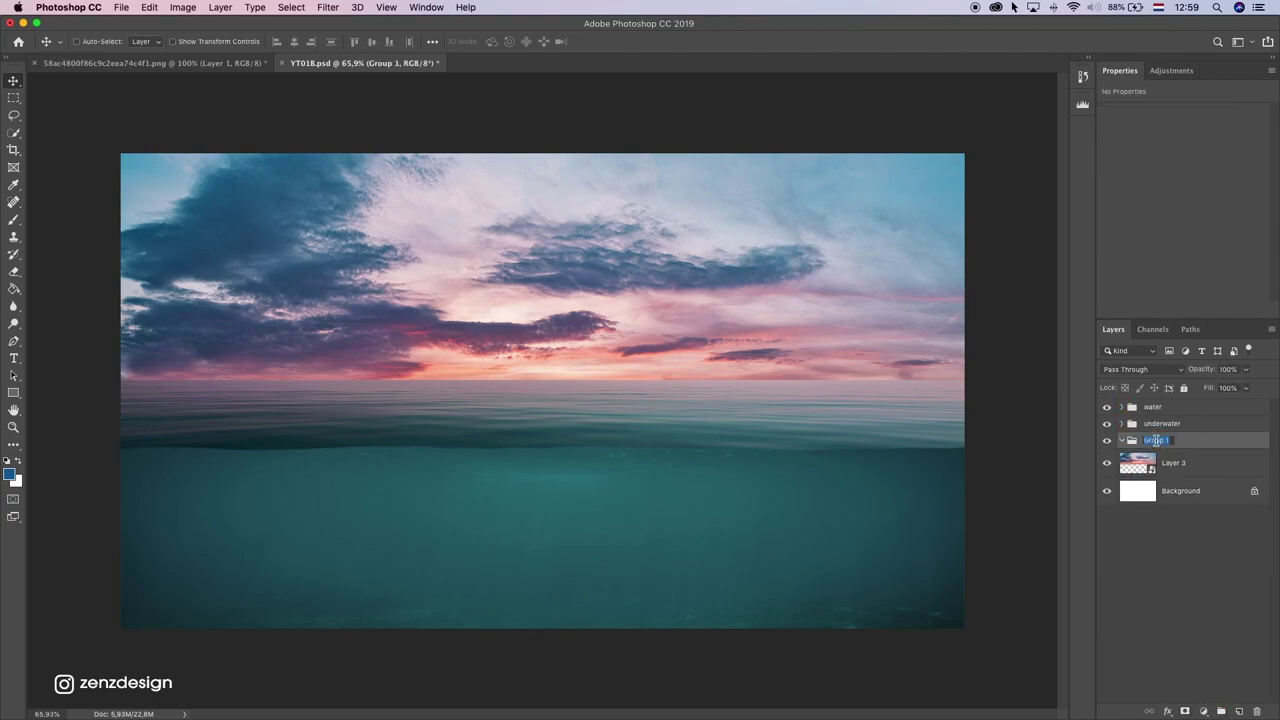
{"action": "key", "text": "Return"}
{"action": "left_click_drag", "start_coordinate": [1199, 460], "coordinate": [1198, 443]}
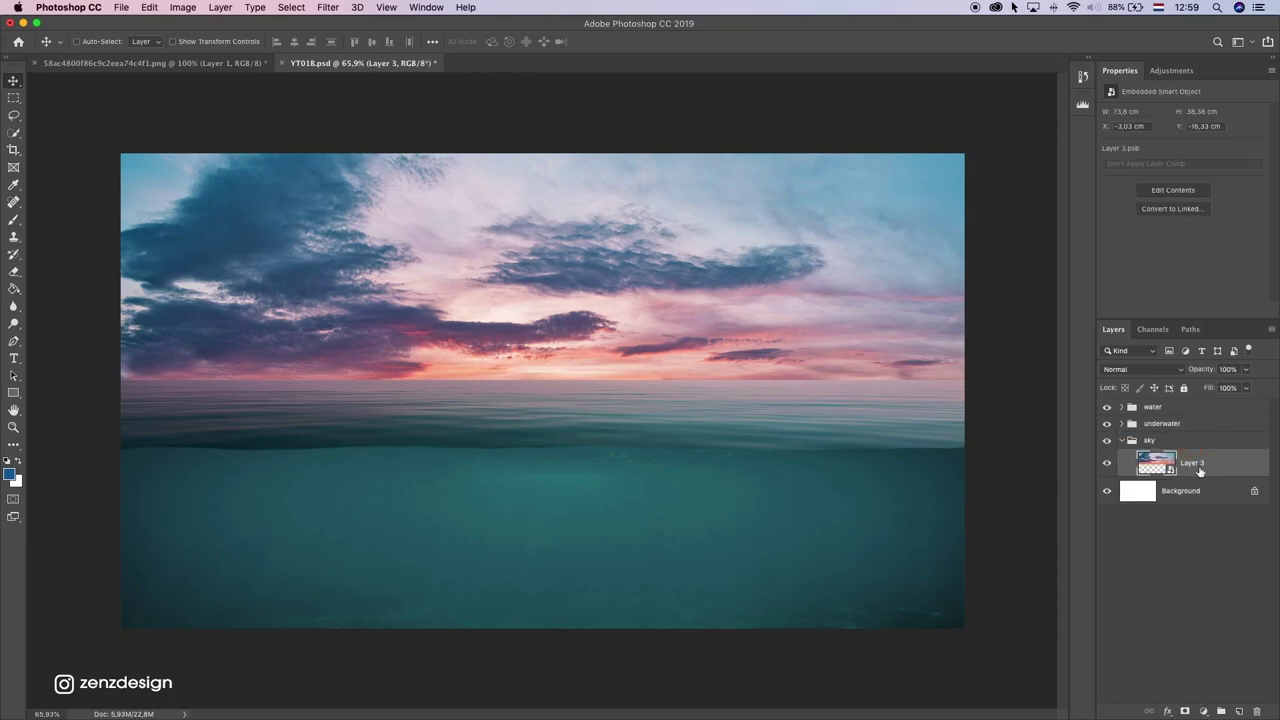
Step: Add a Hue/Saturation adjustment clipped to the sky image, with hue +5 and saturation -30
{"action": "left_click", "coordinate": [1204, 710]}
{"action": "left_click", "coordinate": [1220, 562]}
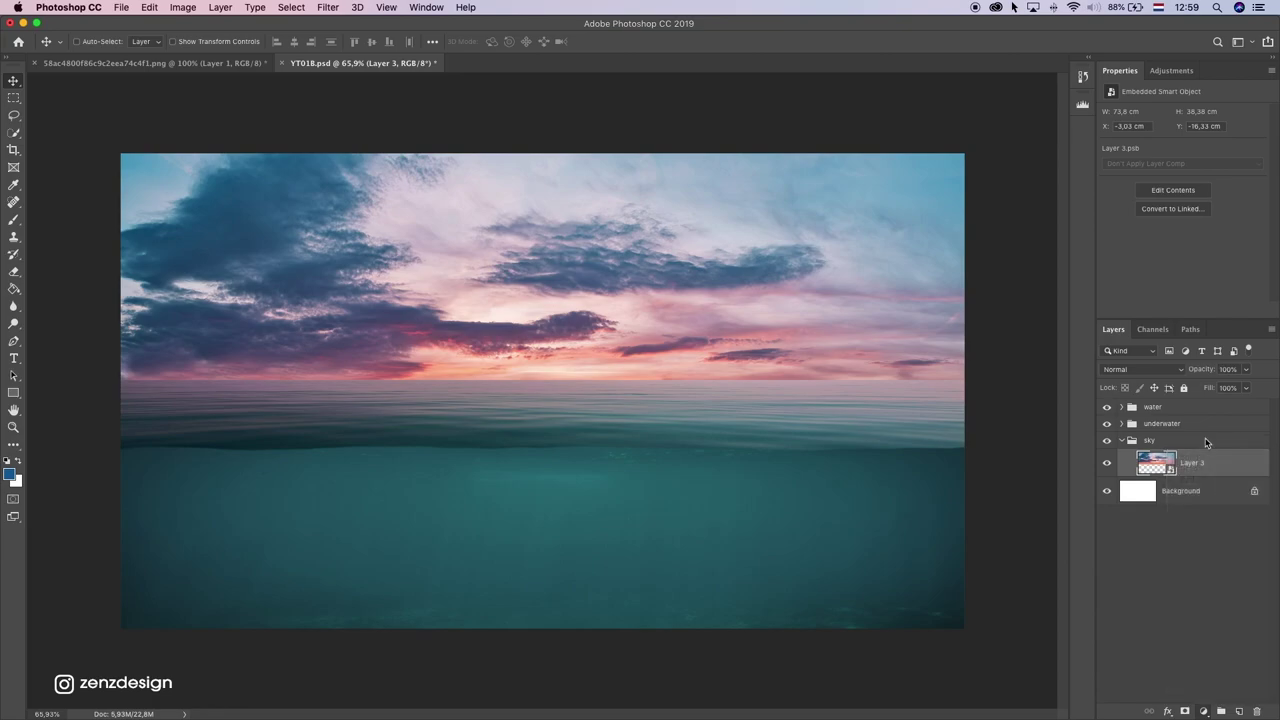
{"action": "left_click", "coordinate": [1178, 311]}
{"action": "left_click_drag", "start_coordinate": [1176, 191], "coordinate": [1190, 166]}
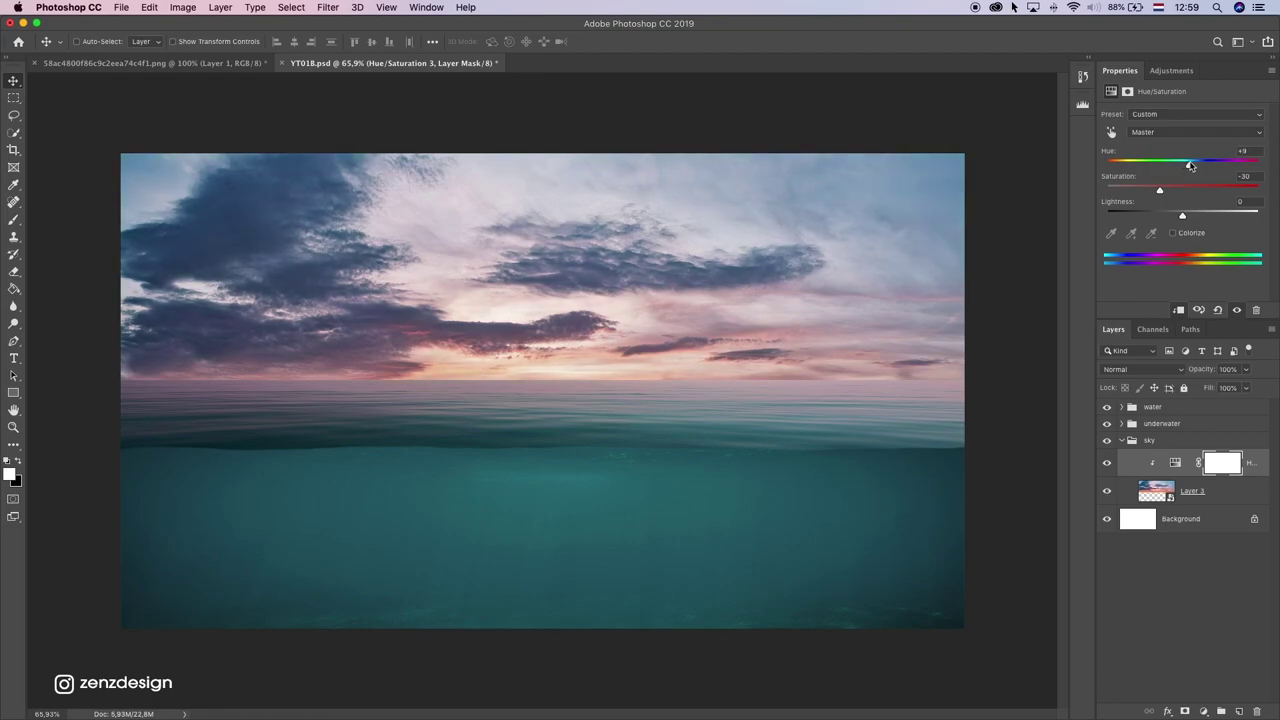
{"action": "key", "text": "super+z"}
{"action": "scroll", "coordinate": [614, 335], "scroll_direction": "down", "scroll_amount": 5}
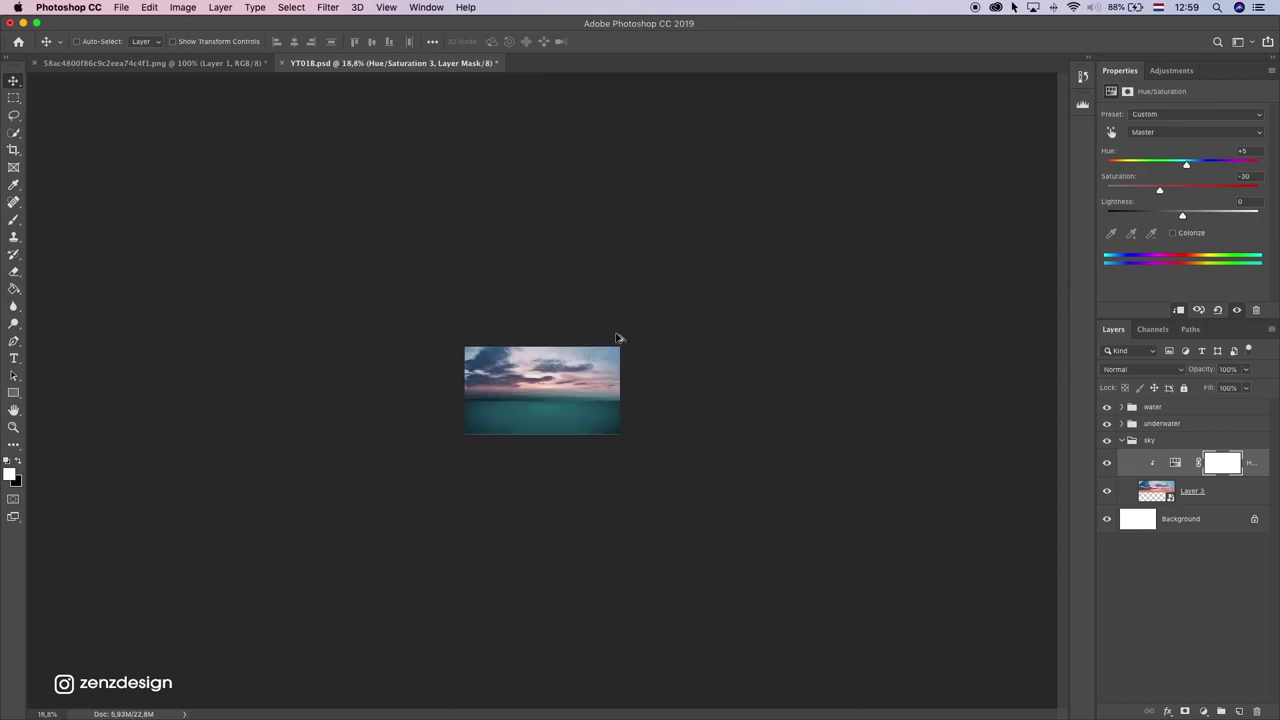
{"action": "scroll", "coordinate": [614, 335], "scroll_direction": "up", "scroll_amount": 4}
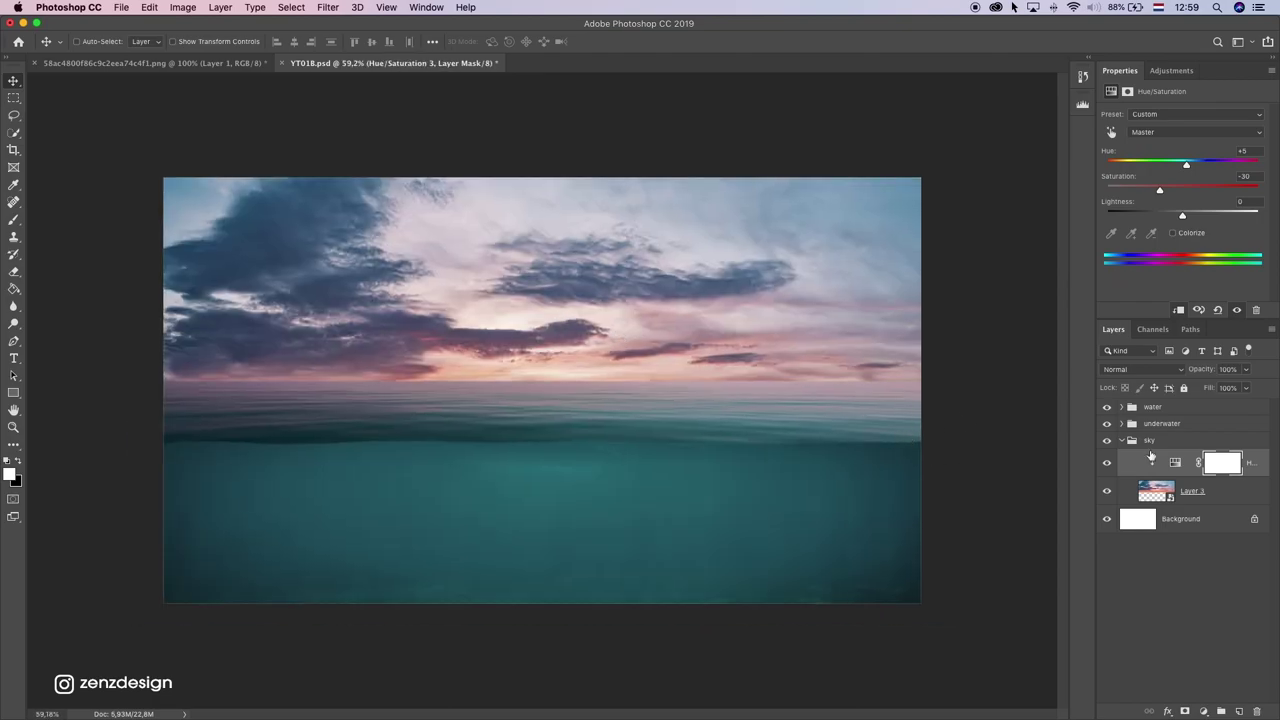
Step: Squash the sea surface Layer 1 in the water group to about 7.06 cm high, with its upper edge at 19.05 cm
{"action": "left_click", "coordinate": [1122, 440]}
{"action": "left_click", "coordinate": [1122, 407]}
{"action": "left_click", "coordinate": [1122, 407]}
{"action": "left_click", "coordinate": [1121, 407]}
{"action": "left_click", "coordinate": [491, 371], "text": "super"}
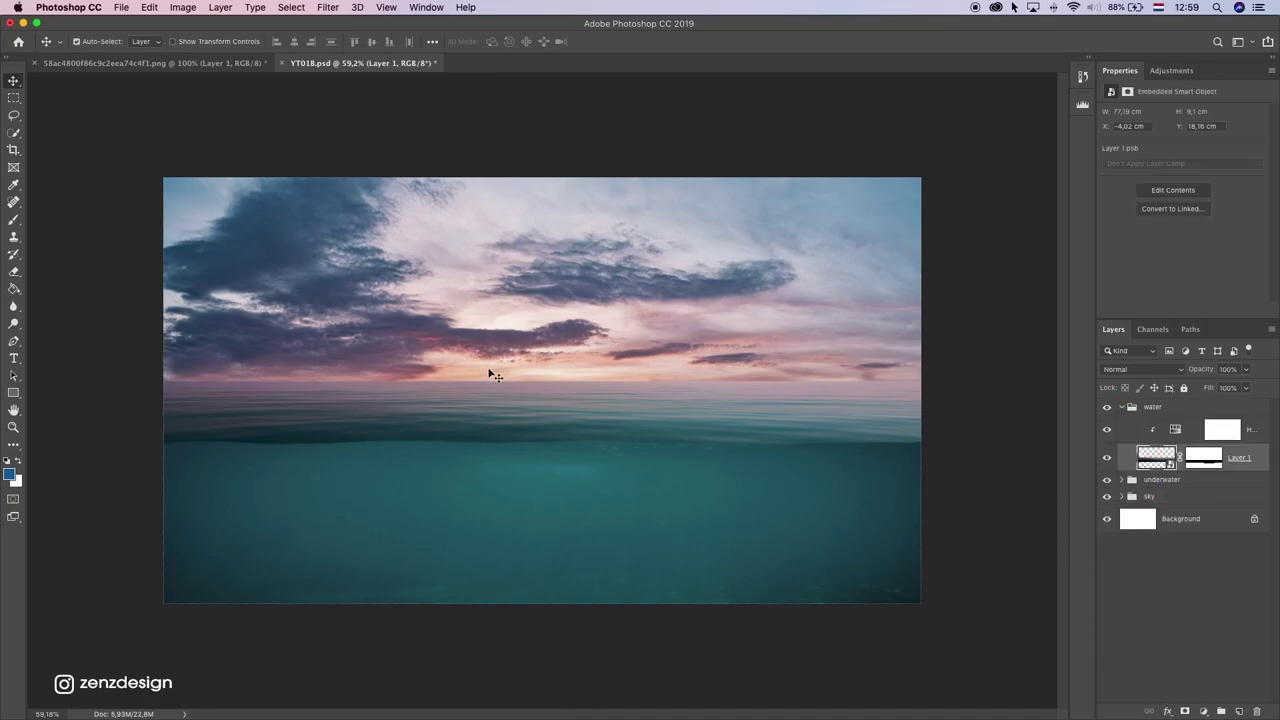
{"action": "left_click_drag", "start_coordinate": [560, 464], "coordinate": [590, 416]}
{"action": "key", "text": "Return"}
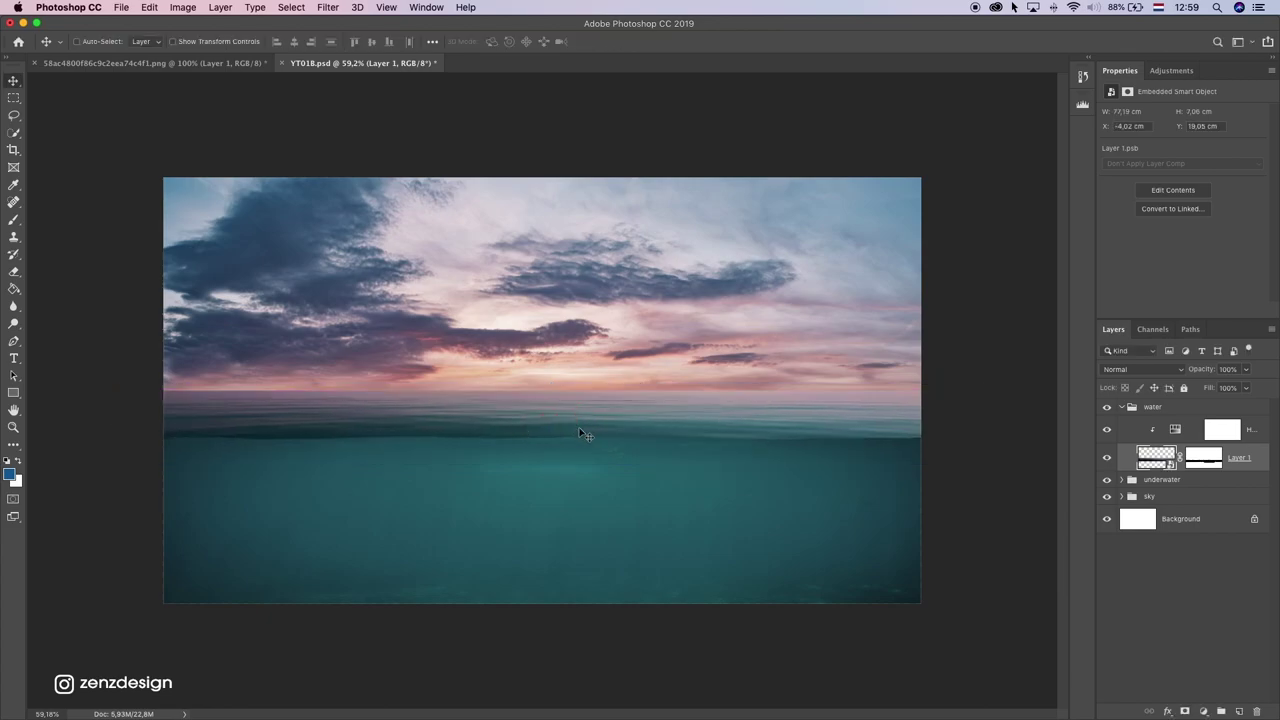
{"action": "scroll", "coordinate": [689, 463], "scroll_direction": "down", "scroll_amount": 2}
{"action": "scroll", "coordinate": [686, 463], "scroll_direction": "up", "scroll_amount": 3}
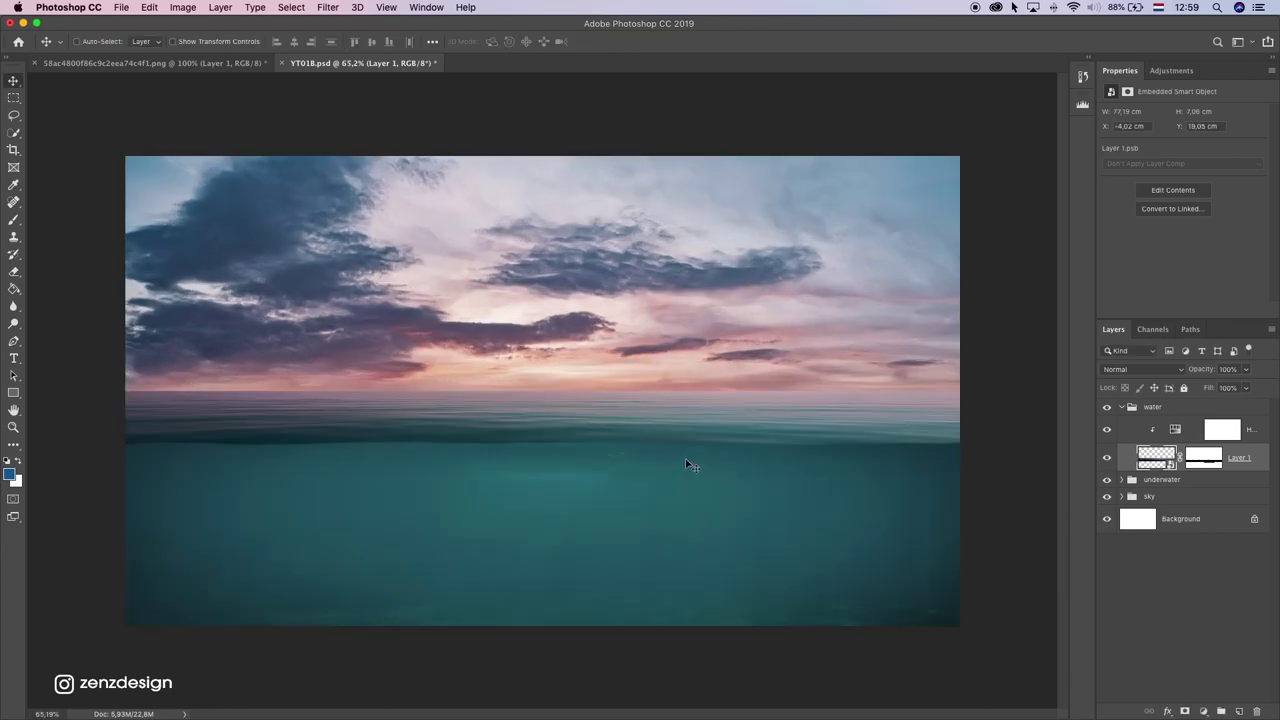
Step: Close the whale PNG document without saving its changes
{"action": "left_click", "coordinate": [225, 63]}
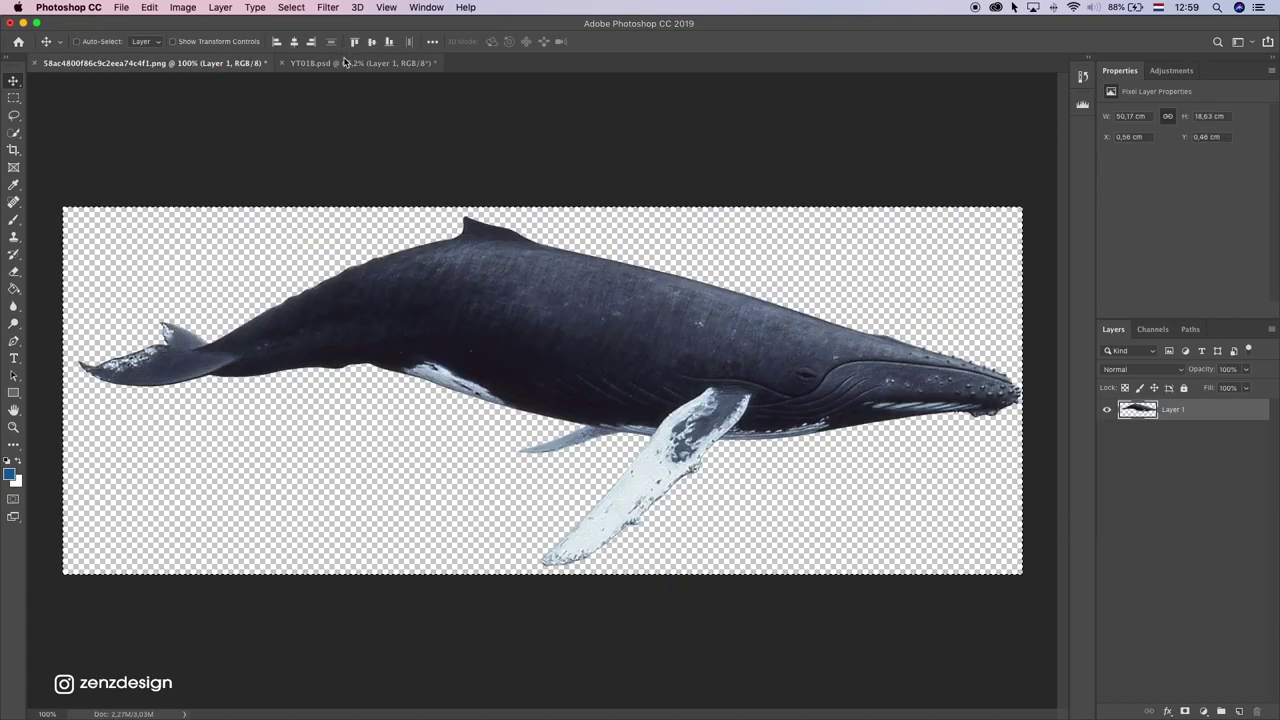
{"action": "left_click", "coordinate": [34, 63]}
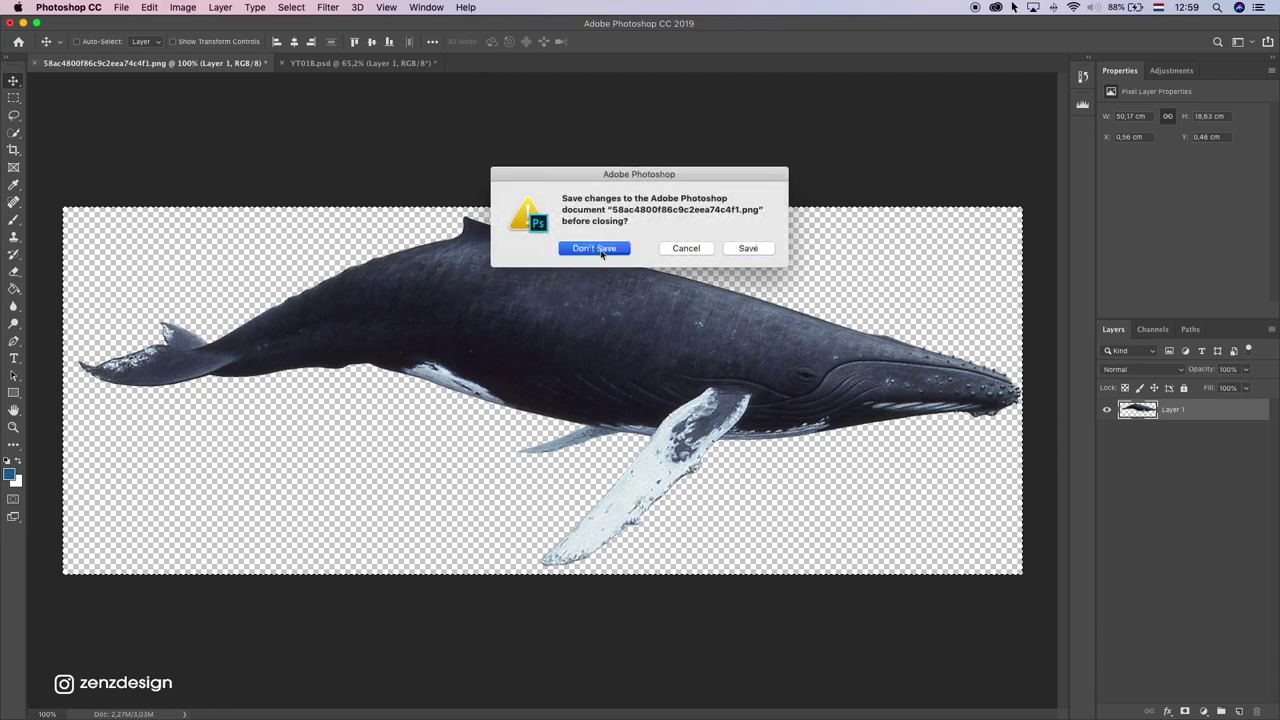
{"action": "left_click", "coordinate": [597, 248]}
Step: Collapse the water group, paste the copied whale above it and convert the whale layer to a smart object
{"action": "left_click", "coordinate": [1178, 406]}
{"action": "left_click", "coordinate": [1121, 407]}
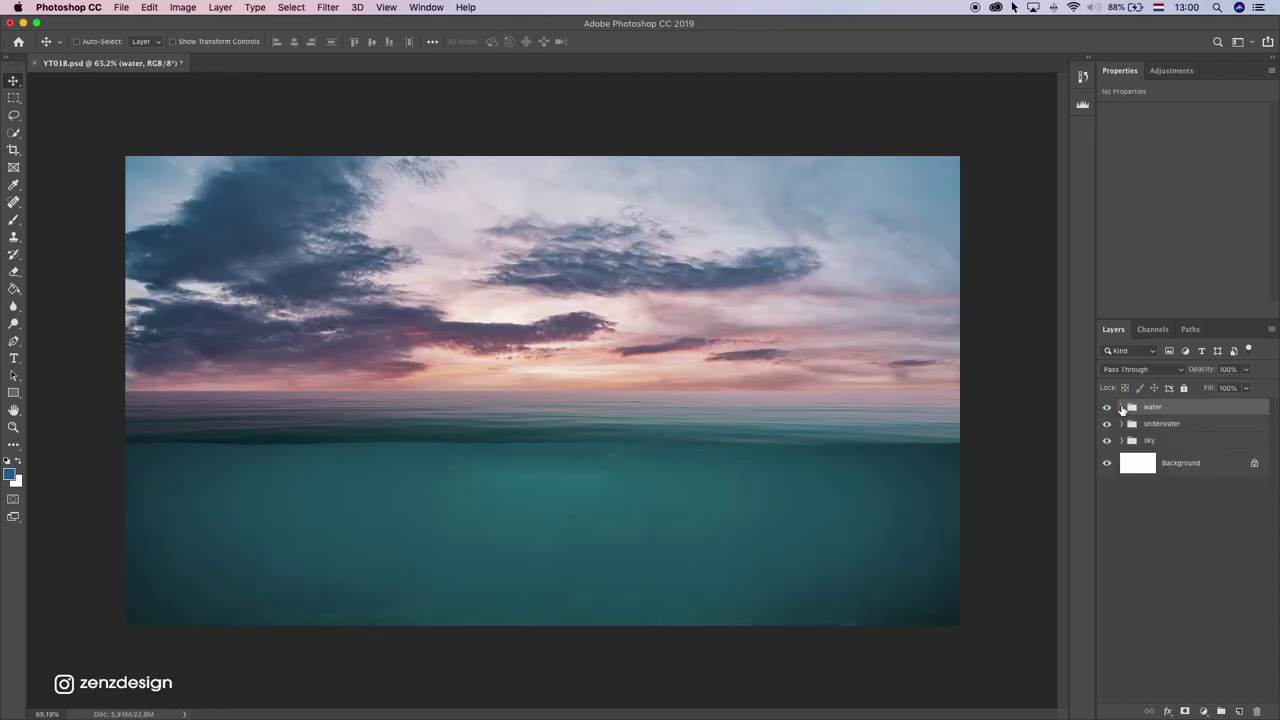
{"action": "key", "text": "cmd+v"}
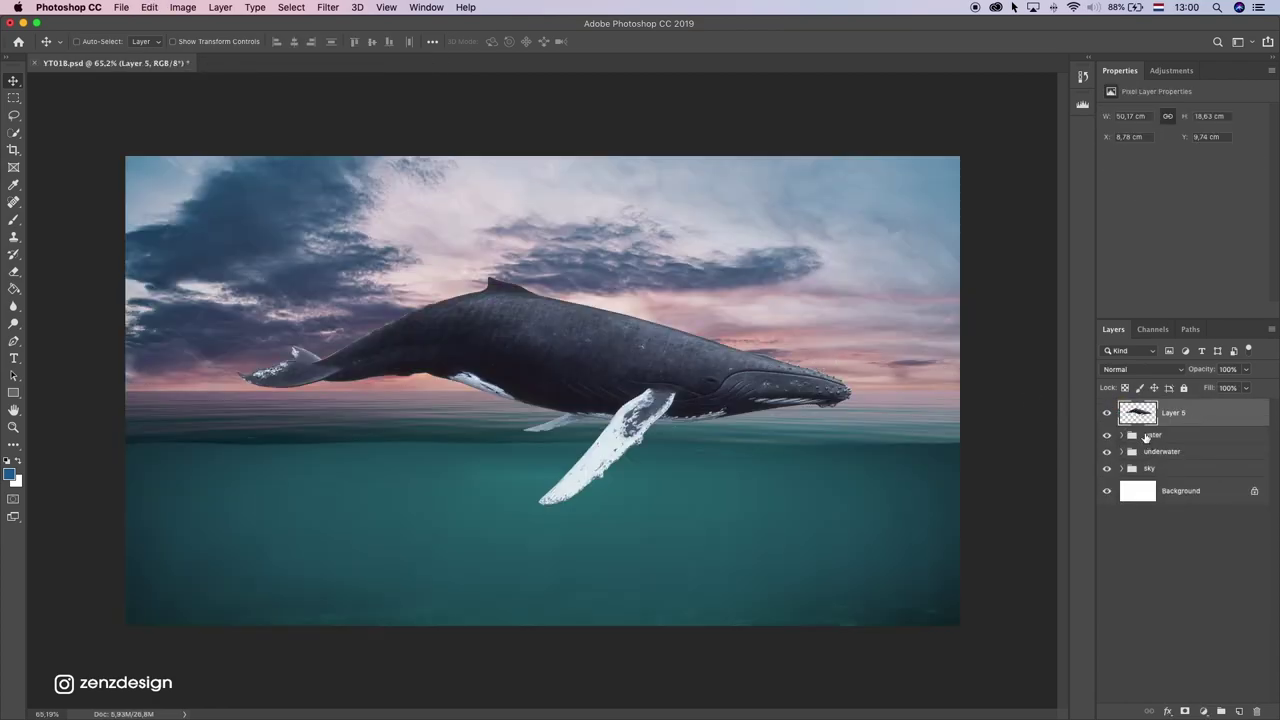
{"action": "right_click", "coordinate": [1192, 416]}
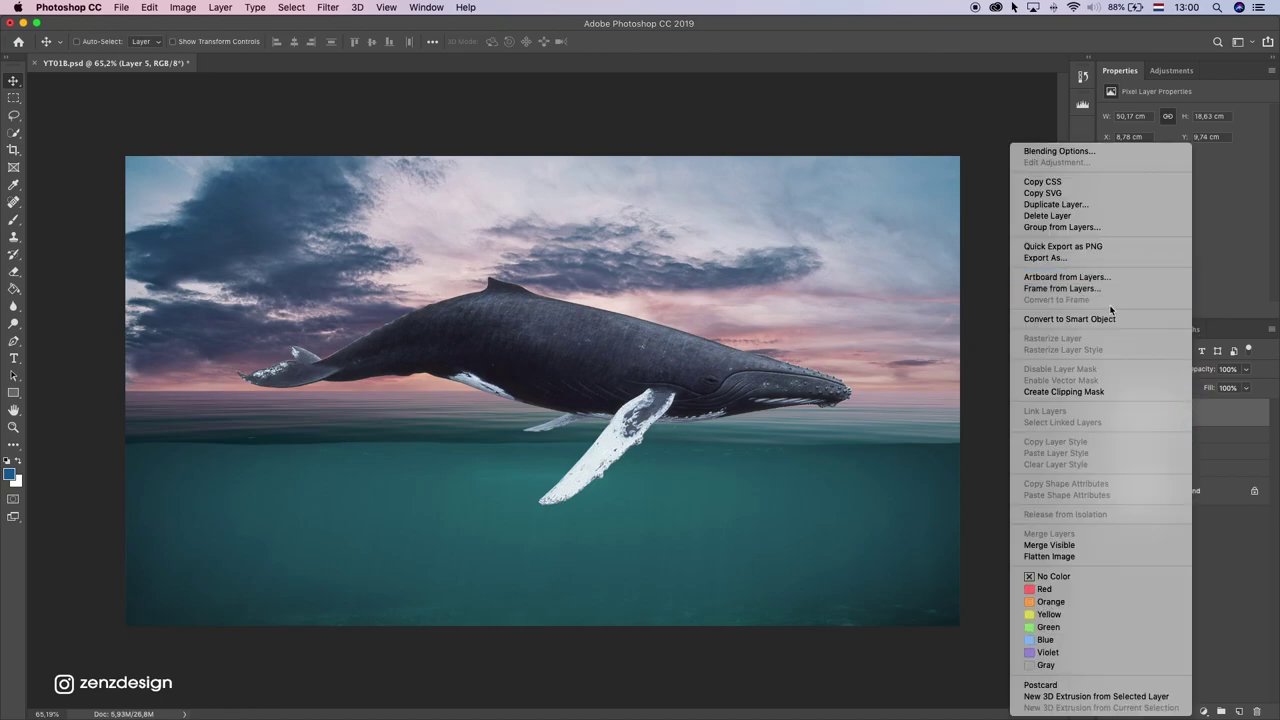
{"action": "left_click", "coordinate": [1046, 324]}
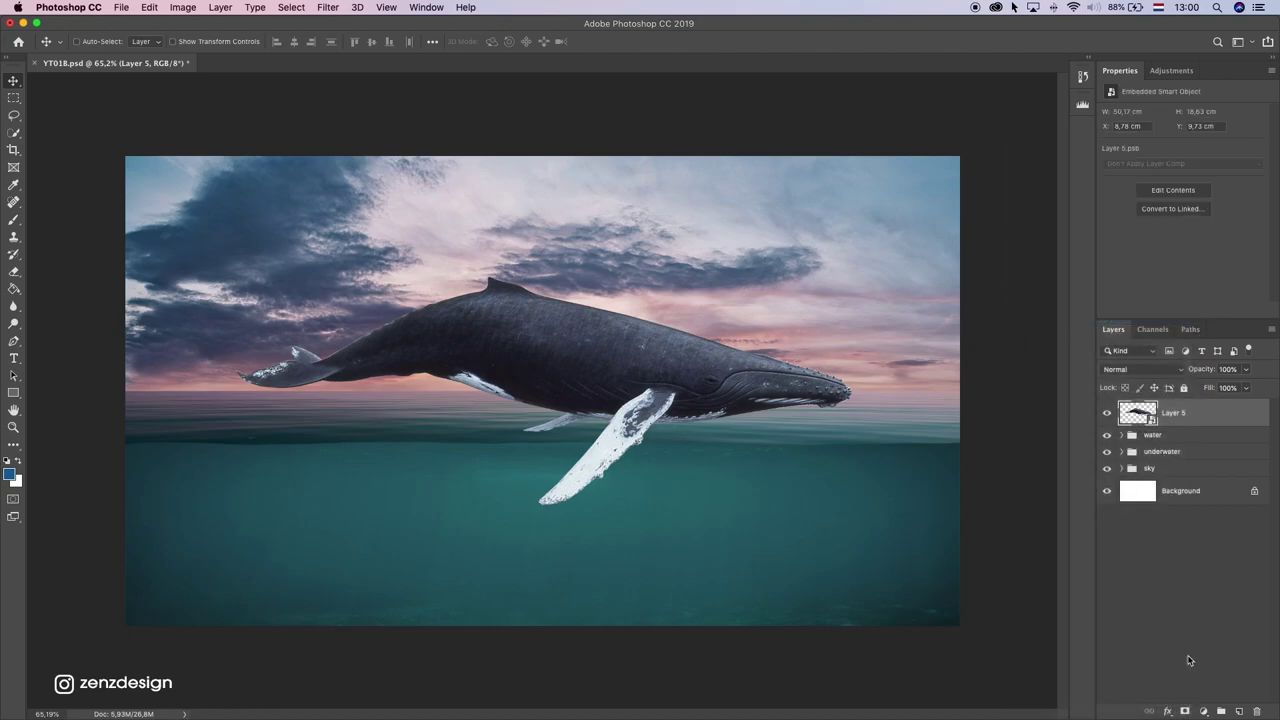
Step: Create a group named whale above all layers and move the whale Layer 5 into it
{"action": "left_click", "coordinate": [1204, 711]}
{"action": "left_click", "coordinate": [1204, 711]}
{"action": "left_click", "coordinate": [1221, 711]}
{"action": "double_click", "coordinate": [1150, 407]}
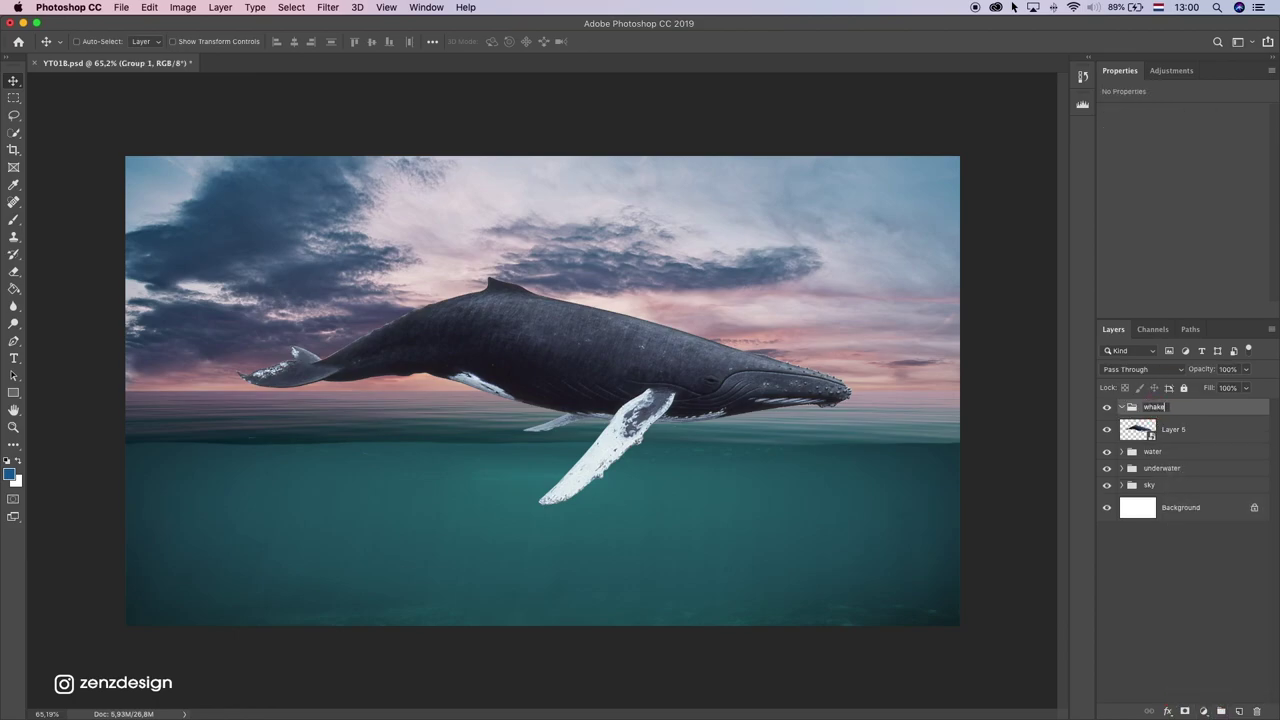
{"action": "key", "text": "Return"}
{"action": "left_click_drag", "start_coordinate": [1180, 436], "coordinate": [1192, 408]}
Step: Rotate the whale to about -26.4° with its head tilted up and place it so the snout reaches above the waterline
{"action": "key", "text": "super+t"}
{"action": "left_click_drag", "start_coordinate": [875, 392], "coordinate": [805, 292]}
{"action": "mouse_move", "coordinate": [694, 357]}
{"action": "left_mouse_down"}
{"action": "mouse_move", "coordinate": [672, 372]}
{"action": "mouse_move", "coordinate": [709, 355]}
{"action": "left_mouse_up"}
{"action": "left_click_drag", "start_coordinate": [836, 366], "coordinate": [835, 310]}
{"action": "left_click_drag", "start_coordinate": [651, 352], "coordinate": [617, 424]}
{"action": "mouse_move", "coordinate": [813, 374]}
{"action": "left_mouse_down"}
{"action": "mouse_move", "coordinate": [800, 349]}
{"action": "mouse_move", "coordinate": [816, 375]}
{"action": "mouse_move", "coordinate": [811, 366]}
{"action": "left_mouse_up"}
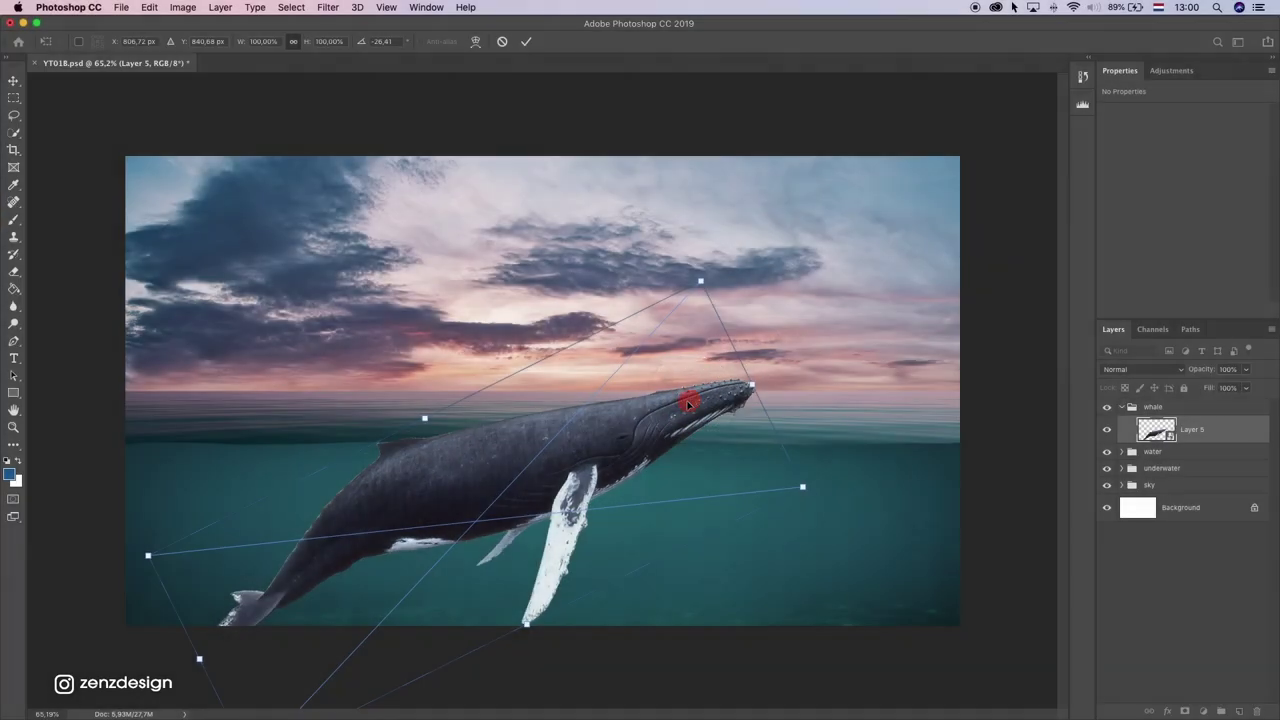
{"action": "left_click_drag", "start_coordinate": [694, 404], "coordinate": [648, 380]}
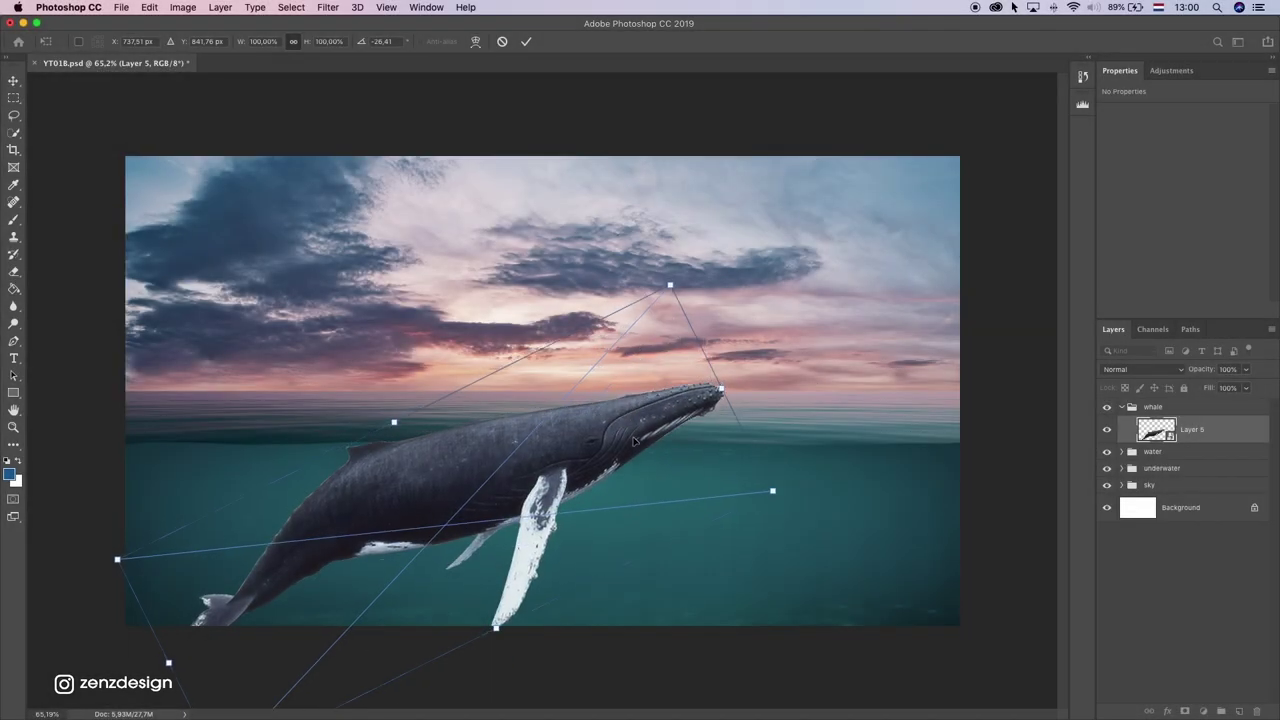
Step: Enlarge the whale to about 106%, rotate it to -33.9° and apply the transform with its snout at the horizon
{"action": "left_click_drag", "start_coordinate": [630, 412], "coordinate": [637, 435]}
{"action": "left_click_drag", "start_coordinate": [754, 428], "coordinate": [743, 408]}
{"action": "mouse_move", "coordinate": [638, 436]}
{"action": "left_mouse_down"}
{"action": "mouse_move", "coordinate": [644, 447]}
{"action": "mouse_move", "coordinate": [628, 439]}
{"action": "left_mouse_up"}
{"action": "left_click_drag", "start_coordinate": [769, 401], "coordinate": [769, 370]}
{"action": "left_click_drag", "start_coordinate": [590, 456], "coordinate": [593, 473]}
{"action": "left_click_drag", "start_coordinate": [638, 298], "coordinate": [661, 286]}
{"action": "left_click_drag", "start_coordinate": [590, 410], "coordinate": [584, 407]}
{"action": "left_click_drag", "start_coordinate": [646, 283], "coordinate": [640, 292]}
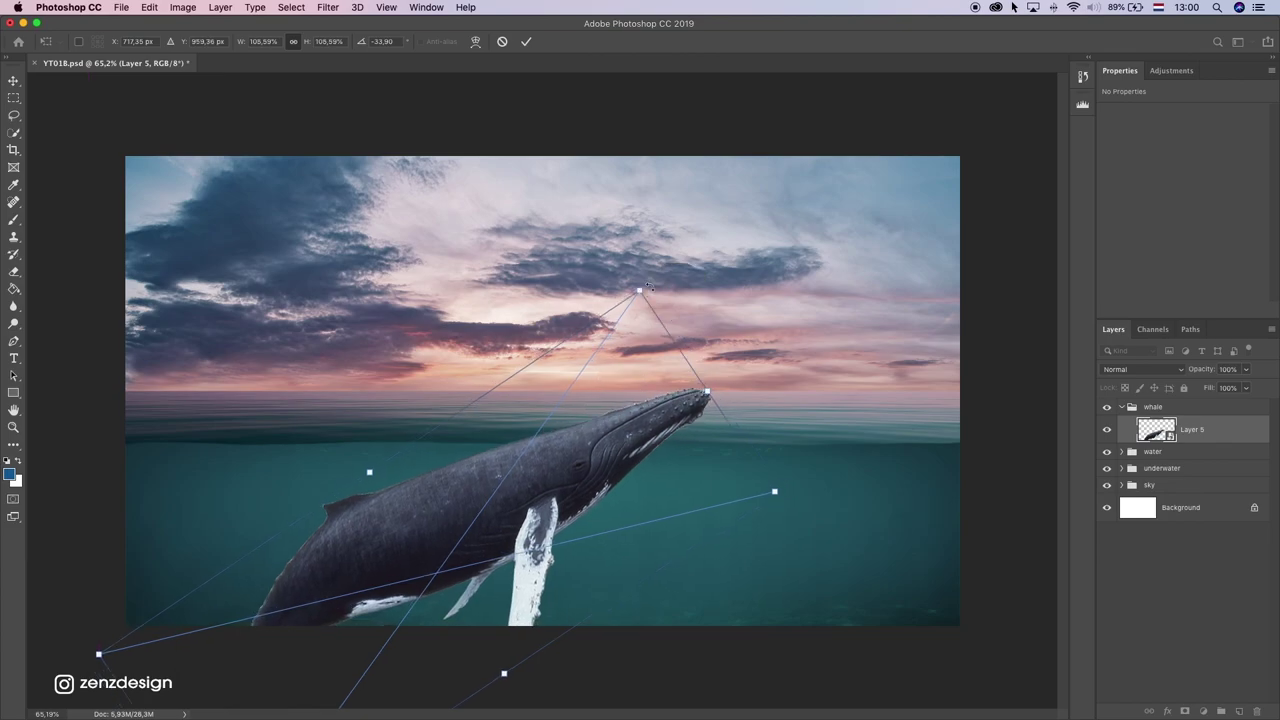
{"action": "key", "text": "Return"}
Step: Move the whale up and across to X 8.18 cm, Y 6.56 cm so that its whole body lies within the canvas
{"action": "key", "text": "super+0"}
{"action": "scroll", "coordinate": [680, 434], "scroll_direction": "up", "scroll_amount": 5}
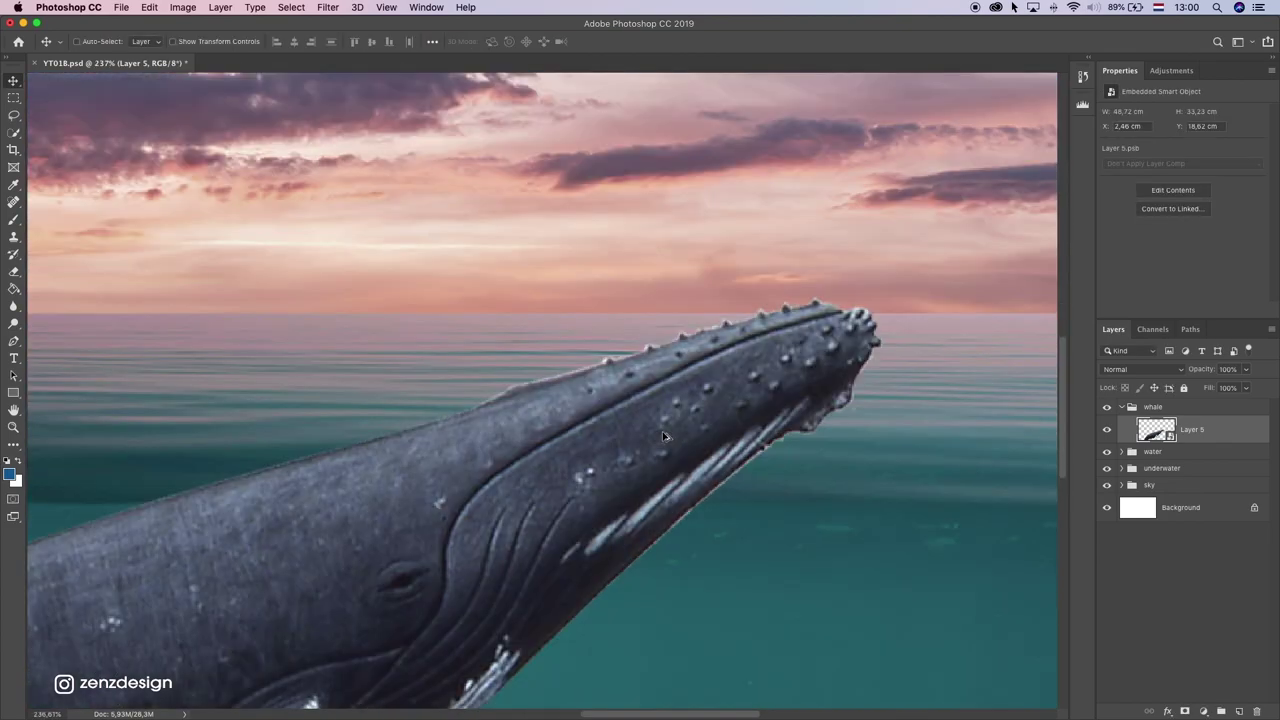
{"action": "scroll", "coordinate": [634, 447], "scroll_direction": "down", "scroll_amount": 8}
{"action": "scroll", "coordinate": [370, 534], "scroll_direction": "up", "scroll_amount": 5}
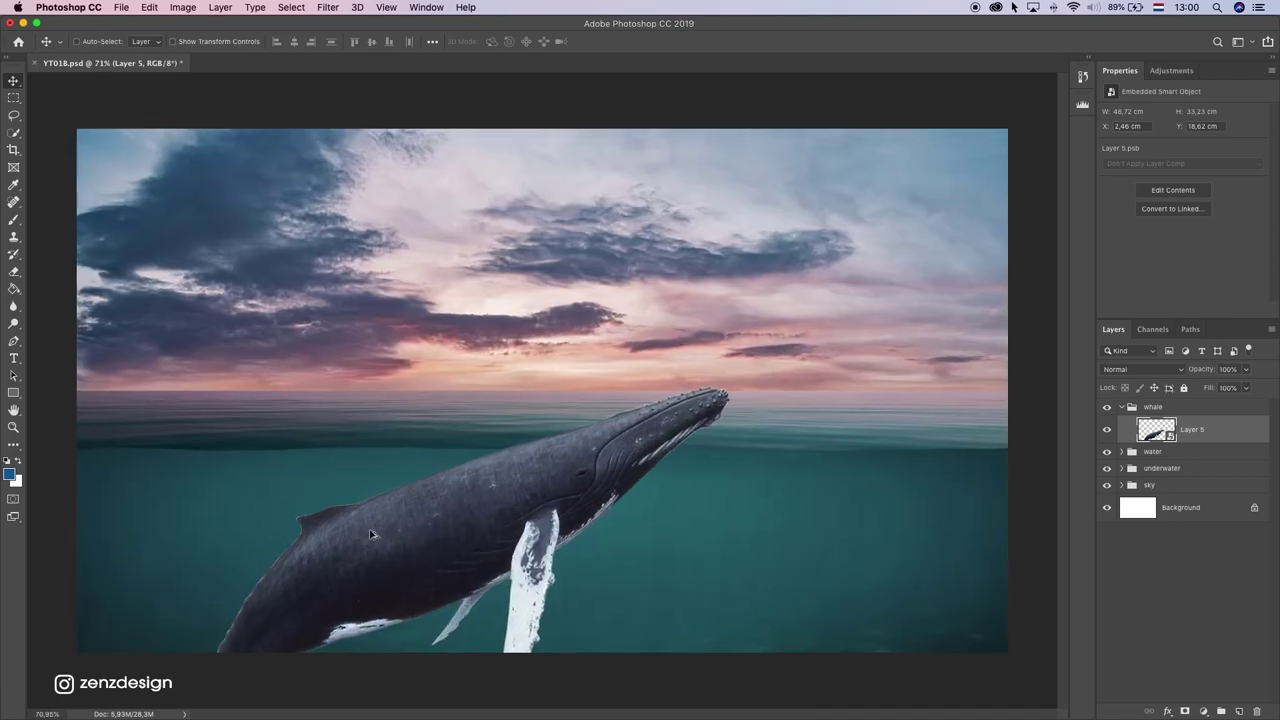
{"action": "scroll", "coordinate": [815, 415], "scroll_direction": "up", "scroll_amount": 2}
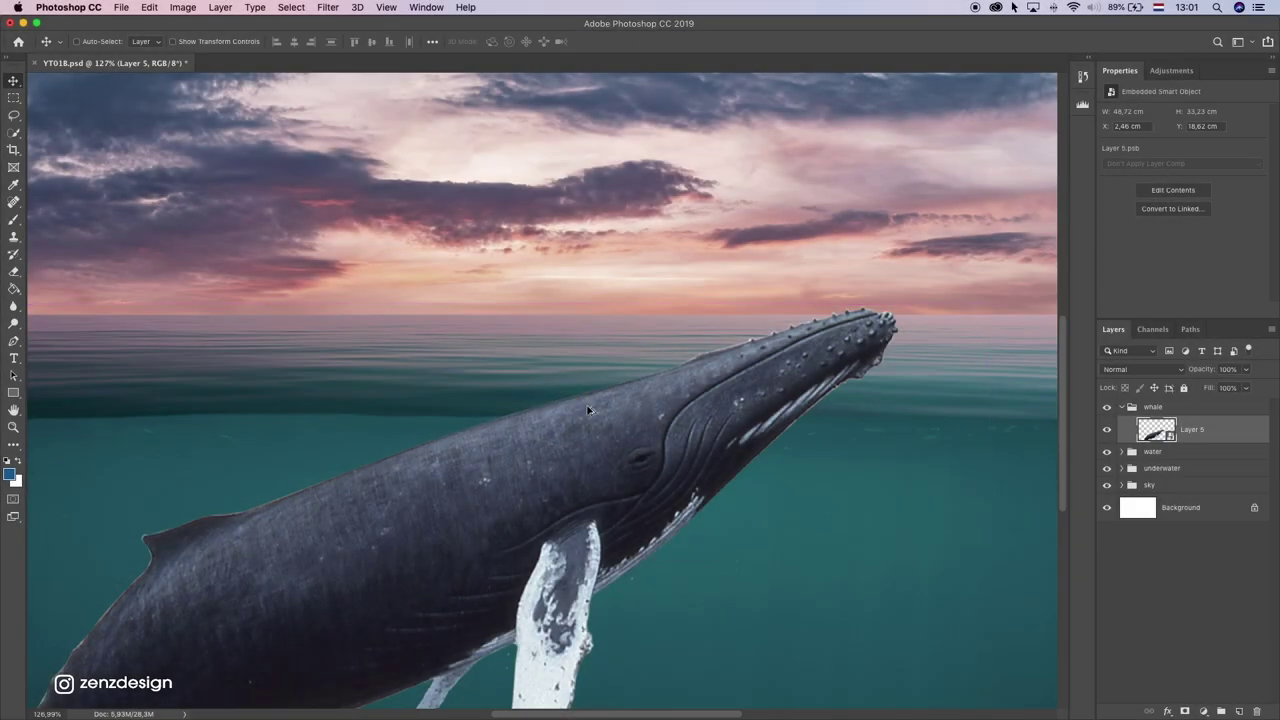
{"action": "scroll", "coordinate": [580, 420], "scroll_direction": "down", "scroll_amount": 5}
{"action": "left_click_drag", "start_coordinate": [588, 432], "coordinate": [650, 314]}
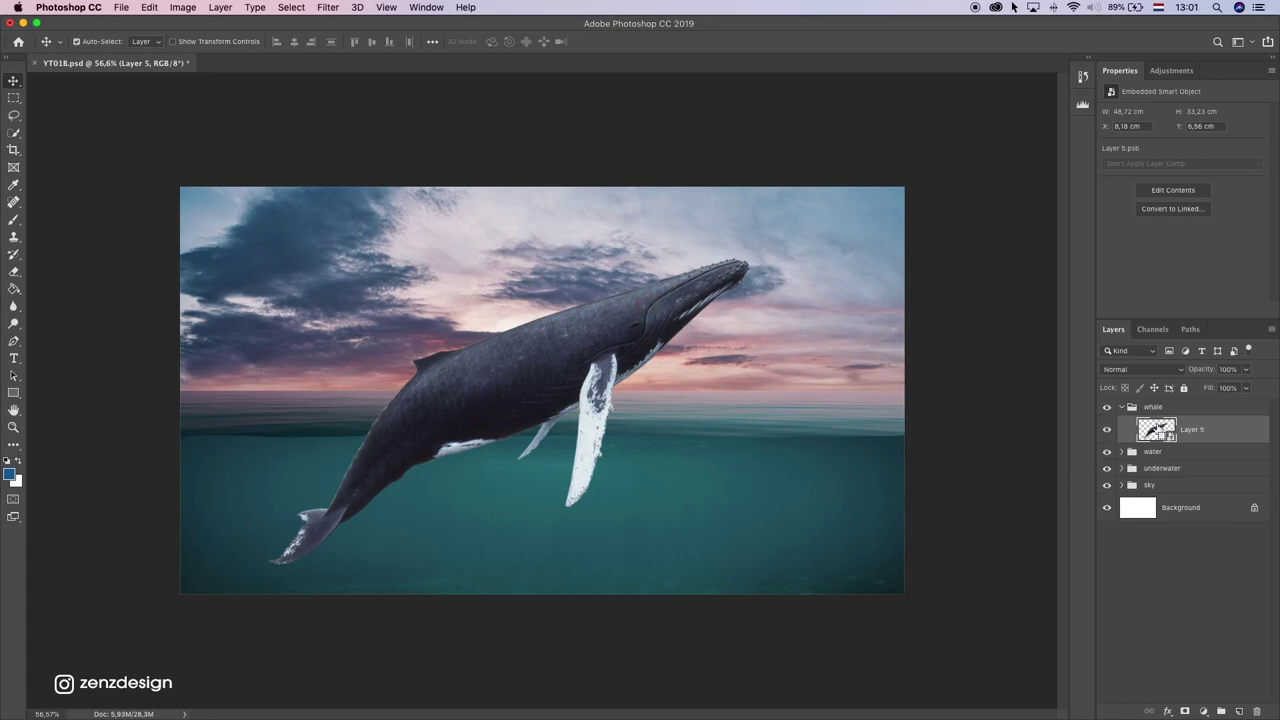
Step: Load the whale layer's outline as a selection and contract it by 2 pixels
{"action": "left_click", "coordinate": [1153, 430], "text": "super"}
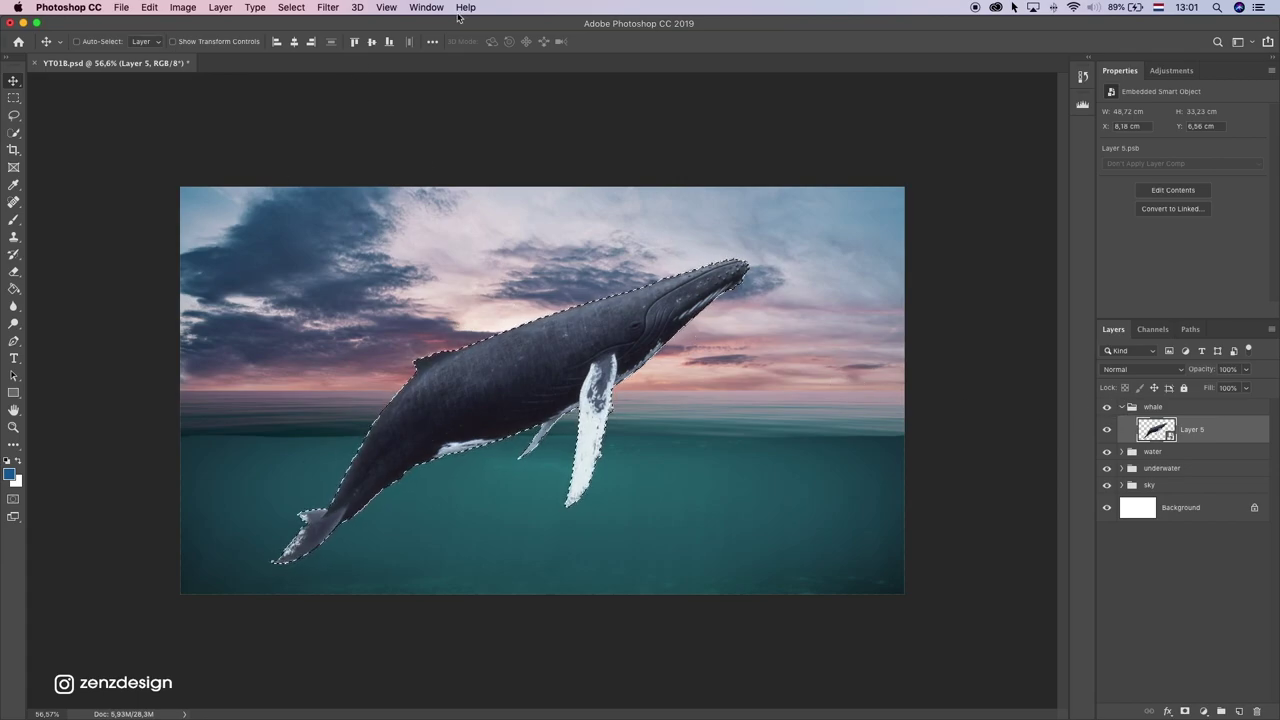
{"action": "left_click", "coordinate": [328, 7]}
{"action": "mouse_move", "coordinate": [291, 7]}
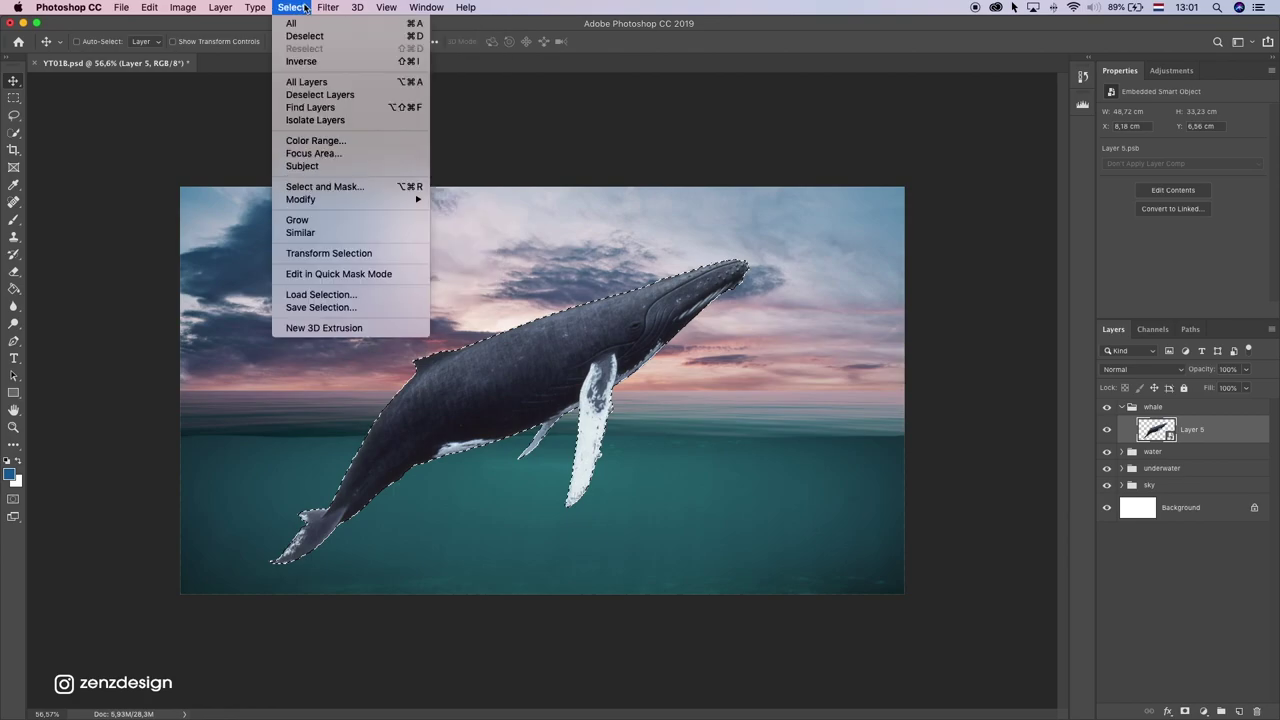
{"action": "mouse_move", "coordinate": [327, 201]}
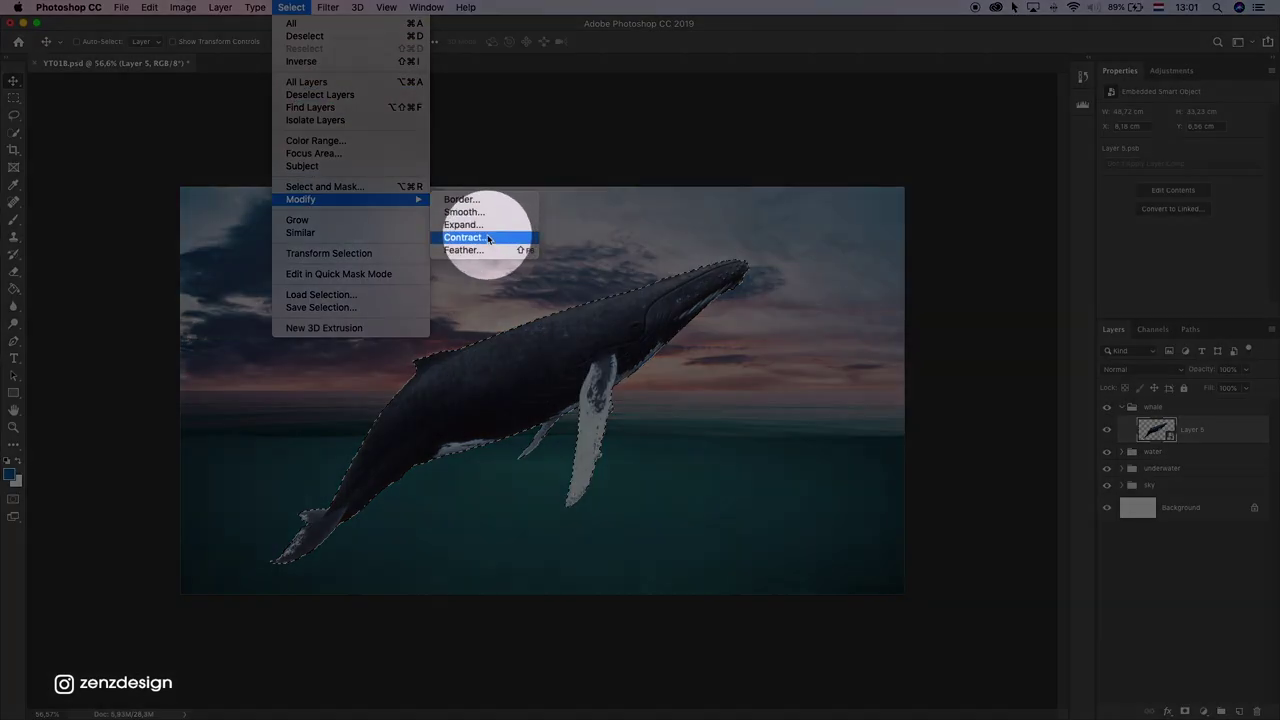
{"action": "left_click", "coordinate": [488, 239]}
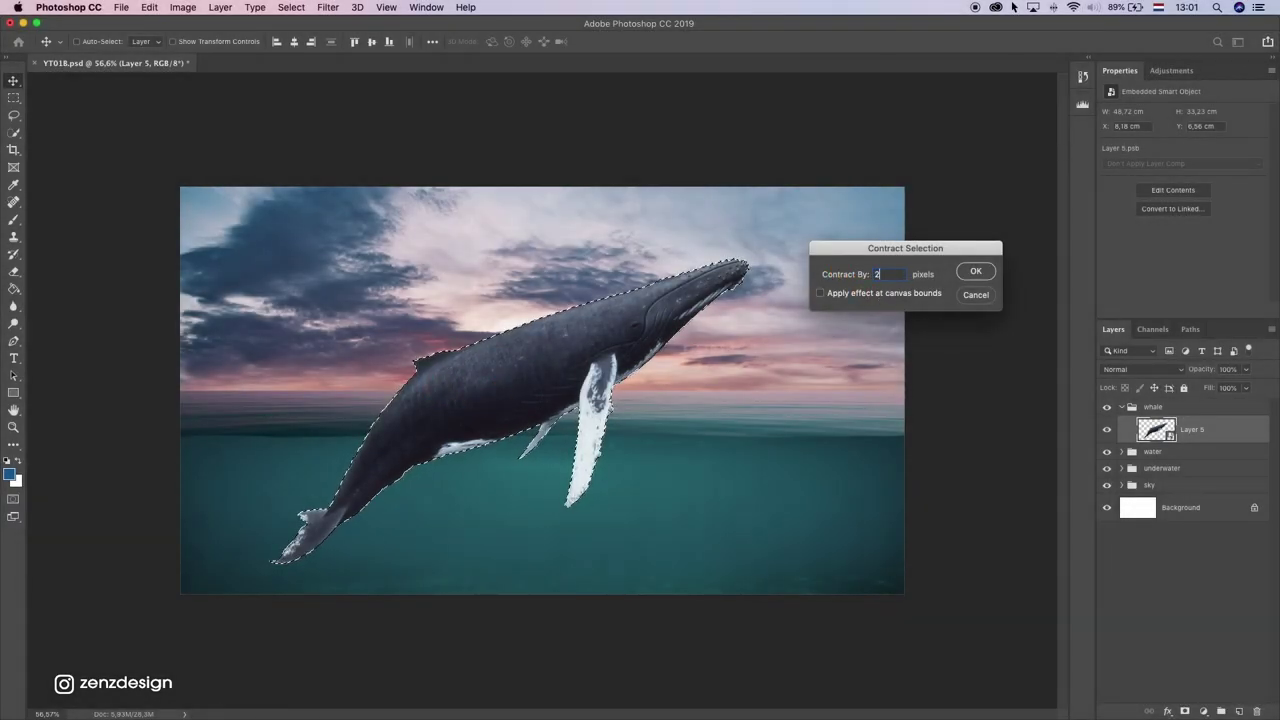
{"action": "key", "text": "Return"}
Step: Check the contracted selection along the whale's edge and add a layer mask to the whale layer from it
{"action": "scroll", "coordinate": [663, 318], "scroll_direction": "up", "scroll_amount": 5}
{"action": "scroll", "coordinate": [663, 318], "scroll_direction": "up", "scroll_amount": 8}
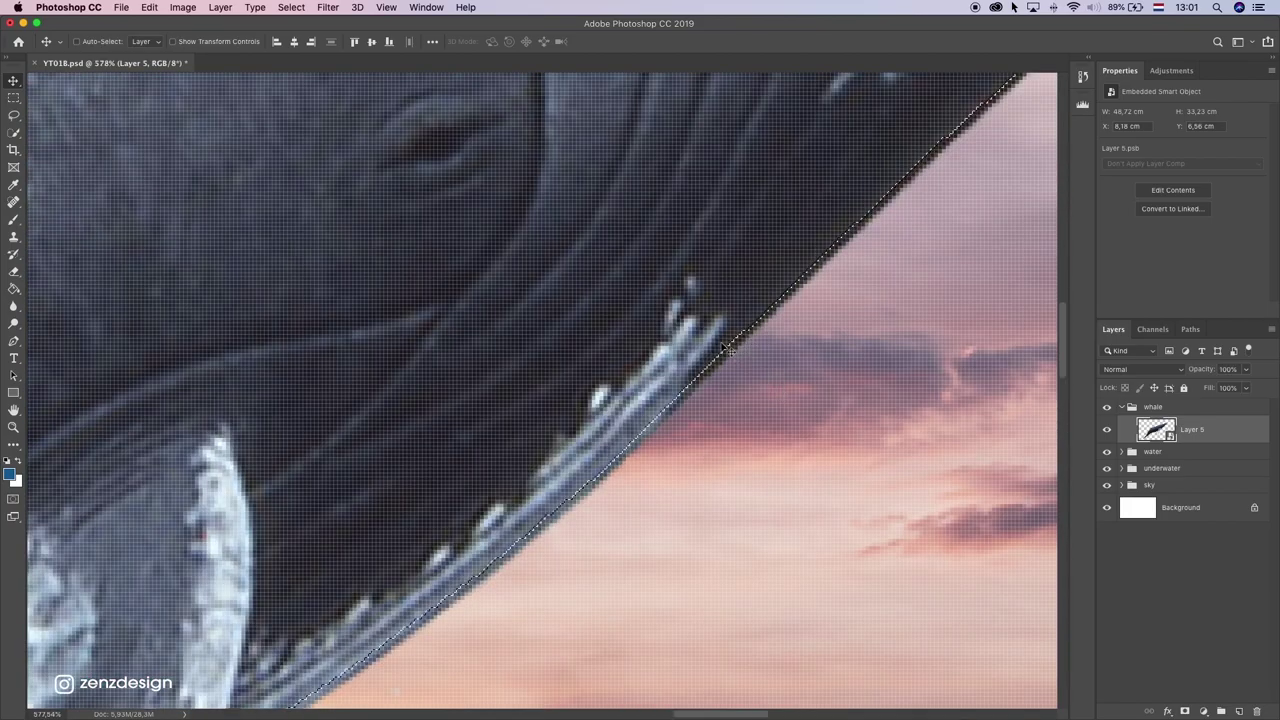
{"action": "scroll", "coordinate": [735, 358], "scroll_direction": "down", "scroll_amount": 10}
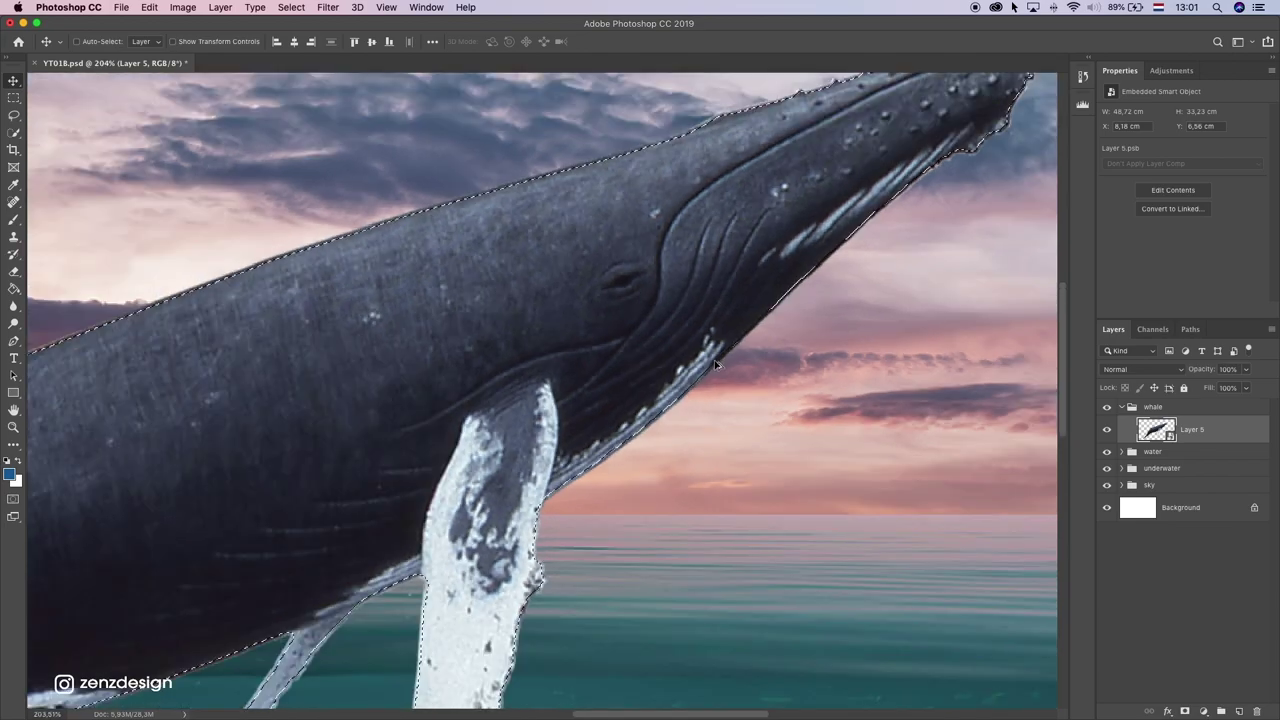
{"action": "key", "text": "m"}
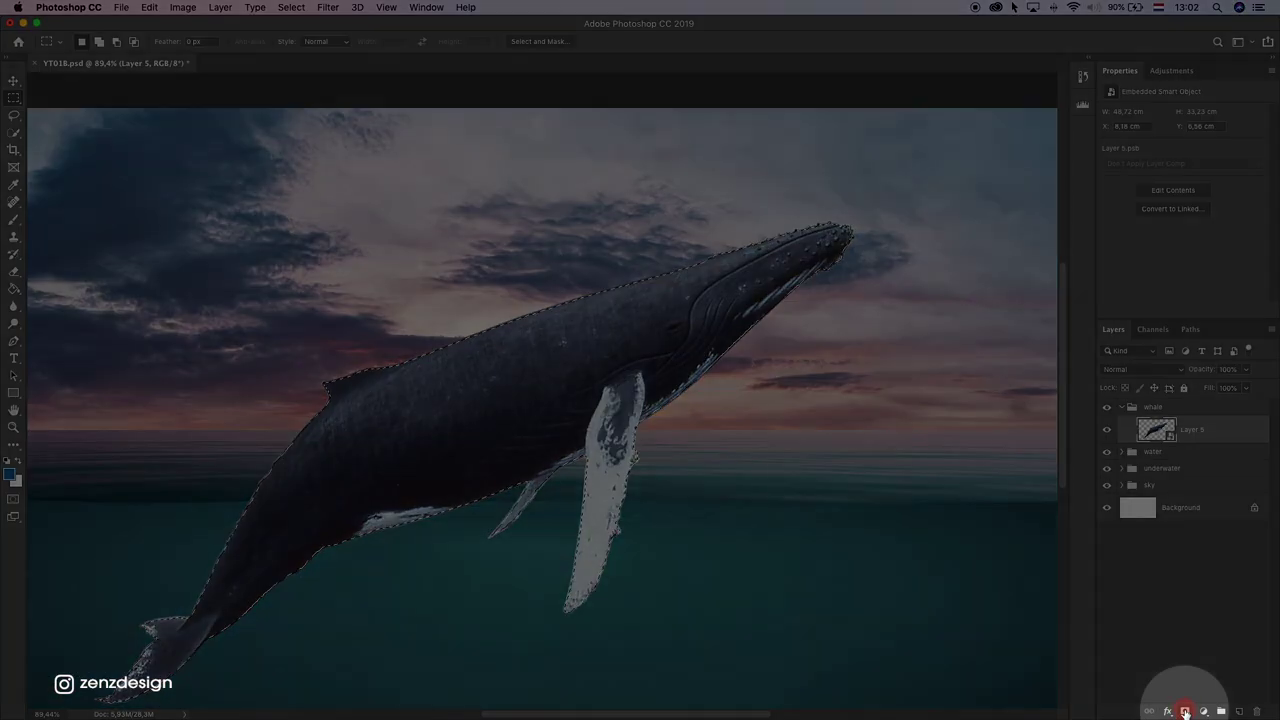
{"action": "left_click", "coordinate": [1185, 711]}
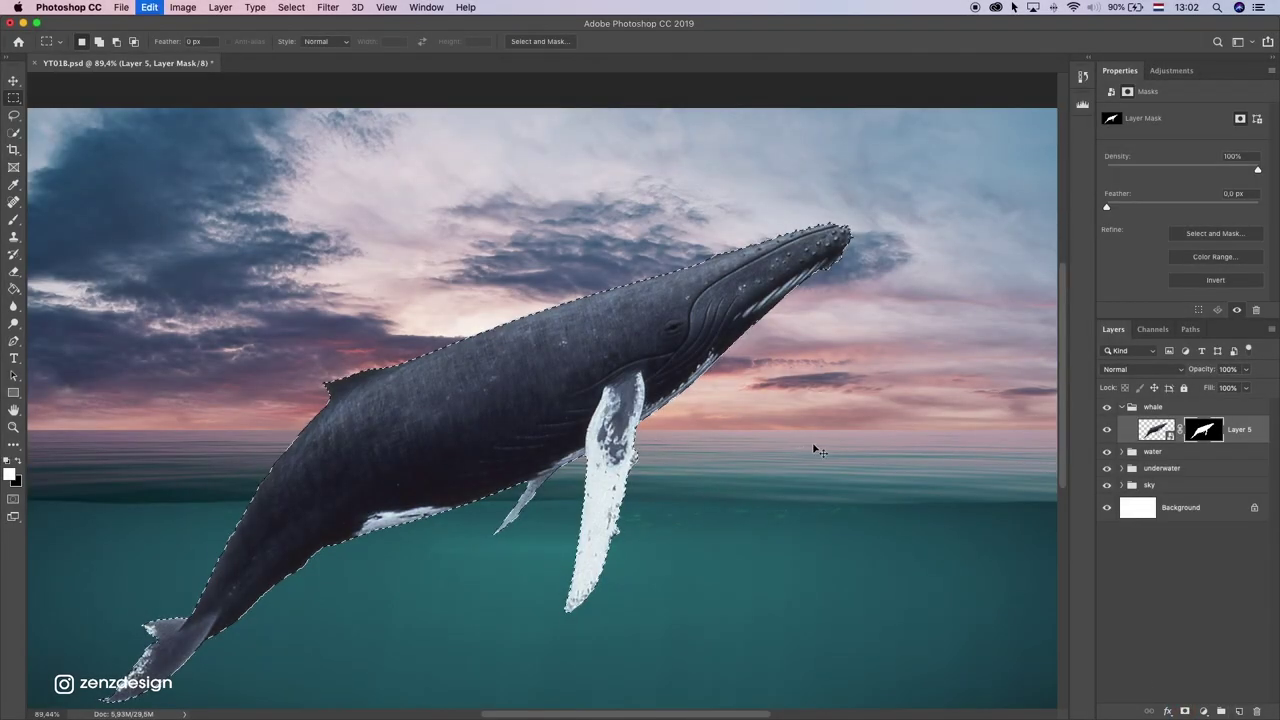
Step: Remove and re-add the whale's layer mask from the contracted selection to compare its edges
{"action": "key", "text": "ctrl+z"}
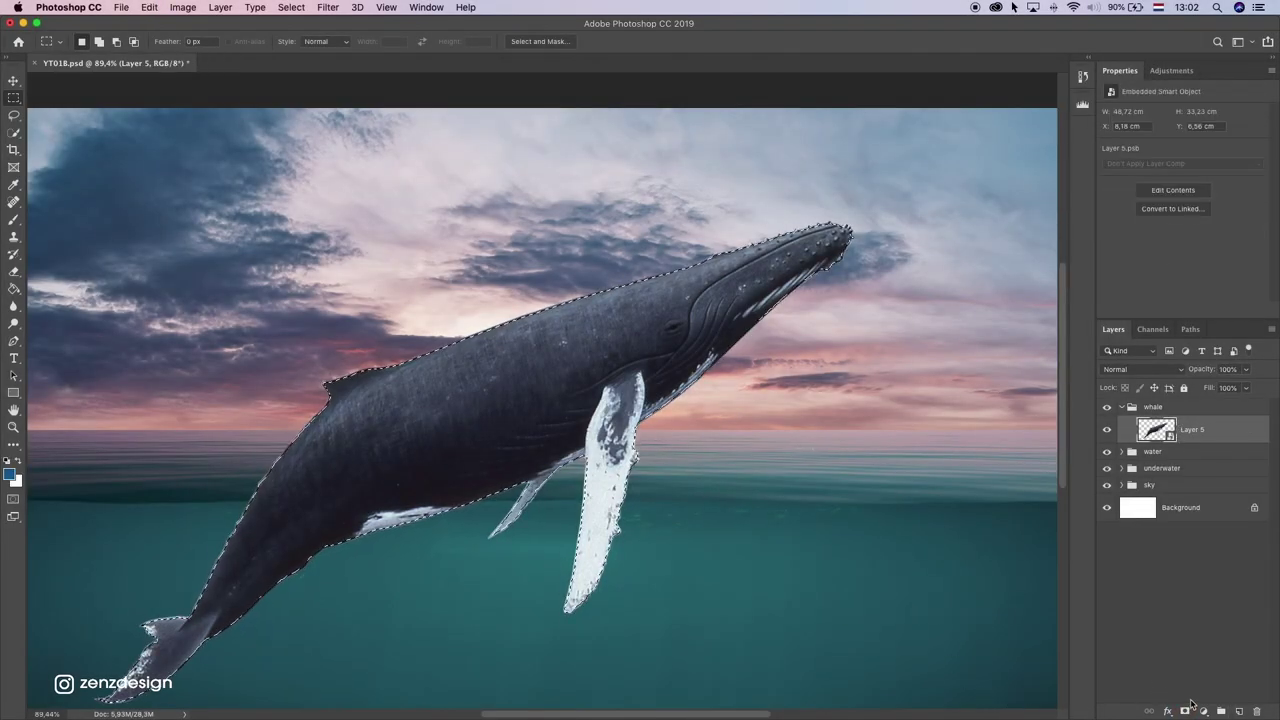
{"action": "left_click", "coordinate": [1185, 711]}
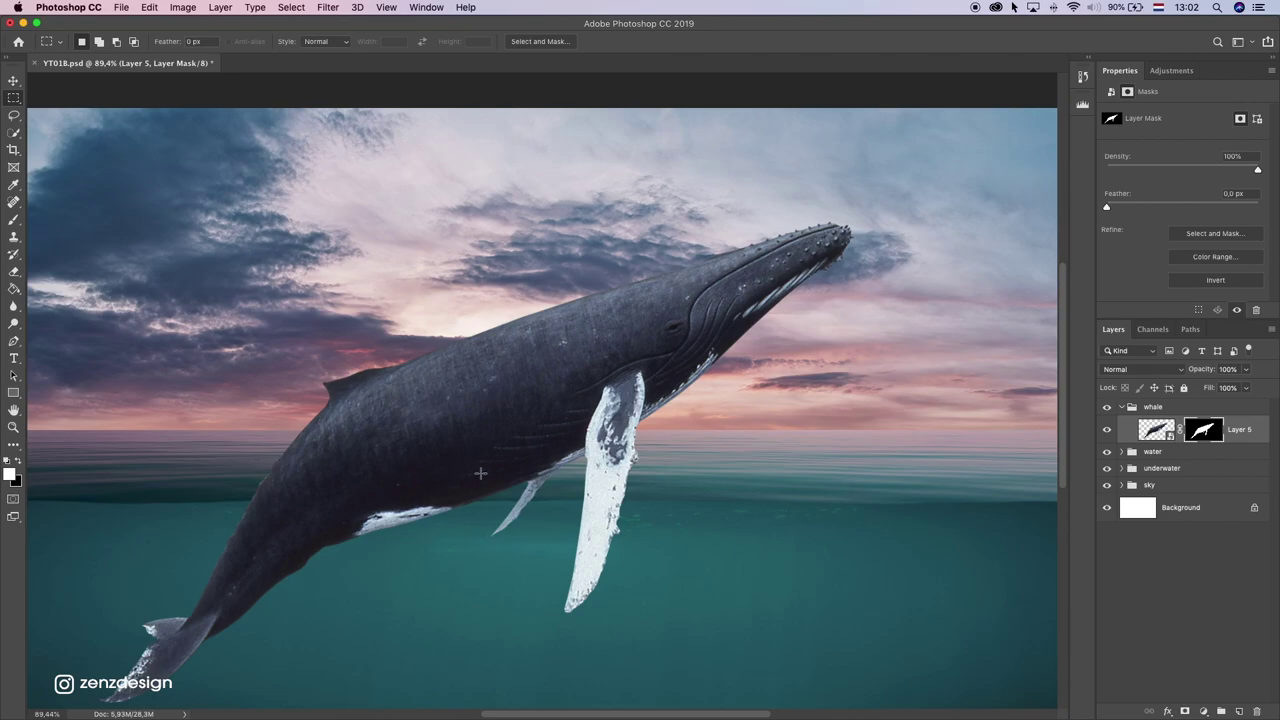
{"action": "scroll", "coordinate": [448, 477], "scroll_direction": "down", "scroll_amount": 4}
{"action": "scroll", "coordinate": [549, 414], "scroll_direction": "up", "scroll_amount": 1}
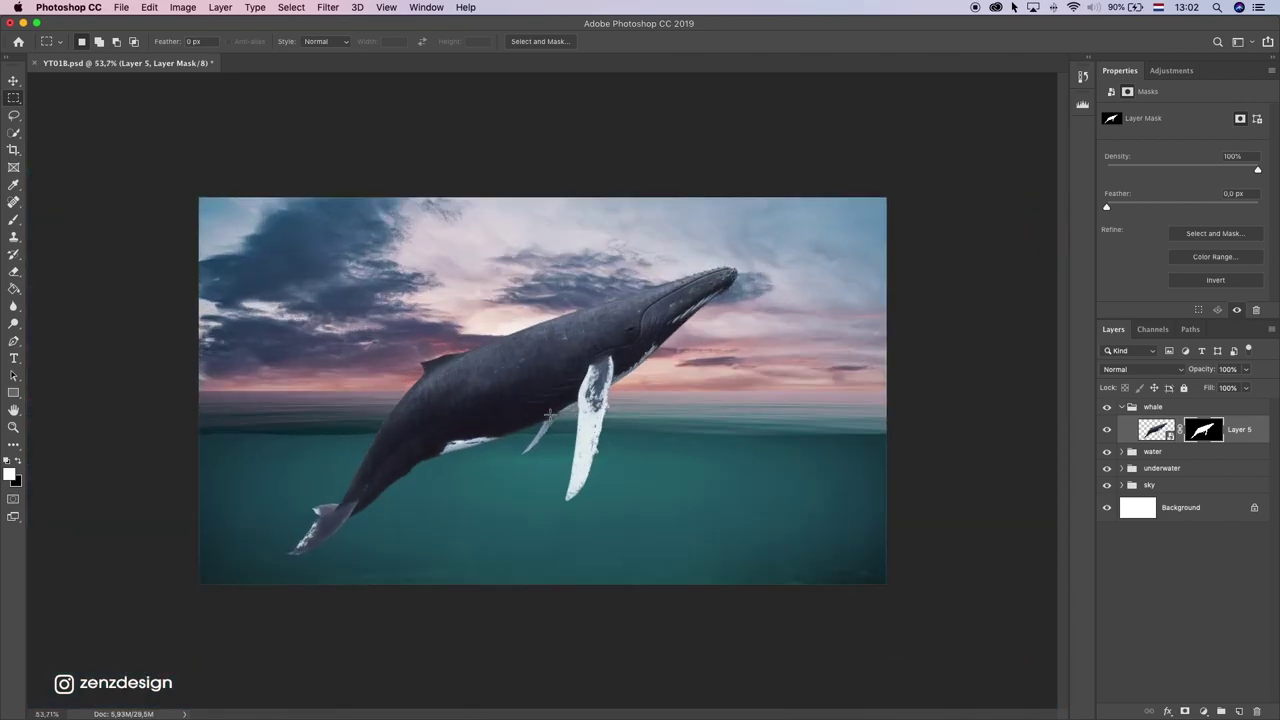
Step: Move the whale down to X 2,78 cm, Y 15,41 cm so only its head and upper back rise above the waterline
{"action": "left_click", "coordinate": [13, 80]}
{"action": "left_click_drag", "start_coordinate": [615, 310], "coordinate": [566, 388]}
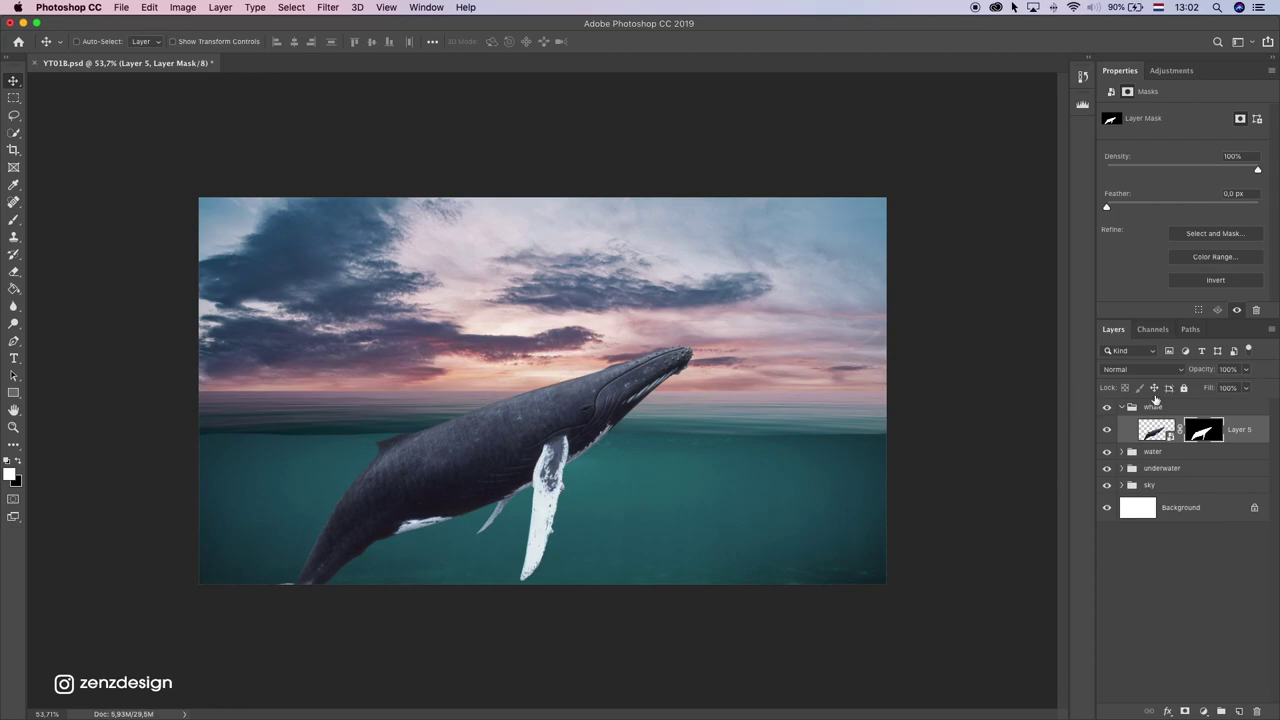
{"action": "left_click_drag", "start_coordinate": [471, 285], "coordinate": [462, 291]}
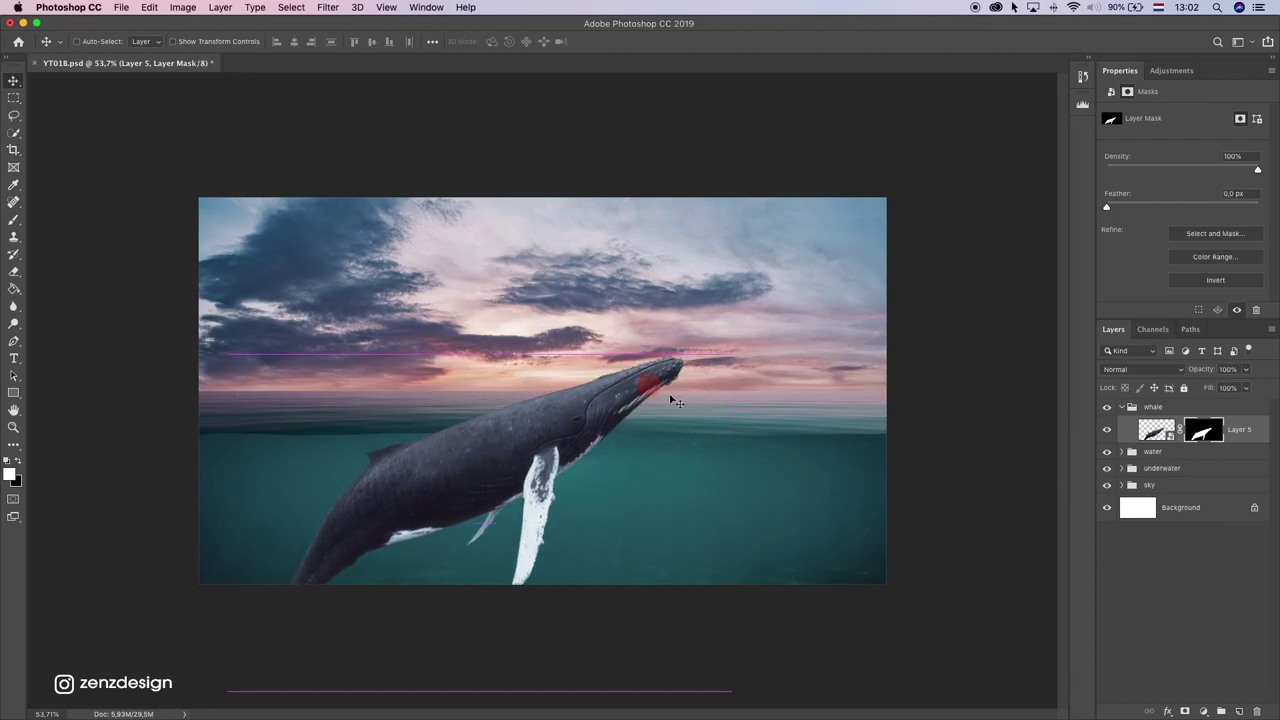
{"action": "left_click_drag", "start_coordinate": [605, 396], "coordinate": [650, 406]}
{"action": "scroll", "coordinate": [650, 405], "scroll_direction": "down", "scroll_amount": 6}
{"action": "scroll", "coordinate": [766, 410], "scroll_direction": "up", "scroll_amount": 5}
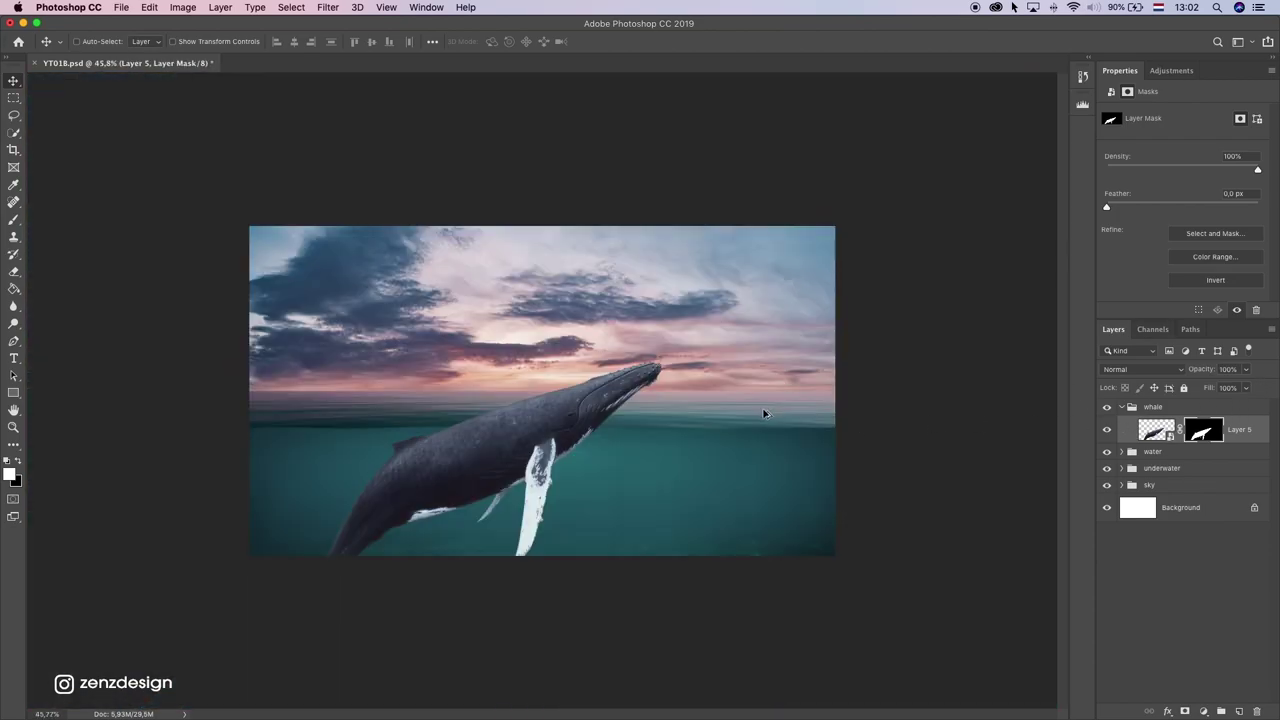
{"action": "left_click_drag", "start_coordinate": [460, 434], "coordinate": [586, 374]}
{"action": "scroll", "coordinate": [598, 423], "scroll_direction": "down", "scroll_amount": 2}
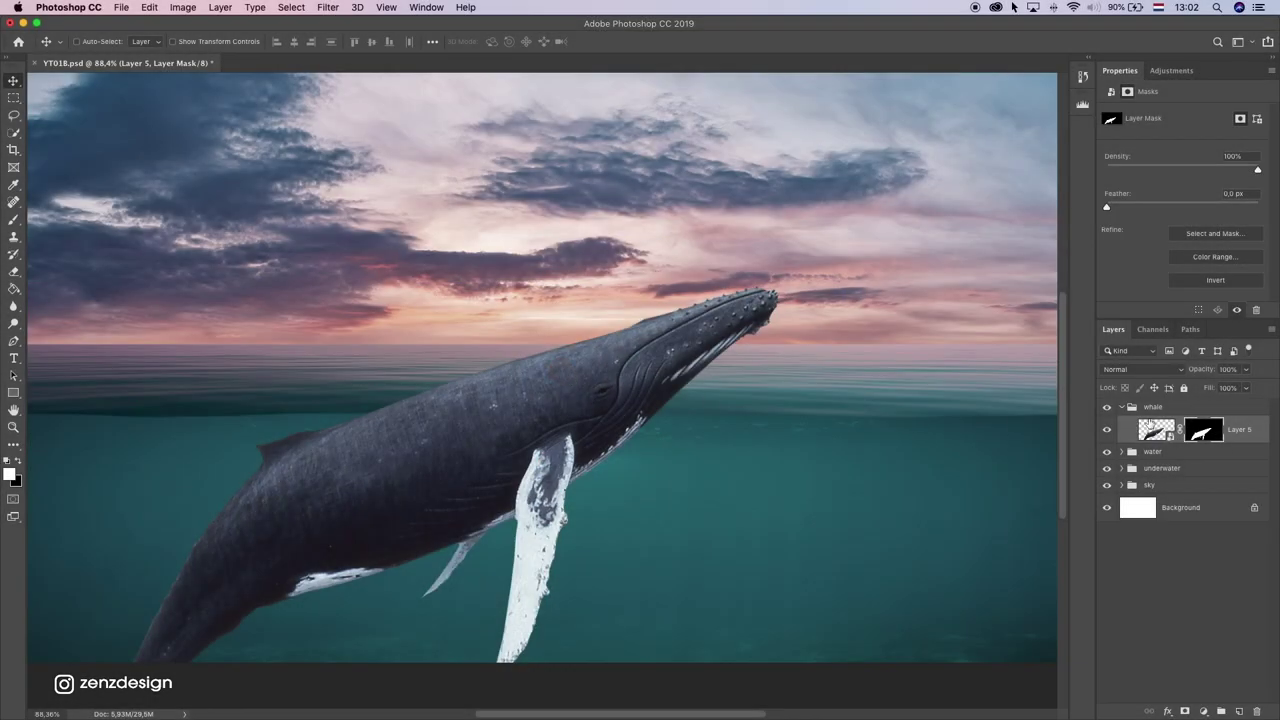
Step: Duplicate the masked whale layer, hide the original Layer 5 and rename the copy as top
{"action": "left_click_drag", "start_coordinate": [1241, 433], "coordinate": [1238, 710]}
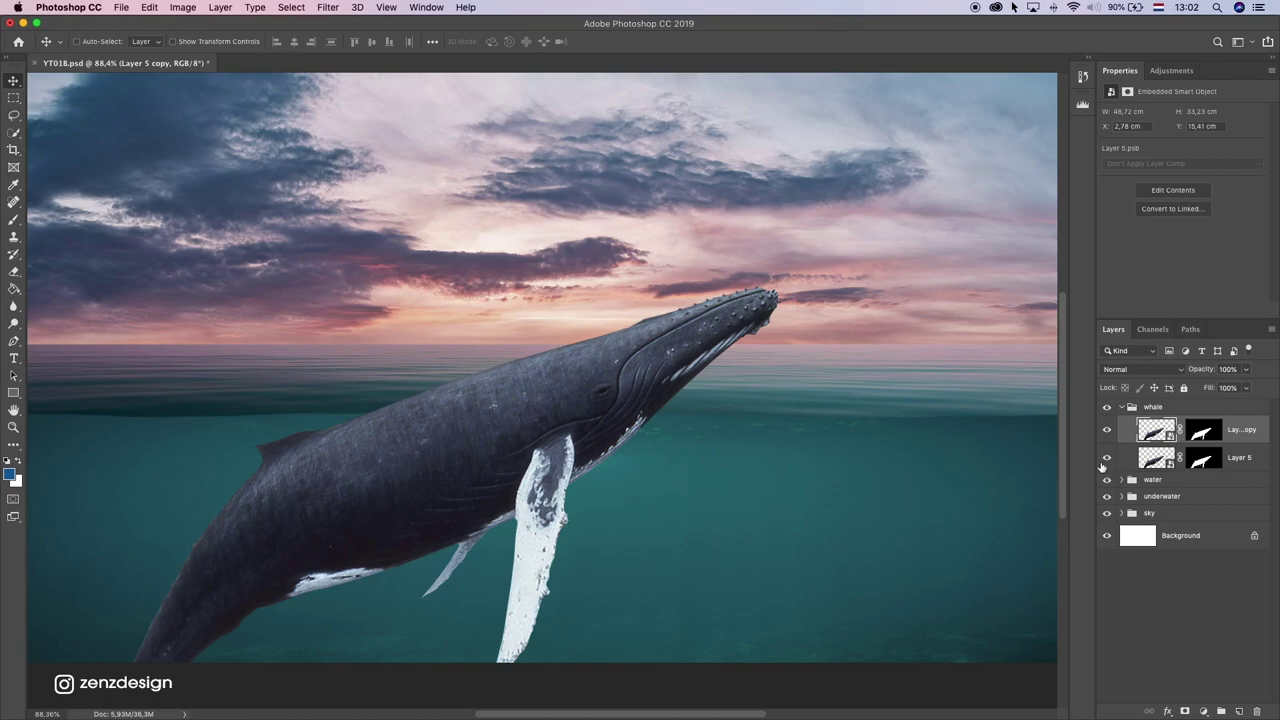
{"action": "left_click", "coordinate": [1106, 458]}
{"action": "left_click", "coordinate": [1202, 432]}
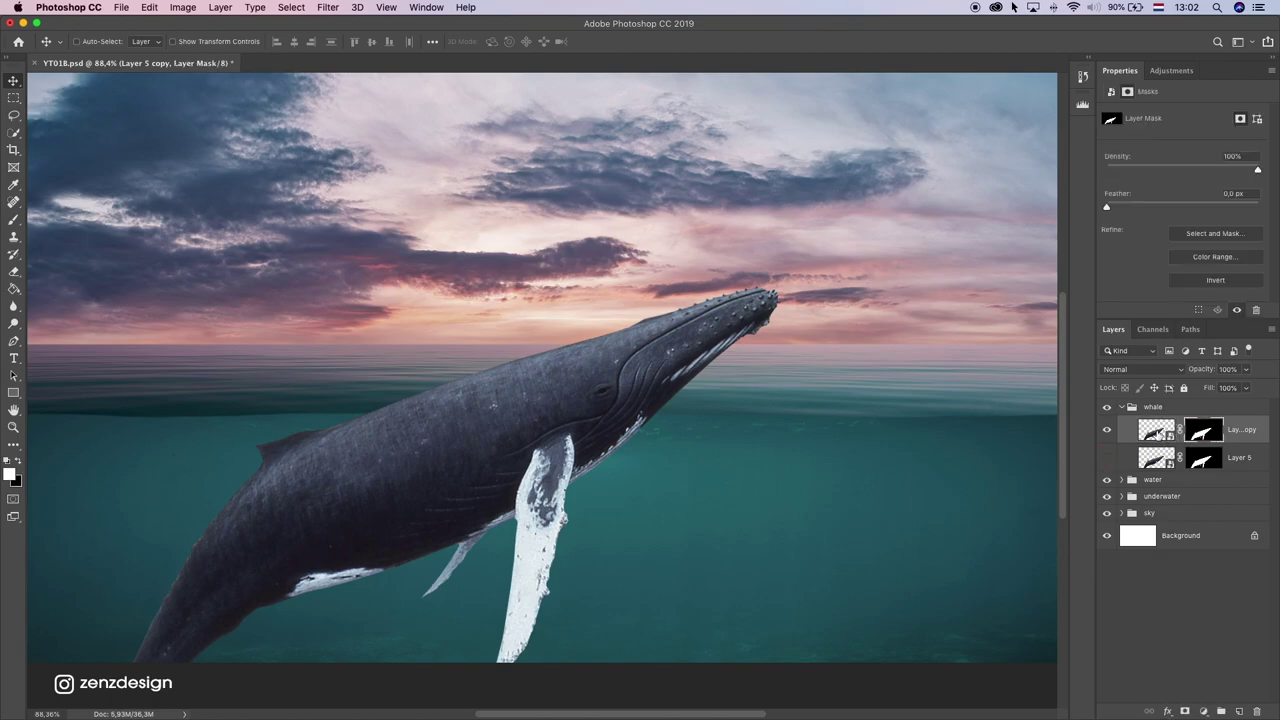
{"action": "double_click", "coordinate": [1245, 430]}
{"action": "key", "text": "Return"}
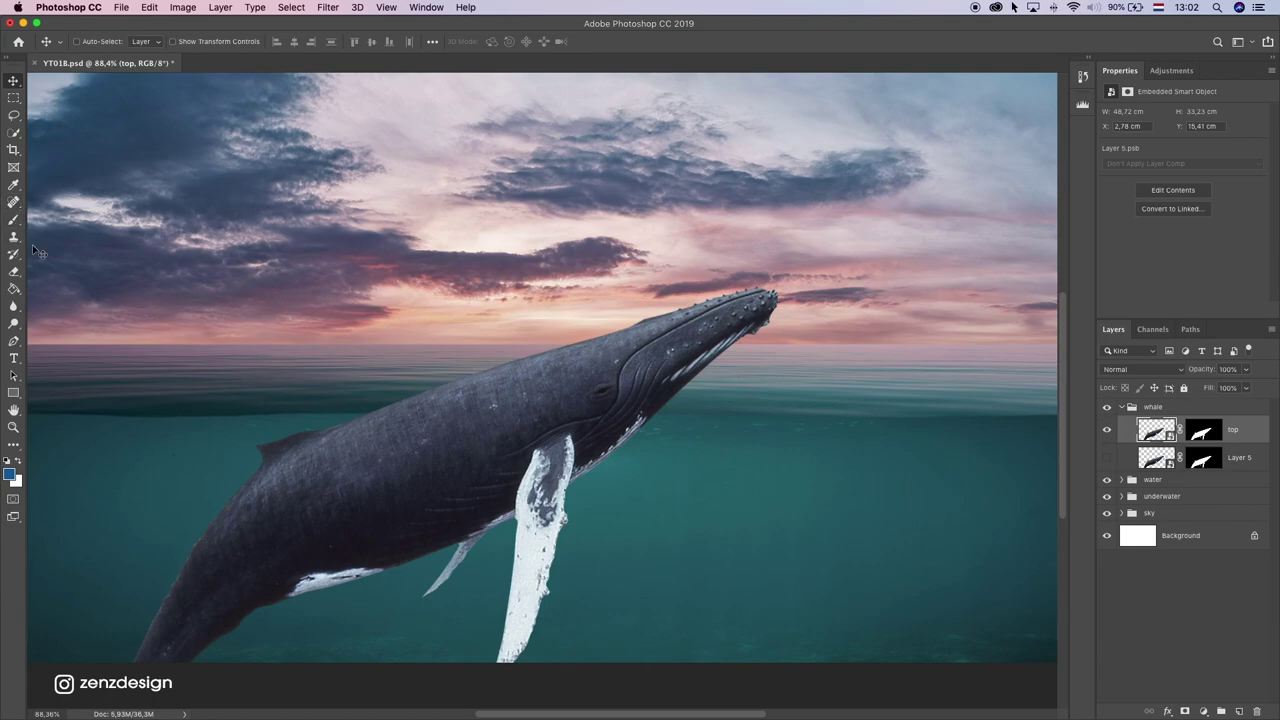
Step: Marquee the part of the whale below the waterline, fill it with black on the top layer's mask and deselect
{"action": "left_click", "coordinate": [14, 99]}
{"action": "left_click", "coordinate": [40, 97]}
{"action": "scroll", "coordinate": [203, 446], "scroll_direction": "down", "scroll_amount": 3}
{"action": "left_click_drag", "start_coordinate": [76, 607], "coordinate": [727, 347]}
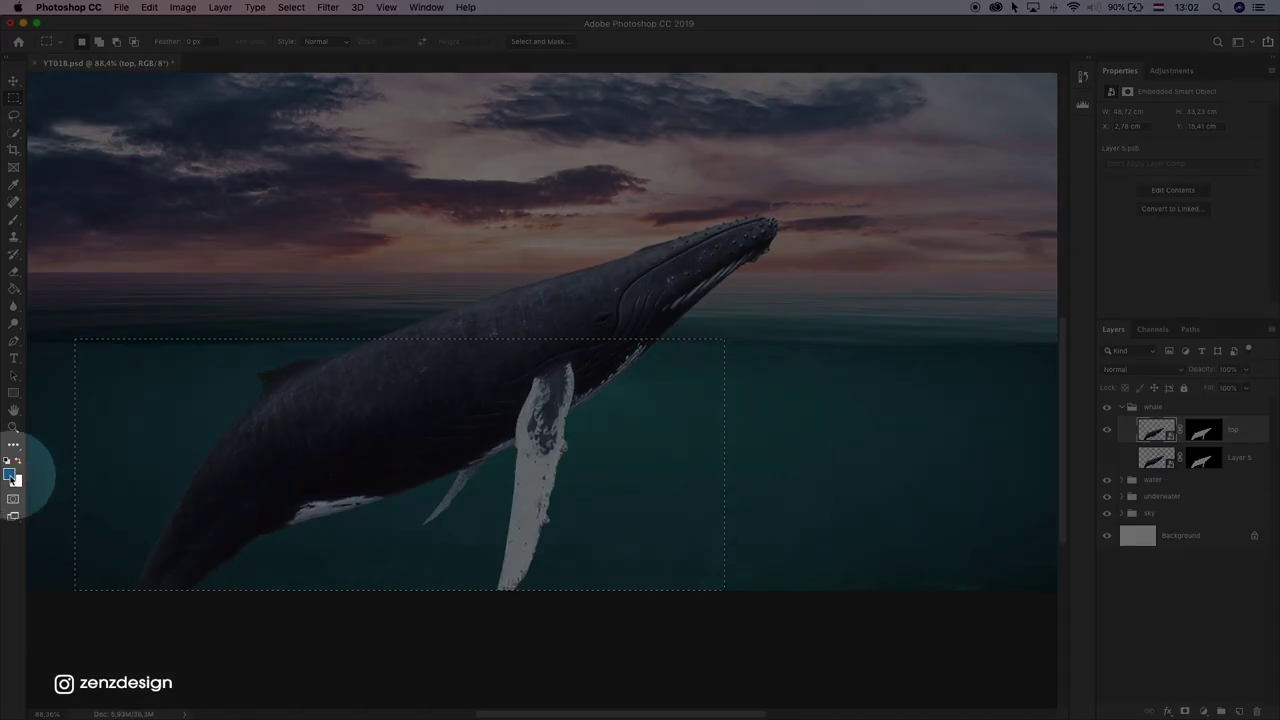
{"action": "key", "text": "e"}
{"action": "left_click", "coordinate": [7, 461]}
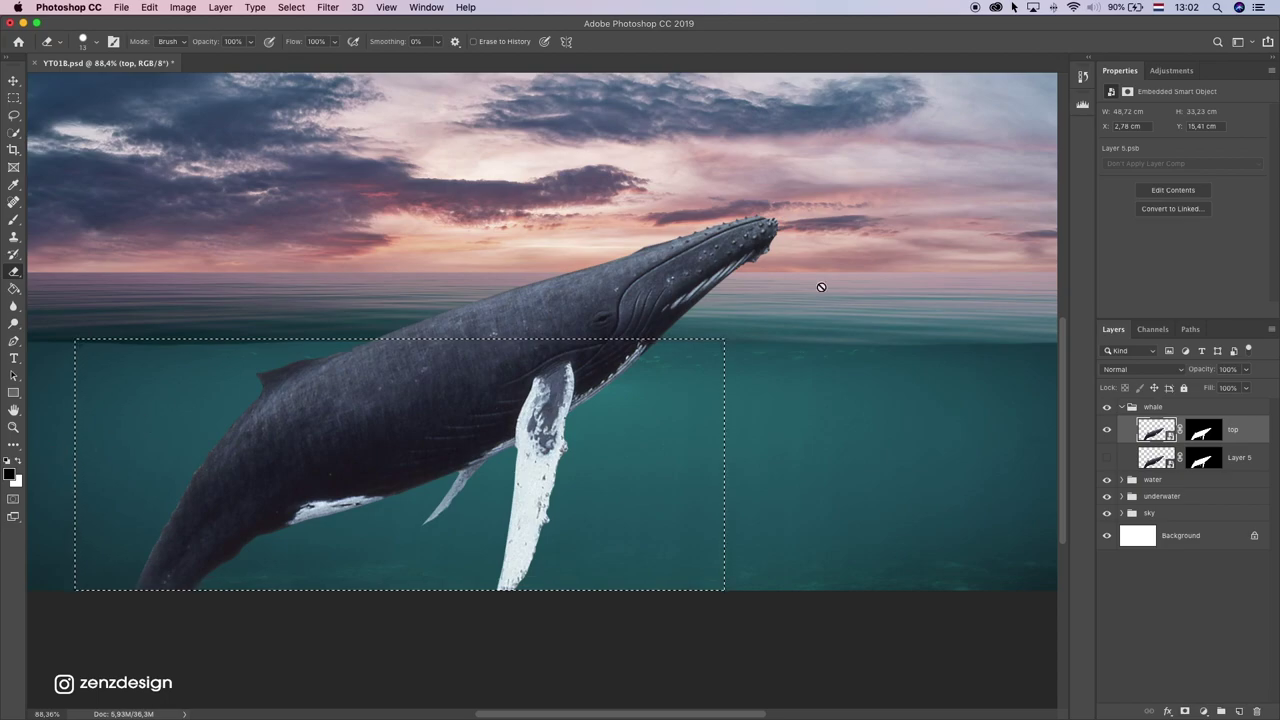
{"action": "left_click", "coordinate": [1205, 432]}
{"action": "key", "text": "x"}
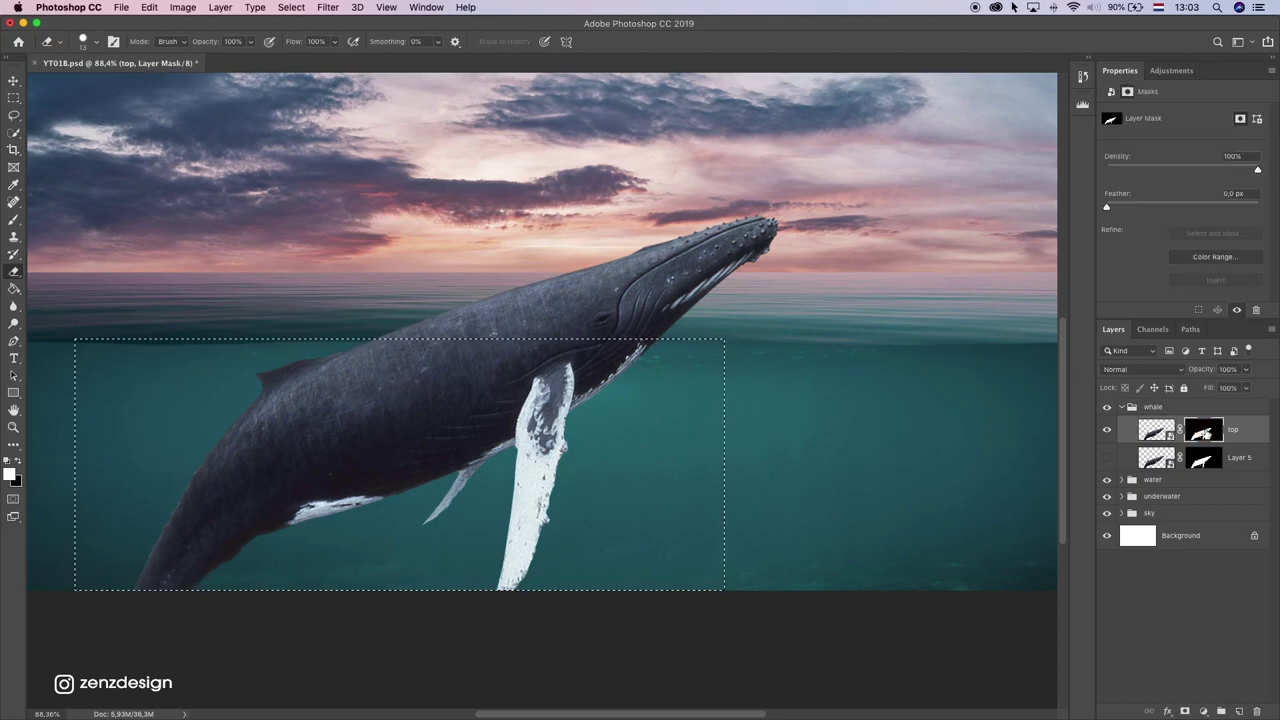
{"action": "key", "text": "BackSpace"}
{"action": "right_click", "coordinate": [506, 242]}
{"action": "left_click", "coordinate": [12, 172]}
{"action": "left_click", "coordinate": [13, 97]}
{"action": "left_click", "coordinate": [449, 247]}
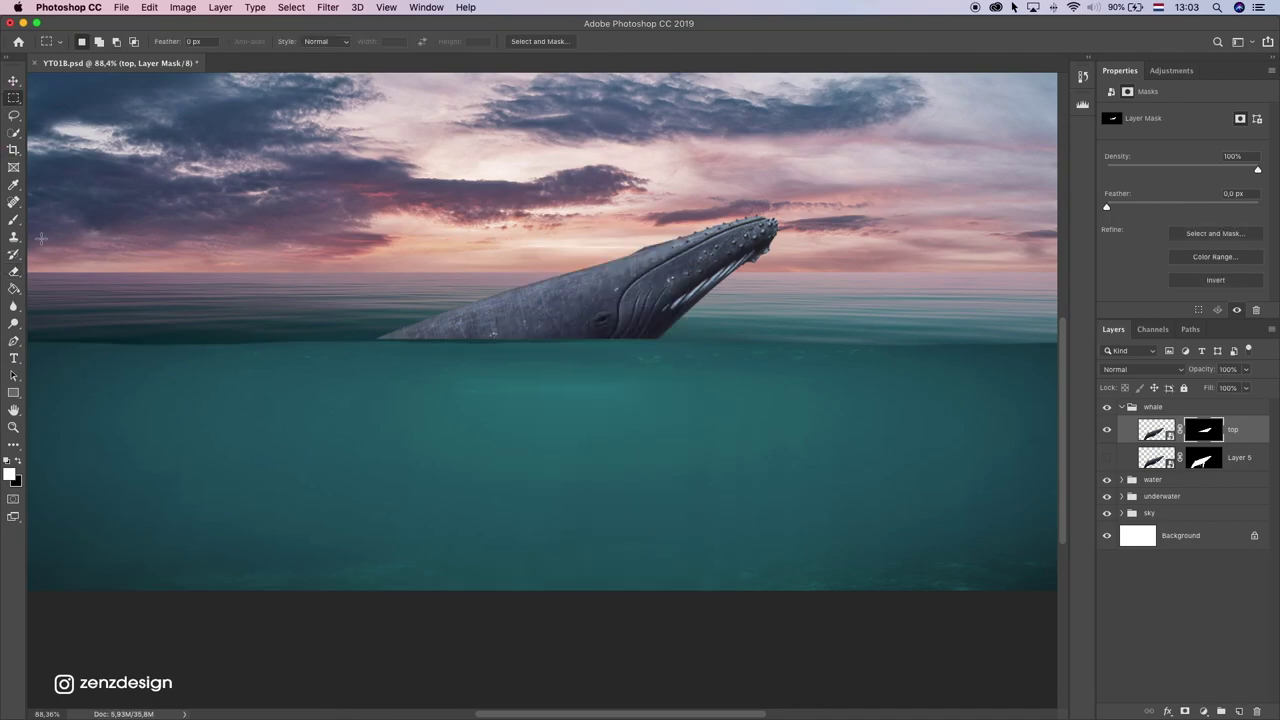
Step: Brush black on the top layer's mask along the whale's cut edge so it follows the waterline
{"action": "left_click", "coordinate": [14, 219]}
{"action": "scroll", "coordinate": [356, 361], "scroll_direction": "up", "scroll_amount": 5}
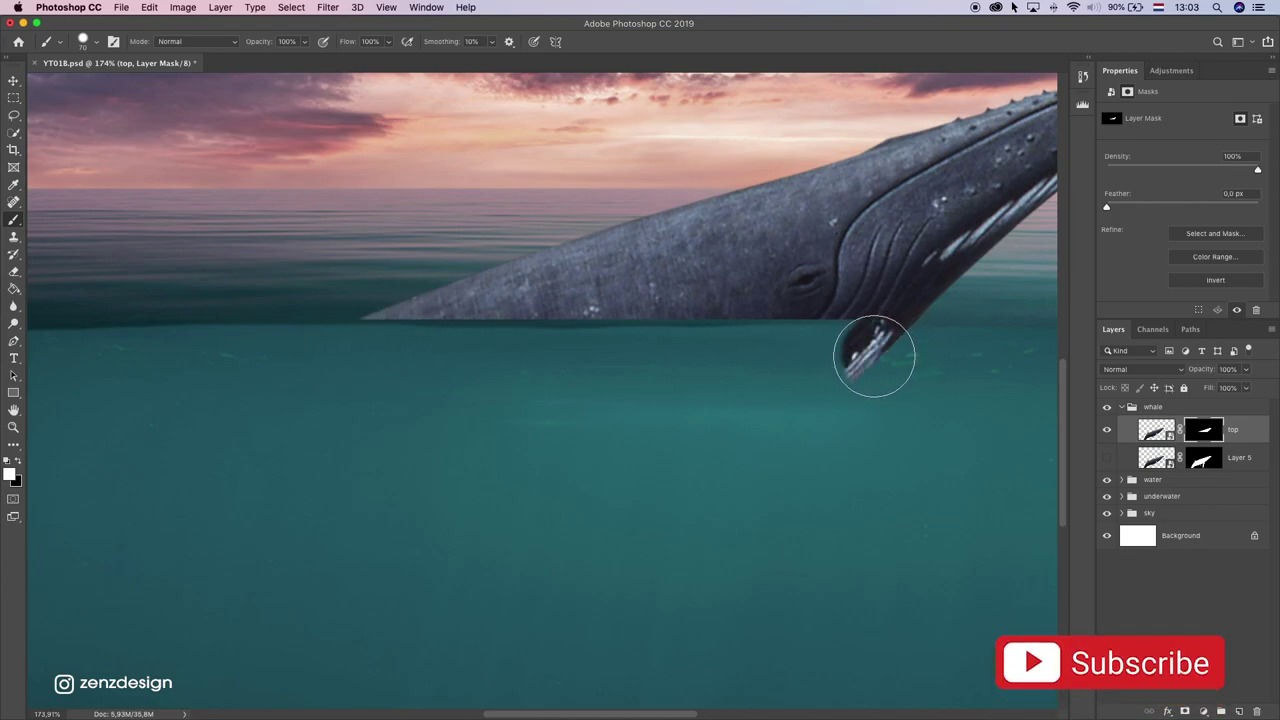
{"action": "left_click", "coordinate": [19, 463]}
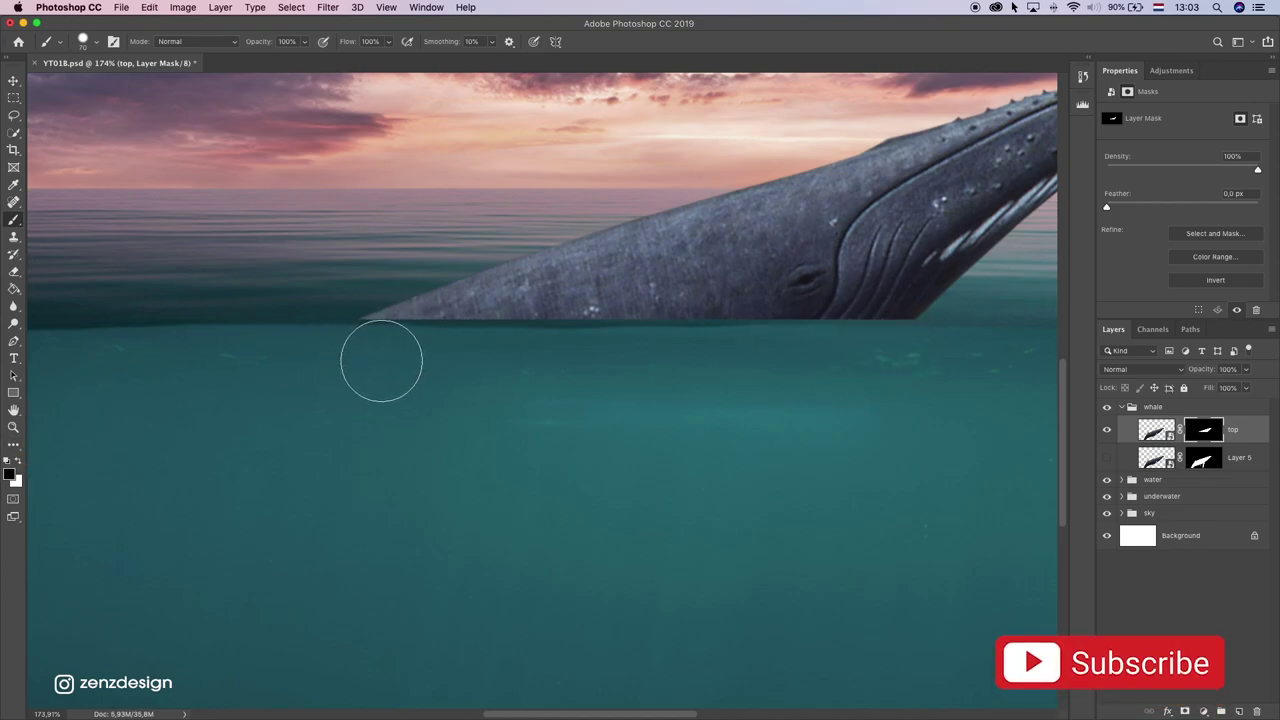
{"action": "left_click_drag", "start_coordinate": [463, 354], "coordinate": [346, 346]}
{"action": "mouse_move", "coordinate": [459, 357]}
{"action": "left_mouse_down"}
{"action": "mouse_move", "coordinate": [829, 352]}
{"action": "mouse_move", "coordinate": [720, 320]}
{"action": "mouse_move", "coordinate": [599, 329]}
{"action": "mouse_move", "coordinate": [741, 355]}
{"action": "left_mouse_up"}
{"action": "scroll", "coordinate": [630, 364], "scroll_direction": "down", "scroll_amount": 5}
{"action": "scroll", "coordinate": [640, 436], "scroll_direction": "up", "scroll_amount": 3}
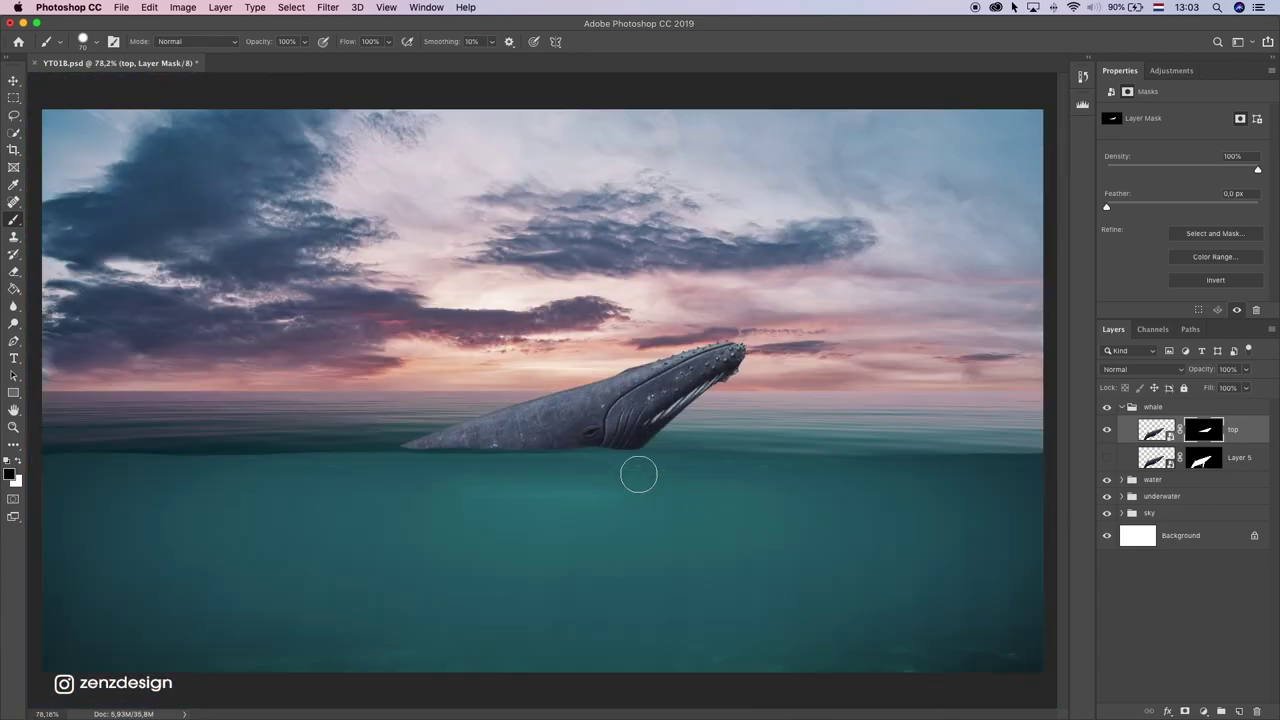
{"action": "scroll", "coordinate": [460, 474], "scroll_direction": "down", "scroll_amount": 3}
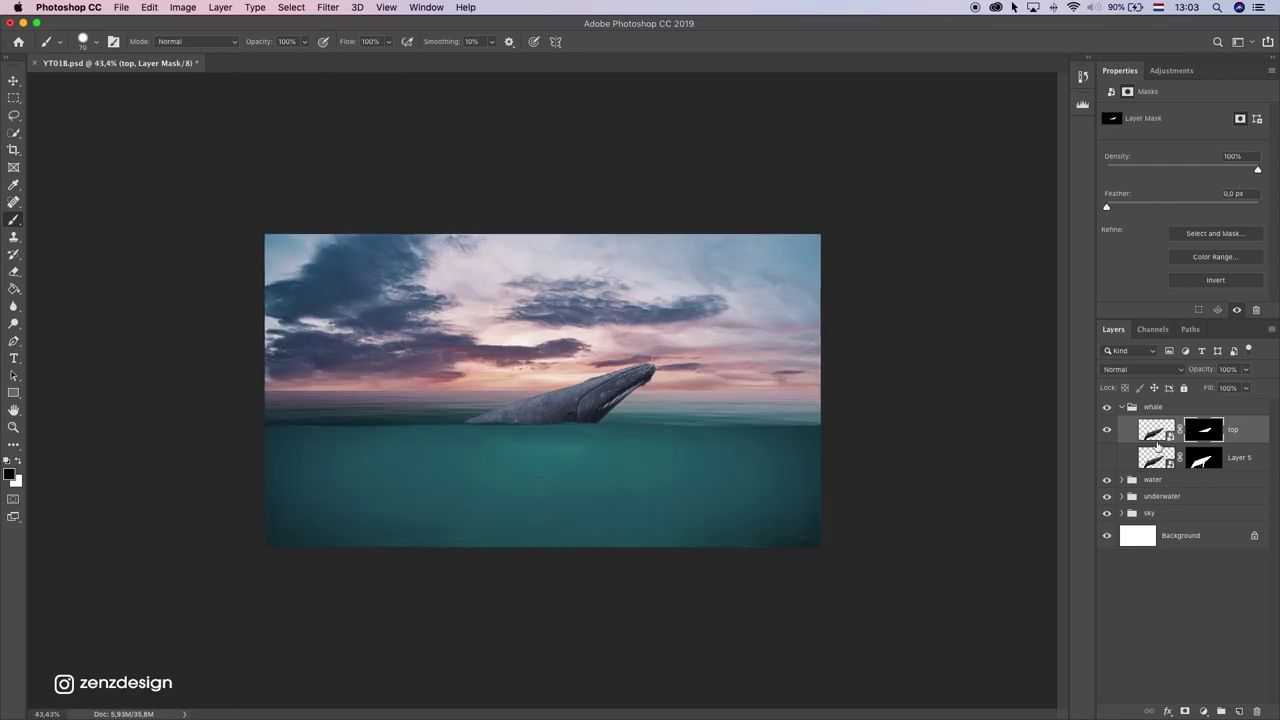
Step: Show and hide Layer 5 again to compare the full whale with its above-water part
{"action": "left_click", "coordinate": [1107, 456]}
{"action": "left_click", "coordinate": [1107, 456]}
{"action": "scroll", "coordinate": [580, 420], "scroll_direction": "up", "scroll_amount": 5}
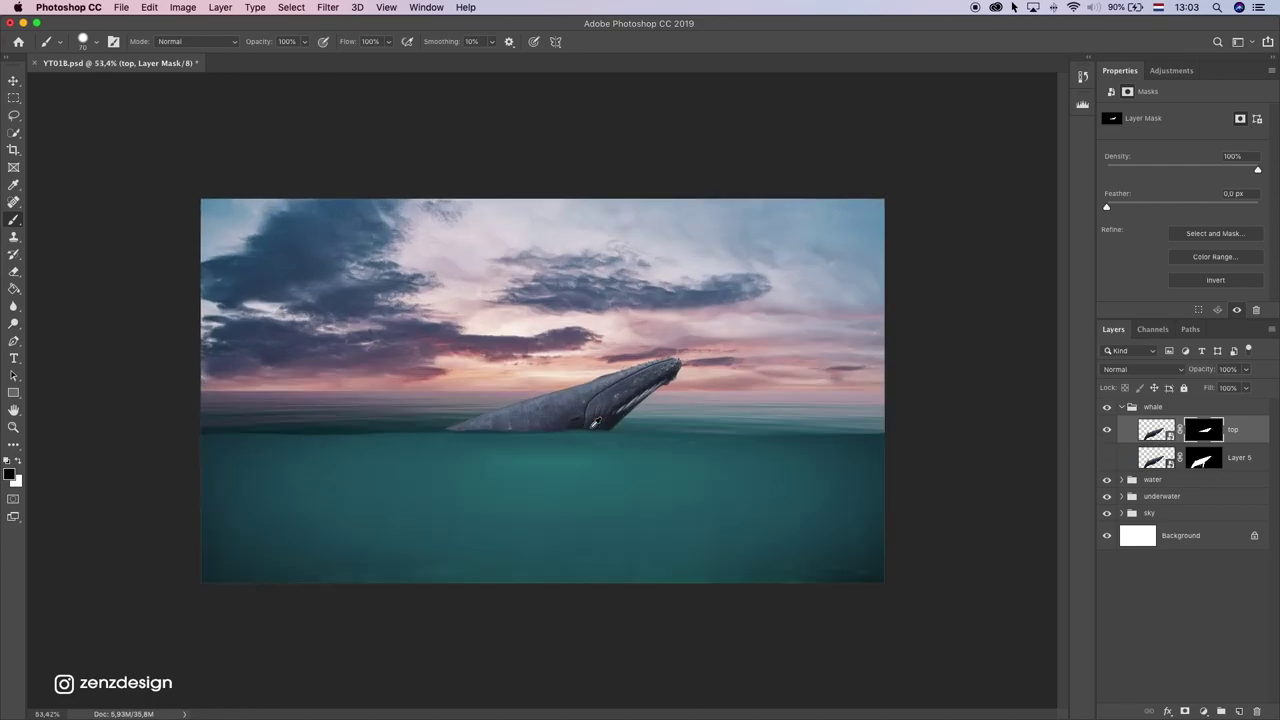
{"action": "scroll", "coordinate": [524, 410], "scroll_direction": "down", "scroll_amount": 2}
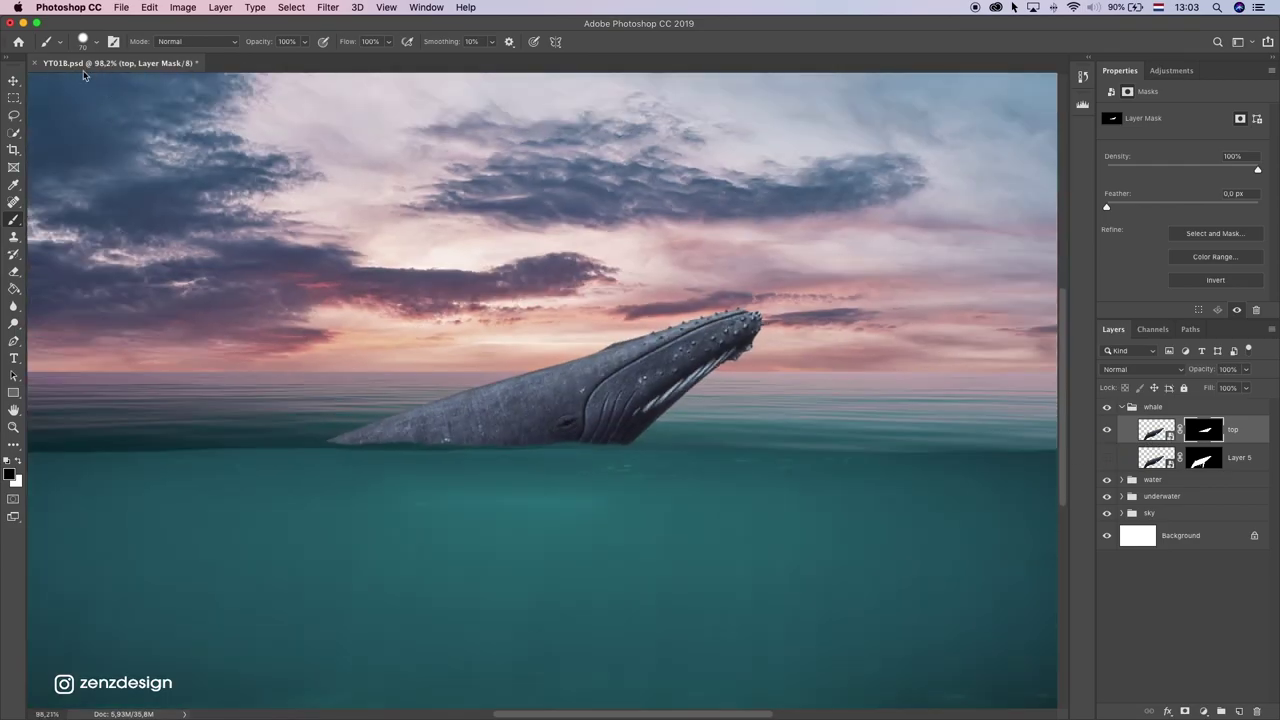
Step: Show Layer 5, select it together with top, and rotate both whales more steeply, placing them at X 5,15 cm, Y 18,41 cm
{"action": "left_click", "coordinate": [19, 79]}
{"action": "left_click_drag", "start_coordinate": [690, 330], "coordinate": [695, 395]}
{"action": "key", "text": "super+z"}
{"action": "left_click", "coordinate": [1107, 457]}
{"action": "left_click", "coordinate": [1238, 463], "text": "shift"}
{"action": "left_click_drag", "start_coordinate": [762, 374], "coordinate": [755, 423]}
{"action": "key", "text": "super+t"}
{"action": "key", "text": "super+t"}
{"action": "left_click_drag", "start_coordinate": [828, 387], "coordinate": [617, 433]}
{"action": "left_click_drag", "start_coordinate": [783, 383], "coordinate": [871, 455]}
{"action": "left_click_drag", "start_coordinate": [640, 473], "coordinate": [625, 440]}
{"action": "key", "text": "Return"}
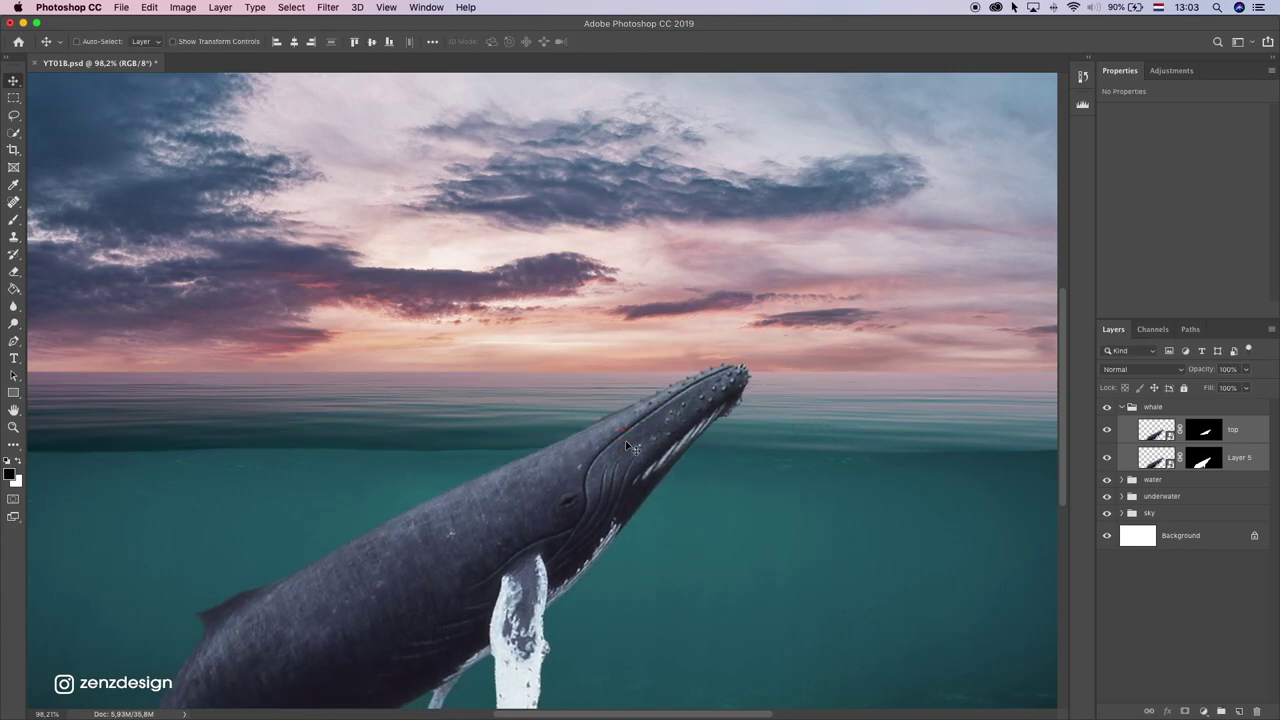
Step: Fill a rectangular area below the waterline with black on the top layer's mask, hide Layer 5 and deselect
{"action": "left_click", "coordinate": [1203, 432]}
{"action": "key", "text": "super+0"}
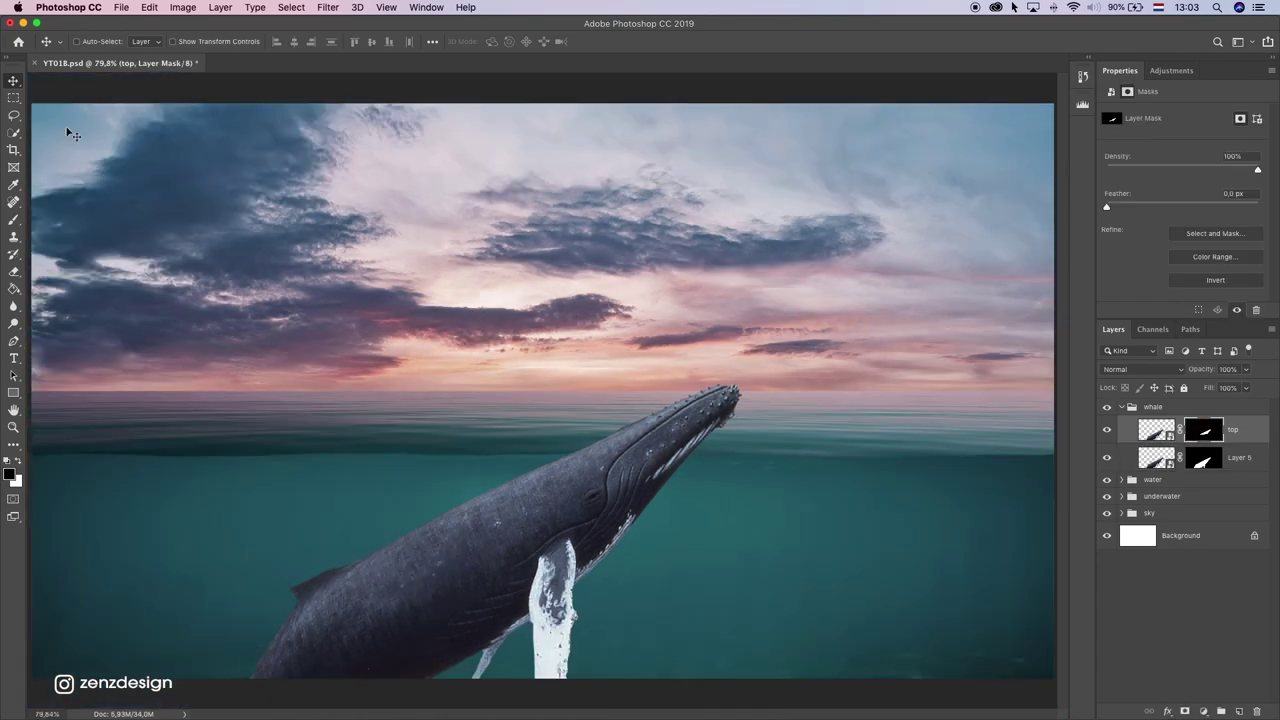
{"action": "left_click", "coordinate": [14, 97]}
{"action": "left_click_drag", "start_coordinate": [216, 695], "coordinate": [843, 460]}
{"action": "key", "text": "x"}
{"action": "key", "text": "BackSpace"}
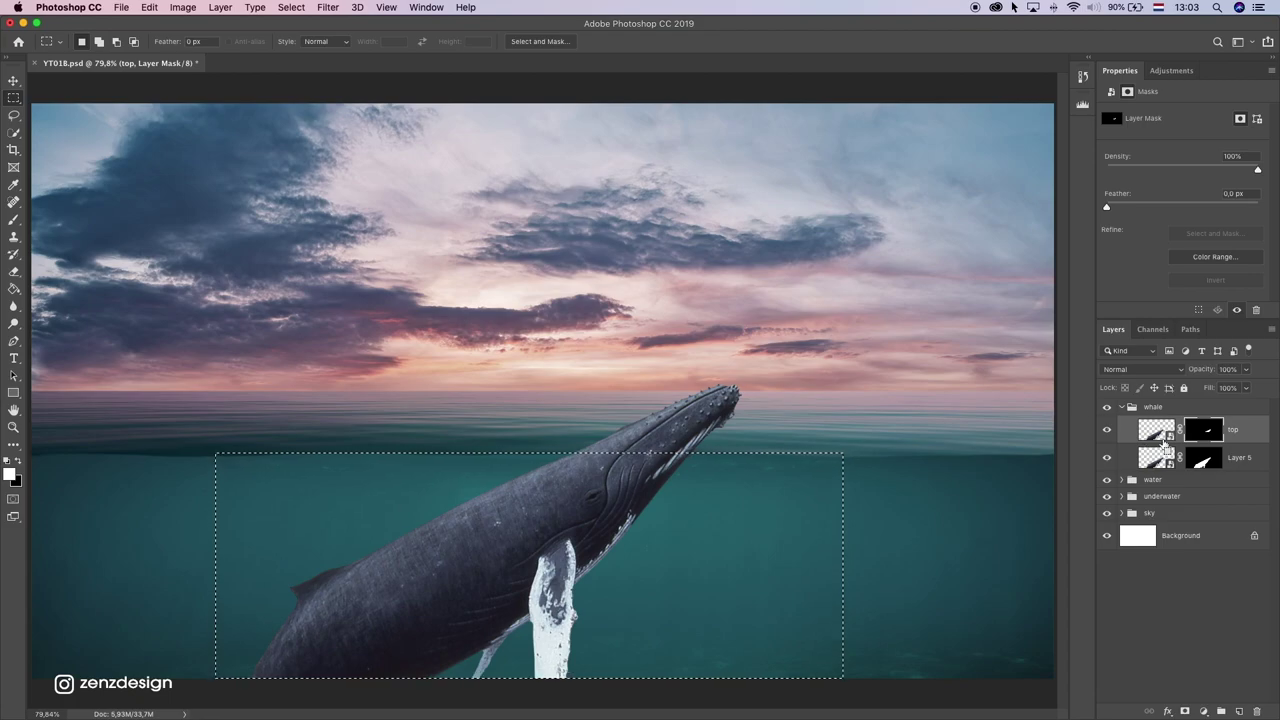
{"action": "left_click", "coordinate": [1106, 457]}
{"action": "right_click", "coordinate": [621, 434]}
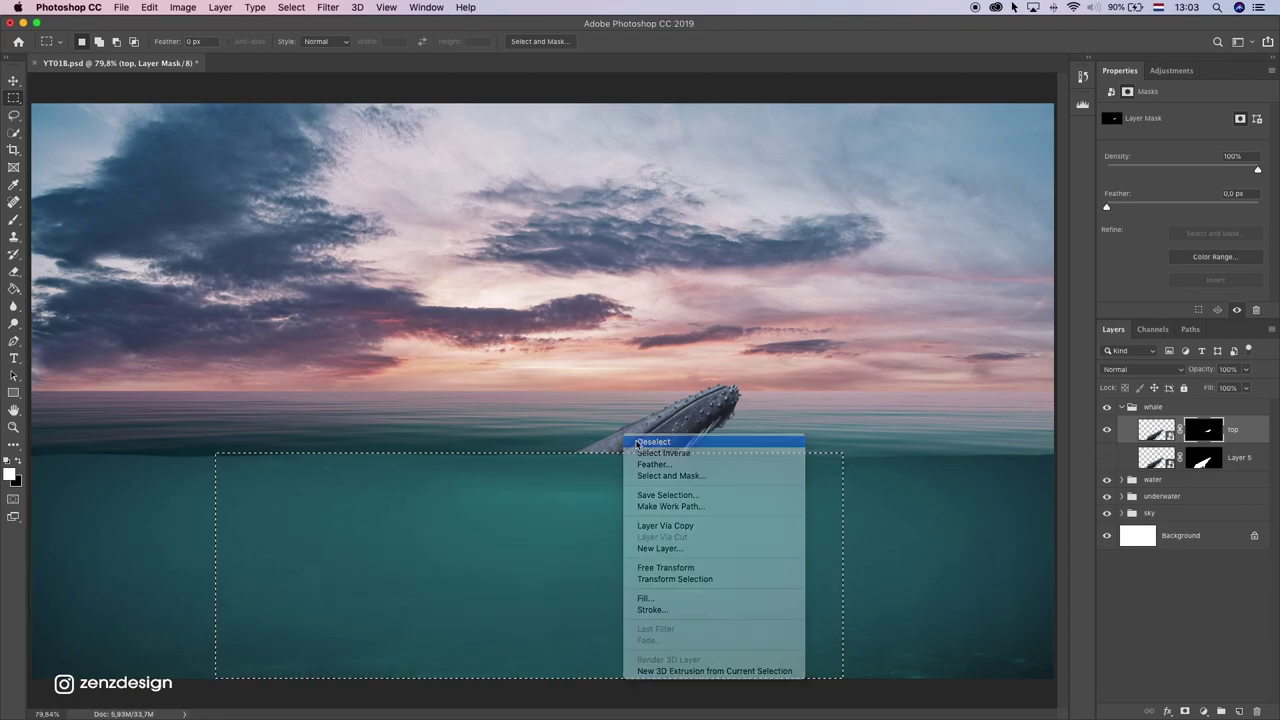
{"action": "left_click", "coordinate": [644, 443]}
Step: Paint black with a 70 px brush on the top layer's mask, trimming the head's lower edge along the waterline
{"action": "scroll", "coordinate": [644, 441], "scroll_direction": "up", "scroll_amount": 2}
{"action": "scroll", "coordinate": [644, 443], "scroll_direction": "up", "scroll_amount": 2}
{"action": "key", "text": "b"}
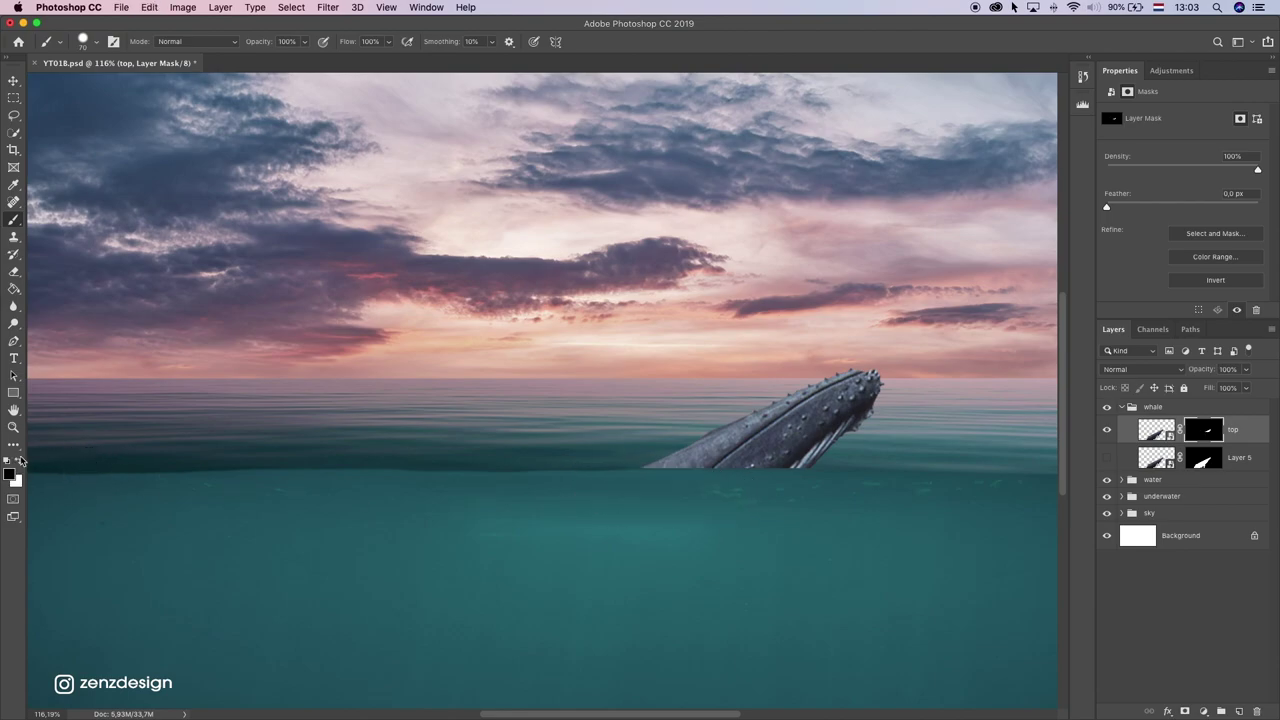
{"action": "left_click", "coordinate": [88, 38]}
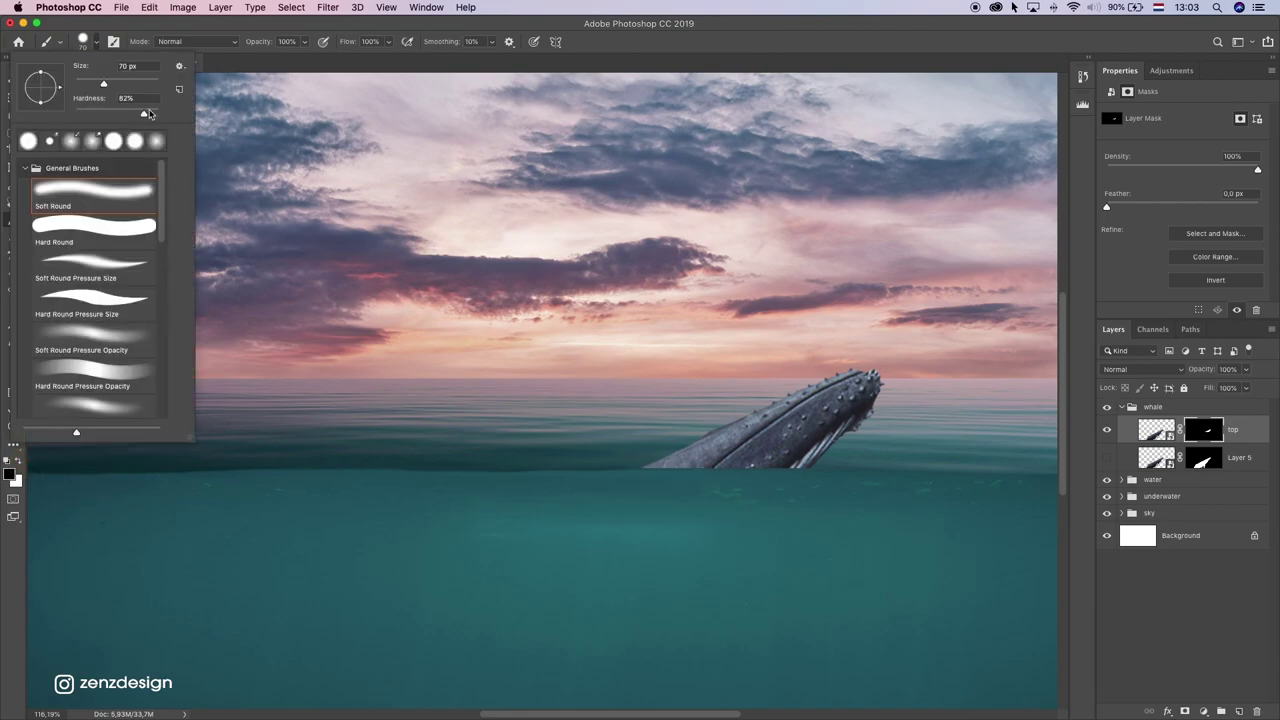
{"action": "left_click", "coordinate": [651, 494]}
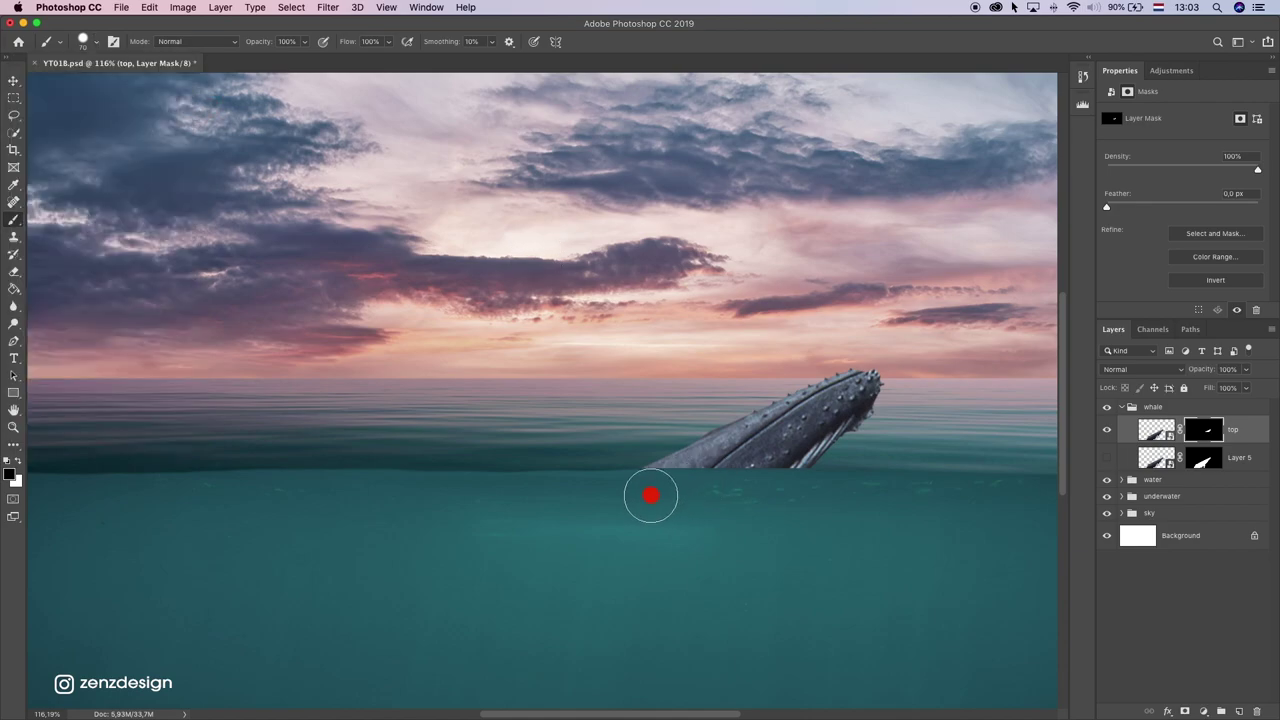
{"action": "mouse_move", "coordinate": [669, 491]}
{"action": "left_mouse_down"}
{"action": "mouse_move", "coordinate": [823, 485]}
{"action": "mouse_move", "coordinate": [610, 478]}
{"action": "left_mouse_up"}
{"action": "key", "text": "super+z"}
{"action": "mouse_move", "coordinate": [721, 496]}
{"action": "left_mouse_down"}
{"action": "mouse_move", "coordinate": [694, 481]}
{"action": "mouse_move", "coordinate": [616, 489]}
{"action": "left_mouse_up"}
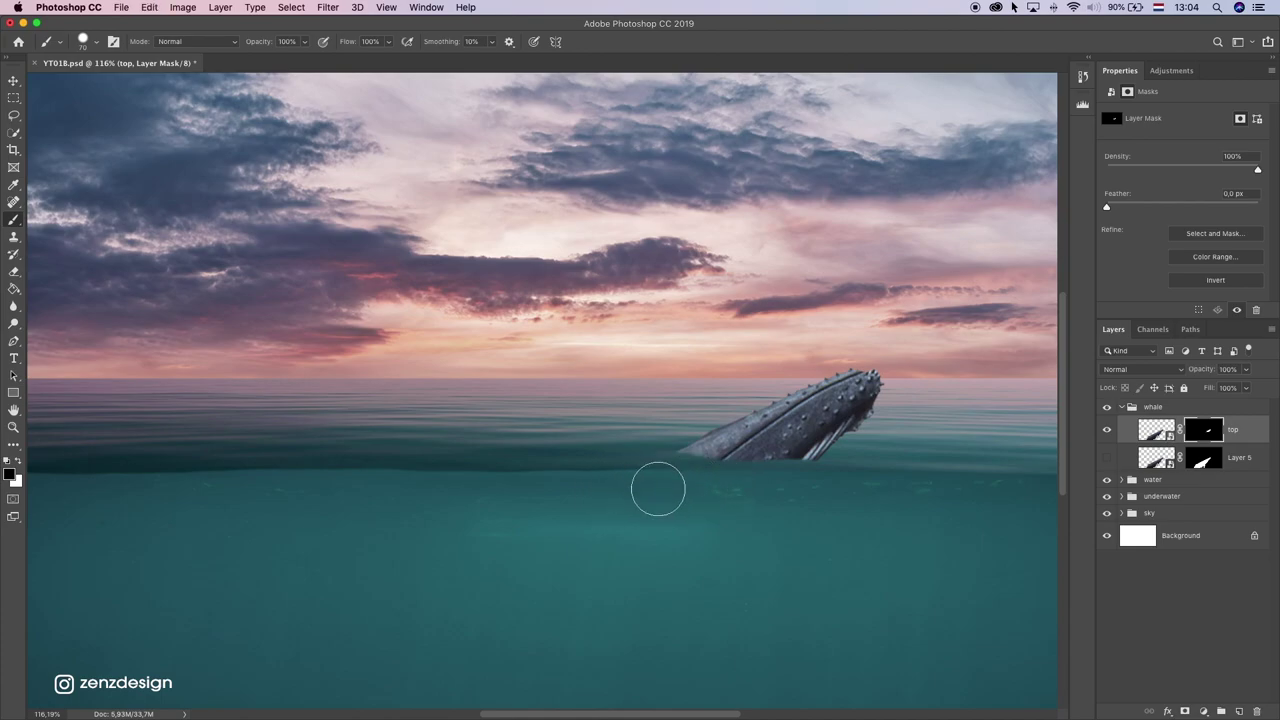
{"action": "mouse_move", "coordinate": [715, 486]}
{"action": "left_mouse_down"}
{"action": "mouse_move", "coordinate": [729, 486]}
{"action": "mouse_move", "coordinate": [624, 497]}
{"action": "left_mouse_up"}
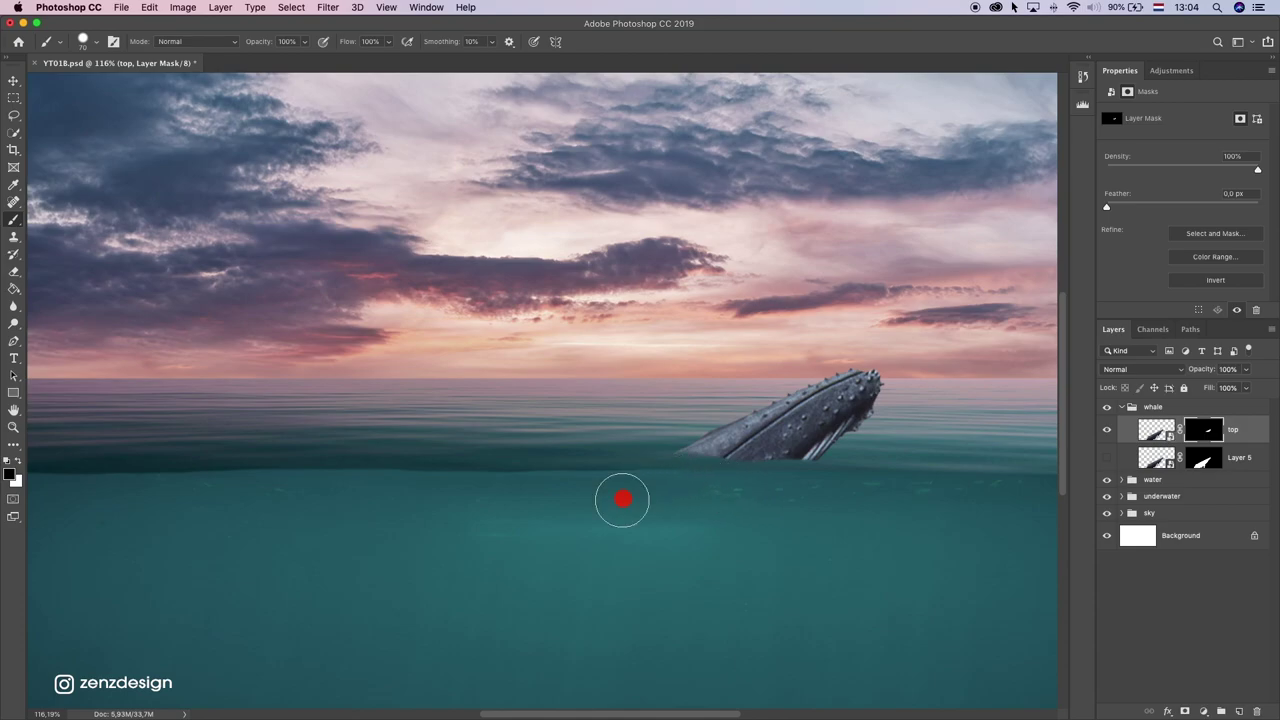
Step: Show Layer 5, hide top, and mask out a rectangular area of Layer 5 covering the whale's head above the waterline, then deselect
{"action": "left_click", "coordinate": [1128, 452]}
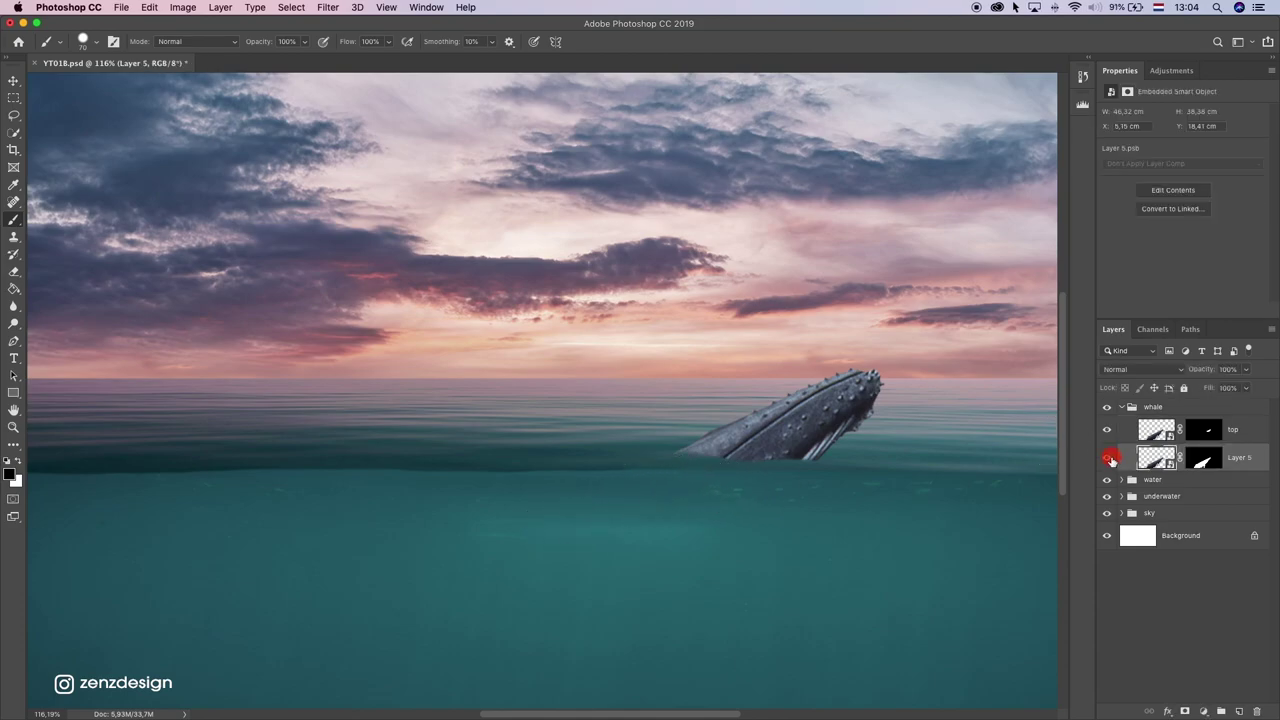
{"action": "left_click", "coordinate": [1107, 457]}
{"action": "left_click", "coordinate": [1113, 430]}
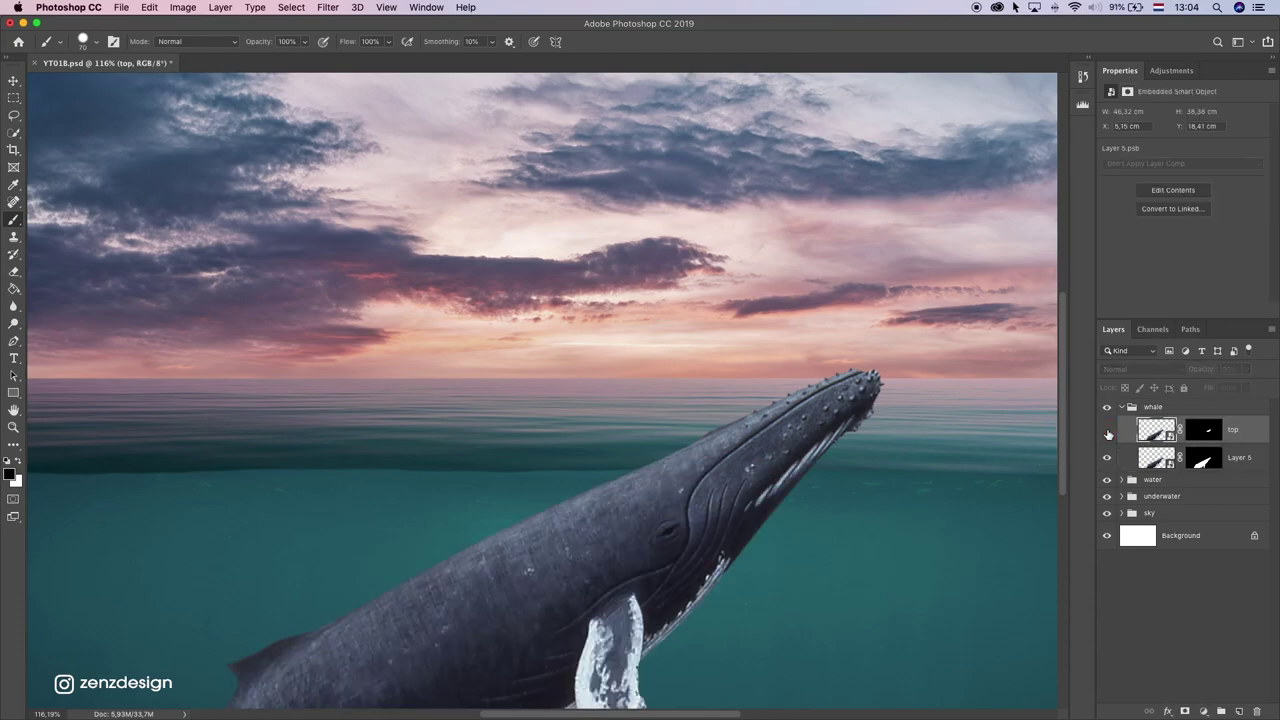
{"action": "left_click", "coordinate": [1217, 461]}
{"action": "key", "text": "super+0"}
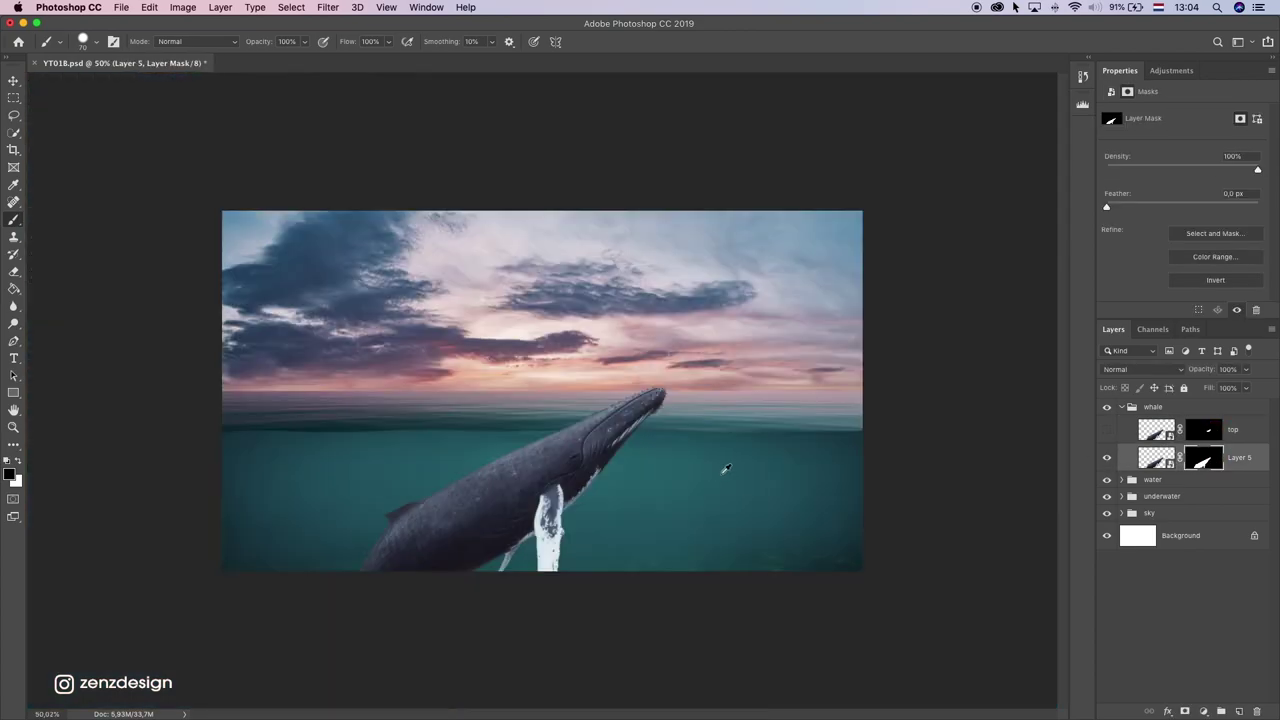
{"action": "key", "text": "m"}
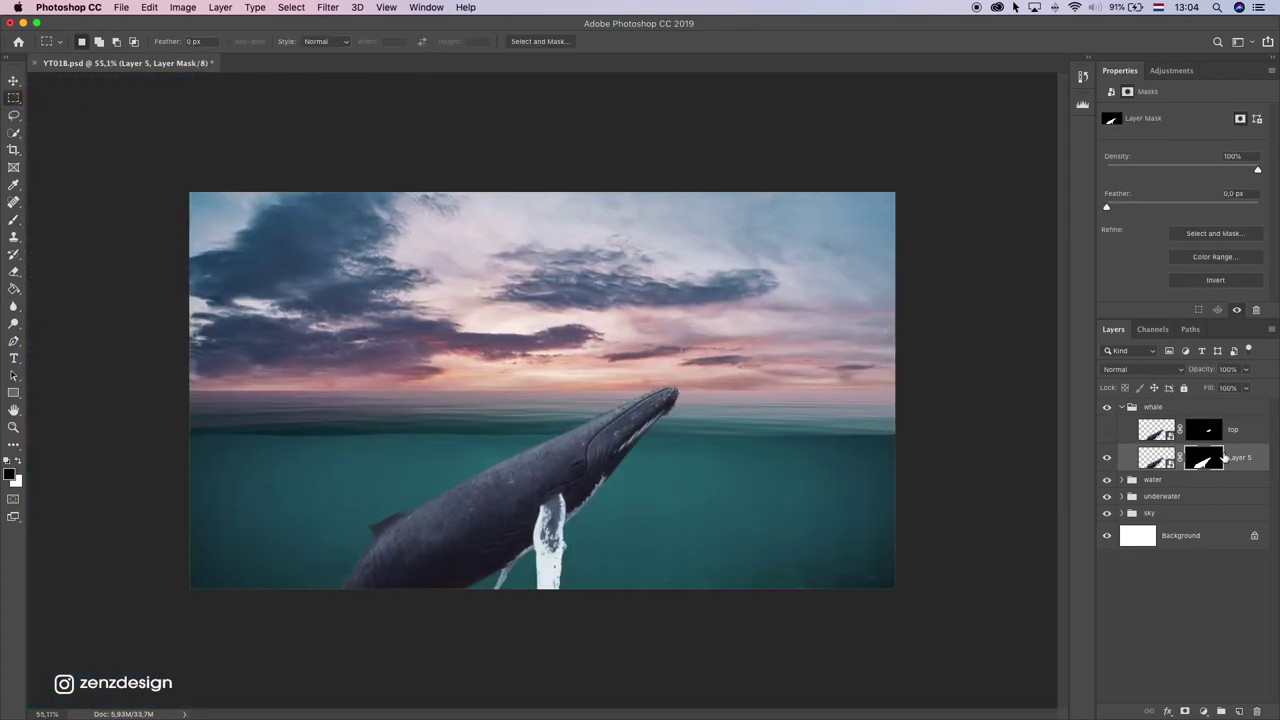
{"action": "left_click_drag", "start_coordinate": [526, 350], "coordinate": [743, 426]}
{"action": "scroll", "coordinate": [639, 403], "scroll_direction": "up", "scroll_amount": 5}
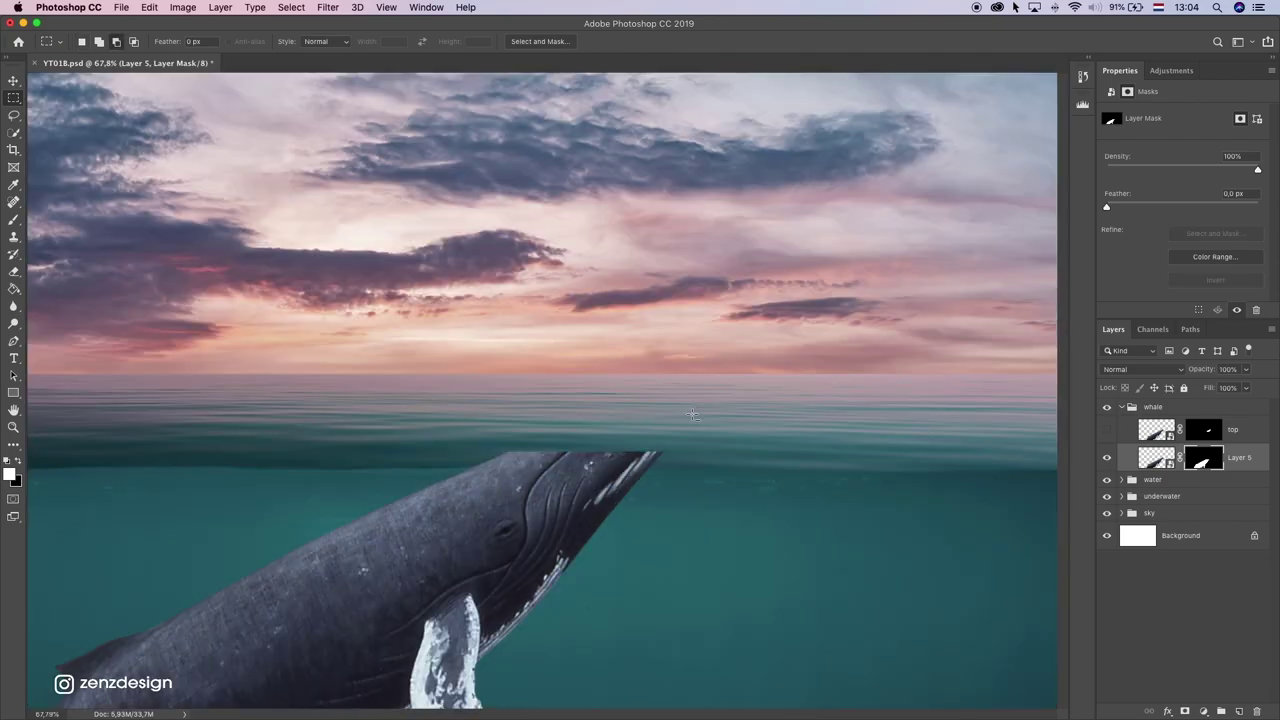
{"action": "right_click", "coordinate": [392, 337]}
{"action": "left_click", "coordinate": [405, 343]}
Step: Lower Layer 5's opacity to 50% and paint black on its mask, trimming the underwater whale's upper edge towards the waterline
{"action": "key", "text": "b"}
{"action": "left_click_drag", "start_coordinate": [514, 440], "coordinate": [563, 428]}
{"action": "key", "text": "super+z"}
{"action": "key", "text": "x"}
{"action": "left_click_drag", "start_coordinate": [473, 442], "coordinate": [577, 441]}
{"action": "key", "text": "super+z"}
{"action": "scroll", "coordinate": [495, 445], "scroll_direction": "up", "scroll_amount": 5}
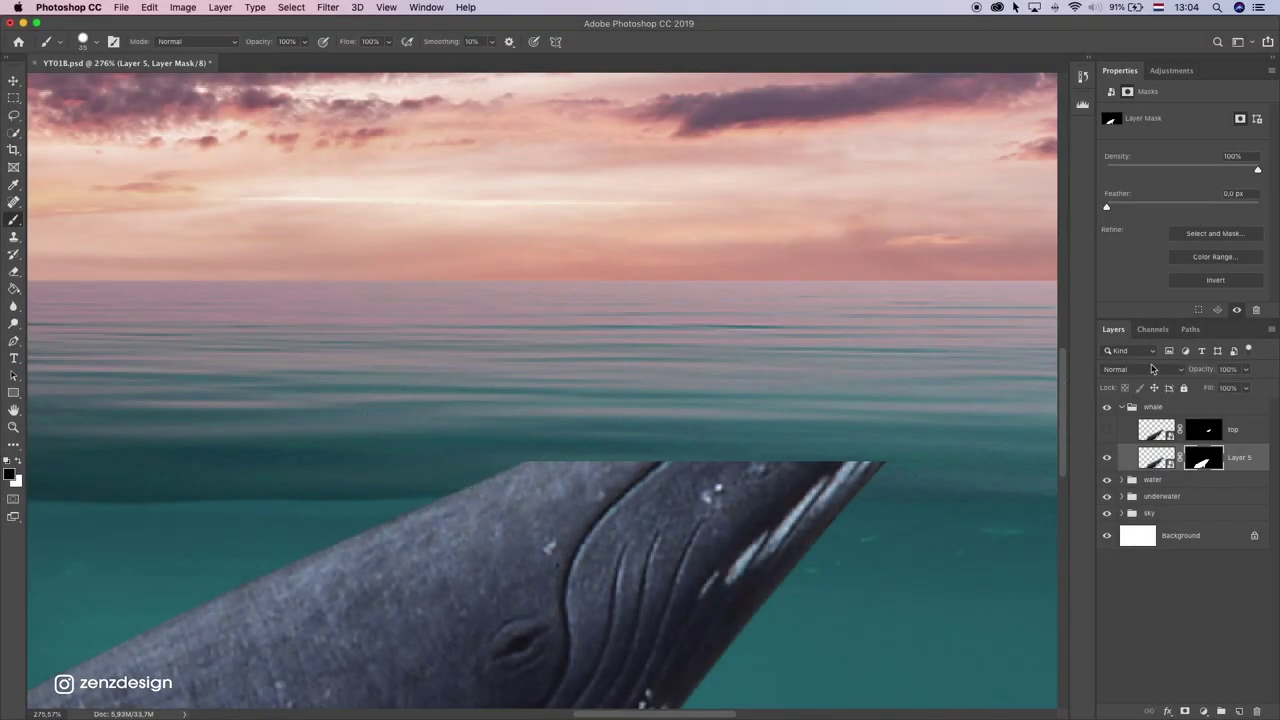
{"action": "left_click", "coordinate": [1249, 370]}
{"action": "left_click_drag", "start_coordinate": [1250, 387], "coordinate": [1220, 392]}
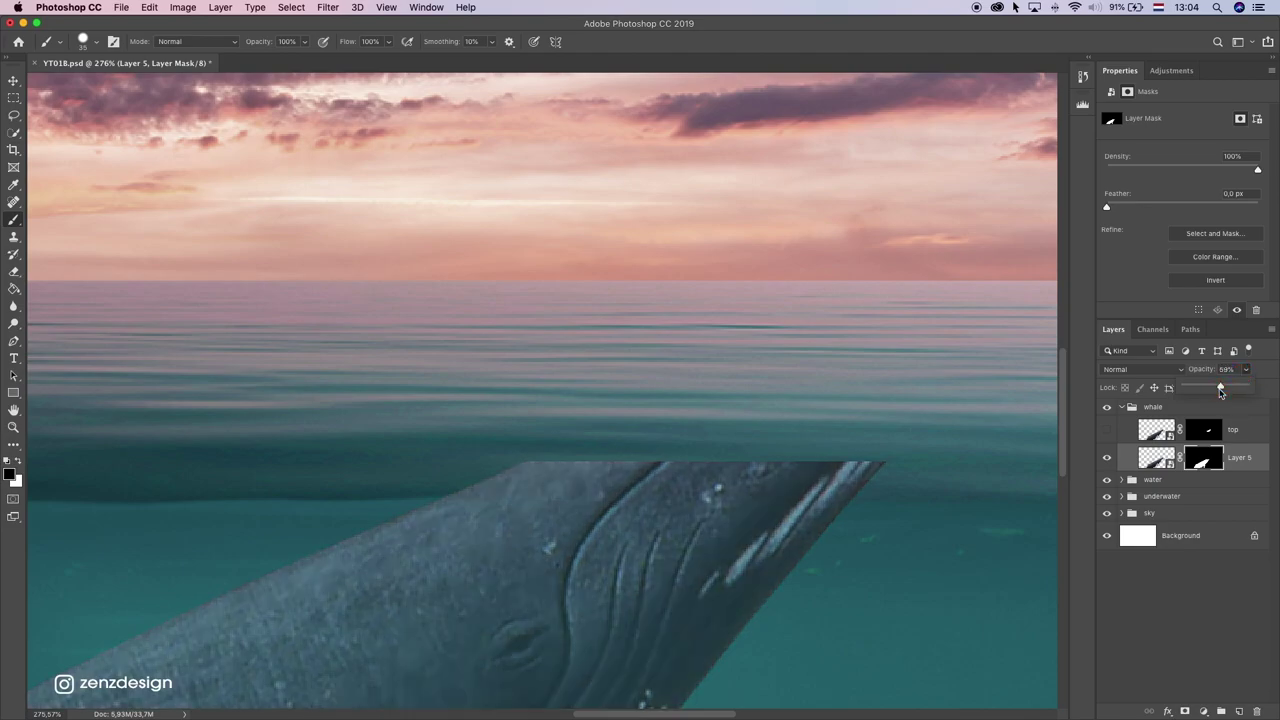
{"action": "mouse_move", "coordinate": [1009, 477]}
{"action": "left_mouse_down"}
{"action": "mouse_move", "coordinate": [843, 451]}
{"action": "mouse_move", "coordinate": [654, 449]}
{"action": "left_mouse_up"}
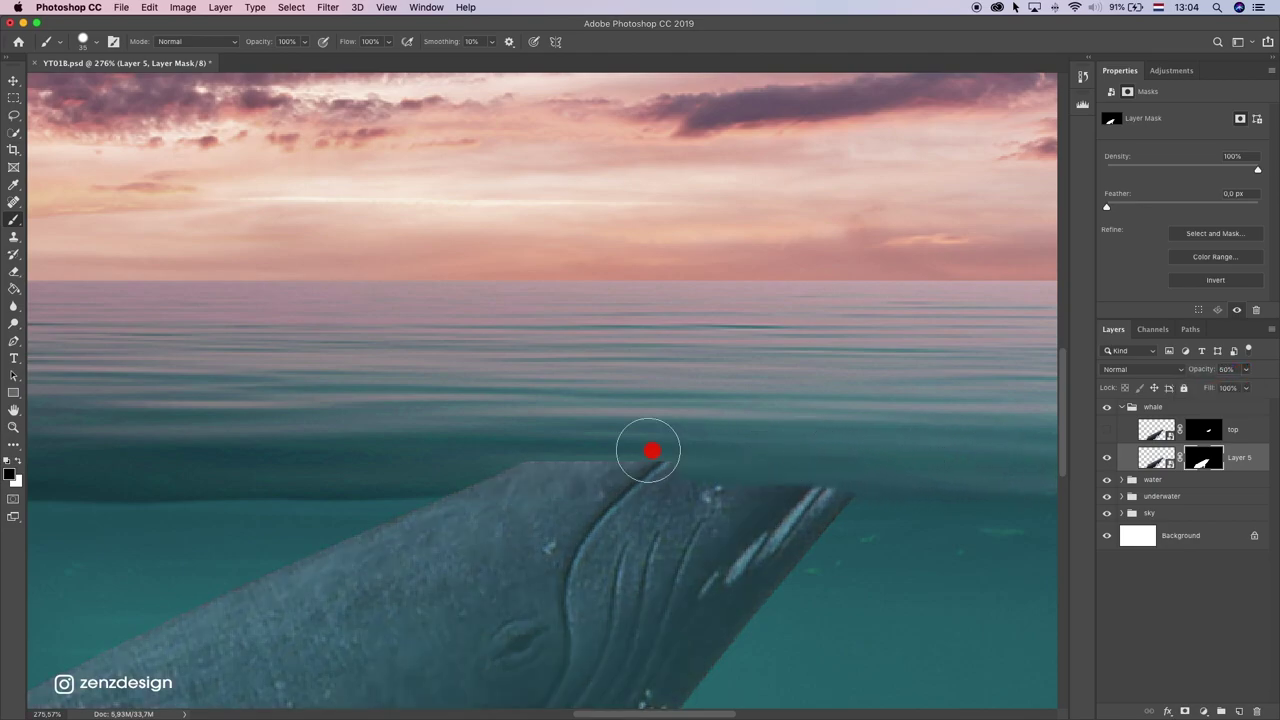
{"action": "left_click_drag", "start_coordinate": [497, 451], "coordinate": [585, 460]}
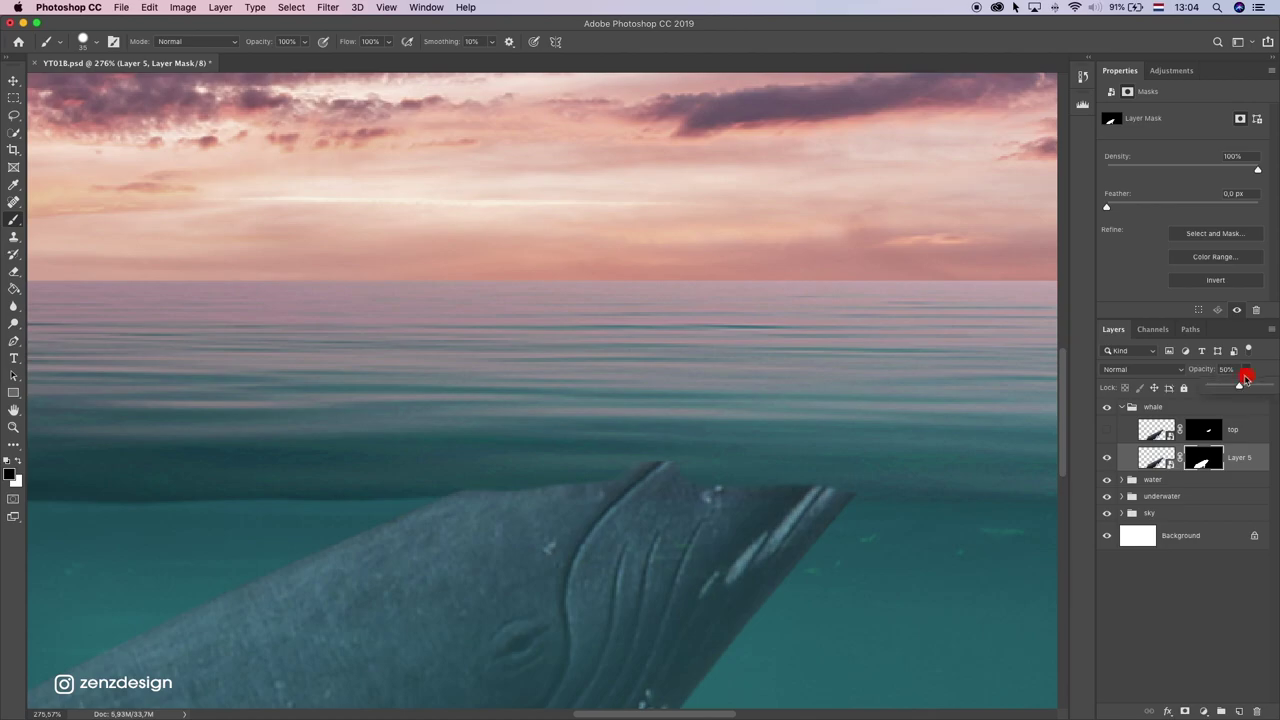
Step: Lower Layer 5's opacity to 24%, finish masking the whale above the waterline with black, and restore the opacity to 100%
{"action": "left_click_drag", "start_coordinate": [1224, 389], "coordinate": [1223, 389]}
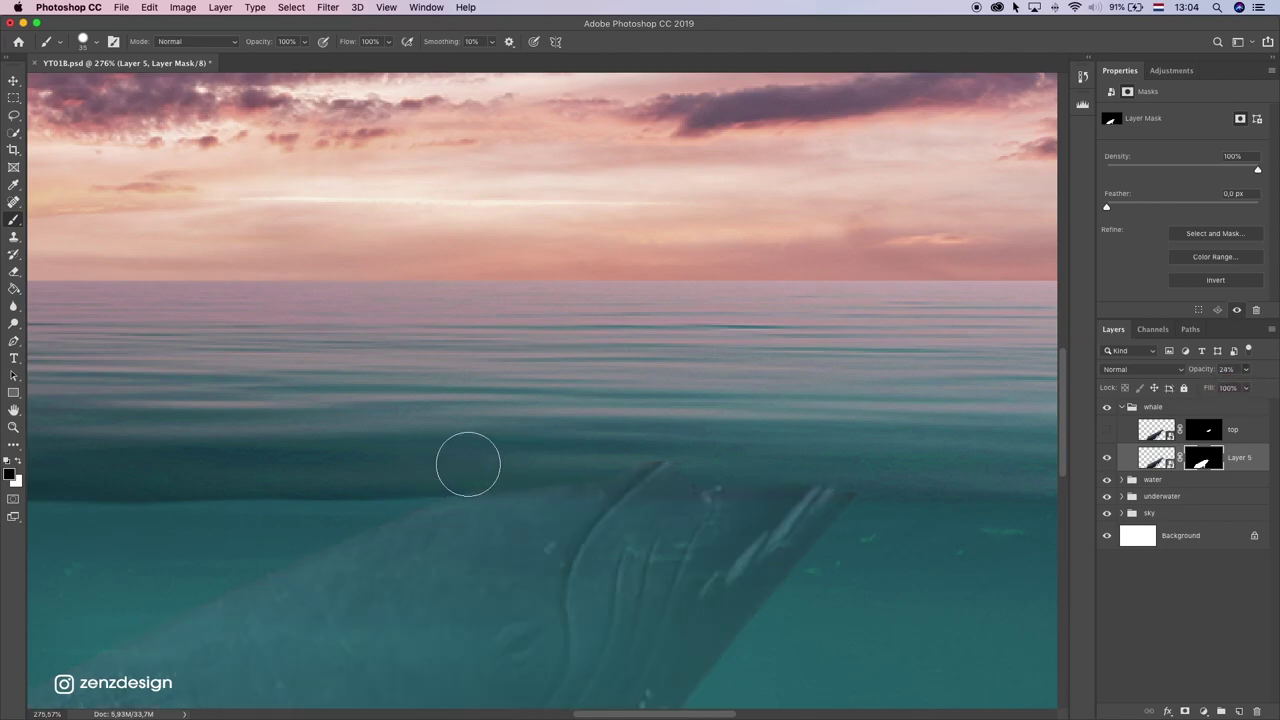
{"action": "mouse_move", "coordinate": [536, 461]}
{"action": "left_mouse_down"}
{"action": "mouse_move", "coordinate": [871, 462]}
{"action": "mouse_move", "coordinate": [855, 466]}
{"action": "mouse_move", "coordinate": [608, 461]}
{"action": "mouse_move", "coordinate": [921, 453]}
{"action": "left_mouse_up"}
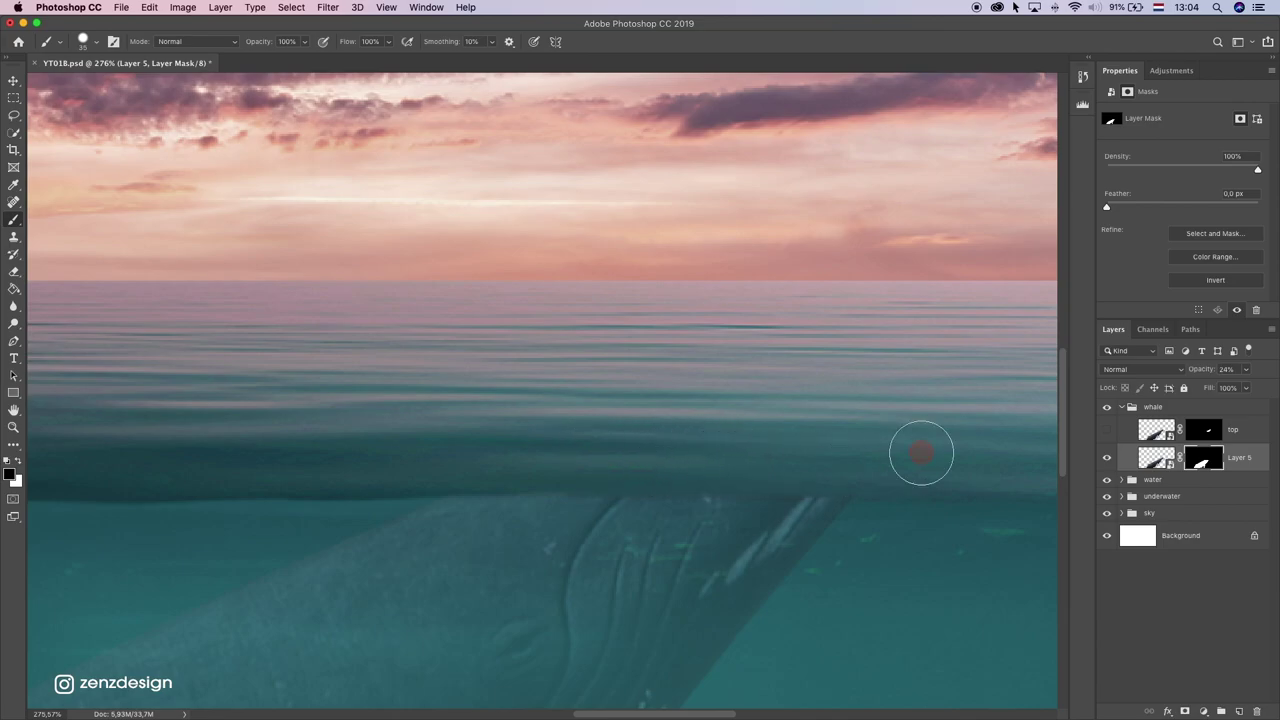
{"action": "left_click", "coordinate": [1248, 369]}
{"action": "left_click_drag", "start_coordinate": [1251, 386], "coordinate": [1272, 386]}
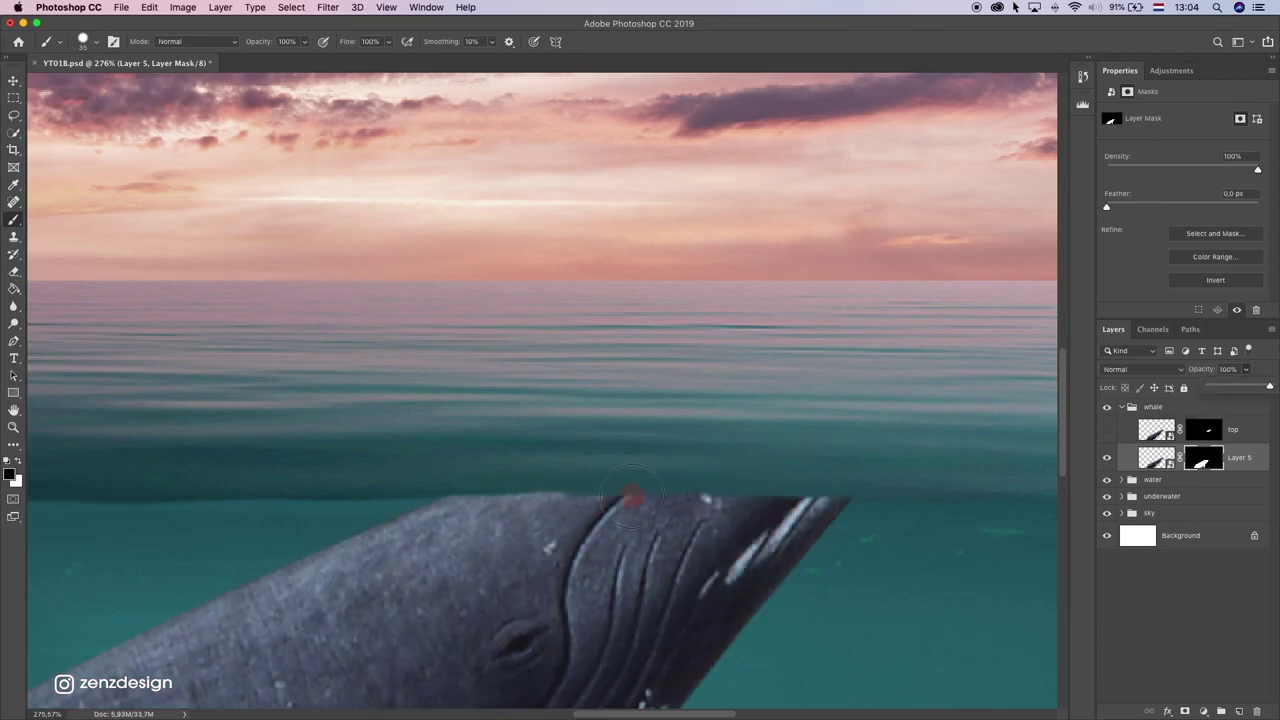
{"action": "scroll", "coordinate": [566, 472], "scroll_direction": "down", "scroll_amount": 5}
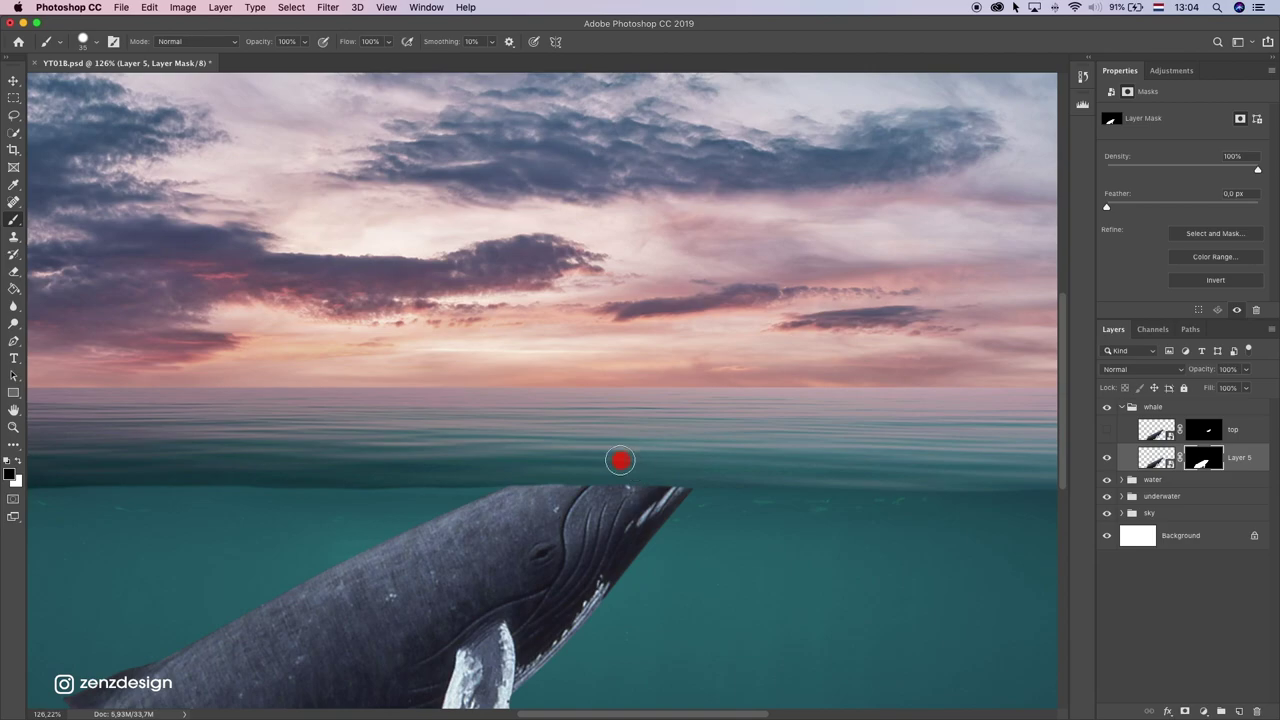
{"action": "scroll", "coordinate": [598, 470], "scroll_direction": "down", "scroll_amount": 3}
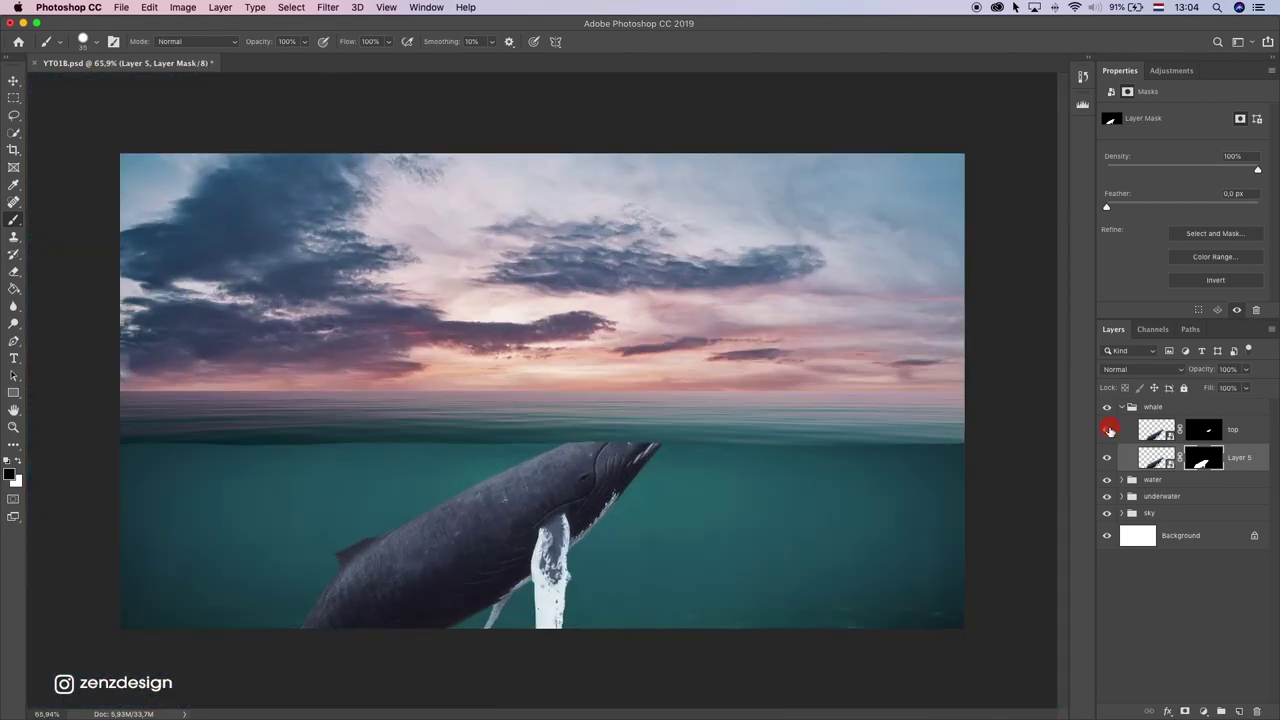
Step: Show top and paint black on its layer mask, trimming the lower edge of the whale's above-water head
{"action": "left_click", "coordinate": [1108, 429]}
{"action": "scroll", "coordinate": [616, 428], "scroll_direction": "up", "scroll_amount": 3}
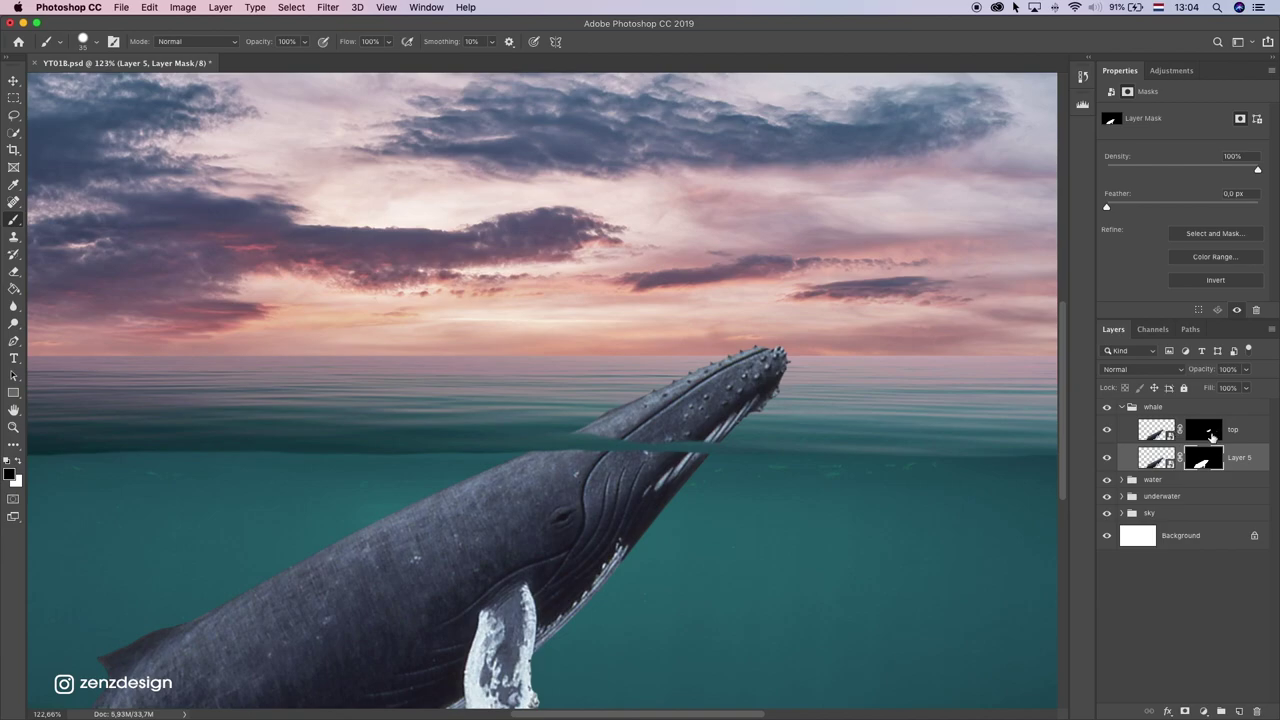
{"action": "left_click", "coordinate": [1210, 432]}
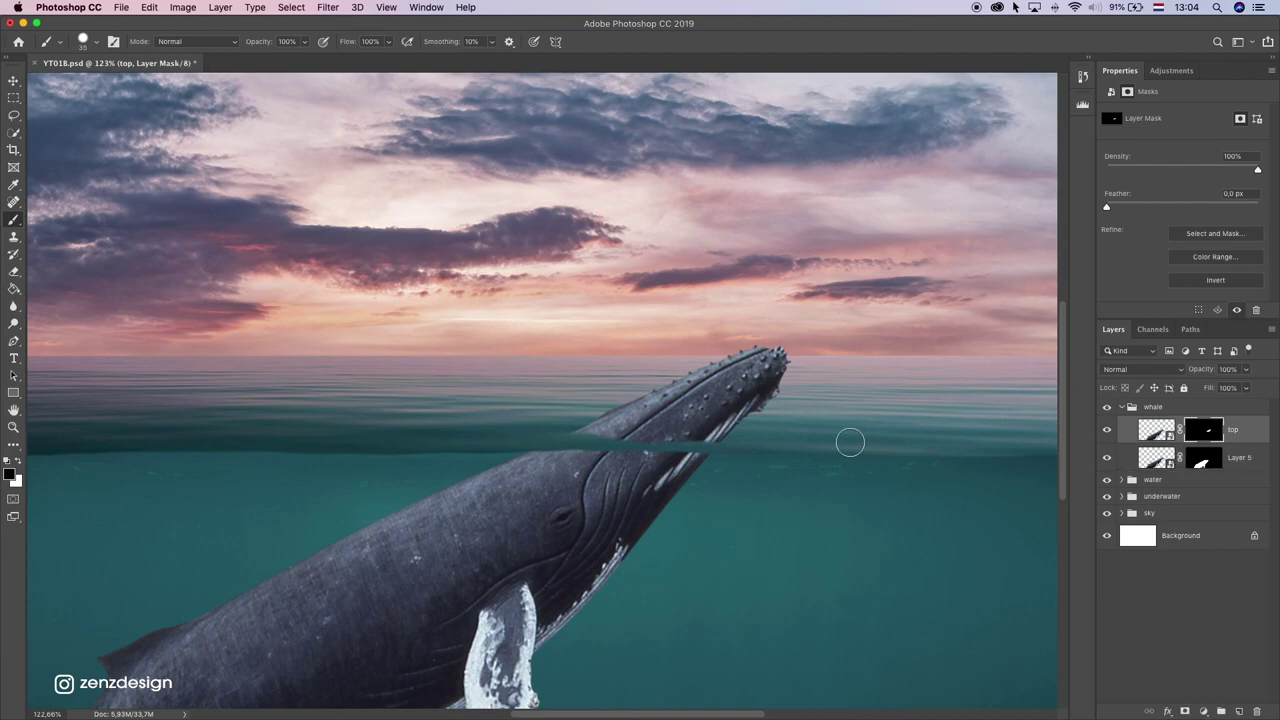
{"action": "left_click_drag", "start_coordinate": [699, 442], "coordinate": [546, 452]}
{"action": "key", "text": "super+z"}
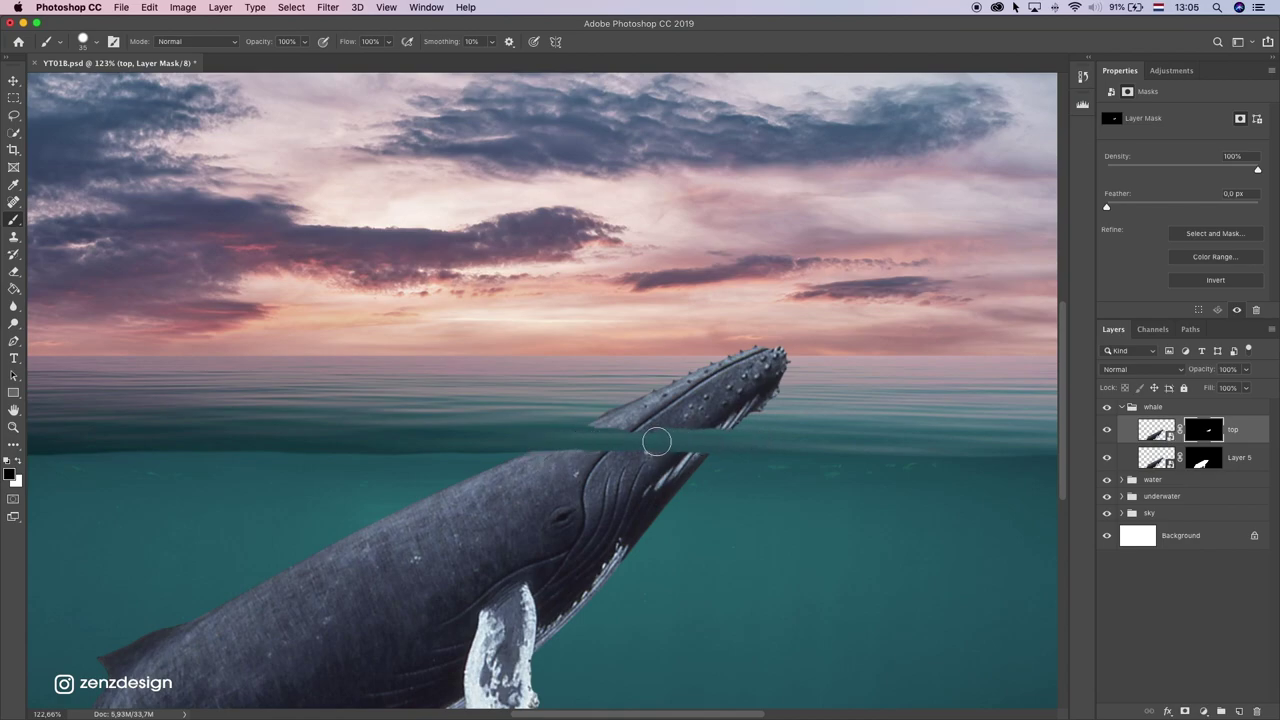
Step: Toggle the visibility of top and Layer 5 to compare the above-water and underwater whale parts
{"action": "key", "text": "super+0"}
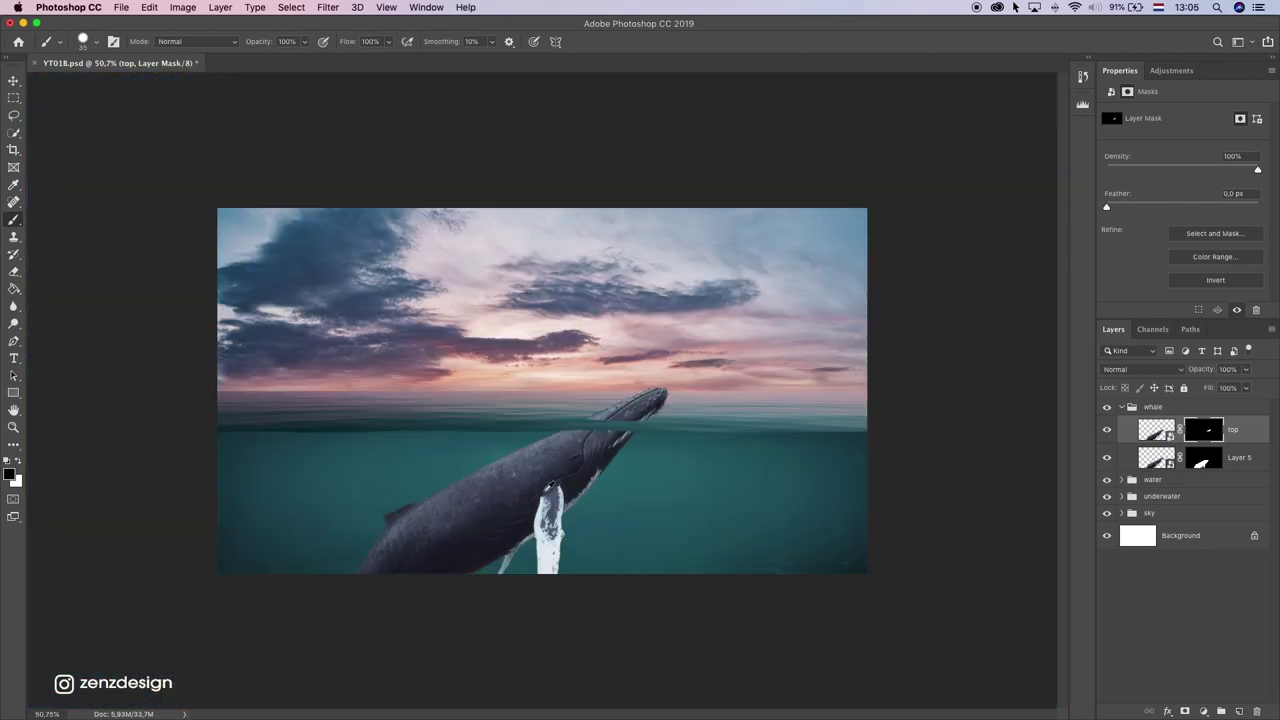
{"action": "left_click", "coordinate": [1106, 429]}
{"action": "left_click", "coordinate": [1106, 429]}
{"action": "left_click", "coordinate": [1106, 457]}
{"action": "left_click", "coordinate": [1106, 457]}
{"action": "left_click", "coordinate": [1247, 421]}
Step: Select Layer 5 and add a Color Overlay effect in its blending options
{"action": "left_click", "coordinate": [1240, 457]}
{"action": "left_click_drag", "start_coordinate": [1246, 369], "coordinate": [1261, 399]}
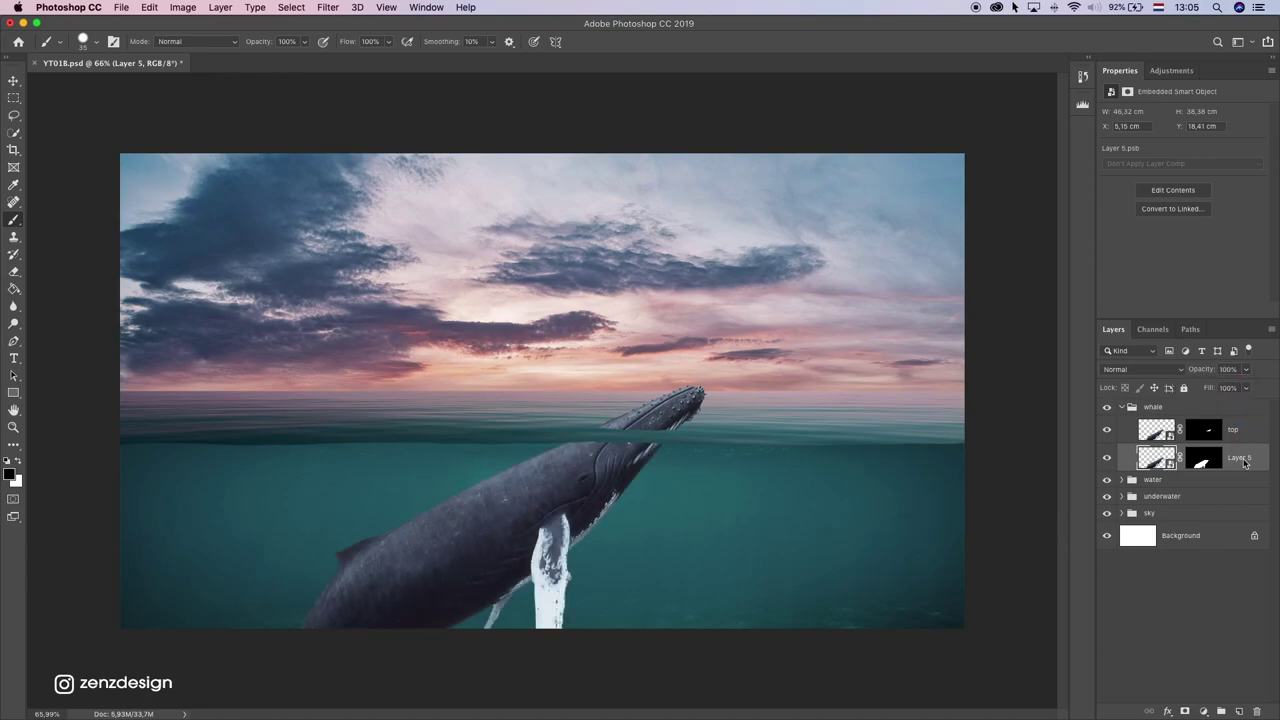
{"action": "right_click", "coordinate": [1243, 459]}
{"action": "right_click", "coordinate": [1251, 458]}
{"action": "left_click", "coordinate": [1140, 148]}
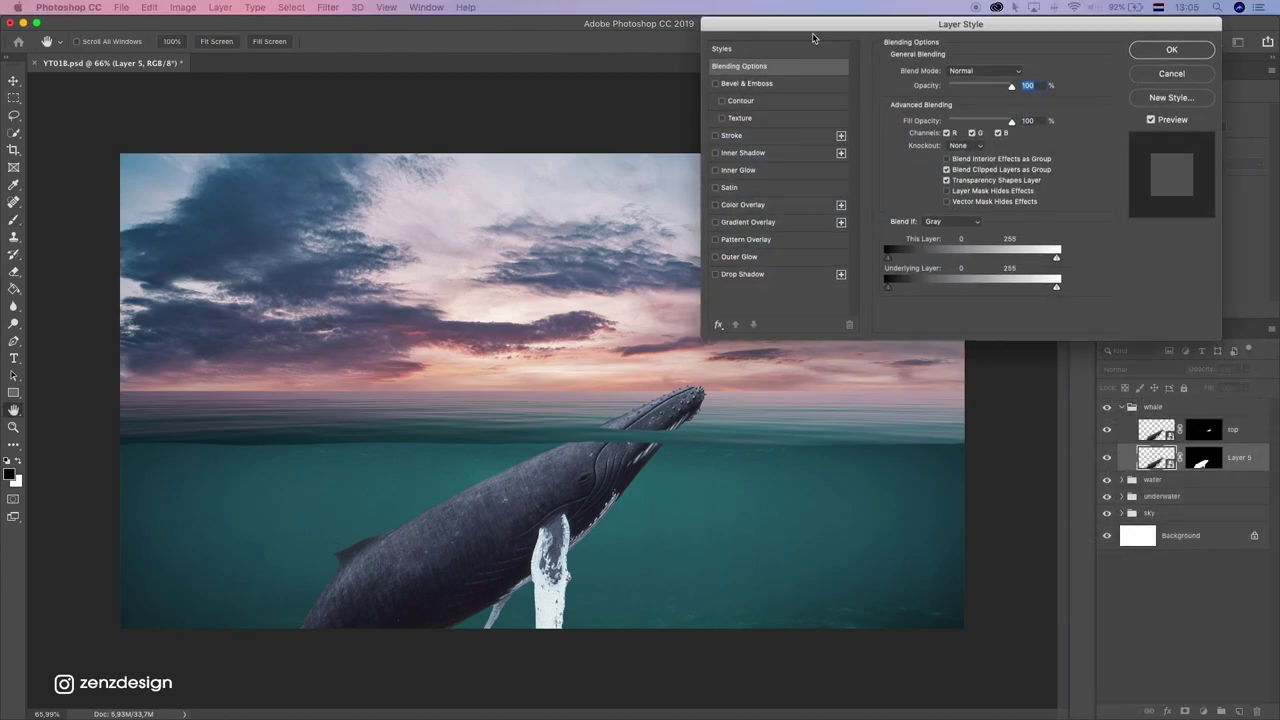
{"action": "left_click_drag", "start_coordinate": [814, 24], "coordinate": [814, 88]}
{"action": "left_click", "coordinate": [754, 275]}
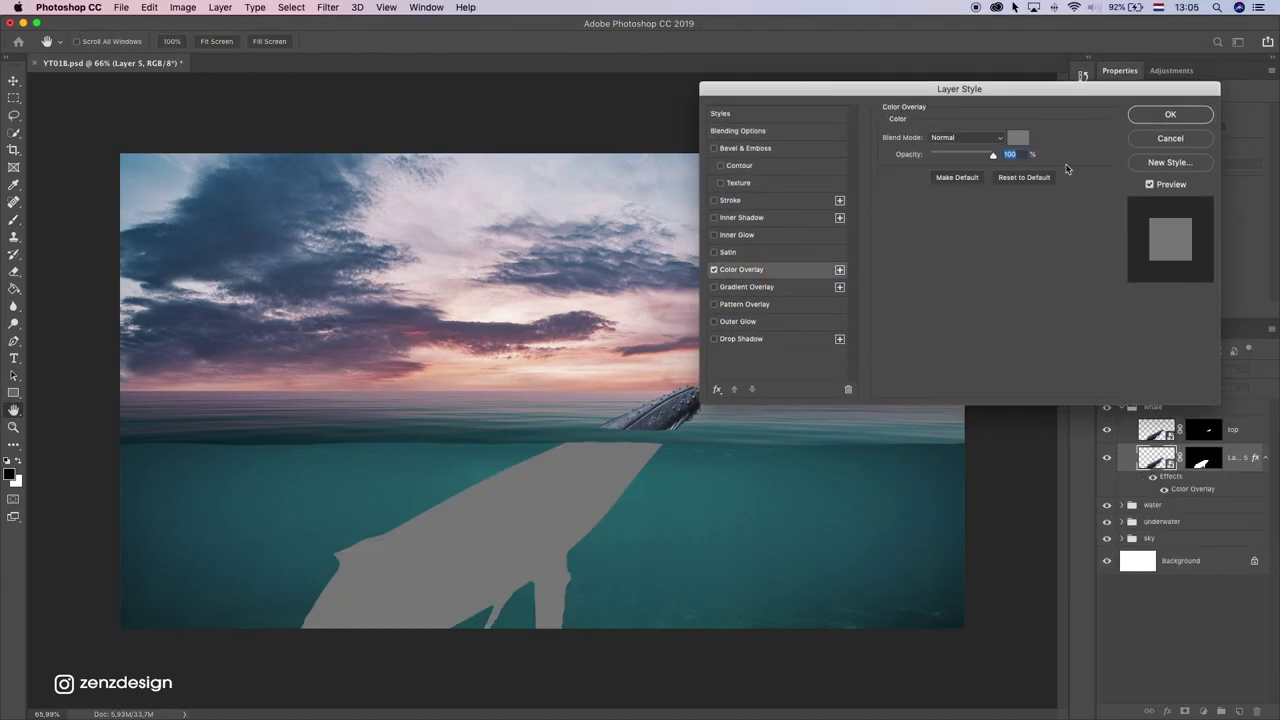
Step: Change Layer 5's Color Overlay colour to blue #006fa3
{"action": "left_click", "coordinate": [1018, 139]}
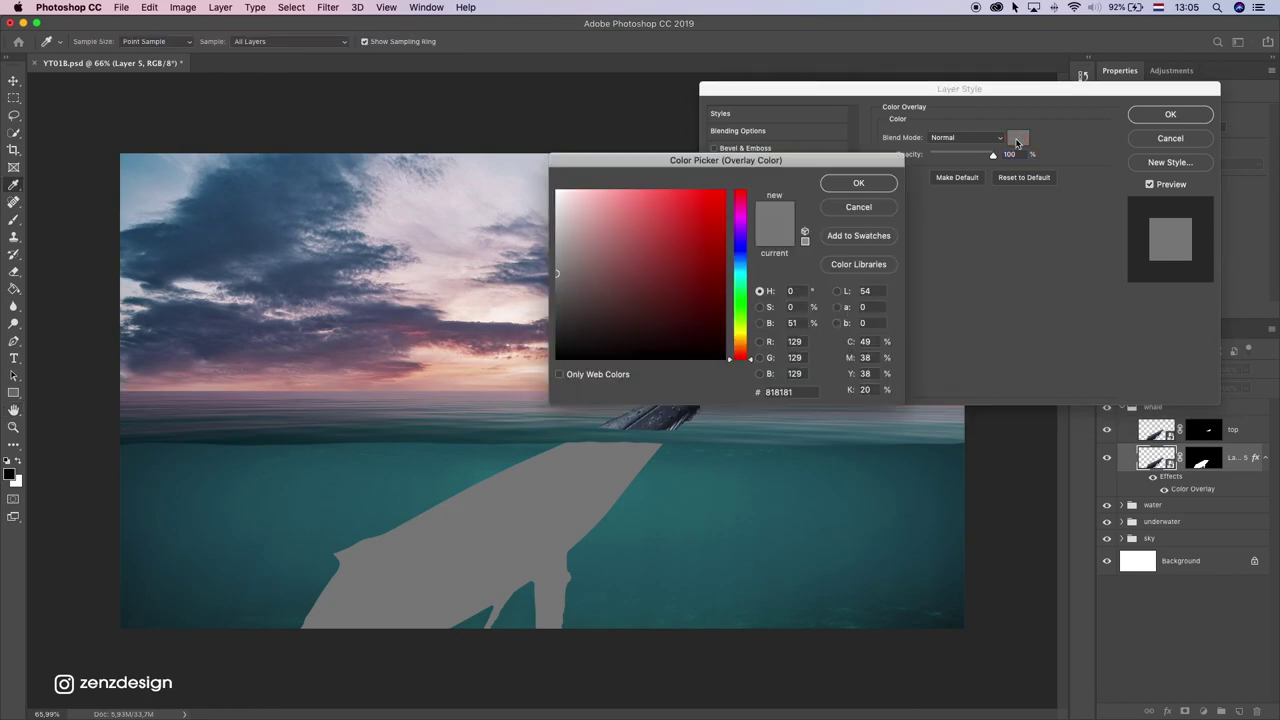
{"action": "left_click", "coordinate": [683, 567]}
{"action": "left_click_drag", "start_coordinate": [755, 159], "coordinate": [1036, 160]}
{"action": "left_click", "coordinate": [715, 507]}
{"action": "left_click", "coordinate": [646, 503]}
{"action": "mouse_move", "coordinate": [988, 270]}
{"action": "left_mouse_down"}
{"action": "mouse_move", "coordinate": [980, 286]}
{"action": "mouse_move", "coordinate": [1005, 252]}
{"action": "mouse_move", "coordinate": [1022, 268]}
{"action": "left_mouse_up"}
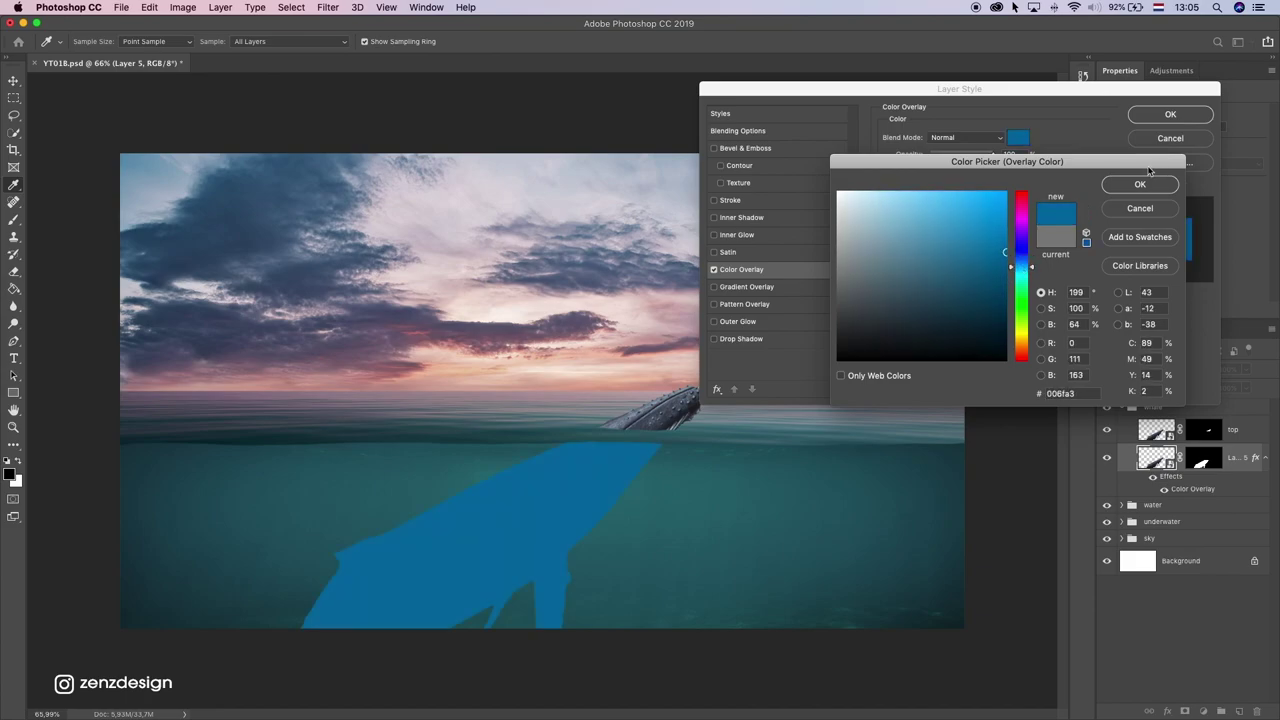
{"action": "left_click", "coordinate": [1114, 190]}
Step: Set the Color Overlay's blend mode to Overlay and its colour to a teal sampled from the underwater background, made less saturated
{"action": "left_click", "coordinate": [943, 138]}
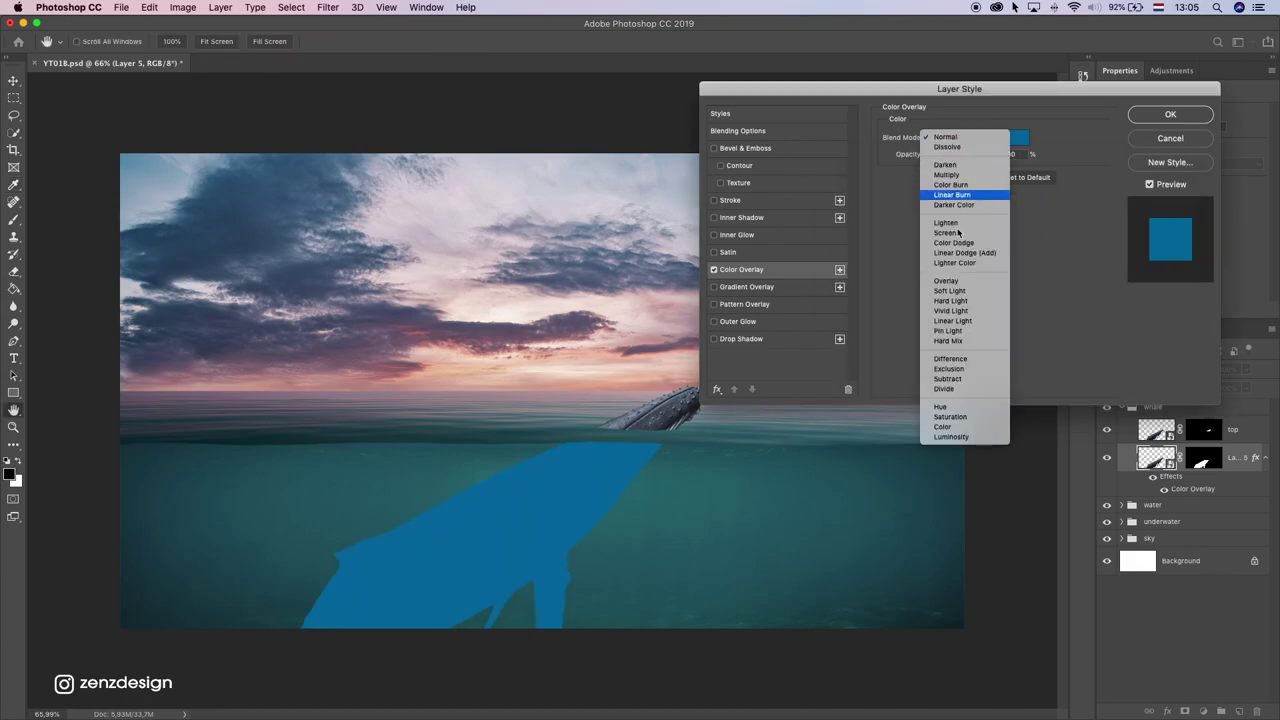
{"action": "left_click", "coordinate": [971, 281]}
{"action": "key", "text": "shift+alt+o"}
{"action": "left_click", "coordinate": [1020, 136]}
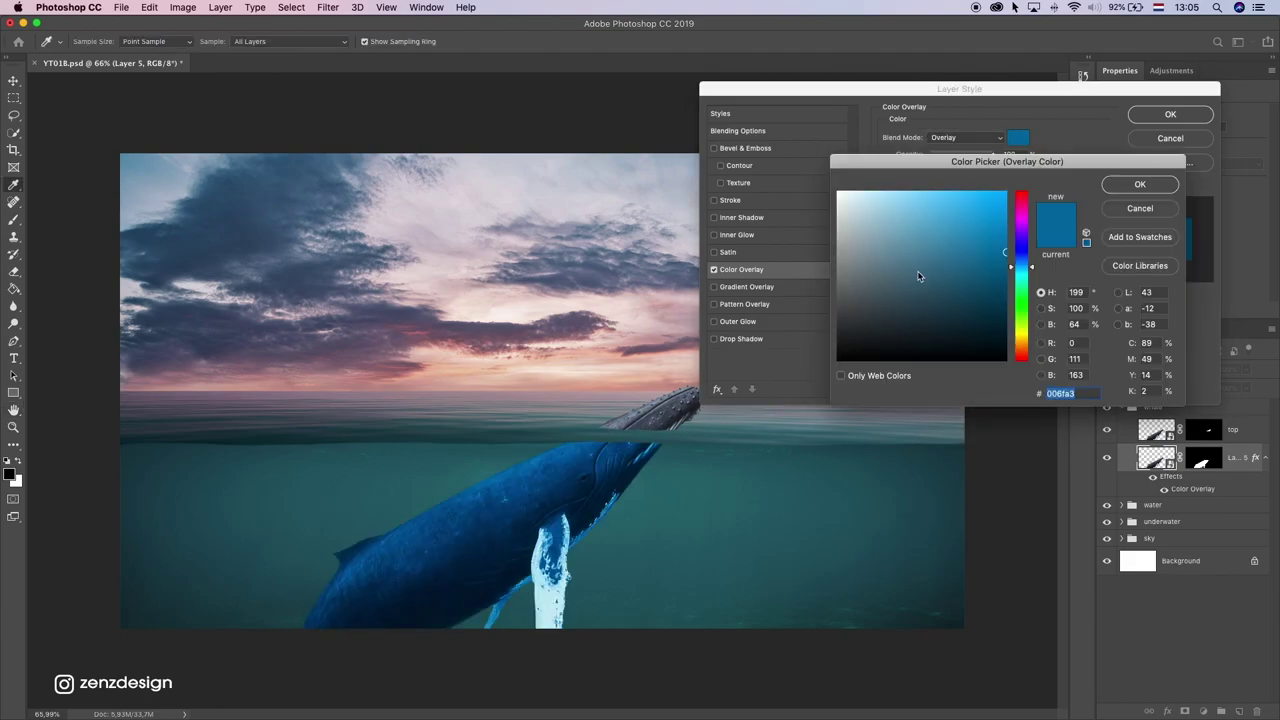
{"action": "left_click", "coordinate": [659, 501]}
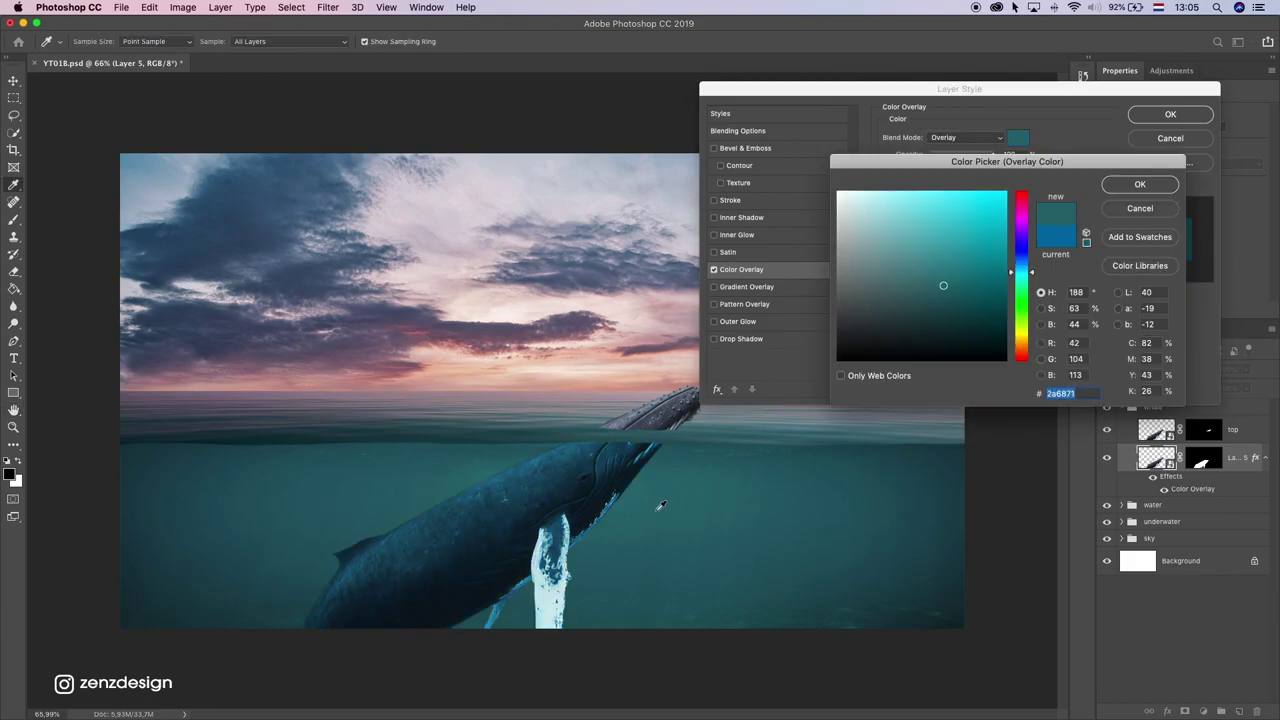
{"action": "mouse_move", "coordinate": [936, 294]}
{"action": "left_mouse_down"}
{"action": "mouse_move", "coordinate": [934, 305]}
{"action": "mouse_move", "coordinate": [943, 281]}
{"action": "mouse_move", "coordinate": [935, 298]}
{"action": "mouse_move", "coordinate": [894, 278]}
{"action": "mouse_move", "coordinate": [890, 305]}
{"action": "mouse_move", "coordinate": [866, 303]}
{"action": "mouse_move", "coordinate": [908, 277]}
{"action": "mouse_move", "coordinate": [920, 303]}
{"action": "mouse_move", "coordinate": [892, 295]}
{"action": "left_mouse_up"}
{"action": "left_click", "coordinate": [1139, 184]}
Step: Try Soft Light as the Color Overlay's blend mode, pick the blend mode again, and lower the effect's opacity
{"action": "left_click", "coordinate": [966, 138]}
{"action": "left_click", "coordinate": [969, 141]}
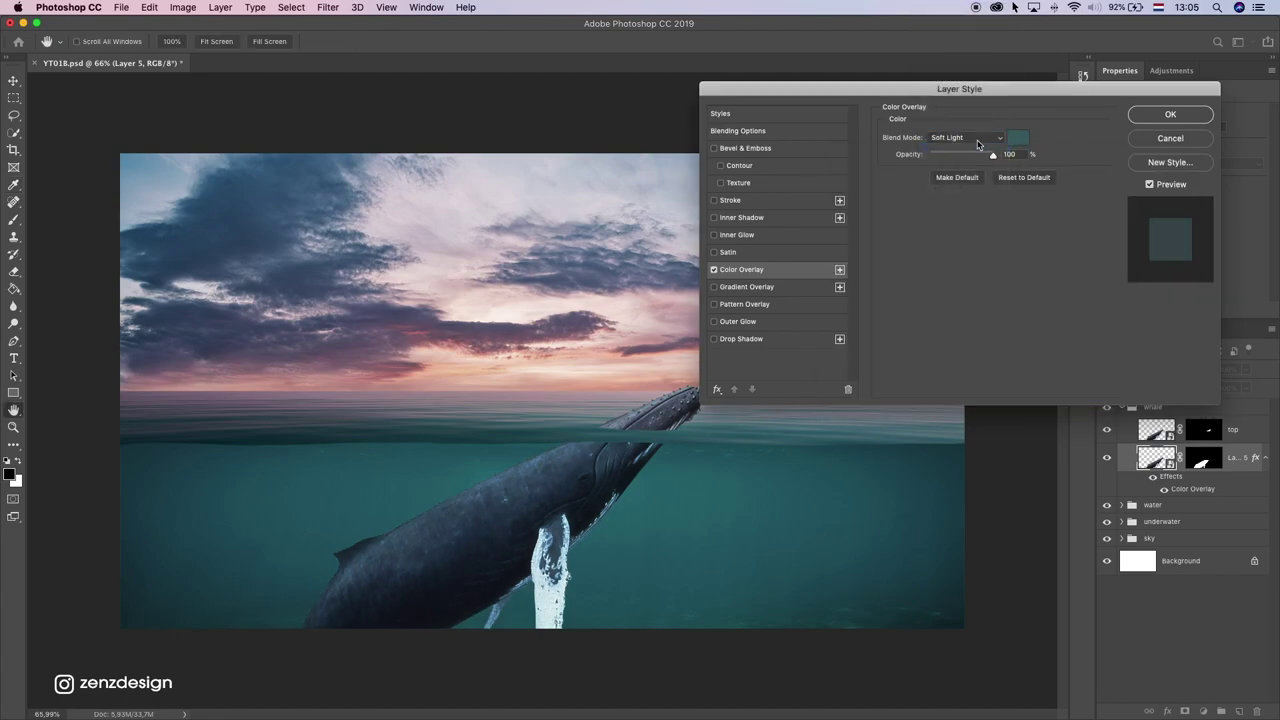
{"action": "left_click", "coordinate": [966, 137]}
{"action": "left_click", "coordinate": [966, 127]}
{"action": "left_click_drag", "start_coordinate": [990, 156], "coordinate": [963, 158]}
Step: Reduce Layer 5's layer opacity to about 78% so the underwater whale blends into the water
{"action": "left_click", "coordinate": [1245, 388]}
{"action": "left_click_drag", "start_coordinate": [1240, 390], "coordinate": [1235, 389]}
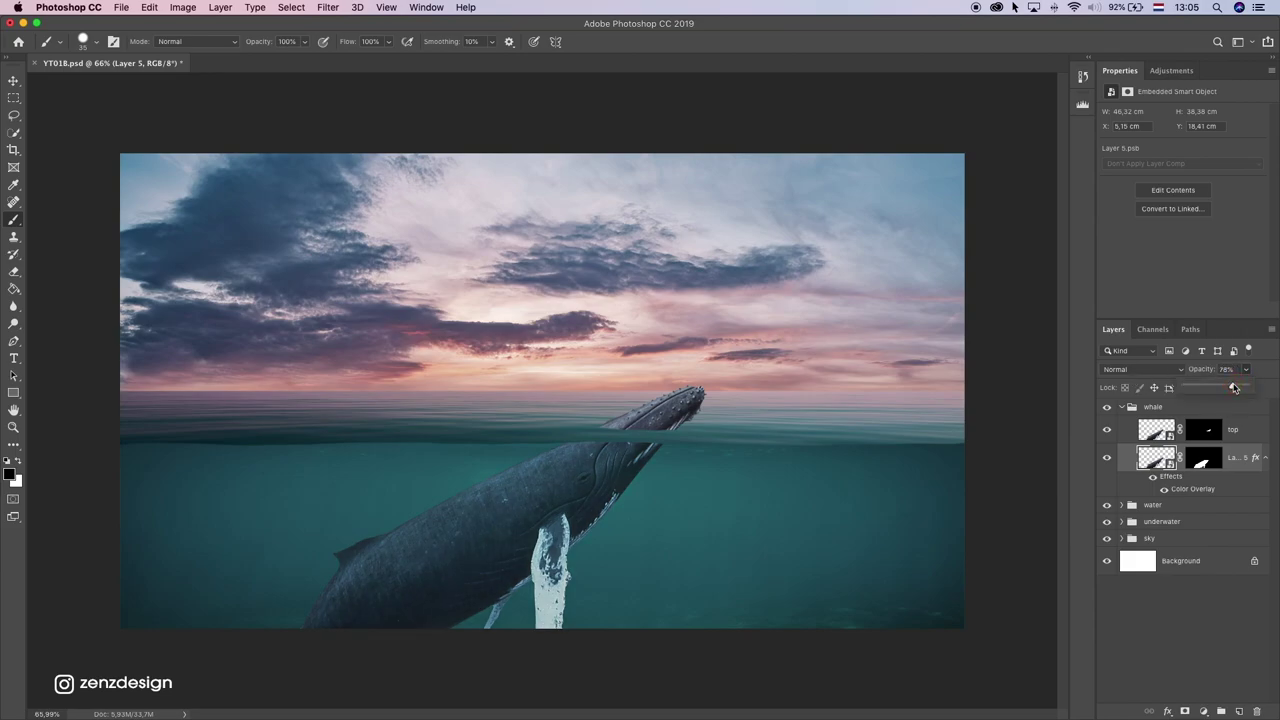
{"action": "scroll", "coordinate": [485, 370], "scroll_direction": "down", "scroll_amount": 5}
{"action": "scroll", "coordinate": [485, 370], "scroll_direction": "up", "scroll_amount": 5}
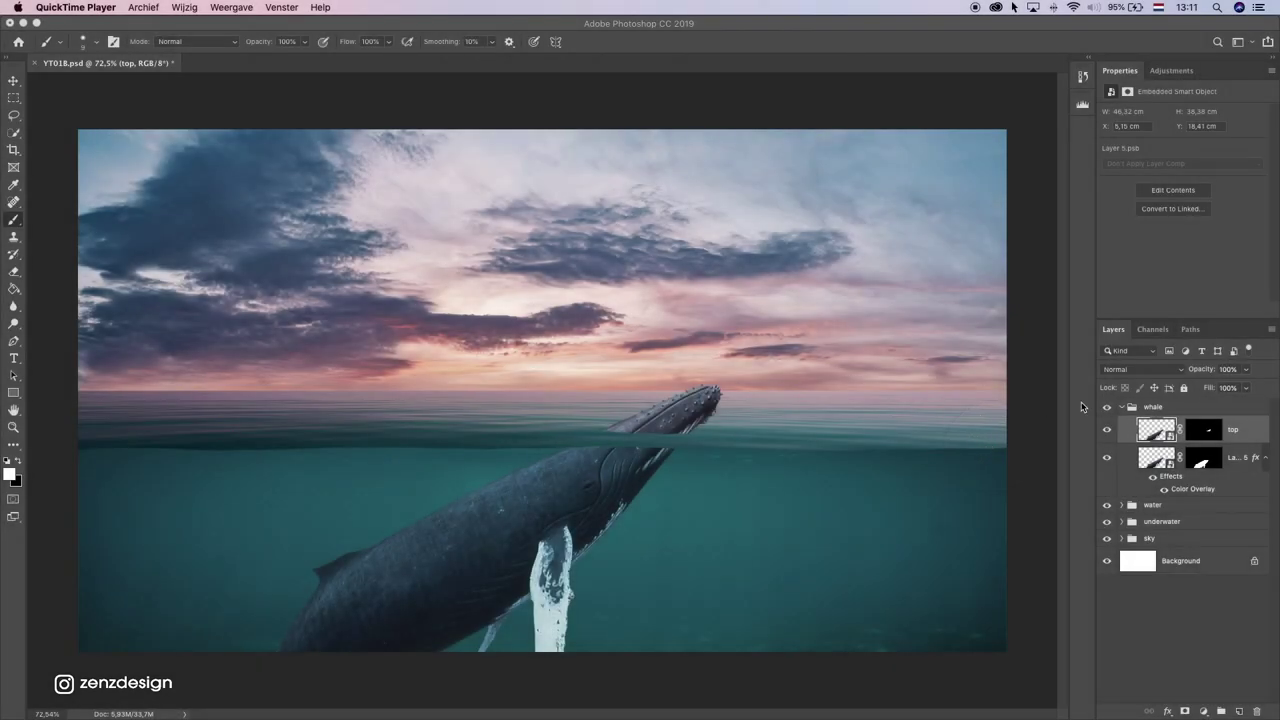
Step: Add a new empty layer above top inside the whale group
{"action": "left_click", "coordinate": [1180, 411]}
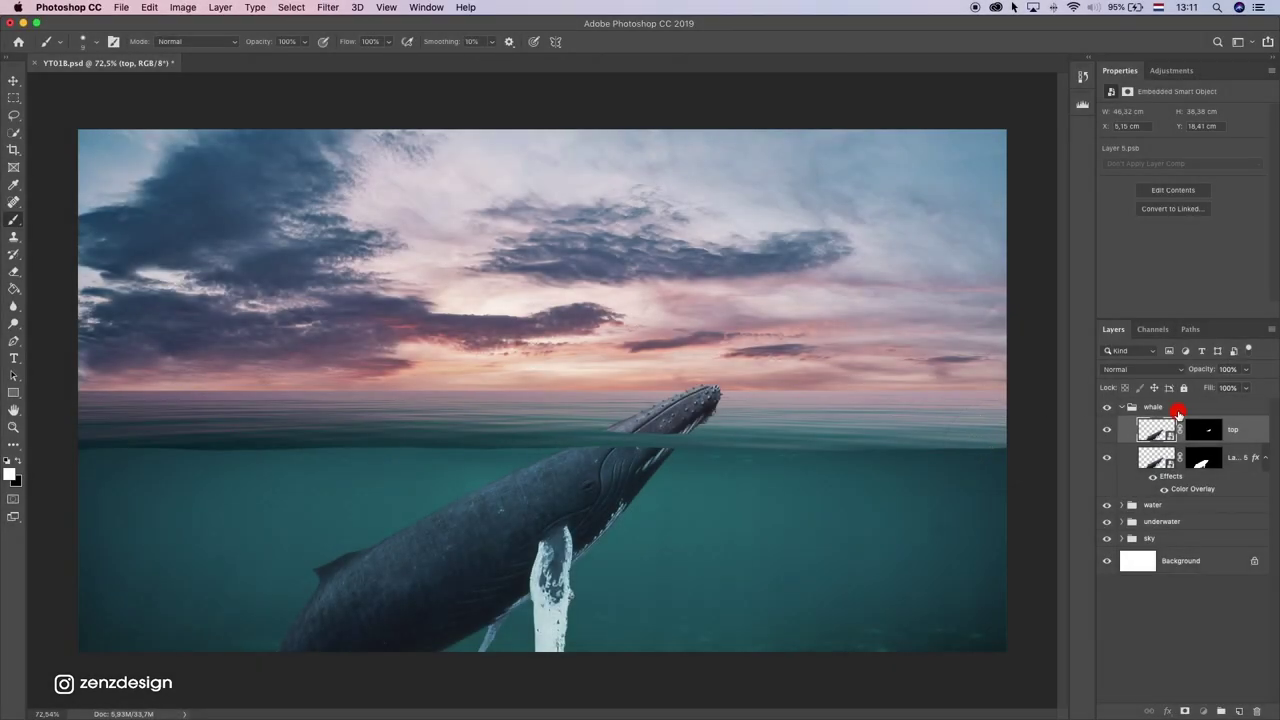
{"action": "left_click", "coordinate": [1170, 409]}
{"action": "left_click", "coordinate": [1237, 711]}
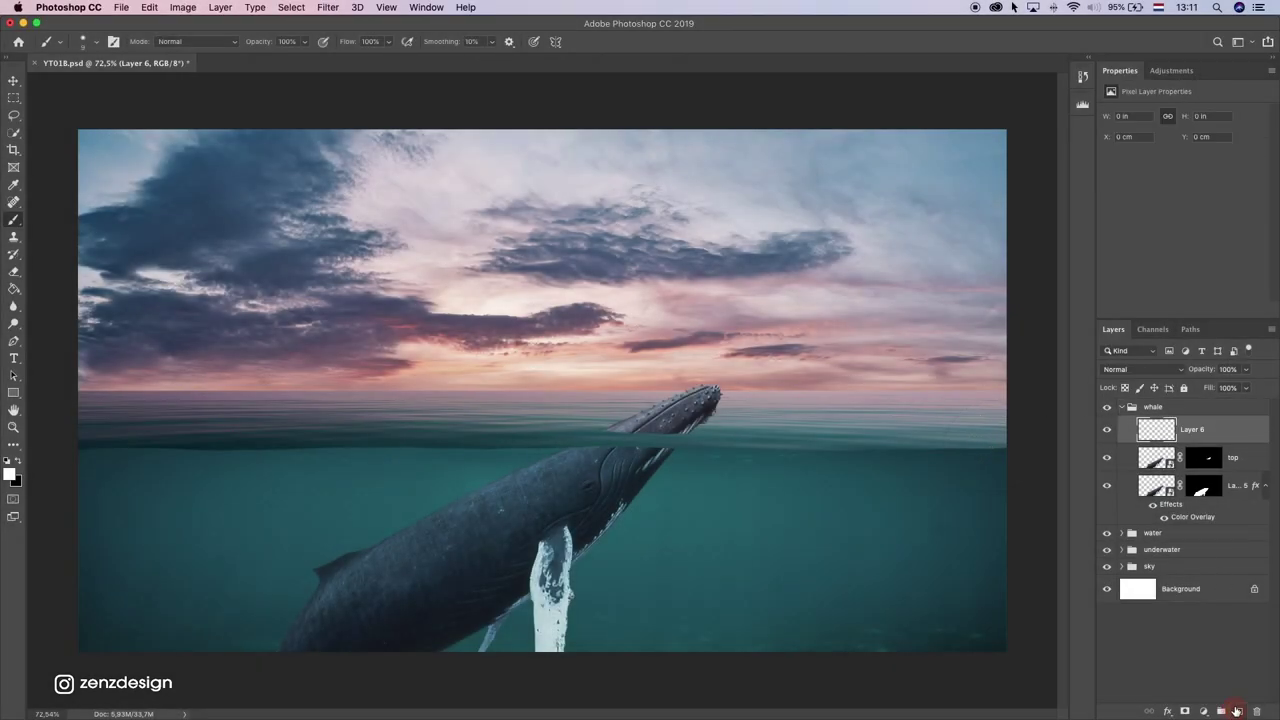
Step: Set the brush to Soft Round, 9 px in size with 50% hardness
{"action": "scroll", "coordinate": [104, 459], "scroll_direction": "up", "scroll_amount": 2}
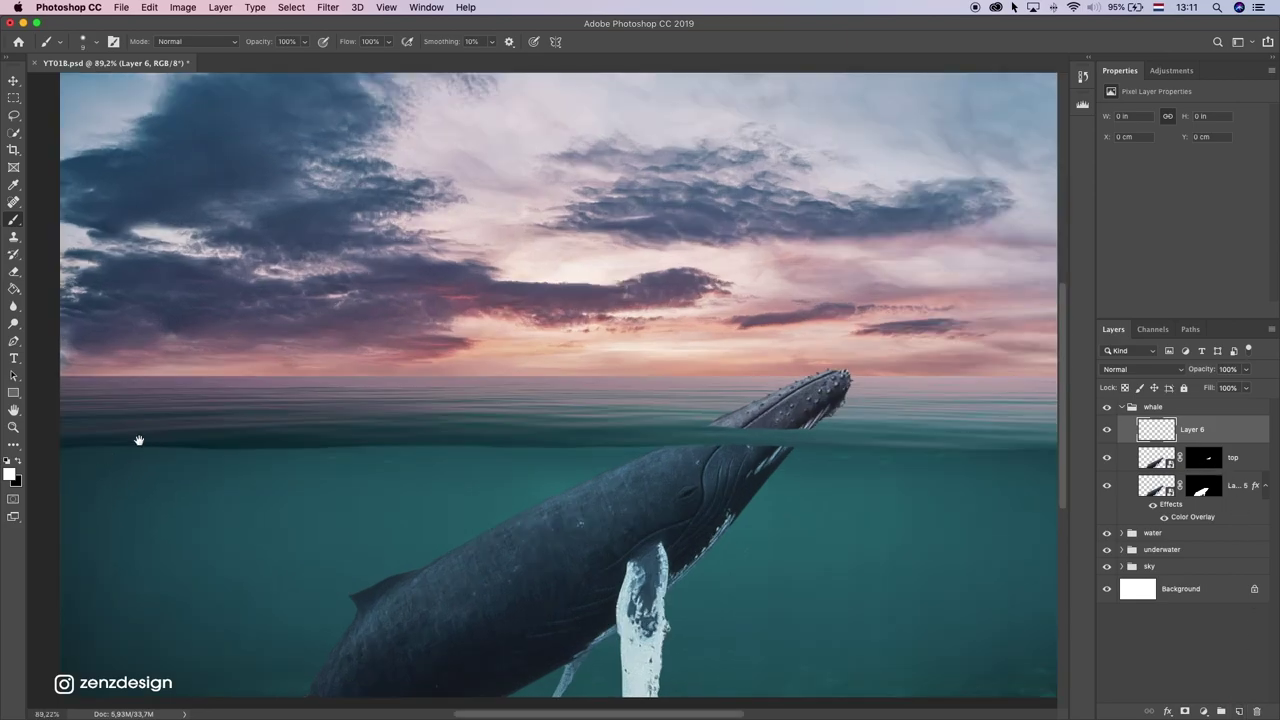
{"action": "left_click_drag", "start_coordinate": [112, 434], "coordinate": [288, 437]}
{"action": "scroll", "coordinate": [234, 446], "scroll_direction": "up", "scroll_amount": 8}
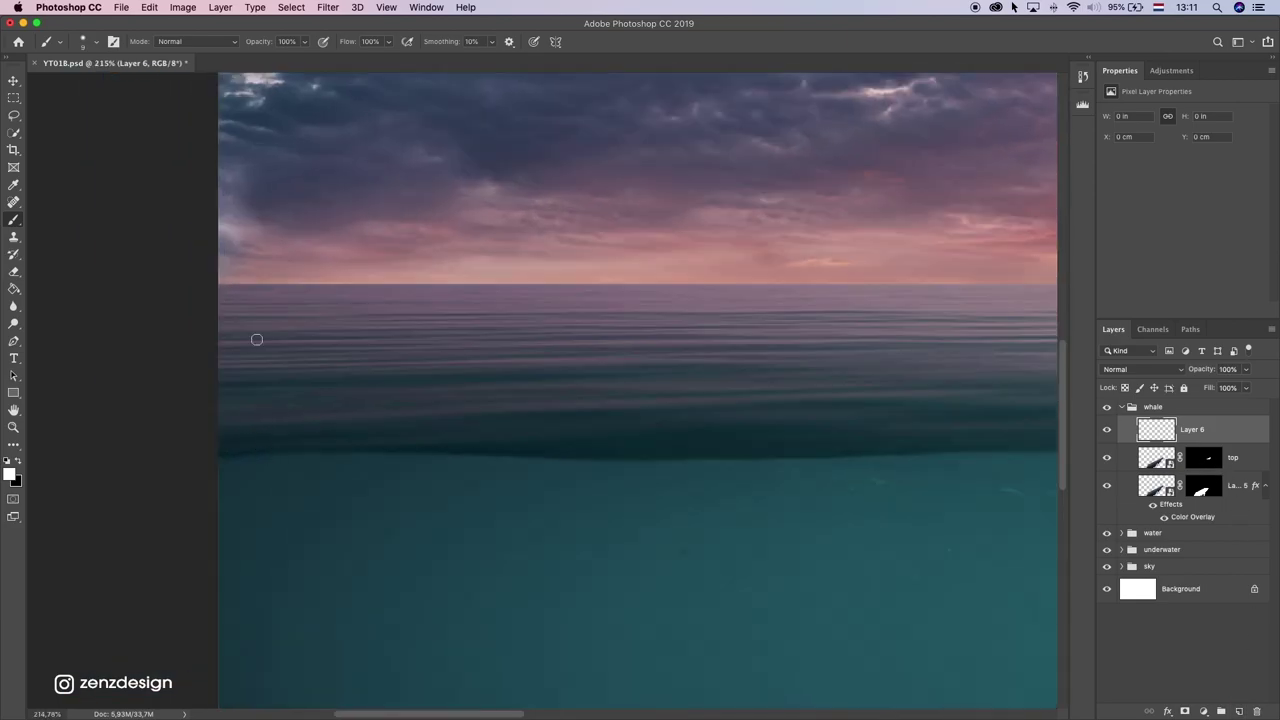
{"action": "left_click", "coordinate": [84, 42]}
{"action": "double_click", "coordinate": [28, 337]}
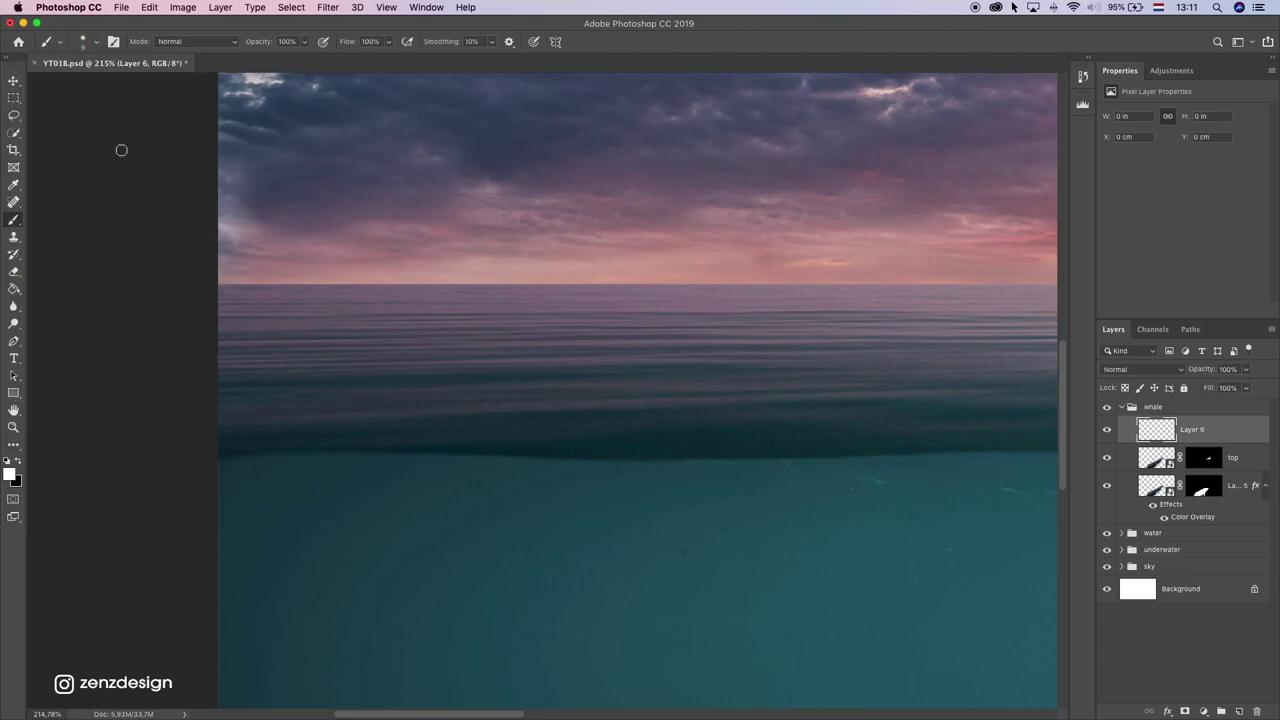
{"action": "left_click", "coordinate": [88, 41]}
{"action": "left_click_drag", "start_coordinate": [110, 113], "coordinate": [134, 114]}
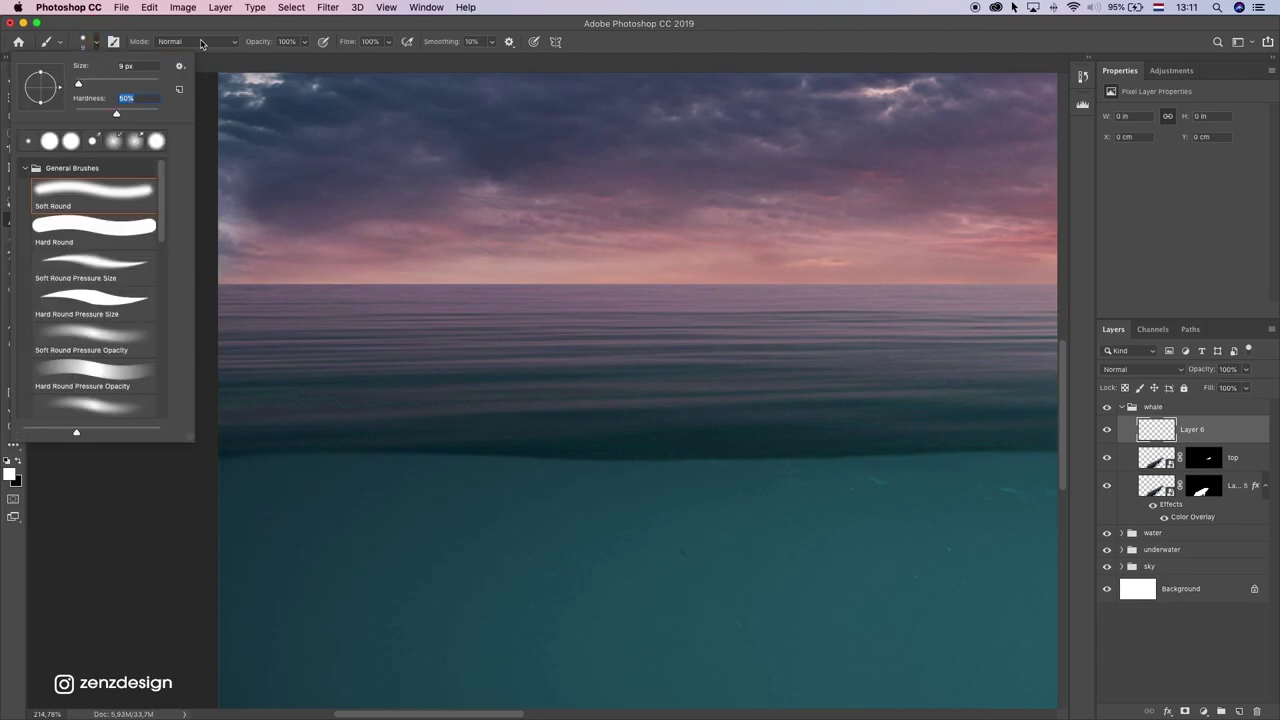
{"action": "key", "text": "Return"}
{"action": "scroll", "coordinate": [231, 440], "scroll_direction": "up", "scroll_amount": 2}
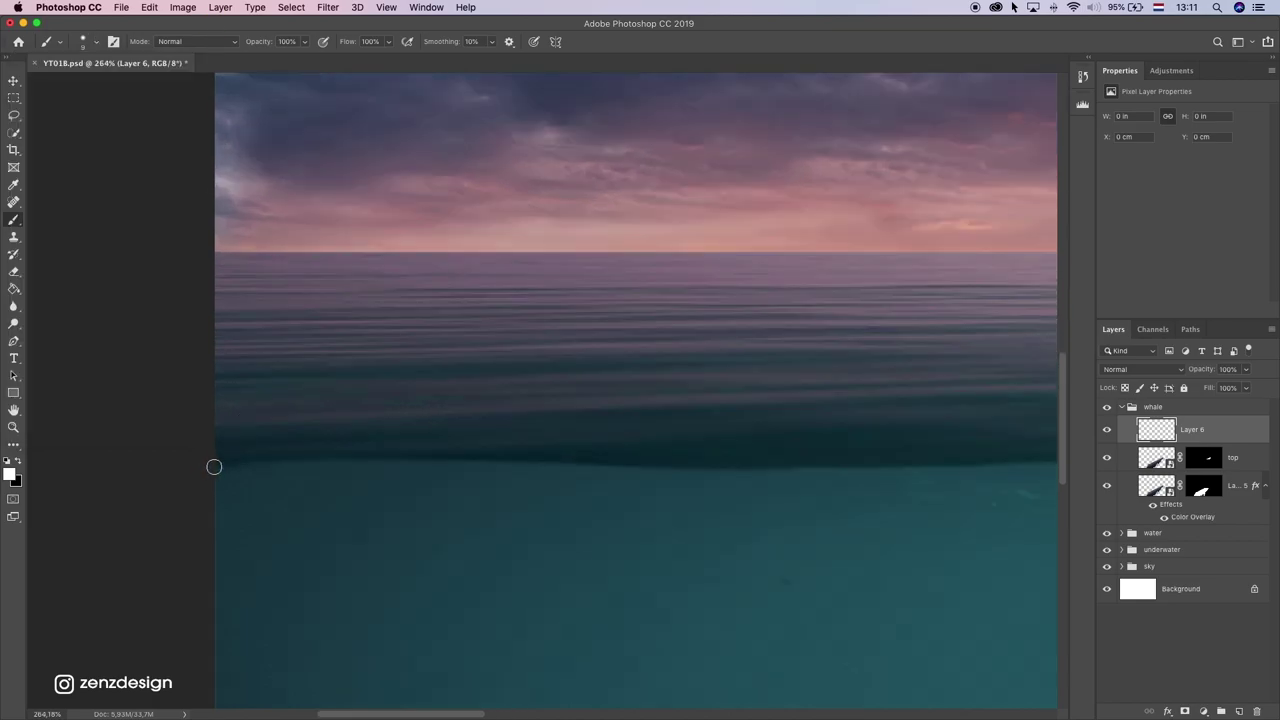
Step: Paint a slightly wavy white line on Layer 6 along the waterline across the full image width, about 0,81 cm high
{"action": "mouse_move", "coordinate": [217, 465]}
{"action": "left_mouse_down"}
{"action": "mouse_move", "coordinate": [489, 460]}
{"action": "mouse_move", "coordinate": [342, 445]}
{"action": "mouse_move", "coordinate": [323, 456]}
{"action": "mouse_move", "coordinate": [656, 460]}
{"action": "left_mouse_up"}
{"action": "mouse_move", "coordinate": [559, 439]}
{"action": "left_mouse_down"}
{"action": "mouse_move", "coordinate": [356, 422]}
{"action": "mouse_move", "coordinate": [349, 440]}
{"action": "mouse_move", "coordinate": [586, 436]}
{"action": "mouse_move", "coordinate": [371, 423]}
{"action": "mouse_move", "coordinate": [436, 442]}
{"action": "mouse_move", "coordinate": [720, 437]}
{"action": "mouse_move", "coordinate": [420, 426]}
{"action": "mouse_move", "coordinate": [566, 430]}
{"action": "left_mouse_up"}
{"action": "key", "text": "super+z"}
{"action": "left_click_drag", "start_coordinate": [405, 428], "coordinate": [712, 430]}
{"action": "left_click_drag", "start_coordinate": [712, 430], "coordinate": [306, 450]}
{"action": "left_click_drag", "start_coordinate": [306, 450], "coordinate": [610, 449]}
{"action": "mouse_move", "coordinate": [610, 449]}
{"action": "left_mouse_down"}
{"action": "mouse_move", "coordinate": [312, 447]}
{"action": "mouse_move", "coordinate": [604, 448]}
{"action": "left_mouse_up"}
{"action": "left_click_drag", "start_coordinate": [650, 449], "coordinate": [214, 469]}
{"action": "mouse_move", "coordinate": [210, 469]}
{"action": "left_mouse_down"}
{"action": "mouse_move", "coordinate": [529, 470]}
{"action": "mouse_move", "coordinate": [260, 472]}
{"action": "left_mouse_up"}
{"action": "key", "text": "super+z"}
{"action": "left_click_drag", "start_coordinate": [260, 472], "coordinate": [800, 468]}
{"action": "key", "text": "super+z"}
{"action": "left_click_drag", "start_coordinate": [548, 474], "coordinate": [974, 471]}
{"action": "left_click_drag", "start_coordinate": [425, 455], "coordinate": [276, 435]}
{"action": "left_click_drag", "start_coordinate": [566, 431], "coordinate": [639, 421]}
{"action": "scroll", "coordinate": [639, 421], "scroll_direction": "down", "scroll_amount": 2}
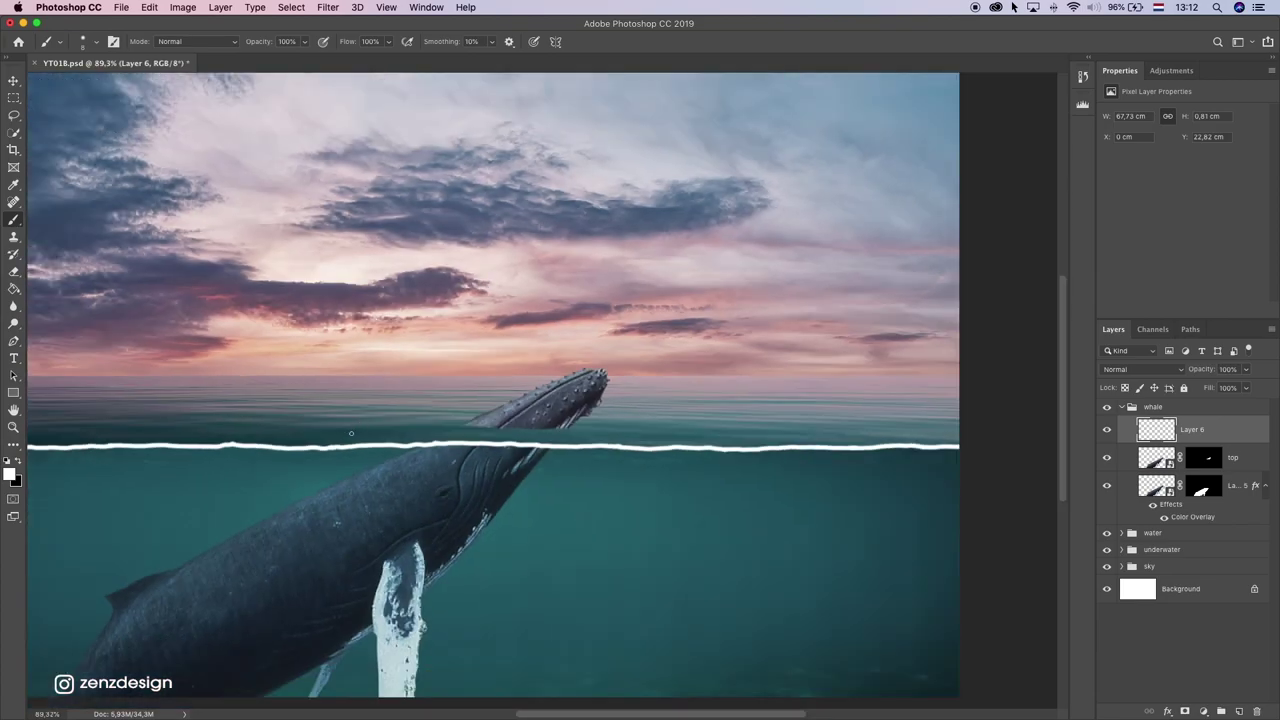
{"action": "left_click_drag", "start_coordinate": [391, 409], "coordinate": [457, 409]}
{"action": "scroll", "coordinate": [457, 409], "scroll_direction": "down", "scroll_amount": 2}
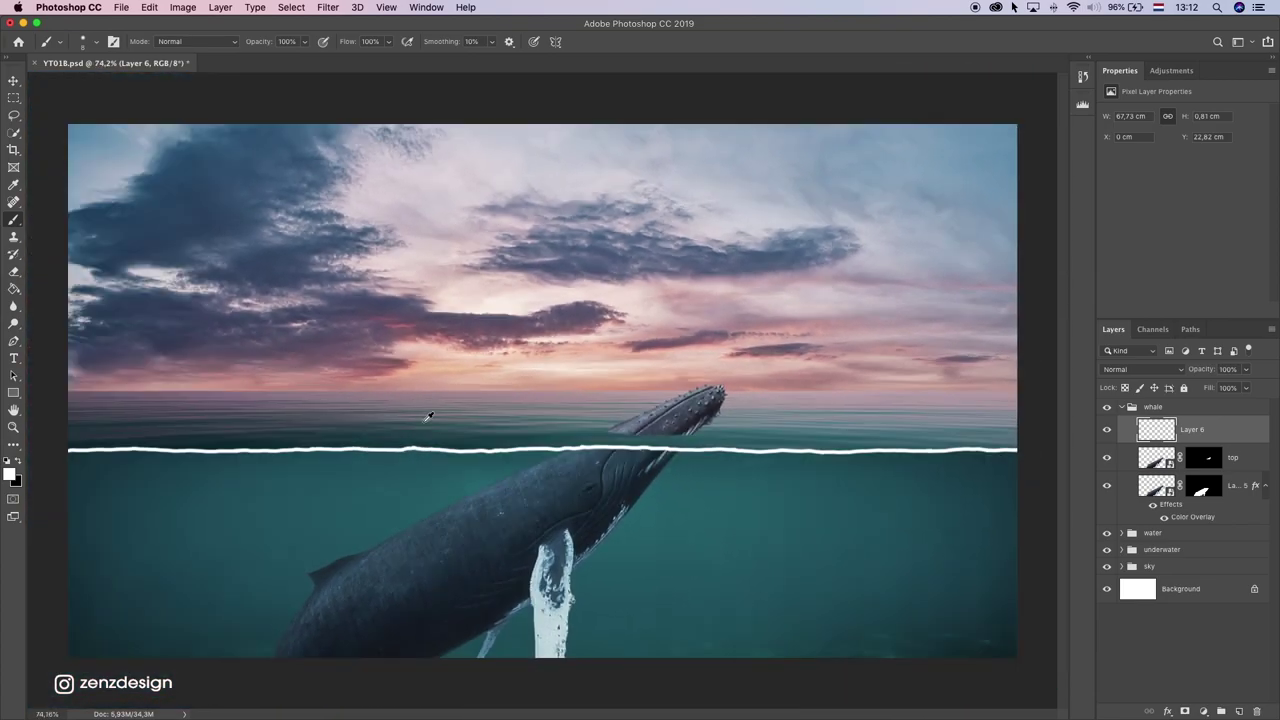
Step: Flatten the white waterline on Layer 6 to about 43% of its height, keeping it at full image width
{"action": "key", "text": "super+t"}
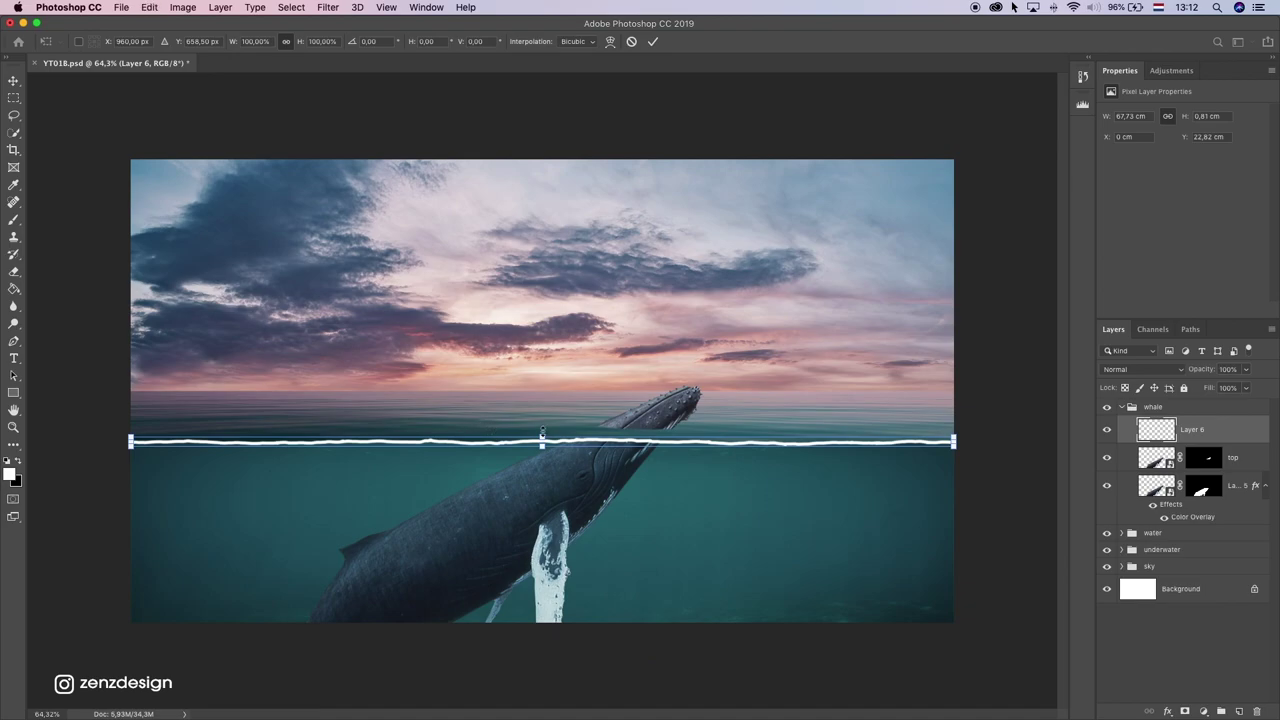
{"action": "left_click_drag", "start_coordinate": [540, 435], "coordinate": [538, 437]}
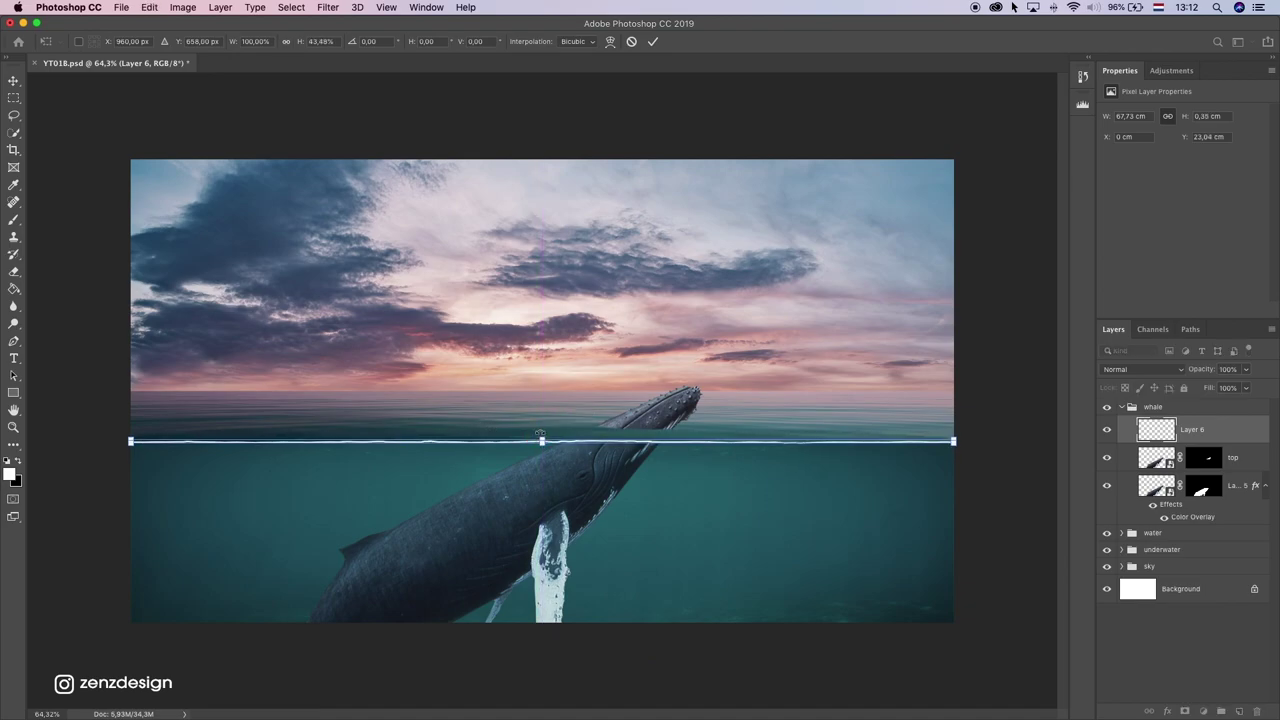
{"action": "key", "text": "Return"}
{"action": "scroll", "coordinate": [374, 368], "scroll_direction": "up", "scroll_amount": 4}
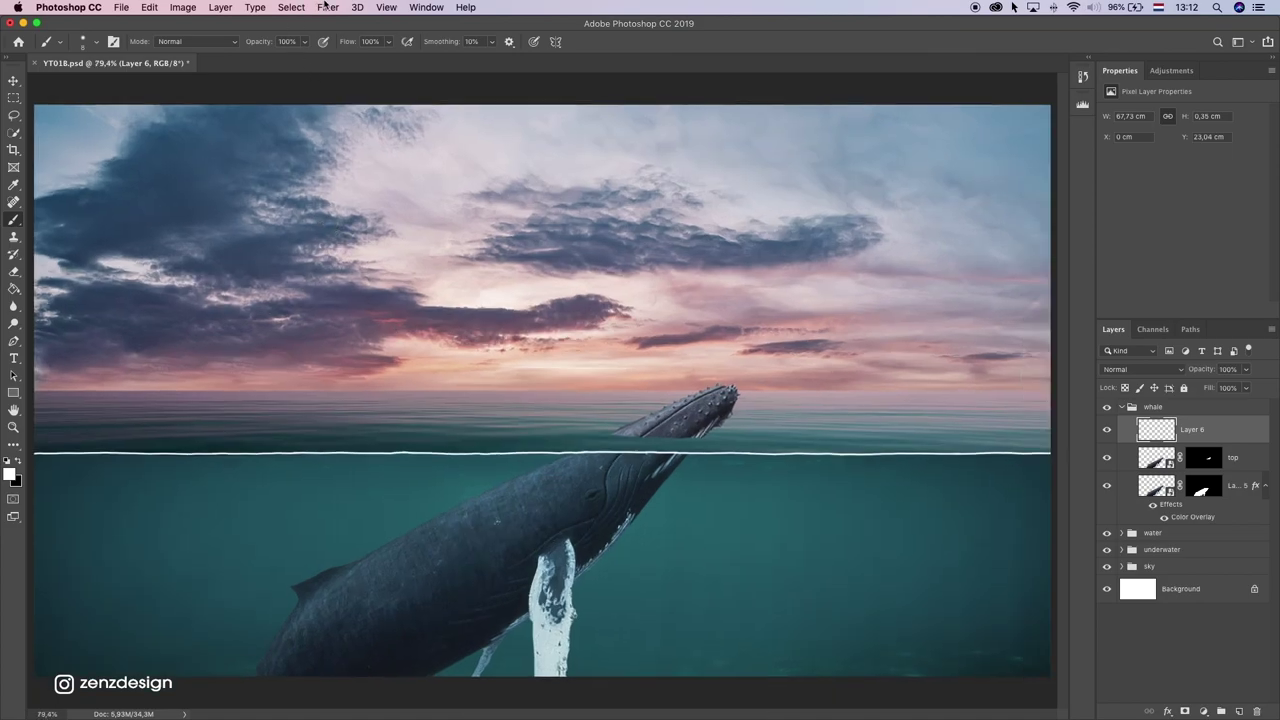
Step: Apply a Gaussian Blur with a radius of 1,2 pixels to the waterline on Layer 6
{"action": "left_click", "coordinate": [328, 7]}
{"action": "mouse_move", "coordinate": [450, 166]}
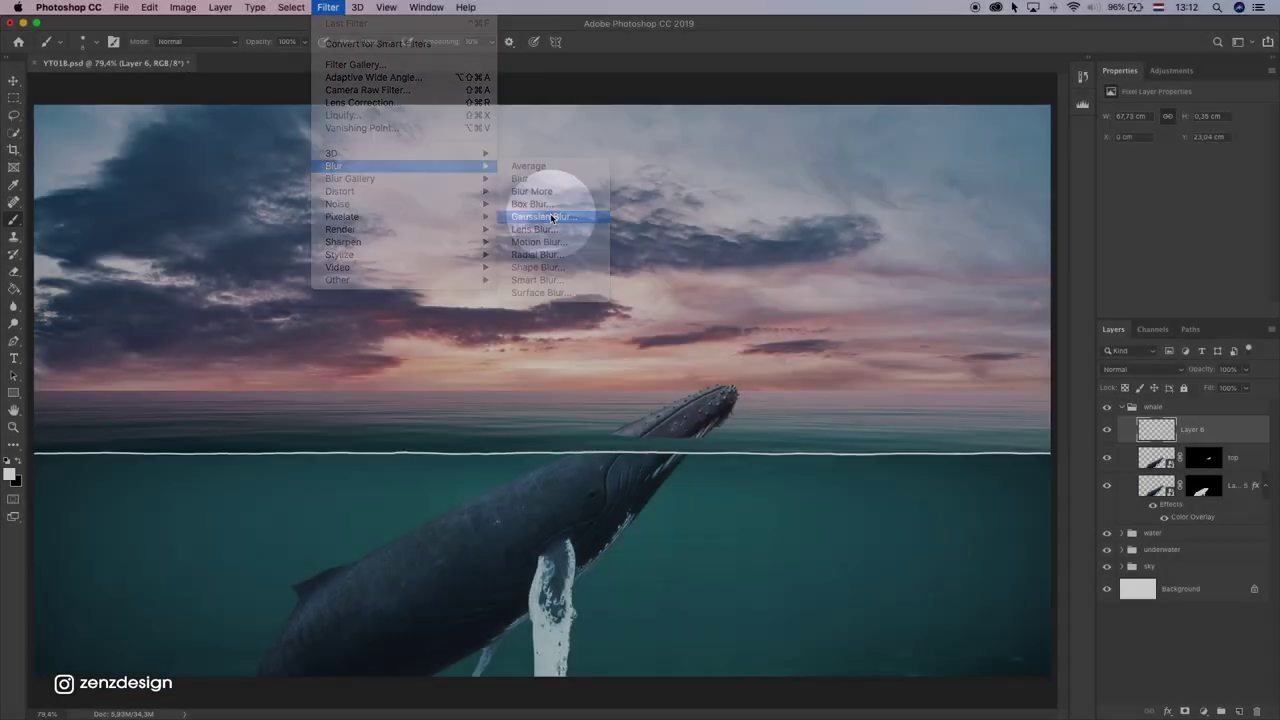
{"action": "left_click", "coordinate": [551, 216]}
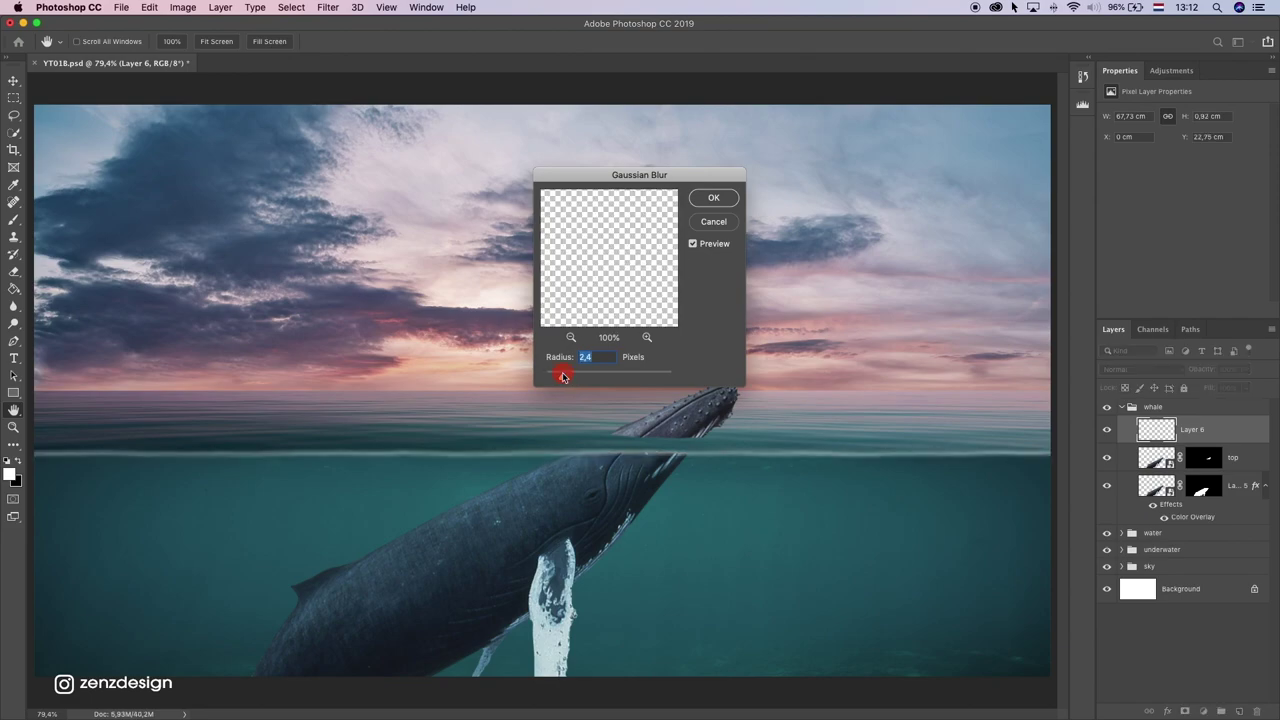
{"action": "mouse_move", "coordinate": [567, 376]}
{"action": "left_mouse_down"}
{"action": "mouse_move", "coordinate": [544, 377]}
{"action": "mouse_move", "coordinate": [556, 377]}
{"action": "left_mouse_up"}
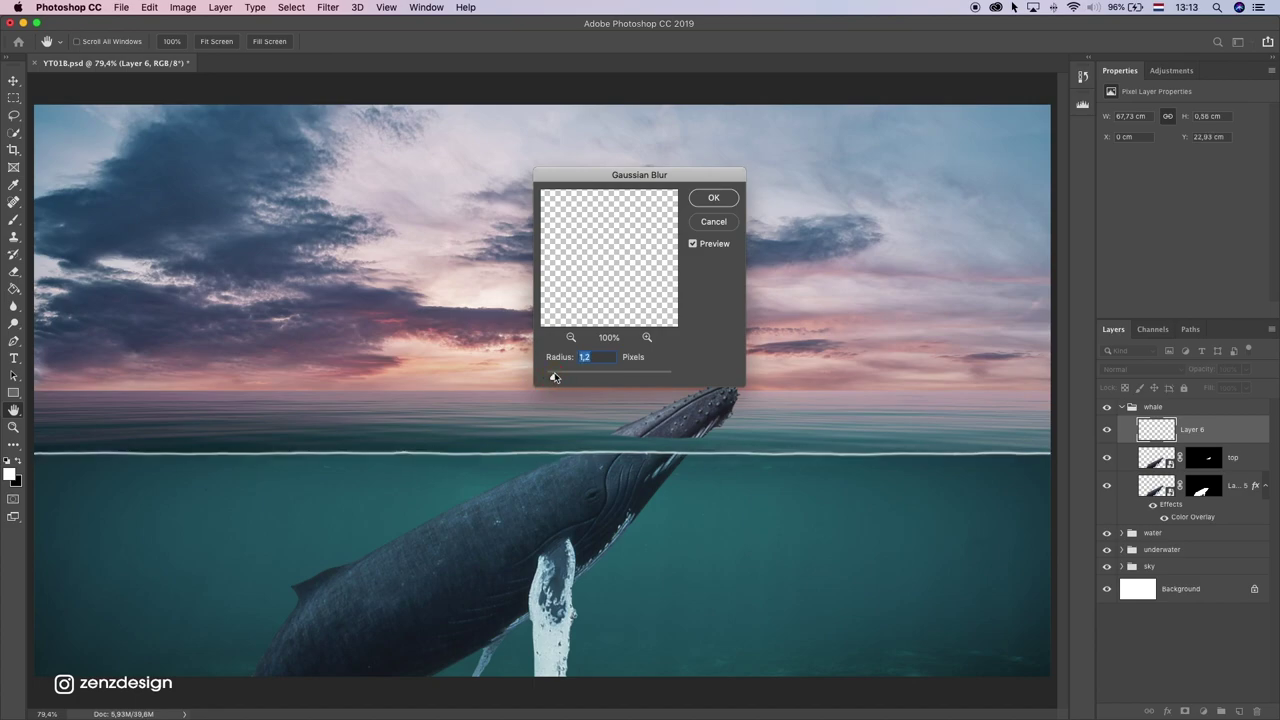
{"action": "left_click", "coordinate": [712, 196]}
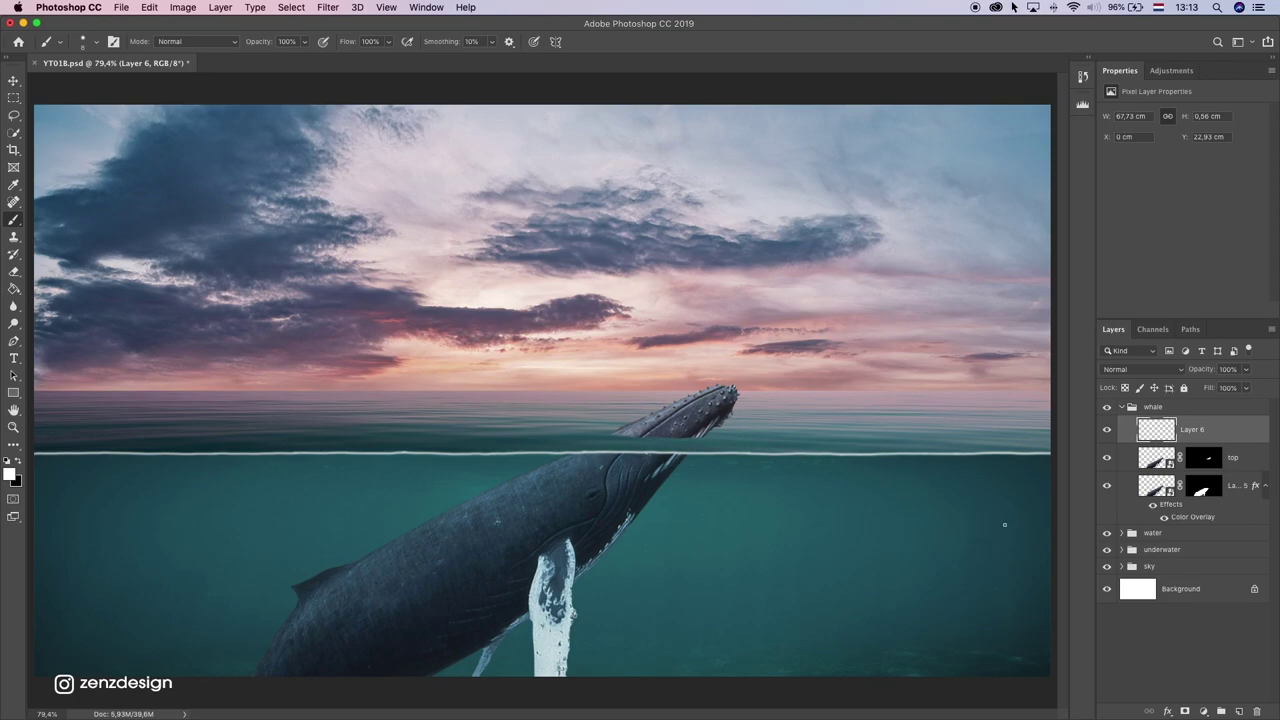
Step: Reduce Layer 6's opacity to 33% so the waterline blends with the sea
{"action": "left_click", "coordinate": [1247, 371]}
{"action": "left_click_drag", "start_coordinate": [1221, 388], "coordinate": [1206, 389]}
{"action": "scroll", "coordinate": [579, 422], "scroll_direction": "down", "scroll_amount": 6}
{"action": "scroll", "coordinate": [574, 430], "scroll_direction": "up", "scroll_amount": 5}
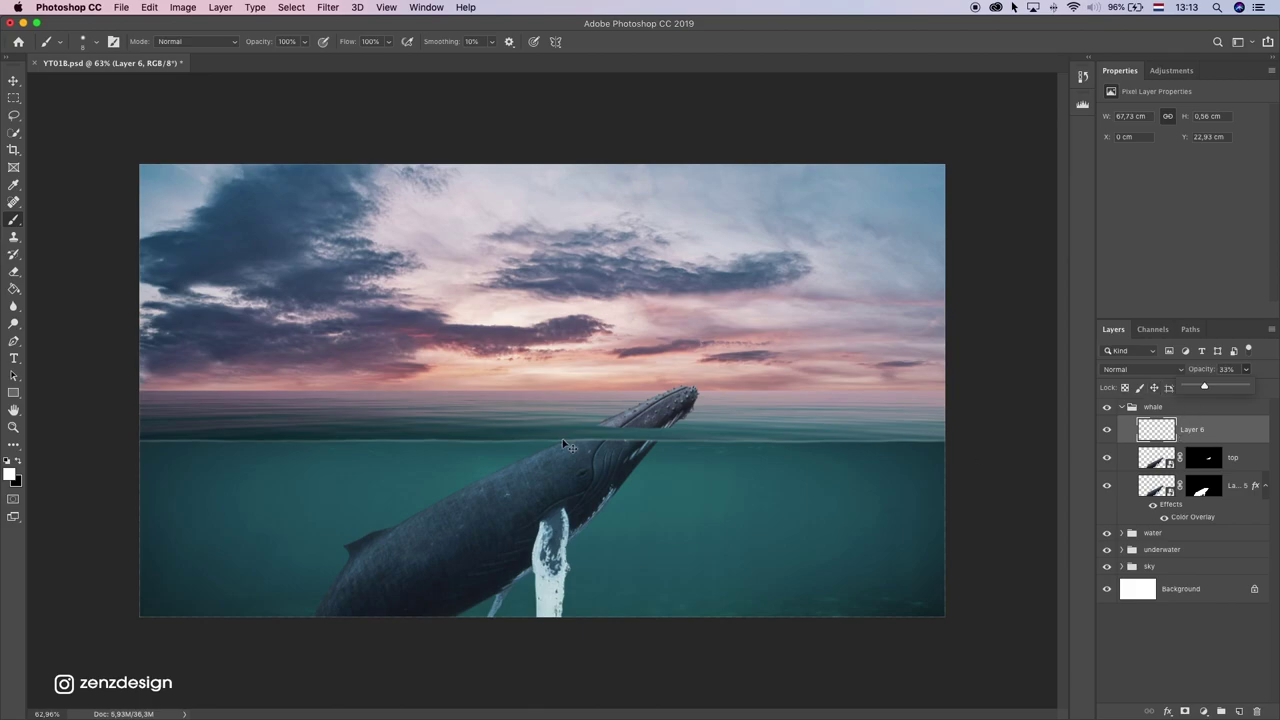
Step: Transform the waterline on Layer 6 to make it slightly thinner, about 0,46 cm high
{"action": "scroll", "coordinate": [564, 443], "scroll_direction": "up", "scroll_amount": 1}
{"action": "key", "text": "ctrl+t"}
{"action": "left_click_drag", "start_coordinate": [541, 449], "coordinate": [540, 446]}
{"action": "key", "text": "Return"}
{"action": "key", "text": "b"}
{"action": "scroll", "coordinate": [554, 431], "scroll_direction": "down", "scroll_amount": 3}
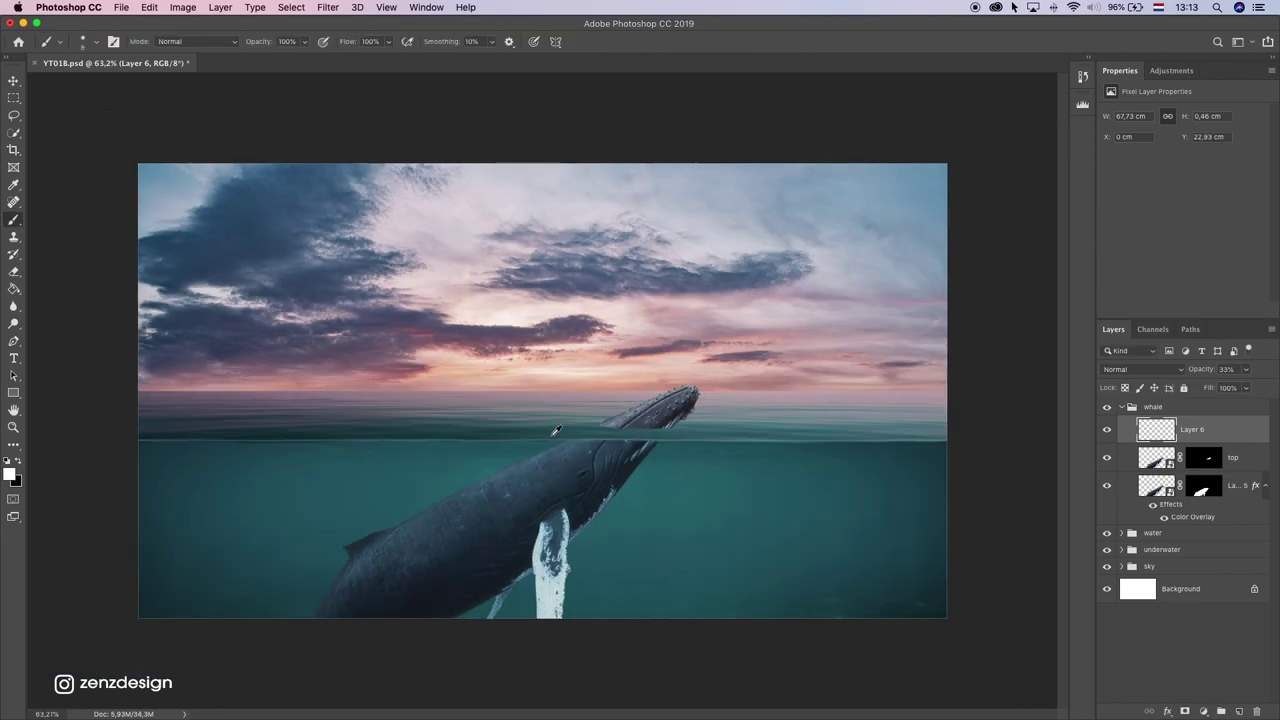
Step: Compare the composite with and without the waterline on Layer 6
{"action": "scroll", "coordinate": [560, 429], "scroll_direction": "up", "scroll_amount": 3}
{"action": "scroll", "coordinate": [832, 481], "scroll_direction": "down", "scroll_amount": 1}
{"action": "left_click", "coordinate": [1108, 428]}
{"action": "left_click", "coordinate": [1108, 428]}
{"action": "scroll", "coordinate": [397, 440], "scroll_direction": "down", "scroll_amount": 4}
{"action": "scroll", "coordinate": [397, 440], "scroll_direction": "up", "scroll_amount": 4}
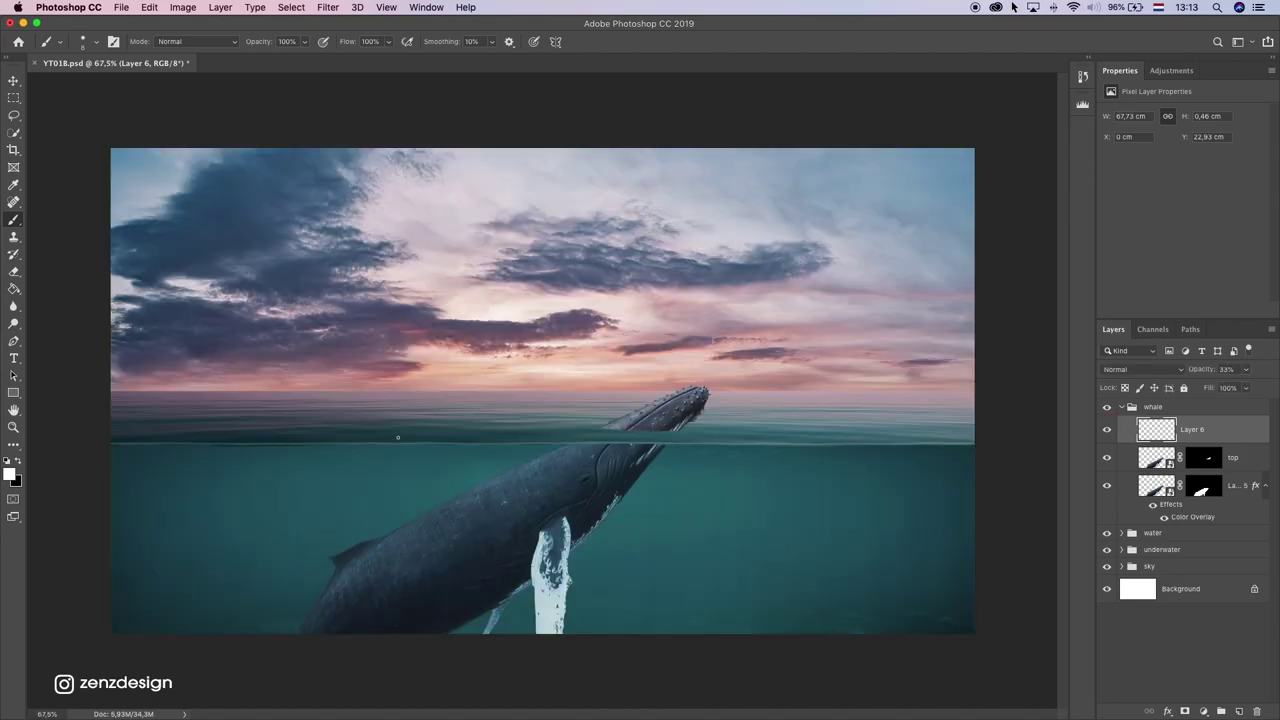
Step: Expand the water group, check which layer holds the dark edge below the waterline, and activate Layer 1's mask
{"action": "scroll", "coordinate": [383, 430], "scroll_direction": "up", "scroll_amount": 4}
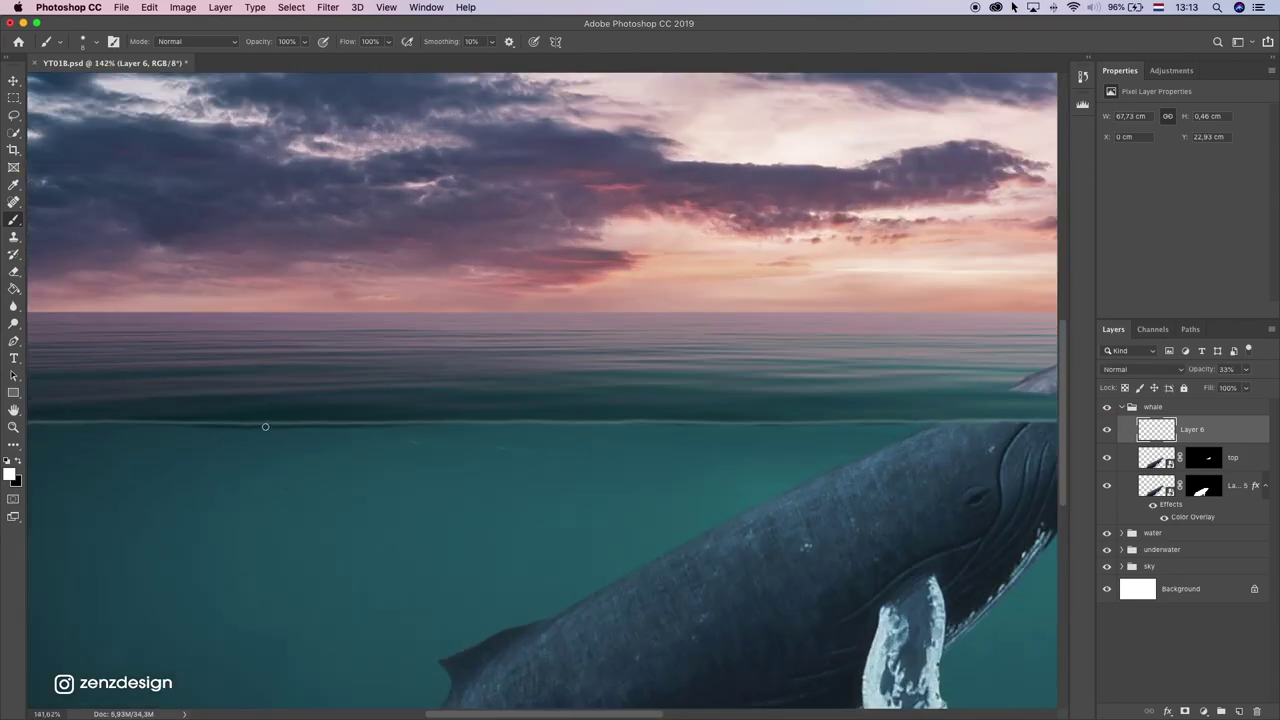
{"action": "left_click", "coordinate": [1106, 534]}
{"action": "left_click", "coordinate": [1106, 534]}
{"action": "left_click", "coordinate": [1121, 533]}
{"action": "left_click", "coordinate": [1106, 583]}
{"action": "left_click", "coordinate": [1106, 583]}
{"action": "left_click", "coordinate": [1203, 583]}
{"action": "scroll", "coordinate": [600, 343], "scroll_direction": "left", "scroll_amount": 5}
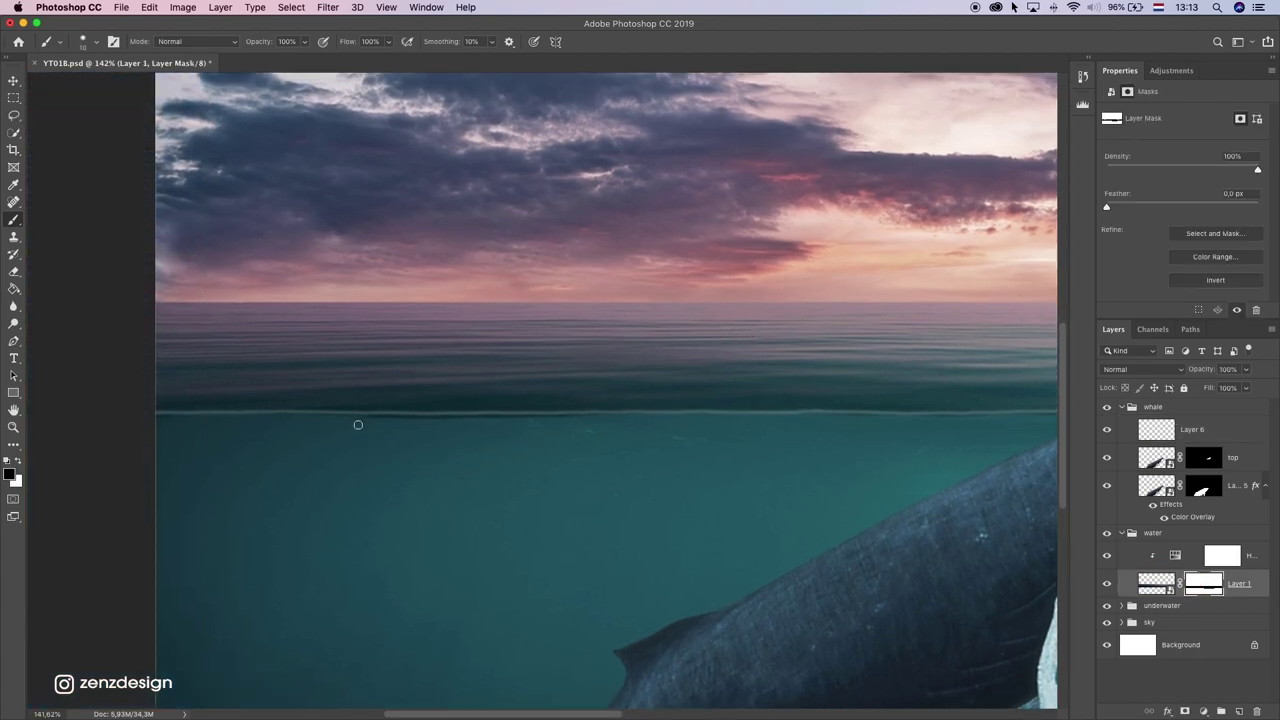
Step: Paint black on Layer 1's mask just below the waterline to hide the dark edge of the sea
{"action": "scroll", "coordinate": [362, 417], "scroll_direction": "up", "scroll_amount": 1}
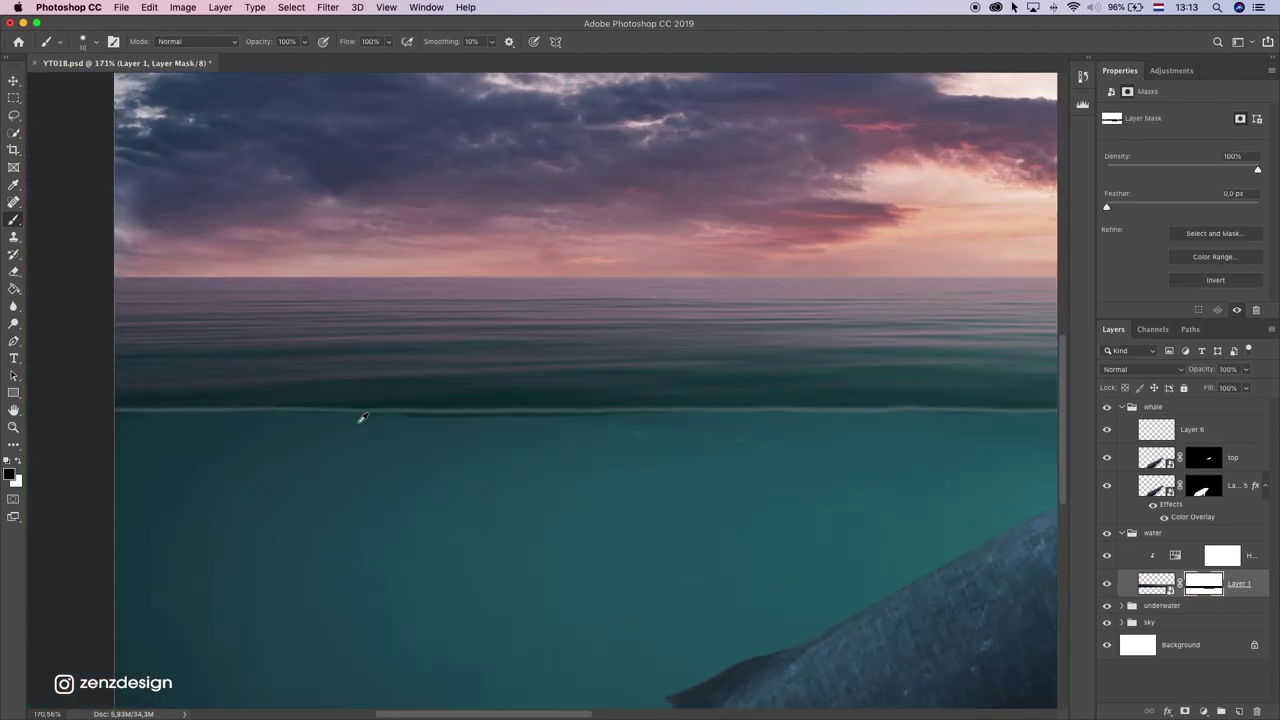
{"action": "mouse_move", "coordinate": [353, 418]}
{"action": "left_mouse_down"}
{"action": "mouse_move", "coordinate": [678, 417]}
{"action": "mouse_move", "coordinate": [555, 417]}
{"action": "left_mouse_up"}
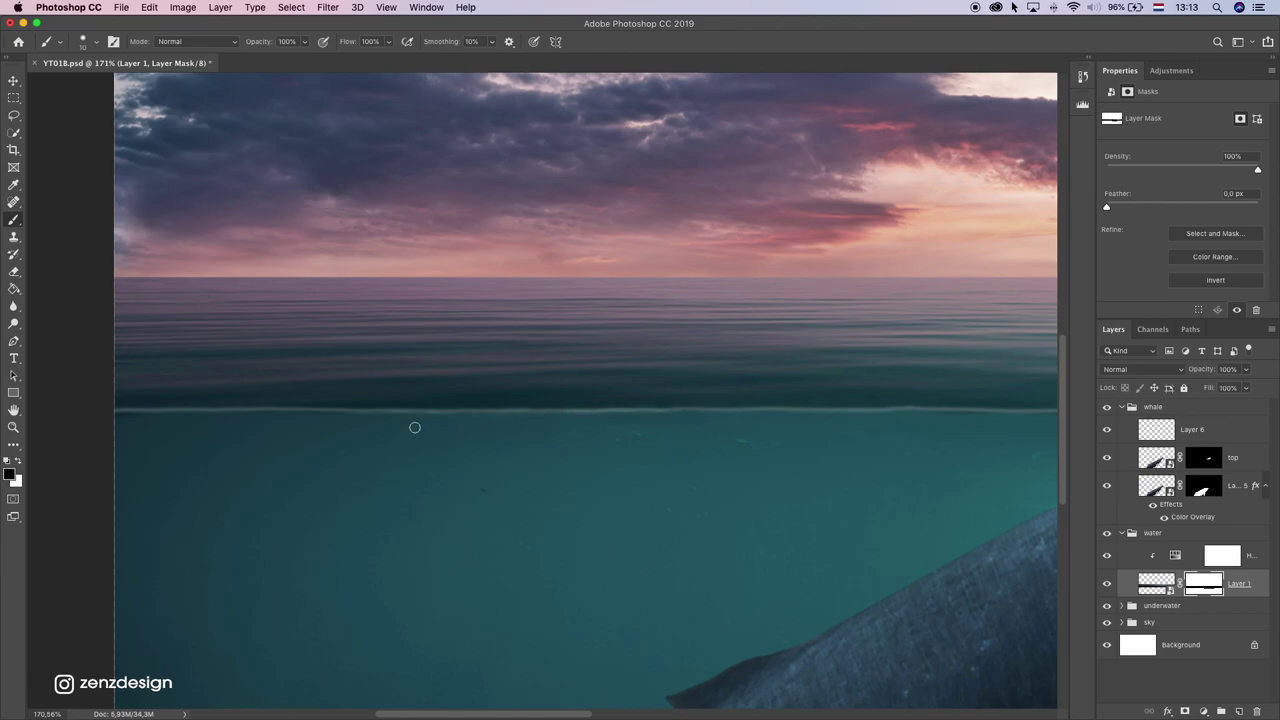
{"action": "left_click_drag", "start_coordinate": [413, 416], "coordinate": [235, 418]}
{"action": "left_click", "coordinate": [104, 417]}
{"action": "left_click_drag", "start_coordinate": [104, 417], "coordinate": [126, 417]}
{"action": "left_click_drag", "start_coordinate": [774, 437], "coordinate": [420, 449]}
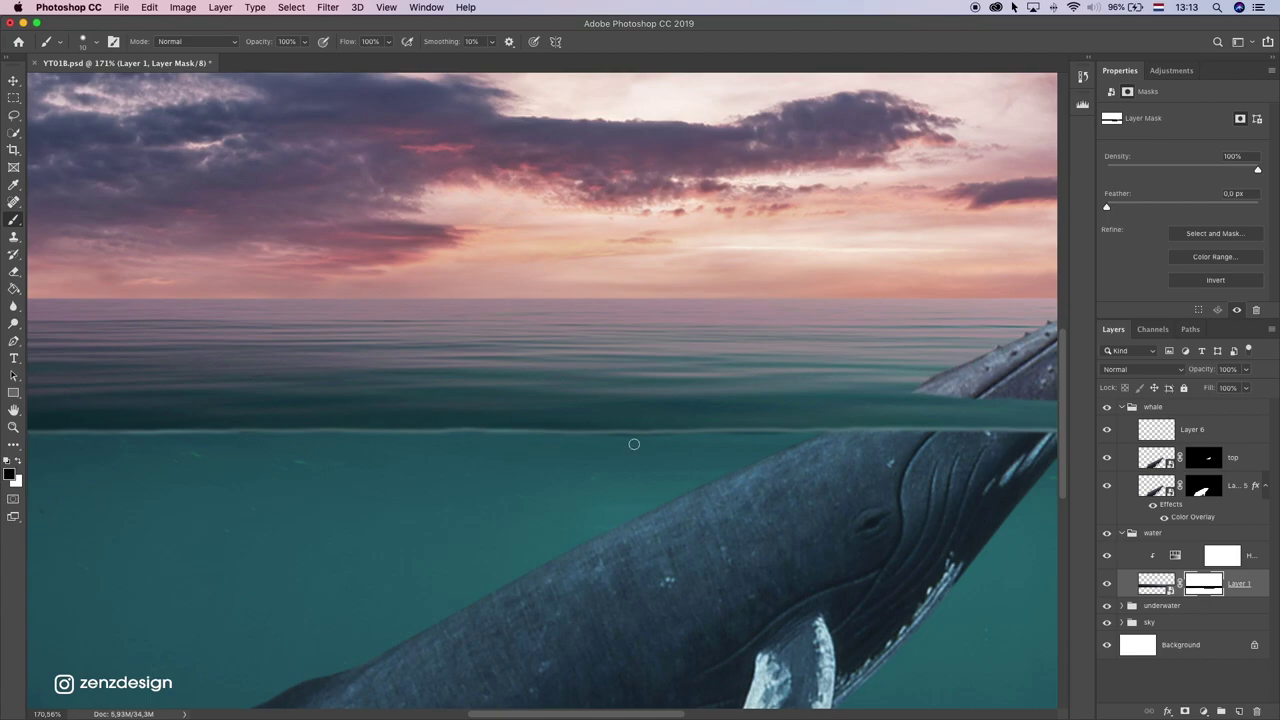
{"action": "left_click_drag", "start_coordinate": [694, 437], "coordinate": [499, 443]}
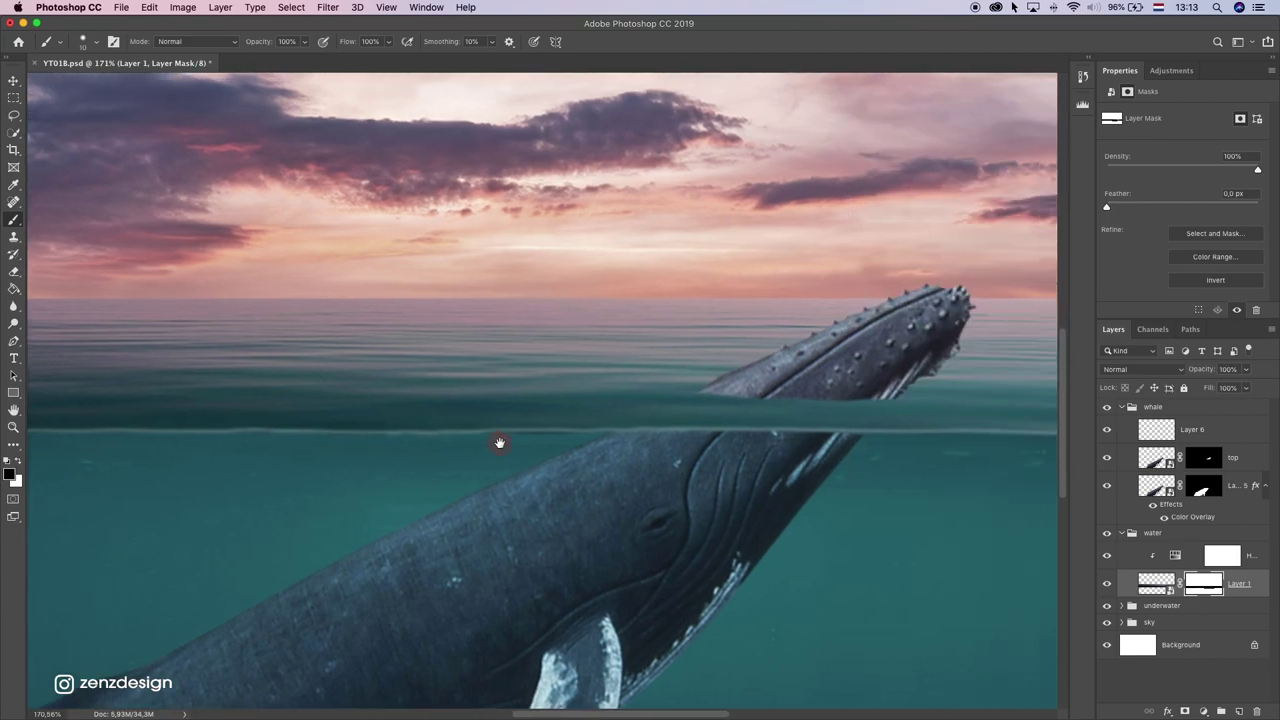
{"action": "left_click_drag", "start_coordinate": [671, 461], "coordinate": [270, 440]}
{"action": "left_click_drag", "start_coordinate": [654, 437], "coordinate": [386, 433]}
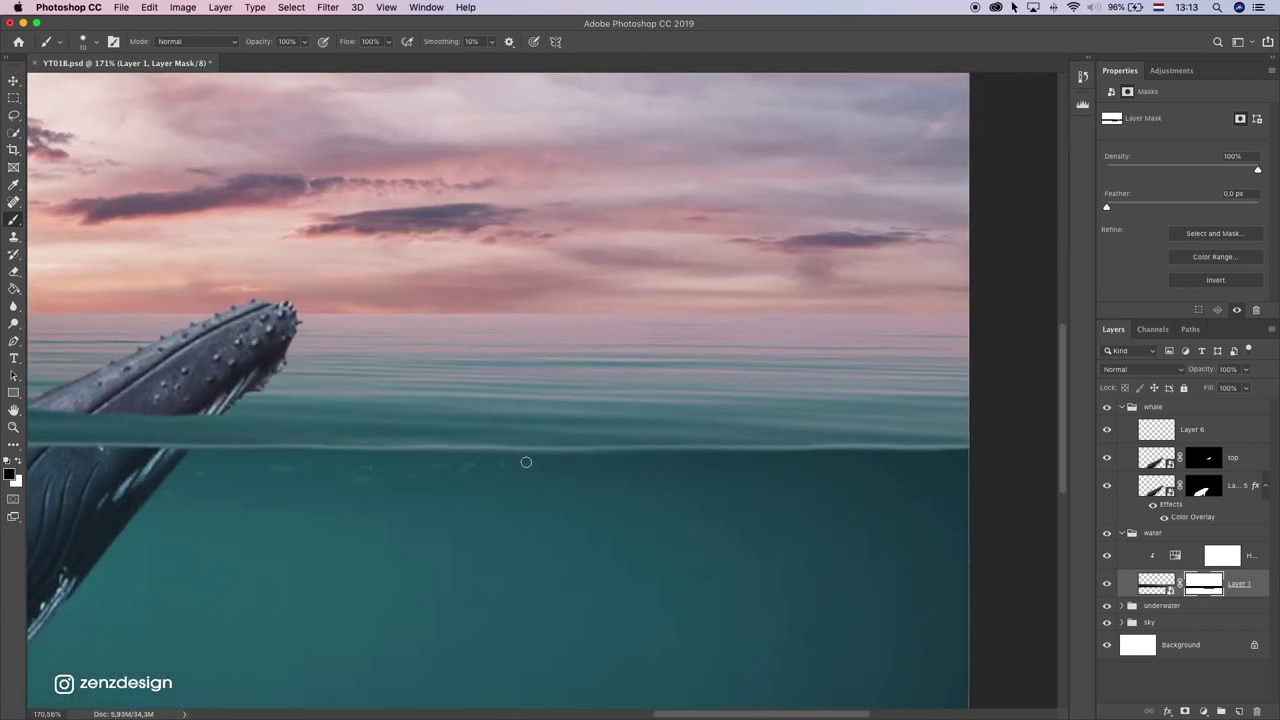
{"action": "scroll", "coordinate": [462, 485], "scroll_direction": "down", "scroll_amount": 10}
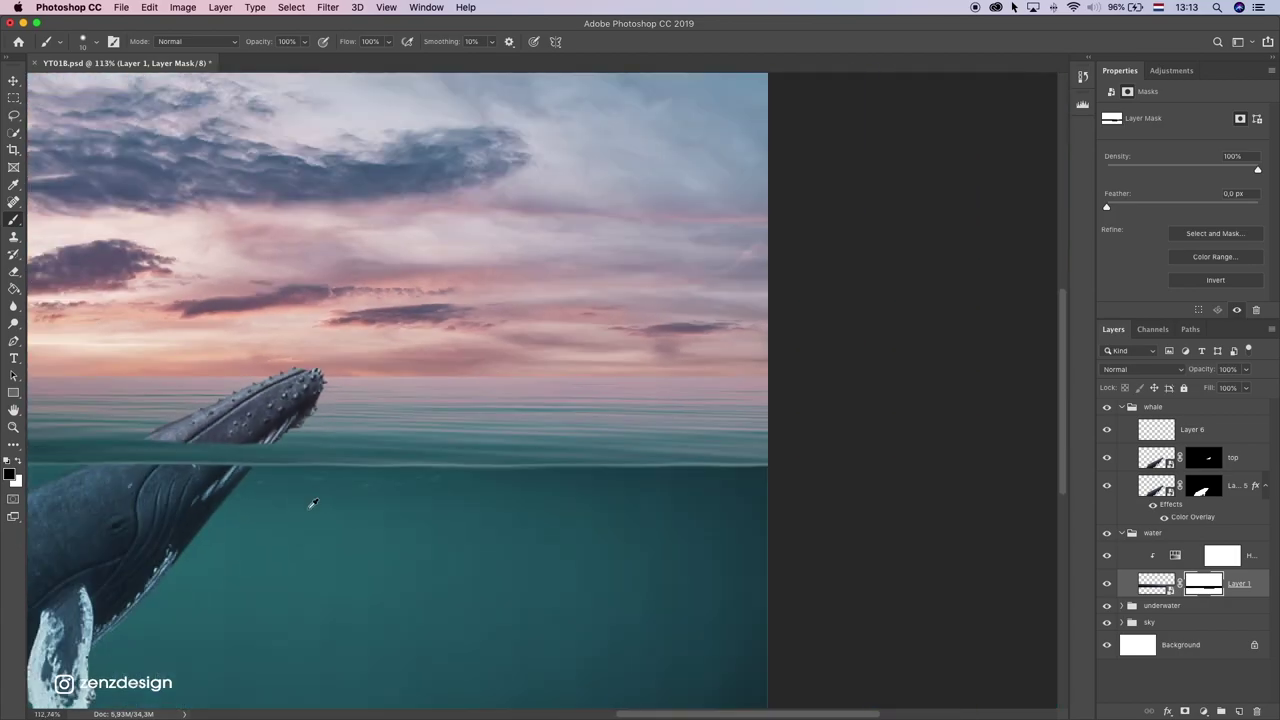
{"action": "scroll", "coordinate": [326, 500], "scroll_direction": "up", "scroll_amount": 1}
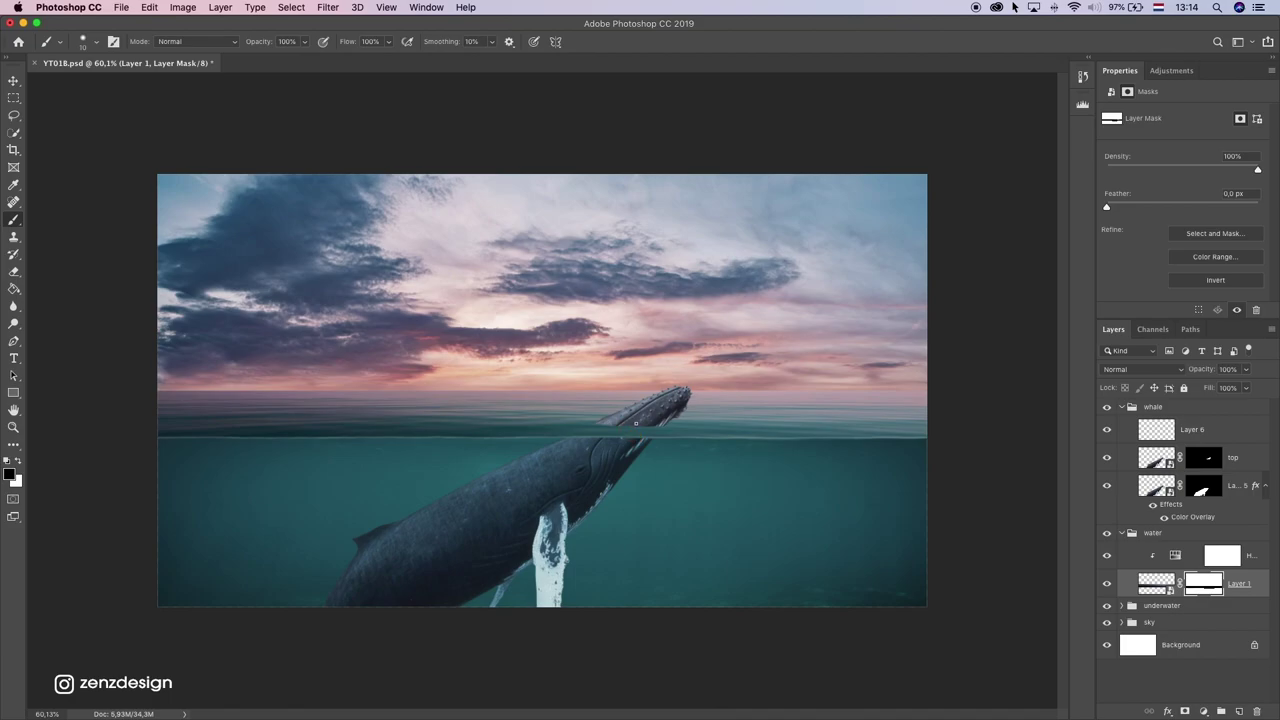
Step: Select the top layer holding the whale's head, check its visibility, and activate its mask for painting with the Brush tool
{"action": "scroll", "coordinate": [640, 420], "scroll_direction": "up", "scroll_amount": 5}
{"action": "scroll", "coordinate": [700, 453], "scroll_direction": "up", "scroll_amount": 2}
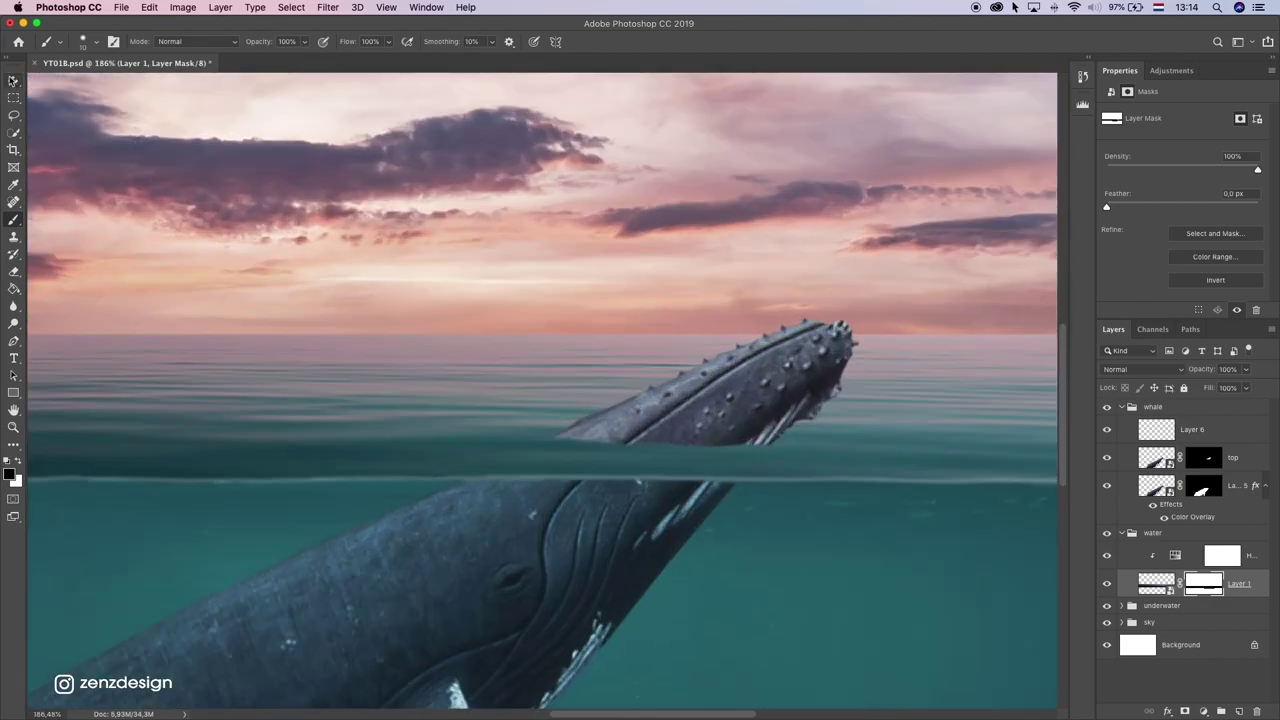
{"action": "key", "text": "v"}
{"action": "left_click", "coordinate": [640, 475], "text": "super"}
{"action": "scroll", "coordinate": [640, 475], "scroll_direction": "down", "scroll_amount": 2}
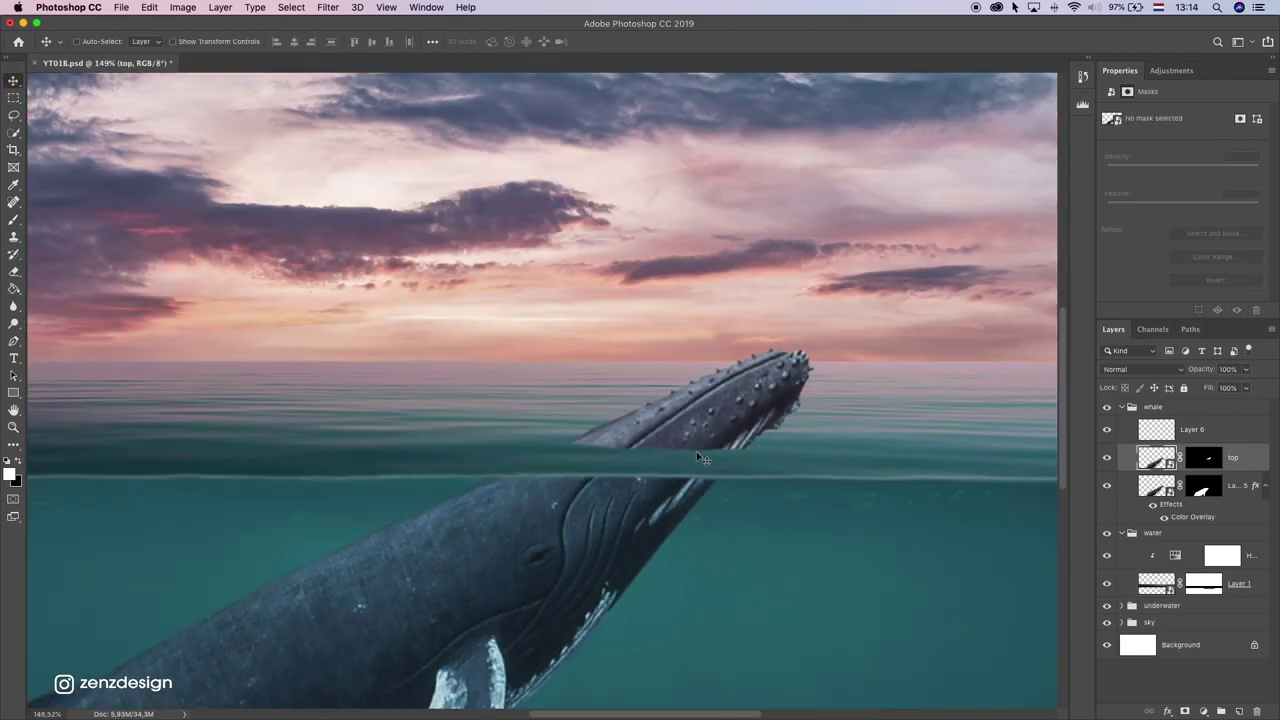
{"action": "left_click", "coordinate": [1107, 457]}
{"action": "left_click", "coordinate": [1107, 457]}
{"action": "left_click", "coordinate": [1107, 457]}
{"action": "left_click", "coordinate": [1107, 457]}
{"action": "left_click", "coordinate": [1190, 460]}
{"action": "left_click", "coordinate": [14, 220]}
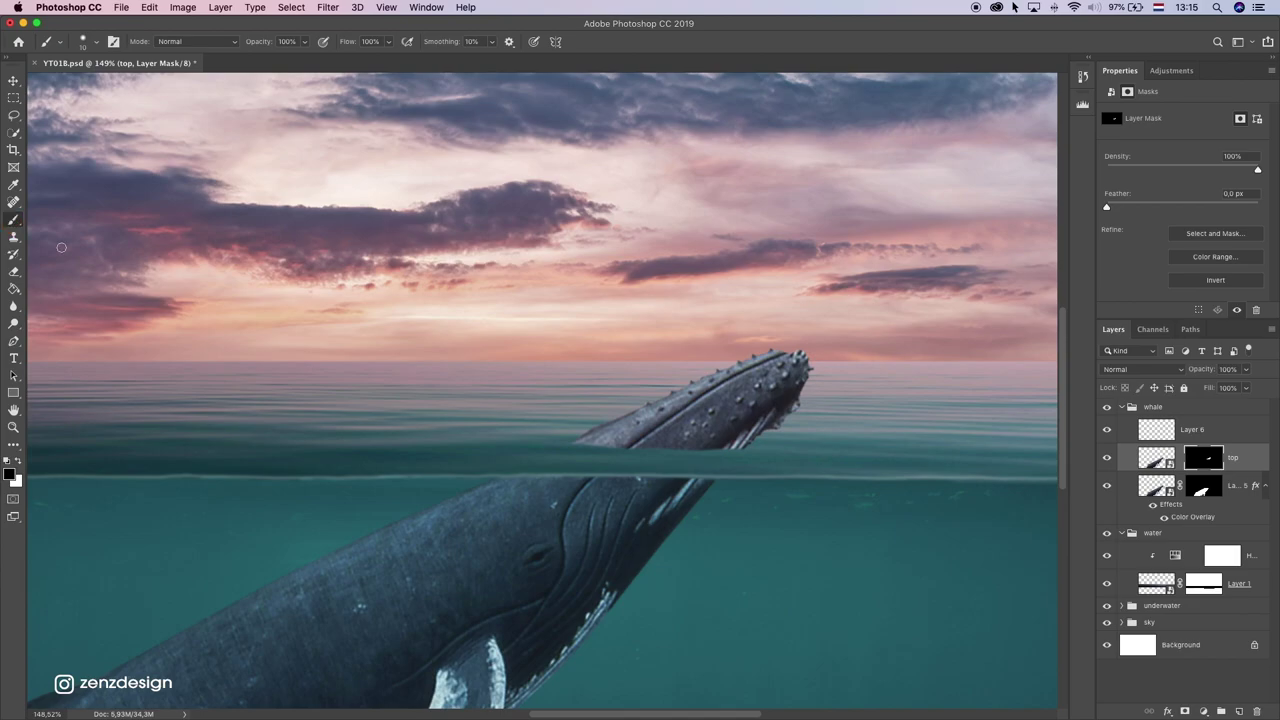
Step: Paint black with a 35 px brush on top's mask to hide the lower edge of the whale's head above the waterline
{"action": "key", "text": "bracketright"}
{"action": "key", "text": "bracketright"}
{"action": "key", "text": "bracketright"}
{"action": "mouse_move", "coordinate": [661, 456]}
{"action": "left_mouse_down"}
{"action": "mouse_move", "coordinate": [709, 448]}
{"action": "mouse_move", "coordinate": [585, 447]}
{"action": "mouse_move", "coordinate": [798, 443]}
{"action": "mouse_move", "coordinate": [631, 461]}
{"action": "mouse_move", "coordinate": [799, 439]}
{"action": "left_mouse_up"}
{"action": "key", "text": "super+z"}
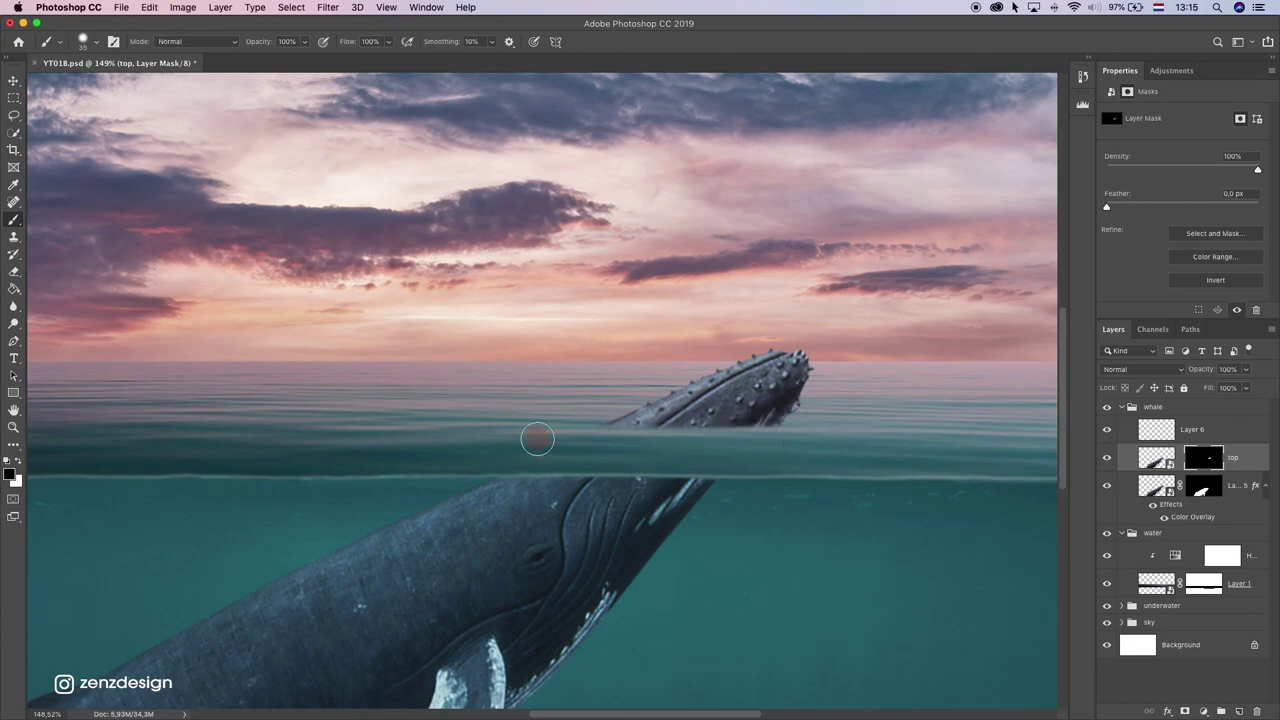
{"action": "scroll", "coordinate": [654, 471], "scroll_direction": "down", "scroll_amount": 5}
{"action": "scroll", "coordinate": [465, 525], "scroll_direction": "up", "scroll_amount": 2}
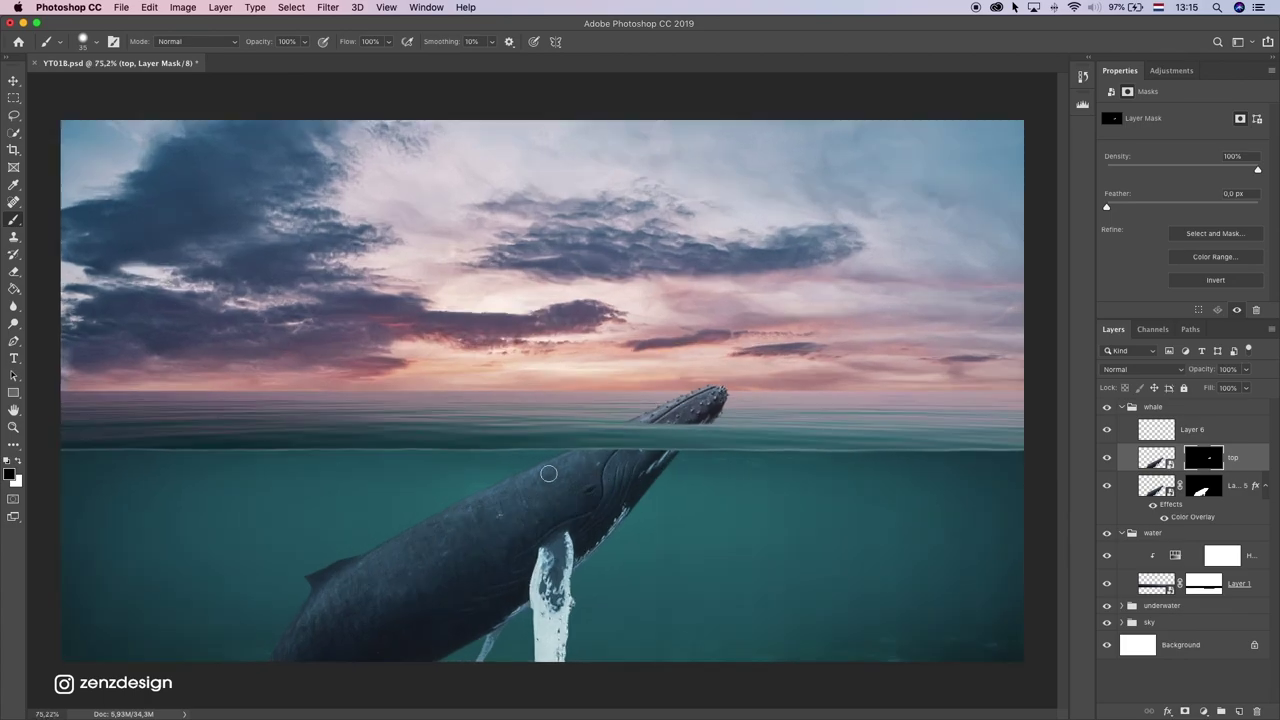
Step: Switch the foreground colour to white and undo the latest strokes on the top layer's mask
{"action": "left_click", "coordinate": [16, 462]}
{"action": "key", "text": "super+z"}
{"action": "key", "text": "super+z"}
{"action": "scroll", "coordinate": [470, 398], "scroll_direction": "down", "scroll_amount": 5}
{"action": "scroll", "coordinate": [488, 403], "scroll_direction": "up", "scroll_amount": 4}
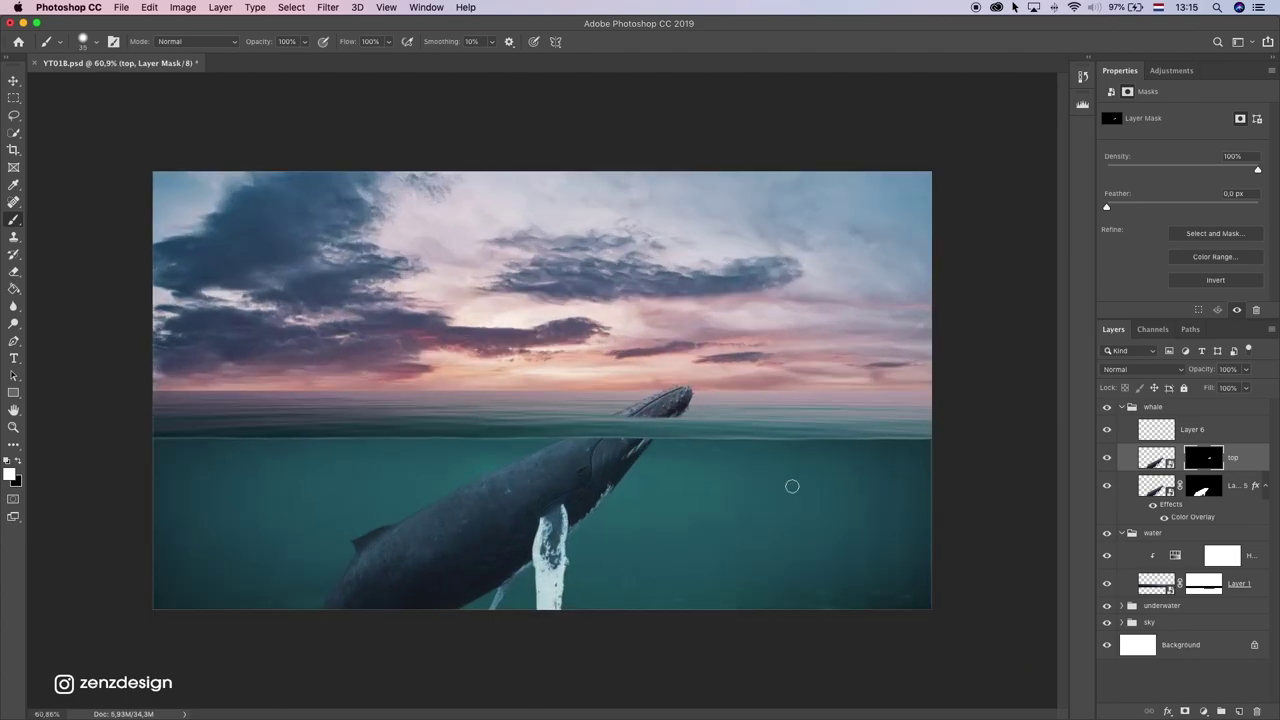
Step: Check Layer 6's visibility and rename the layer to surface line
{"action": "left_click", "coordinate": [13, 81]}
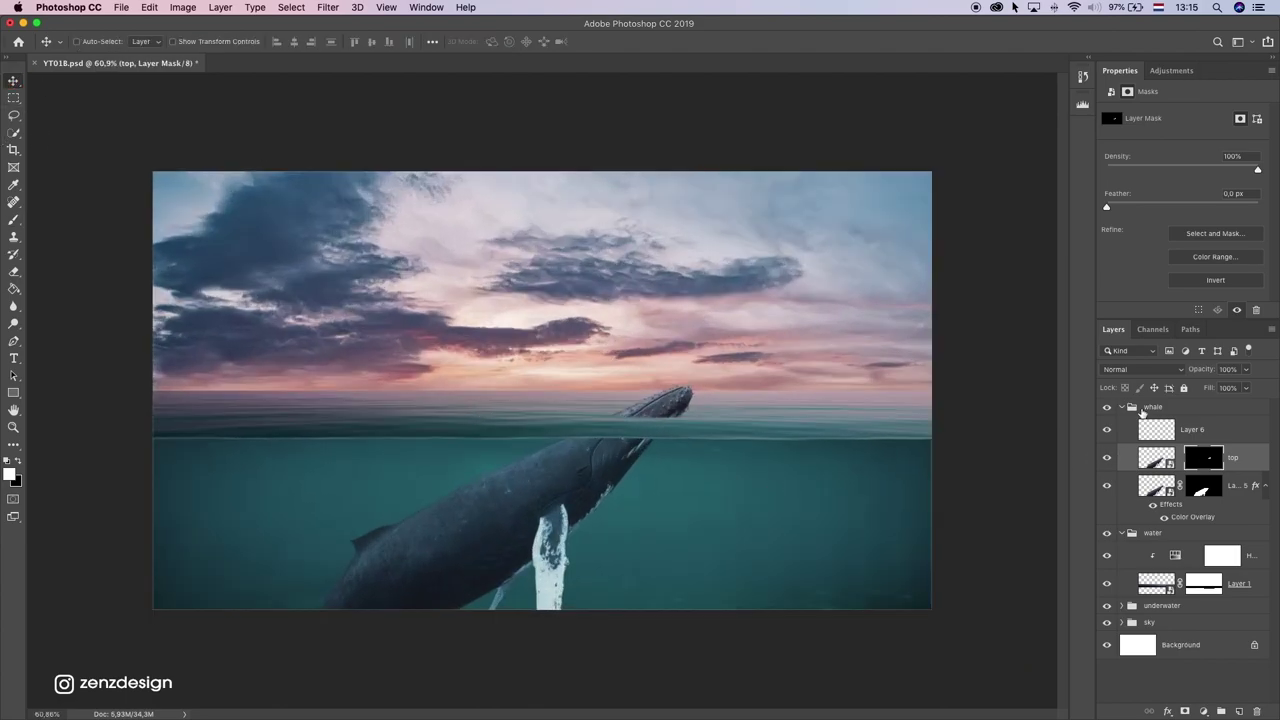
{"action": "left_click", "coordinate": [1142, 410]}
{"action": "left_click", "coordinate": [1172, 430]}
{"action": "left_click", "coordinate": [1106, 431]}
{"action": "left_click", "coordinate": [1106, 431]}
{"action": "left_click", "coordinate": [1107, 431]}
{"action": "double_click", "coordinate": [1190, 429]}
{"action": "type", "text": "su"}
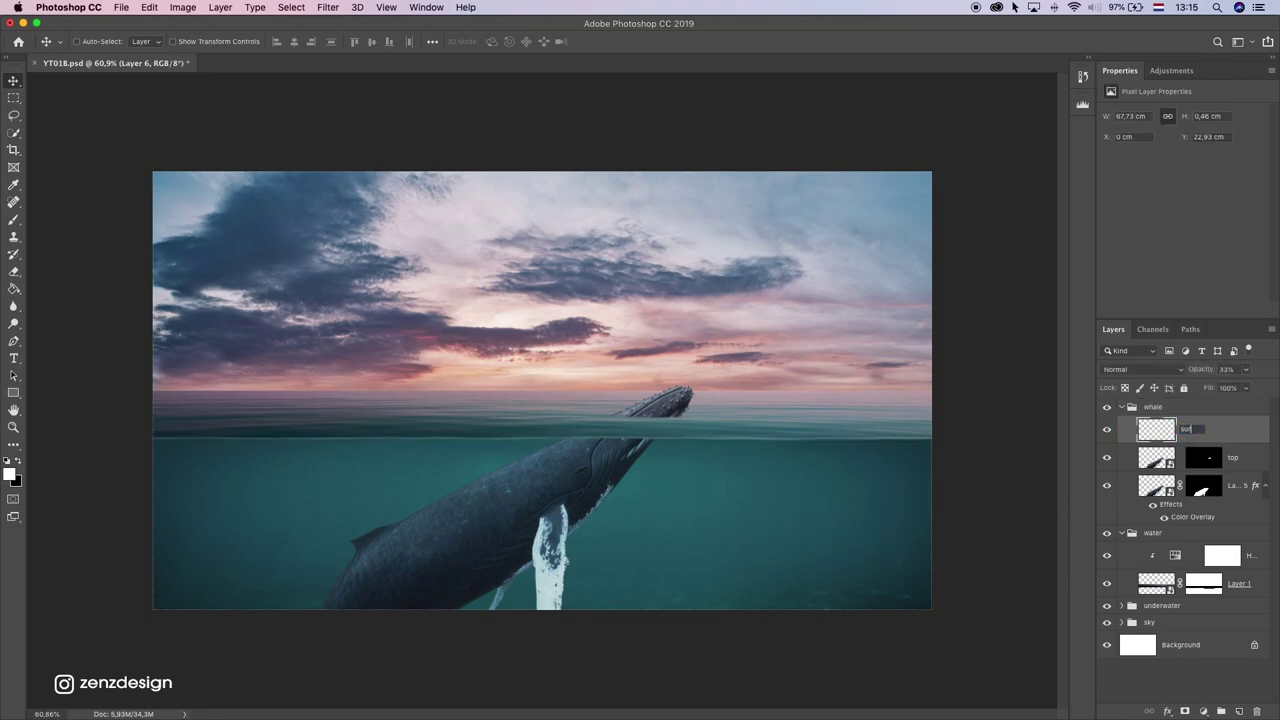
{"action": "type", "text": "rface line"}
{"action": "key", "text": "Return"}
Step: Move the surface line layer out of the whale group to the top of the stack and collapse the whale and water groups
{"action": "left_click_drag", "start_coordinate": [1195, 429], "coordinate": [1188, 404]}
{"action": "left_click", "coordinate": [1122, 436]}
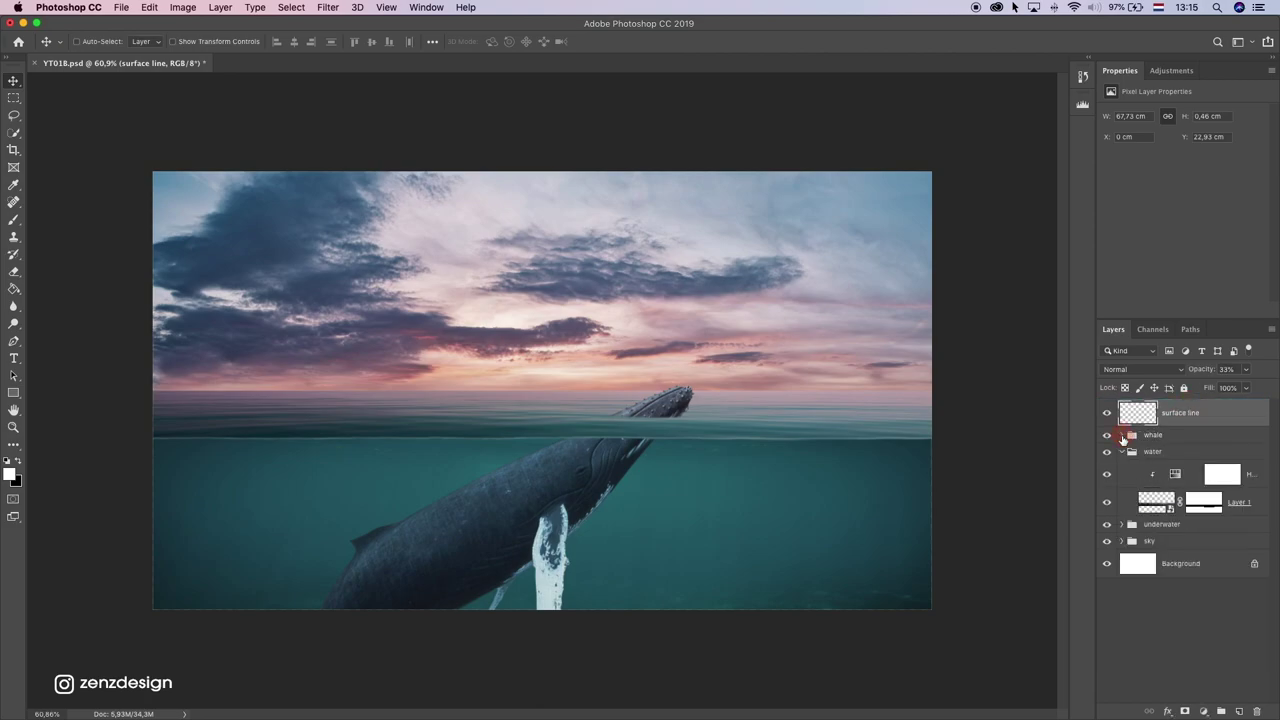
{"action": "left_click", "coordinate": [1121, 452]}
Step: Add a new empty layer and place it between the surface line layer and the whale group
{"action": "left_click", "coordinate": [1161, 470]}
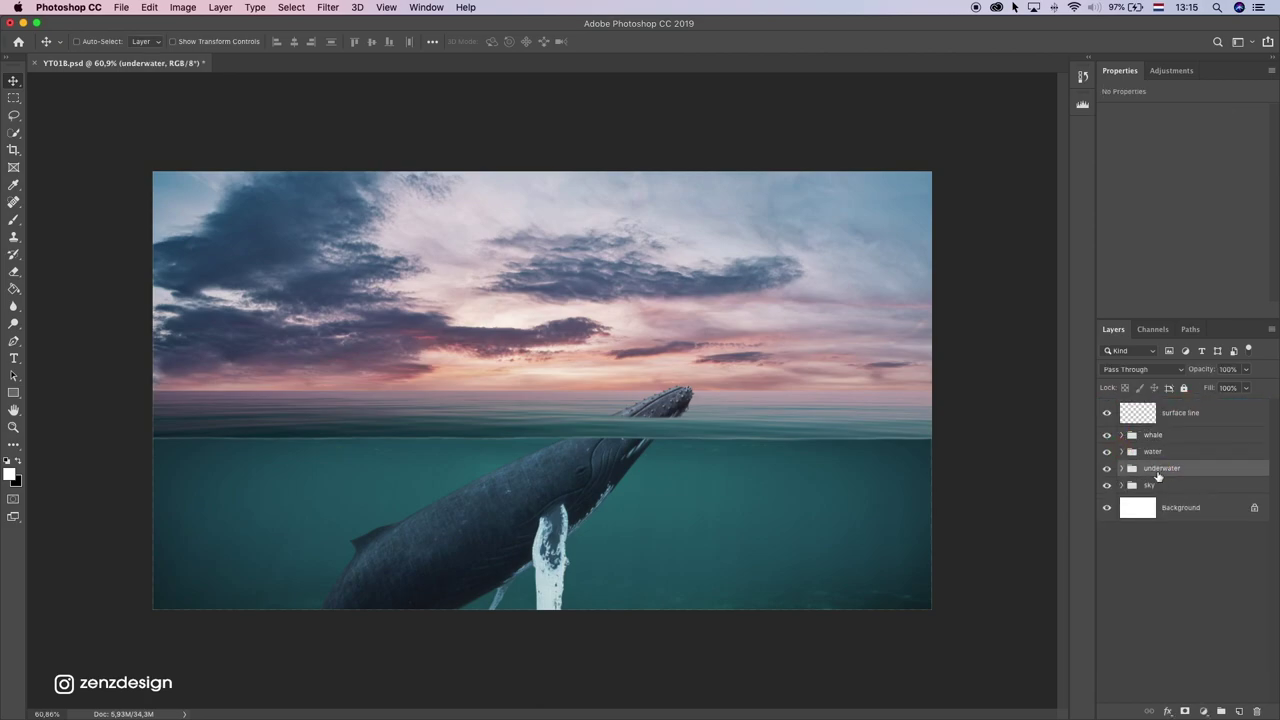
{"action": "left_click", "coordinate": [1106, 469]}
{"action": "left_click", "coordinate": [1106, 469]}
{"action": "left_click", "coordinate": [1162, 455]}
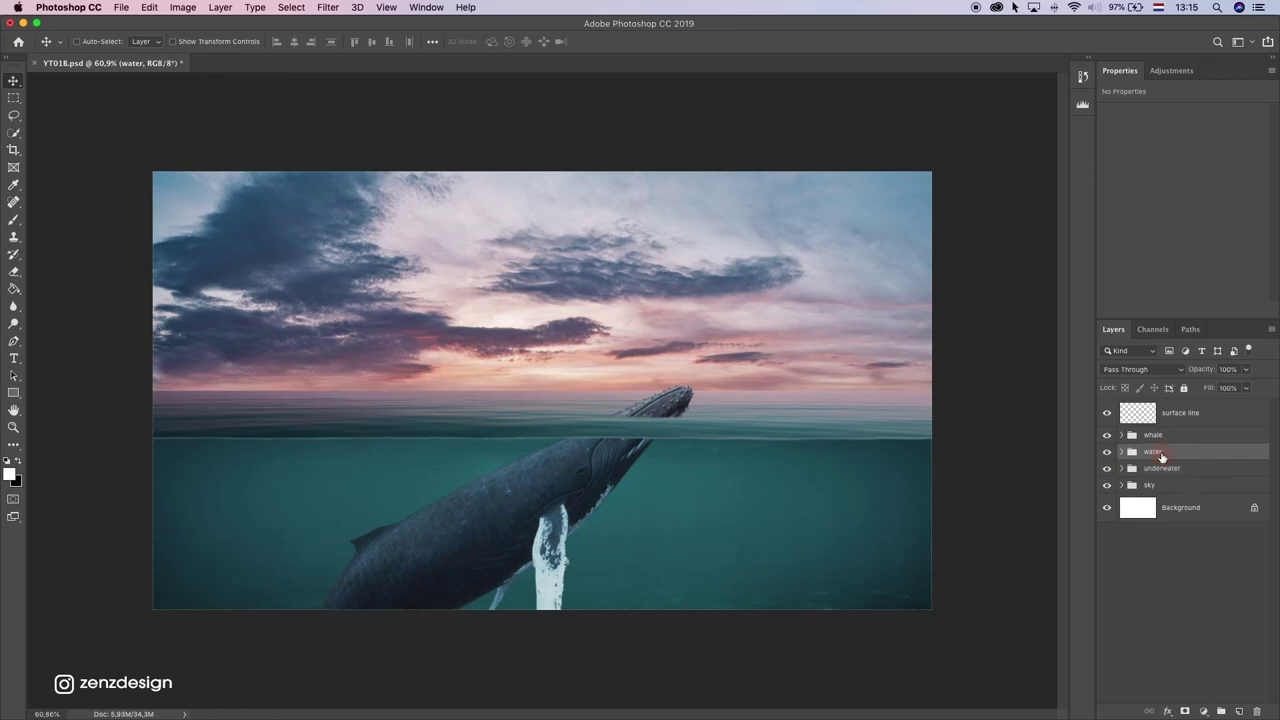
{"action": "left_click", "coordinate": [1238, 711]}
{"action": "left_click_drag", "start_coordinate": [1172, 460], "coordinate": [1183, 426]}
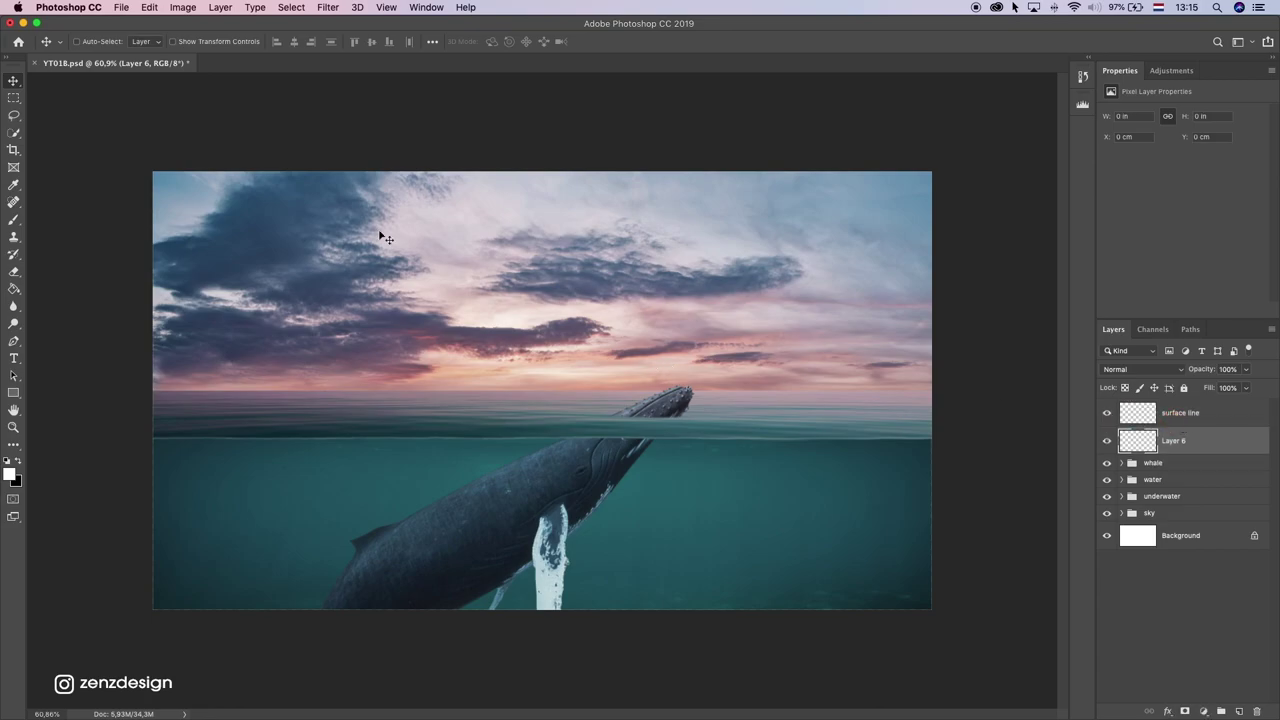
Step: Choose the beam2-particles brush from the SS-light-beams 3 brush set
{"action": "key", "text": "b"}
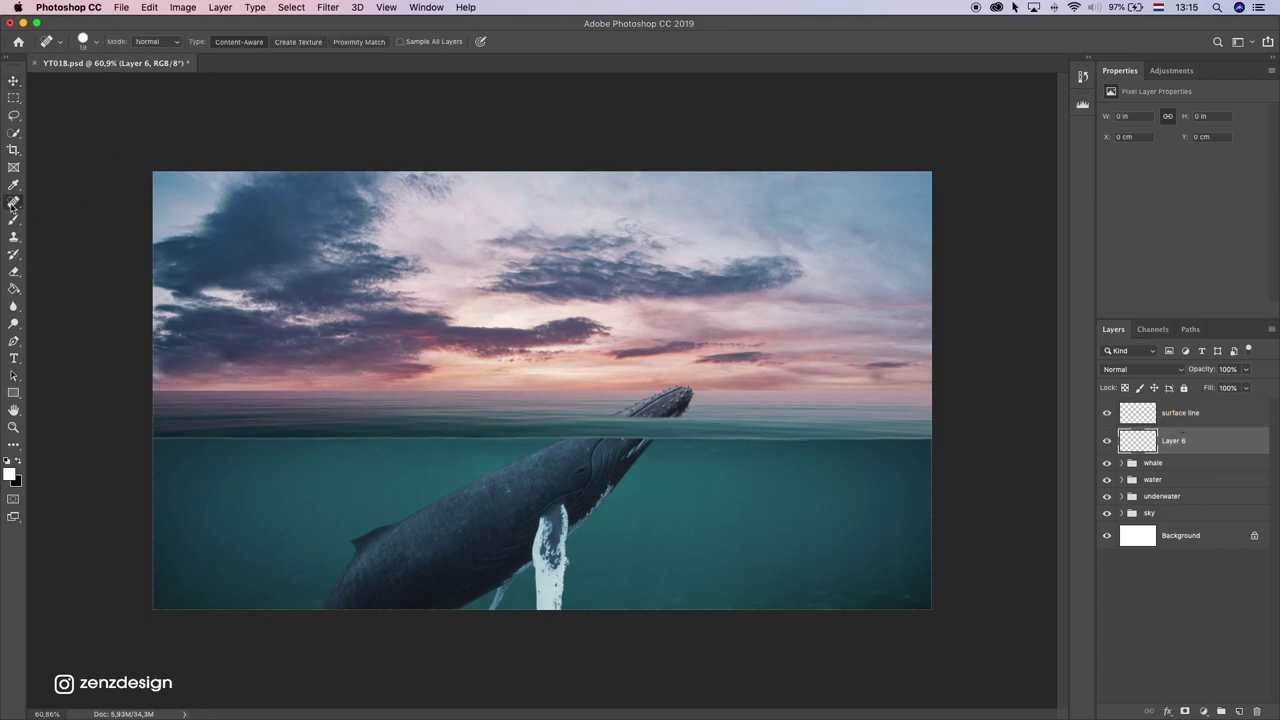
{"action": "left_click", "coordinate": [95, 44]}
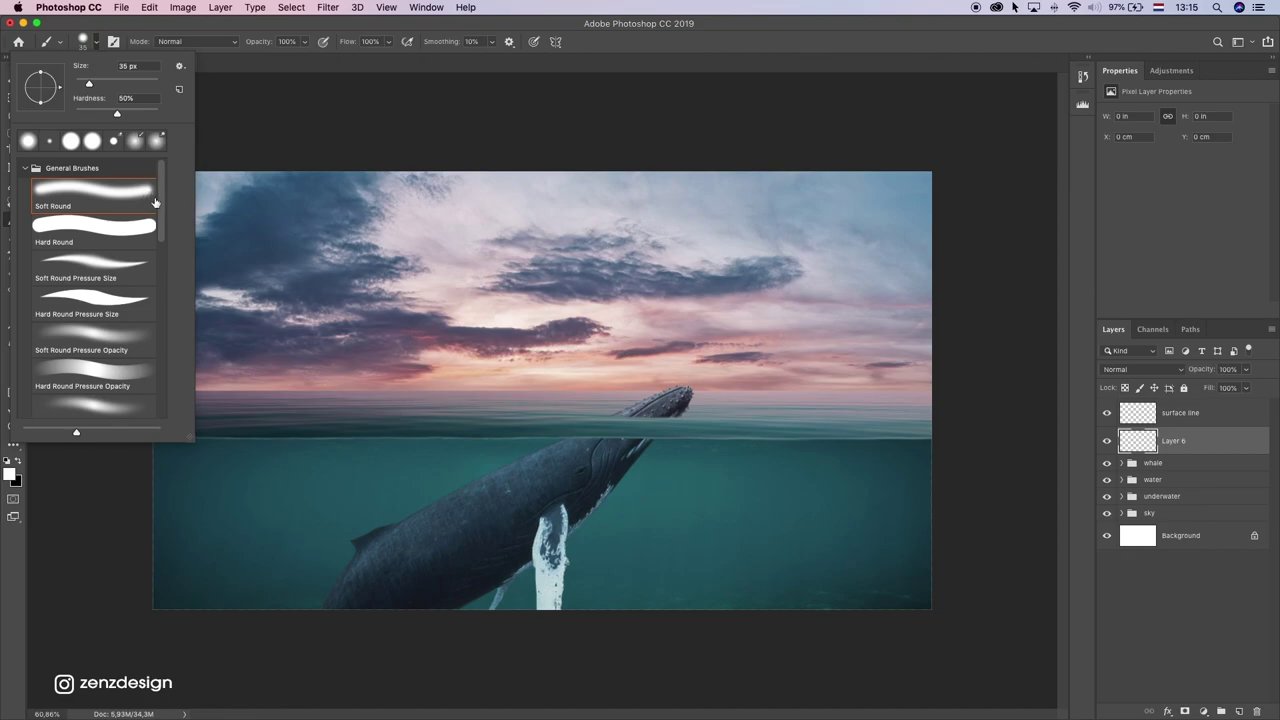
{"action": "scroll", "coordinate": [150, 250], "scroll_direction": "down", "scroll_amount": 5}
{"action": "scroll", "coordinate": [145, 369], "scroll_direction": "down", "scroll_amount": 3}
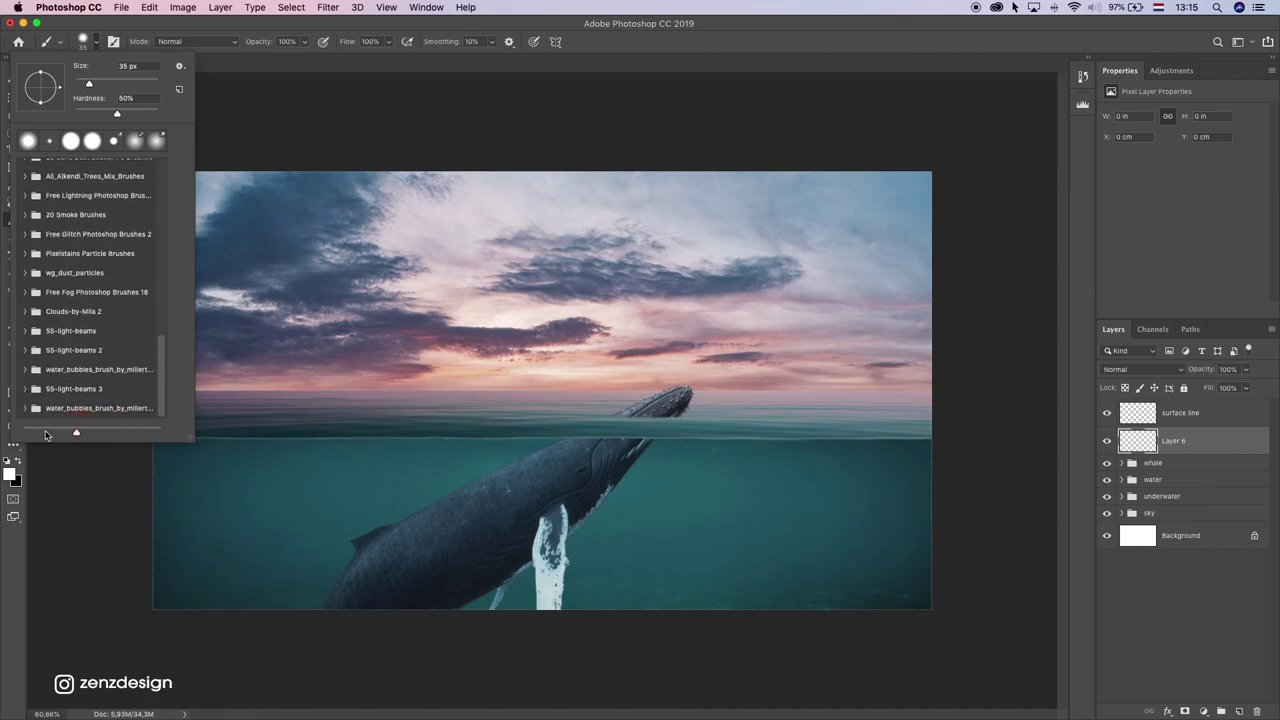
{"action": "left_click", "coordinate": [27, 389]}
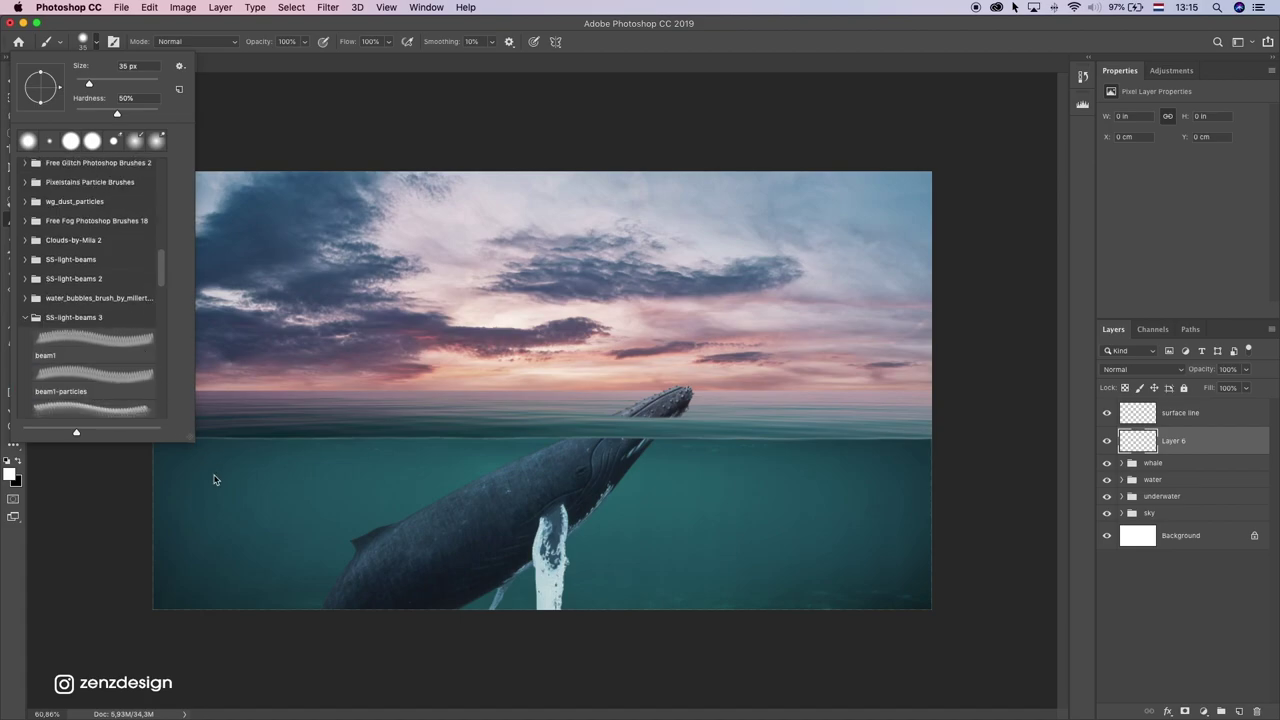
{"action": "left_click_drag", "start_coordinate": [186, 438], "coordinate": [290, 570]}
{"action": "scroll", "coordinate": [94, 409], "scroll_direction": "down", "scroll_amount": 5}
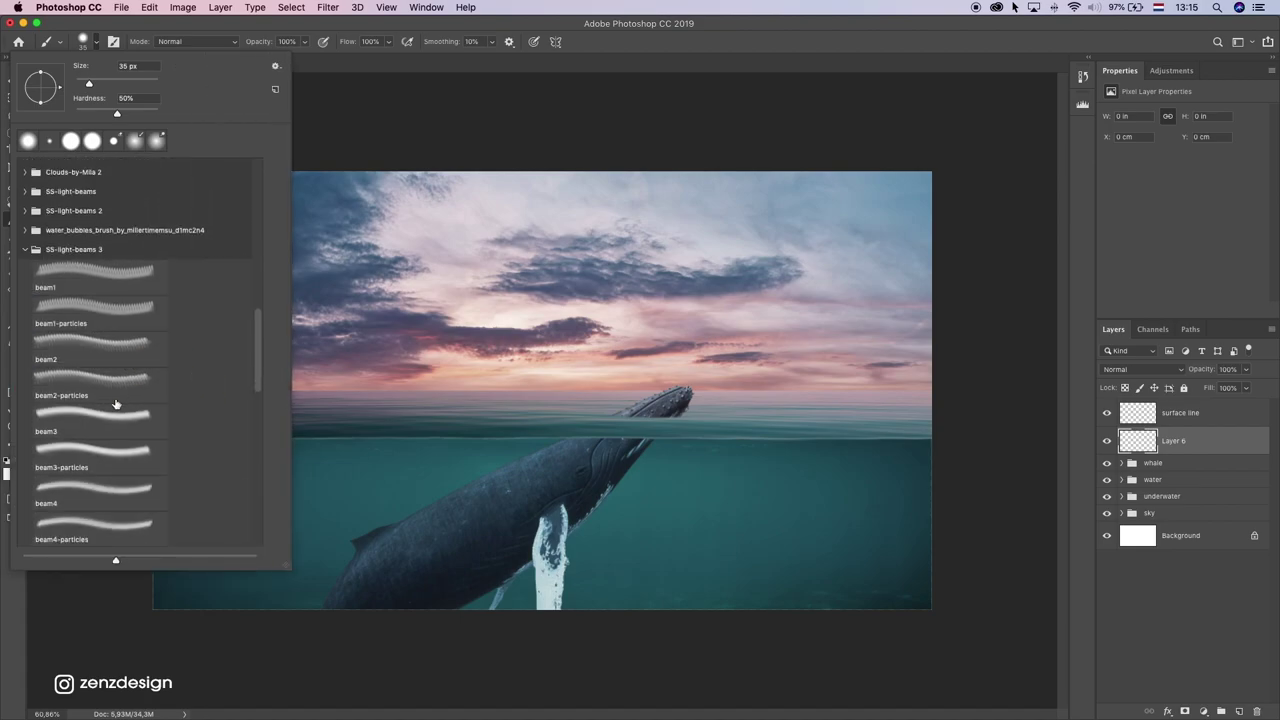
{"action": "left_click", "coordinate": [88, 400]}
{"action": "left_click", "coordinate": [103, 354]}
{"action": "key", "text": "Return"}
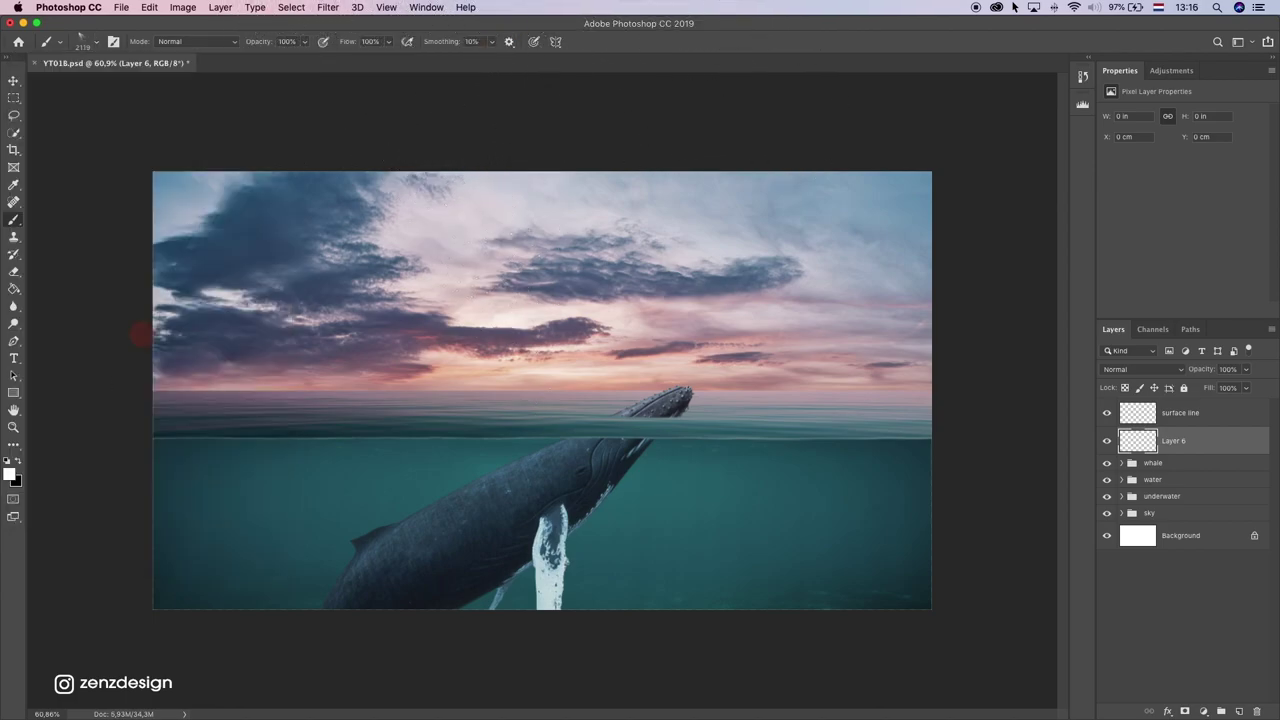
Step: Reduce the light-beam brush to 1000 px and try a stamp of rays across the whale
{"action": "key", "text": "bracketleft"}
{"action": "key", "text": "bracketleft"}
{"action": "key", "text": "bracketleft"}
{"action": "key", "text": "bracketleft"}
{"action": "key", "text": "bracketleft"}
{"action": "key", "text": "bracketleft"}
{"action": "key", "text": "bracketleft"}
{"action": "key", "text": "bracketleft"}
{"action": "key", "text": "bracketleft"}
{"action": "key", "text": "bracketleft"}
{"action": "key", "text": "bracketleft"}
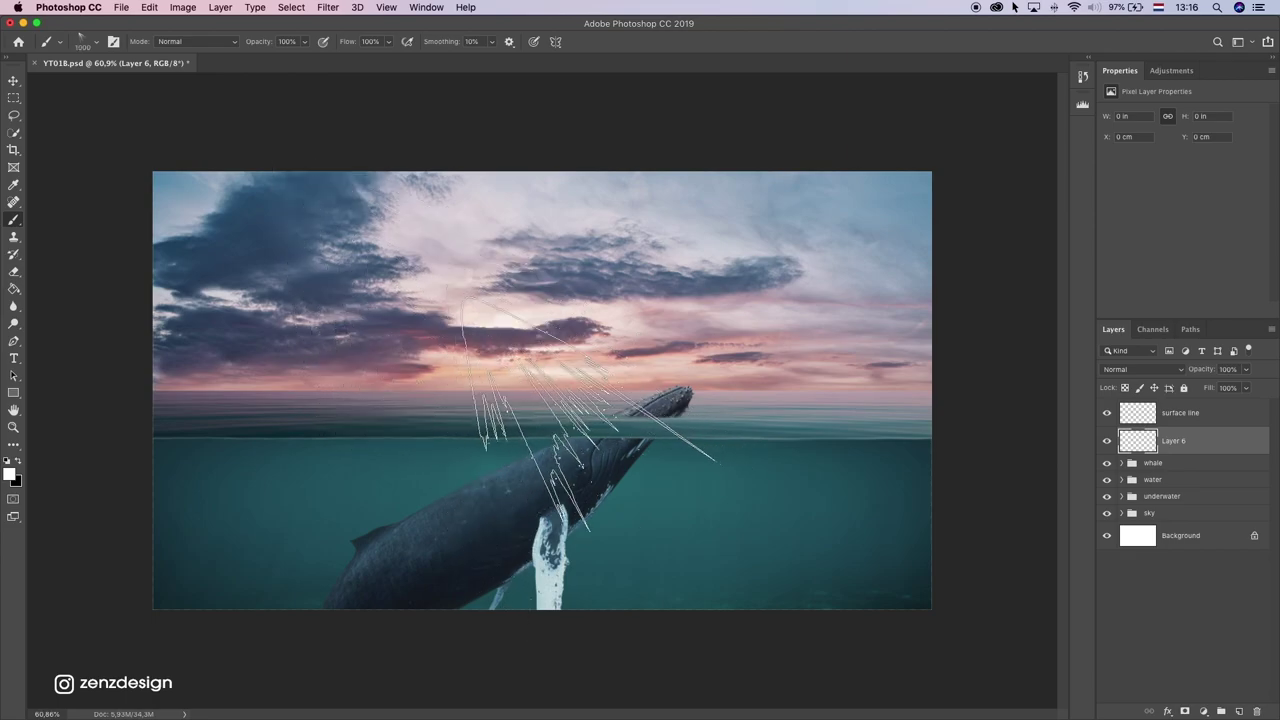
{"action": "left_click", "coordinate": [542, 438]}
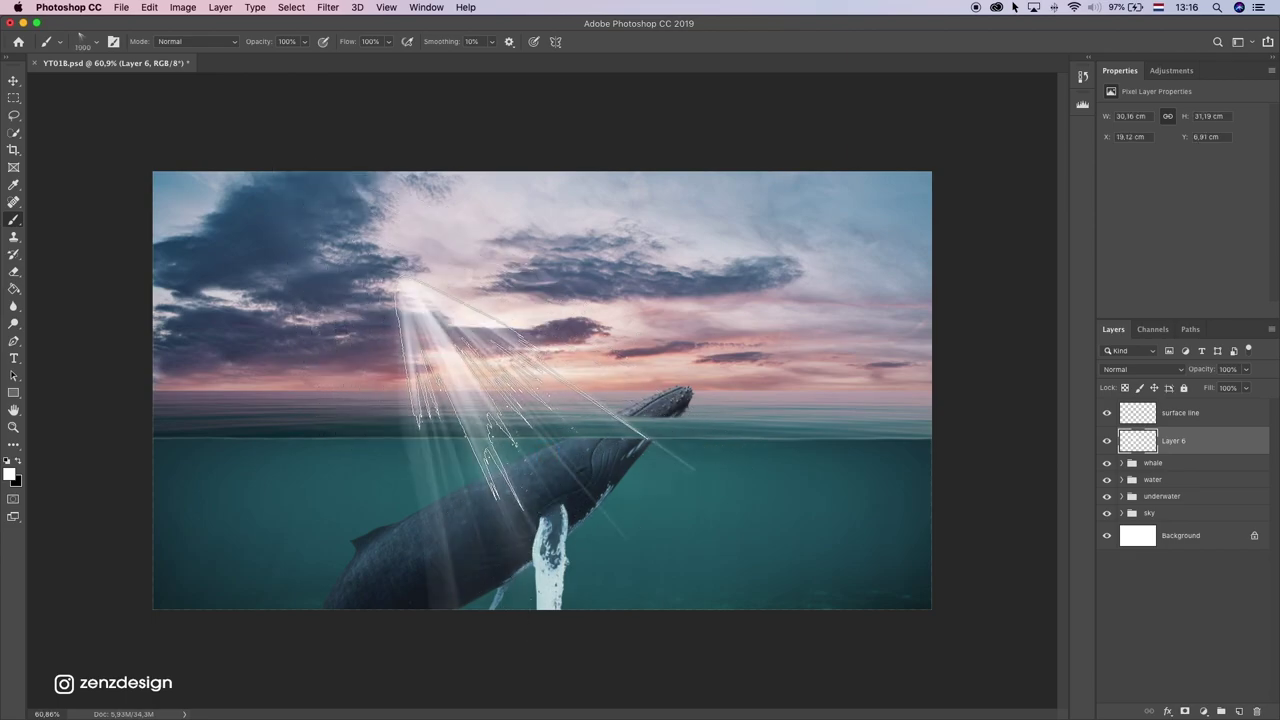
{"action": "key", "text": "super+z"}
Step: Shrink the beam brush to 600 px and stamp white light rays above the whale on Layer 6, undoing the trial stamps
{"action": "key", "text": "bracketleft"}
{"action": "key", "text": "bracketleft"}
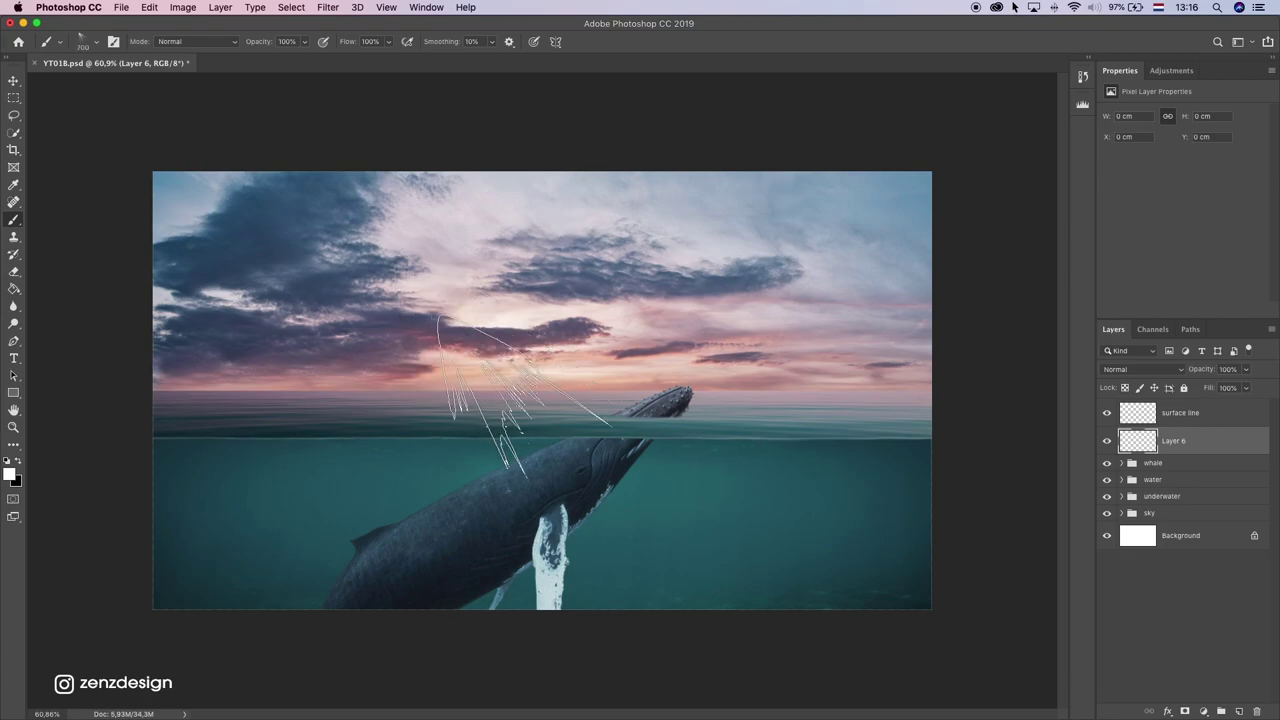
{"action": "left_click", "coordinate": [562, 458]}
{"action": "key", "text": "super+z"}
{"action": "left_click", "coordinate": [569, 462]}
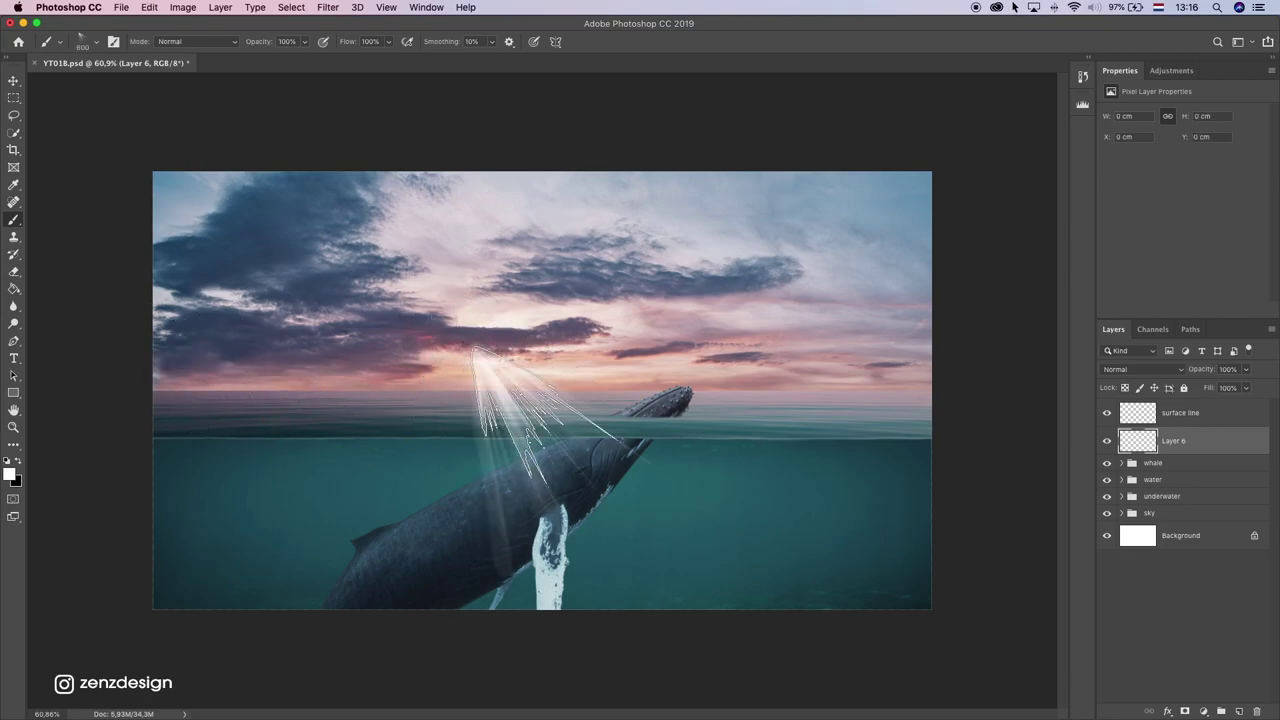
{"action": "key", "text": "super+z"}
{"action": "left_click", "coordinate": [556, 411]}
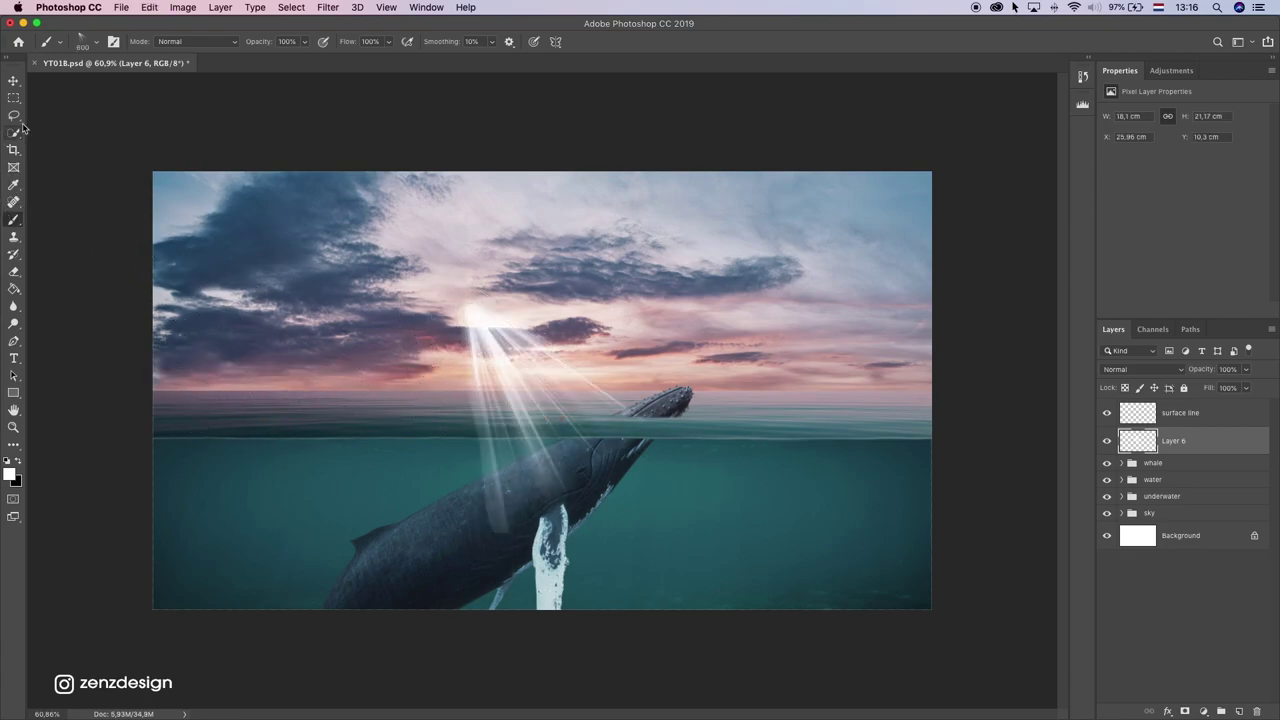
Step: Move the light rays down over the waterline and set Layer 6's blend mode to Overlay
{"action": "left_click", "coordinate": [13, 80]}
{"action": "left_click_drag", "start_coordinate": [660, 391], "coordinate": [645, 476]}
{"action": "left_click", "coordinate": [1135, 369]}
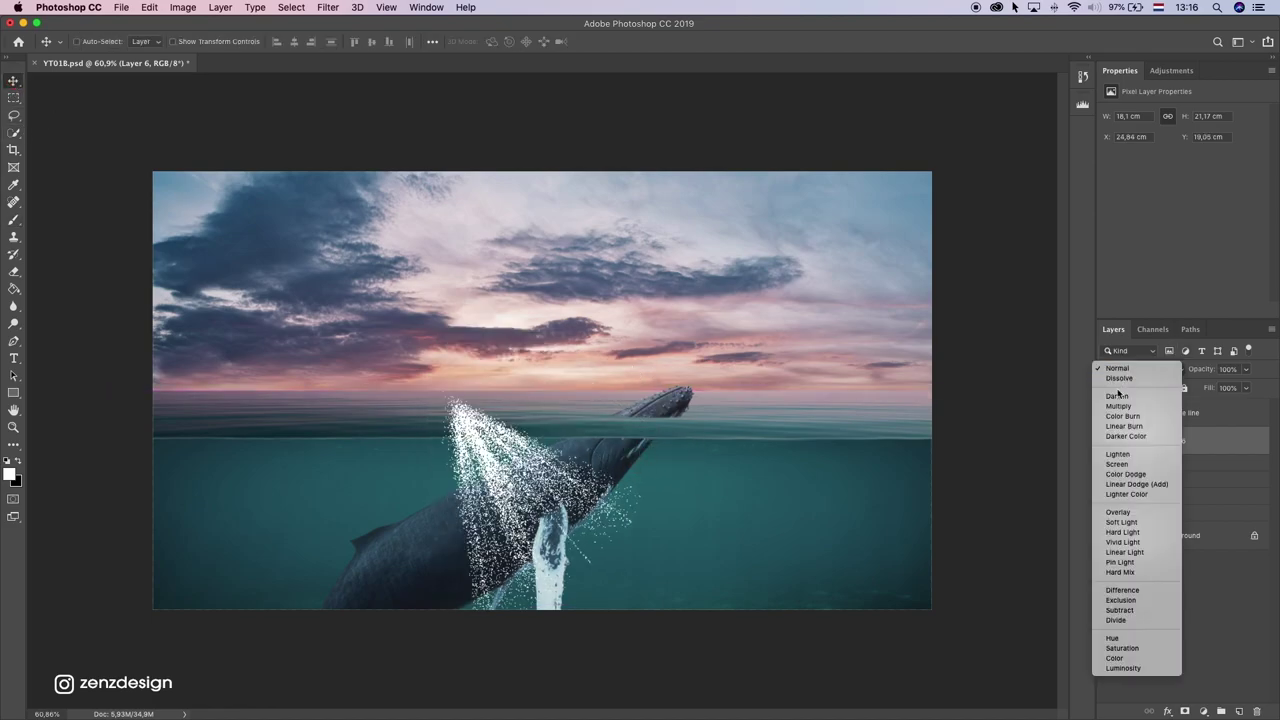
{"action": "left_click", "coordinate": [1100, 514]}
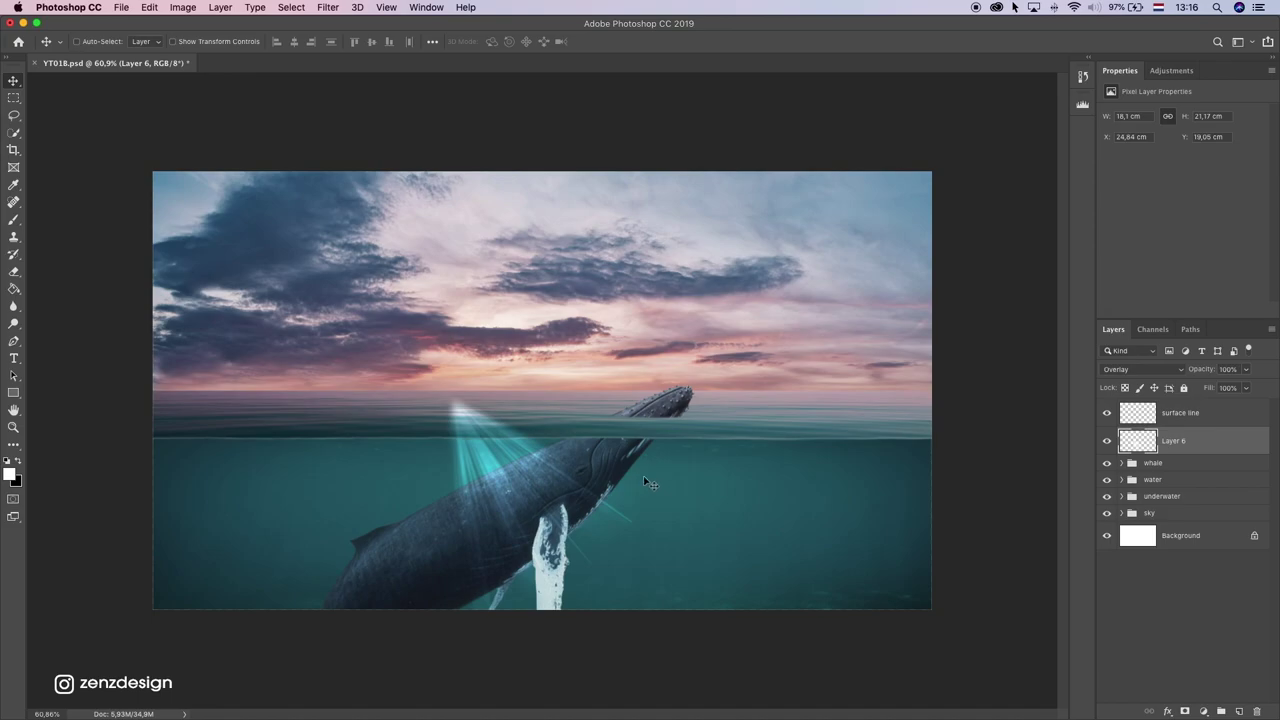
Step: Rotate the light rays clockwise by about 28° so they fan downward, and try stretching them wider
{"action": "key", "text": "super+t"}
{"action": "left_click_drag", "start_coordinate": [689, 441], "coordinate": [680, 517]}
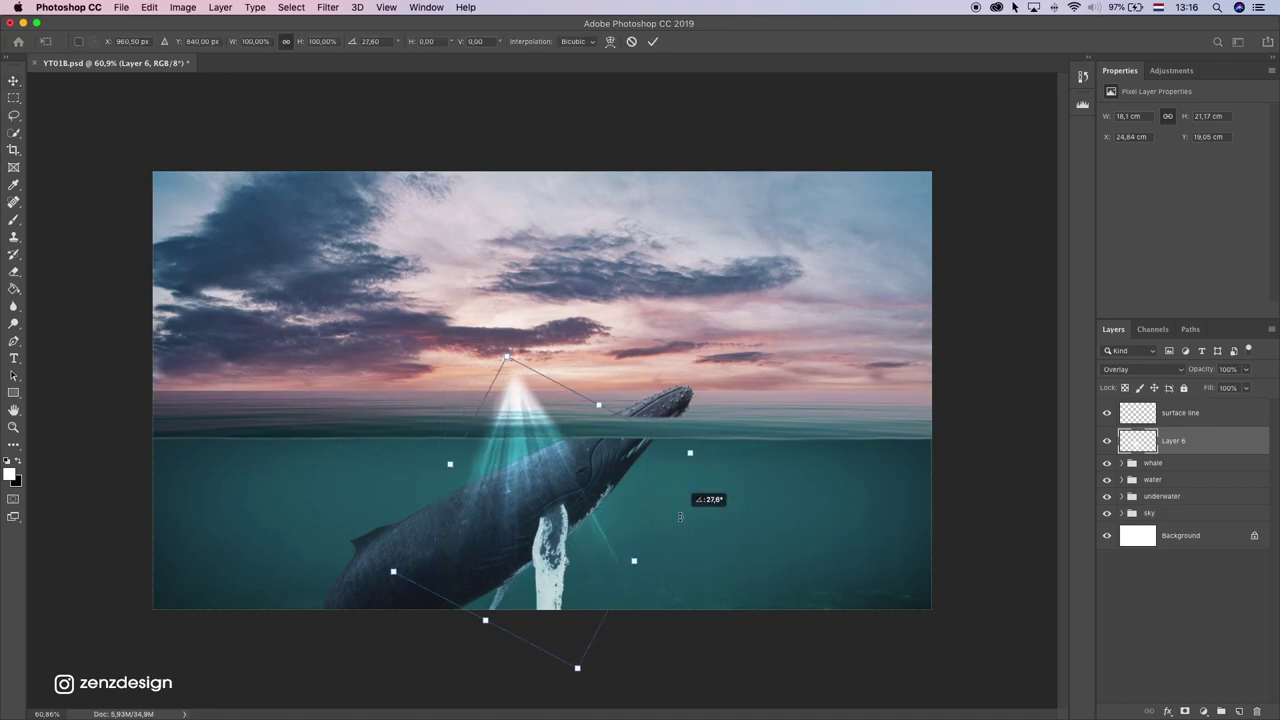
{"action": "left_click_drag", "start_coordinate": [583, 444], "coordinate": [574, 433]}
{"action": "left_click_drag", "start_coordinate": [743, 471], "coordinate": [734, 430]}
{"action": "mouse_move", "coordinate": [522, 455]}
{"action": "left_mouse_down"}
{"action": "mouse_move", "coordinate": [571, 445]}
{"action": "mouse_move", "coordinate": [527, 462]}
{"action": "left_mouse_up"}
{"action": "left_click_drag", "start_coordinate": [677, 415], "coordinate": [783, 391]}
{"action": "key", "text": "super+z"}
{"action": "left_click_drag", "start_coordinate": [694, 538], "coordinate": [898, 523]}
{"action": "key", "text": "Escape"}
Step: Stretch the light rays to about 49.7 cm wide and 27.6 cm high, with their source at the horizon
{"action": "key", "text": "ctrl+t"}
{"action": "left_click_drag", "start_coordinate": [583, 525], "coordinate": [664, 521]}
{"action": "left_click_drag", "start_coordinate": [966, 426], "coordinate": [970, 485]}
{"action": "left_click_drag", "start_coordinate": [719, 482], "coordinate": [660, 486]}
{"action": "key", "text": "Return"}
{"action": "left_click_drag", "start_coordinate": [485, 377], "coordinate": [485, 377]}
{"action": "key", "text": "F1"}
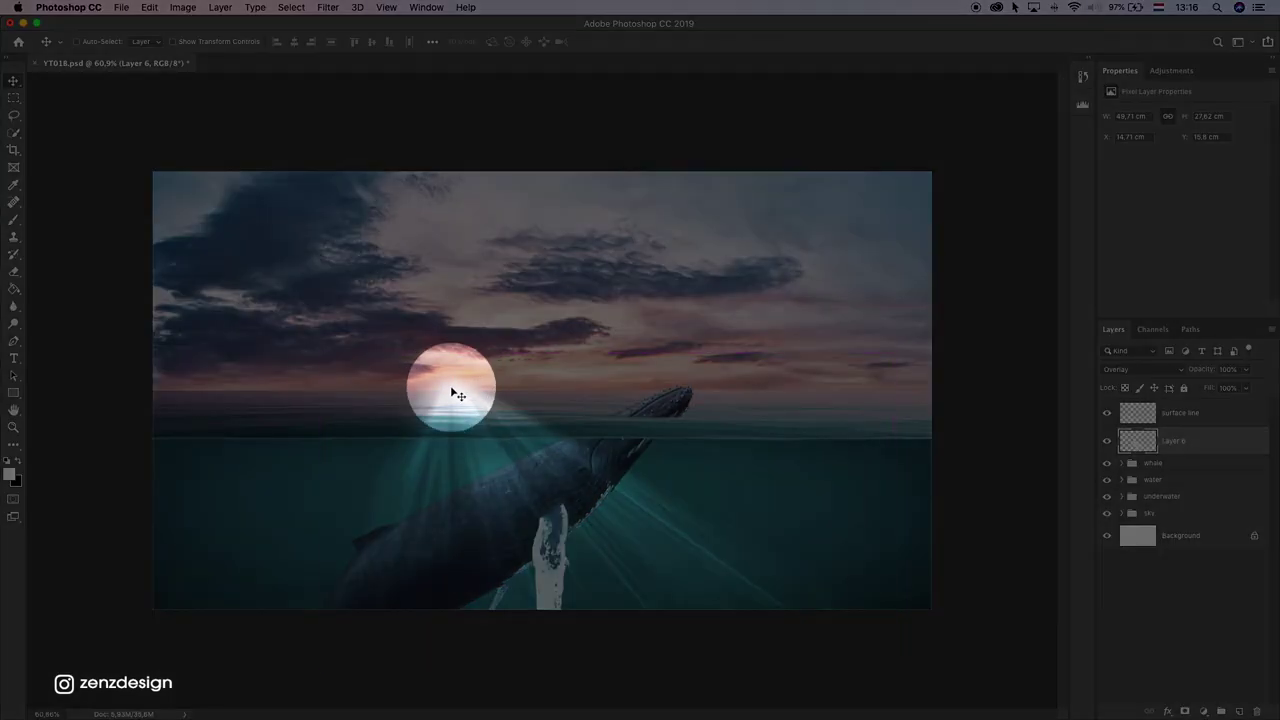
{"action": "key", "text": "F1"}
Step: Shift the sky image left, enlarge it to about 89.7 cm wide, and align its bright area above the light rays
{"action": "left_click_drag", "start_coordinate": [783, 257], "coordinate": [725, 249]}
{"action": "key", "text": "ctrl+t"}
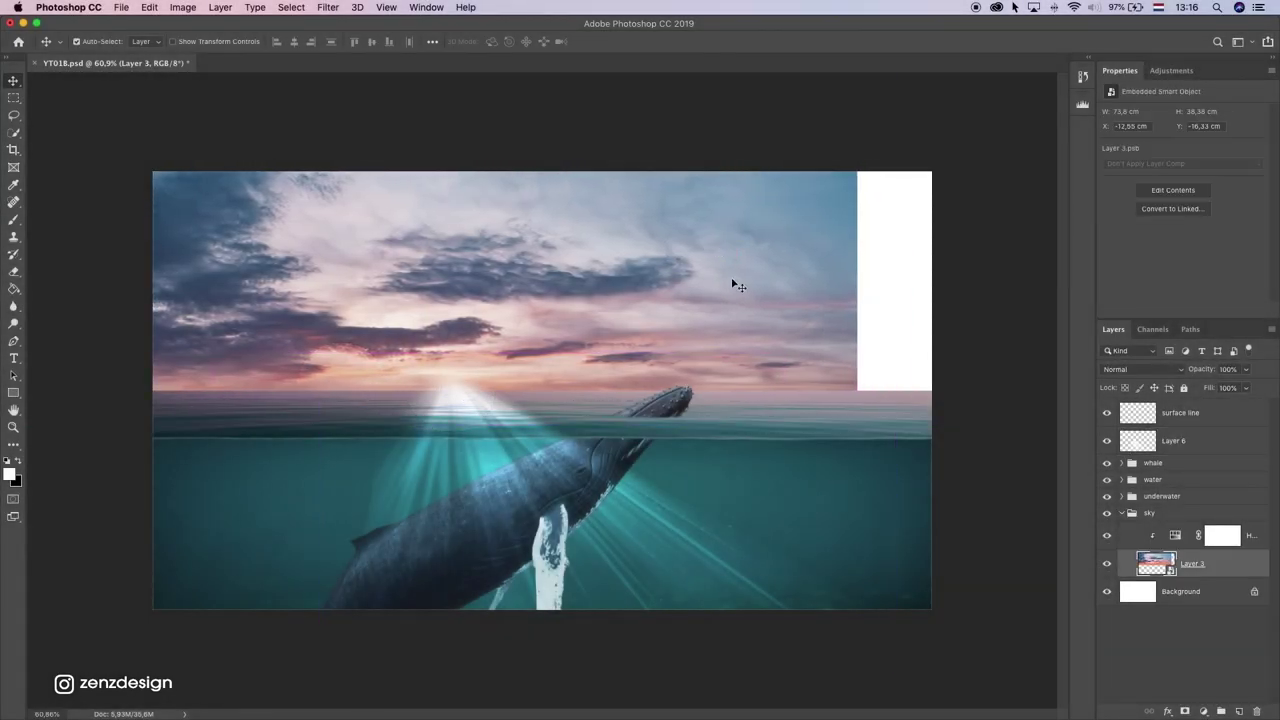
{"action": "left_click_drag", "start_coordinate": [862, 450], "coordinate": [948, 496]}
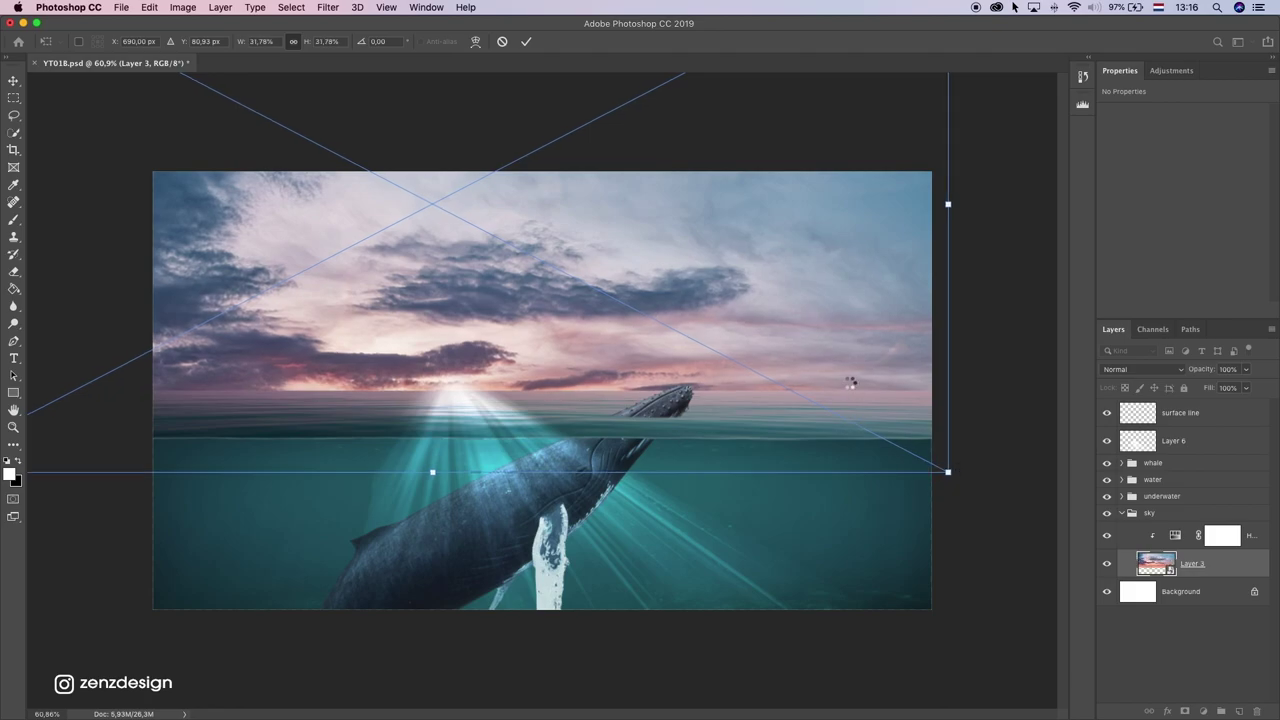
{"action": "key", "text": "Return"}
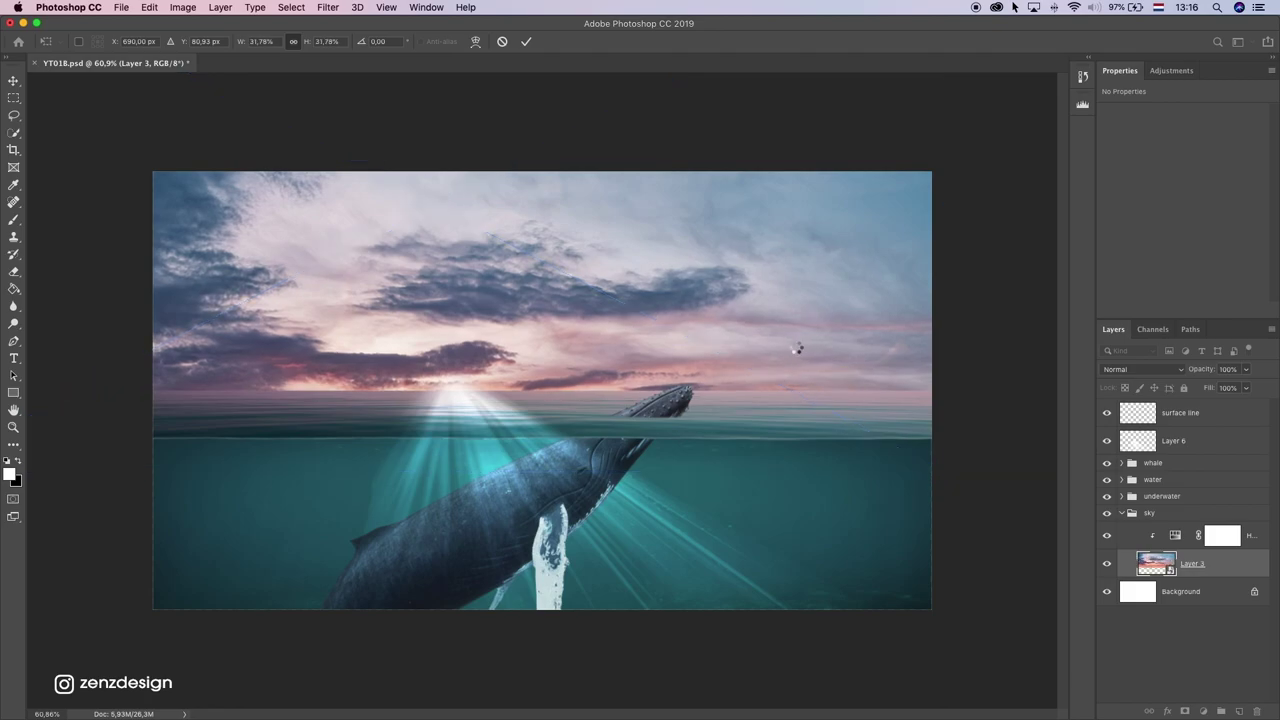
{"action": "left_click_drag", "start_coordinate": [795, 352], "coordinate": [820, 331]}
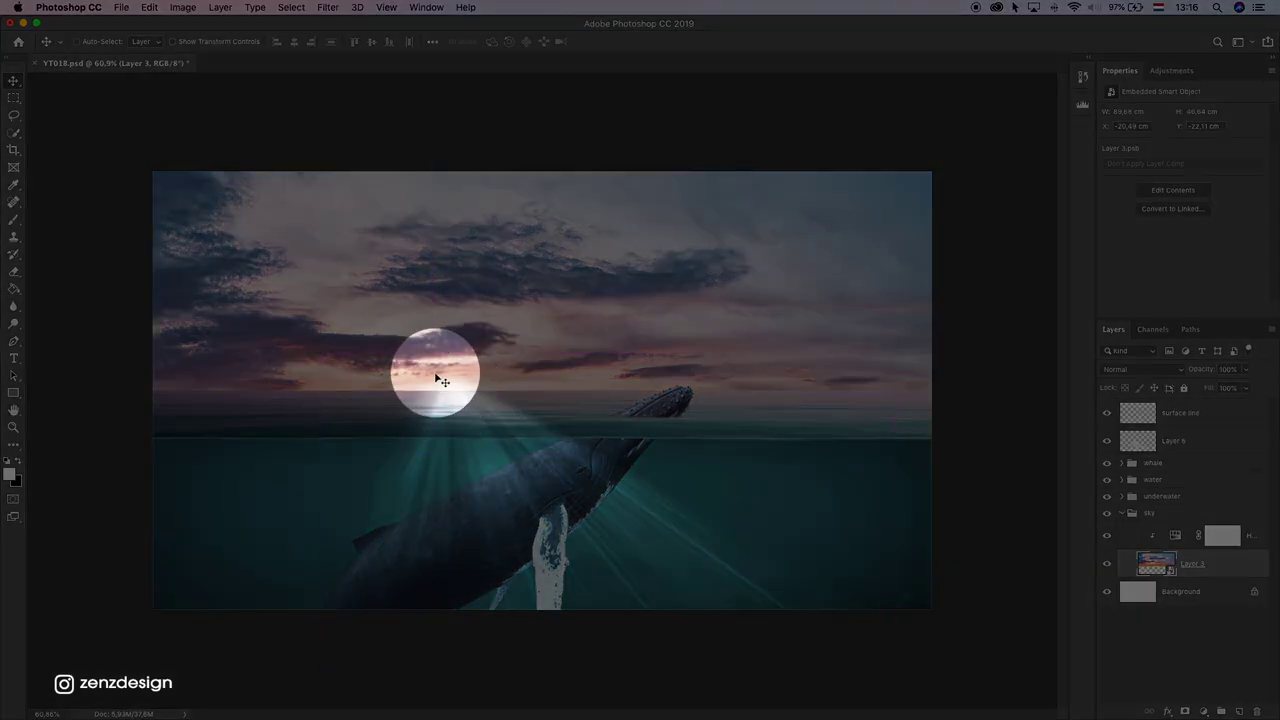
{"action": "left_click", "coordinate": [466, 371]}
{"action": "scroll", "coordinate": [511, 394], "scroll_direction": "down", "scroll_amount": 3}
{"action": "scroll", "coordinate": [508, 394], "scroll_direction": "up", "scroll_amount": 3}
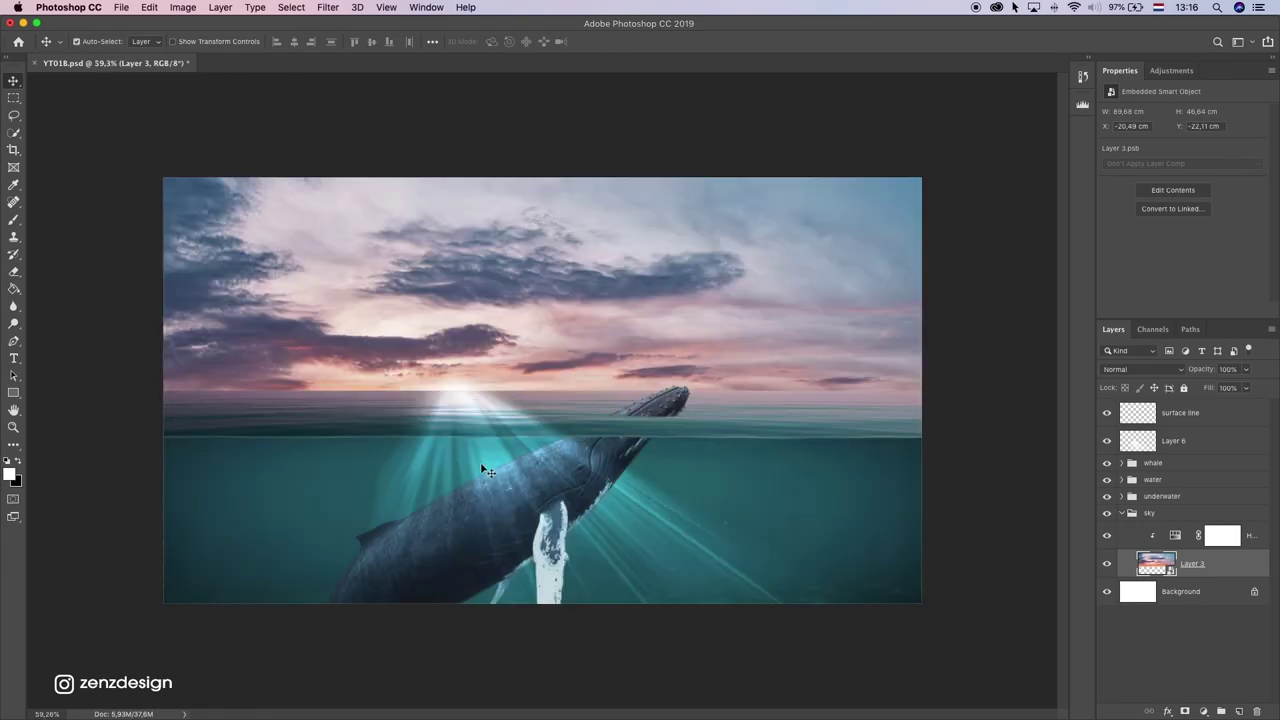
Step: Add a layer mask to the light-ray Layer 6 and compare the image with the layer hidden and shown
{"action": "left_click", "coordinate": [492, 460], "text": "super"}
{"action": "left_click", "coordinate": [1107, 440]}
{"action": "left_click", "coordinate": [1107, 440]}
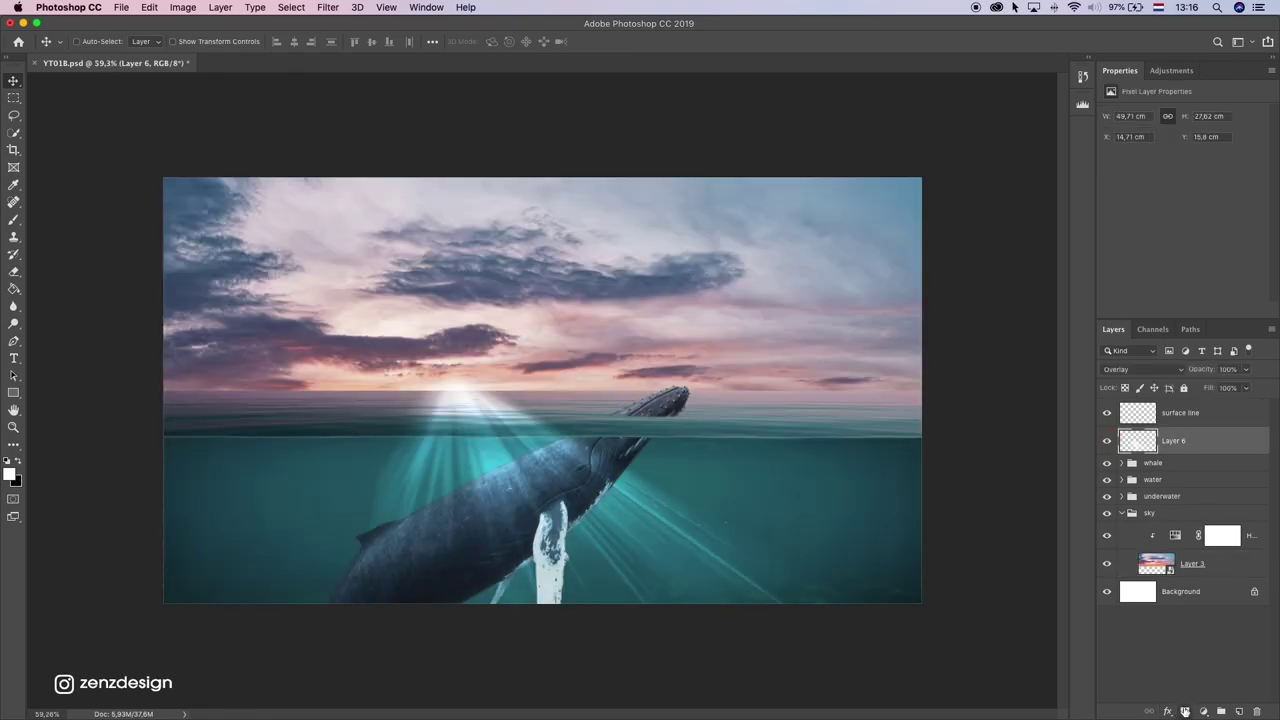
{"action": "left_click", "coordinate": [1184, 710]}
{"action": "left_click", "coordinate": [1106, 441]}
{"action": "left_click", "coordinate": [1106, 441]}
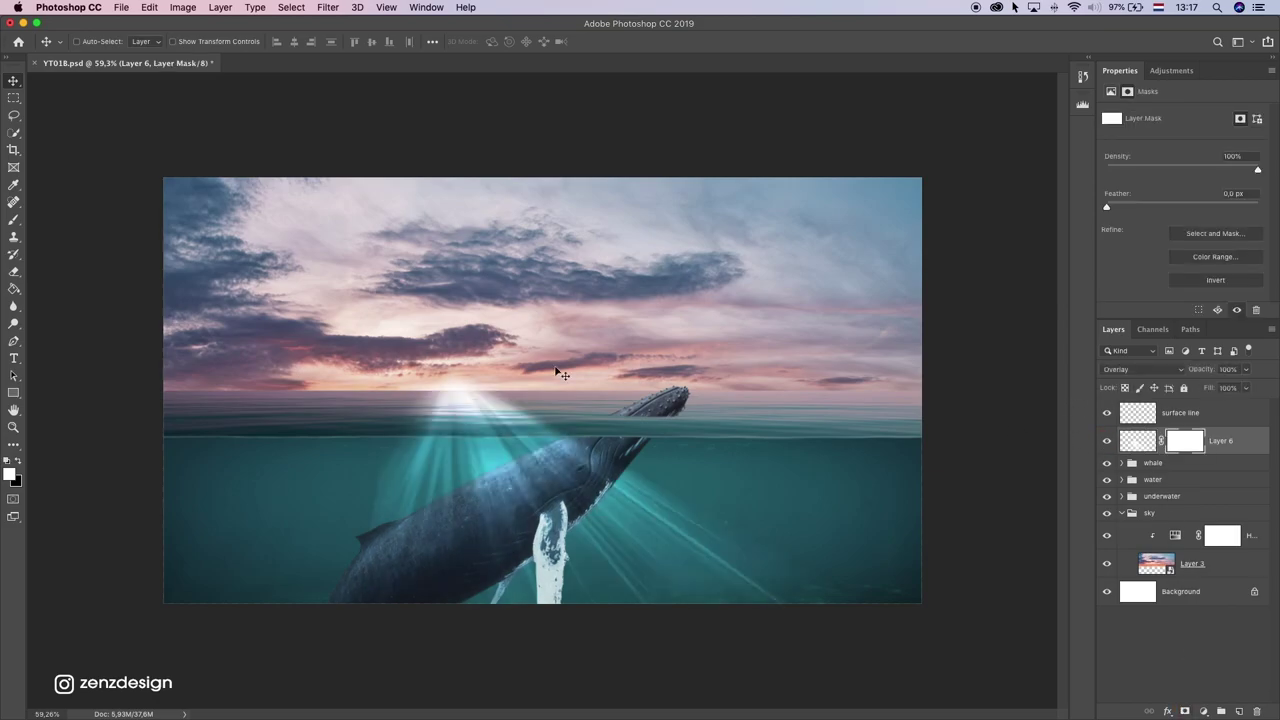
Step: Switch to the Soft Round brush with black as the foreground colour for masking
{"action": "left_click", "coordinate": [13, 219]}
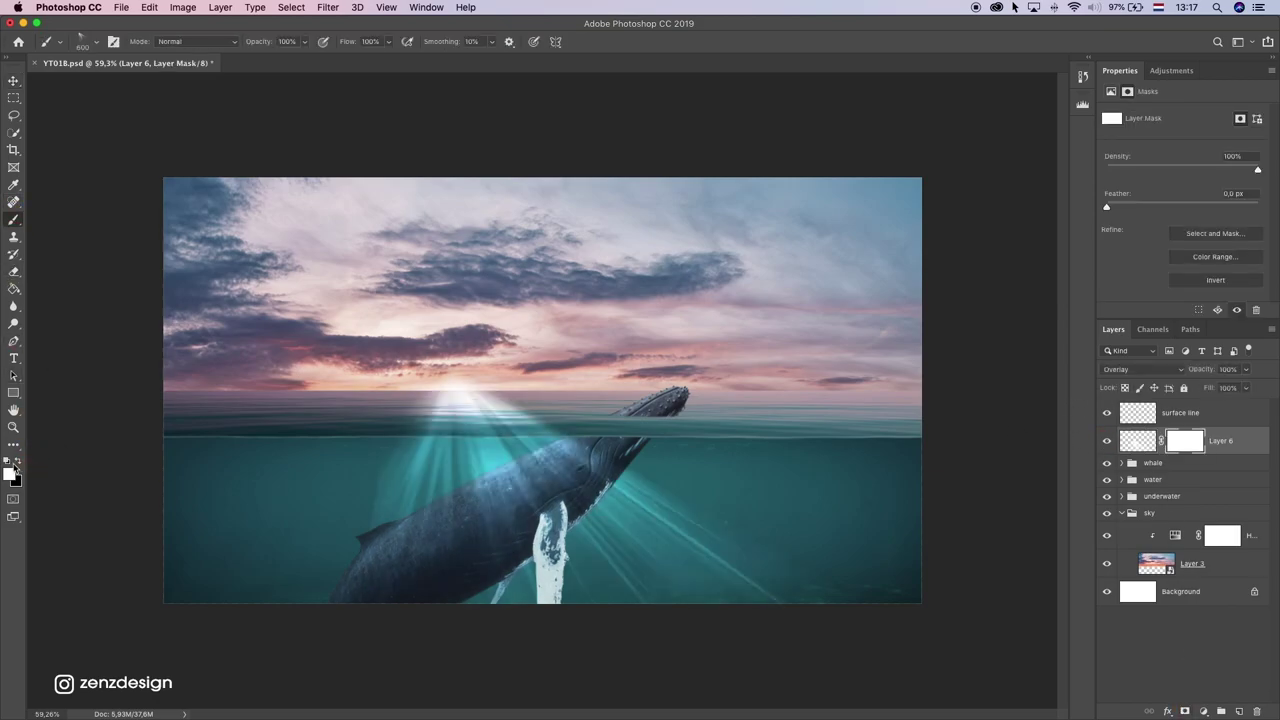
{"action": "left_click", "coordinate": [90, 44]}
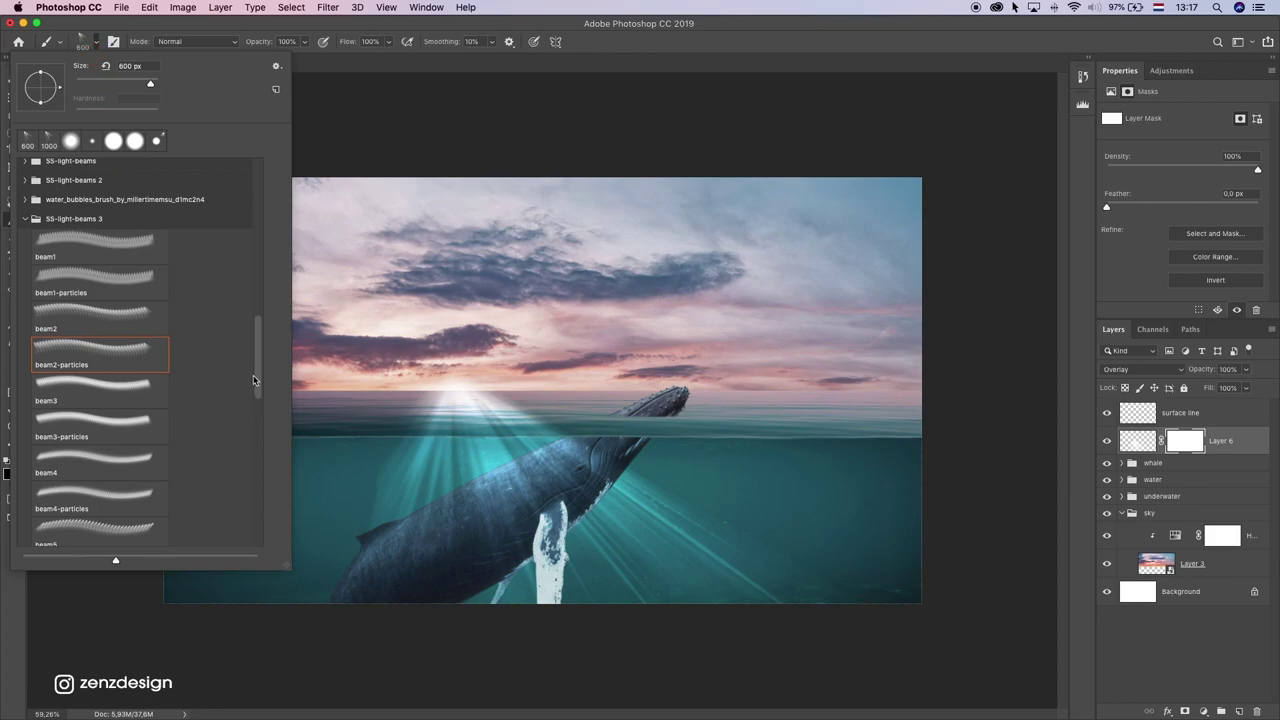
{"action": "left_click_drag", "start_coordinate": [252, 379], "coordinate": [249, 173]}
{"action": "double_click", "coordinate": [65, 190]}
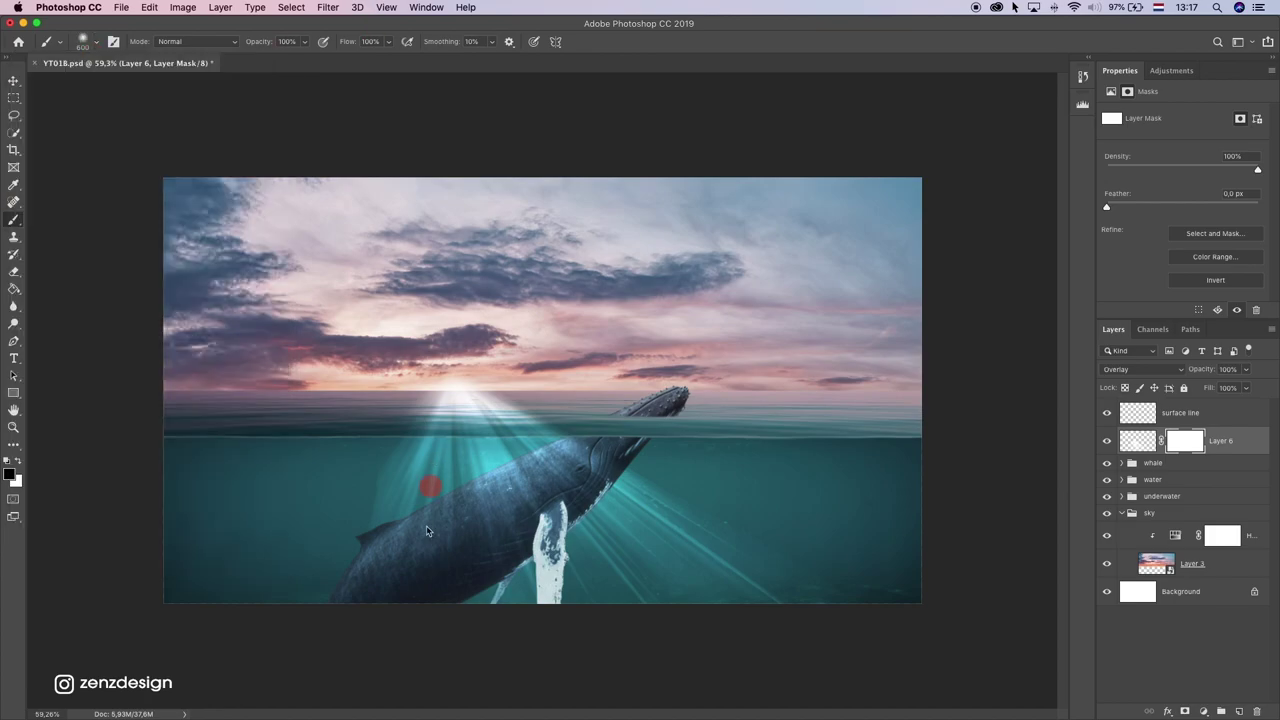
Step: Reduce the brush to 250 px and mask out the outer left edge of the light rays
{"action": "left_click_drag", "start_coordinate": [304, 513], "coordinate": [277, 519]}
{"action": "key", "text": "super+z"}
{"action": "key", "text": "bracketleft"}
{"action": "key", "text": "bracketleft"}
{"action": "key", "text": "bracketleft"}
{"action": "key", "text": "bracketleft"}
{"action": "key", "text": "bracketleft"}
{"action": "key", "text": "bracketleft"}
{"action": "mouse_move", "coordinate": [365, 455]}
{"action": "left_mouse_down"}
{"action": "mouse_move", "coordinate": [325, 489]}
{"action": "mouse_move", "coordinate": [343, 409]}
{"action": "mouse_move", "coordinate": [363, 400]}
{"action": "mouse_move", "coordinate": [280, 551]}
{"action": "mouse_move", "coordinate": [384, 409]}
{"action": "mouse_move", "coordinate": [391, 309]}
{"action": "mouse_move", "coordinate": [301, 397]}
{"action": "left_mouse_up"}
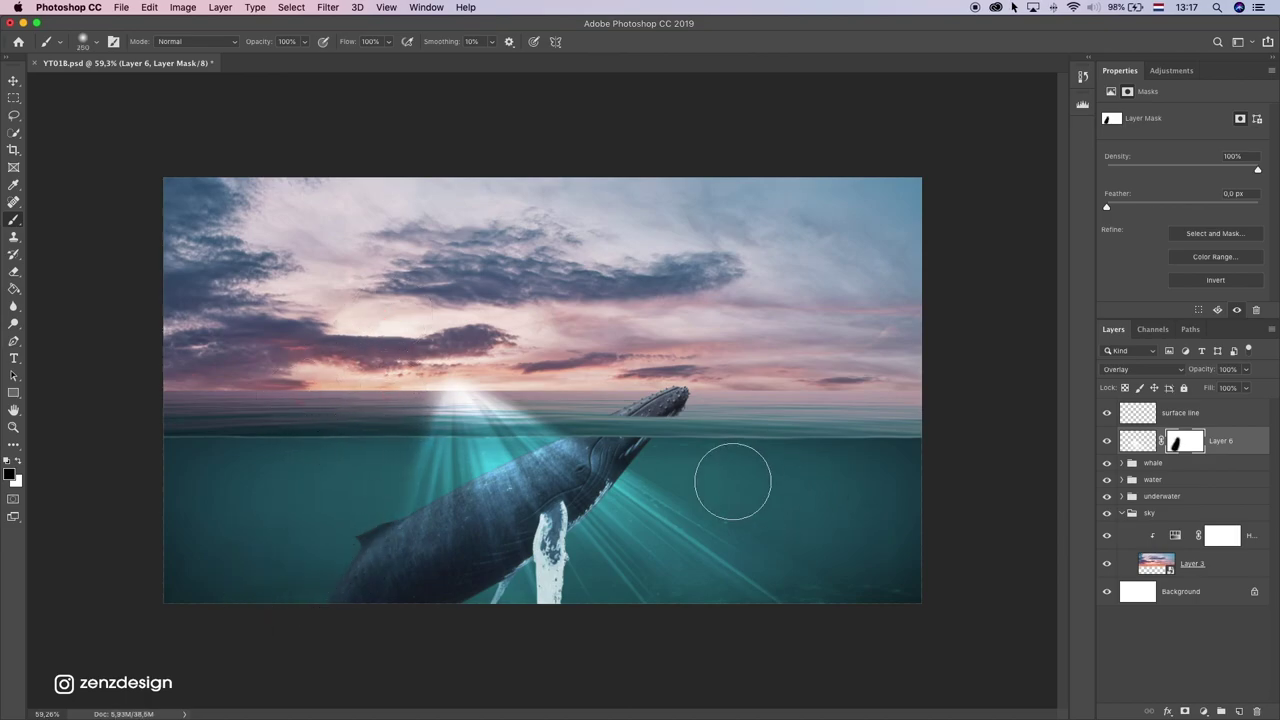
Step: Mask out the rays' bright source above the waterline and the end of the outermost right ray
{"action": "mouse_move", "coordinate": [380, 395]}
{"action": "left_mouse_down"}
{"action": "mouse_move", "coordinate": [480, 405]}
{"action": "mouse_move", "coordinate": [559, 383]}
{"action": "mouse_move", "coordinate": [380, 380]}
{"action": "left_mouse_up"}
{"action": "key", "text": "super+z"}
{"action": "key", "text": "super+z"}
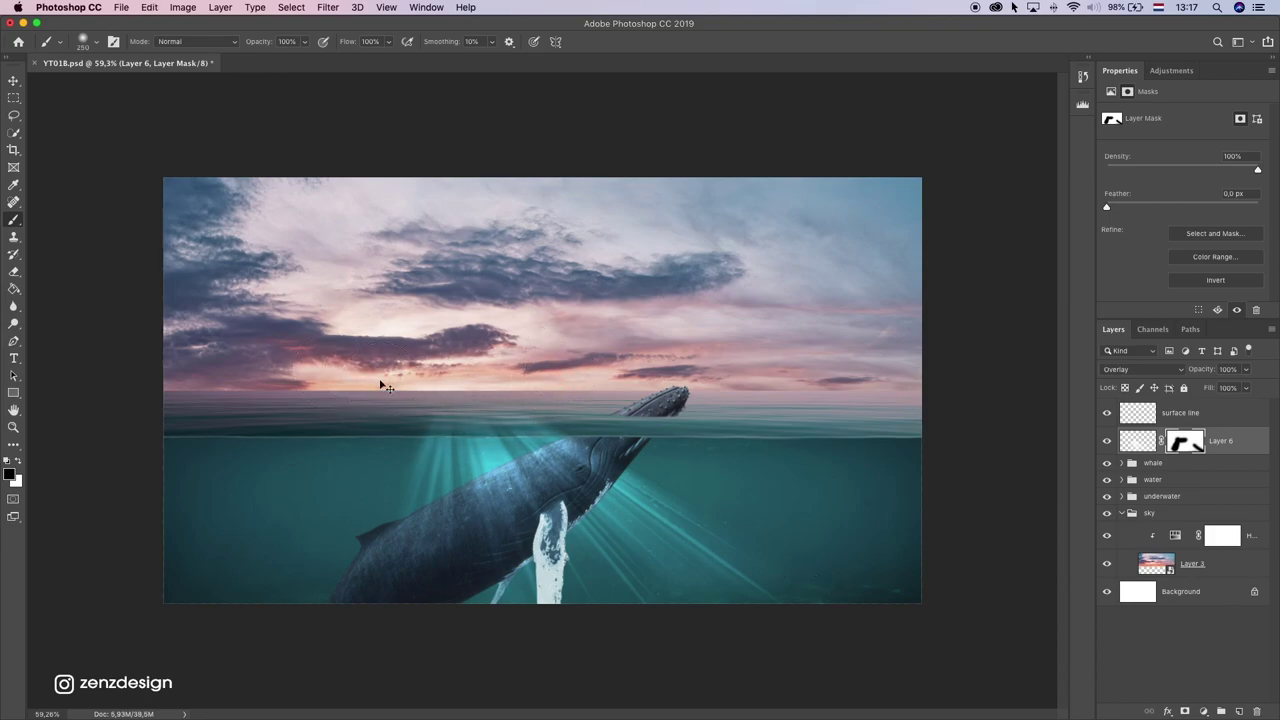
{"action": "mouse_move", "coordinate": [1223, 453]}
{"action": "left_mouse_down"}
{"action": "mouse_move", "coordinate": [1214, 474]}
{"action": "mouse_move", "coordinate": [1219, 440]}
{"action": "left_mouse_up"}
Step: Reduce the brush to 100 px and mask the remaining glow along the water surface above the rays
{"action": "key", "text": "bracketleft"}
{"action": "key", "text": "bracketleft"}
{"action": "key", "text": "bracketleft"}
{"action": "key", "text": "bracketleft"}
{"action": "key", "text": "bracketleft"}
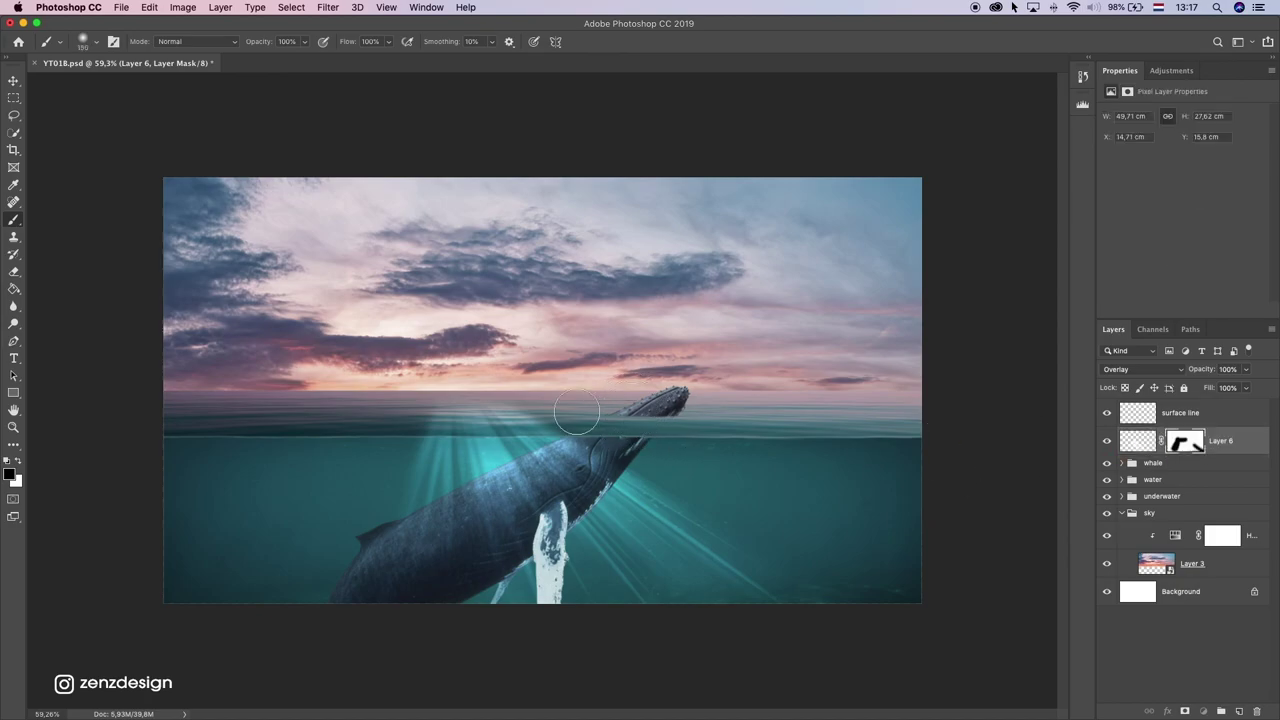
{"action": "left_click_drag", "start_coordinate": [548, 418], "coordinate": [380, 415]}
{"action": "left_click_drag", "start_coordinate": [568, 421], "coordinate": [380, 423]}
{"action": "key", "text": "super+z"}
{"action": "mouse_move", "coordinate": [556, 421]}
{"action": "left_mouse_down"}
{"action": "mouse_move", "coordinate": [401, 413]}
{"action": "mouse_move", "coordinate": [589, 405]}
{"action": "mouse_move", "coordinate": [396, 411]}
{"action": "left_mouse_up"}
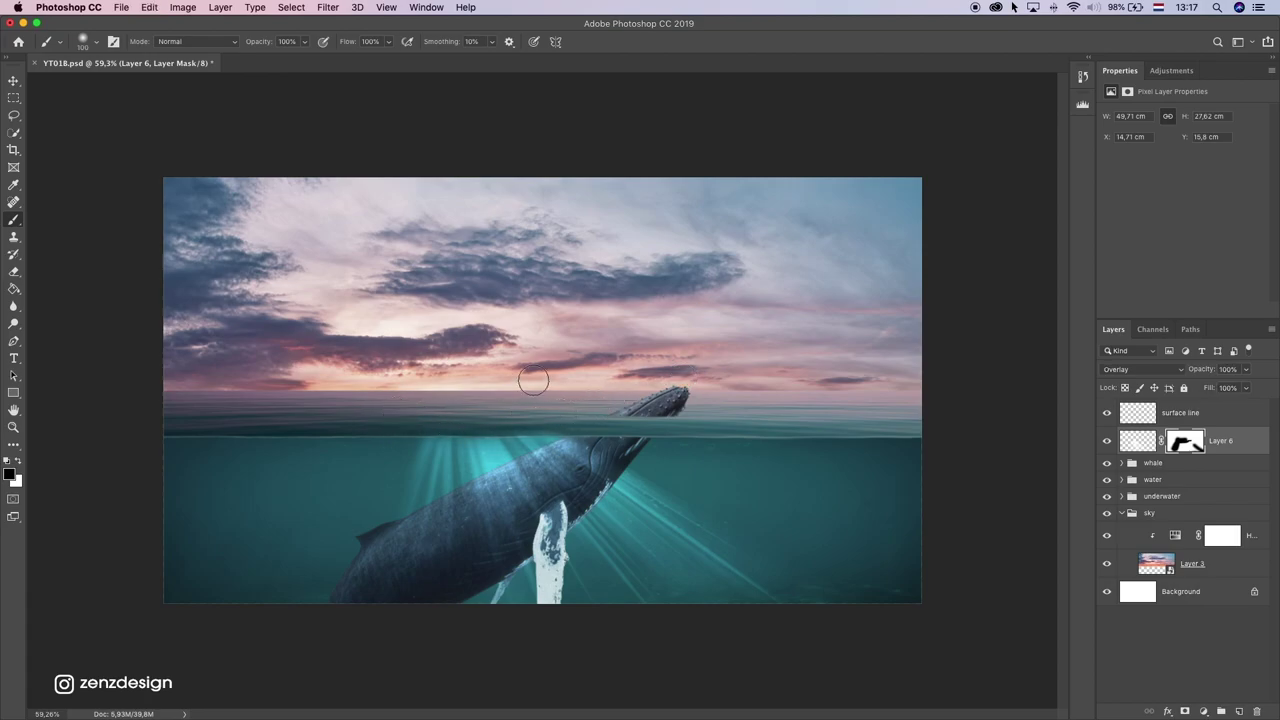
{"action": "left_click_drag", "start_coordinate": [651, 349], "coordinate": [411, 398]}
Step: Lower Layer 6's opacity to 39%
{"action": "left_click", "coordinate": [1245, 369]}
{"action": "left_click_drag", "start_coordinate": [1246, 387], "coordinate": [1212, 389]}
{"action": "scroll", "coordinate": [607, 487], "scroll_direction": "down", "scroll_amount": 2}
{"action": "scroll", "coordinate": [607, 487], "scroll_direction": "up", "scroll_amount": 2}
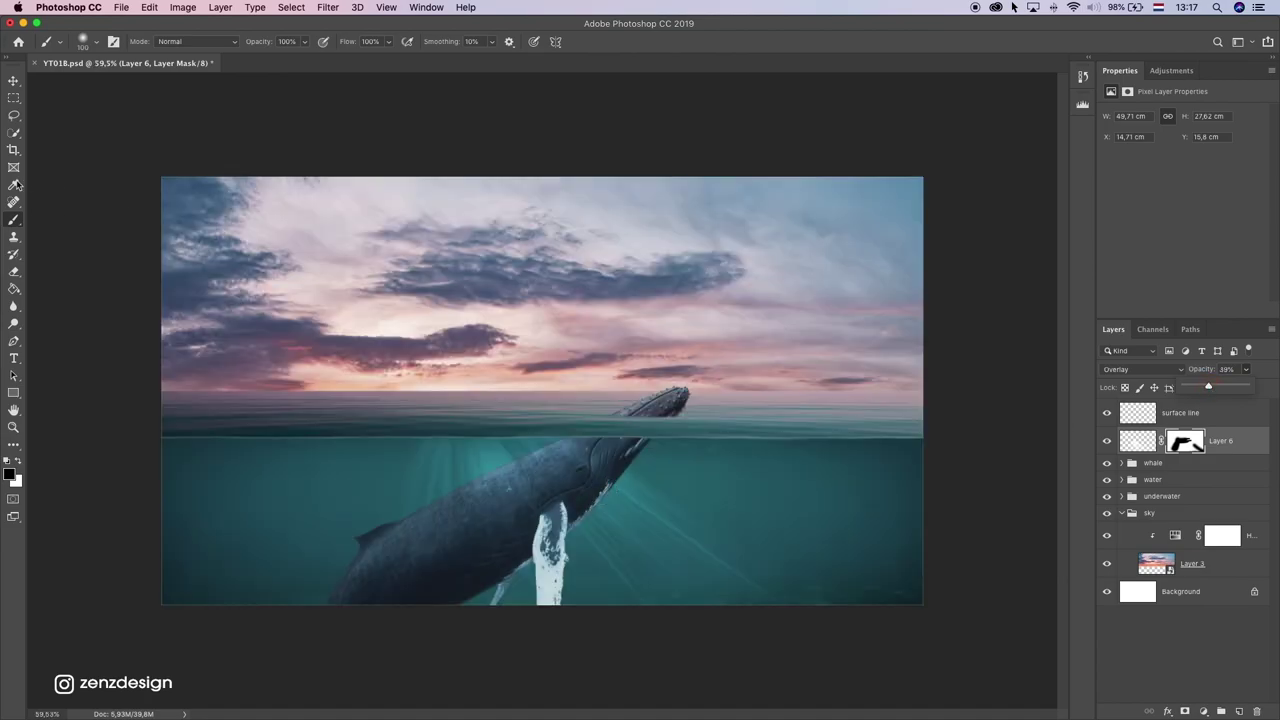
Step: Move the light rays about 4 cm to the right behind the whale's head
{"action": "left_click", "coordinate": [14, 81]}
{"action": "left_click_drag", "start_coordinate": [560, 432], "coordinate": [663, 422]}
{"action": "scroll", "coordinate": [570, 486], "scroll_direction": "down", "scroll_amount": 5}
{"action": "scroll", "coordinate": [570, 486], "scroll_direction": "up", "scroll_amount": 5}
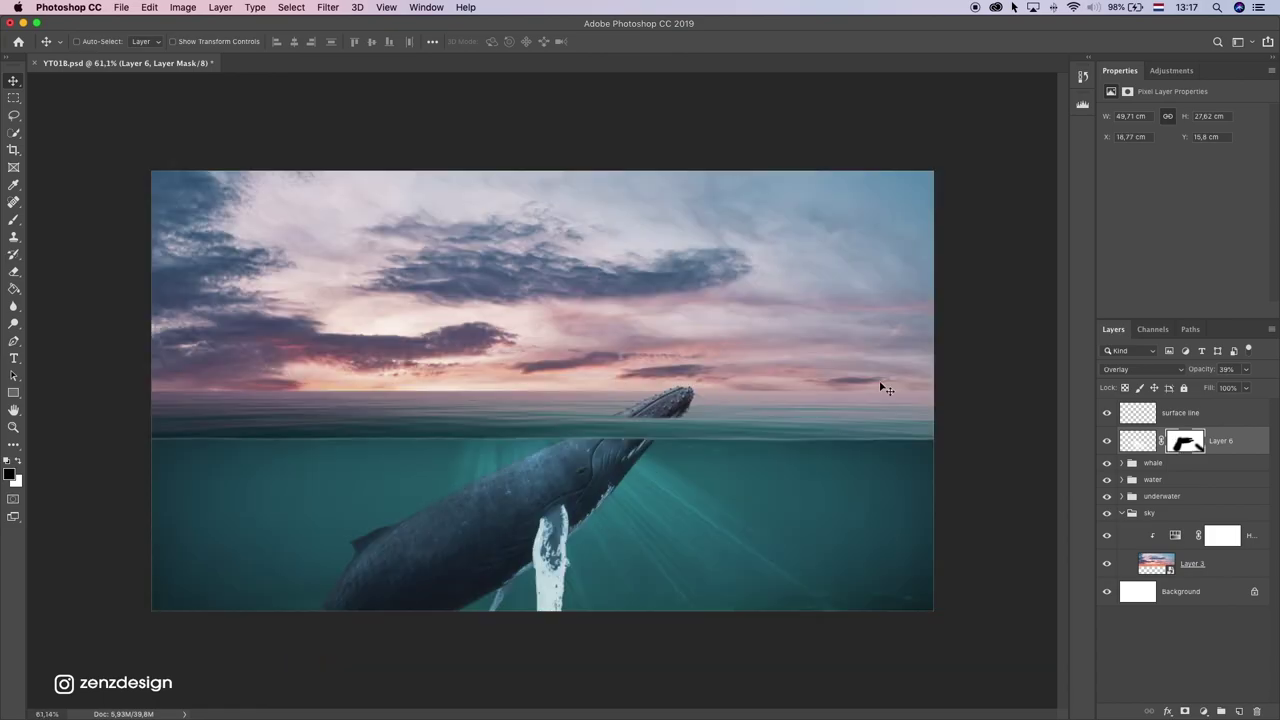
Step: Collapse the sky group, select Layer 1 in the water group, and toggle its visibility to examine the water surface
{"action": "left_click", "coordinate": [1123, 513]}
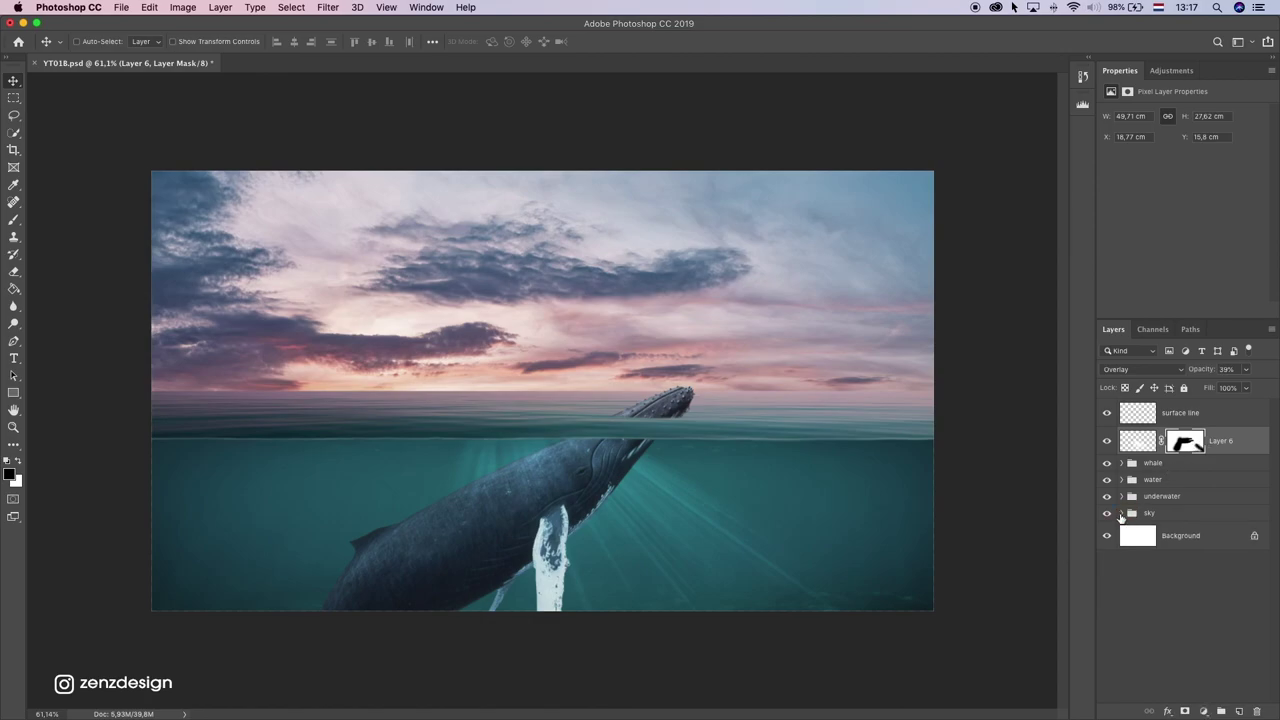
{"action": "left_click", "coordinate": [852, 408], "text": "super"}
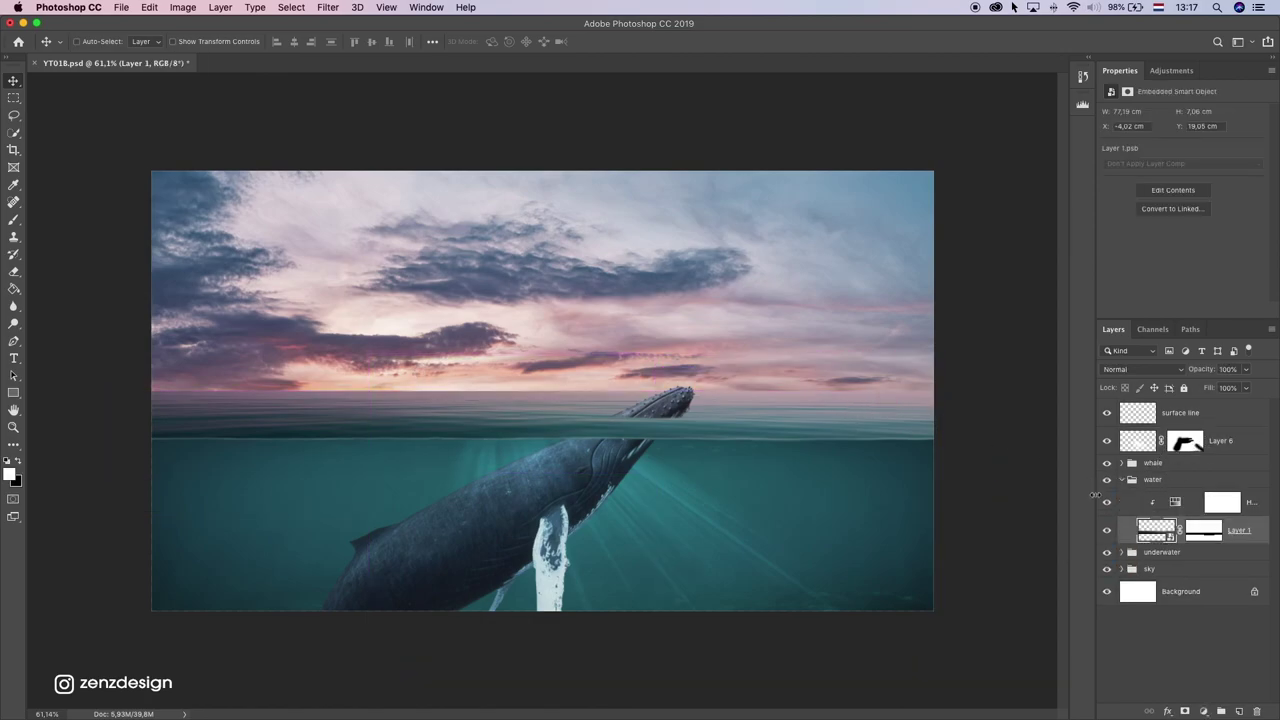
{"action": "left_click", "coordinate": [1107, 531]}
{"action": "left_click", "coordinate": [1107, 531]}
{"action": "left_click", "coordinate": [1107, 531]}
{"action": "left_click", "coordinate": [1107, 531]}
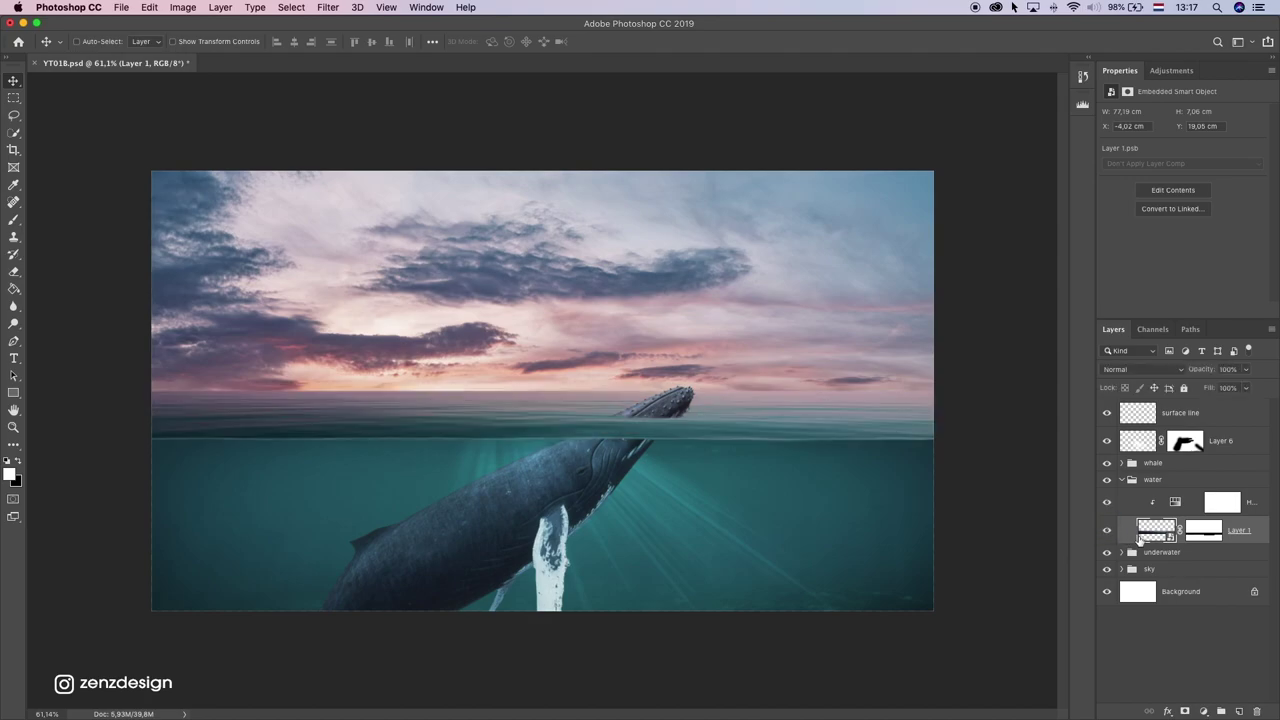
Step: Mask the upper edge of the water on Layer 1's mask with a soft round 125 px black brush, fading the horizon into the sky
{"action": "left_click", "coordinate": [1203, 530]}
{"action": "left_click", "coordinate": [14, 220]}
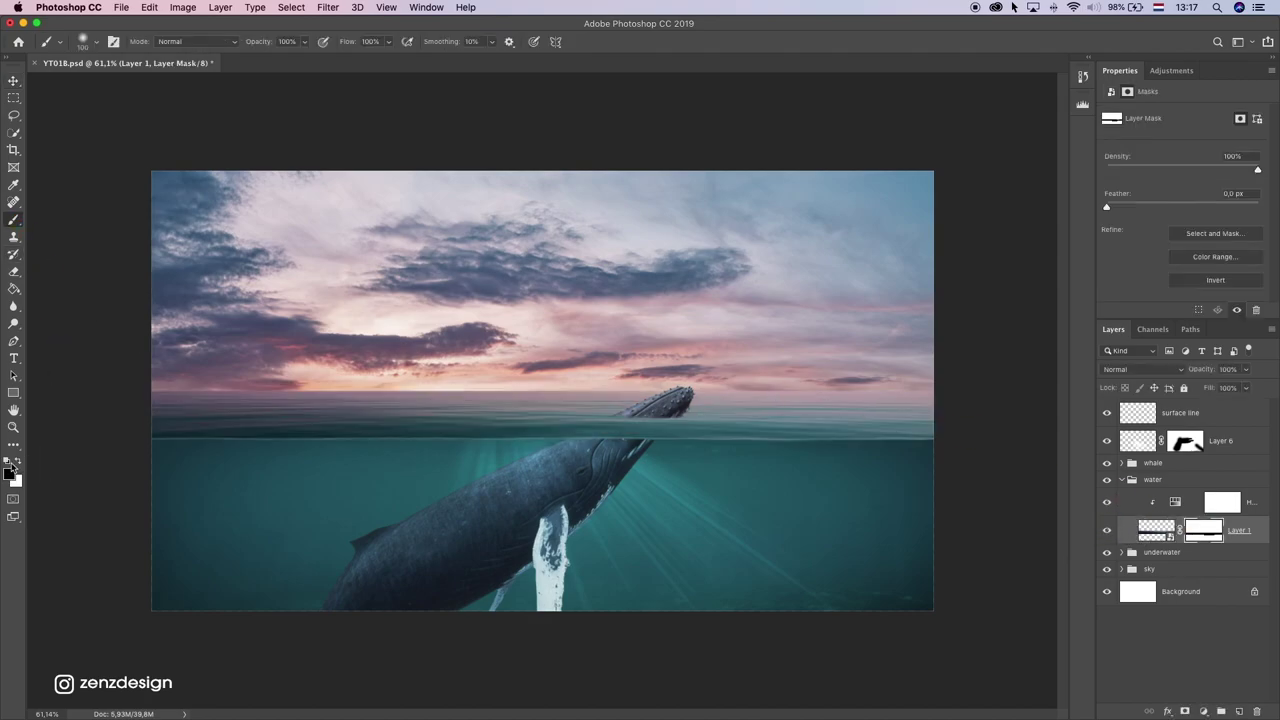
{"action": "left_click", "coordinate": [84, 42]}
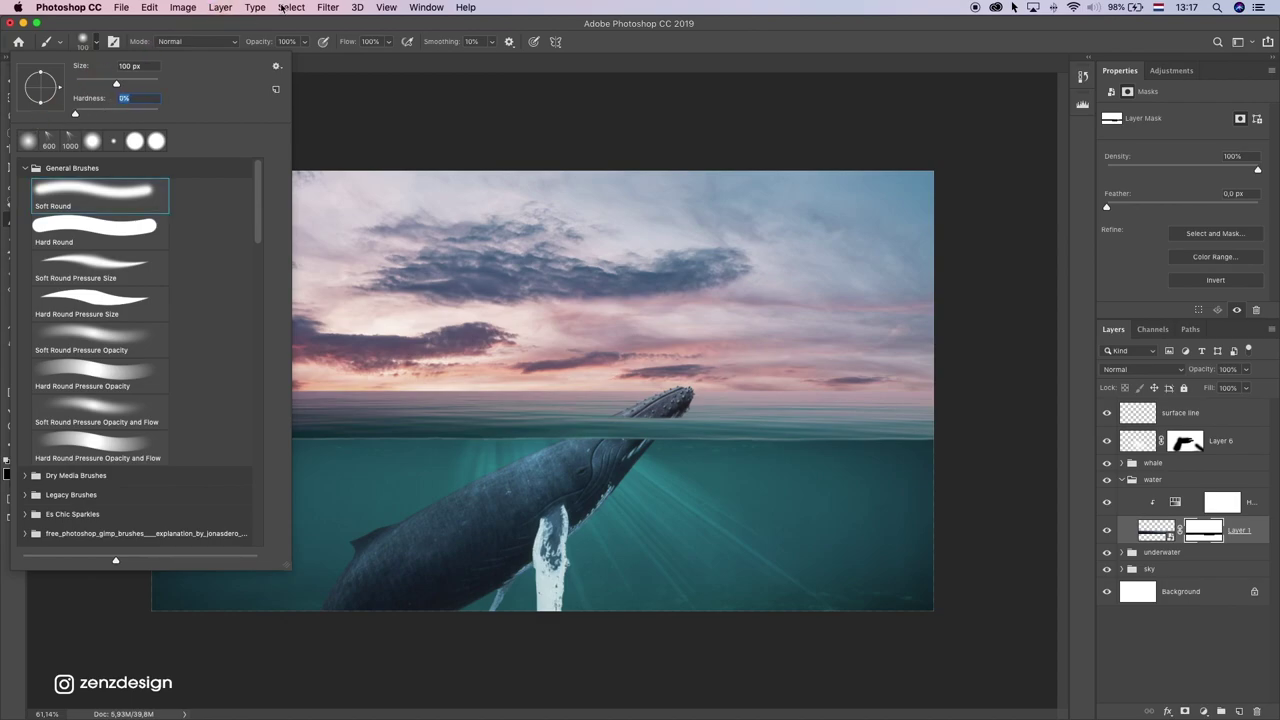
{"action": "left_click", "coordinate": [278, 226]}
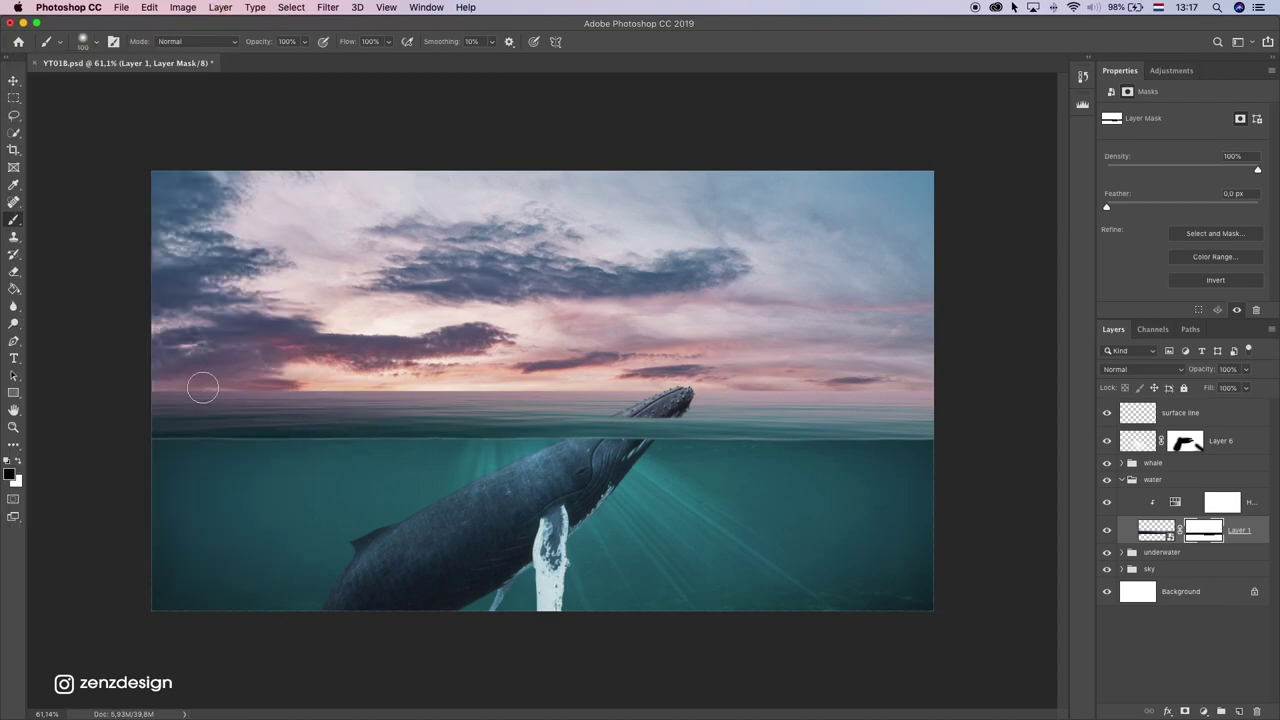
{"action": "left_click_drag", "start_coordinate": [129, 371], "coordinate": [743, 350]}
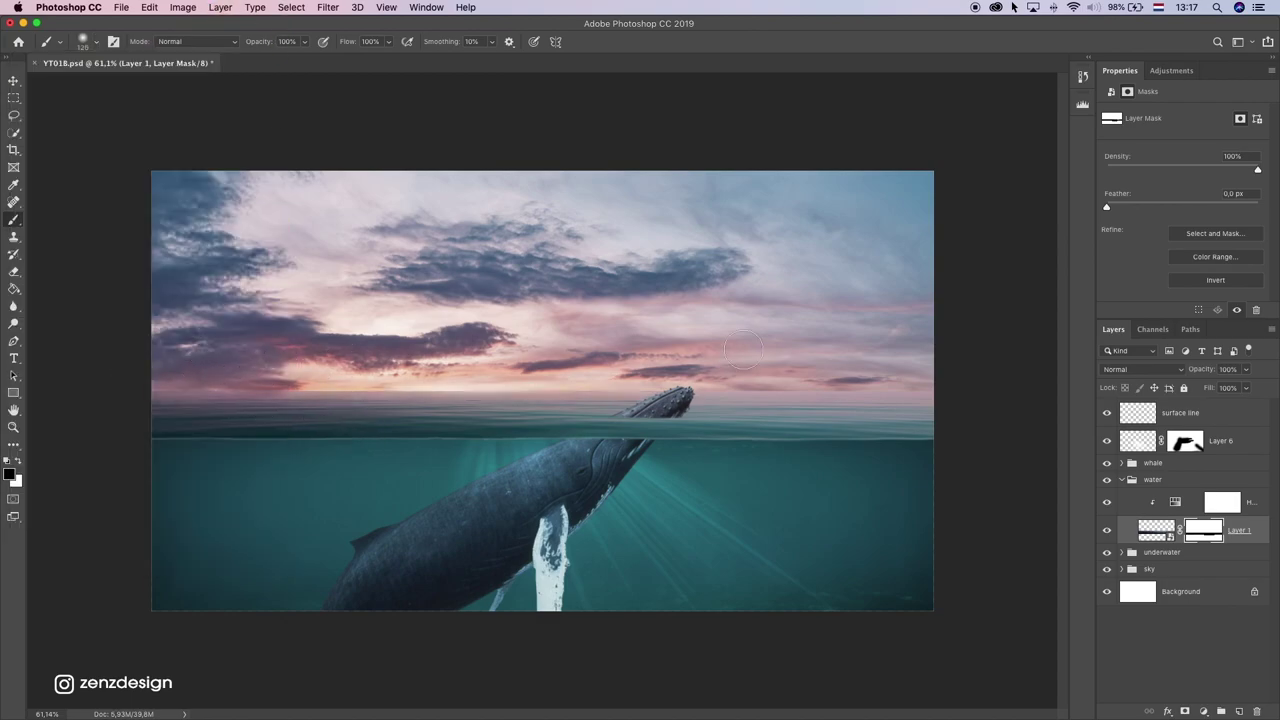
{"action": "key", "text": "super+z"}
{"action": "mouse_move", "coordinate": [286, 365]}
{"action": "left_mouse_down"}
{"action": "mouse_move", "coordinate": [995, 373]}
{"action": "mouse_move", "coordinate": [77, 376]}
{"action": "left_mouse_up"}
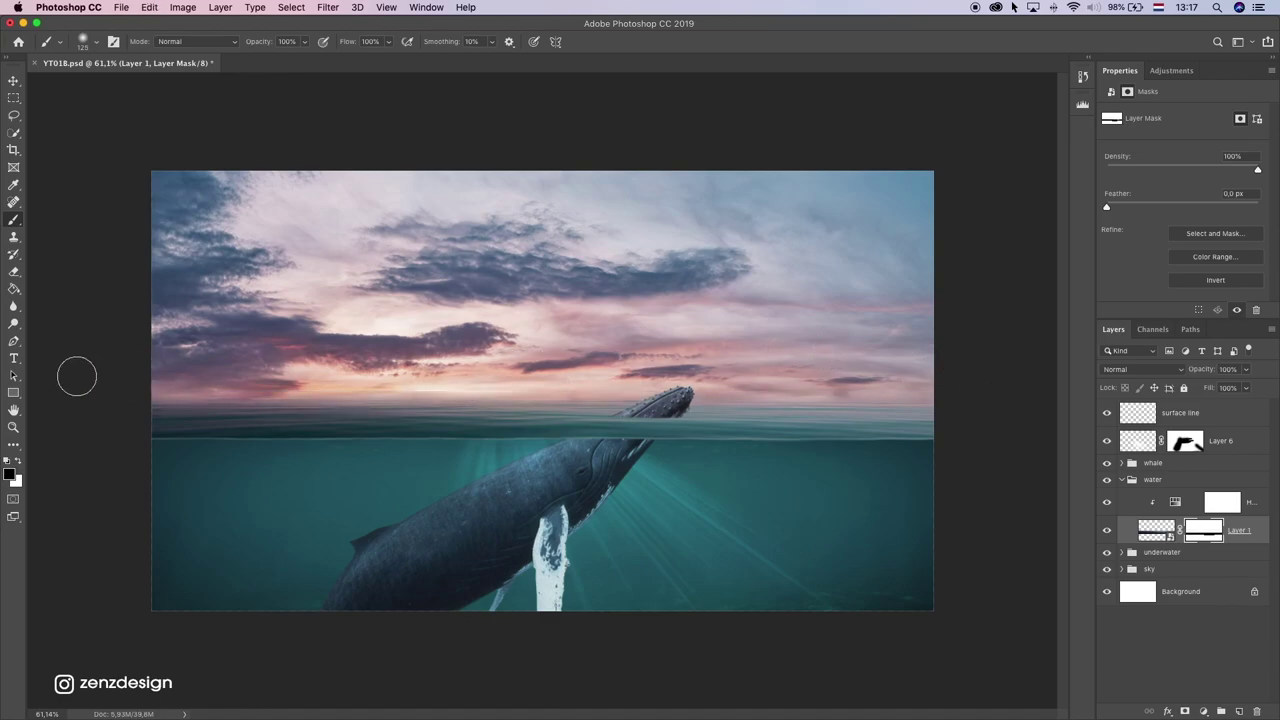
{"action": "scroll", "coordinate": [311, 354], "scroll_direction": "down", "scroll_amount": 5}
{"action": "scroll", "coordinate": [360, 451], "scroll_direction": "up", "scroll_amount": 5}
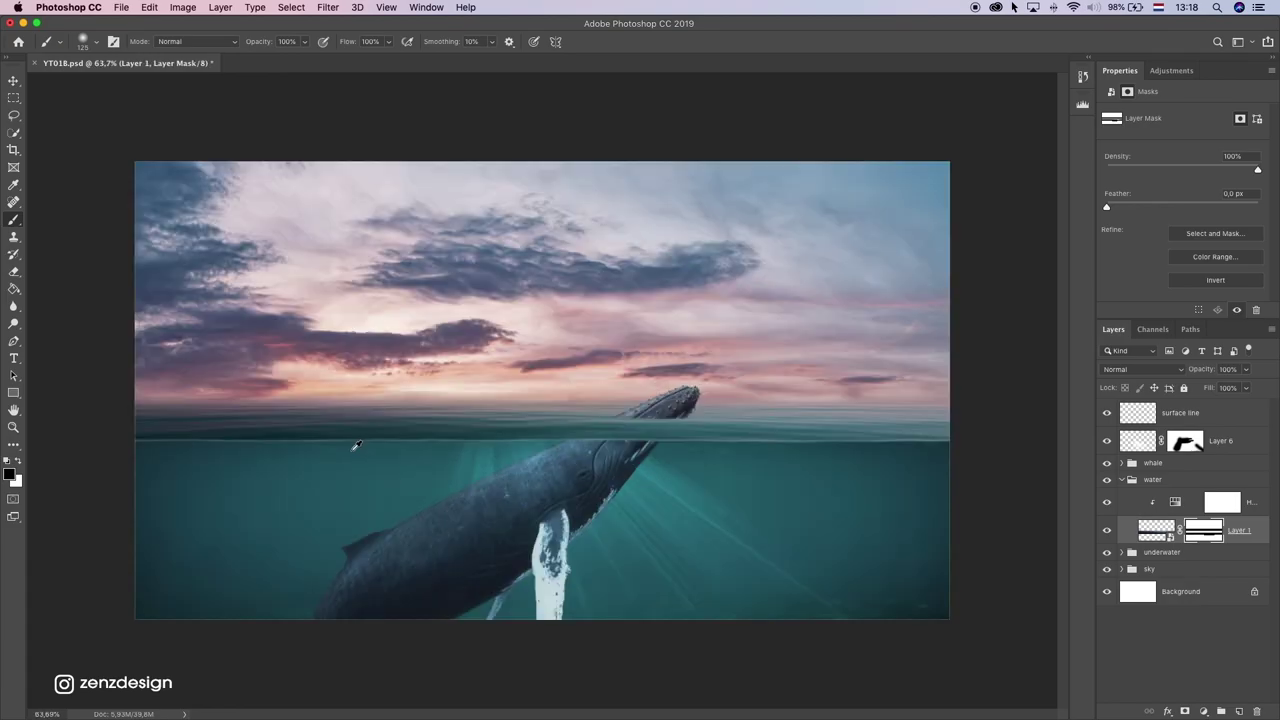
{"action": "left_click", "coordinate": [14, 80]}
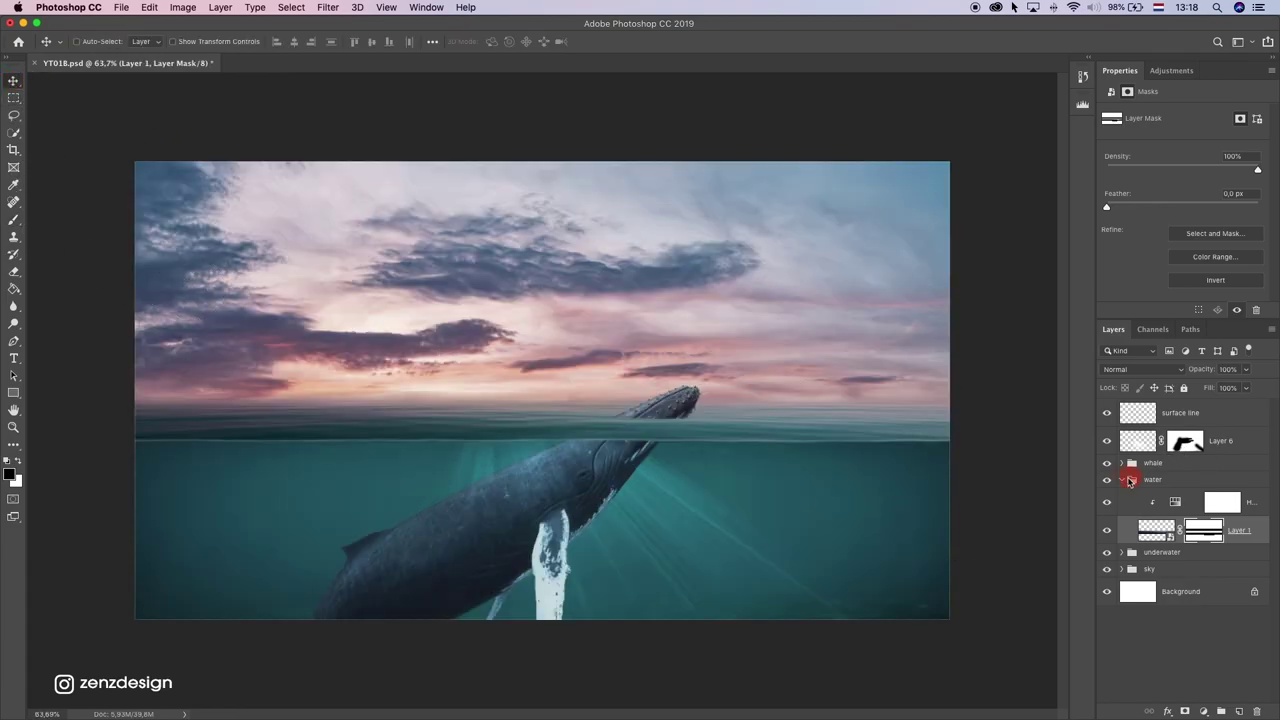
Step: Collapse the water group, expand the whale group, and add a new empty layer above the top layer
{"action": "left_click", "coordinate": [1133, 481]}
{"action": "left_click", "coordinate": [1123, 480]}
{"action": "left_click", "coordinate": [1140, 463]}
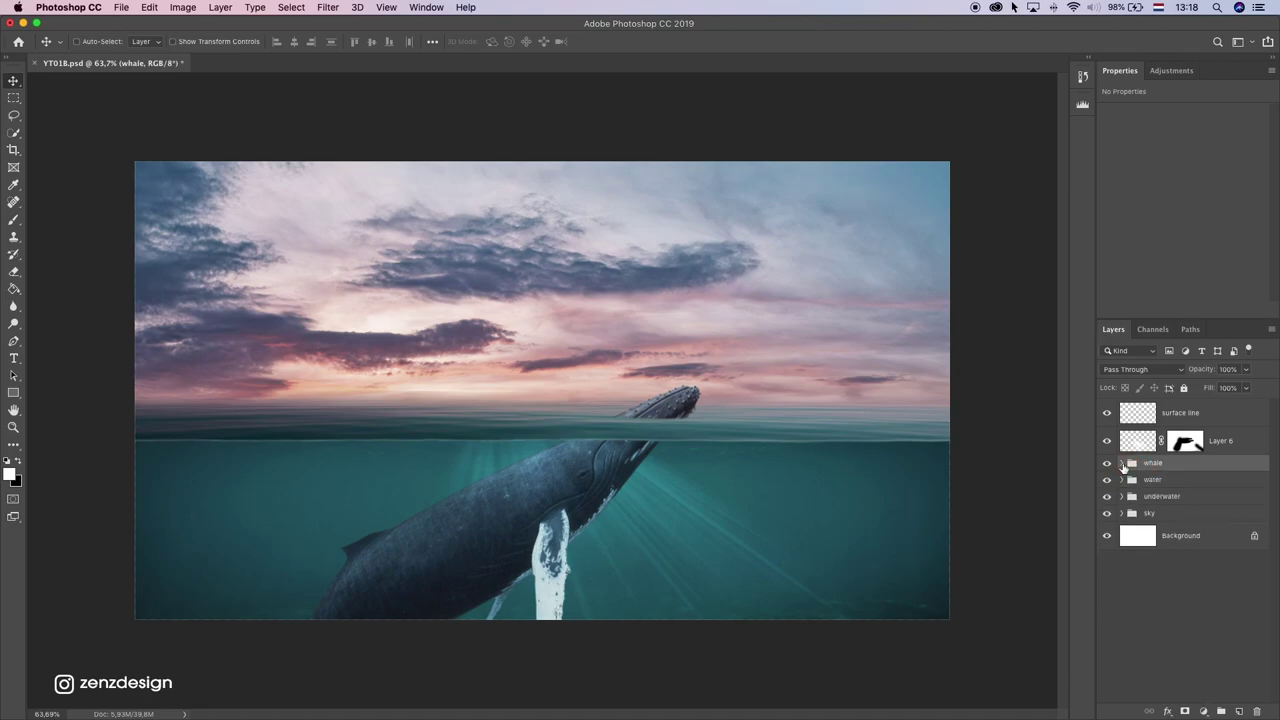
{"action": "left_click", "coordinate": [1122, 463]}
{"action": "left_click", "coordinate": [1158, 486]}
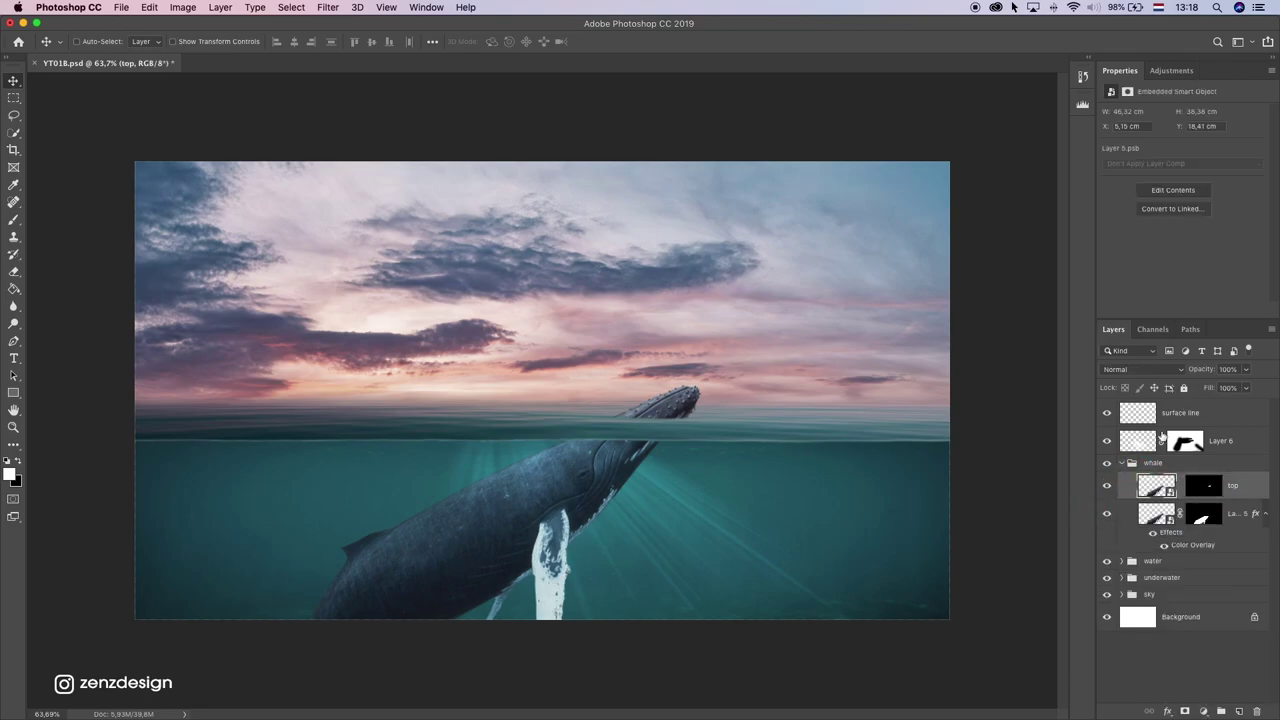
{"action": "left_click", "coordinate": [1239, 711]}
Step: Load the Bubbles 2 brush at 338 px from the water_bubbles_brush_by_millertimemsu_d1mc2n4 2 set for the new layer
{"action": "left_click", "coordinate": [14, 221]}
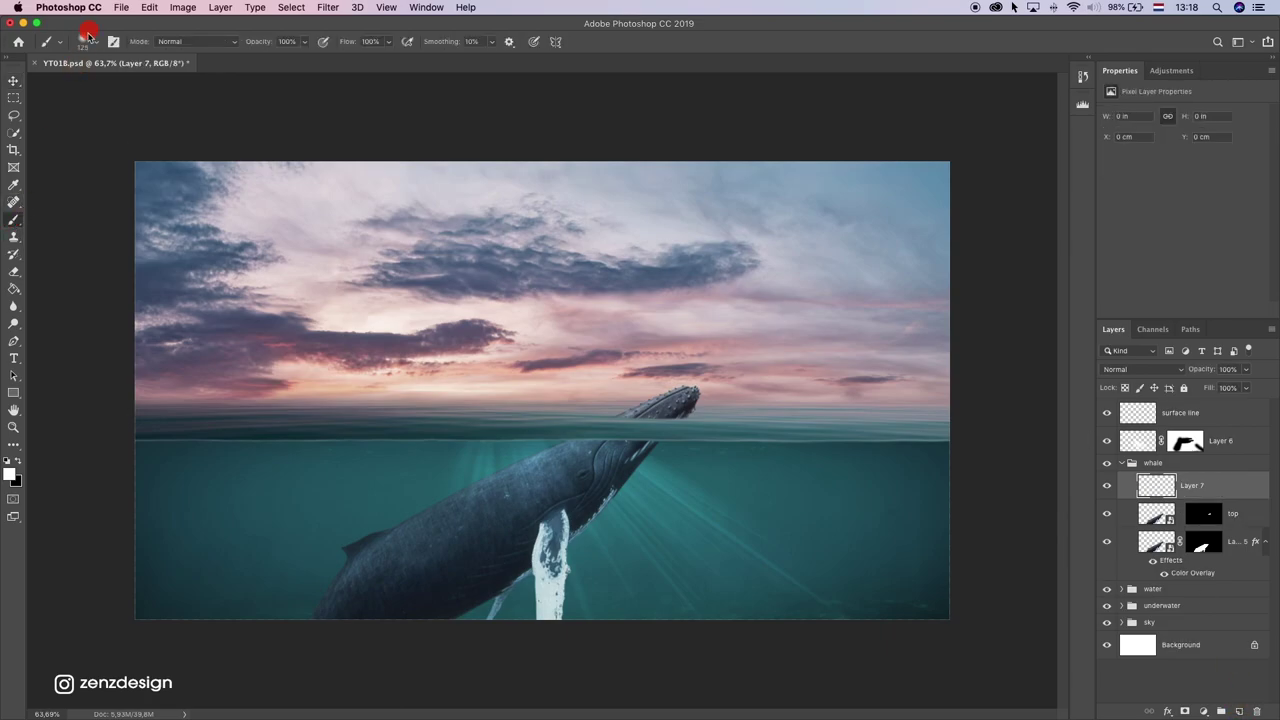
{"action": "left_click", "coordinate": [86, 40]}
{"action": "left_click", "coordinate": [25, 176]}
{"action": "scroll", "coordinate": [28, 390], "scroll_direction": "down", "scroll_amount": 5}
{"action": "left_click", "coordinate": [25, 432]}
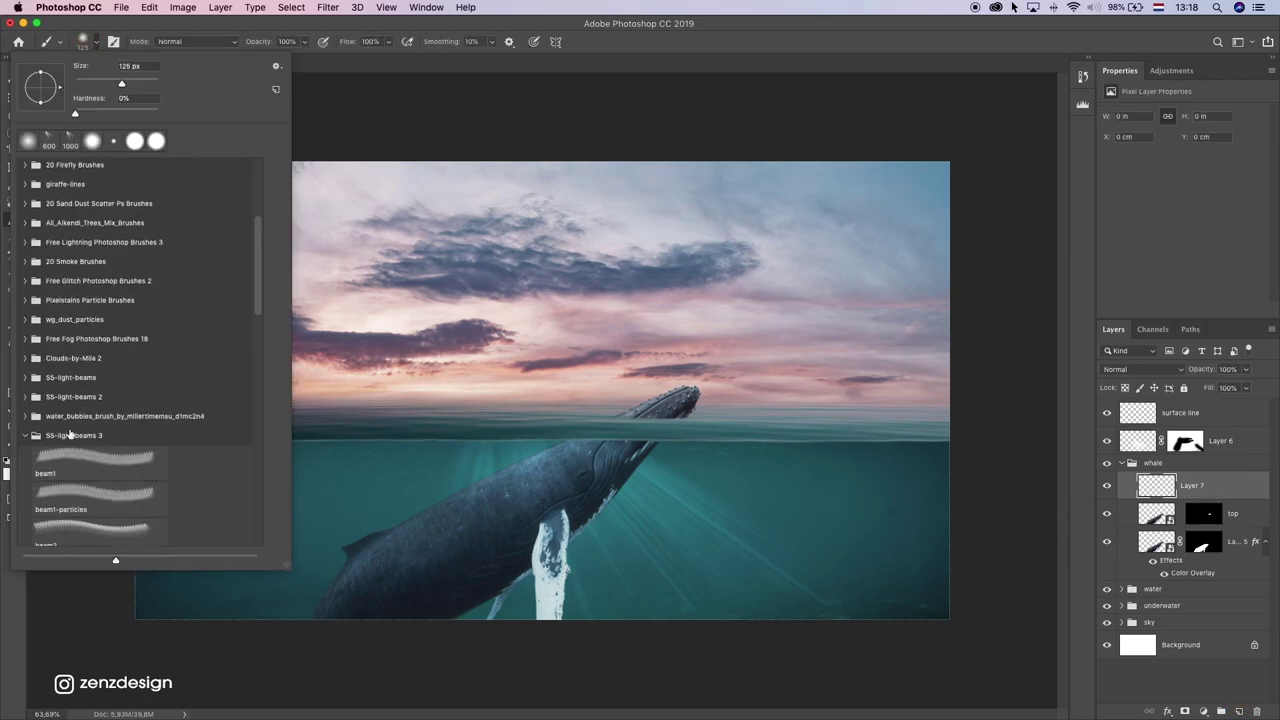
{"action": "scroll", "coordinate": [68, 412], "scroll_direction": "down", "scroll_amount": 2}
{"action": "left_click", "coordinate": [24, 317]}
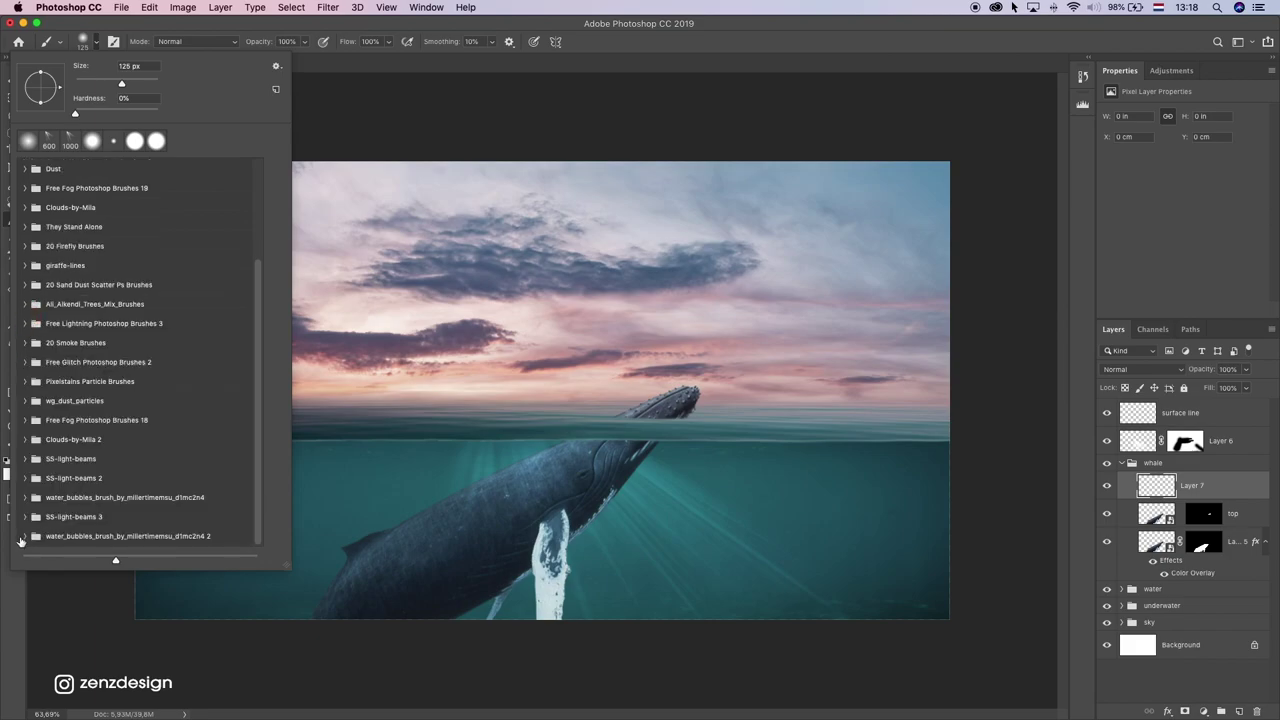
{"action": "left_click", "coordinate": [25, 537]}
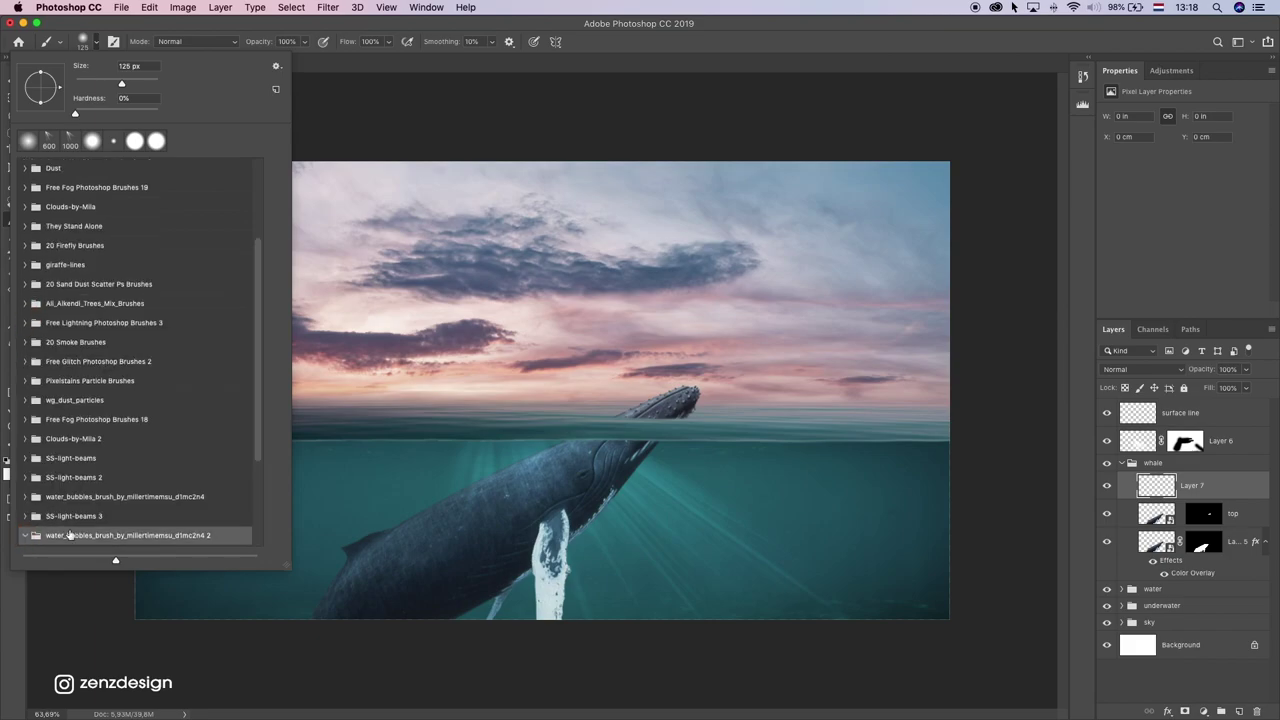
{"action": "left_click", "coordinate": [100, 490]}
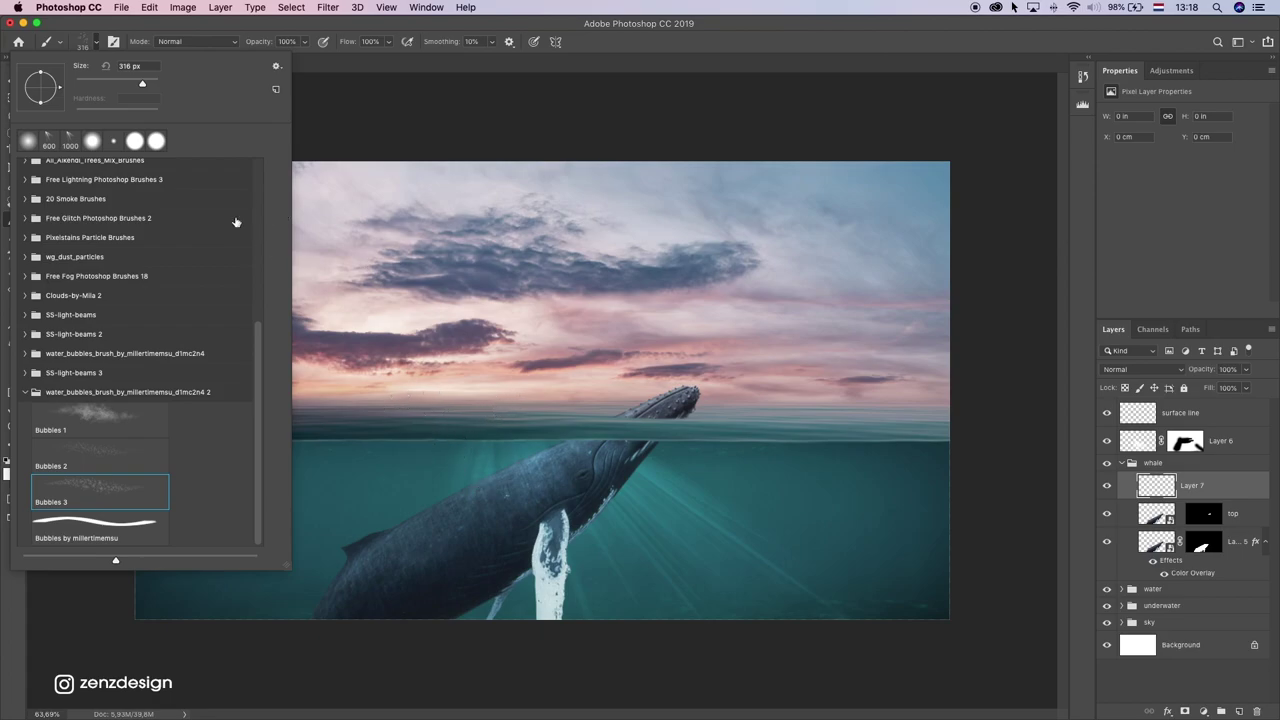
{"action": "left_click", "coordinate": [84, 462]}
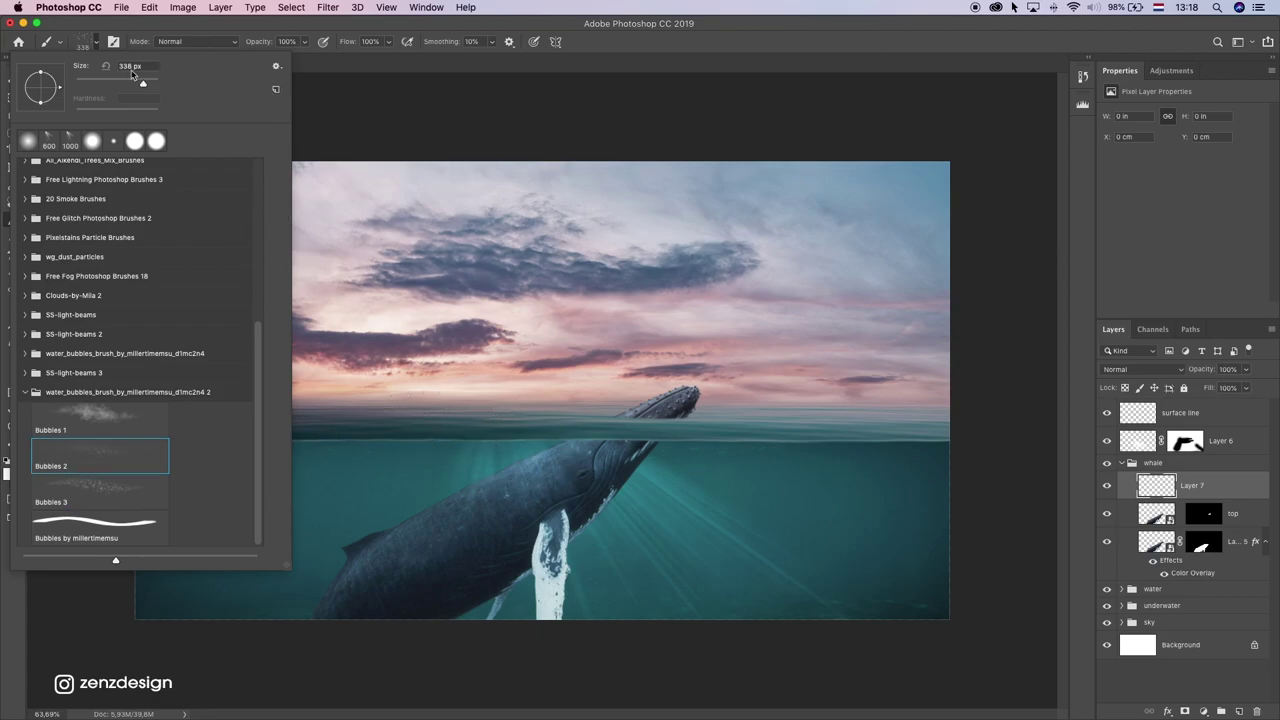
{"action": "left_click", "coordinate": [259, 28]}
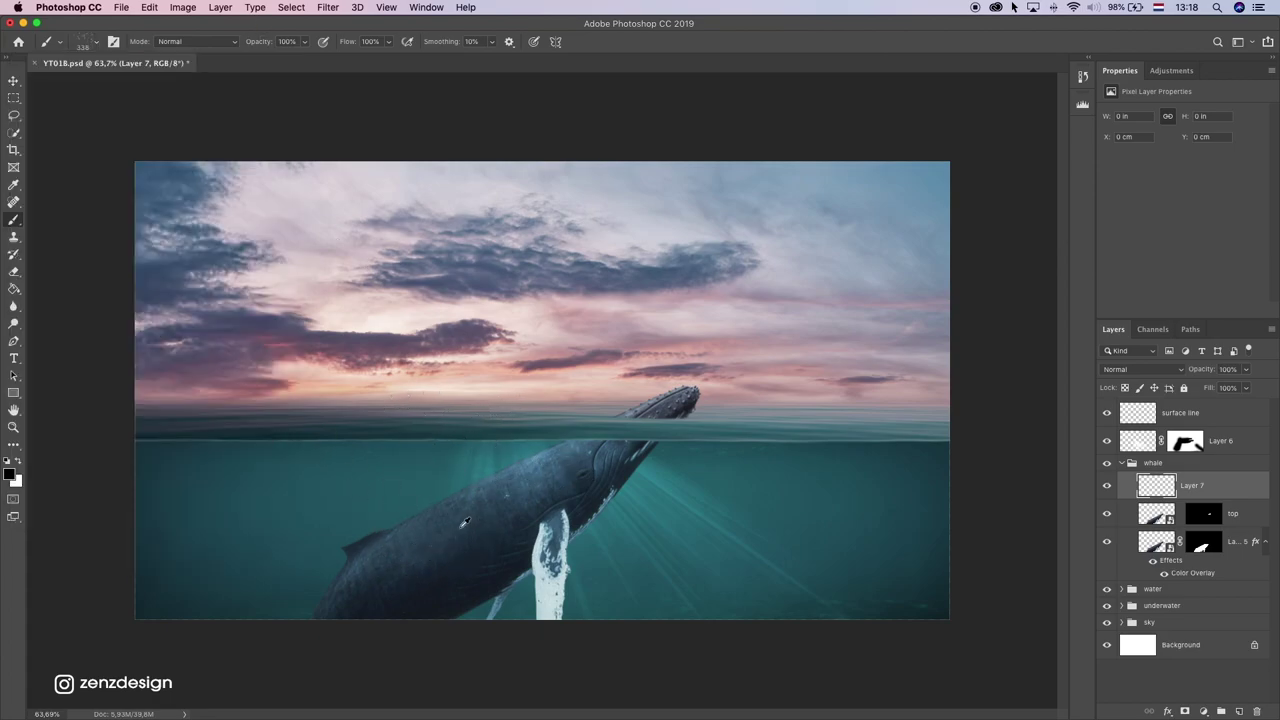
{"action": "scroll", "coordinate": [465, 522], "scroll_direction": "up", "scroll_amount": 2}
{"action": "left_click", "coordinate": [85, 43]}
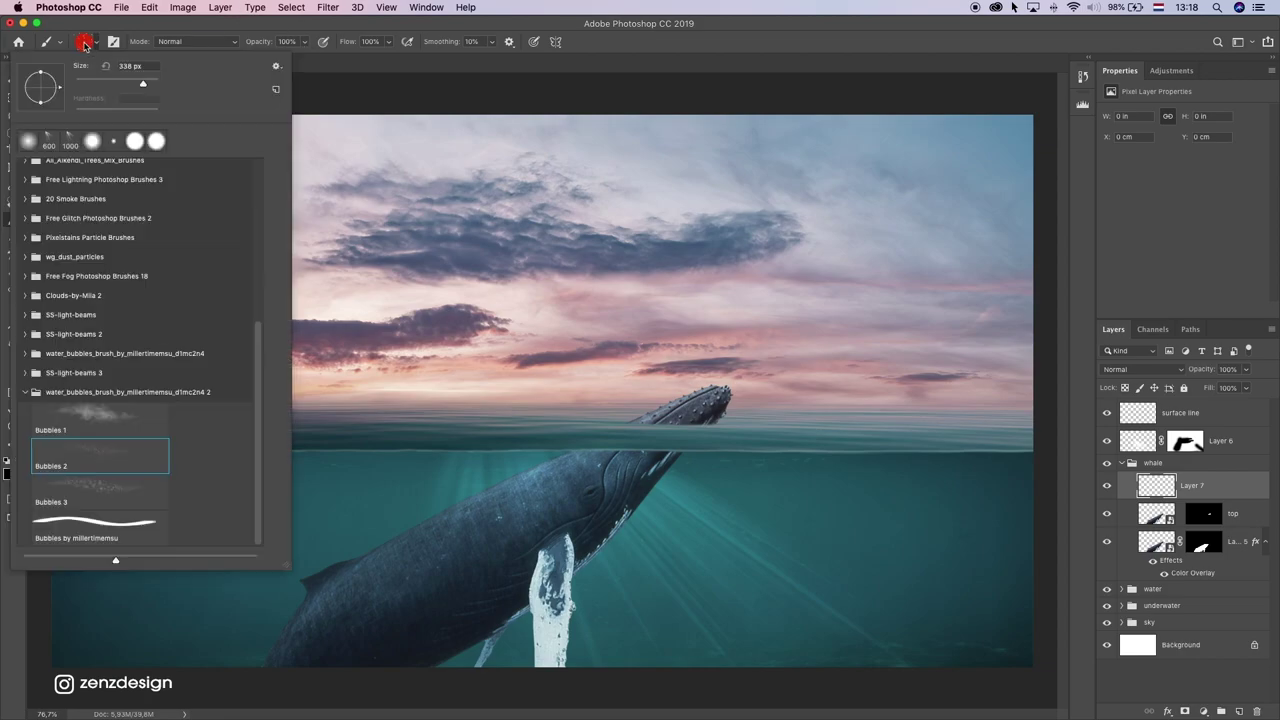
{"action": "left_click", "coordinate": [204, 33]}
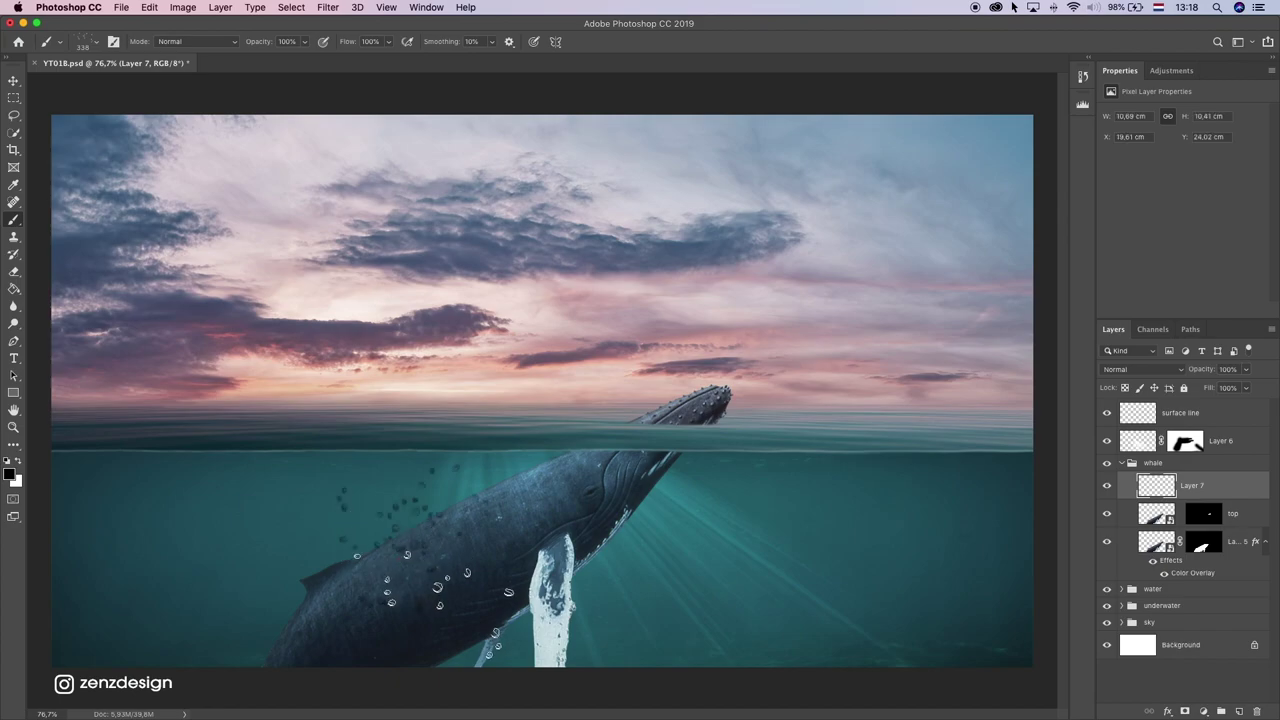
Step: Switch the paint colour to white, reduce the bubble brush to 175 px, and stamp one cluster of bubbles over the whale's back
{"action": "key", "text": "x"}
{"action": "key", "text": "bracketleft"}
{"action": "key", "text": "bracketleft"}
{"action": "key", "text": "bracketleft"}
{"action": "key", "text": "bracketleft"}
{"action": "left_click", "coordinate": [407, 510]}
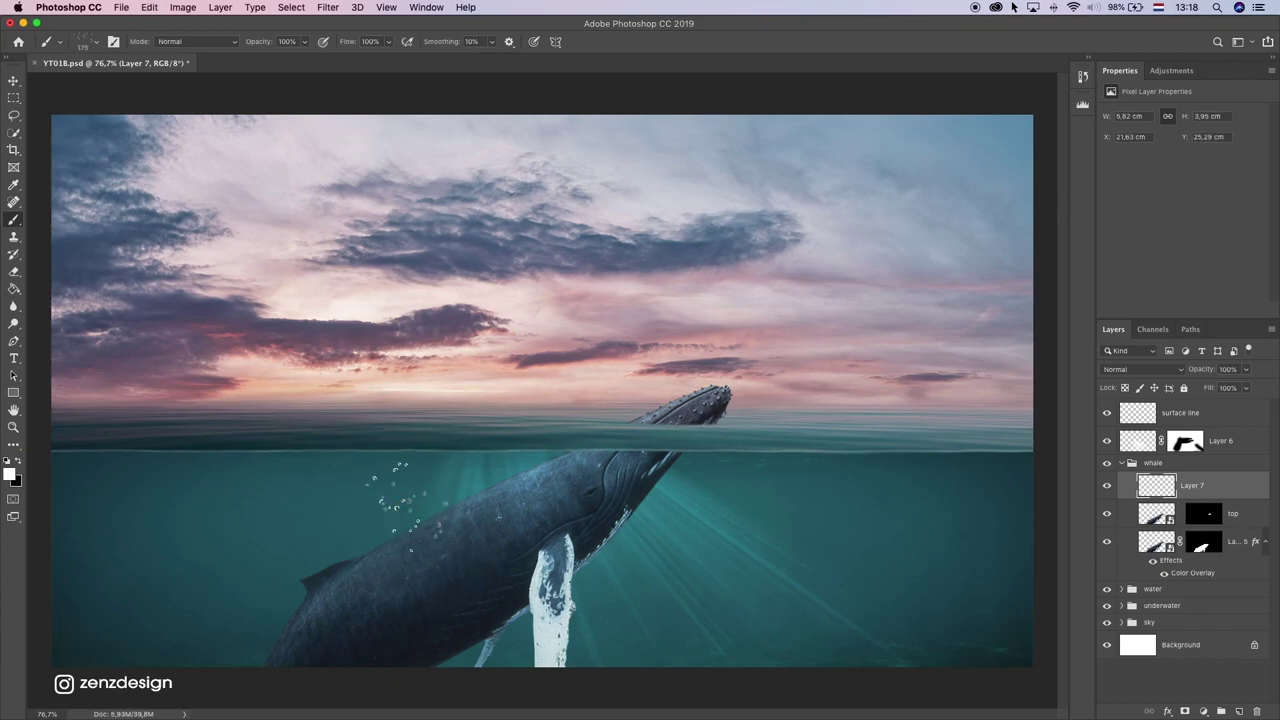
{"action": "key", "text": "super+z"}
{"action": "left_click", "coordinate": [410, 515]}
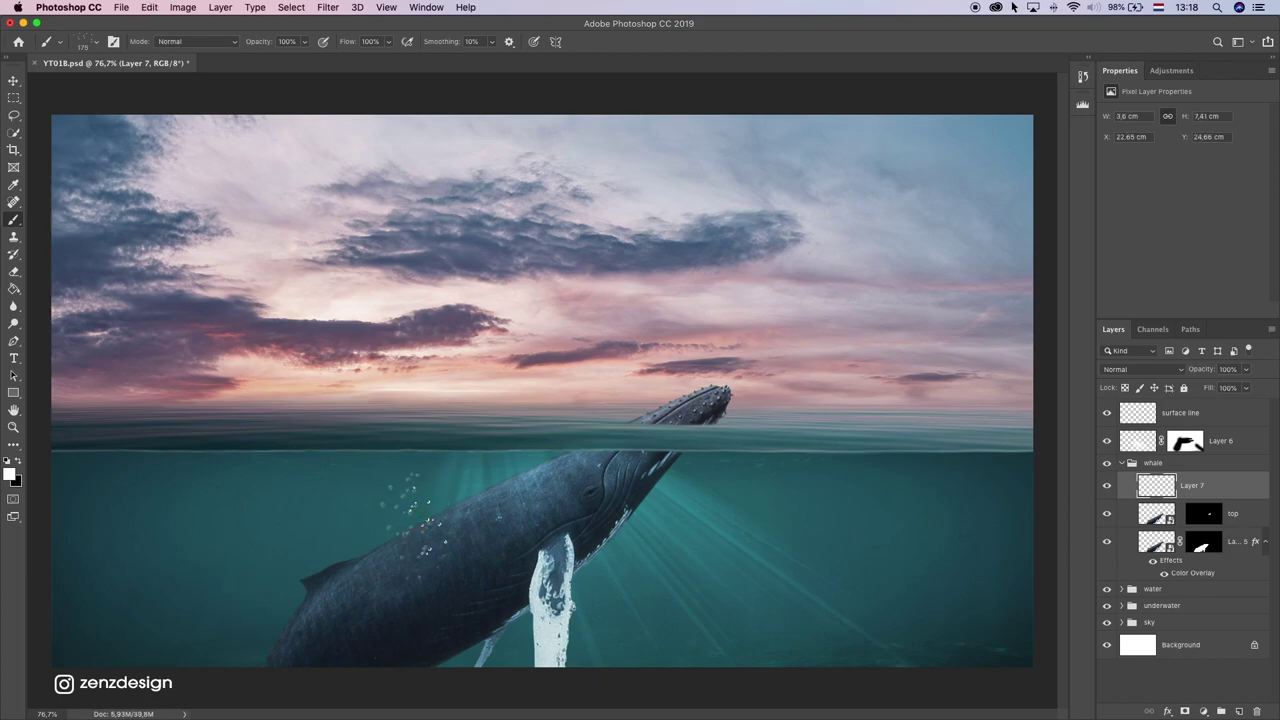
Step: Move the bubbles next to the whale's fin and transform them to about 4.4 × 5.3 cm
{"action": "left_click", "coordinate": [13, 81]}
{"action": "mouse_move", "coordinate": [480, 455]}
{"action": "left_mouse_down"}
{"action": "mouse_move", "coordinate": [568, 505]}
{"action": "mouse_move", "coordinate": [545, 555]}
{"action": "mouse_move", "coordinate": [535, 540]}
{"action": "mouse_move", "coordinate": [580, 548]}
{"action": "mouse_move", "coordinate": [541, 617]}
{"action": "mouse_move", "coordinate": [543, 600]}
{"action": "mouse_move", "coordinate": [587, 569]}
{"action": "left_mouse_up"}
{"action": "key", "text": "super+t"}
{"action": "key", "text": "Return"}
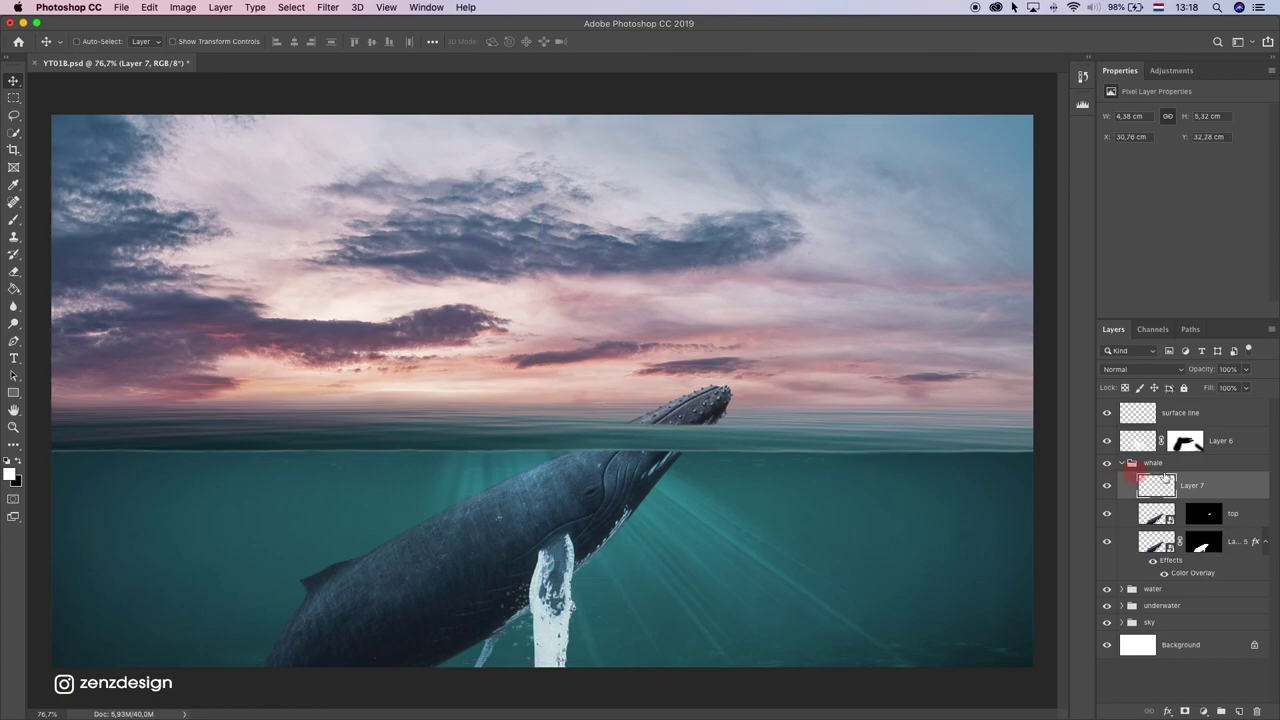
Step: Duplicate the bubble layer Layer 7 twice and delete the second copy, keeping one duplicate
{"action": "left_click_drag", "start_coordinate": [1207, 487], "coordinate": [1240, 711]}
{"action": "left_click_drag", "start_coordinate": [1190, 486], "coordinate": [1239, 711]}
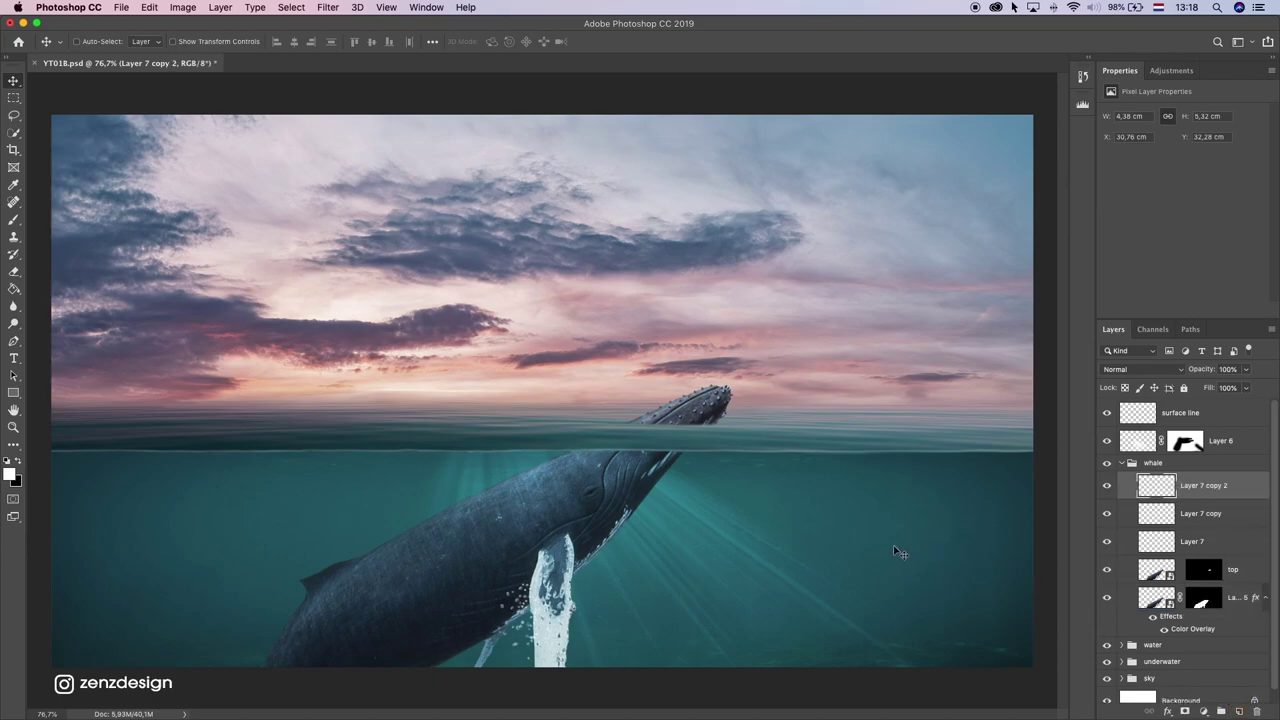
{"action": "key", "text": "BackSpace"}
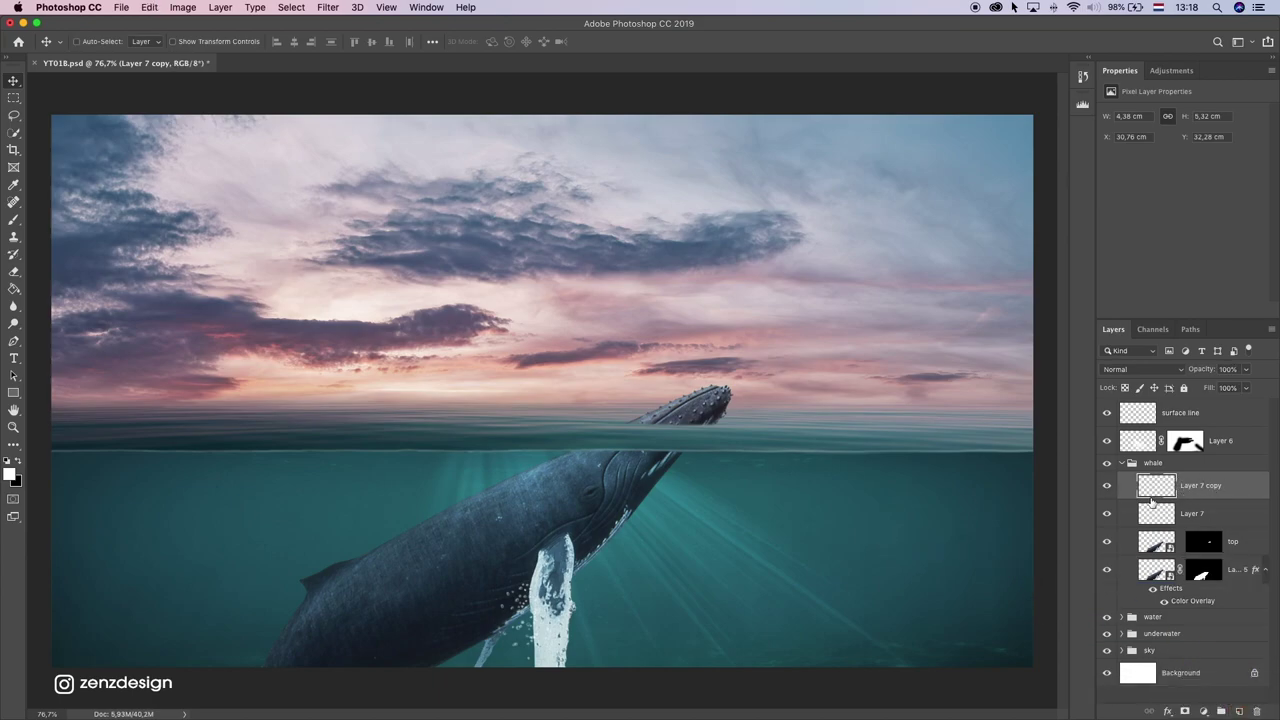
Step: Group Layer 7 copy and Layer 7 inside the whale group and name the new group "bubbles"
{"action": "left_click", "coordinate": [1209, 514], "text": "shift"}
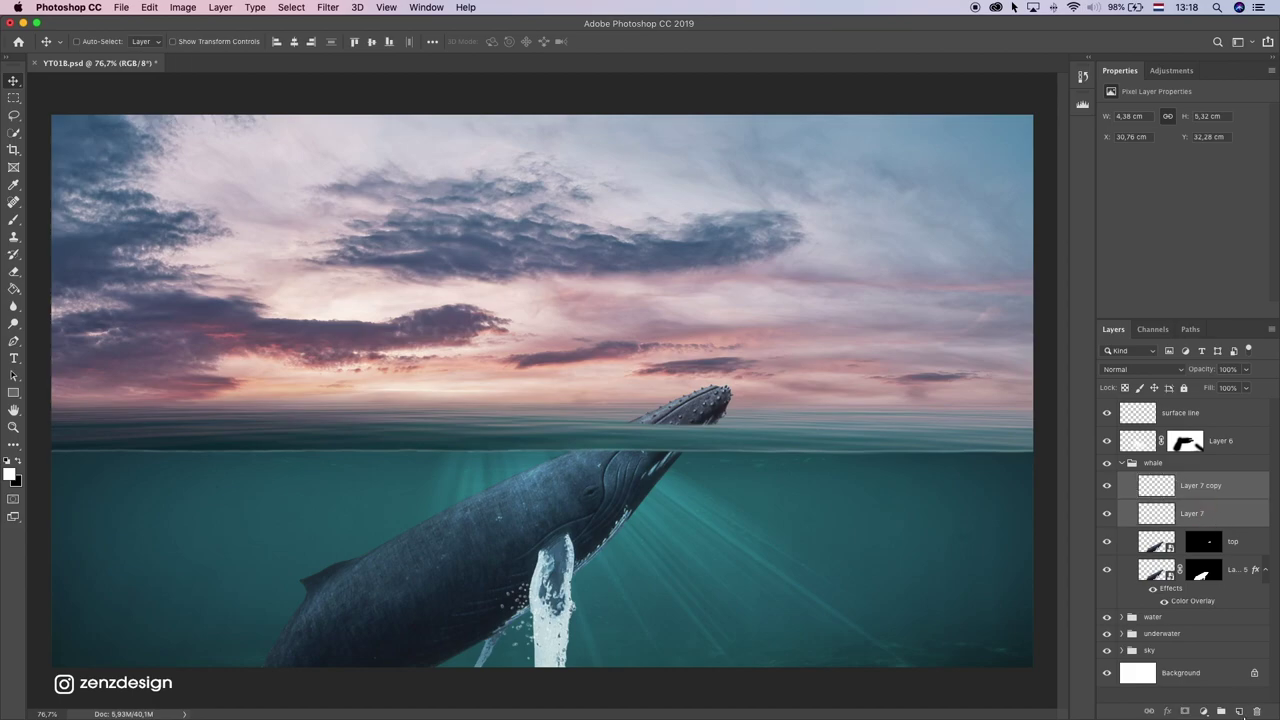
{"action": "left_click", "coordinate": [1221, 712]}
{"action": "double_click", "coordinate": [1176, 481]}
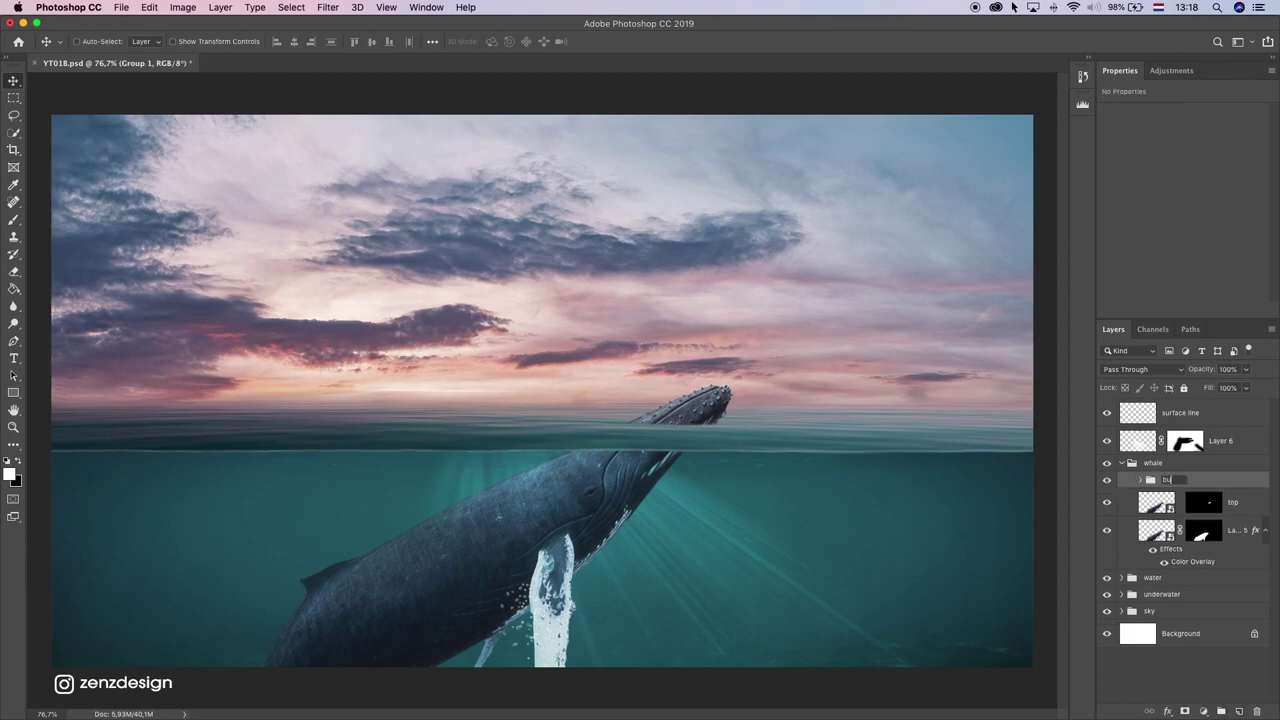
{"action": "type", "text": "bubbles"}
{"action": "key", "text": "Return"}
Step: Add a second group with a blank layer above "bubbles" and brush white bubbles around the whale's dorsal fin and throat
{"action": "left_click", "coordinate": [1219, 712]}
{"action": "left_click", "coordinate": [13, 219]}
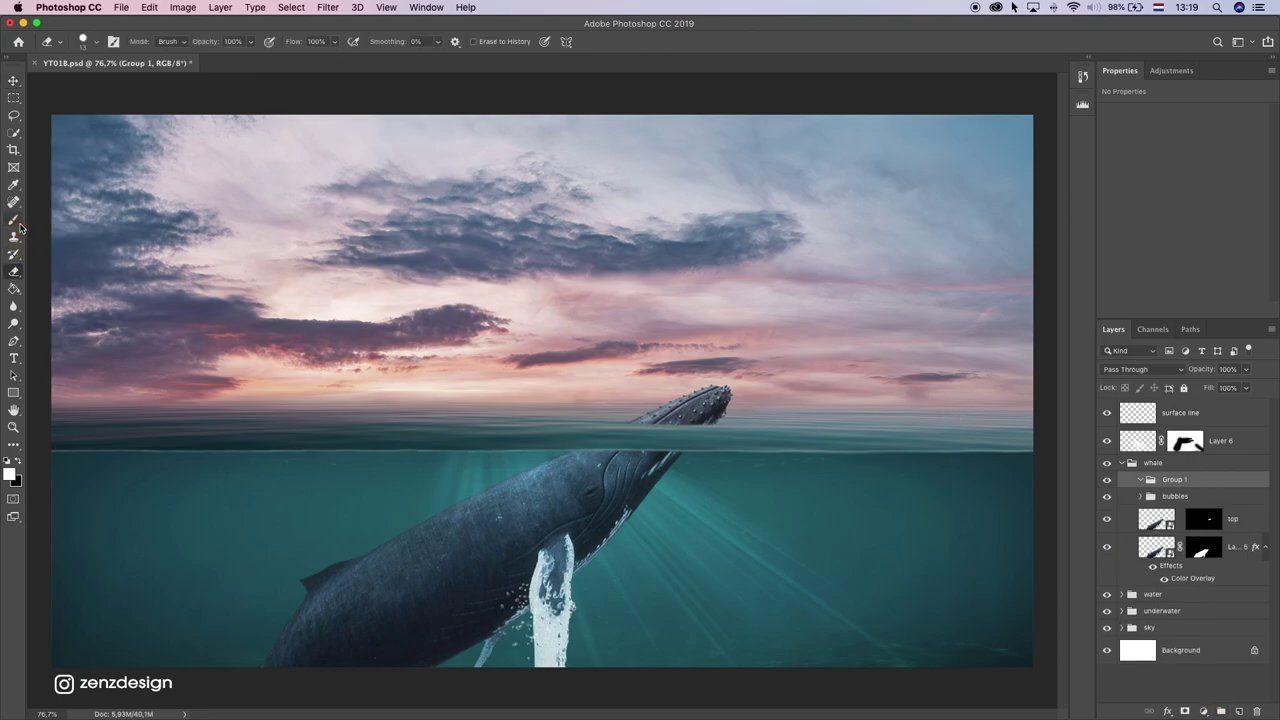
{"action": "left_click", "coordinate": [1238, 711]}
{"action": "left_click", "coordinate": [325, 582]}
{"action": "key", "text": "super+z"}
{"action": "left_click", "coordinate": [667, 512]}
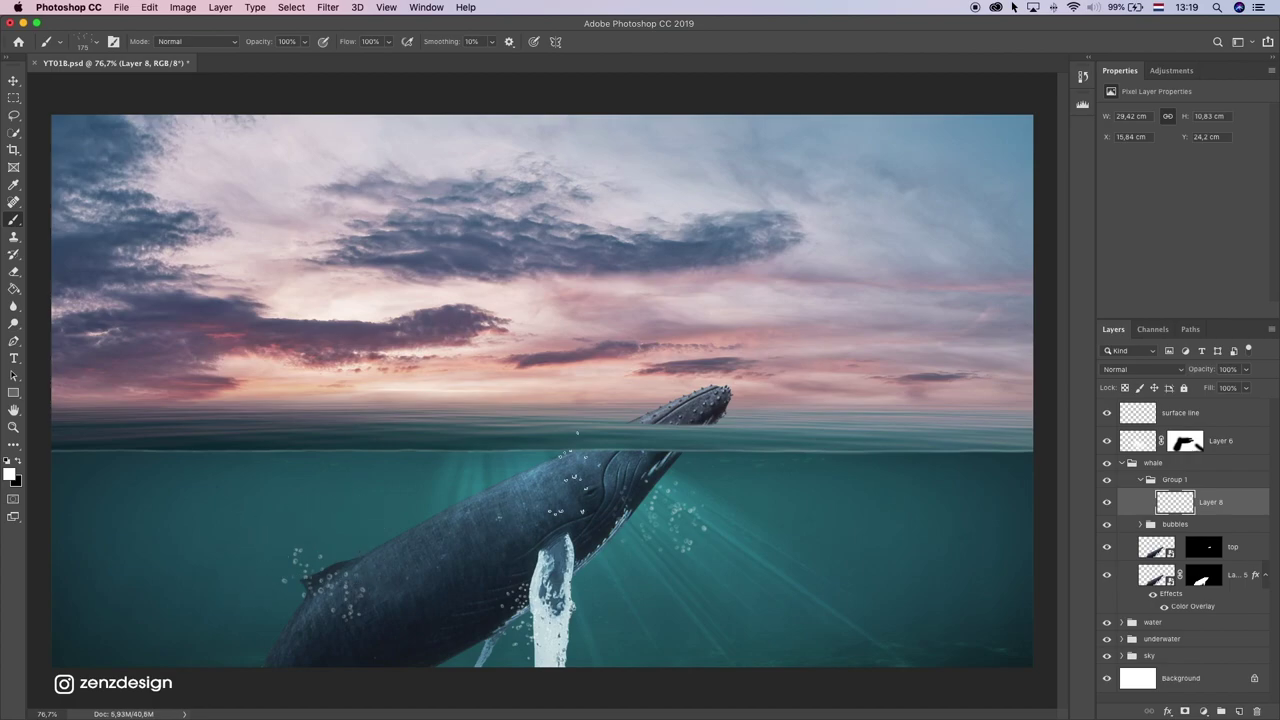
{"action": "left_click", "coordinate": [624, 509]}
{"action": "key", "text": "super+z"}
Step: Choose the Bubbles 1 brush from the water bubbles set and reduce its size
{"action": "key", "text": "["}
{"action": "left_click", "coordinate": [97, 42]}
{"action": "left_click", "coordinate": [82, 431]}
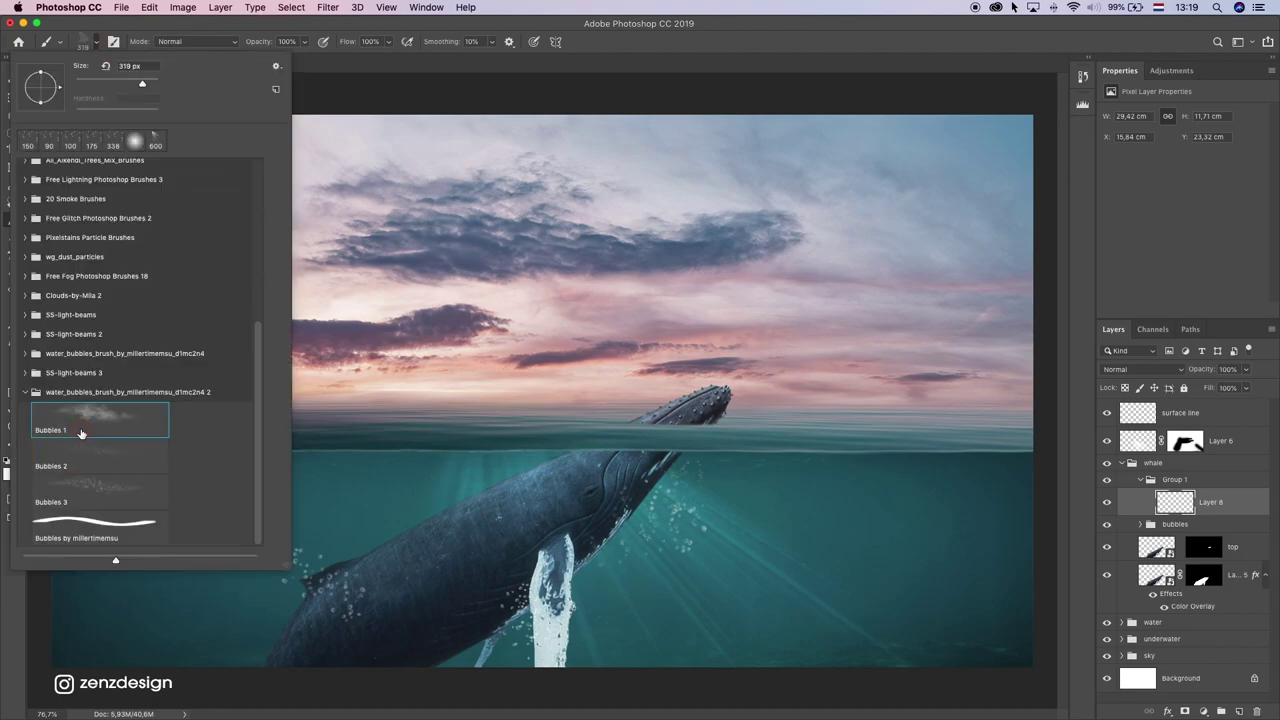
{"action": "left_click", "coordinate": [412, 45]}
{"action": "key", "text": "["}
{"action": "key", "text": "["}
{"action": "key", "text": "["}
{"action": "key", "text": "["}
{"action": "key", "text": "["}
{"action": "key", "text": "["}
{"action": "key", "text": "["}
{"action": "key", "text": "["}
{"action": "key", "text": "["}
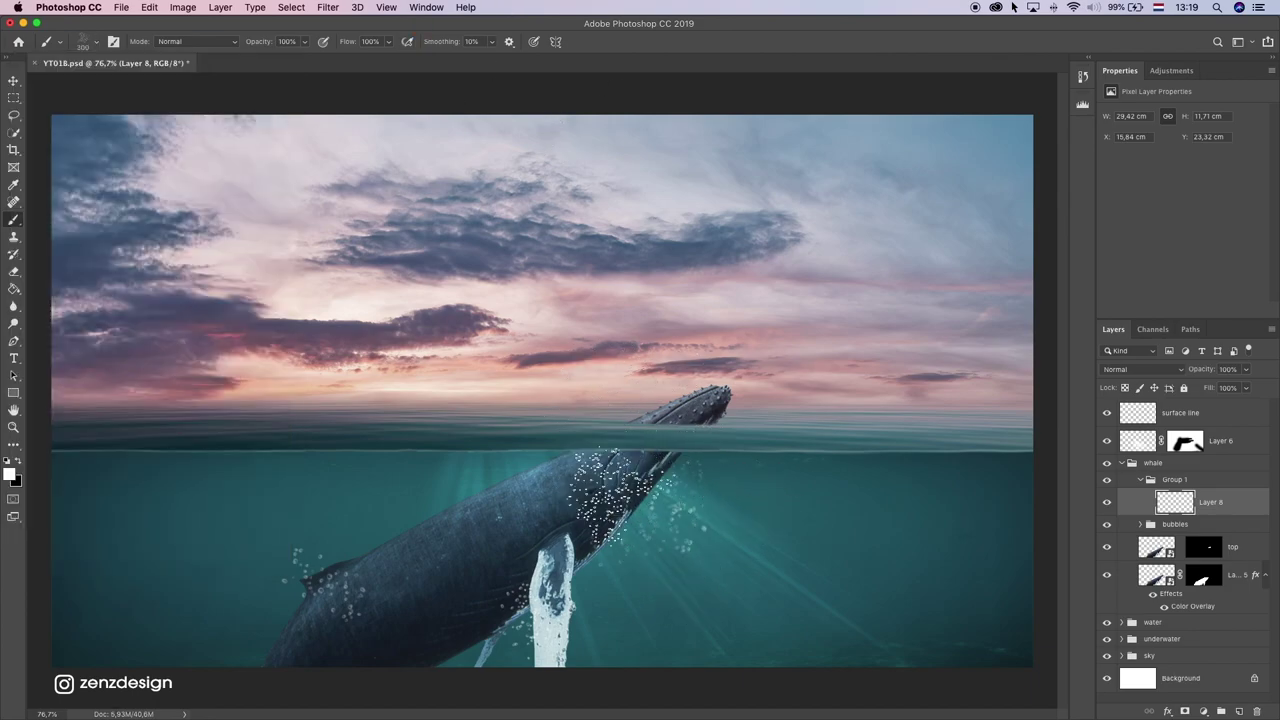
Step: Try stamping Bubbles 1 around the whale's throat, snout and flipper, undoing each stamp
{"action": "left_click", "coordinate": [621, 540]}
{"action": "key", "text": "super+z"}
{"action": "left_click", "coordinate": [697, 448]}
{"action": "key", "text": "super+z"}
{"action": "left_click", "coordinate": [578, 606]}
{"action": "key", "text": "ctrl+z"}
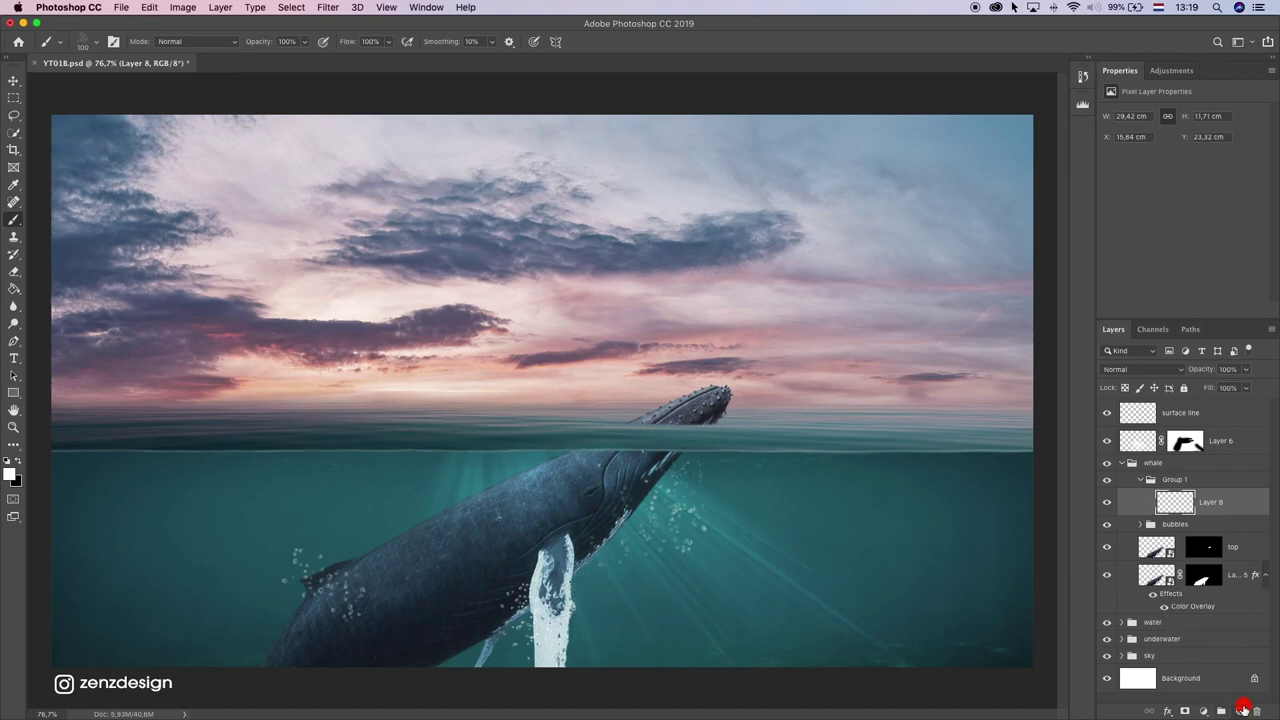
Step: Add another layer above Layer 8 and stamp a cluster of Bubbles 1 beside the whale's flipper
{"action": "left_click", "coordinate": [1241, 710]}
{"action": "left_click", "coordinate": [493, 649]}
{"action": "key", "text": "super+z"}
{"action": "left_click", "coordinate": [528, 610]}
Step: Try stamping Bubbles 1 beside the whale's dorsal fin, undoing each stamp
{"action": "left_click", "coordinate": [297, 570]}
{"action": "key", "text": "super+z"}
{"action": "left_click", "coordinate": [294, 592]}
{"action": "key", "text": "super+z"}
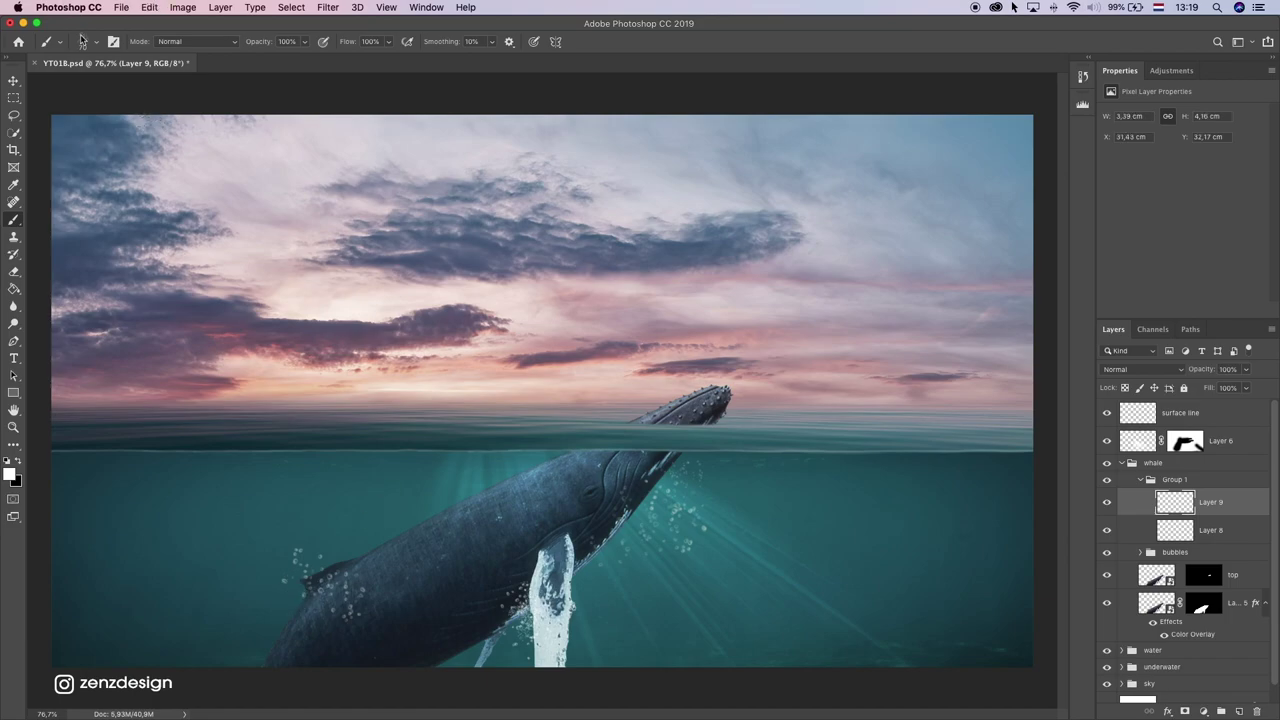
Step: Switch to a smaller Bubbles 2 brush and stamp bubbles beneath the flipper and beside the whale's throat on Layer 9
{"action": "left_click", "coordinate": [87, 45]}
{"action": "left_click", "coordinate": [125, 465]}
{"action": "left_click", "coordinate": [610, 25]}
{"action": "key", "text": "["}
{"action": "left_click", "coordinate": [495, 631]}
{"action": "left_click", "coordinate": [455, 653]}
{"action": "left_click", "coordinate": [477, 647]}
{"action": "left_click", "coordinate": [690, 488]}
{"action": "left_click", "coordinate": [663, 486]}
{"action": "left_click", "coordinate": [672, 511]}
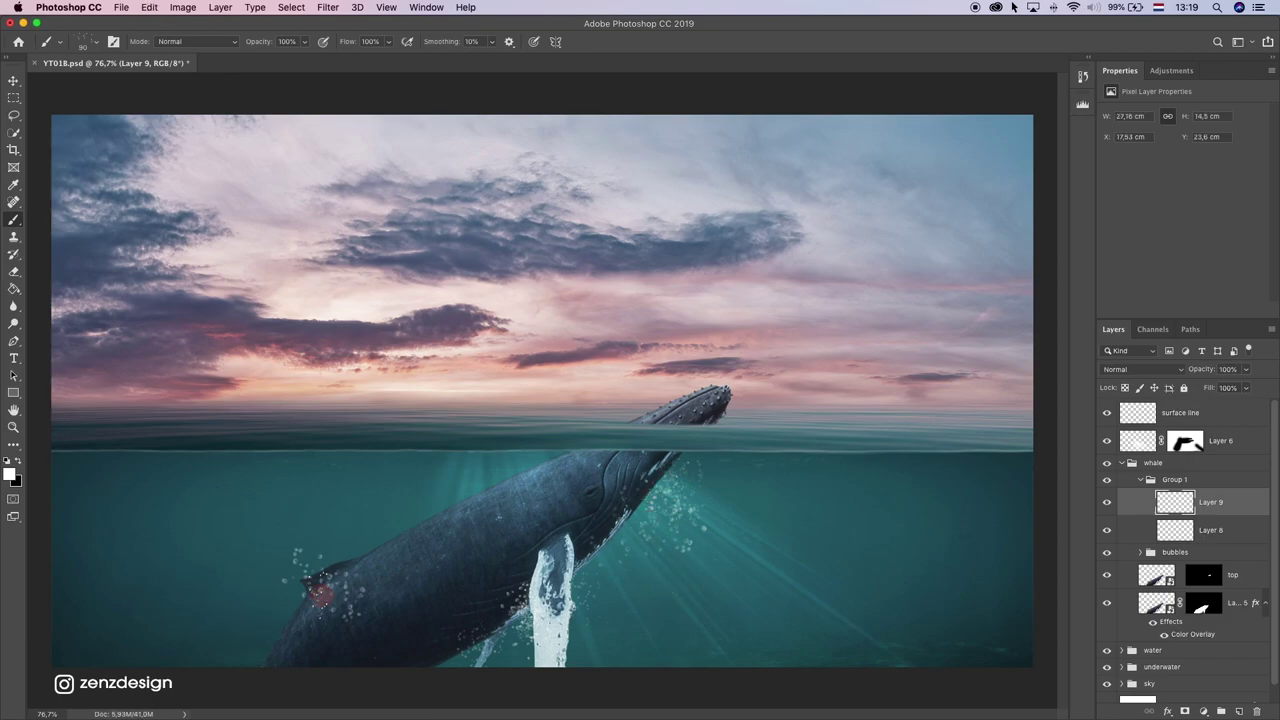
Step: Stamp more Bubbles 2 clusters on Layer 9 around the whale's rear body near the canvas's lower edge
{"action": "left_click", "coordinate": [307, 616]}
{"action": "left_click", "coordinate": [272, 669]}
{"action": "left_click", "coordinate": [256, 666]}
{"action": "left_click", "coordinate": [170, 675]}
{"action": "scroll", "coordinate": [469, 564], "scroll_direction": "down", "scroll_amount": 5}
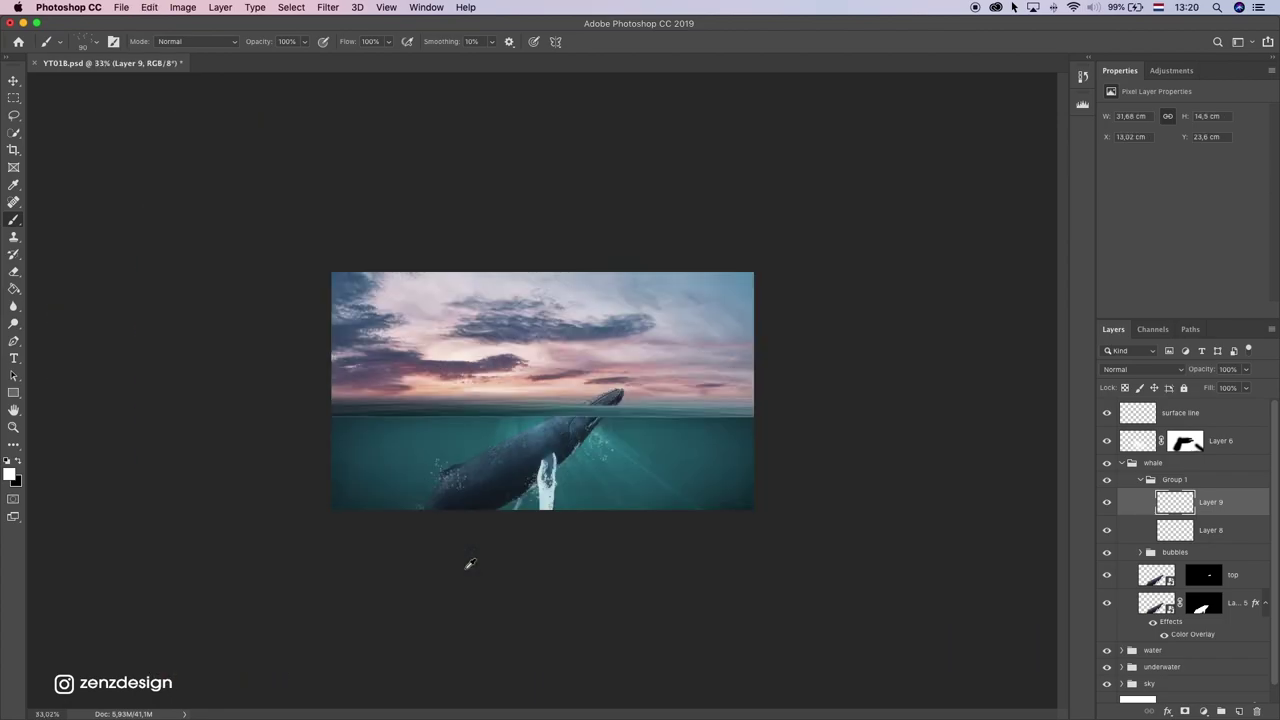
{"action": "scroll", "coordinate": [470, 564], "scroll_direction": "up", "scroll_amount": 5}
Step: Erase stray bubbles beside the whale's throat on Layer 8 with the Eraser tool
{"action": "left_click", "coordinate": [1106, 530]}
{"action": "left_click", "coordinate": [1172, 529]}
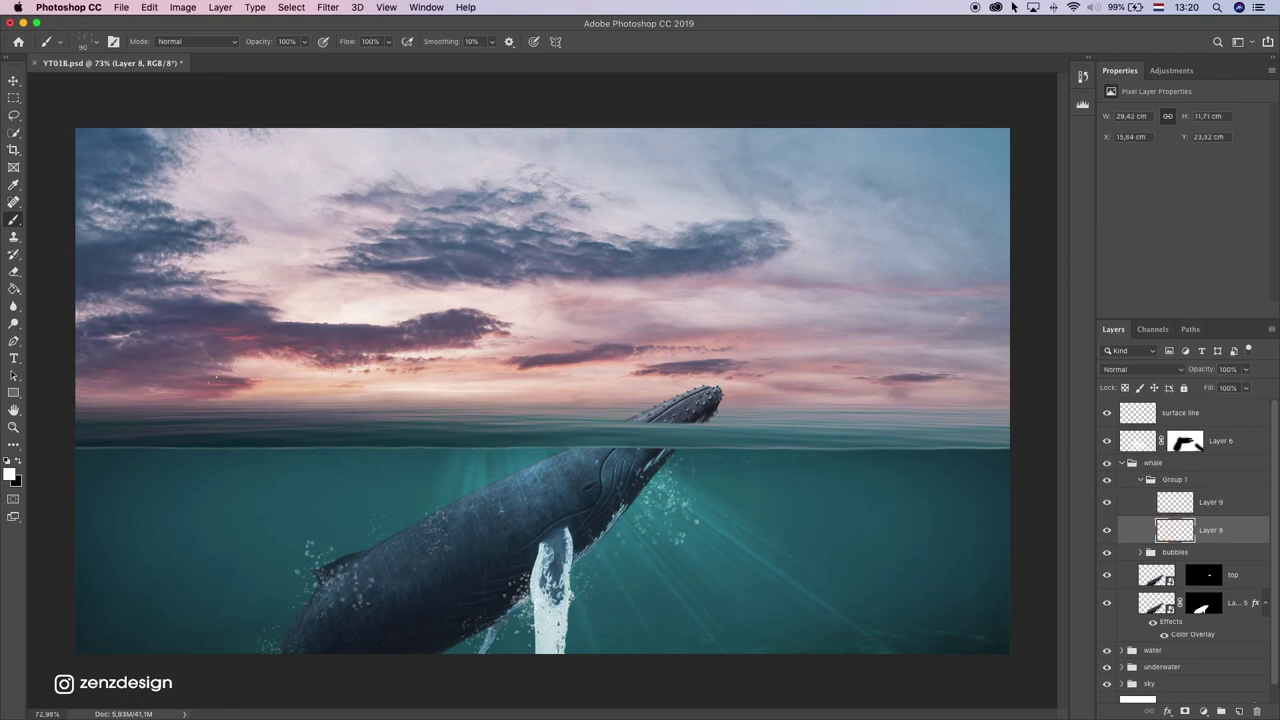
{"action": "left_click", "coordinate": [13, 271]}
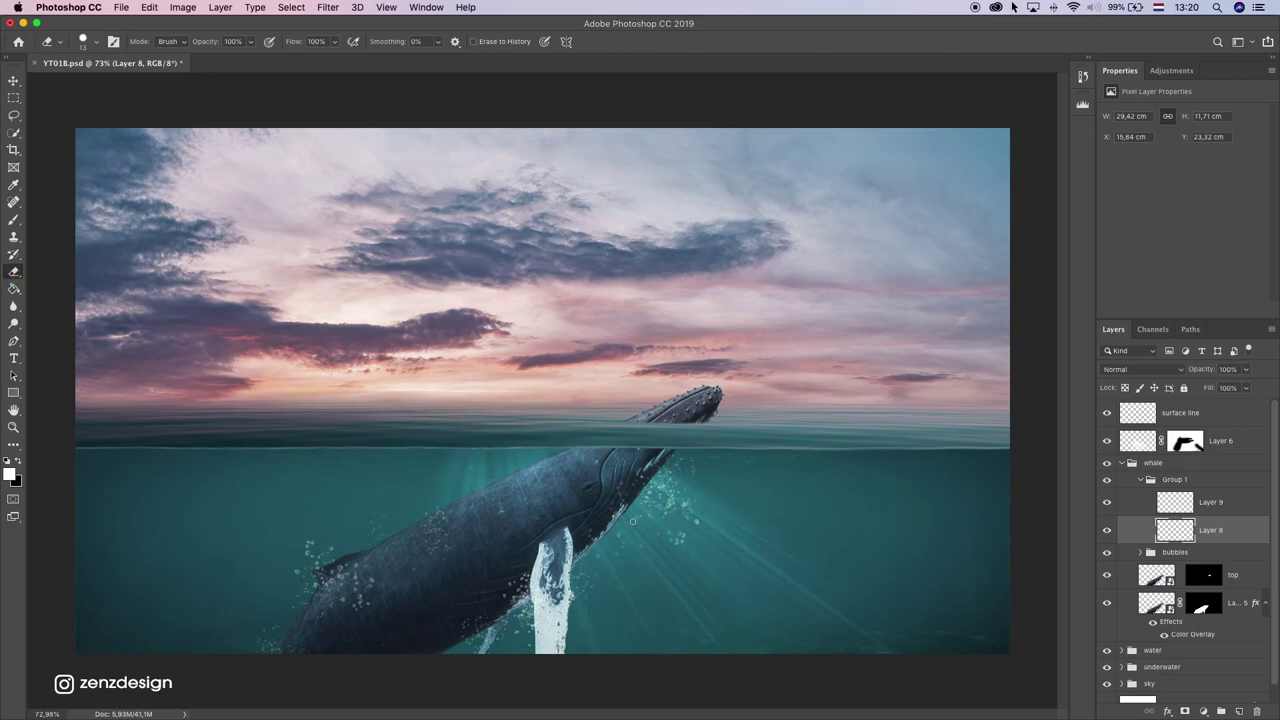
{"action": "left_click", "coordinate": [662, 501]}
{"action": "scroll", "coordinate": [567, 571], "scroll_direction": "down", "scroll_amount": 5}
{"action": "scroll", "coordinate": [567, 571], "scroll_direction": "up", "scroll_amount": 5}
{"action": "scroll", "coordinate": [567, 571], "scroll_direction": "down", "scroll_amount": 2}
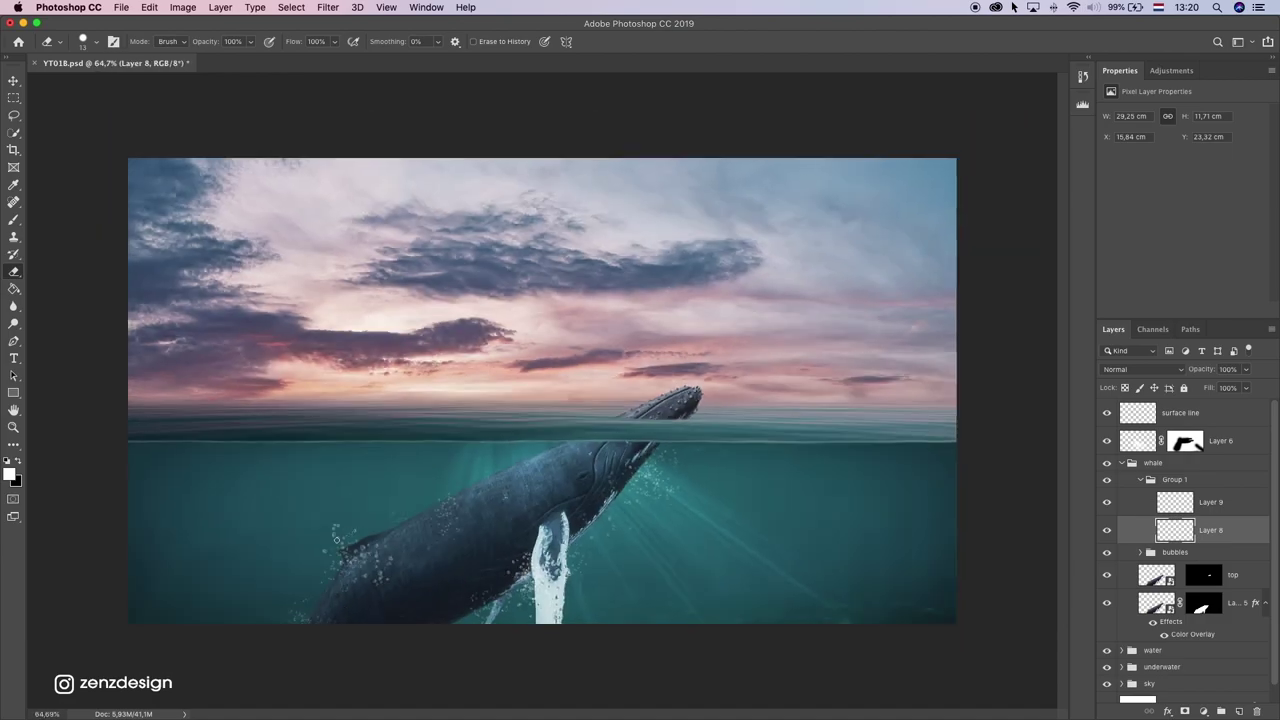
Step: Erase stray bubbles on Layer 8 in the water behind the whale's dorsal fin
{"action": "left_click", "coordinate": [318, 580]}
{"action": "scroll", "coordinate": [310, 584], "scroll_direction": "down", "scroll_amount": 2}
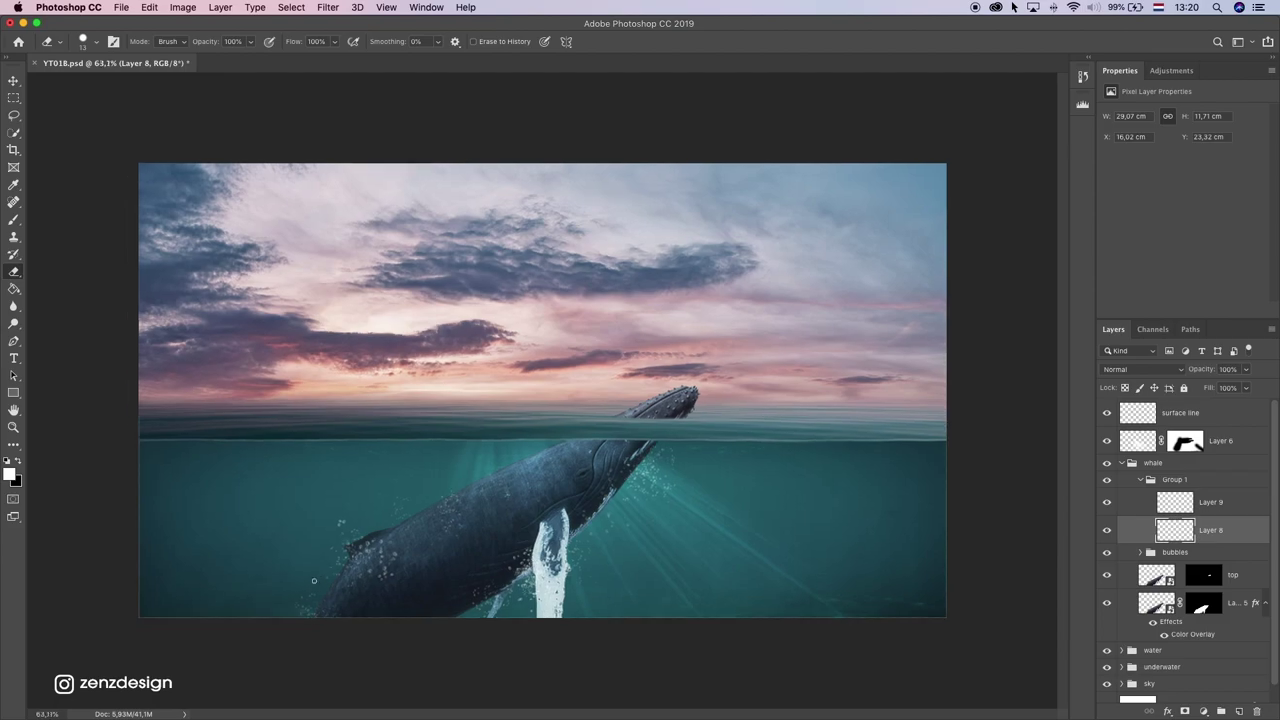
{"action": "scroll", "coordinate": [340, 524], "scroll_direction": "up", "scroll_amount": 2}
{"action": "scroll", "coordinate": [299, 560], "scroll_direction": "down", "scroll_amount": 2}
{"action": "scroll", "coordinate": [900, 340], "scroll_direction": "up", "scroll_amount": 5}
{"action": "scroll", "coordinate": [900, 340], "scroll_direction": "down", "scroll_amount": 4}
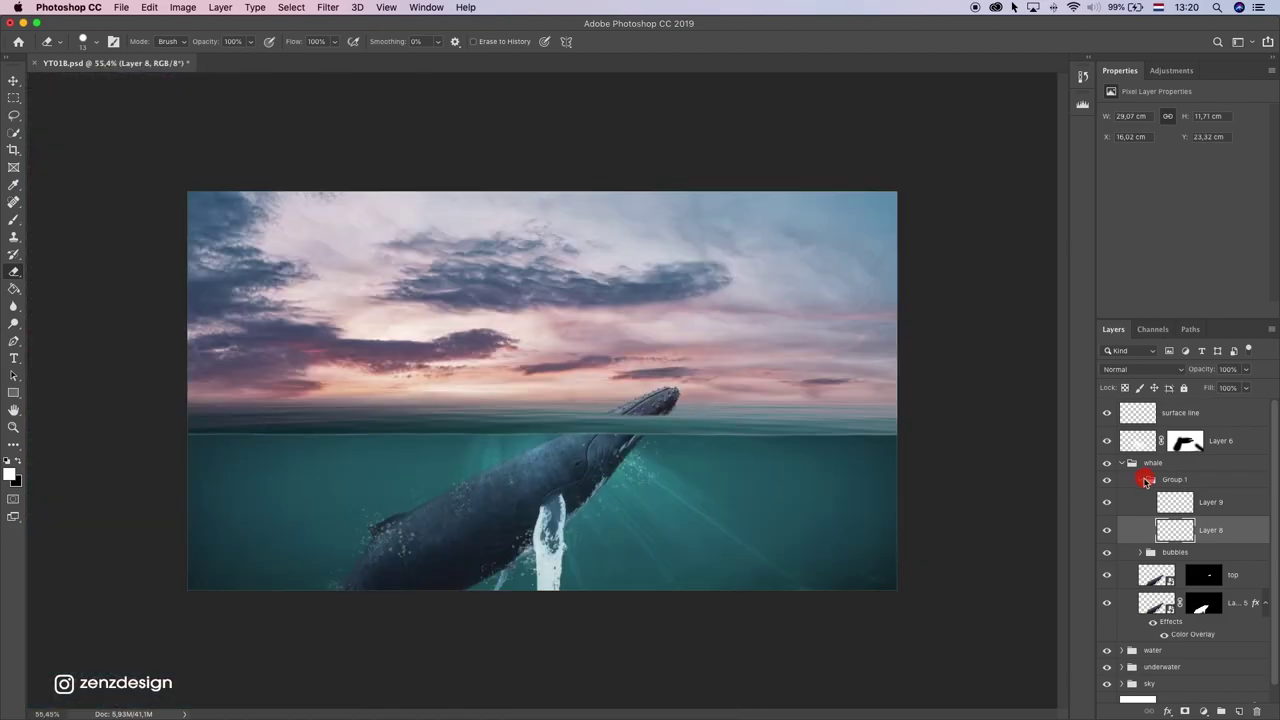
Step: Rename Group 1 as "bubbles 2" and collapse it
{"action": "left_click", "coordinate": [1147, 480]}
{"action": "double_click", "coordinate": [1174, 480]}
{"action": "type", "text": "bubbles 2"}
{"action": "key", "text": "Return"}
{"action": "left_click", "coordinate": [1146, 480]}
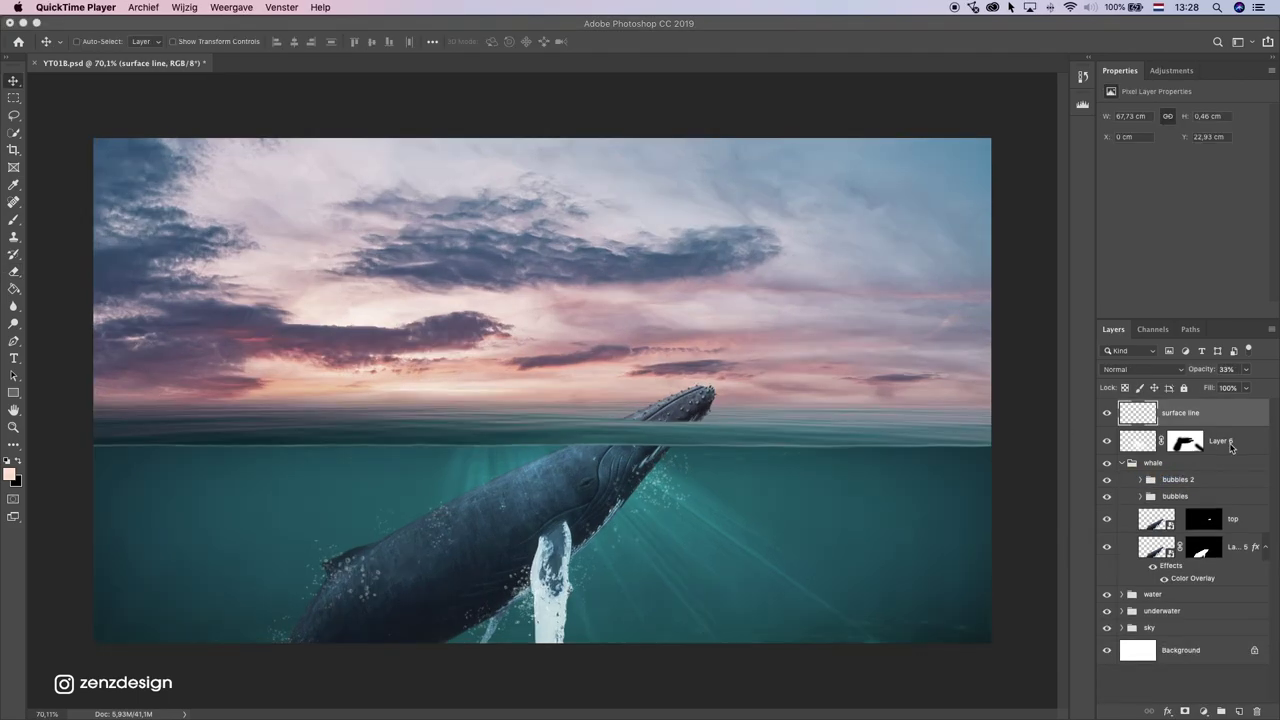
Step: Identify the "top" layer by toggling its visibility and activate its mask for painting with the Brush tool
{"action": "left_click", "coordinate": [1202, 412]}
{"action": "scroll", "coordinate": [703, 400], "scroll_direction": "up", "scroll_amount": 2}
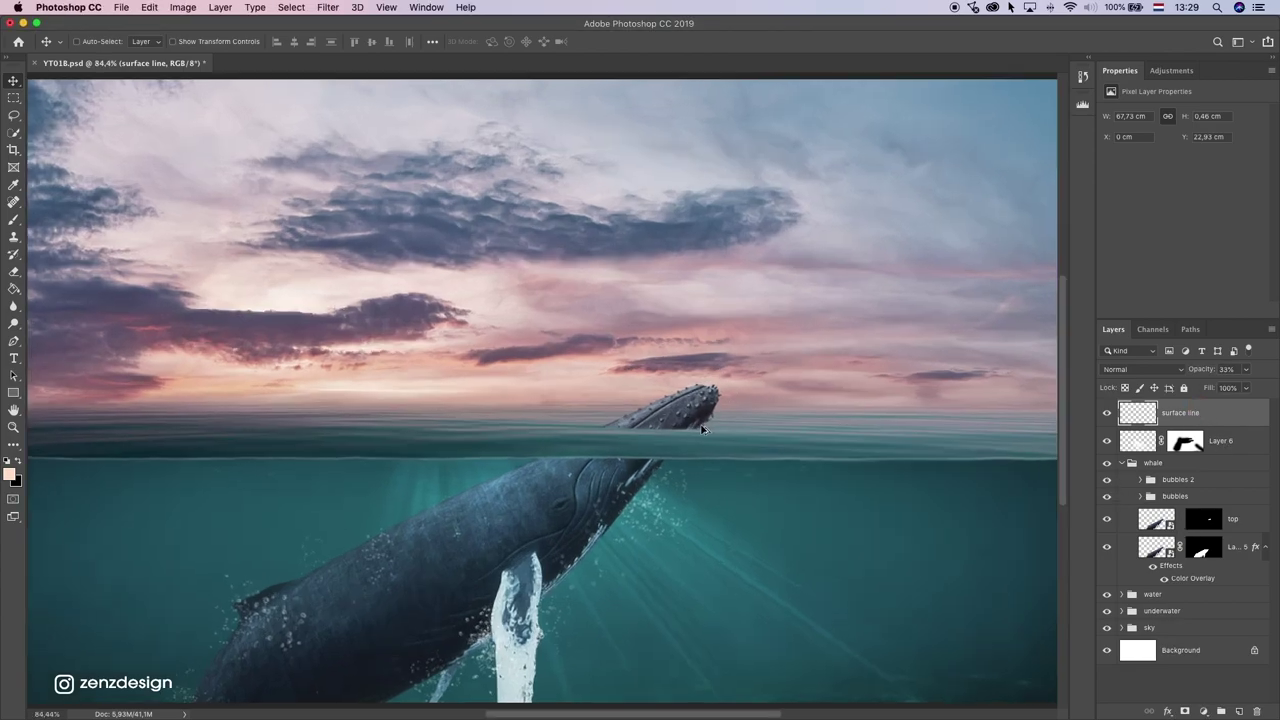
{"action": "scroll", "coordinate": [703, 430], "scroll_direction": "up", "scroll_amount": 2}
{"action": "left_click", "coordinate": [1238, 518]}
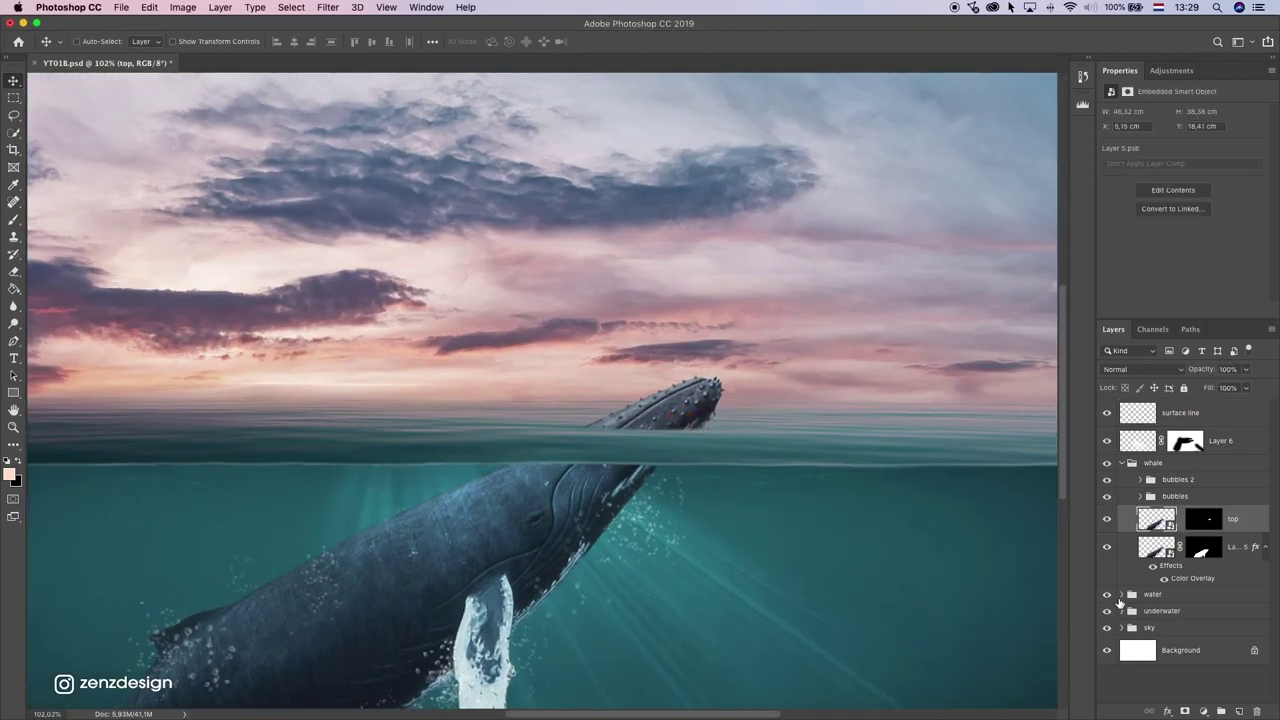
{"action": "left_click", "coordinate": [1106, 519]}
{"action": "left_click", "coordinate": [1106, 519]}
{"action": "left_click", "coordinate": [1197, 522]}
{"action": "key", "text": "b"}
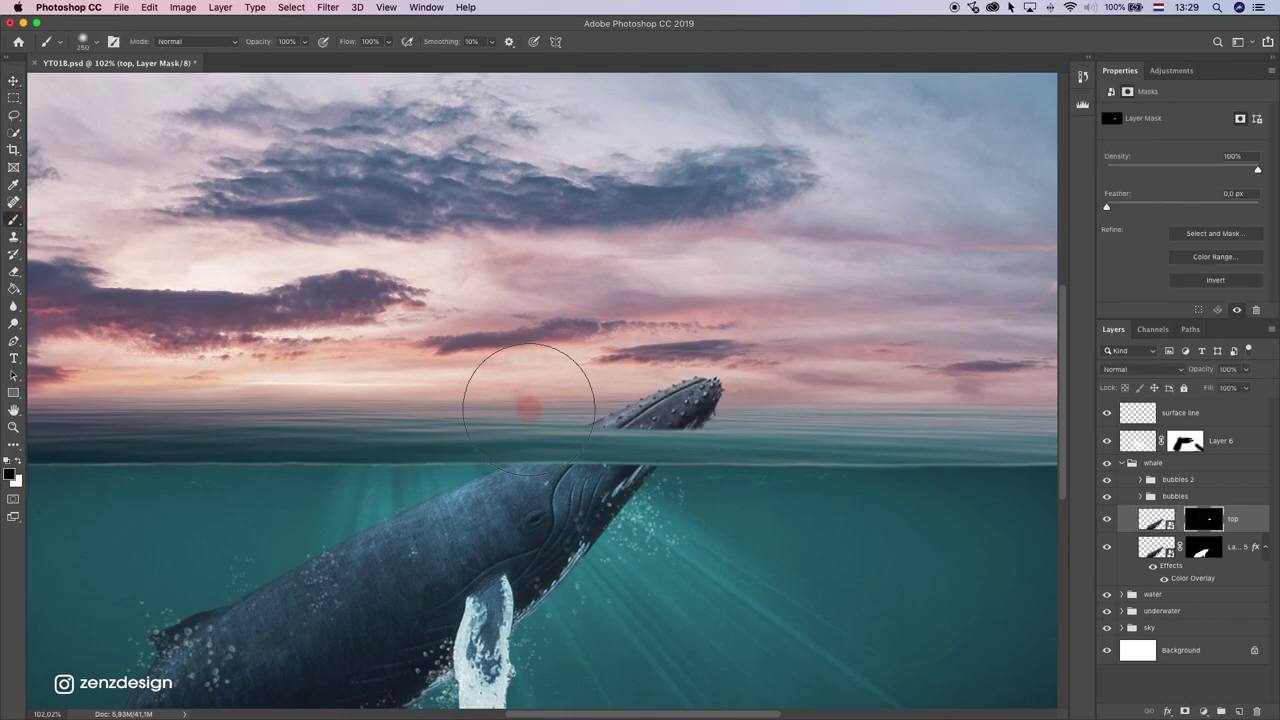
Step: Try painting out the lower part of the whale's emerged head on the mask with a 90 px soft brush
{"action": "key", "text": "bracketleft"}
{"action": "key", "text": "bracketleft"}
{"action": "key", "text": "bracketleft"}
{"action": "key", "text": "bracketleft"}
{"action": "key", "text": "bracketleft"}
{"action": "key", "text": "bracketleft"}
{"action": "left_click_drag", "start_coordinate": [590, 416], "coordinate": [654, 413]}
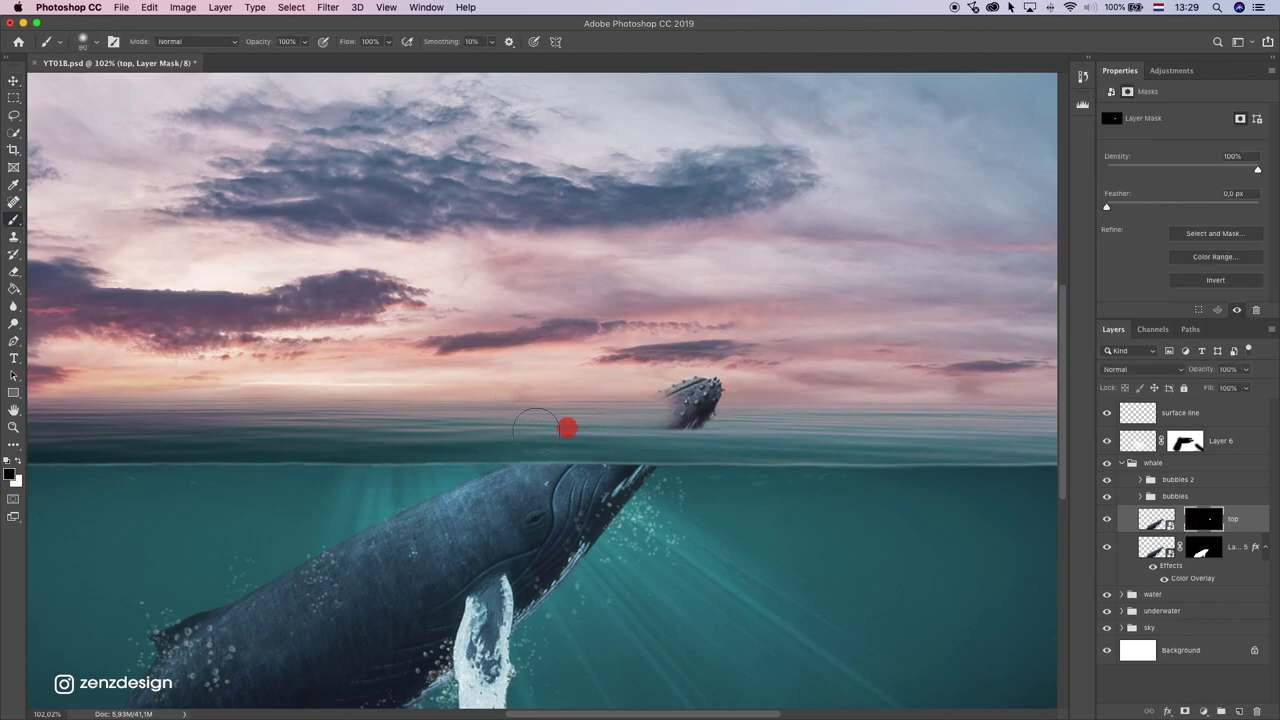
{"action": "key", "text": "super+z"}
Step: Set the brush to 61% hardness and 40 px and paint white on the mask to reveal more of the head at the waterline
{"action": "left_click", "coordinate": [83, 44]}
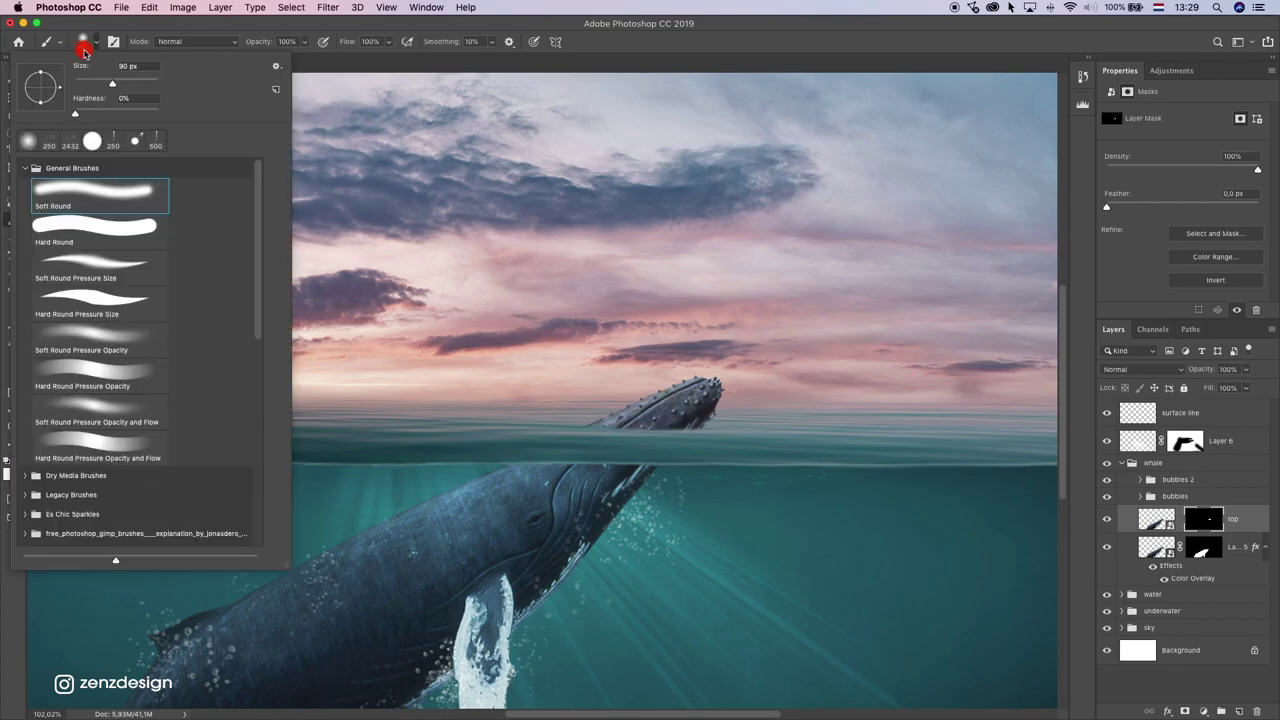
{"action": "left_click", "coordinate": [139, 112]}
{"action": "mouse_move", "coordinate": [614, 401]}
{"action": "left_mouse_down"}
{"action": "mouse_move", "coordinate": [578, 412]}
{"action": "mouse_move", "coordinate": [581, 429]}
{"action": "mouse_move", "coordinate": [544, 423]}
{"action": "mouse_move", "coordinate": [609, 410]}
{"action": "mouse_move", "coordinate": [567, 417]}
{"action": "mouse_move", "coordinate": [684, 412]}
{"action": "left_mouse_up"}
{"action": "key", "text": "super+z"}
{"action": "key", "text": "super+z"}
{"action": "key", "text": "super+z"}
{"action": "key", "text": "bracketleft"}
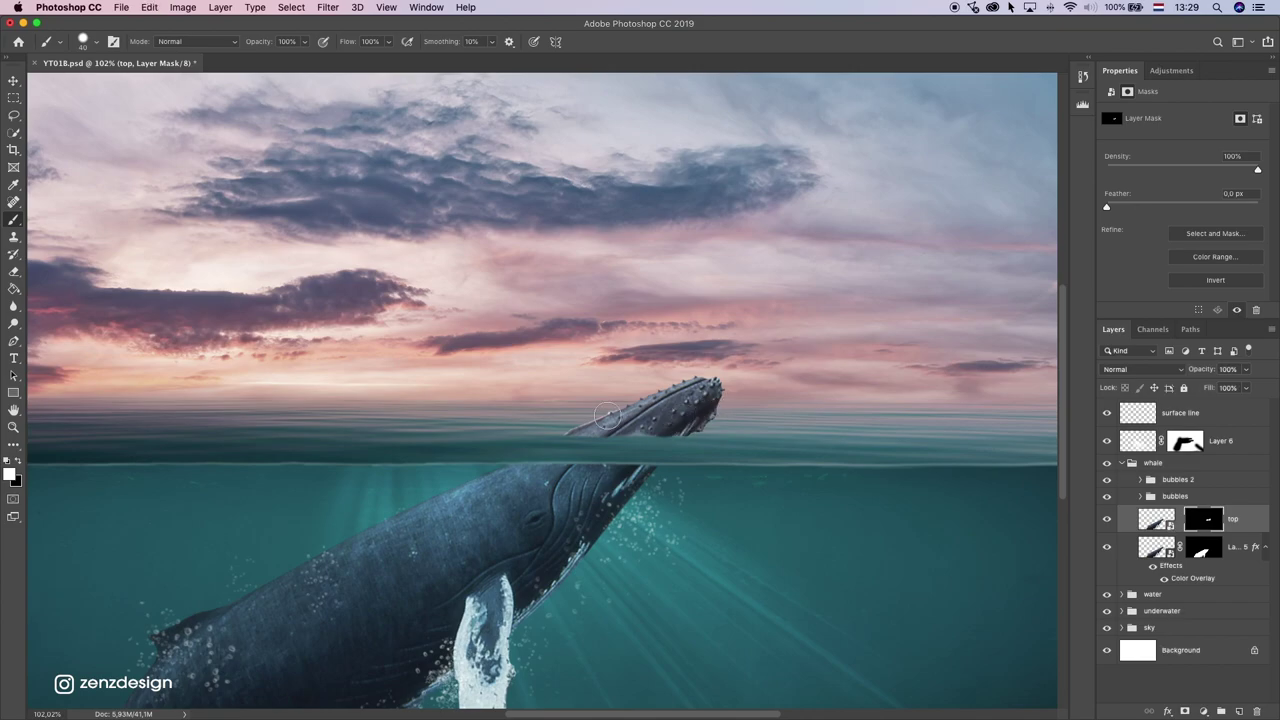
Step: Touch up the "top" layer's mask behind the head and around the tip of the whale's snout
{"action": "left_click_drag", "start_coordinate": [457, 423], "coordinate": [515, 433]}
{"action": "left_click", "coordinate": [737, 386]}
{"action": "key", "text": "super+z"}
{"action": "left_click", "coordinate": [747, 384]}
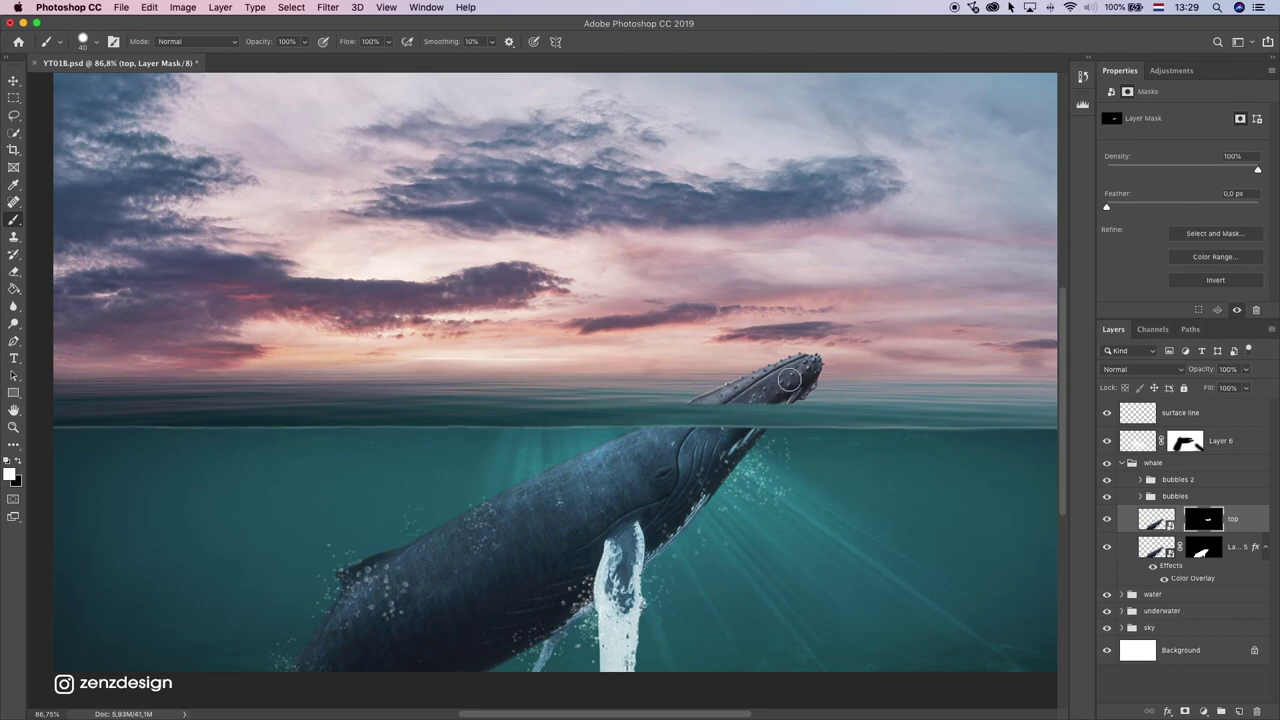
{"action": "key", "text": "super+z"}
{"action": "left_click", "coordinate": [836, 356]}
{"action": "scroll", "coordinate": [655, 374], "scroll_direction": "down", "scroll_amount": 5}
{"action": "scroll", "coordinate": [502, 449], "scroll_direction": "up", "scroll_amount": 3}
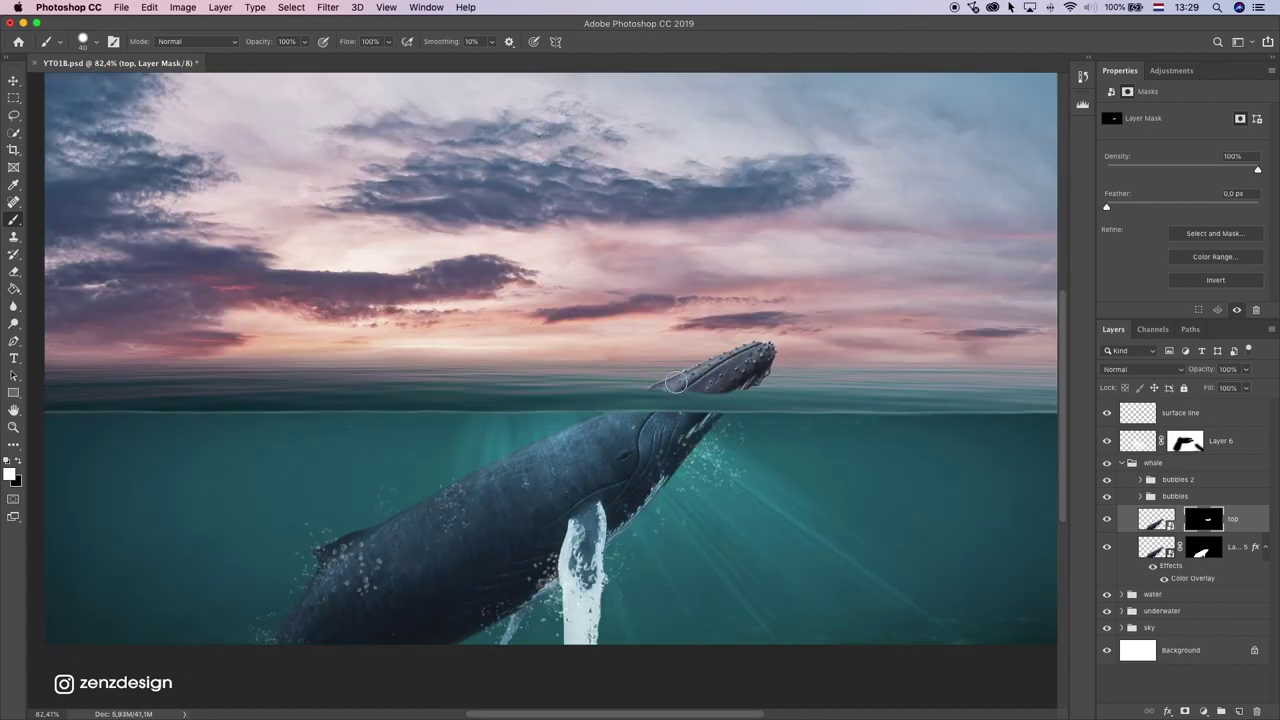
Step: Undo the last snout touch-up and brush the mask over the water behind the whale's head
{"action": "key", "text": "super+z"}
{"action": "left_click", "coordinate": [566, 366]}
{"action": "left_click_drag", "start_coordinate": [547, 366], "coordinate": [525, 371]}
{"action": "scroll", "coordinate": [500, 378], "scroll_direction": "down", "scroll_amount": 3}
{"action": "scroll", "coordinate": [491, 386], "scroll_direction": "up", "scroll_amount": 2}
{"action": "key", "text": "super+z"}
Step: Check the brush settings and refine the mask where the back of the whale's head meets the water
{"action": "left_click", "coordinate": [95, 42]}
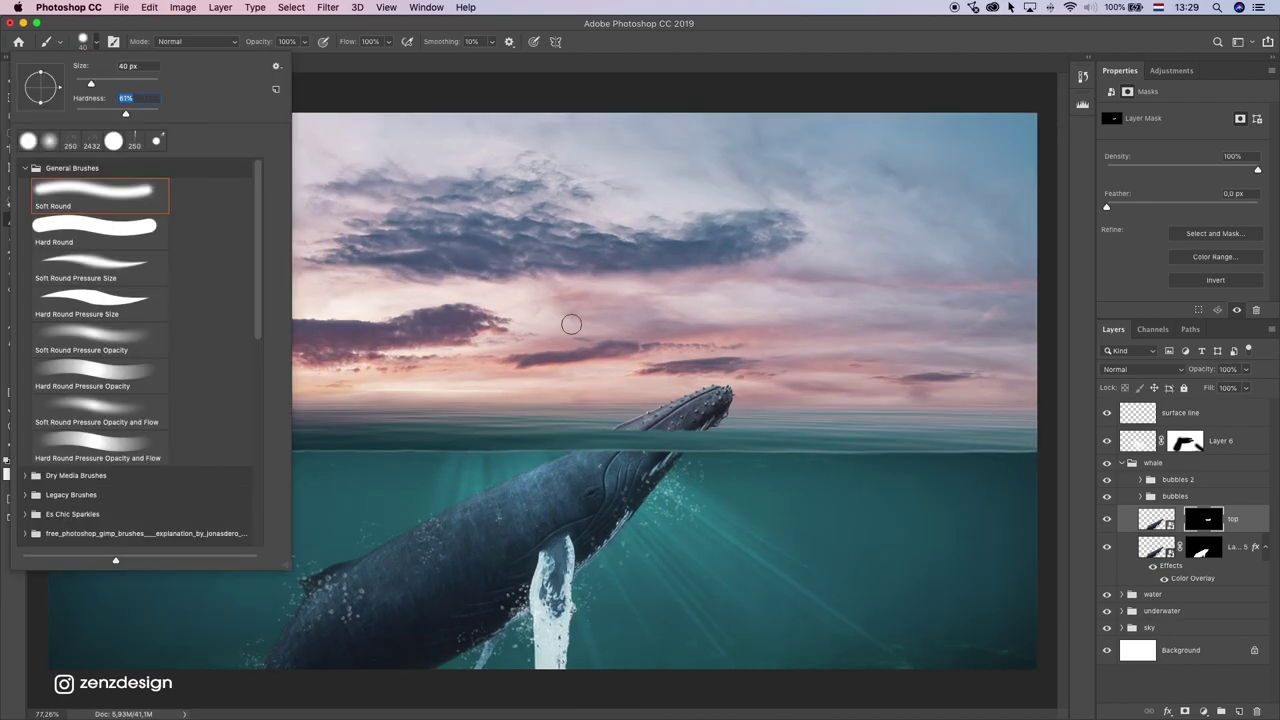
{"action": "left_click", "coordinate": [611, 417]}
{"action": "scroll", "coordinate": [694, 417], "scroll_direction": "down", "scroll_amount": 3}
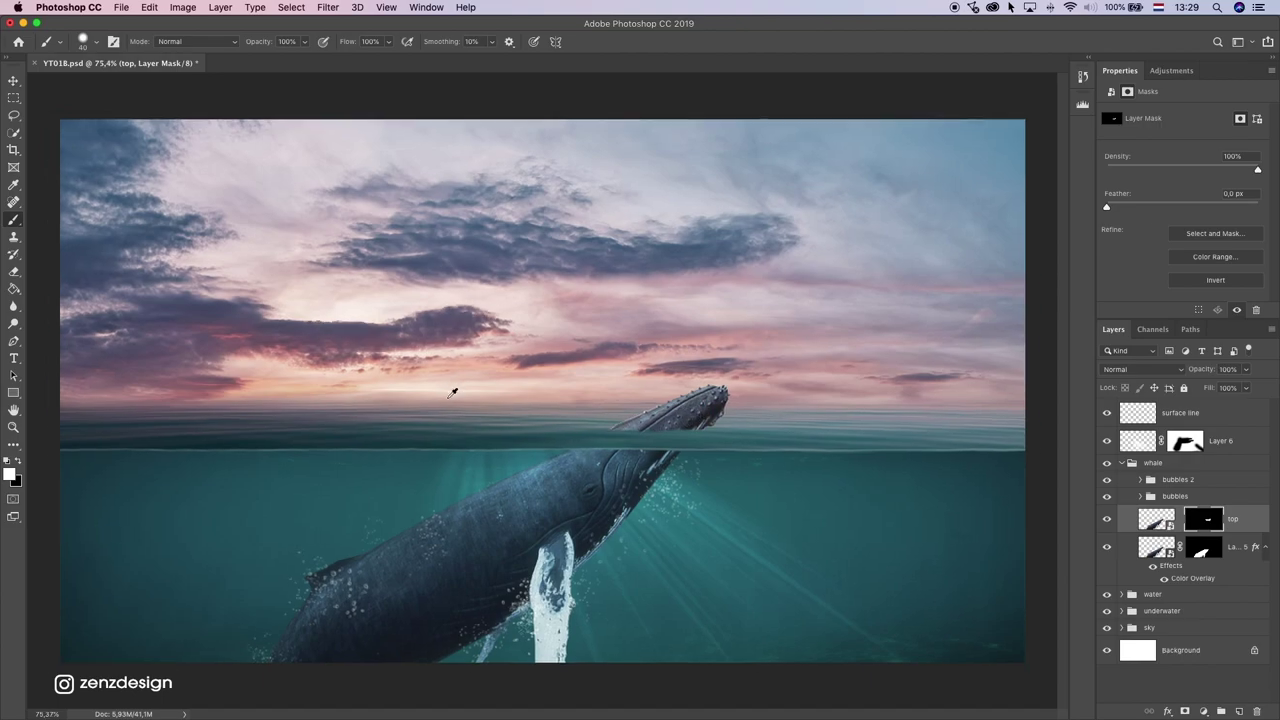
{"action": "scroll", "coordinate": [641, 427], "scroll_direction": "up", "scroll_amount": 2}
{"action": "left_click_drag", "start_coordinate": [641, 427], "coordinate": [557, 408]}
{"action": "key", "text": "super+z"}
{"action": "left_click", "coordinate": [517, 417]}
{"action": "scroll", "coordinate": [405, 450], "scroll_direction": "down", "scroll_amount": 2}
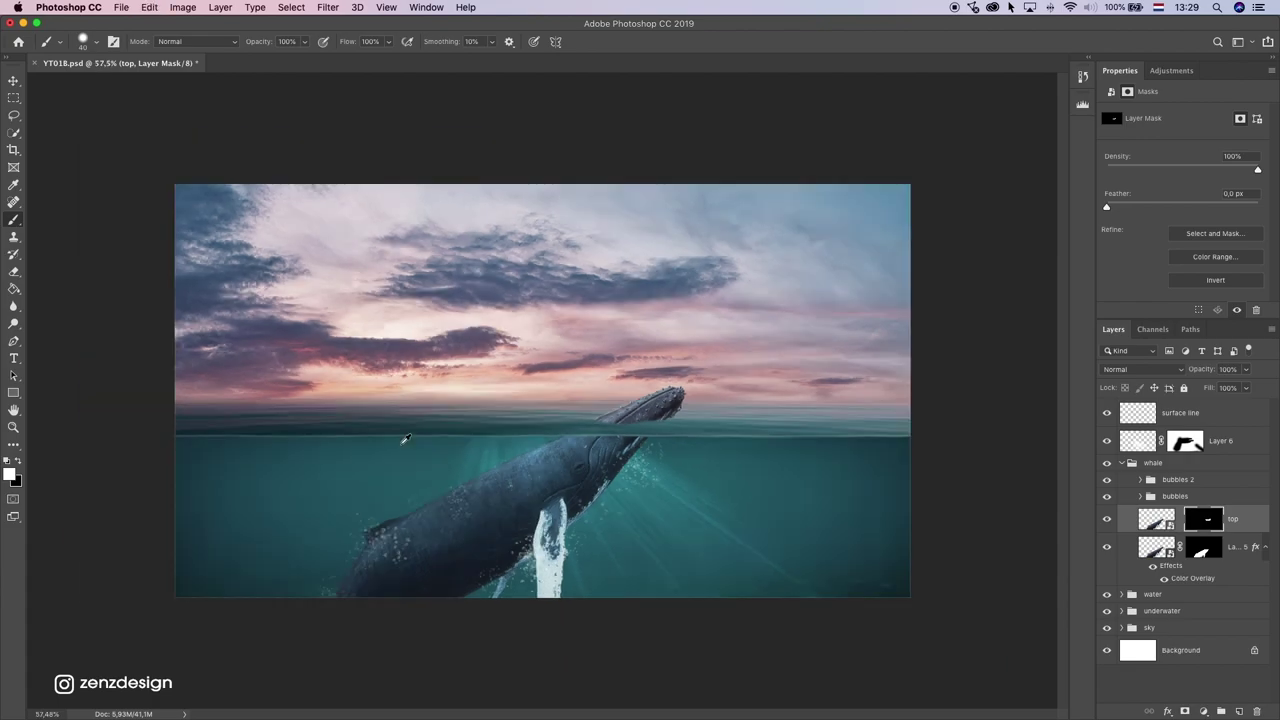
{"action": "scroll", "coordinate": [404, 440], "scroll_direction": "down", "scroll_amount": 1}
{"action": "scroll", "coordinate": [408, 432], "scroll_direction": "up", "scroll_amount": 3}
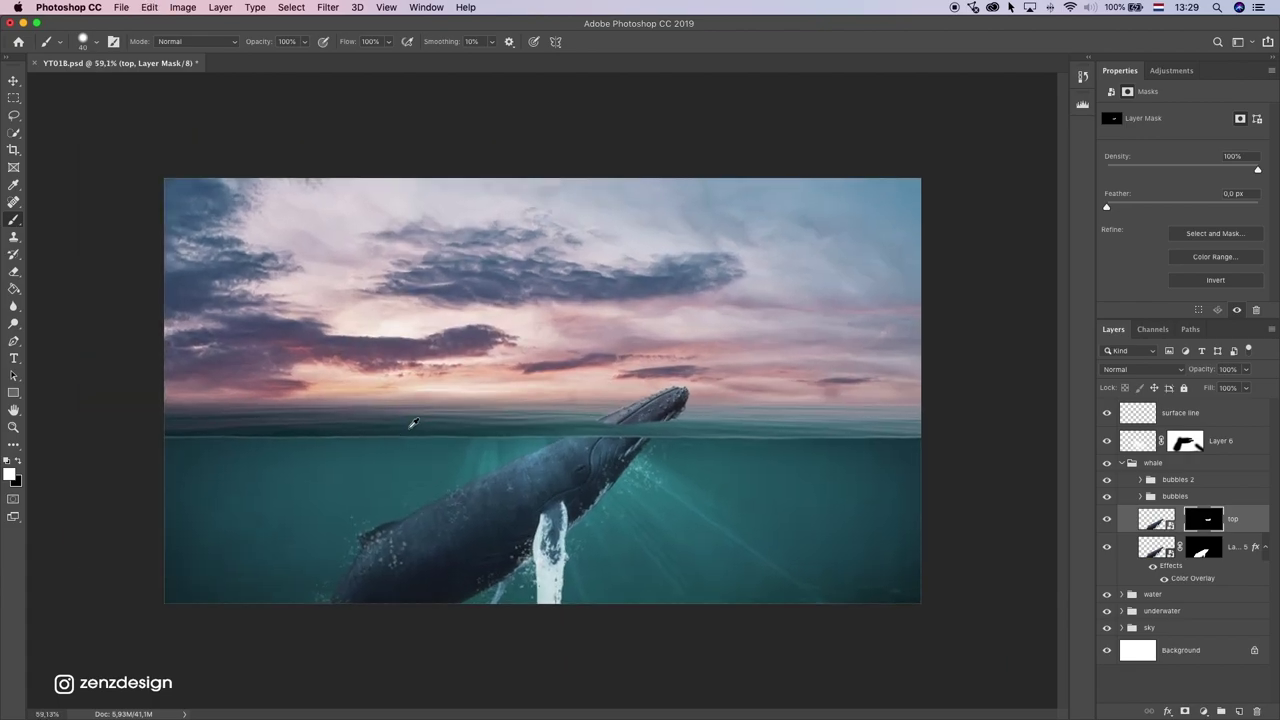
Step: Collapse the whale group and create a group named "lighting" above the surface line layer
{"action": "left_click", "coordinate": [1188, 417]}
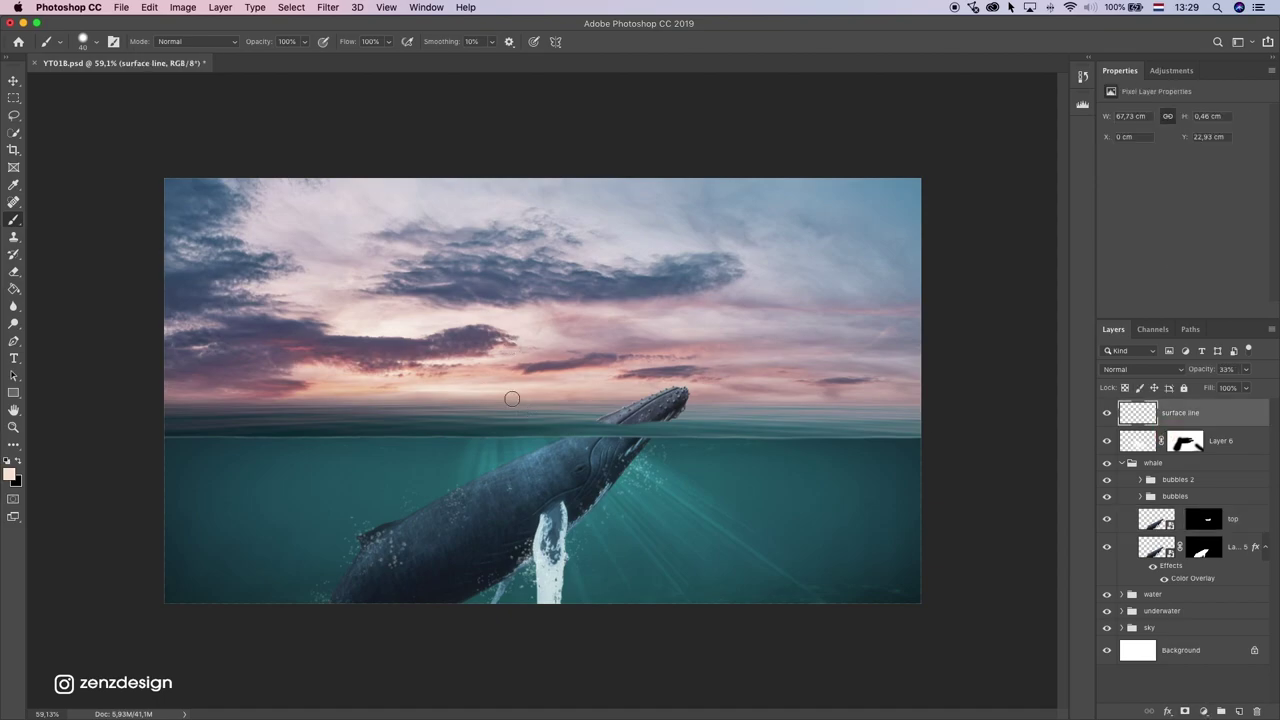
{"action": "left_click", "coordinate": [1123, 465]}
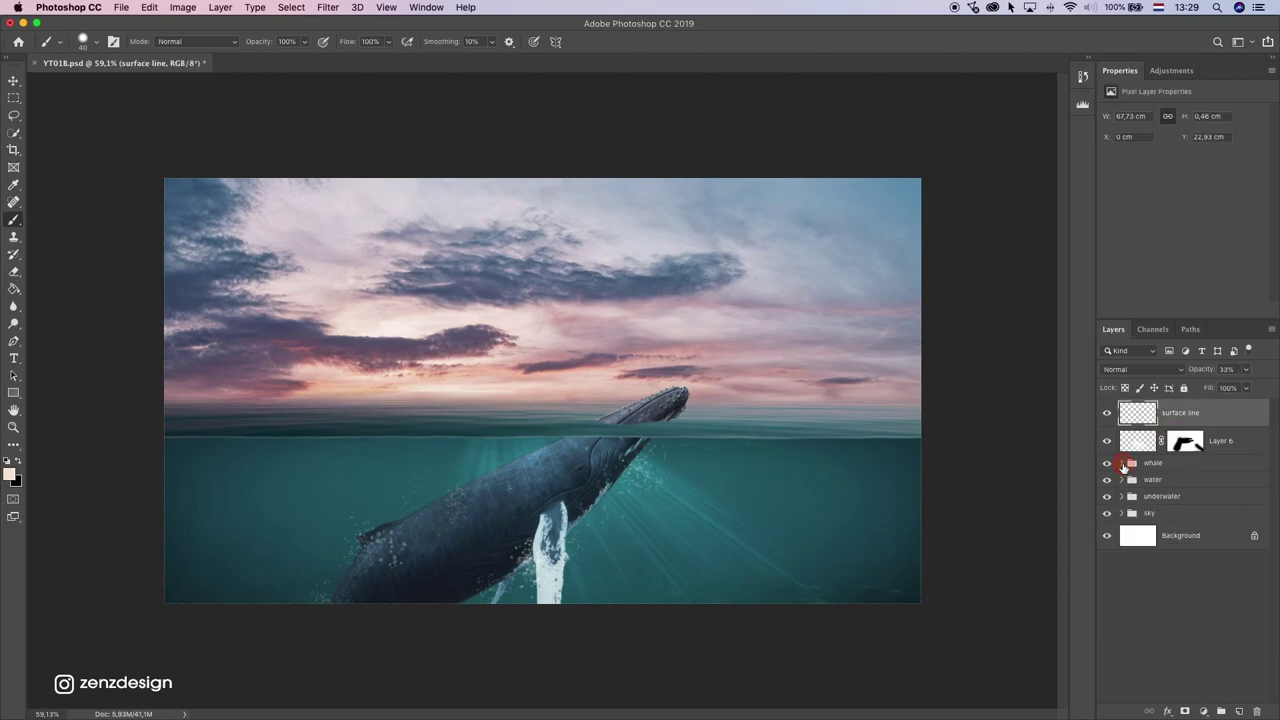
{"action": "left_click", "coordinate": [1218, 711]}
{"action": "double_click", "coordinate": [1150, 407]}
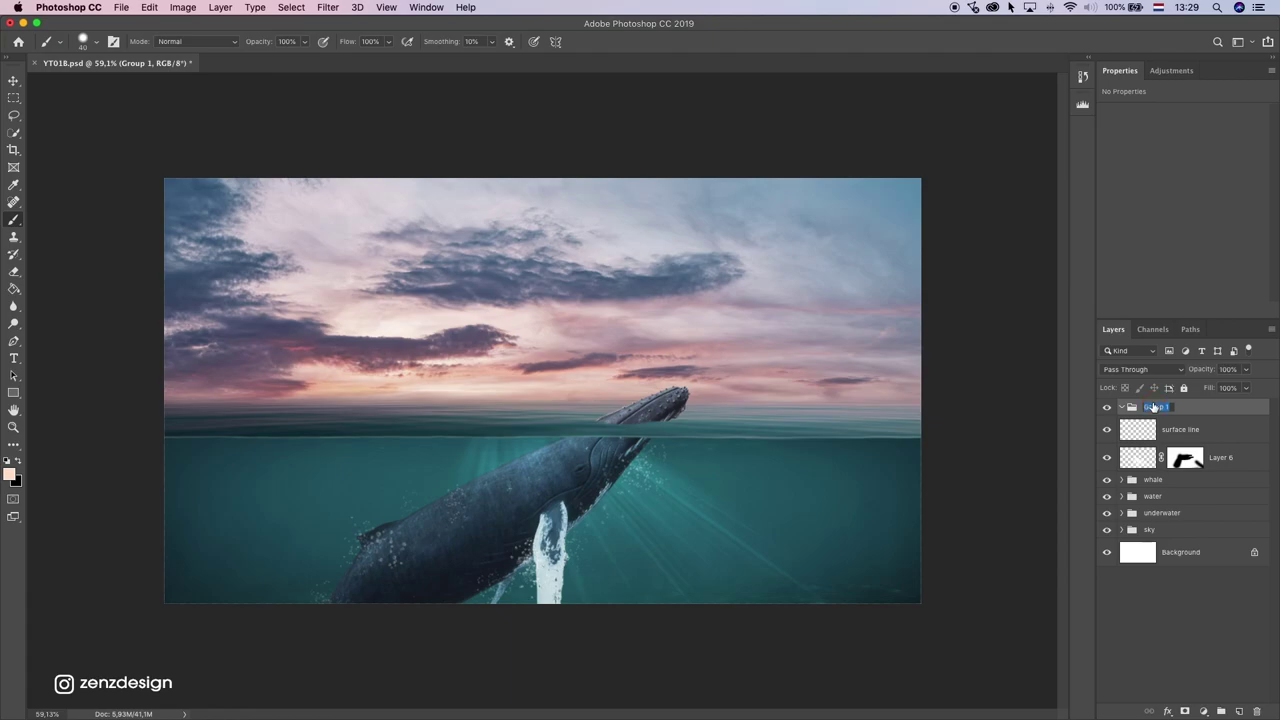
{"action": "key", "text": "Return"}
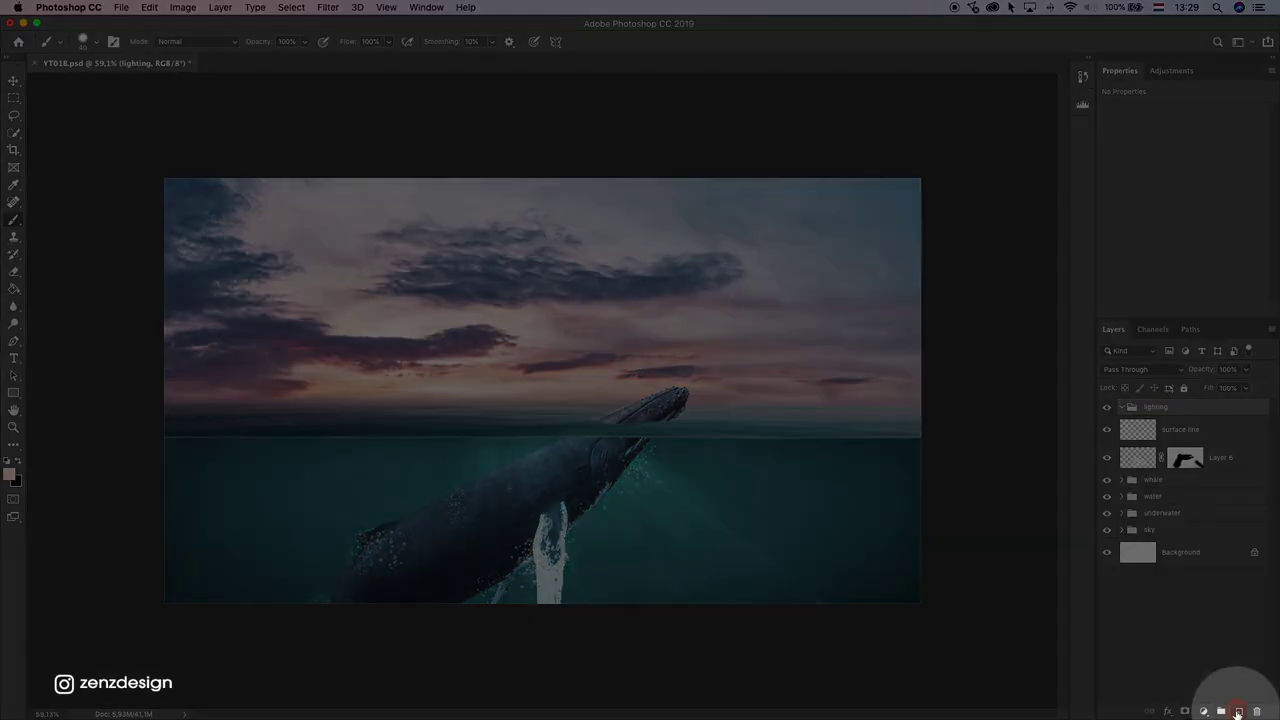
Step: Add a blank layer inside the lighting group and set the foreground colour to light peach #ffe5d8, based on the horizon glow
{"action": "left_click", "coordinate": [1237, 711]}
{"action": "left_click", "coordinate": [10, 474]}
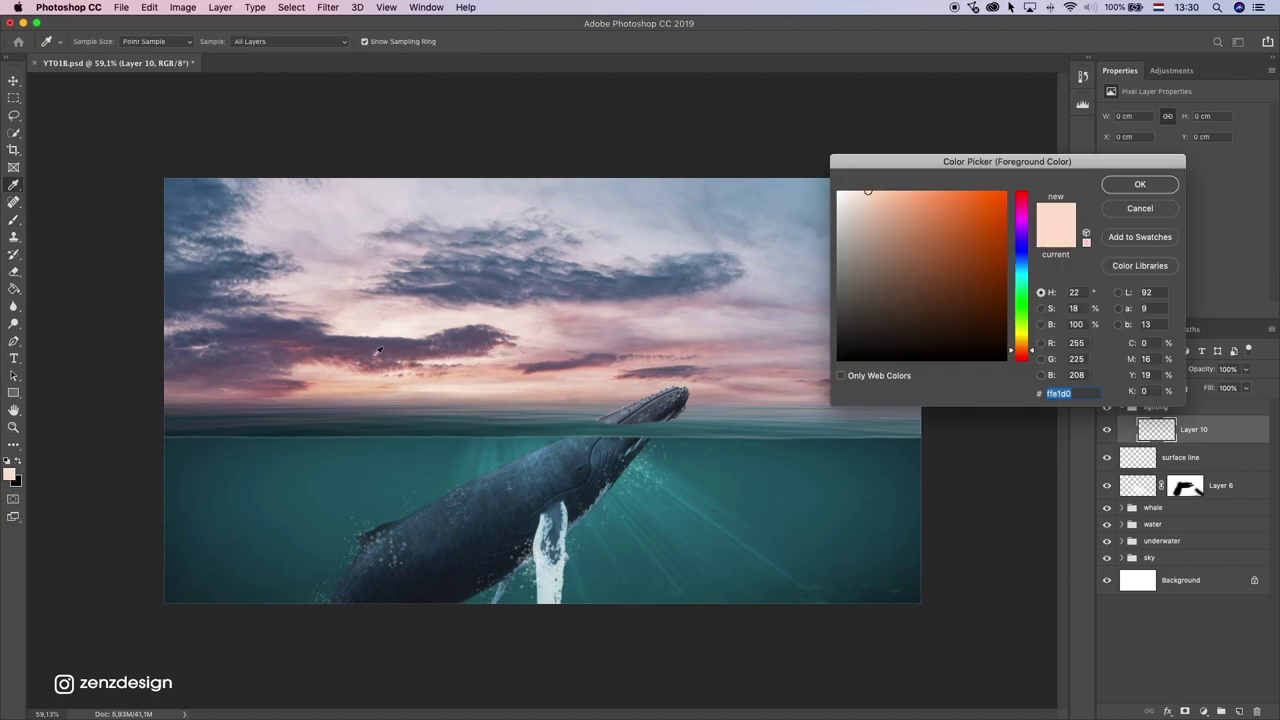
{"action": "left_click", "coordinate": [486, 387]}
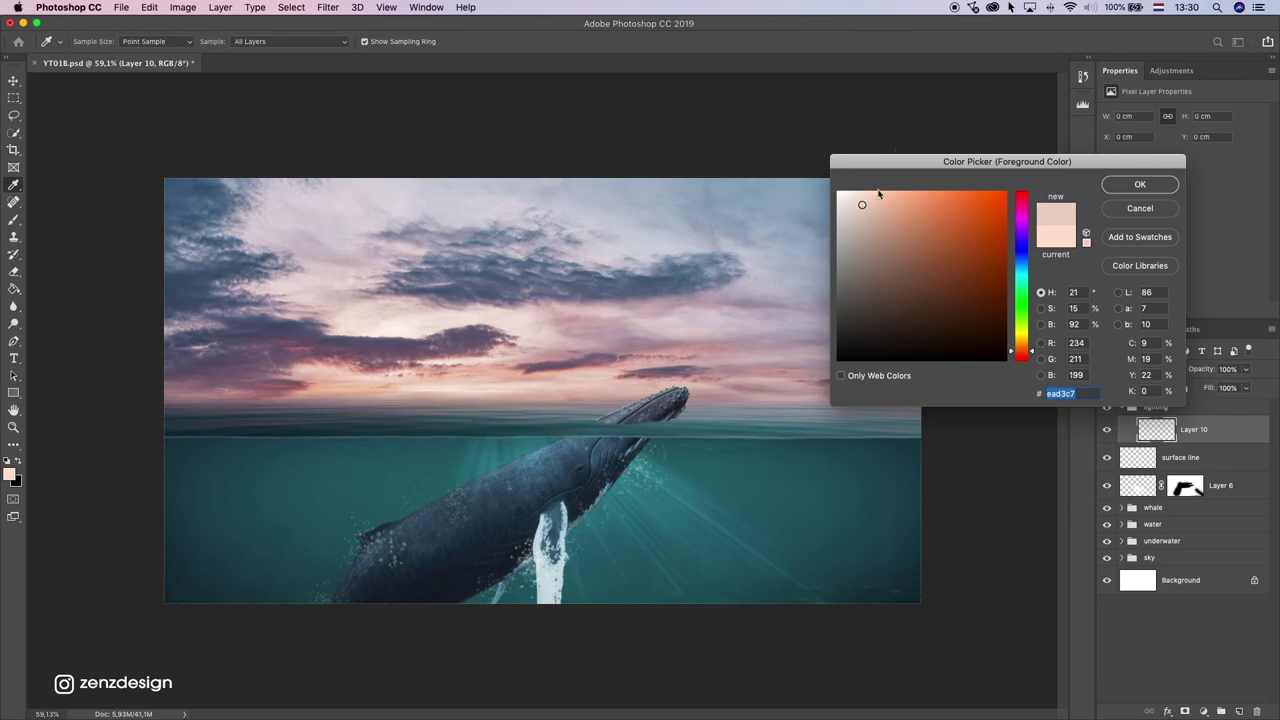
{"action": "left_click_drag", "start_coordinate": [879, 188], "coordinate": [864, 177]}
{"action": "left_click", "coordinate": [1140, 184]}
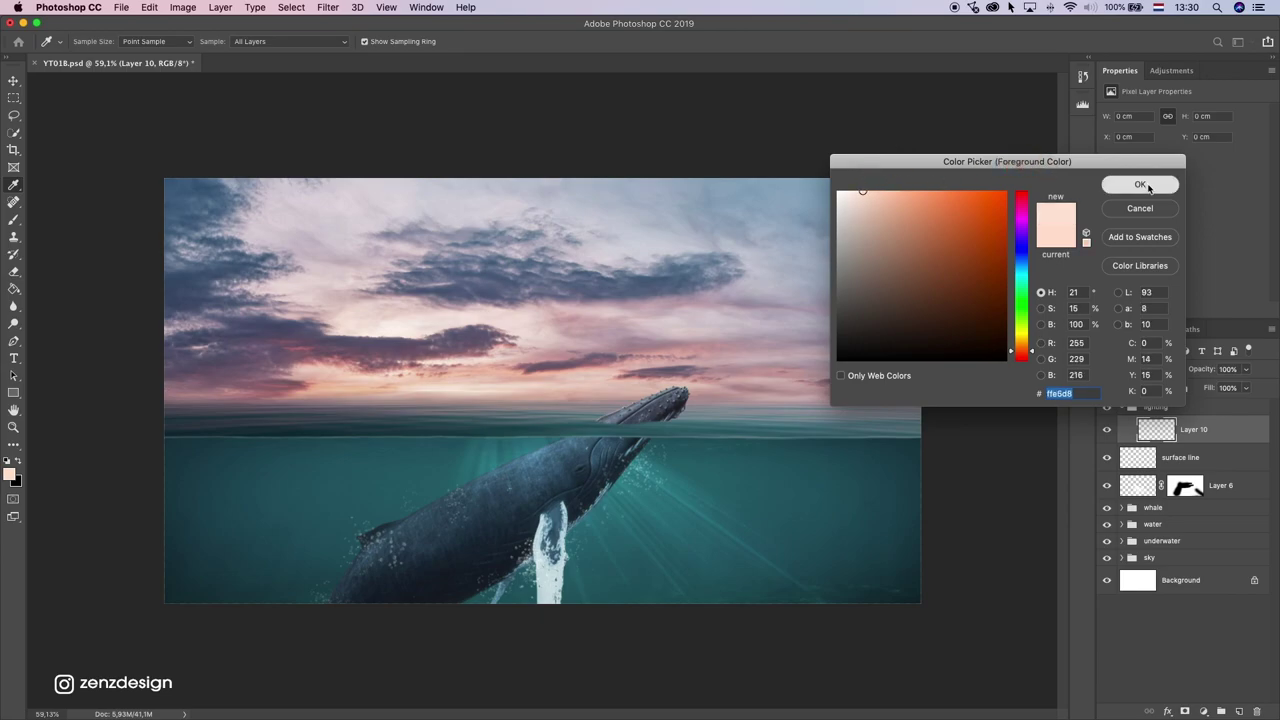
Step: Paint a single peach glow dab on the horizon behind the whale's head with an enlarged soft round brush
{"action": "left_click", "coordinate": [85, 41]}
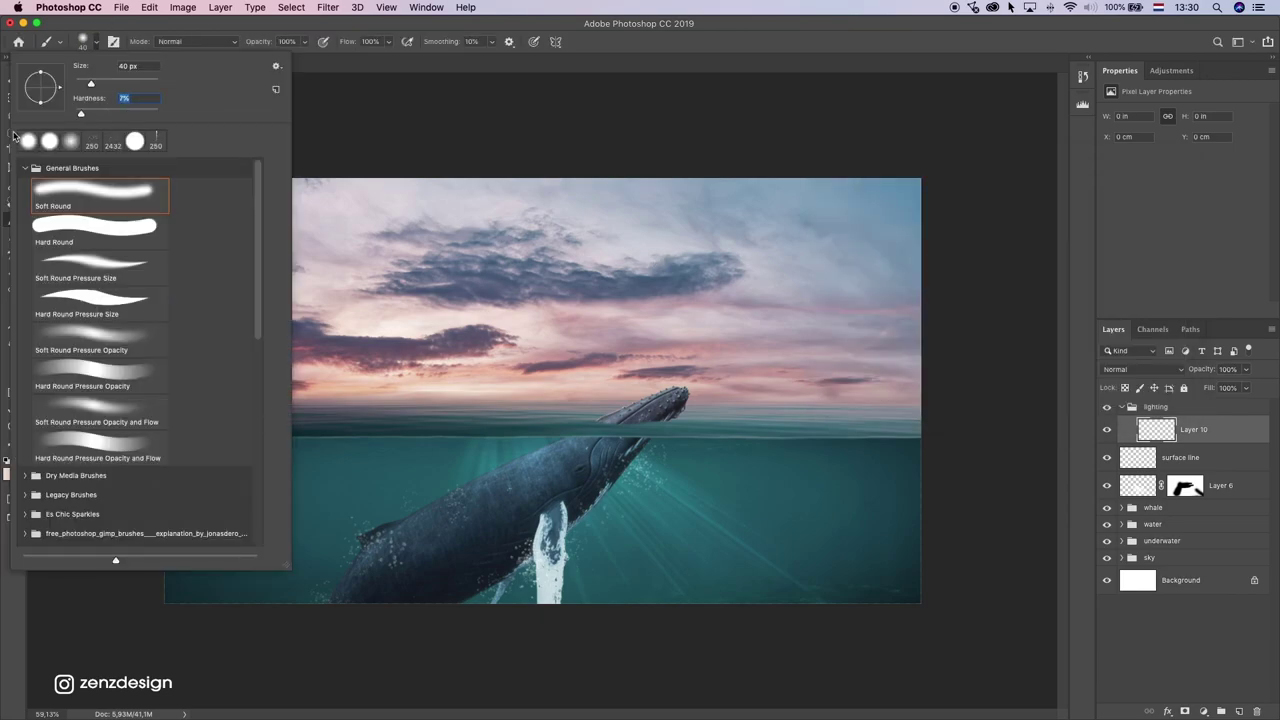
{"action": "key", "text": "Return"}
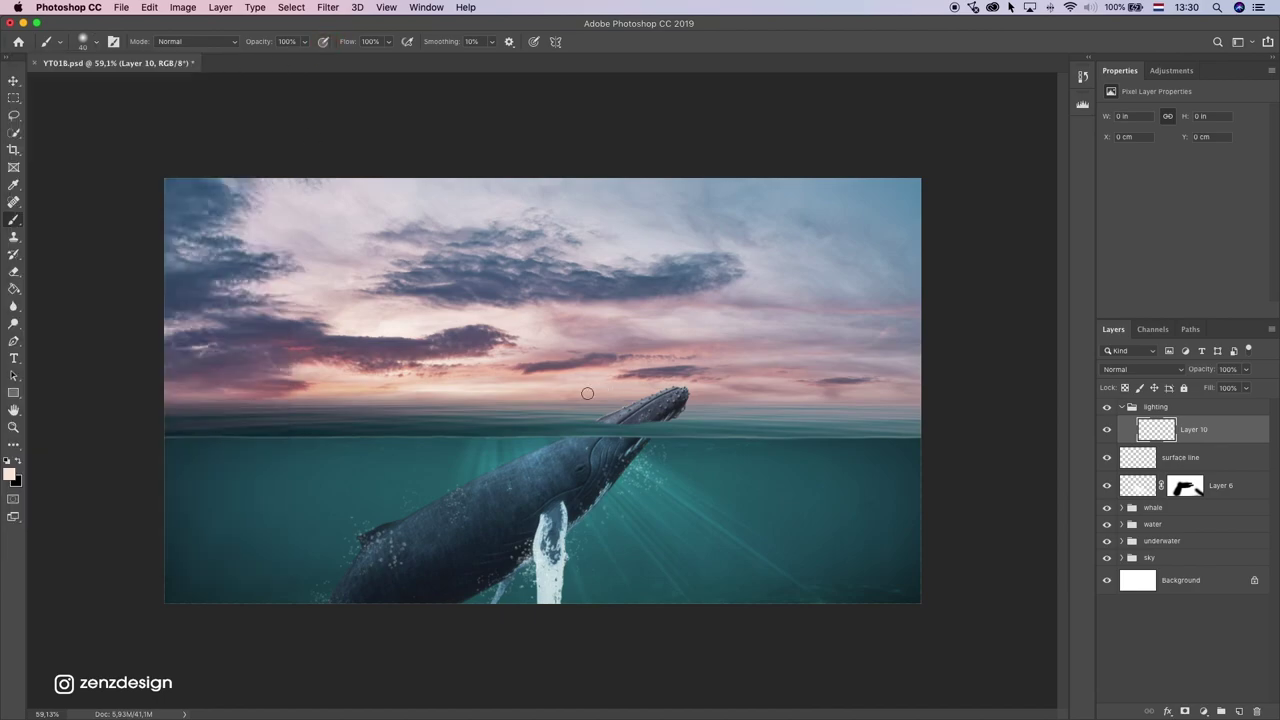
{"action": "key", "text": "bracketright"}
{"action": "key", "text": "bracketright"}
{"action": "key", "text": "bracketright"}
{"action": "key", "text": "bracketright"}
{"action": "key", "text": "bracketright"}
{"action": "key", "text": "bracketright"}
{"action": "key", "text": "bracketright"}
{"action": "key", "text": "bracketright"}
{"action": "left_click", "coordinate": [510, 400]}
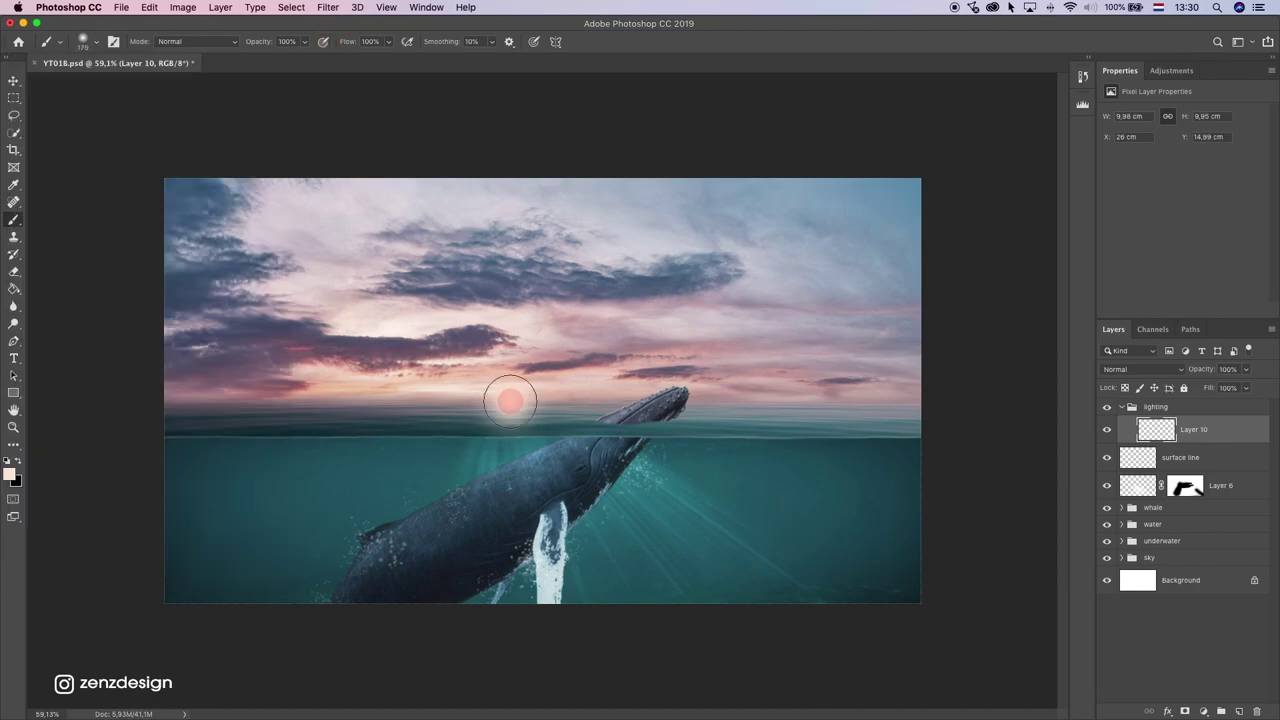
Step: Set the blend mode of the painted glow layer to Screen
{"action": "left_click", "coordinate": [13, 80]}
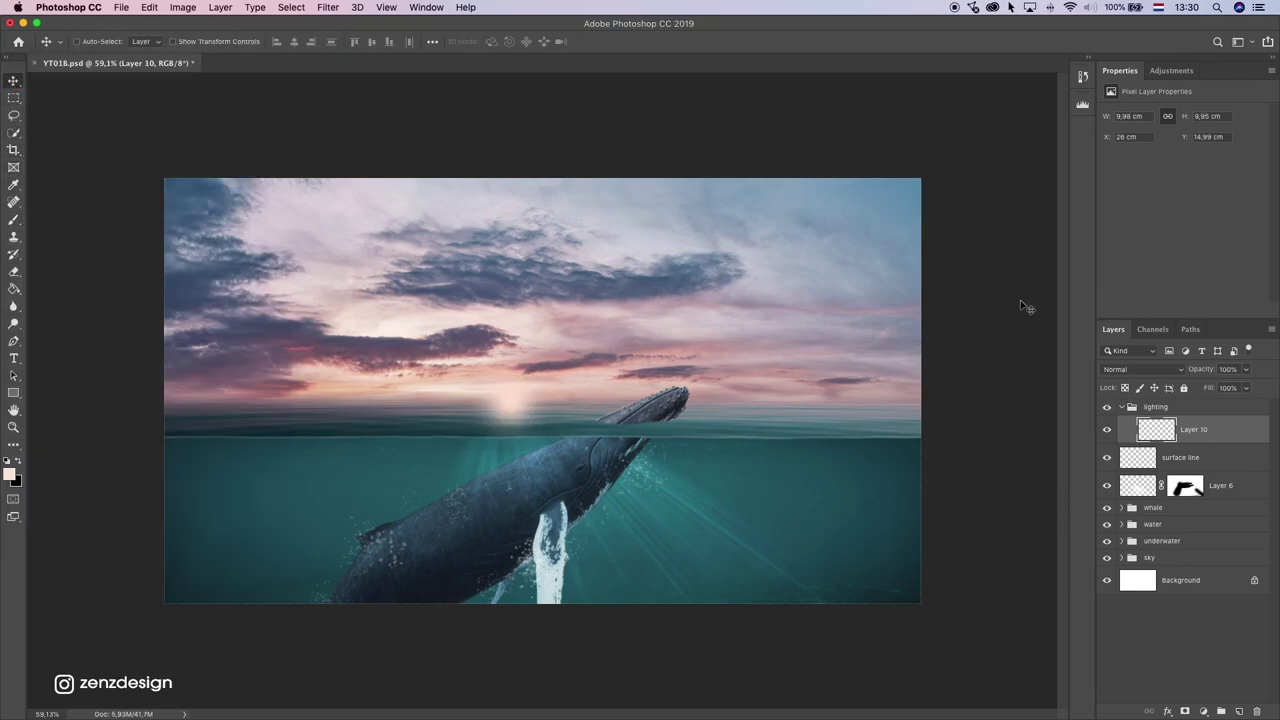
{"action": "left_click", "coordinate": [1137, 370]}
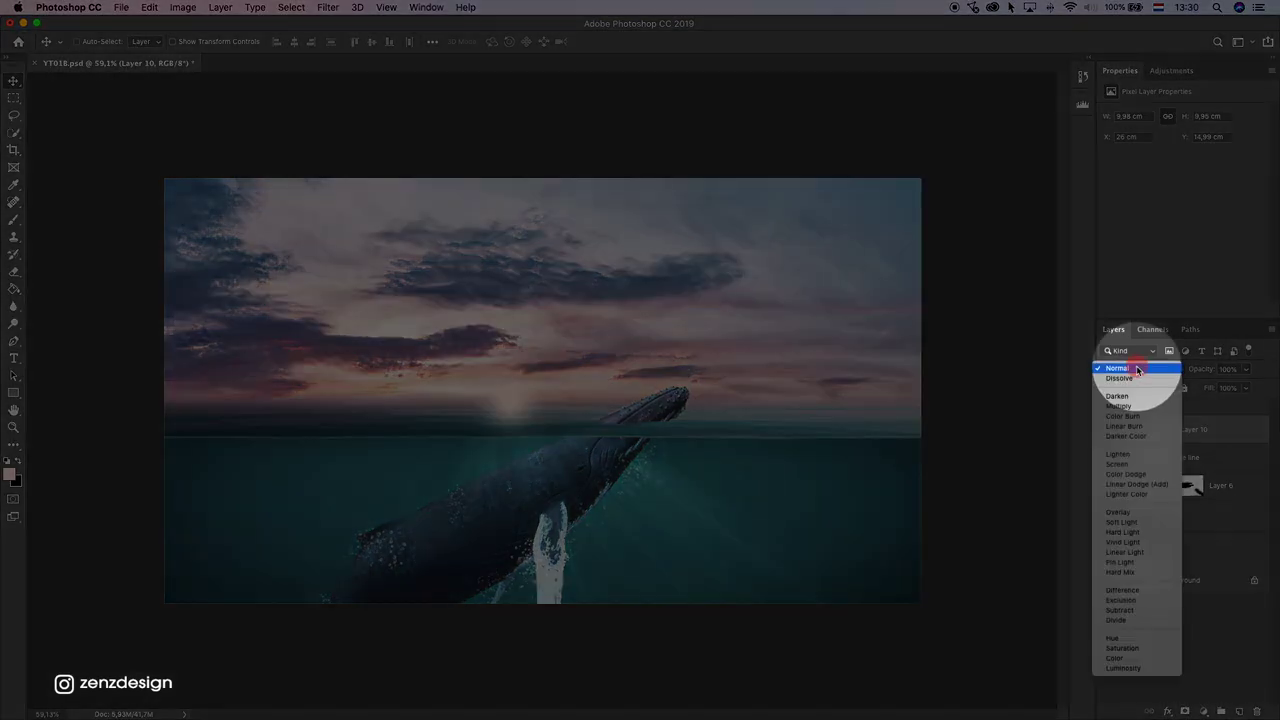
{"action": "left_click", "coordinate": [1125, 464]}
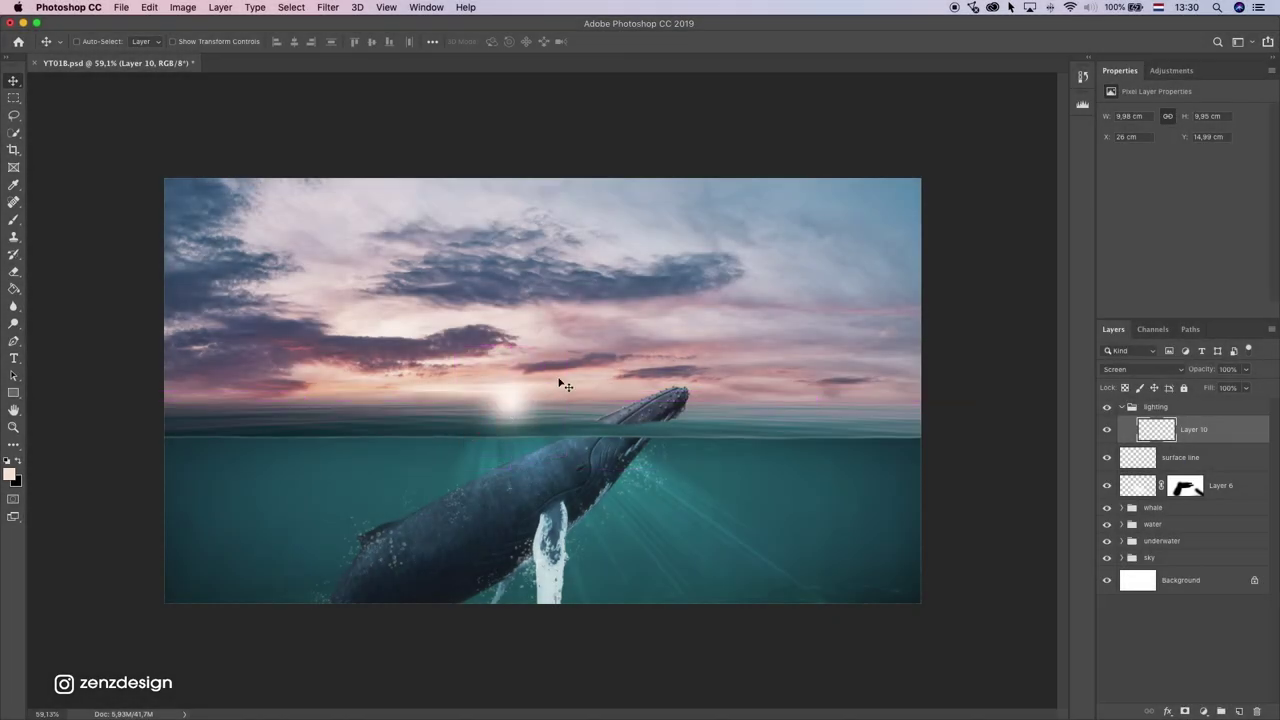
Step: Enlarge and widen the horizon glow to about 23.4 × 15.1 cm and reposition it over the horizon
{"action": "key", "text": "super+t"}
{"action": "left_click_drag", "start_coordinate": [533, 418], "coordinate": [537, 390]}
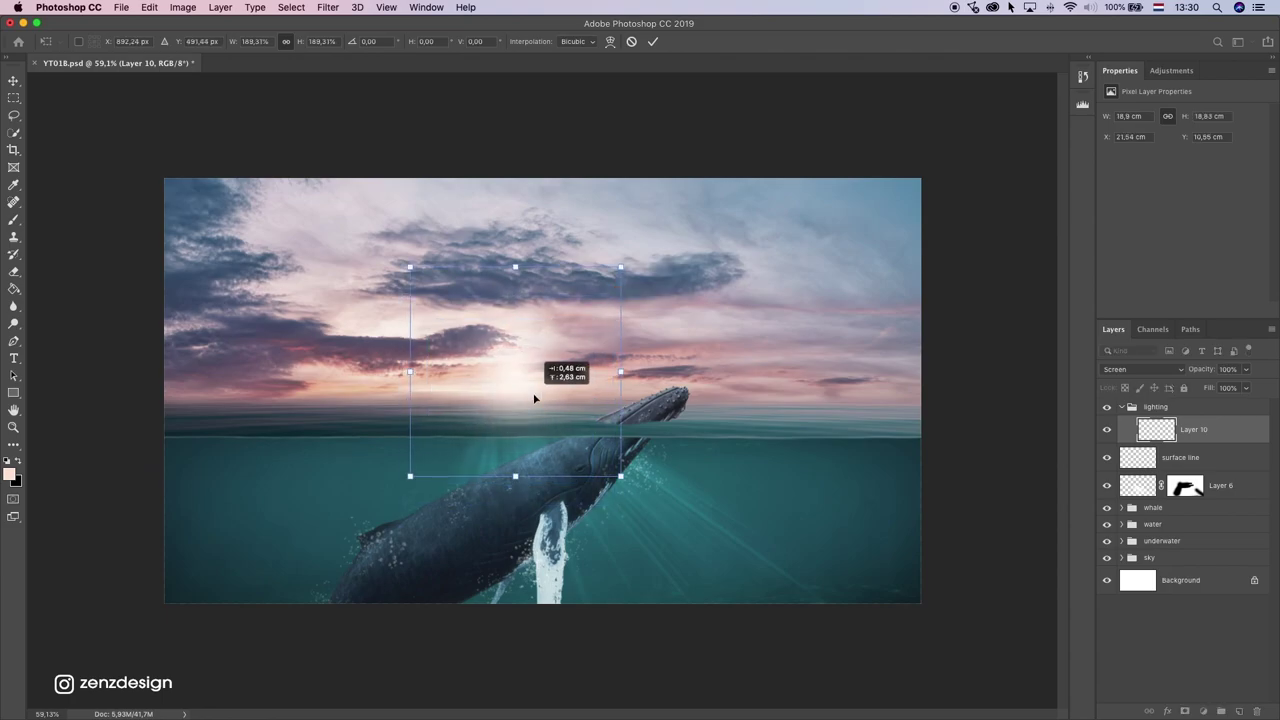
{"action": "left_click_drag", "start_coordinate": [514, 266], "coordinate": [533, 371]}
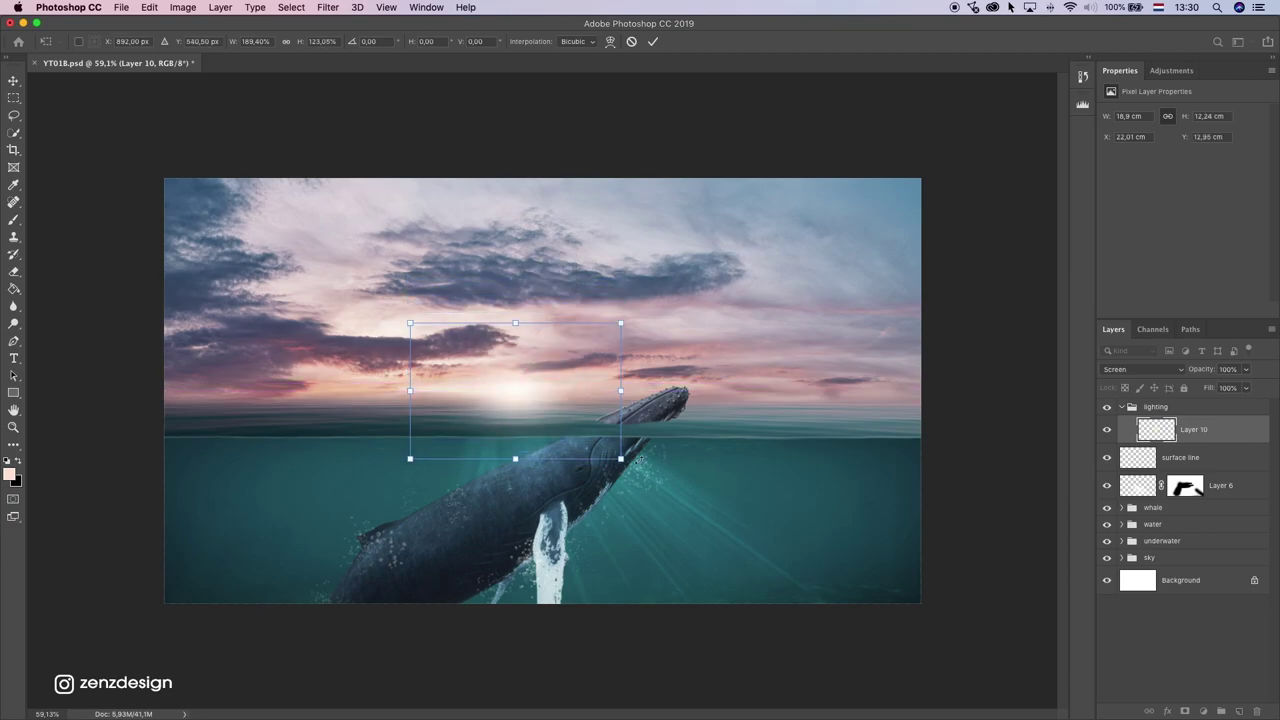
{"action": "left_click_drag", "start_coordinate": [623, 461], "coordinate": [645, 476]}
{"action": "key", "text": "Return"}
{"action": "left_click_drag", "start_coordinate": [531, 340], "coordinate": [530, 325]}
Step: Duplicate the glow layer, set the copy to Overlay and move it down over the underwater part of the whale
{"action": "left_click_drag", "start_coordinate": [1203, 431], "coordinate": [1233, 713]}
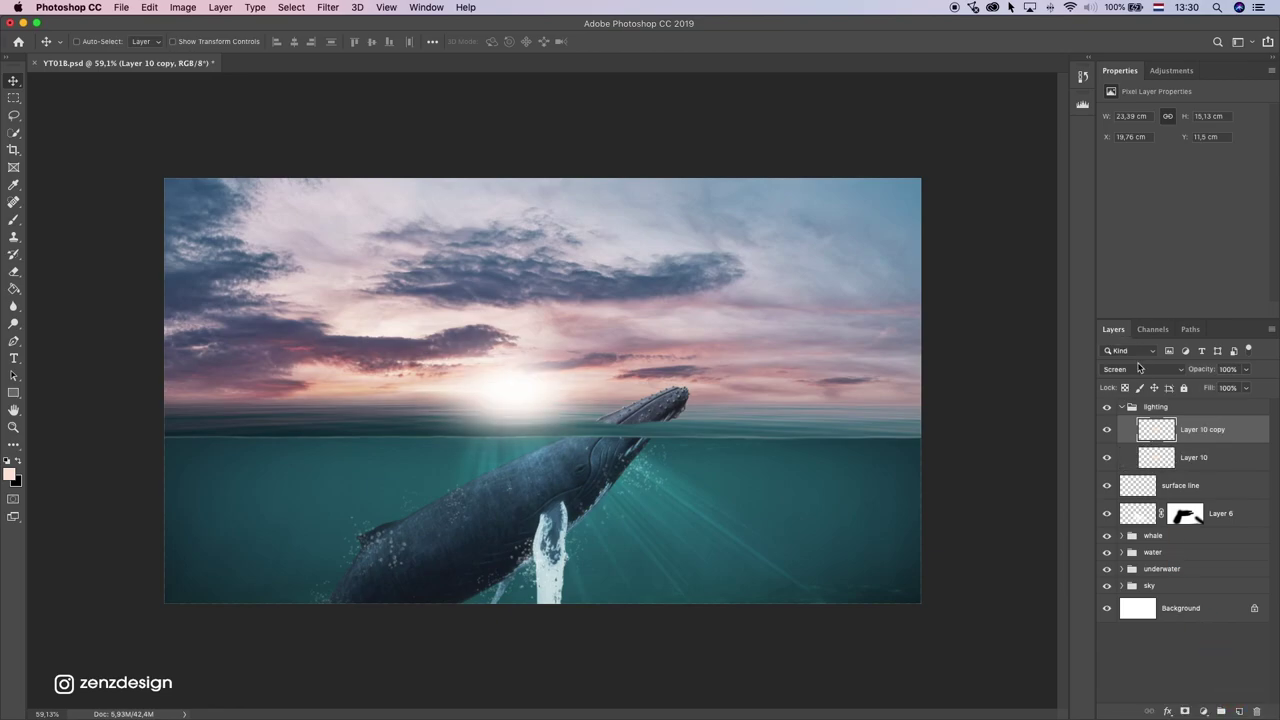
{"action": "left_click", "coordinate": [1142, 369]}
{"action": "left_click", "coordinate": [1126, 418]}
{"action": "left_click_drag", "start_coordinate": [555, 500], "coordinate": [608, 466]}
Step: Enlarge the Overlay glow copy to about 37.5 × 30.4 cm so its light spreads below the waterline
{"action": "key", "text": "super+t"}
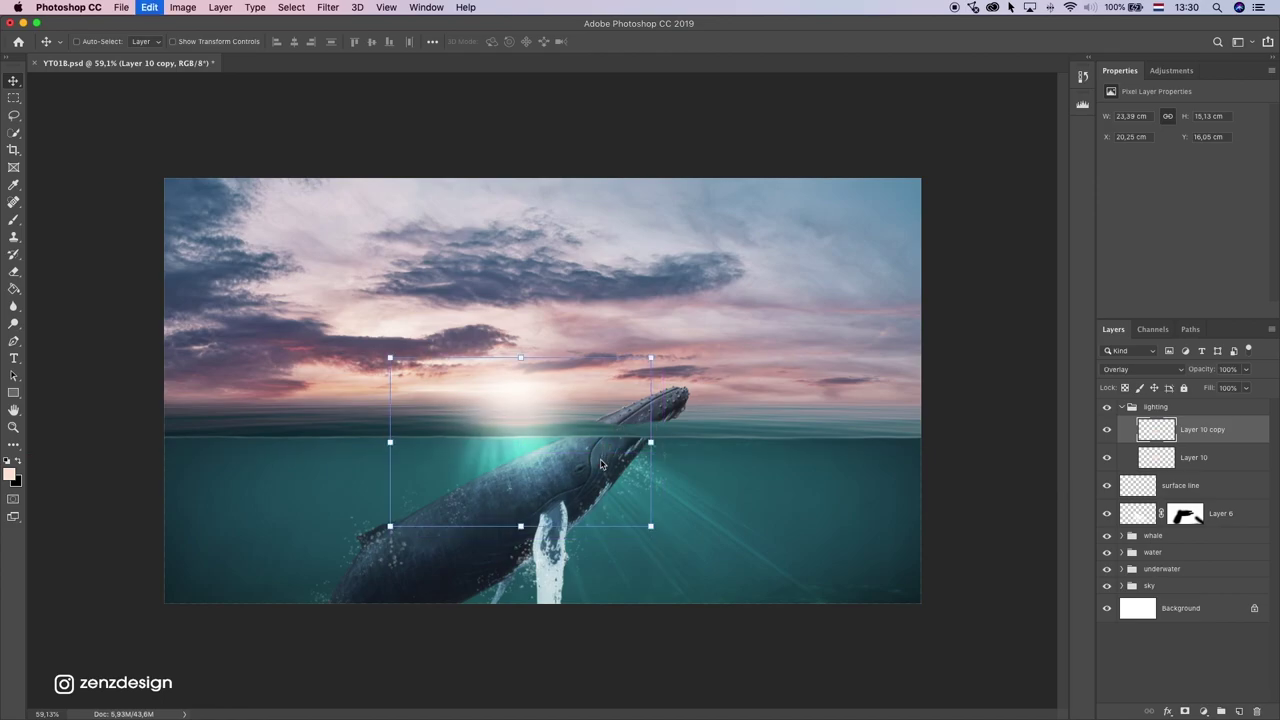
{"action": "left_click_drag", "start_coordinate": [651, 526], "coordinate": [777, 606]}
{"action": "left_click_drag", "start_coordinate": [638, 471], "coordinate": [648, 516]}
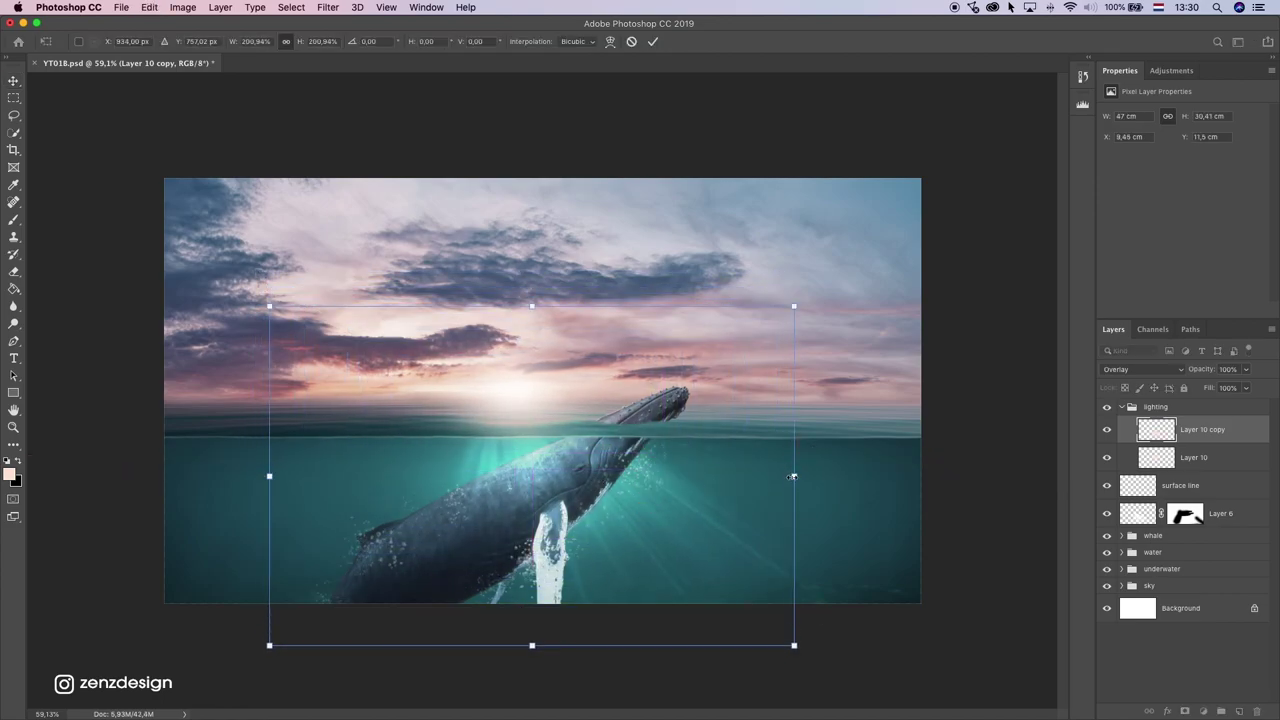
{"action": "left_click_drag", "start_coordinate": [792, 476], "coordinate": [719, 454]}
{"action": "key", "text": "Return"}
Step: Try placing the glow copy in the water group, clipped to the ocean layer, and toggle the surface line to compare
{"action": "left_click_drag", "start_coordinate": [1204, 422], "coordinate": [1188, 585]}
{"action": "left_click", "coordinate": [1121, 552]}
{"action": "mouse_move", "coordinate": [749, 436]}
{"action": "left_mouse_down"}
{"action": "mouse_move", "coordinate": [743, 489]}
{"action": "mouse_move", "coordinate": [746, 440]}
{"action": "left_mouse_up"}
{"action": "left_click_drag", "start_coordinate": [1217, 583], "coordinate": [1217, 517]}
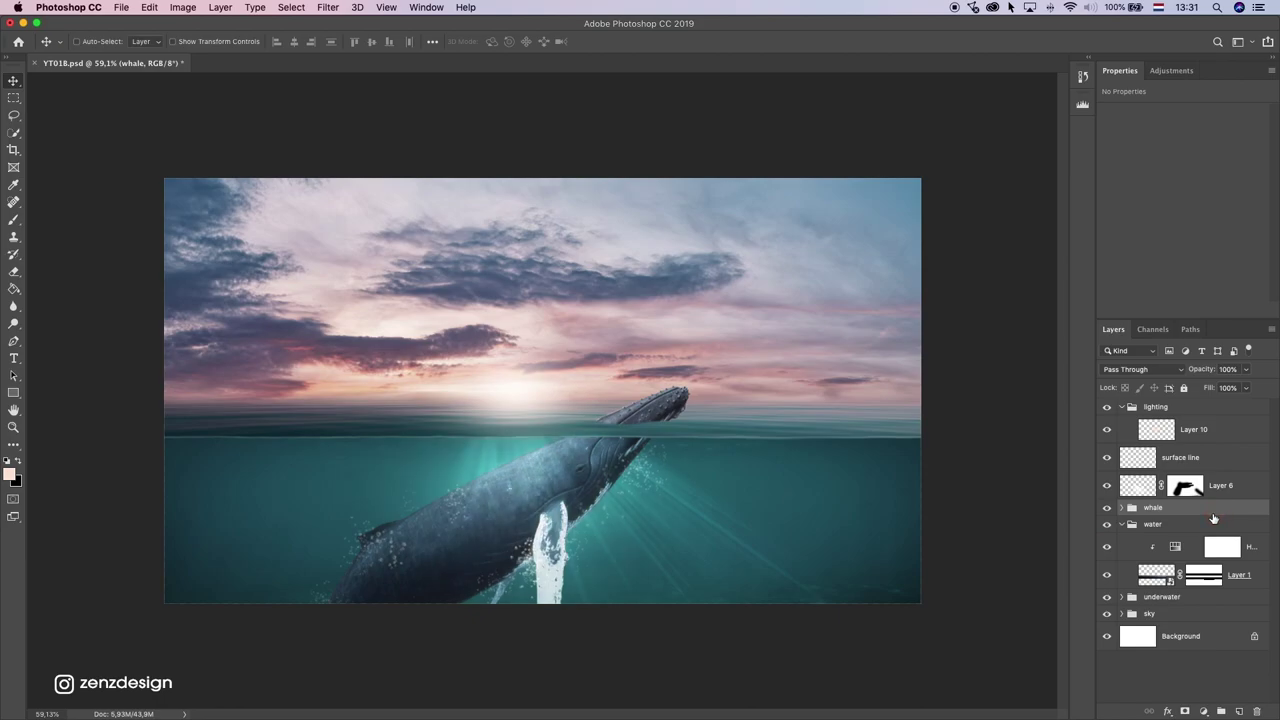
{"action": "left_click_drag", "start_coordinate": [569, 481], "coordinate": [569, 481]}
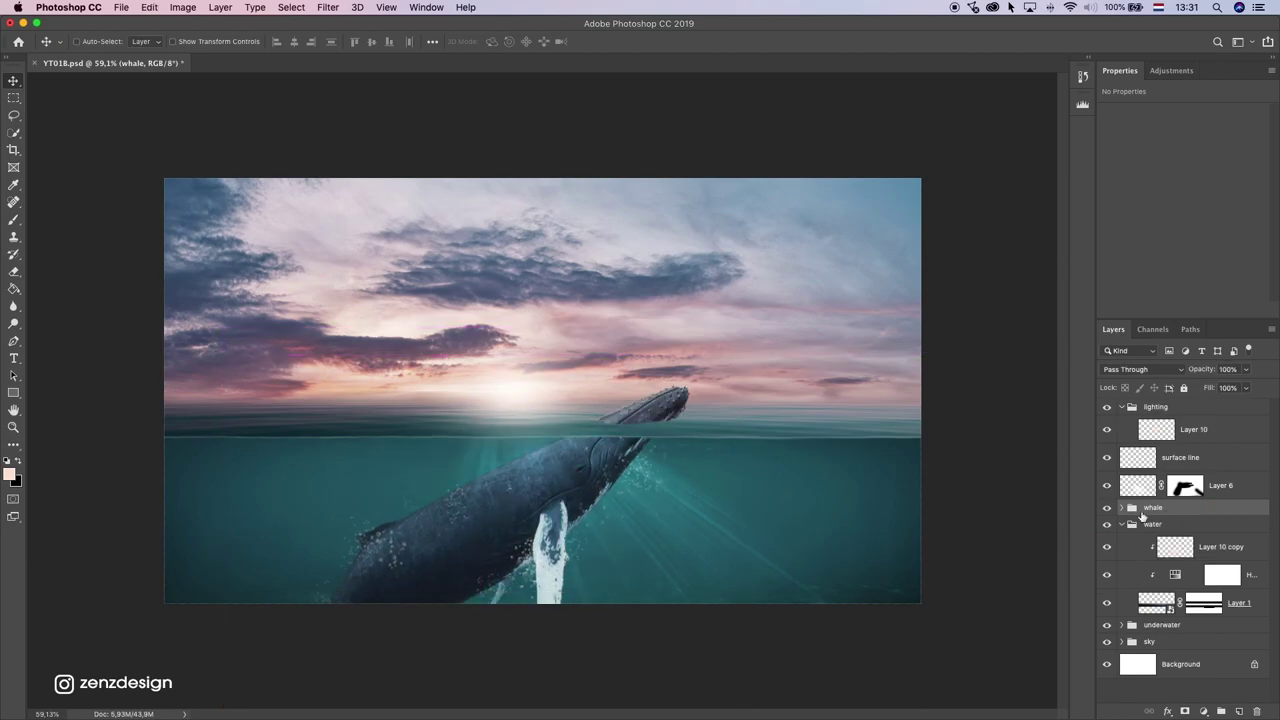
{"action": "left_click", "coordinate": [1174, 457]}
{"action": "left_click", "coordinate": [1107, 457]}
{"action": "left_click", "coordinate": [1107, 457]}
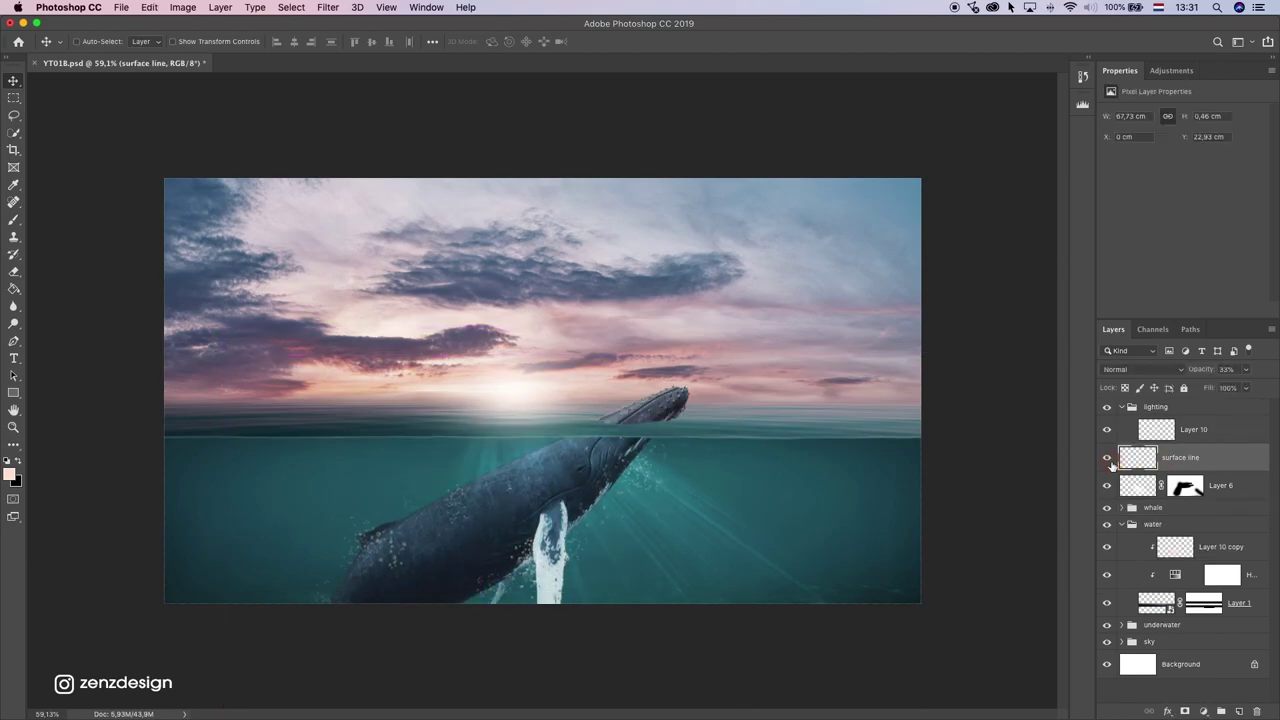
Step: Release the glow copy's clipping mask and place the layer directly above the whale group
{"action": "left_click", "coordinate": [1200, 548]}
{"action": "right_click", "coordinate": [1212, 546]}
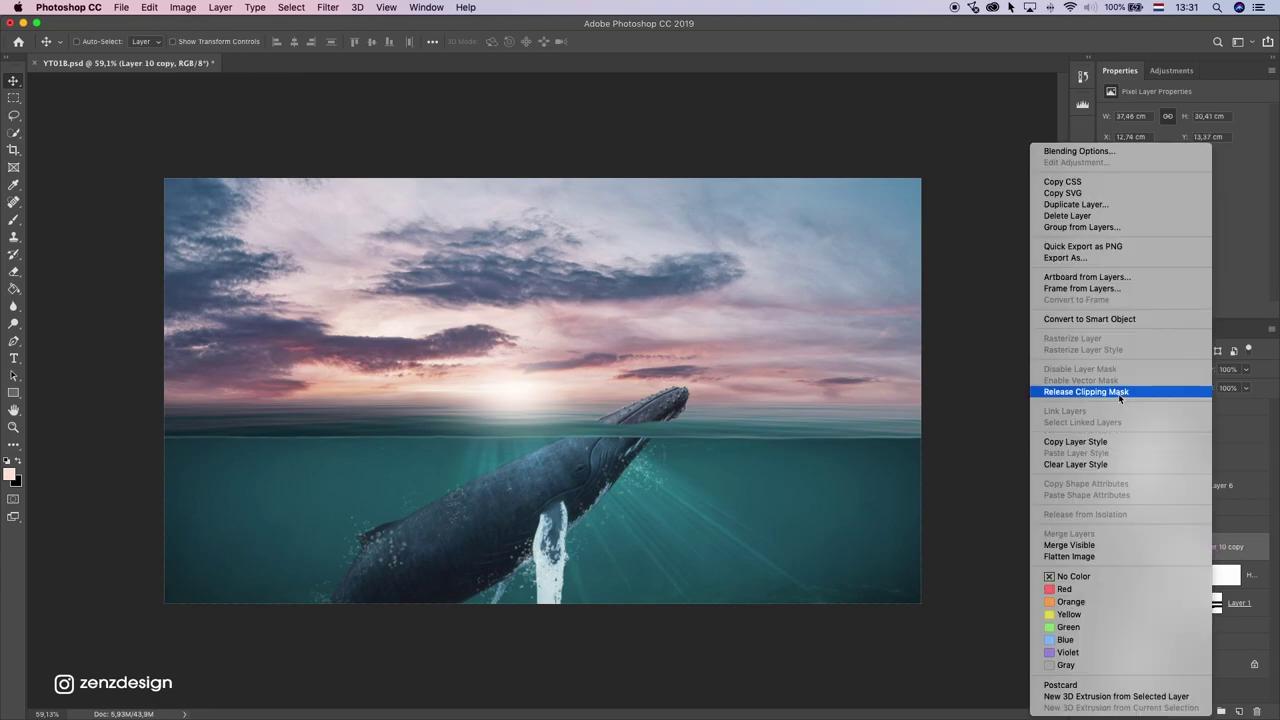
{"action": "left_click_drag", "start_coordinate": [606, 466], "coordinate": [623, 446]}
{"action": "left_click_drag", "start_coordinate": [1186, 544], "coordinate": [1162, 508]}
{"action": "left_click_drag", "start_coordinate": [694, 497], "coordinate": [700, 436]}
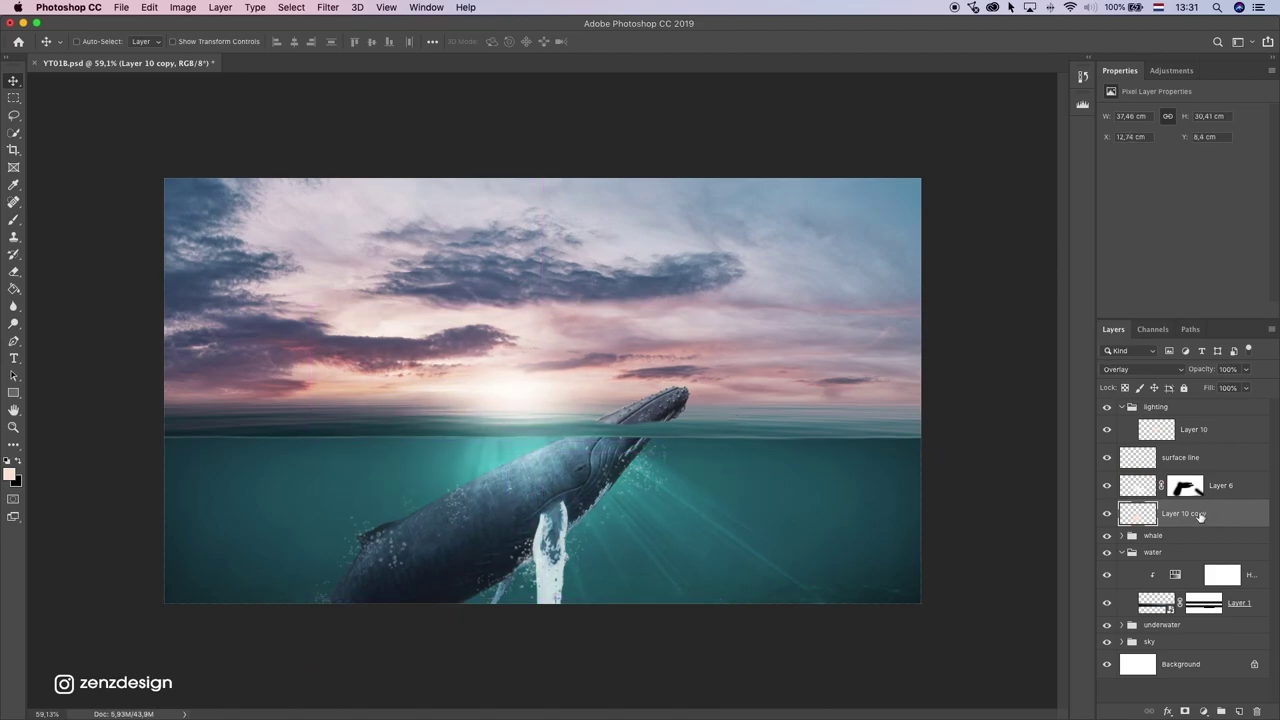
Step: Reshape the glow copy into a slanted underwater light of about 34.8 × 24.9 cm and set its opacity to 84%
{"action": "key", "text": "ctrl+t"}
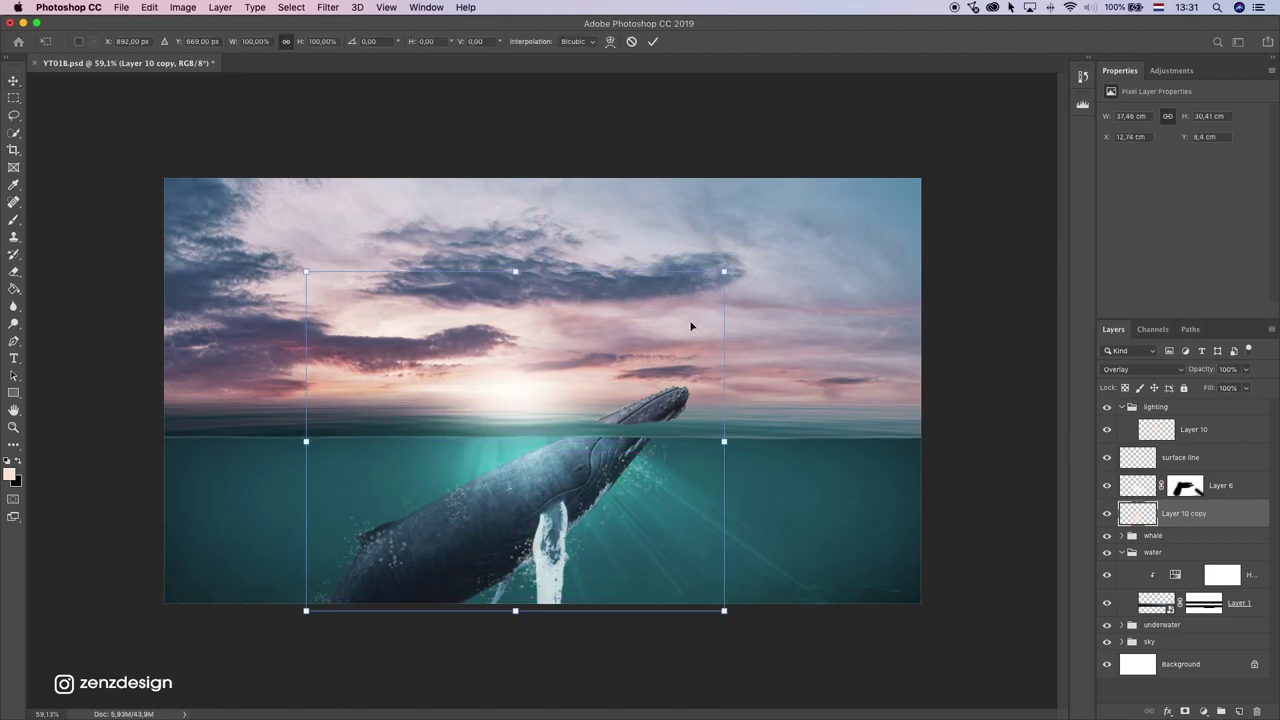
{"action": "left_click_drag", "start_coordinate": [722, 270], "coordinate": [821, 651]}
{"action": "left_click_drag", "start_coordinate": [648, 493], "coordinate": [629, 528]}
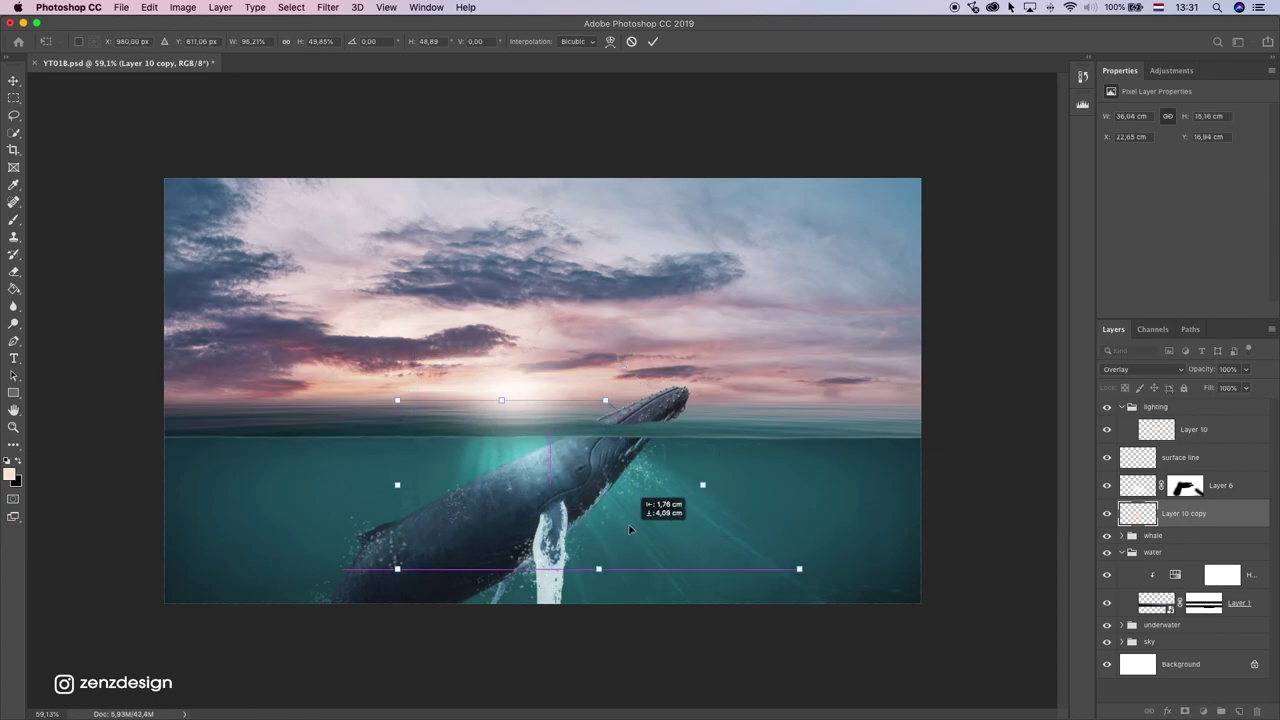
{"action": "left_click_drag", "start_coordinate": [798, 575], "coordinate": [1106, 665]}
{"action": "left_click_drag", "start_coordinate": [668, 537], "coordinate": [660, 555]}
{"action": "left_click_drag", "start_coordinate": [815, 439], "coordinate": [663, 503]}
{"action": "double_click", "coordinate": [651, 549]}
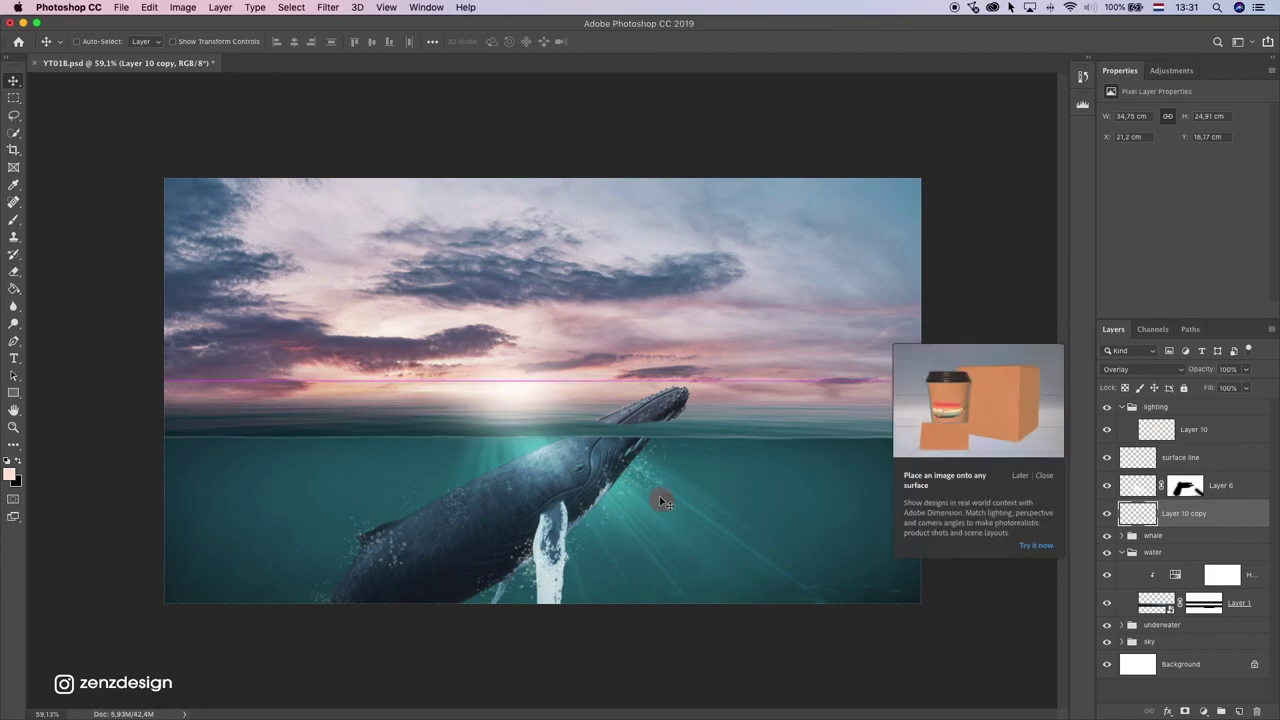
{"action": "left_click", "coordinate": [1044, 476]}
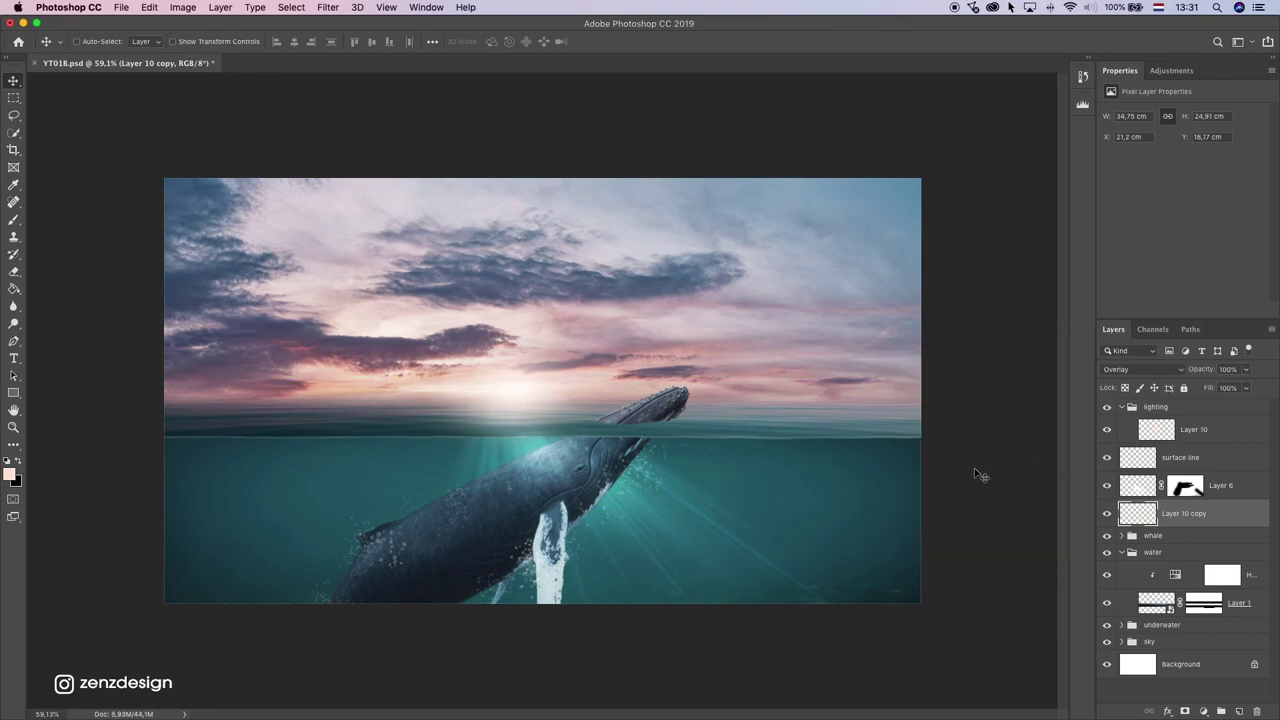
{"action": "scroll", "coordinate": [983, 473], "scroll_direction": "down", "scroll_amount": 3}
{"action": "left_click_drag", "start_coordinate": [1244, 377], "coordinate": [1224, 390]}
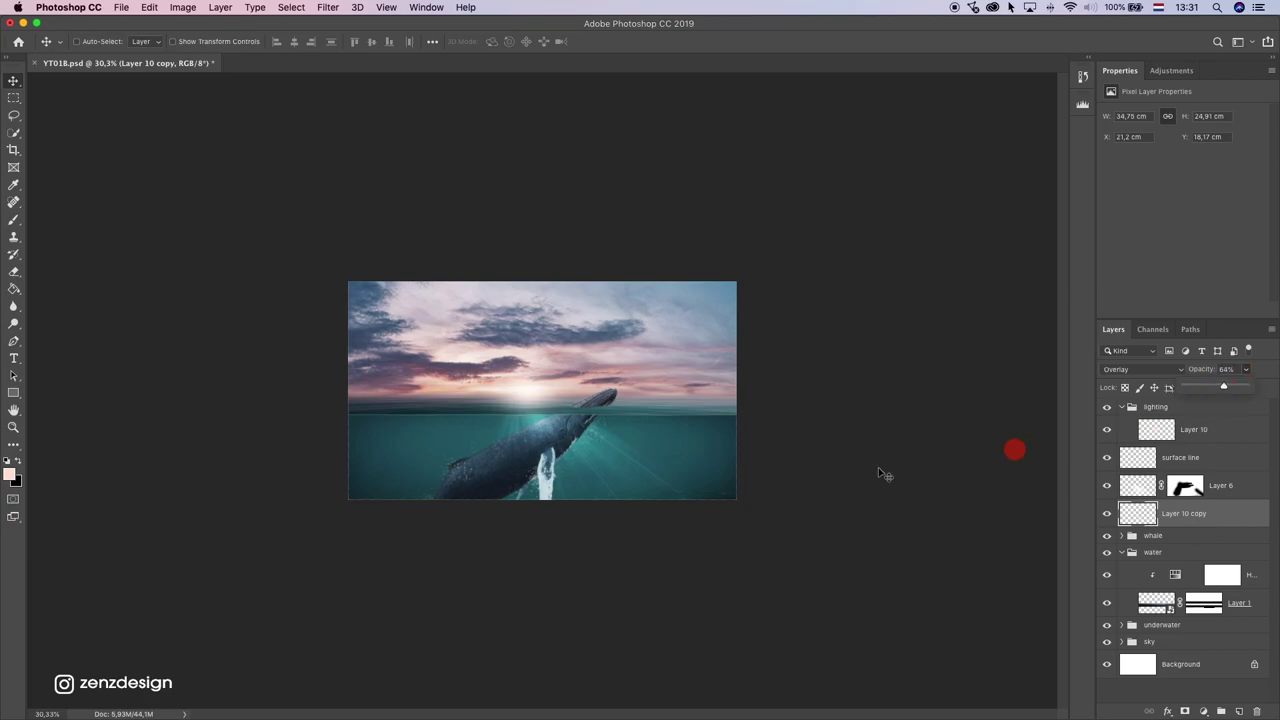
Step: Flatten the Screen glow in the lighting group to about 5.5 cm high along the horizon
{"action": "scroll", "coordinate": [530, 380], "scroll_direction": "up", "scroll_amount": 2}
{"action": "mouse_move", "coordinate": [524, 365]}
{"action": "left_mouse_down"}
{"action": "mouse_move", "coordinate": [523, 377]}
{"action": "mouse_move", "coordinate": [476, 338]}
{"action": "mouse_move", "coordinate": [520, 386]}
{"action": "left_mouse_up"}
{"action": "key", "text": "ctrl+t"}
{"action": "left_click_drag", "start_coordinate": [520, 338], "coordinate": [537, 389]}
{"action": "key", "text": "Return"}
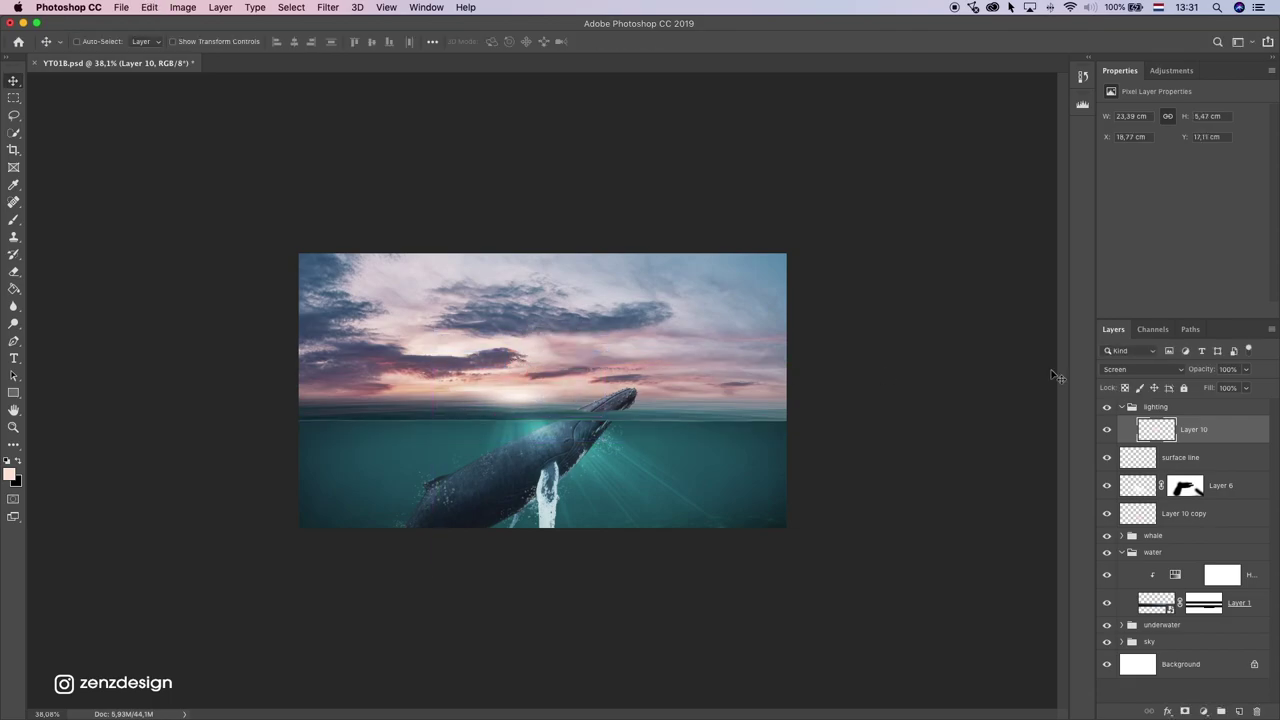
Step: Stretch the horizon glow to about 7.2 cm high, adjust its position and check the overall image
{"action": "scroll", "coordinate": [465, 452], "scroll_direction": "down", "scroll_amount": 5}
{"action": "scroll", "coordinate": [465, 452], "scroll_direction": "up", "scroll_amount": 6}
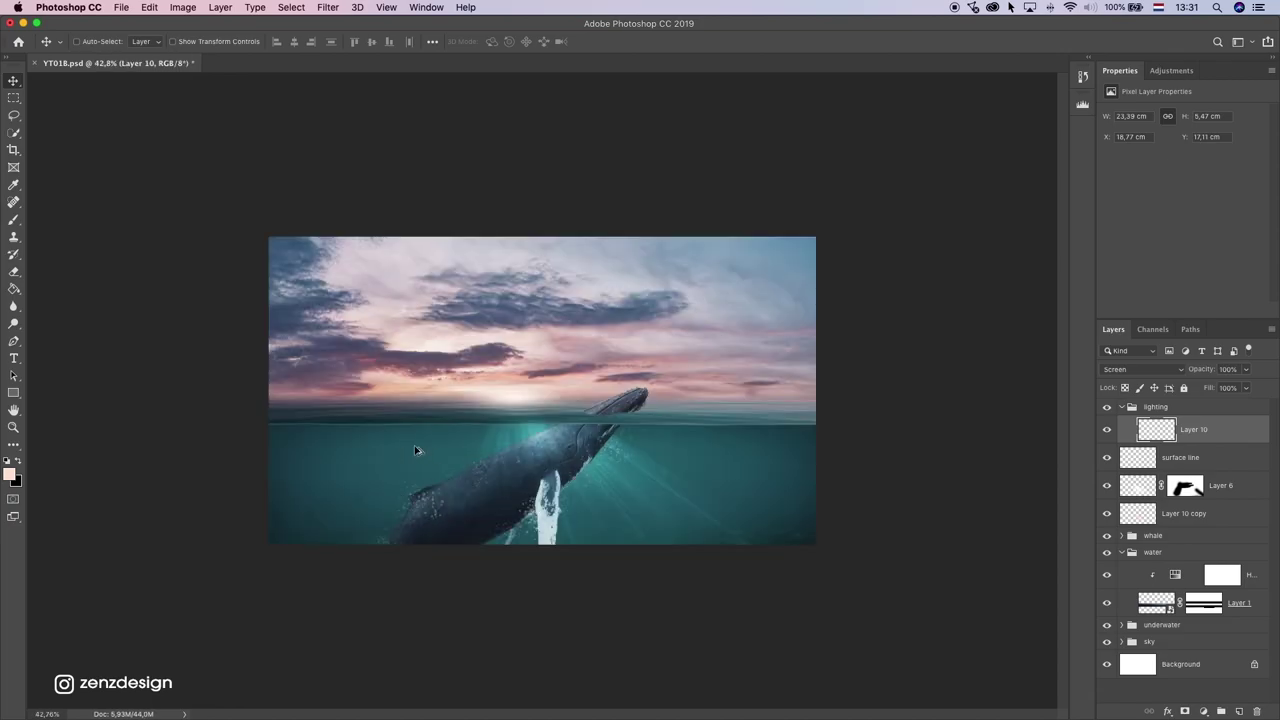
{"action": "scroll", "coordinate": [416, 450], "scroll_direction": "up", "scroll_amount": 2}
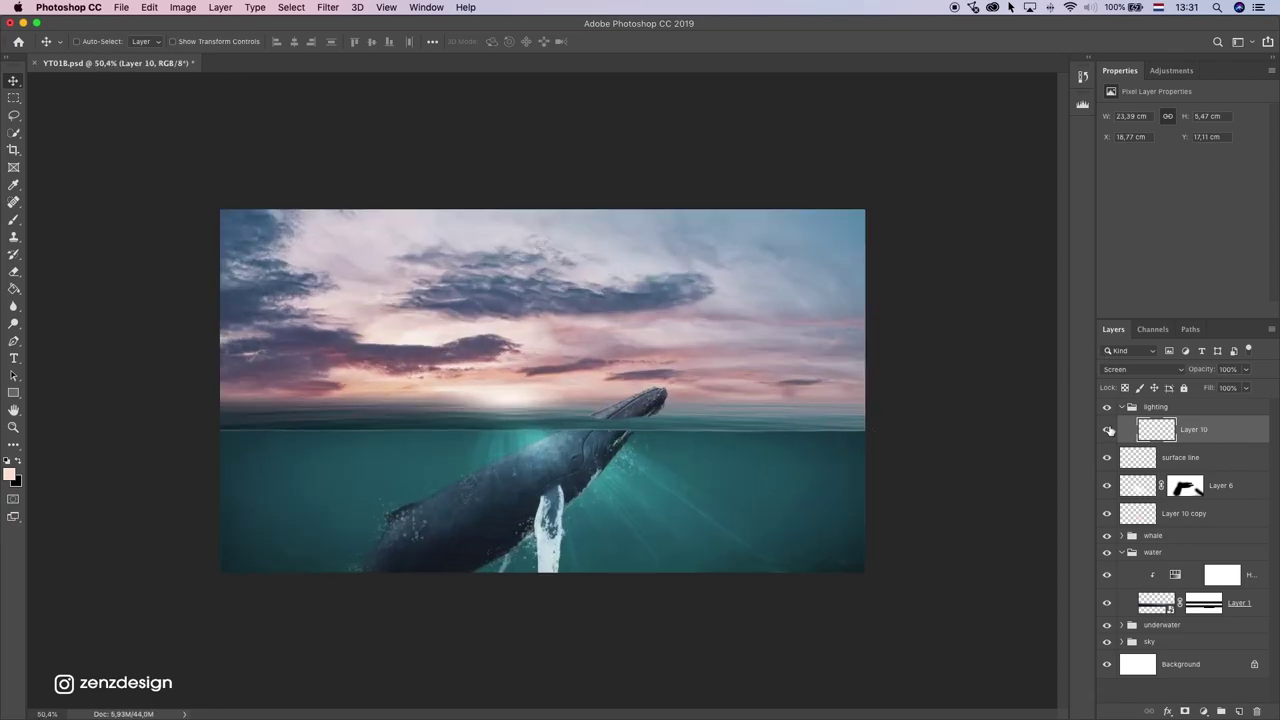
{"action": "key", "text": "super+t"}
{"action": "left_click_drag", "start_coordinate": [513, 422], "coordinate": [514, 437]}
{"action": "left_click_drag", "start_coordinate": [529, 388], "coordinate": [523, 364]}
{"action": "key", "text": "Return"}
{"action": "scroll", "coordinate": [780, 338], "scroll_direction": "down", "scroll_amount": 6}
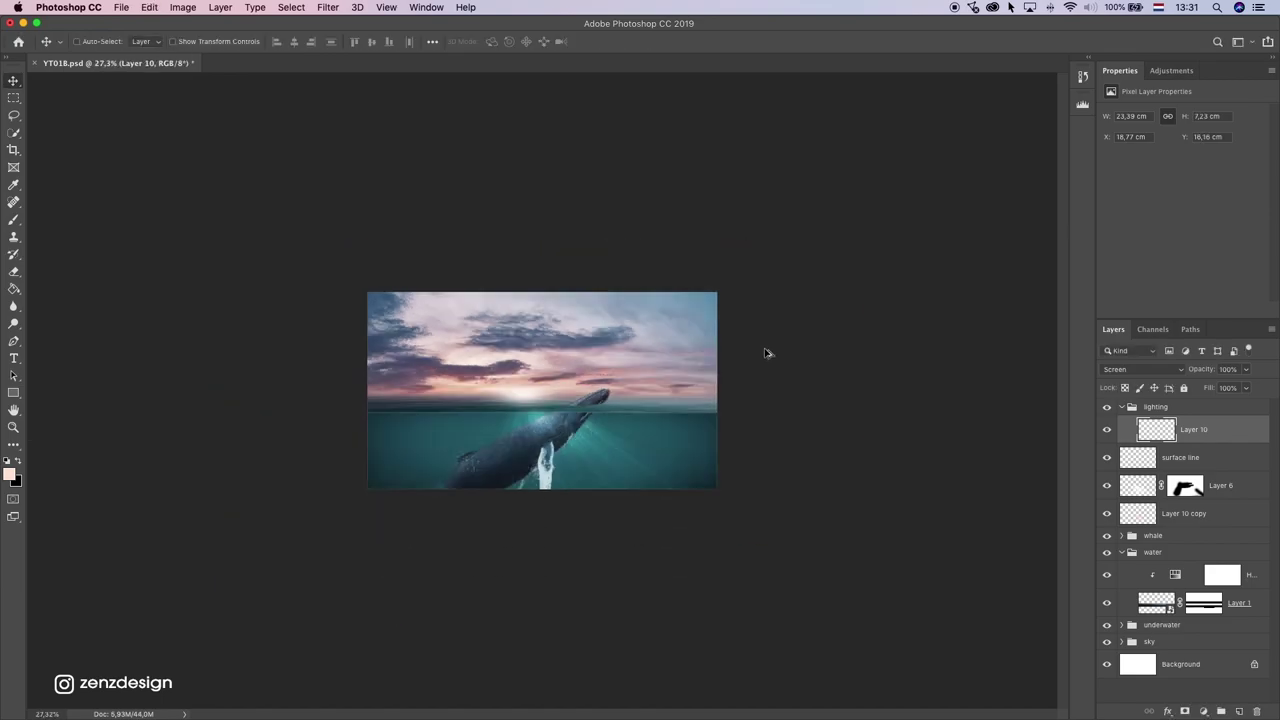
{"action": "scroll", "coordinate": [766, 352], "scroll_direction": "up", "scroll_amount": 5}
Step: Collapse the lighting group and expand the whale group, checking the contents of its bubbles group
{"action": "left_click", "coordinate": [1122, 408]}
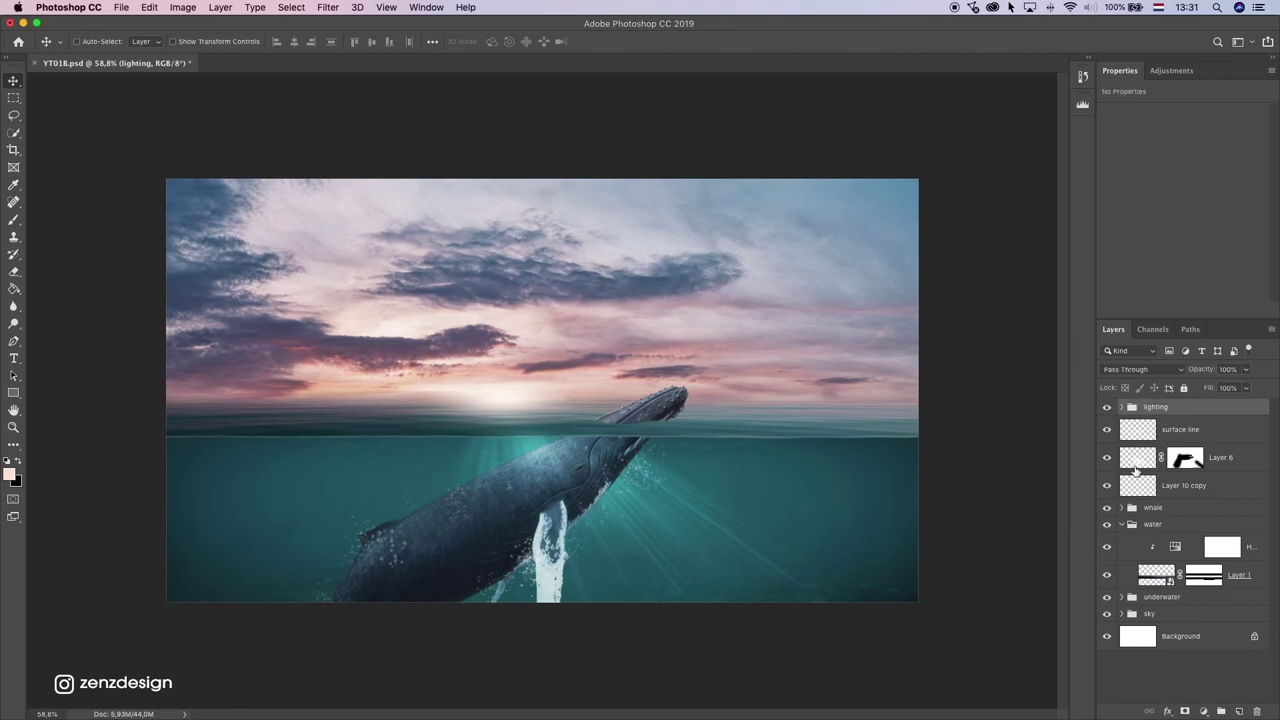
{"action": "left_click", "coordinate": [1125, 509]}
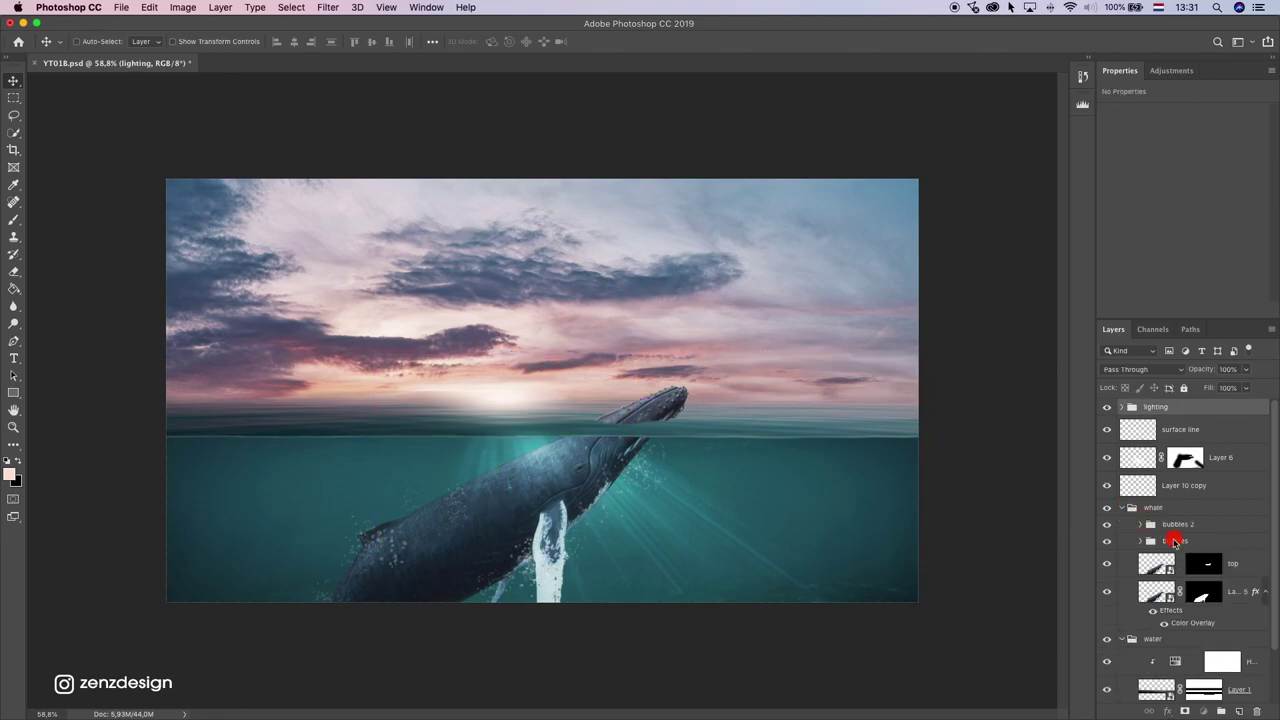
{"action": "left_click", "coordinate": [1170, 540]}
{"action": "left_click", "coordinate": [1141, 540]}
{"action": "left_click", "coordinate": [1141, 540]}
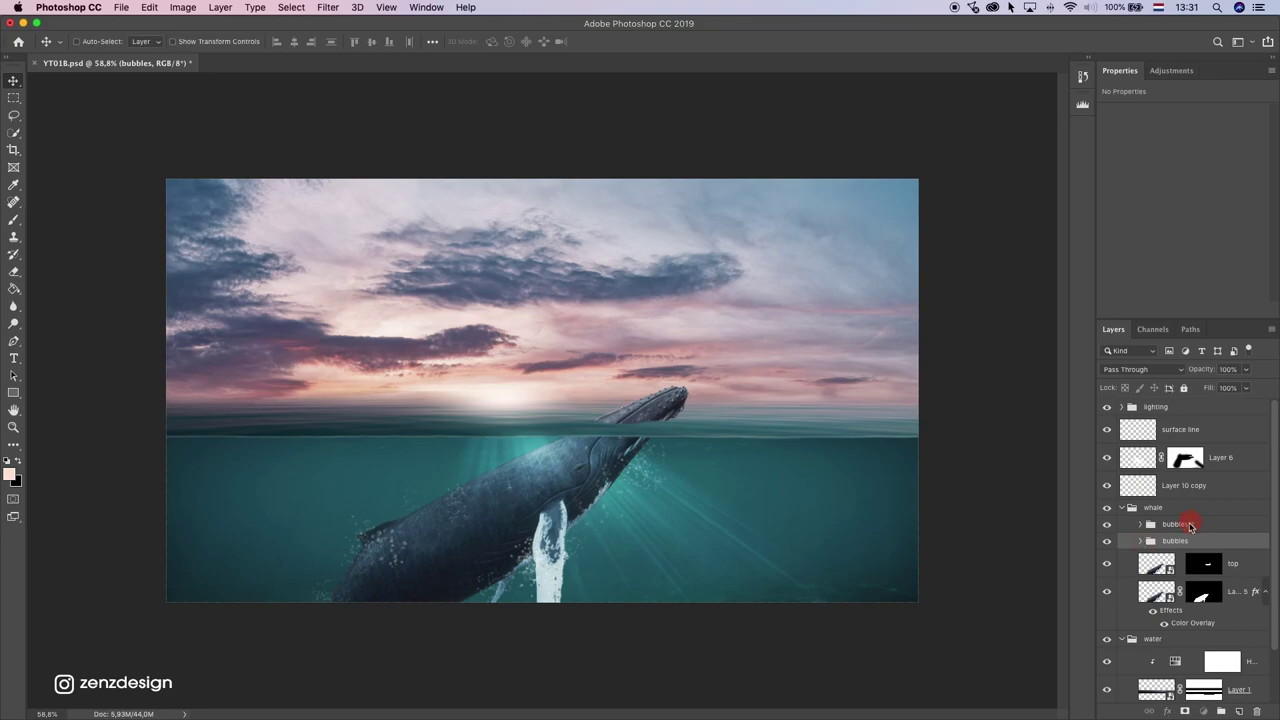
Step: Add a Curves adjustment clipped to the whale's top layer and lower its white point to output 199
{"action": "left_click", "coordinate": [1190, 524]}
{"action": "left_click", "coordinate": [1201, 710]}
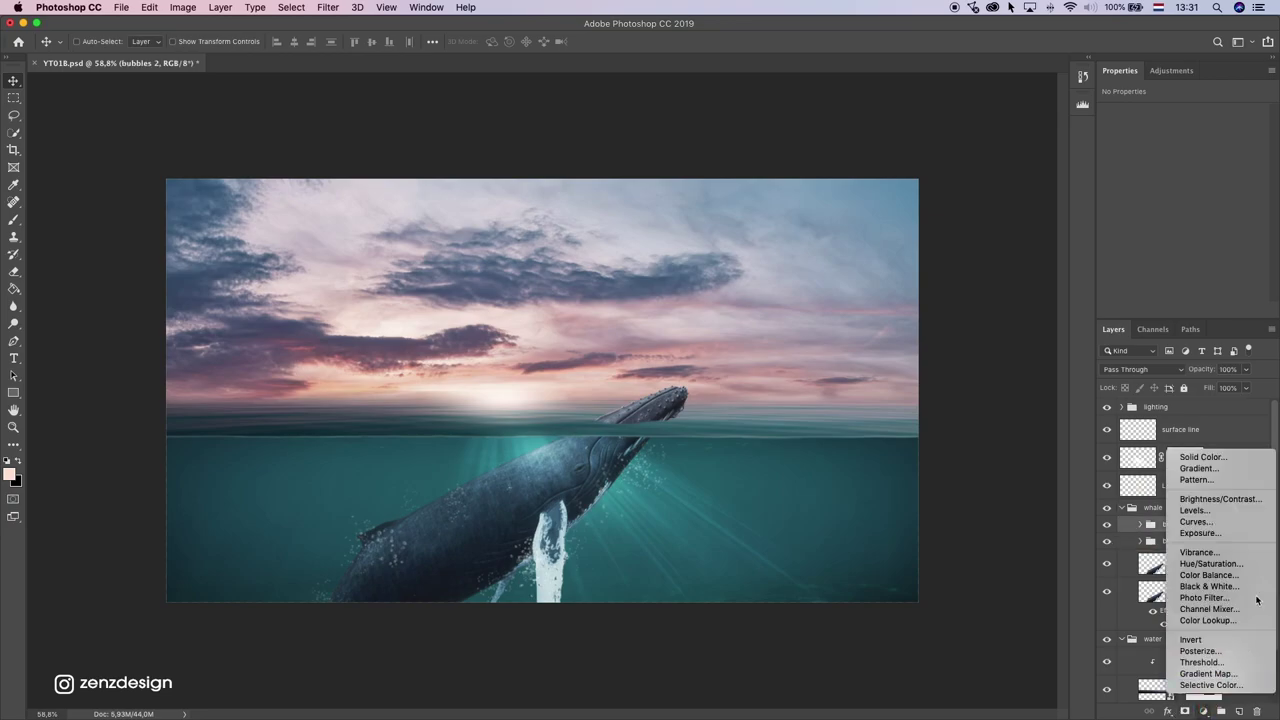
{"action": "left_click", "coordinate": [1213, 513]}
{"action": "left_click_drag", "start_coordinate": [1205, 532], "coordinate": [1117, 597]}
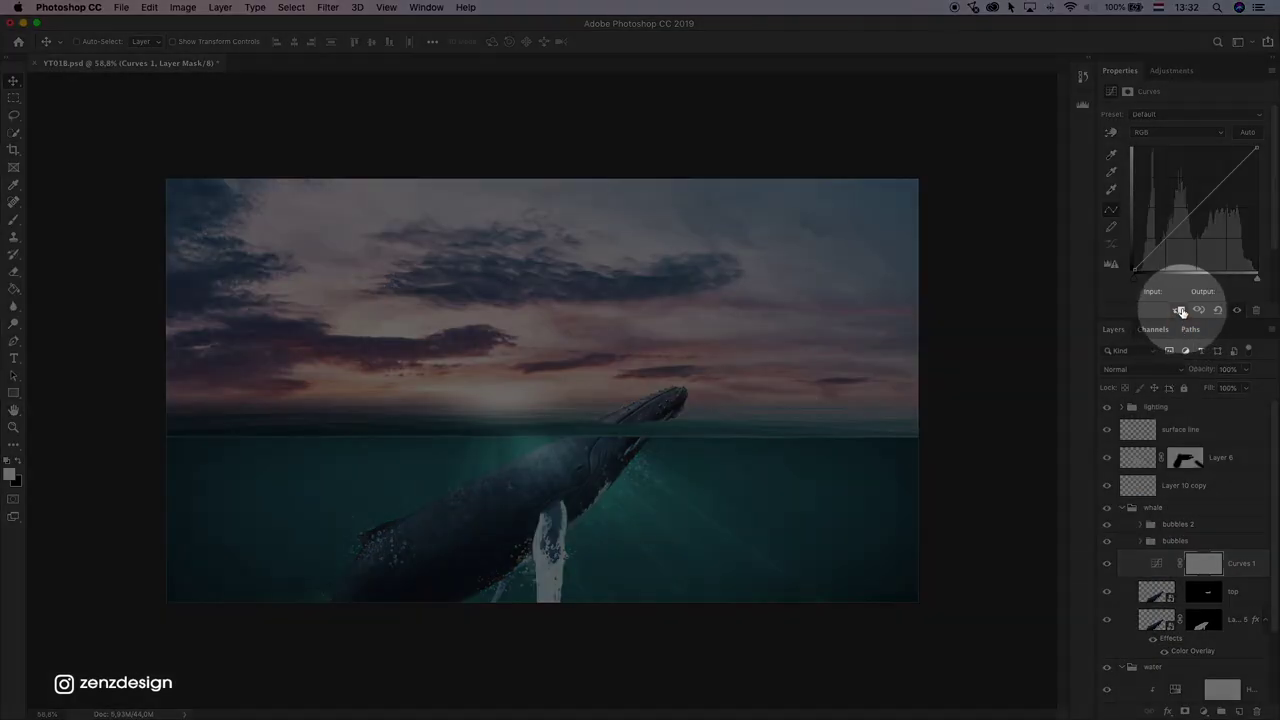
{"action": "left_click", "coordinate": [1179, 310]}
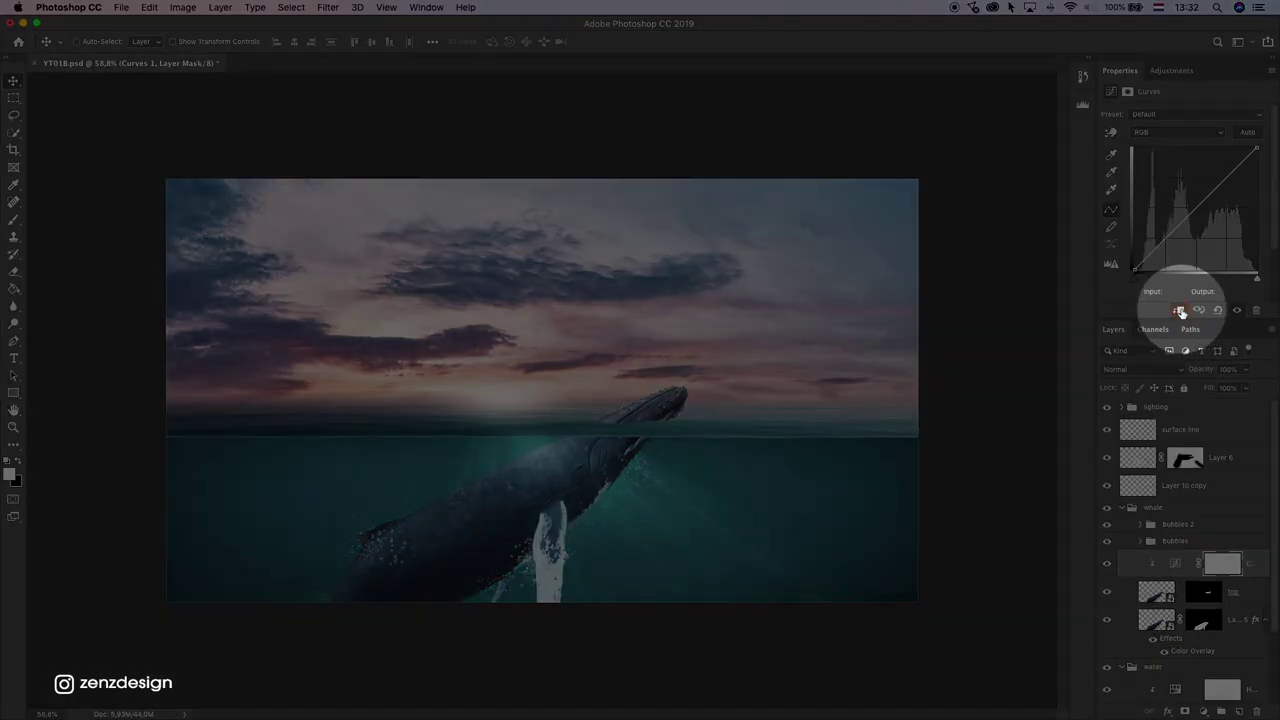
{"action": "left_click_drag", "start_coordinate": [1257, 149], "coordinate": [1257, 176]}
Step: Move the Curves adjustment below the top layer, clip it to the whale's body layer and compare its effect
{"action": "scroll", "coordinate": [1117, 578], "scroll_direction": "down", "scroll_amount": 1}
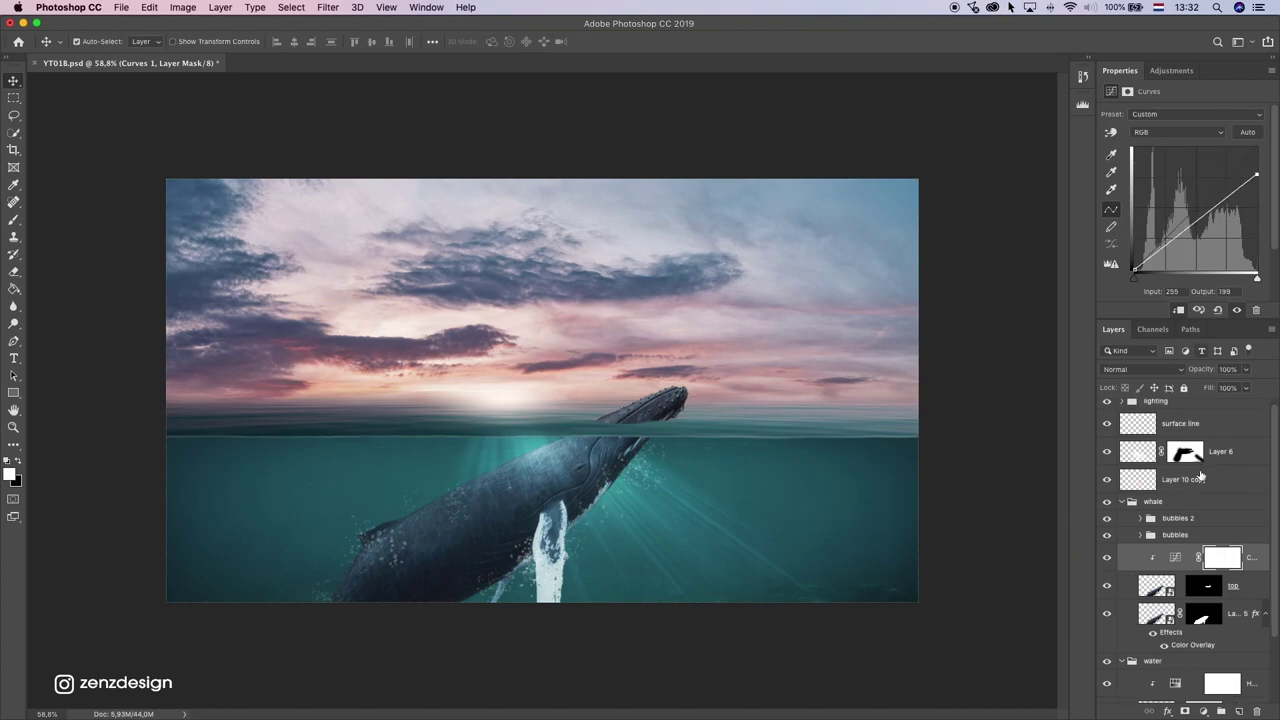
{"action": "left_click_drag", "start_coordinate": [1253, 556], "coordinate": [1240, 598]}
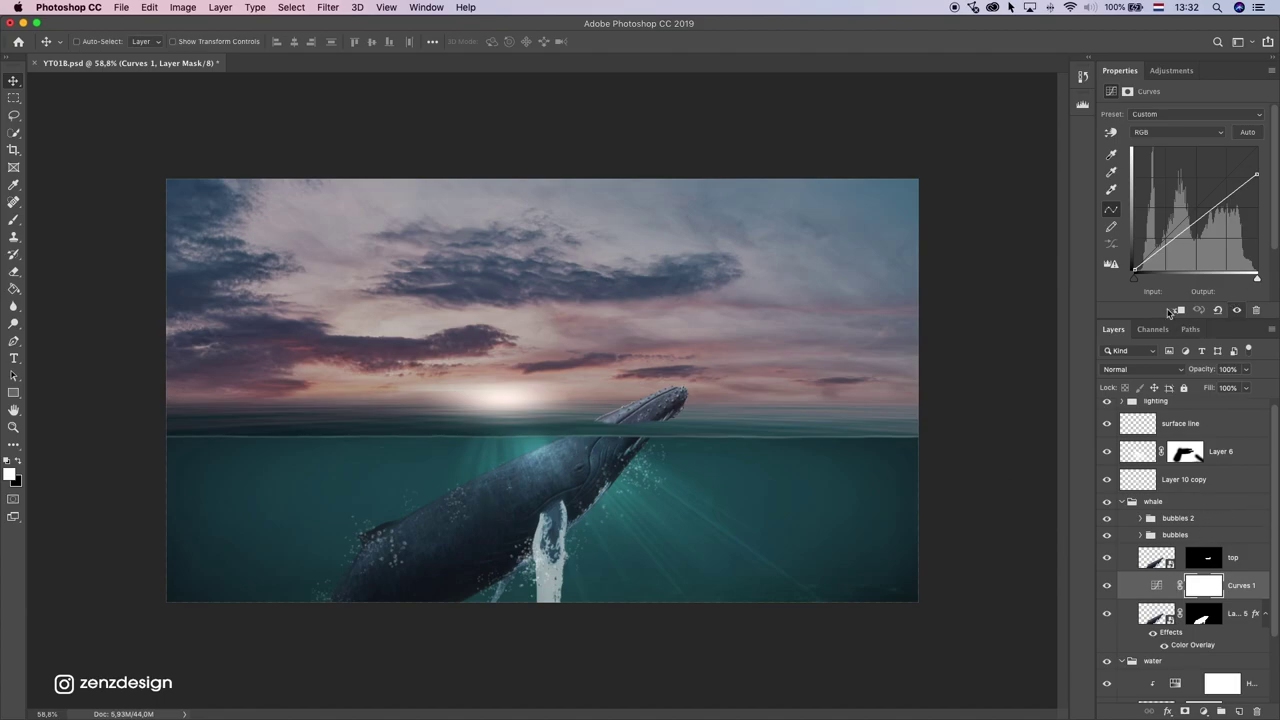
{"action": "left_click", "coordinate": [1178, 310]}
{"action": "left_click", "coordinate": [1106, 588]}
{"action": "left_click", "coordinate": [1106, 588]}
Step: Lower the white point of the whale body's clipped Curves adjustment to output 173
{"action": "left_click", "coordinate": [1215, 584]}
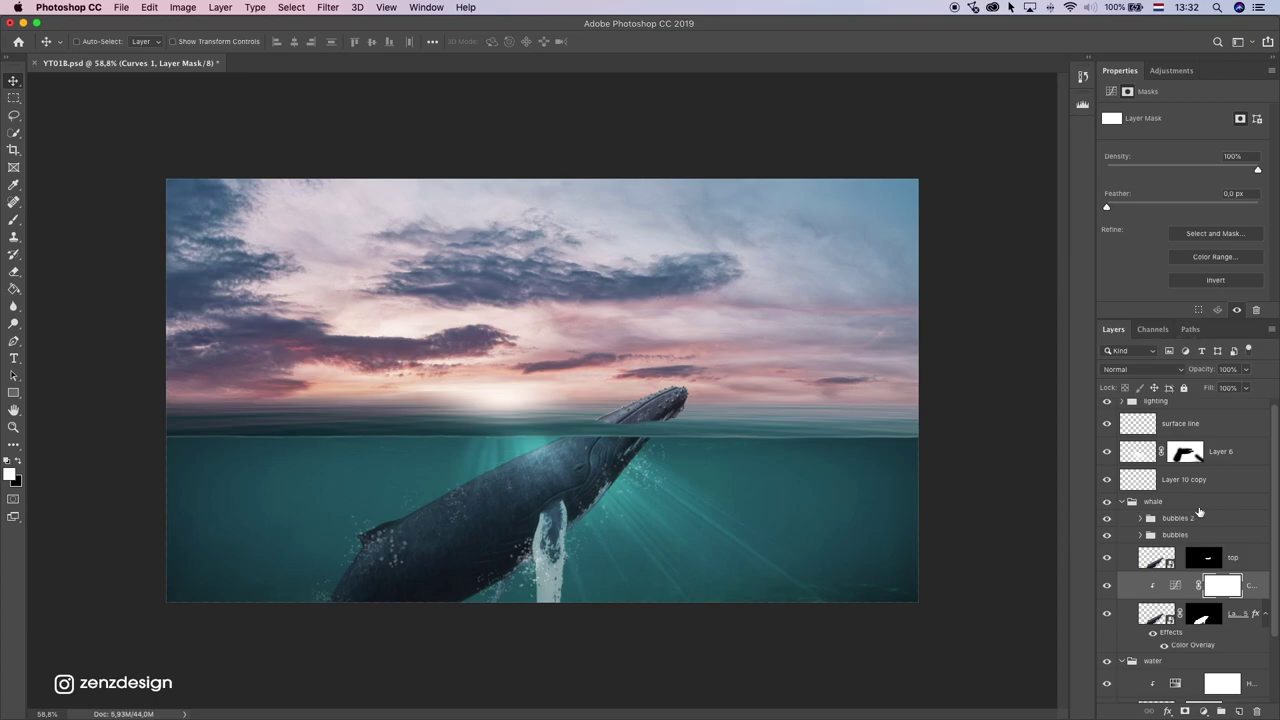
{"action": "left_click", "coordinate": [1170, 586]}
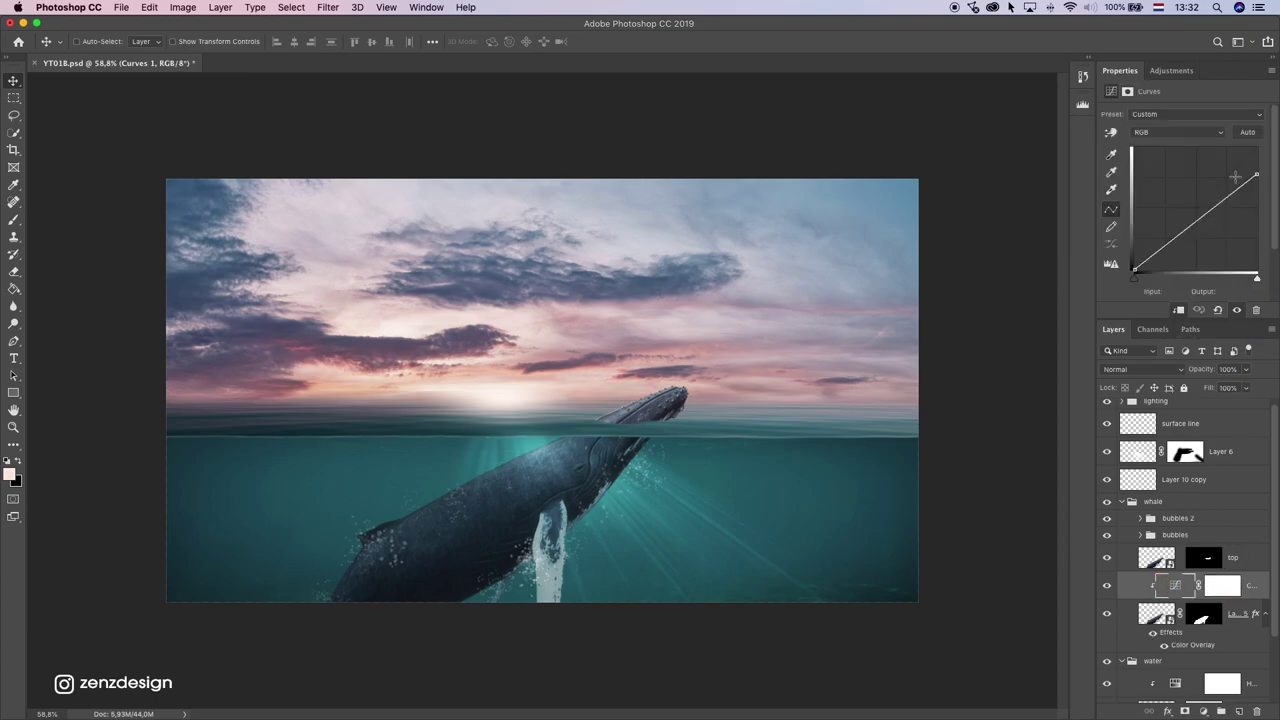
{"action": "left_click_drag", "start_coordinate": [1257, 174], "coordinate": [1256, 188]}
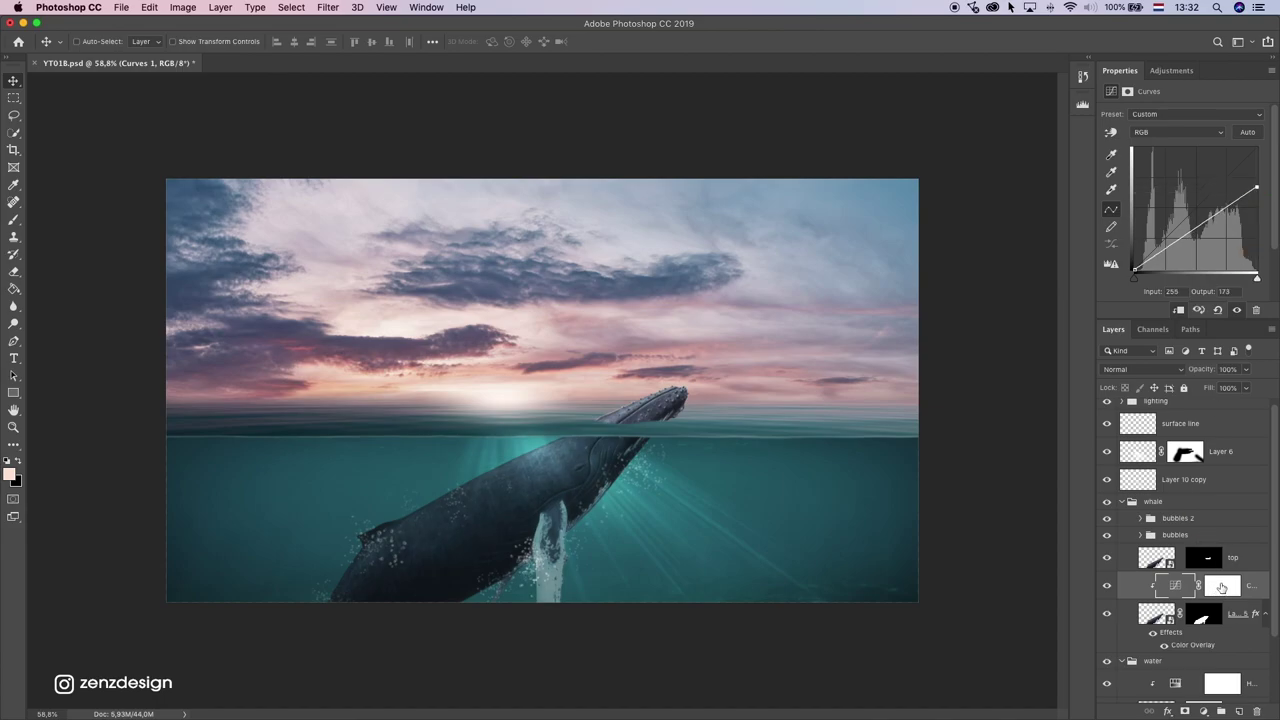
Step: Paint black on the Curves mask along the whale's back to remove the darkening there, using the 175 px brush
{"action": "left_click", "coordinate": [1221, 588]}
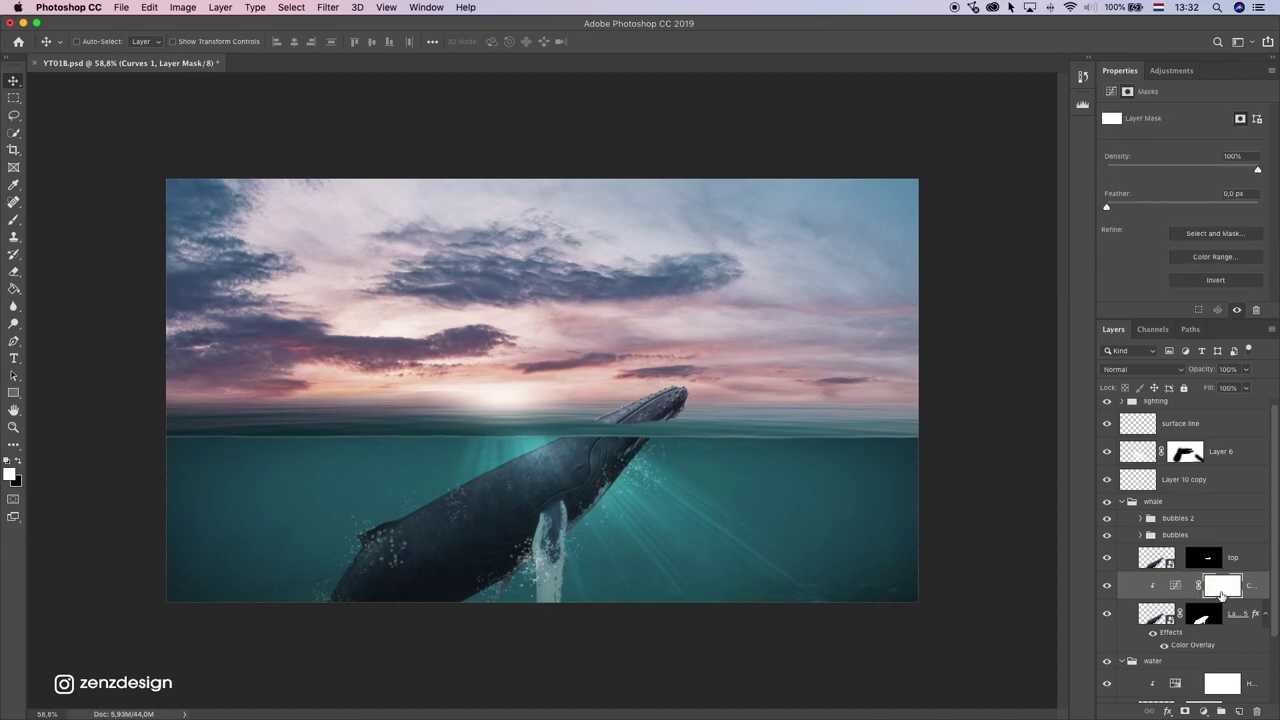
{"action": "left_click", "coordinate": [13, 219]}
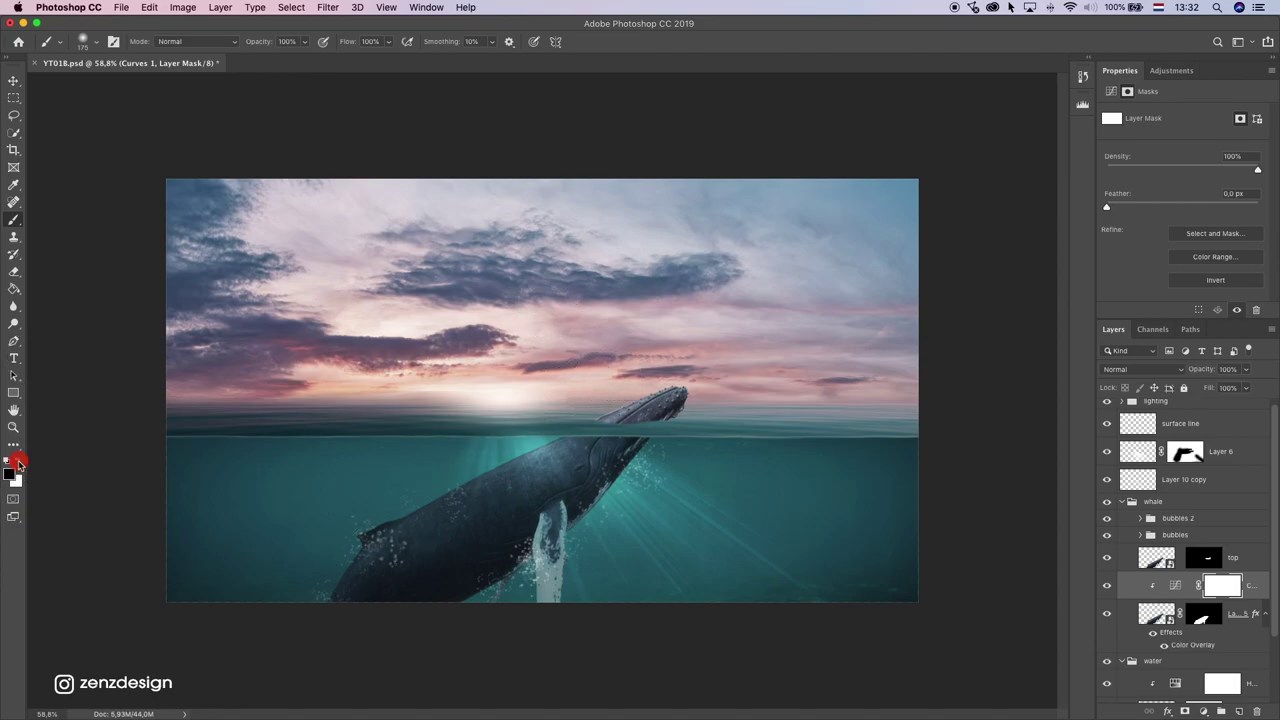
{"action": "left_click_drag", "start_coordinate": [374, 530], "coordinate": [526, 443]}
{"action": "key", "text": "super+z"}
{"action": "mouse_move", "coordinate": [449, 471]}
{"action": "left_mouse_down"}
{"action": "mouse_move", "coordinate": [658, 351]}
{"action": "mouse_move", "coordinate": [423, 491]}
{"action": "mouse_move", "coordinate": [609, 386]}
{"action": "mouse_move", "coordinate": [423, 523]}
{"action": "mouse_move", "coordinate": [593, 386]}
{"action": "mouse_move", "coordinate": [449, 486]}
{"action": "mouse_move", "coordinate": [634, 331]}
{"action": "mouse_move", "coordinate": [480, 480]}
{"action": "mouse_move", "coordinate": [292, 519]}
{"action": "mouse_move", "coordinate": [546, 500]}
{"action": "left_mouse_up"}
{"action": "left_click_drag", "start_coordinate": [405, 520], "coordinate": [257, 608]}
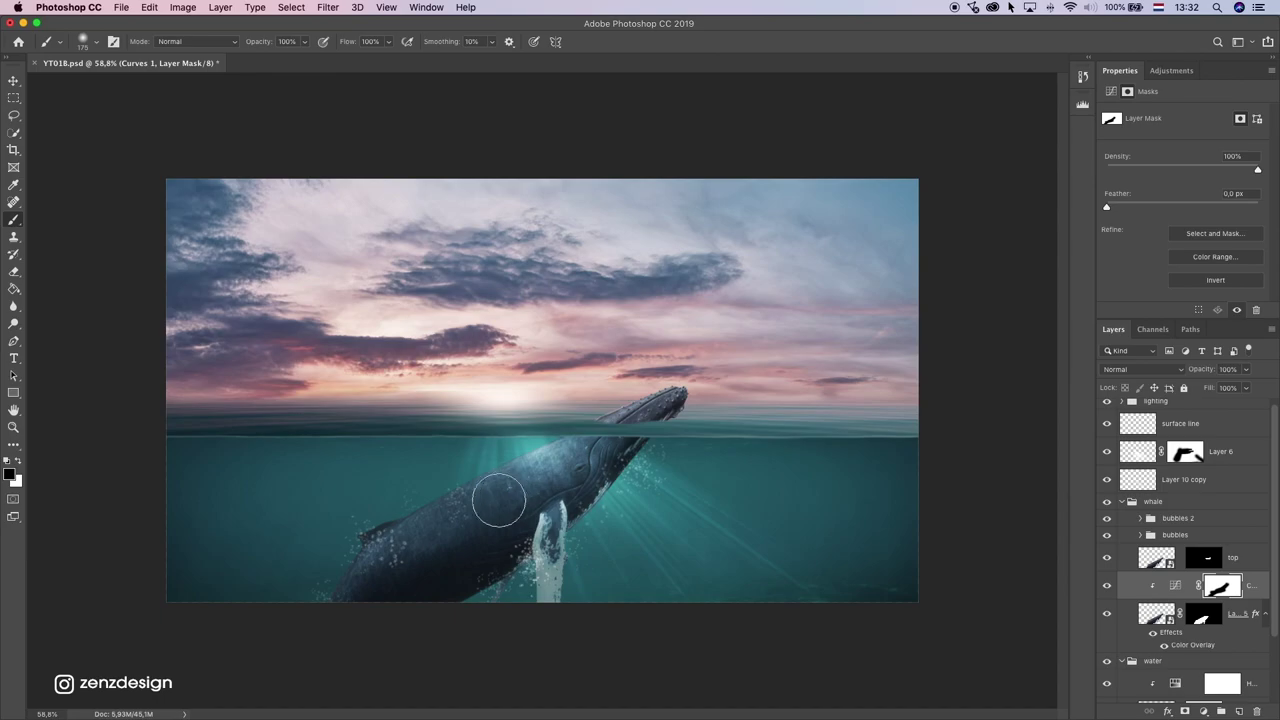
Step: Reduce the brush to 100 px and mask the Curves darkening off the whale's fin
{"action": "left_click_drag", "start_coordinate": [549, 503], "coordinate": [557, 434]}
{"action": "key", "text": "super+z"}
{"action": "key", "text": "bracketleft"}
{"action": "key", "text": "bracketleft"}
{"action": "key", "text": "bracketleft"}
{"action": "mouse_move", "coordinate": [546, 514]}
{"action": "left_mouse_down"}
{"action": "mouse_move", "coordinate": [534, 606]}
{"action": "mouse_move", "coordinate": [548, 591]}
{"action": "left_mouse_up"}
{"action": "key", "text": "super+z"}
{"action": "left_click", "coordinate": [569, 517]}
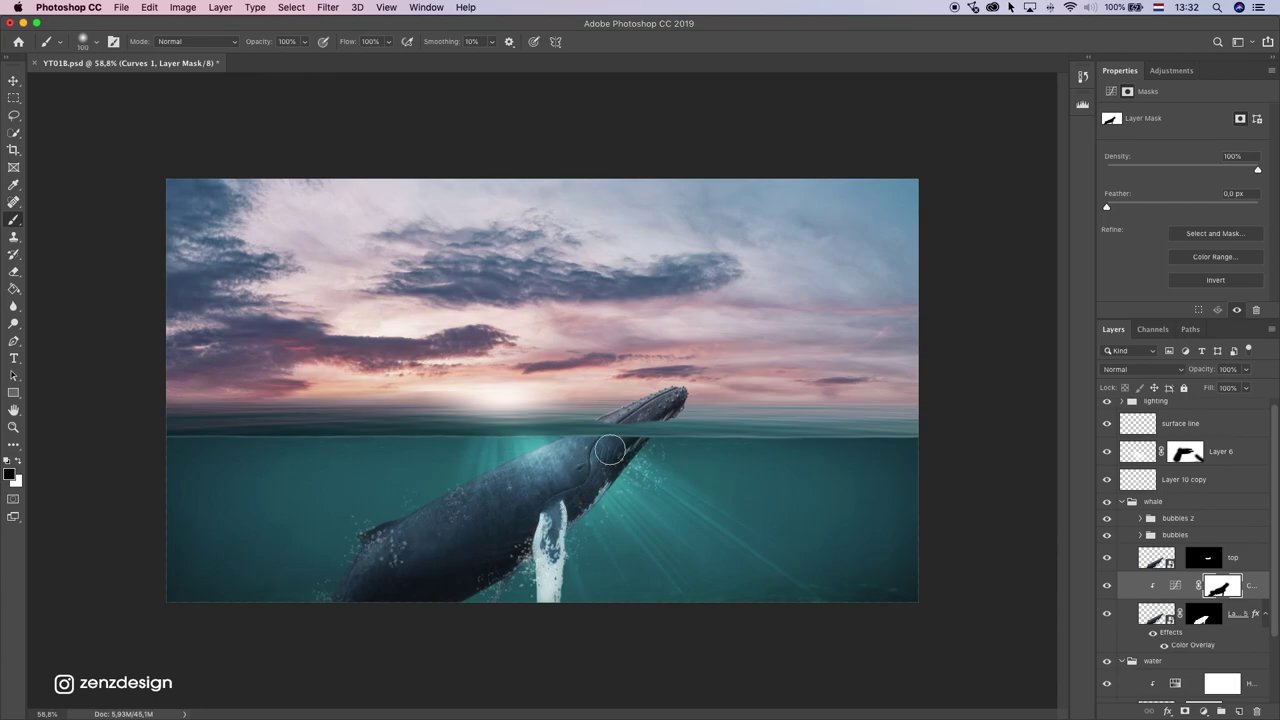
Step: Compare the whale with and without the masked Curves adjustment, then reselect its mask
{"action": "left_click", "coordinate": [1100, 591]}
{"action": "left_click", "coordinate": [1100, 591]}
{"action": "left_click", "coordinate": [1100, 591]}
{"action": "left_click", "coordinate": [1100, 591]}
{"action": "double_click", "coordinate": [1115, 589]}
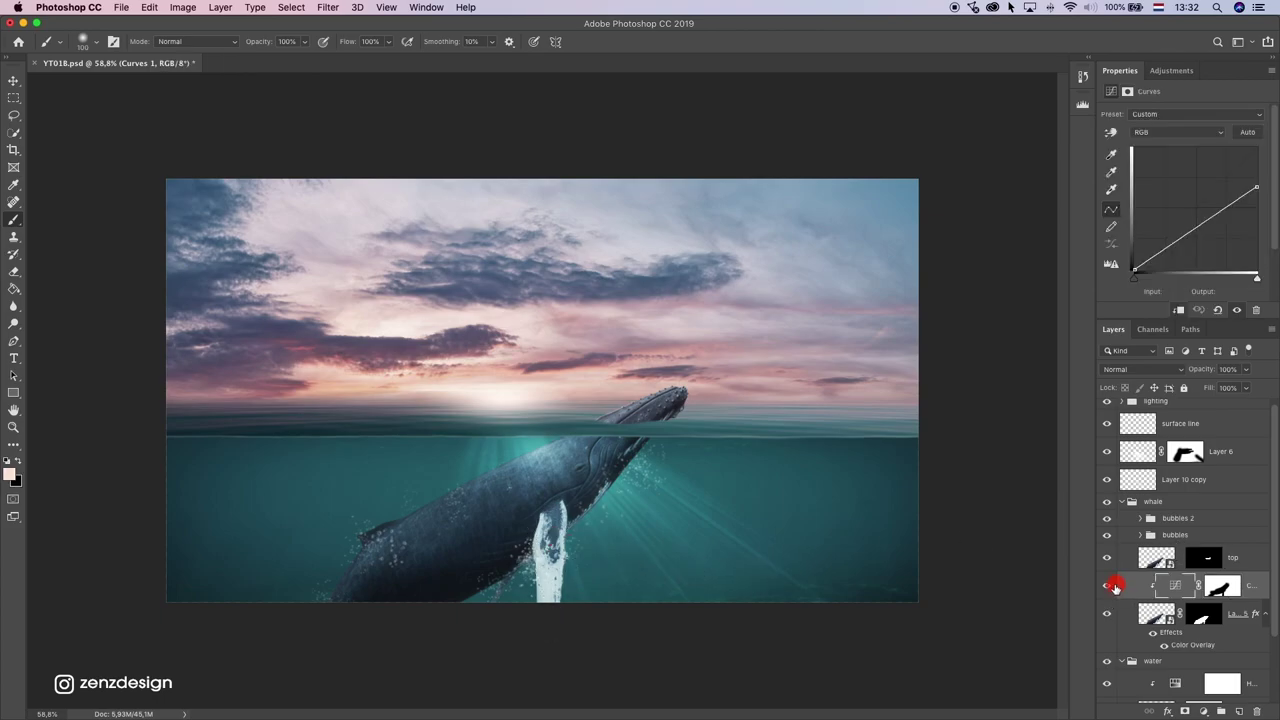
{"action": "key", "text": "Escape"}
{"action": "left_click", "coordinate": [1106, 591]}
{"action": "left_click", "coordinate": [1106, 588]}
{"action": "left_click", "coordinate": [1222, 587]}
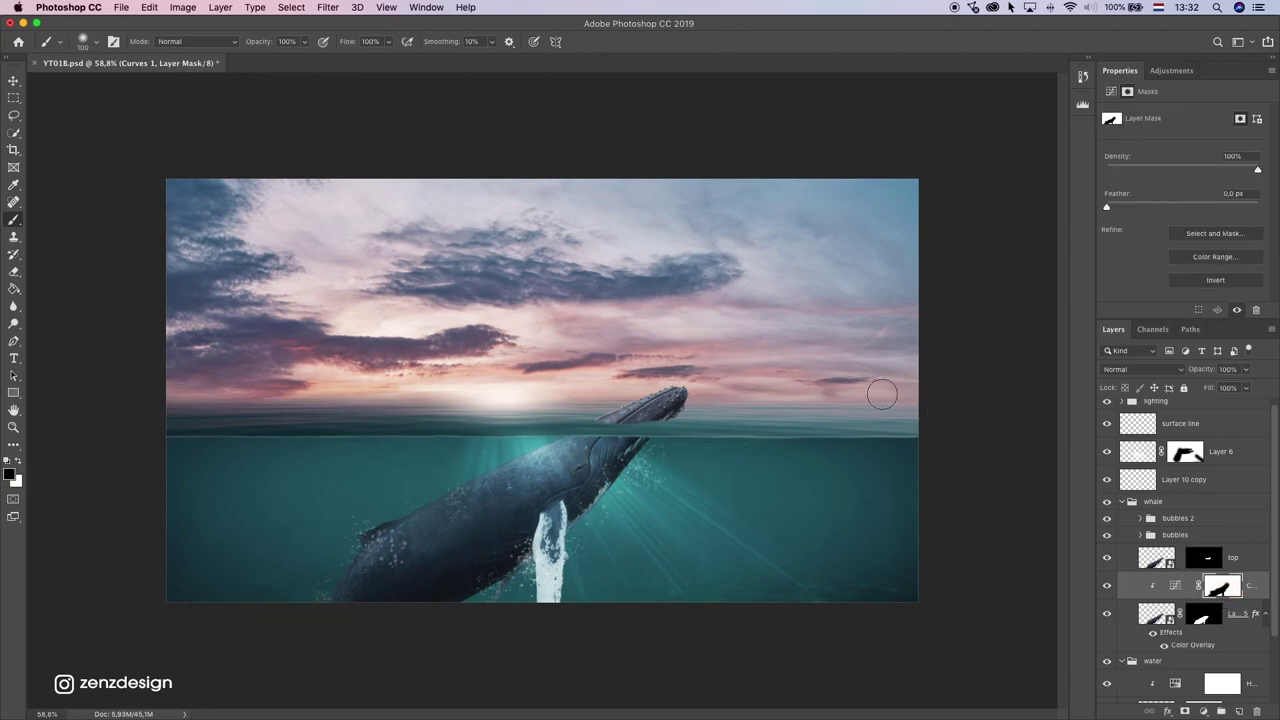
Step: Add a new empty layer between the whale's top layer and the Curves adjustment
{"action": "left_click", "coordinate": [1234, 562]}
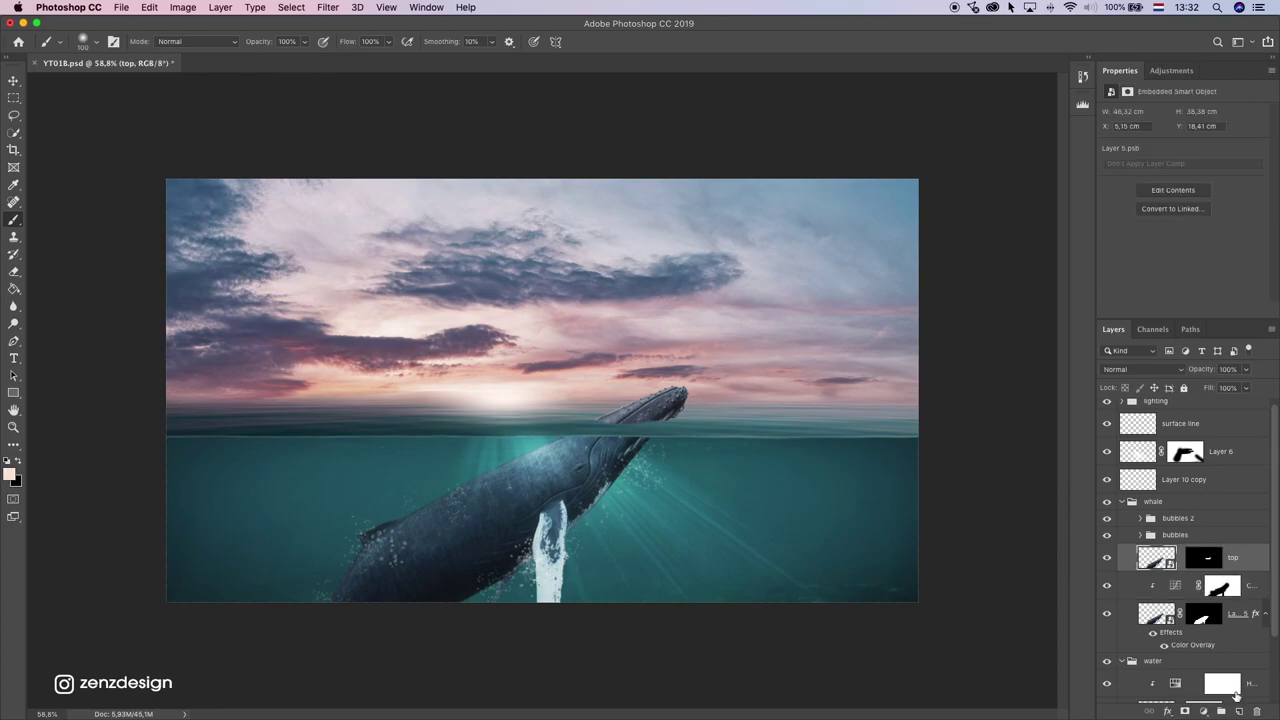
{"action": "left_click", "coordinate": [1238, 711]}
{"action": "left_click_drag", "start_coordinate": [1254, 557], "coordinate": [1190, 590]}
{"action": "left_click", "coordinate": [1106, 641]}
{"action": "left_click", "coordinate": [1106, 641]}
{"action": "left_click", "coordinate": [1113, 562]}
{"action": "left_click", "coordinate": [1113, 562]}
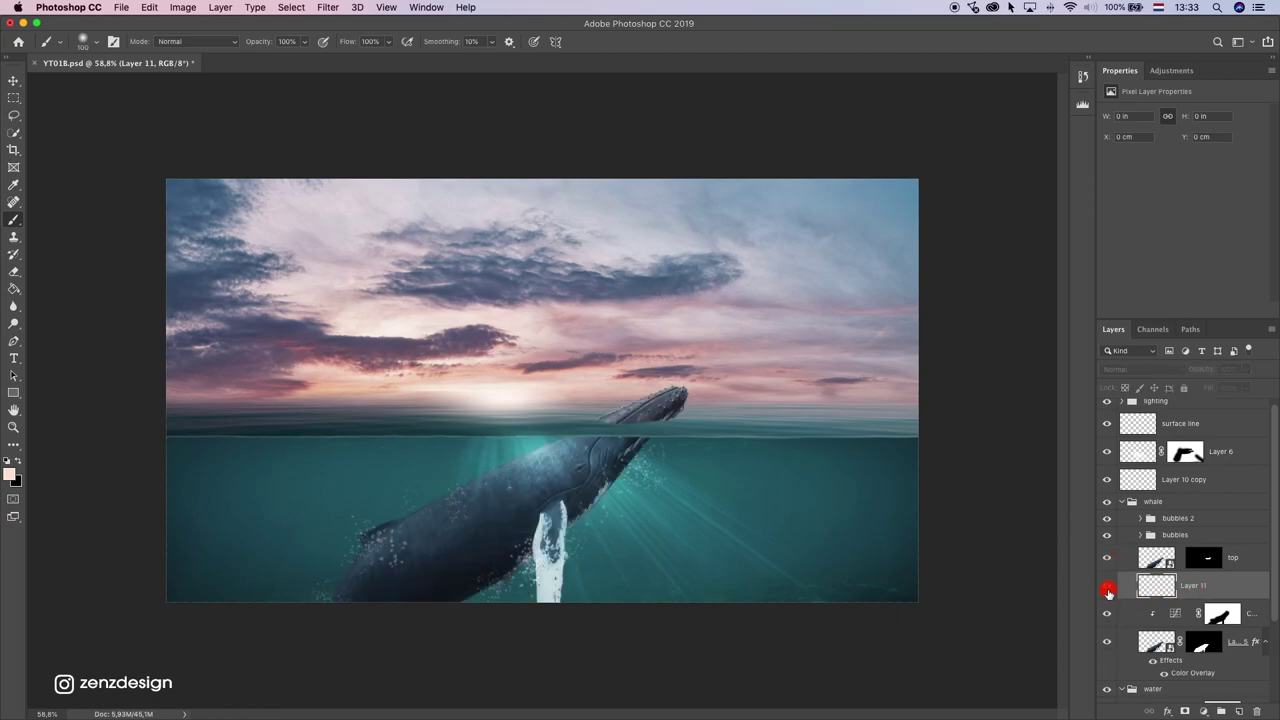
Step: Fill the new layer with 50% Gray in Normal mode at 100% opacity
{"action": "left_click", "coordinate": [183, 7]}
{"action": "mouse_move", "coordinate": [156, 8]}
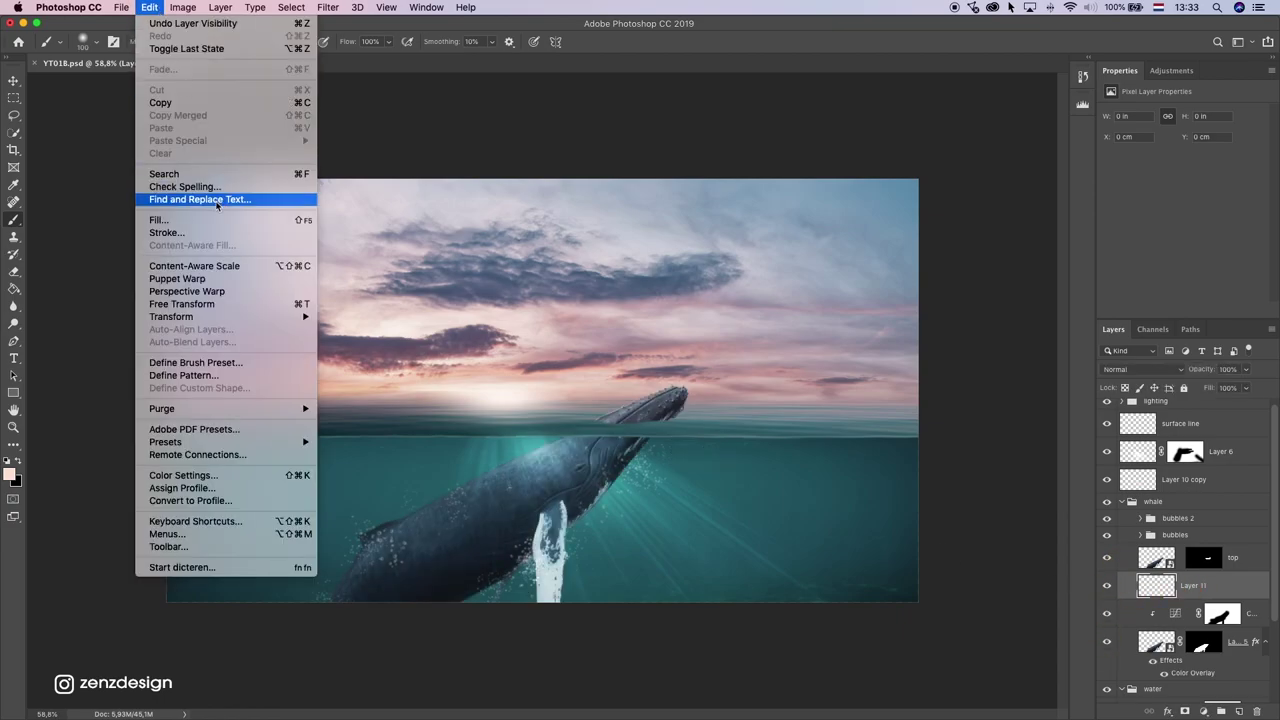
{"action": "left_click", "coordinate": [222, 219]}
{"action": "key", "text": "i"}
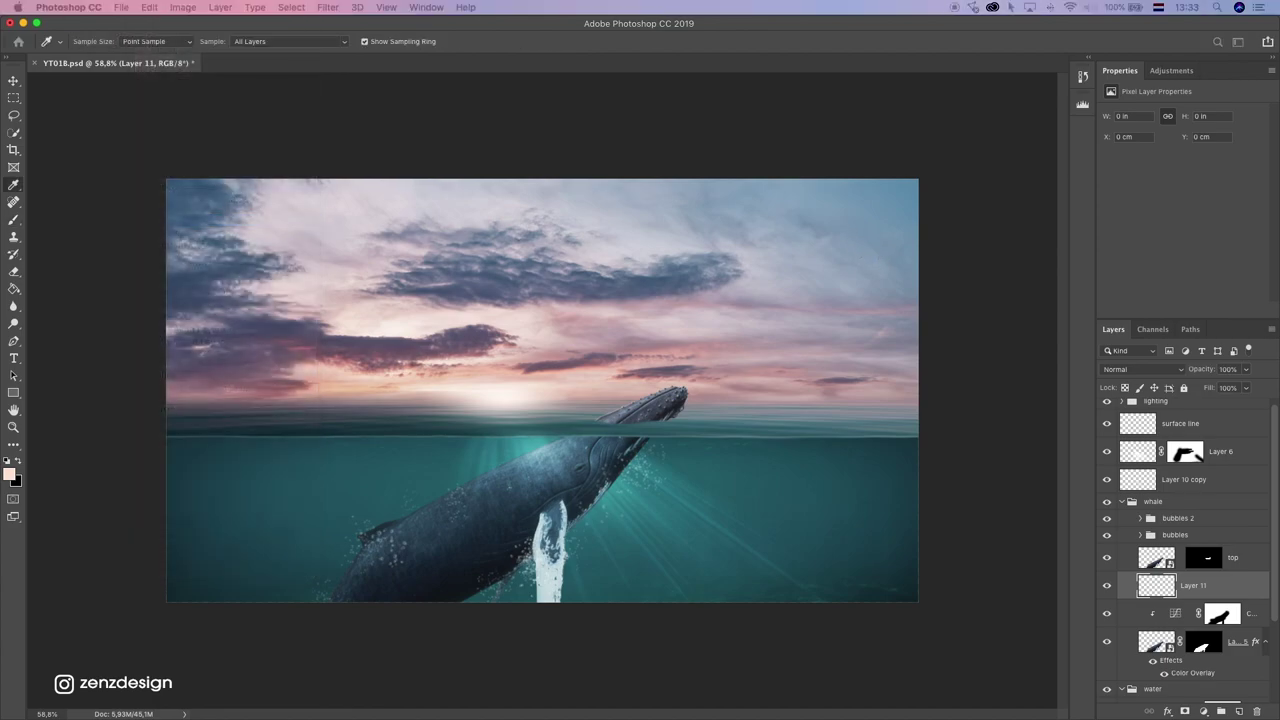
{"action": "key", "text": "shift+BackSpace"}
{"action": "left_click_drag", "start_coordinate": [895, 358], "coordinate": [975, 208]}
{"action": "left_click", "coordinate": [975, 229]}
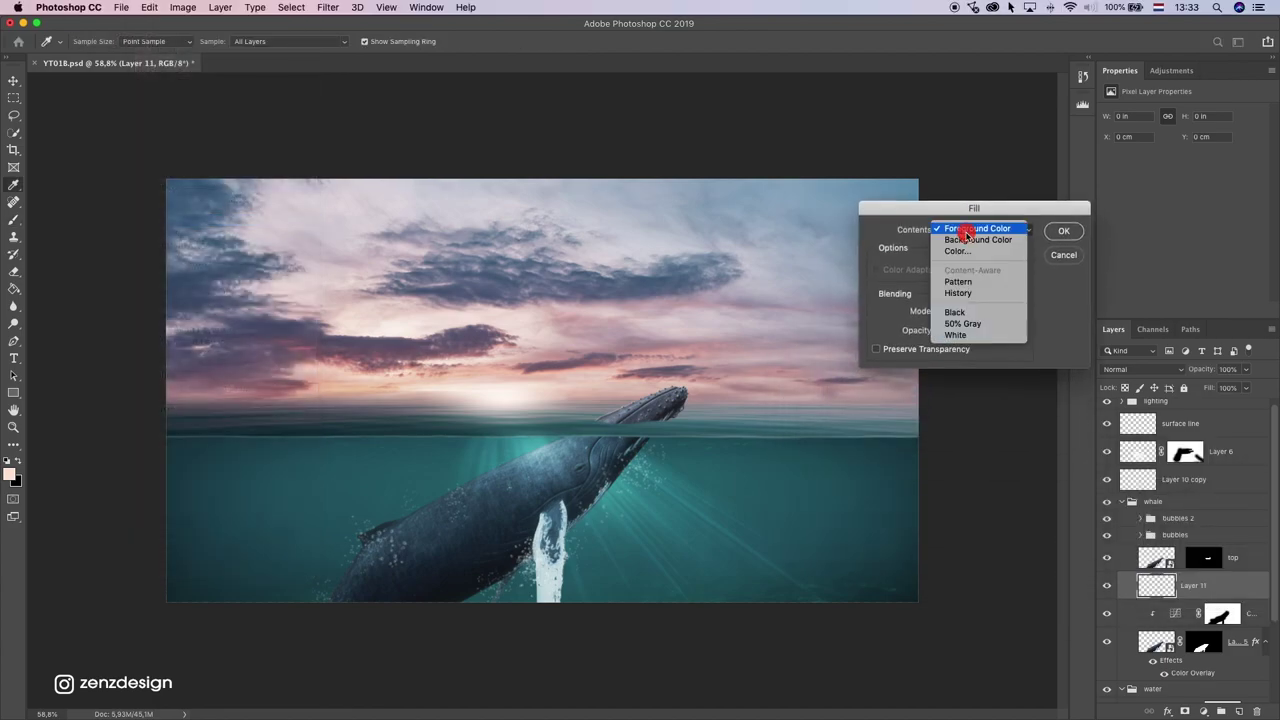
{"action": "left_click", "coordinate": [963, 323]}
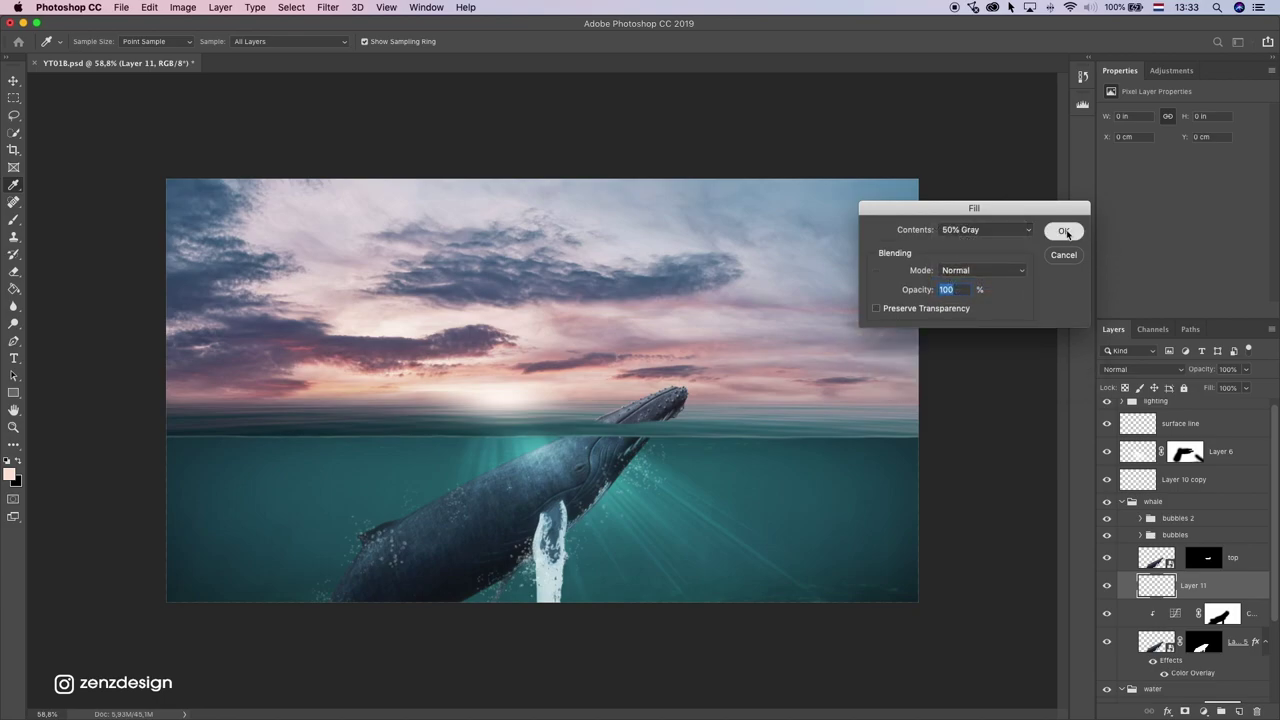
{"action": "left_click", "coordinate": [1064, 231]}
Step: Clip the gray layer to the whale's body and set its blend mode to Overlay
{"action": "key", "text": "b"}
{"action": "right_click", "coordinate": [1196, 594]}
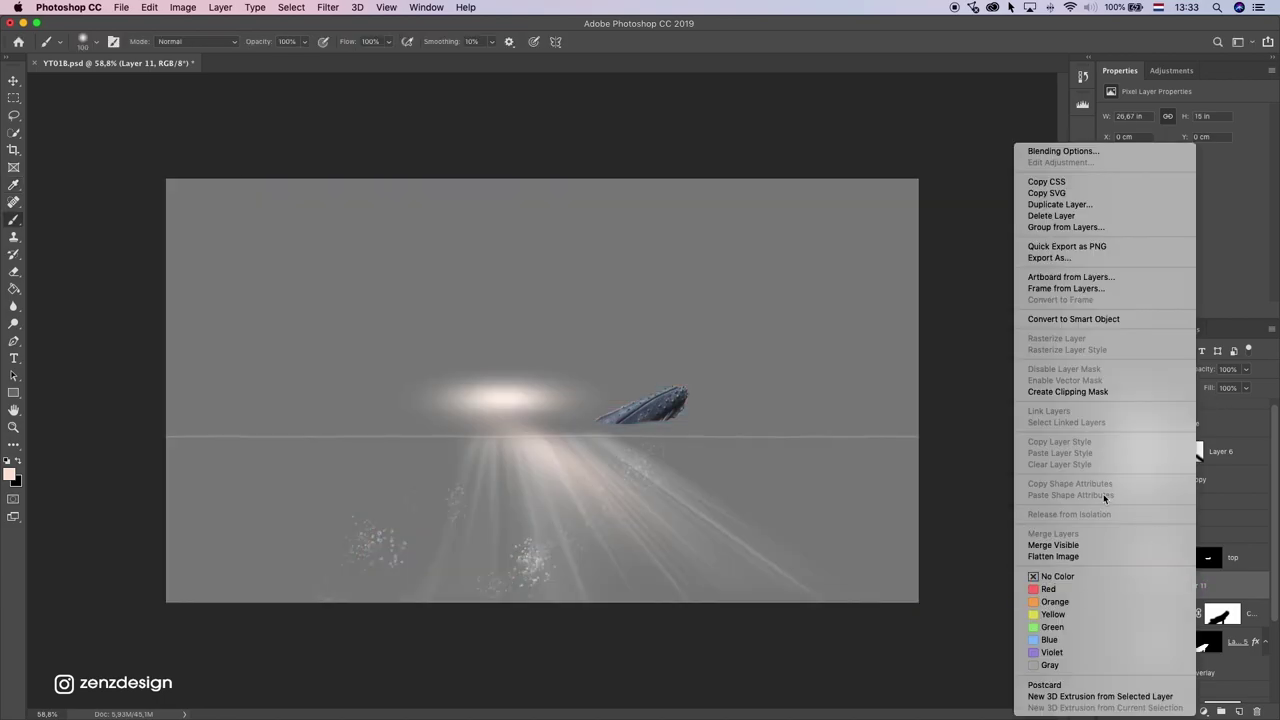
{"action": "left_click", "coordinate": [1105, 394]}
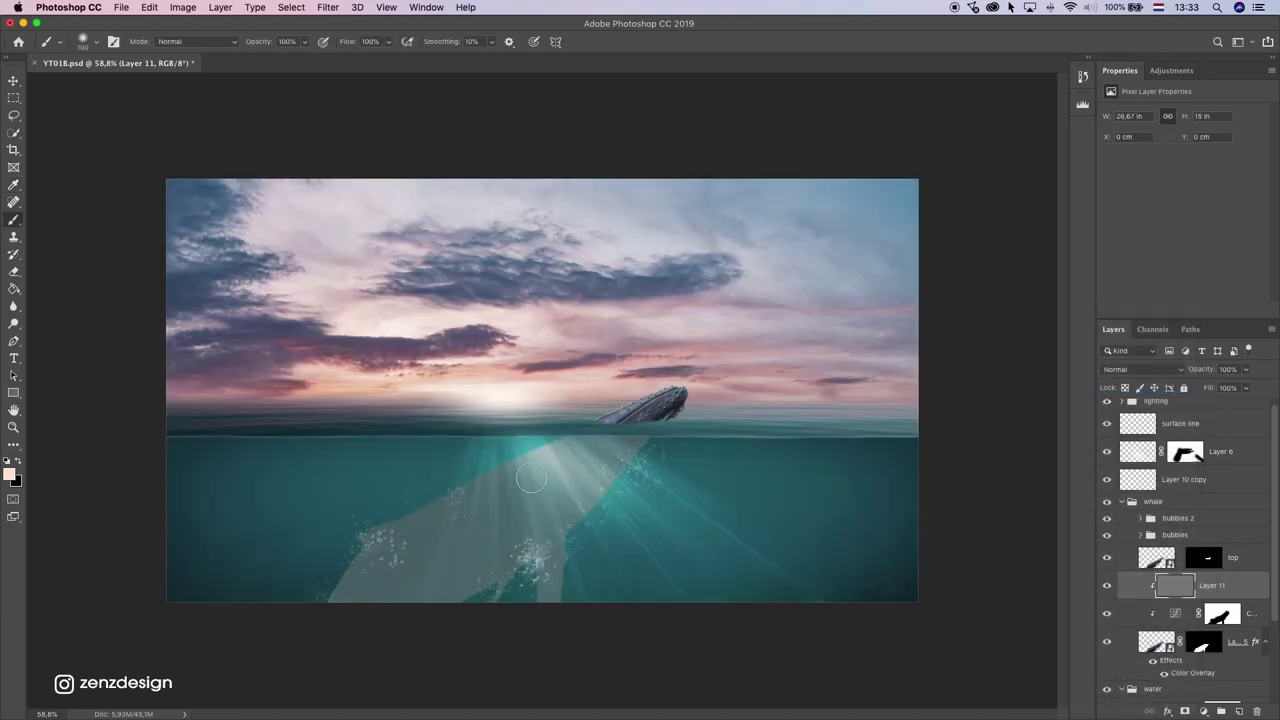
{"action": "left_click", "coordinate": [1140, 369]}
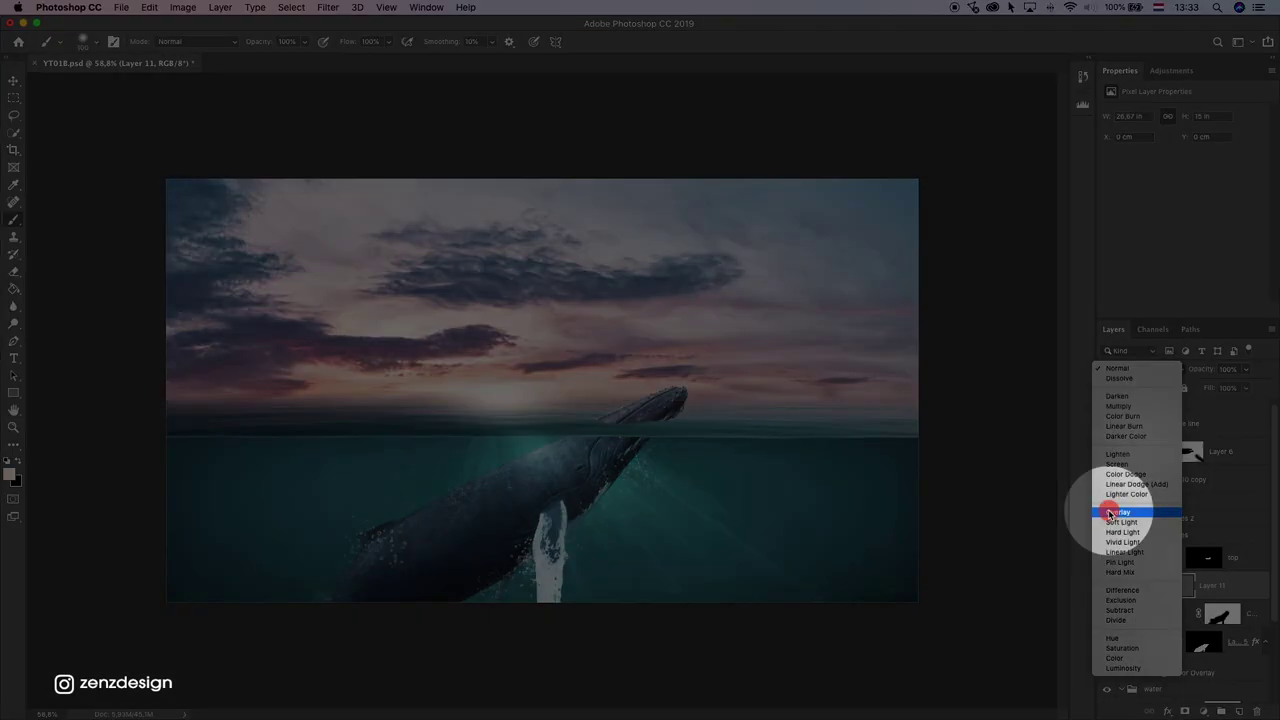
{"action": "left_click", "coordinate": [1116, 512]}
Step: Dodge the whale's upper back just below the waterline, using Midtones at 36% exposure
{"action": "right_click", "coordinate": [14, 341]}
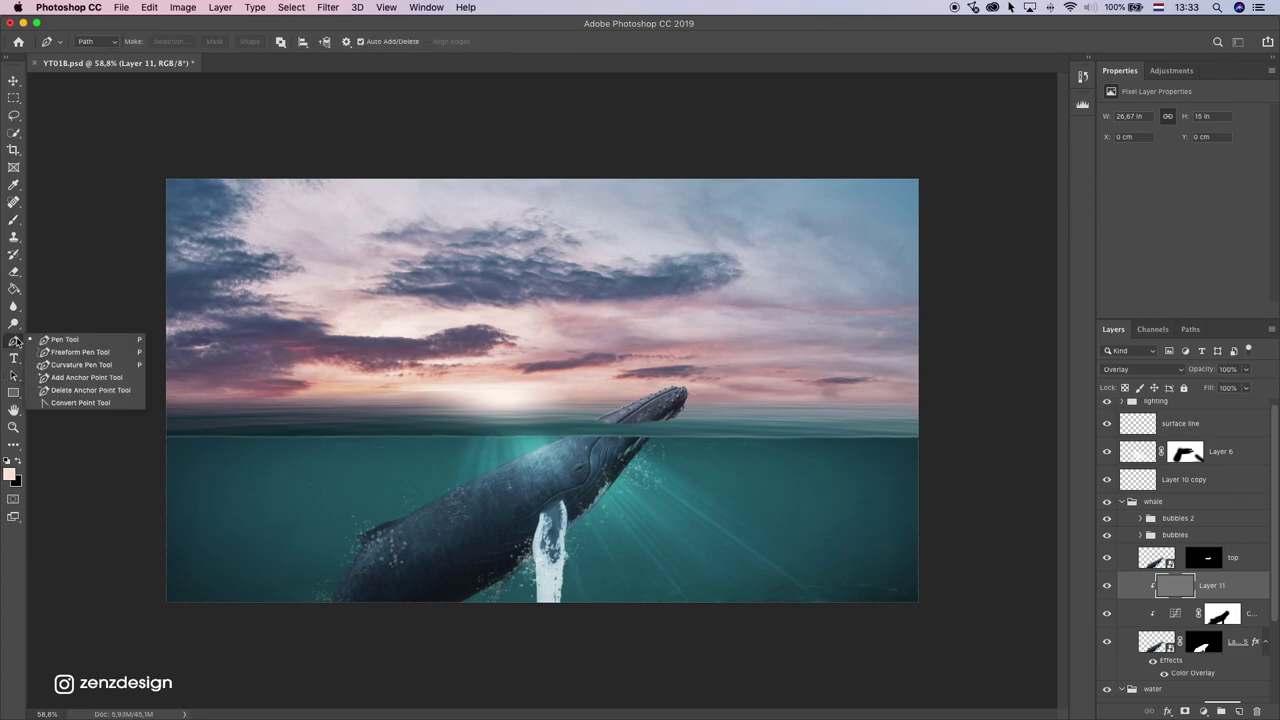
{"action": "left_click", "coordinate": [14, 323]}
{"action": "left_click", "coordinate": [49, 324]}
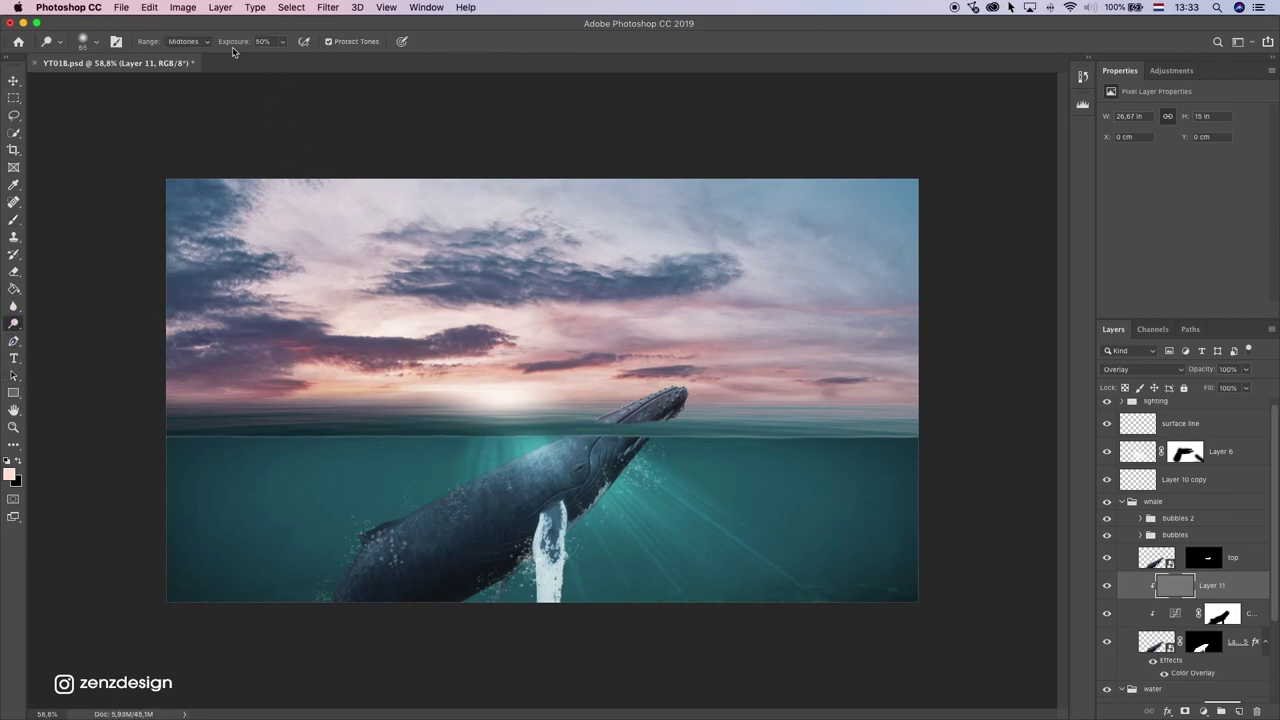
{"action": "left_click", "coordinate": [199, 44]}
{"action": "left_click", "coordinate": [190, 42]}
{"action": "left_click", "coordinate": [281, 42]}
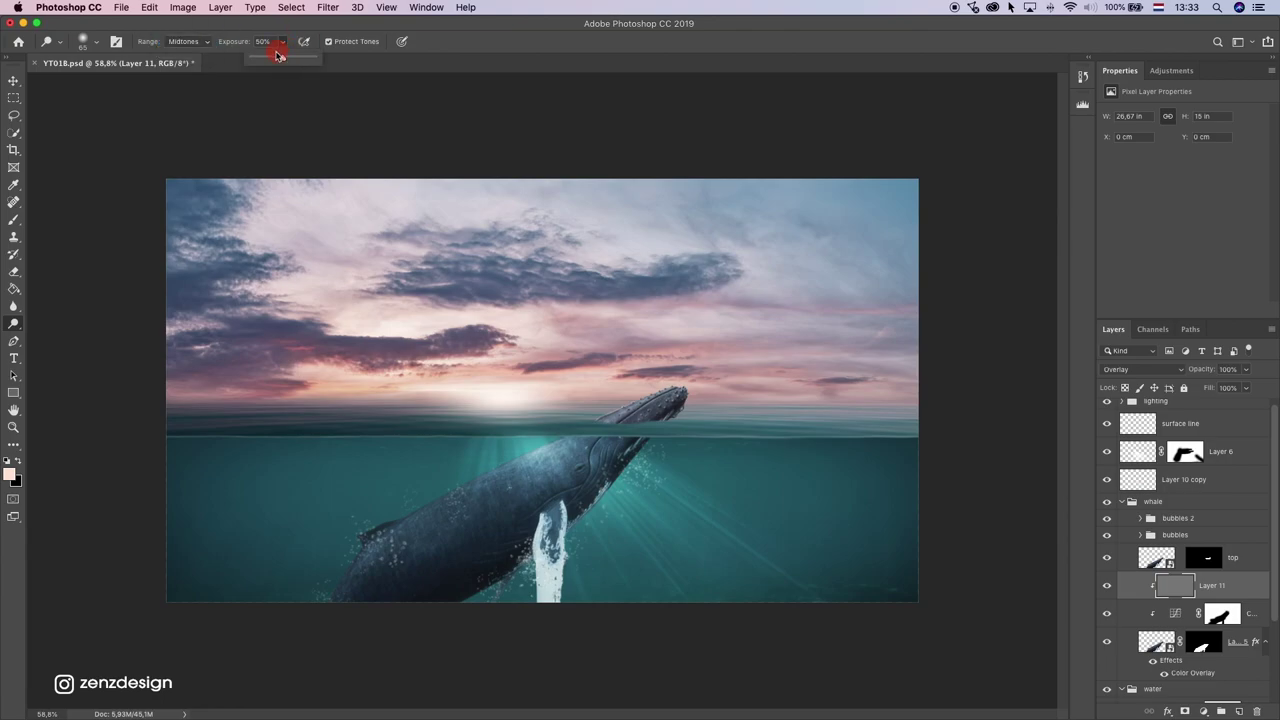
{"action": "left_click", "coordinate": [295, 31]}
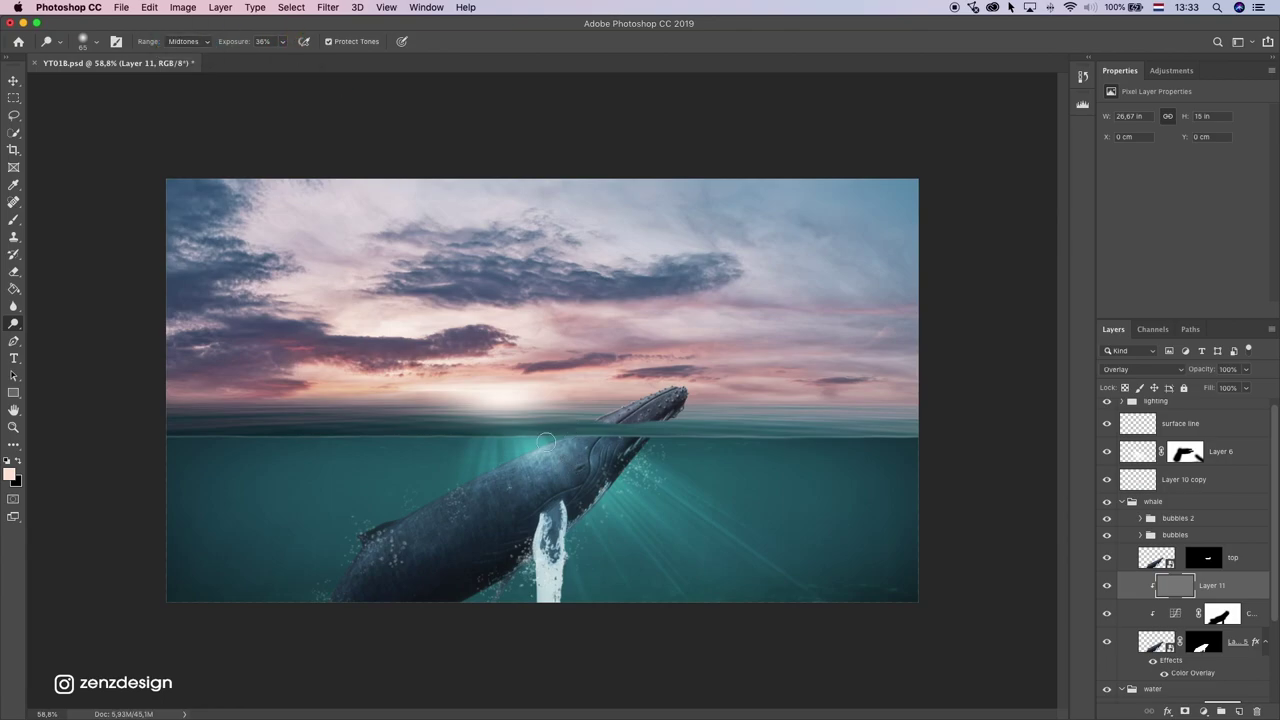
{"action": "left_click_drag", "start_coordinate": [563, 433], "coordinate": [587, 421]}
{"action": "key", "text": "super+z"}
{"action": "mouse_move", "coordinate": [541, 445]}
{"action": "left_mouse_down"}
{"action": "mouse_move", "coordinate": [429, 491]}
{"action": "mouse_move", "coordinate": [566, 439]}
{"action": "mouse_move", "coordinate": [609, 403]}
{"action": "left_mouse_up"}
{"action": "key", "text": "super+z"}
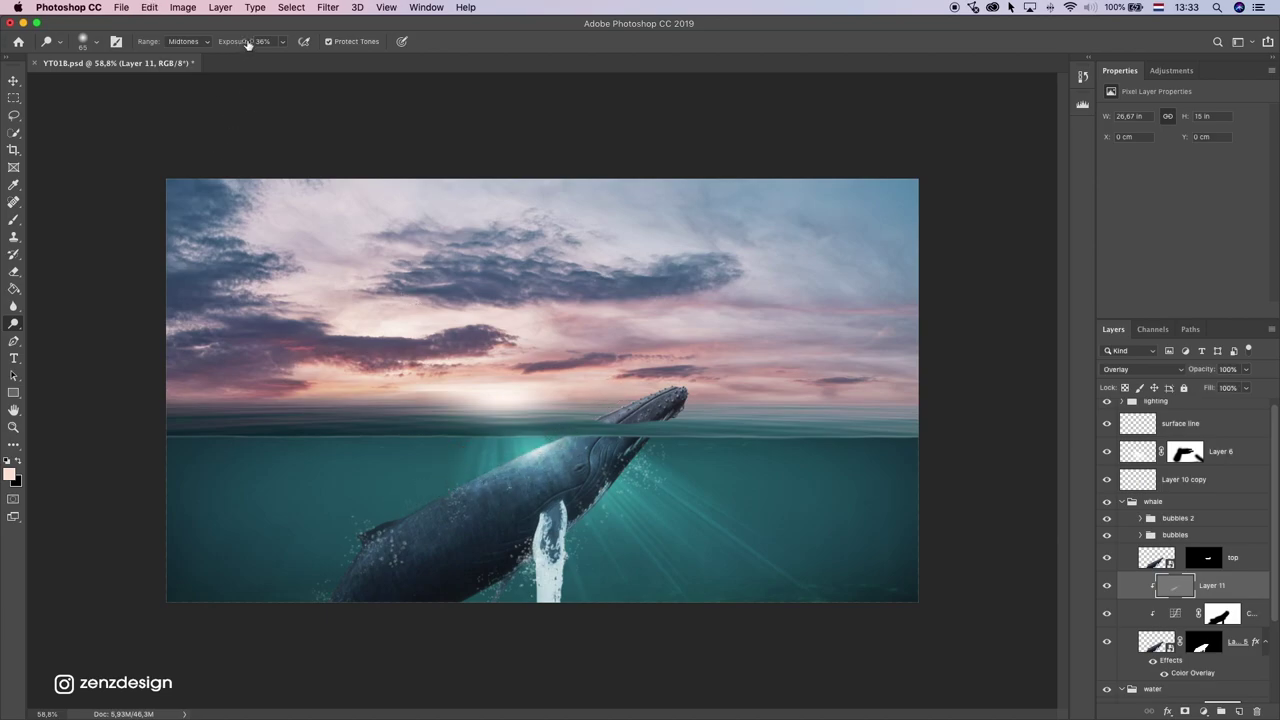
Step: Lower the dodge exposure to 19% and brighten the whale's back down toward its tail
{"action": "left_click_drag", "start_coordinate": [286, 41], "coordinate": [274, 57]}
{"action": "left_click", "coordinate": [569, 400]}
{"action": "mouse_move", "coordinate": [530, 469]}
{"action": "left_mouse_down"}
{"action": "mouse_move", "coordinate": [376, 519]}
{"action": "mouse_move", "coordinate": [410, 521]}
{"action": "mouse_move", "coordinate": [552, 446]}
{"action": "mouse_move", "coordinate": [311, 585]}
{"action": "left_mouse_up"}
{"action": "left_click_drag", "start_coordinate": [421, 516], "coordinate": [473, 482]}
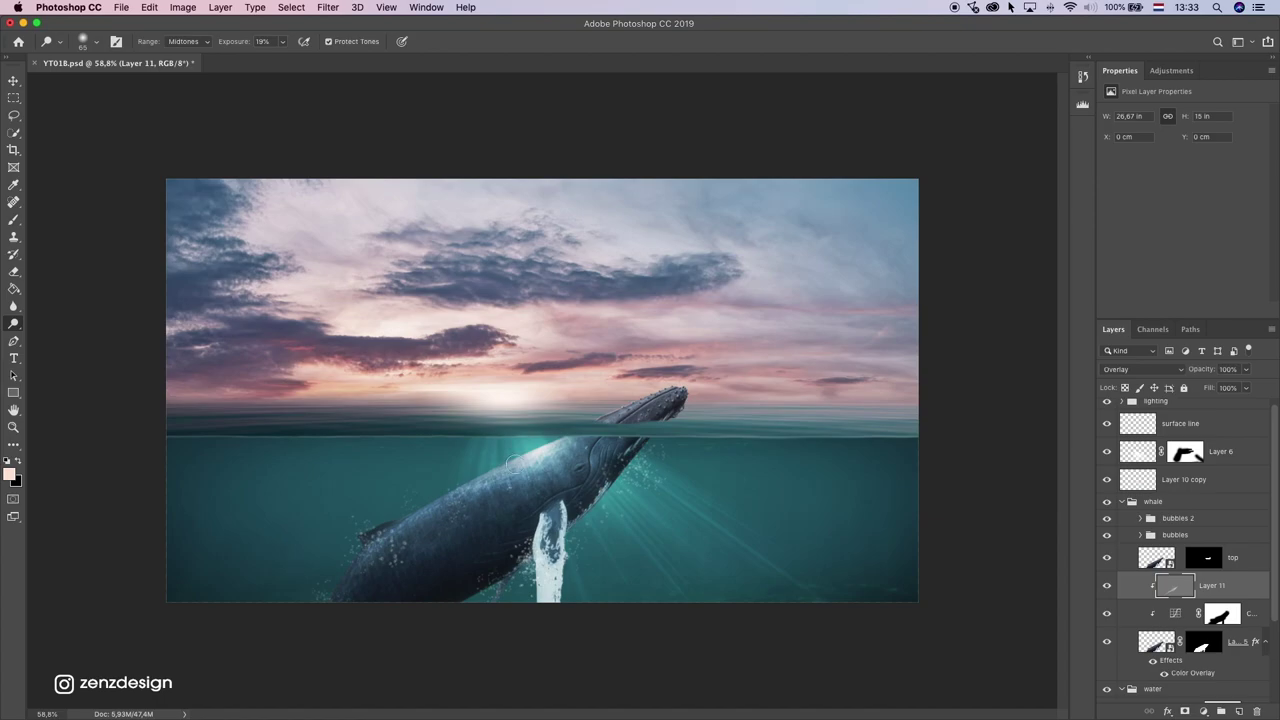
{"action": "left_click", "coordinate": [611, 411]}
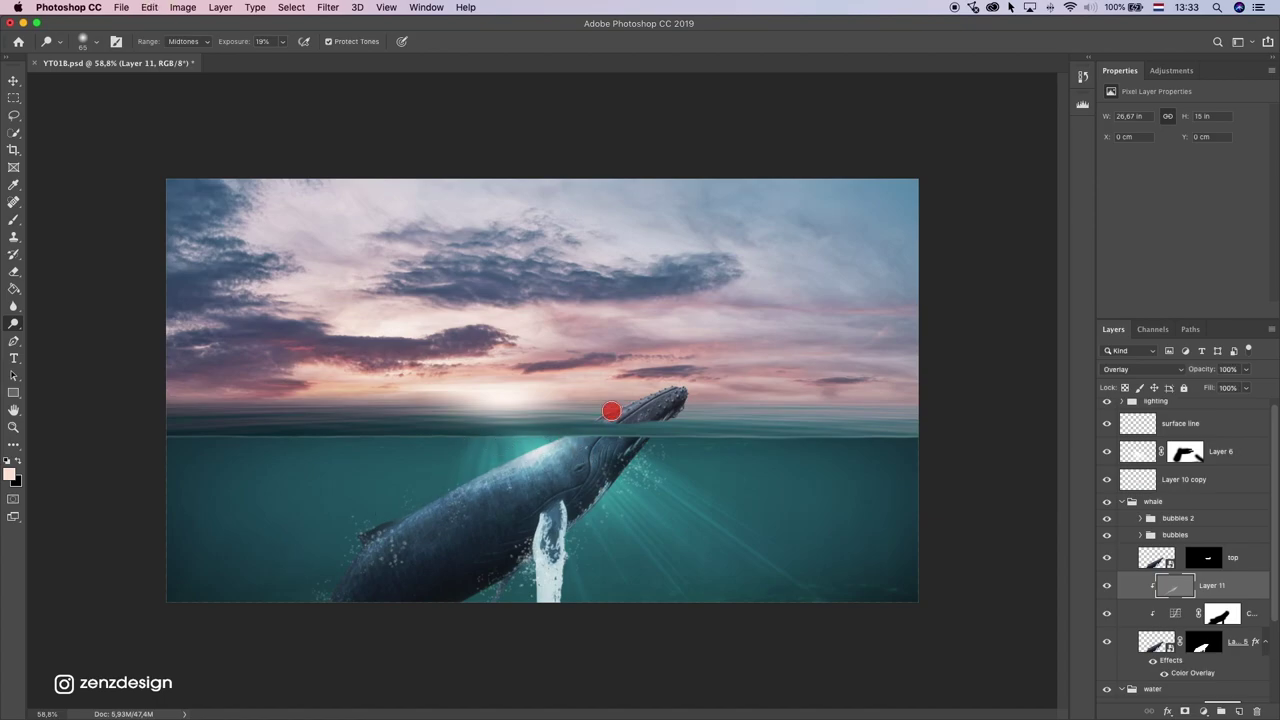
{"action": "key", "text": "super+z"}
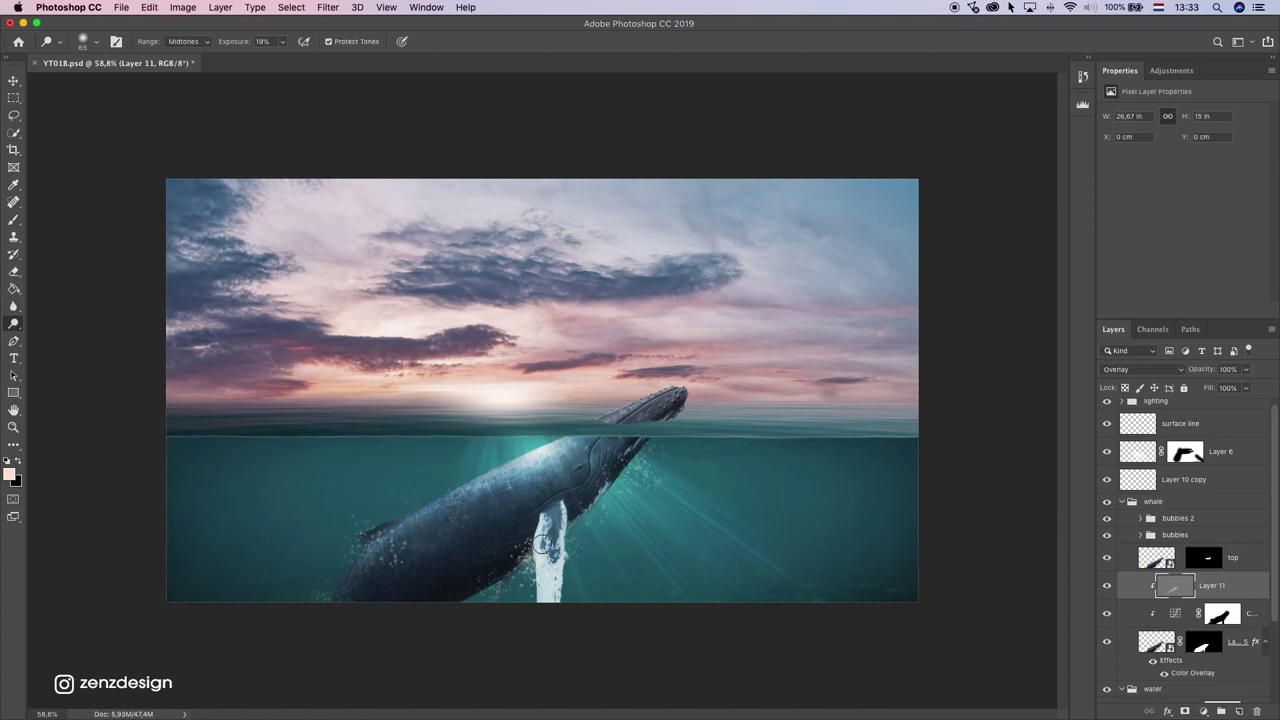
{"action": "mouse_move", "coordinate": [630, 406]}
{"action": "left_mouse_down"}
{"action": "mouse_move", "coordinate": [600, 426]}
{"action": "mouse_move", "coordinate": [648, 416]}
{"action": "left_mouse_up"}
{"action": "left_click", "coordinate": [446, 492]}
{"action": "key", "text": "super+z"}
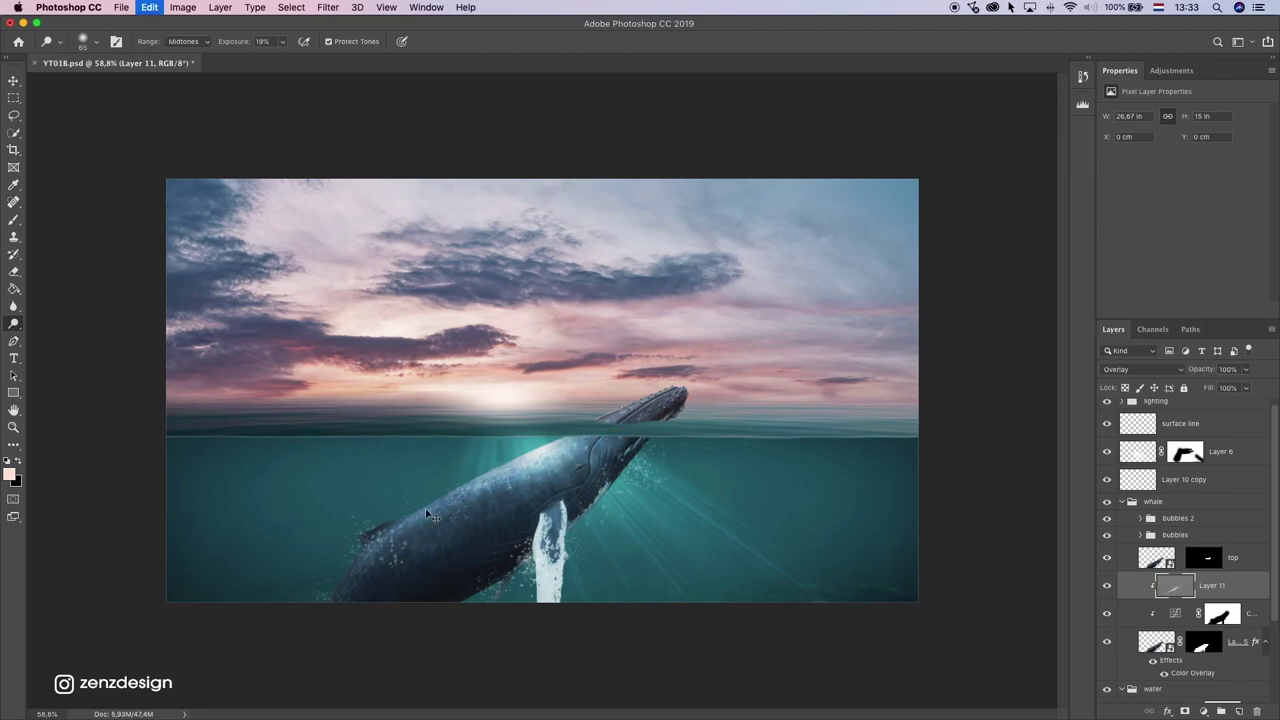
Step: Compare the dodging layer's effect and set its opacity to 76%
{"action": "left_click", "coordinate": [1108, 588]}
{"action": "left_click", "coordinate": [1108, 588]}
{"action": "mouse_move", "coordinate": [1247, 372]}
{"action": "left_mouse_down"}
{"action": "mouse_move", "coordinate": [1220, 386]}
{"action": "mouse_move", "coordinate": [1232, 388]}
{"action": "left_mouse_up"}
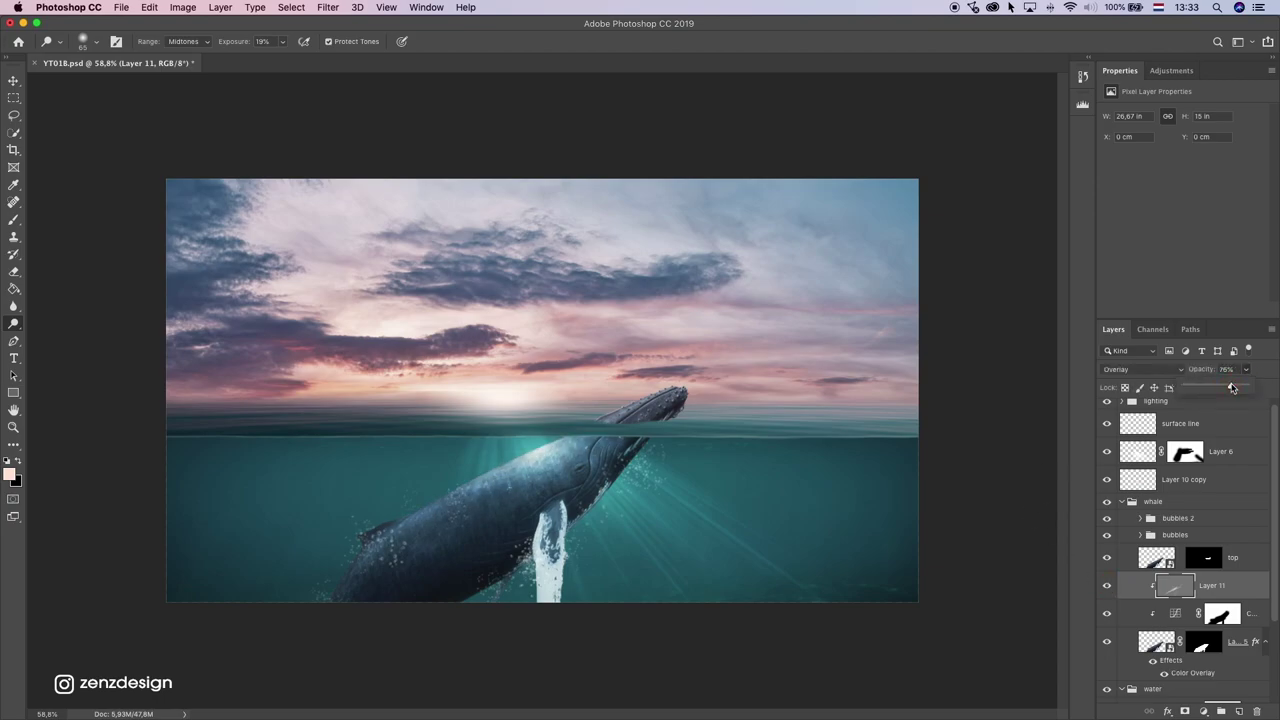
Step: Burn the whale's underside with the Highlights range at 50% exposure and compare the layer's effect
{"action": "right_click", "coordinate": [14, 323]}
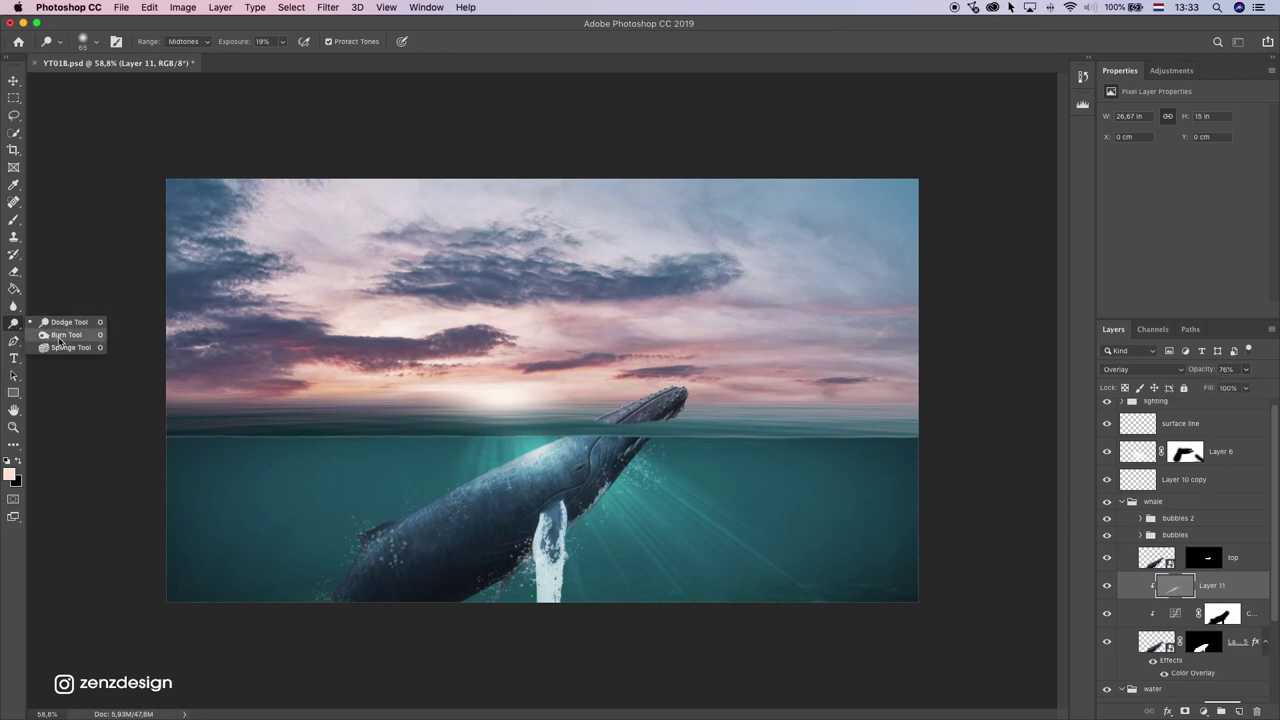
{"action": "left_click", "coordinate": [60, 337]}
{"action": "left_click", "coordinate": [202, 39]}
{"action": "left_click", "coordinate": [200, 41]}
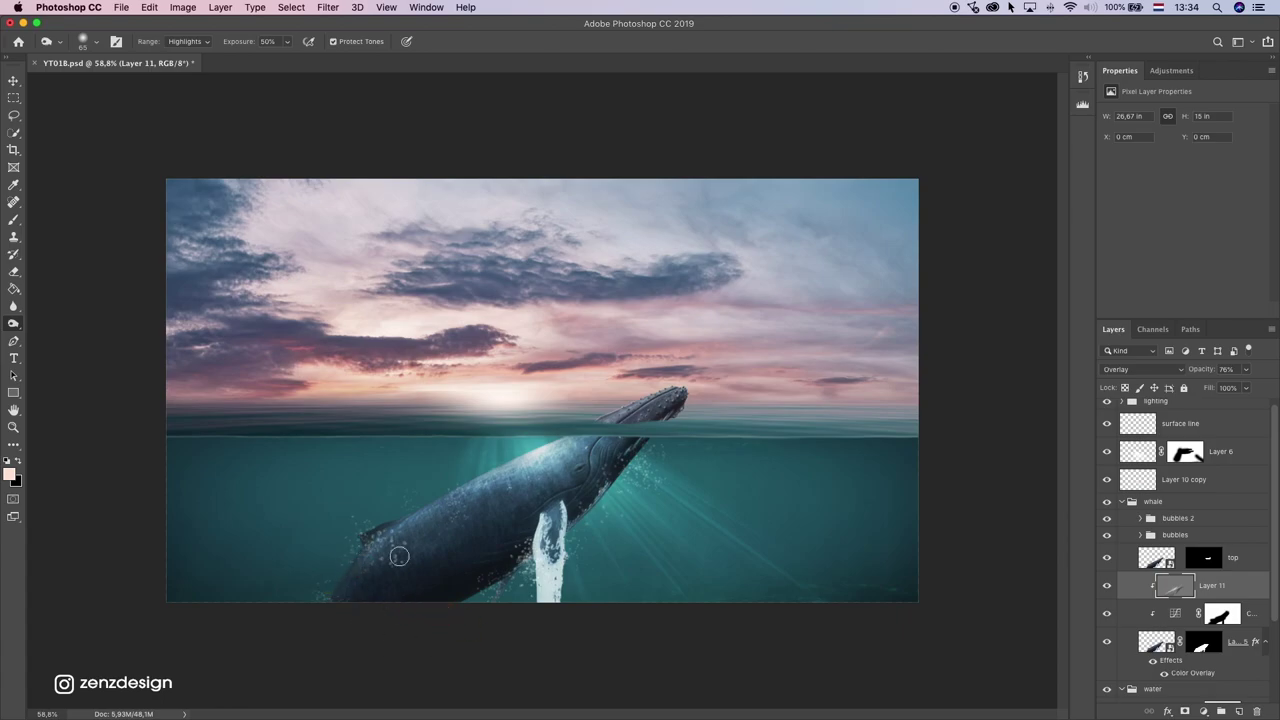
{"action": "left_click_drag", "start_coordinate": [559, 551], "coordinate": [531, 557]}
{"action": "left_click", "coordinate": [1109, 587]}
{"action": "left_click", "coordinate": [1109, 587]}
Step: Burn the whale's belly from the fin downward, using Midtones at 18% exposure
{"action": "left_click", "coordinate": [170, 44]}
{"action": "left_click", "coordinate": [182, 30]}
{"action": "left_click", "coordinate": [286, 46]}
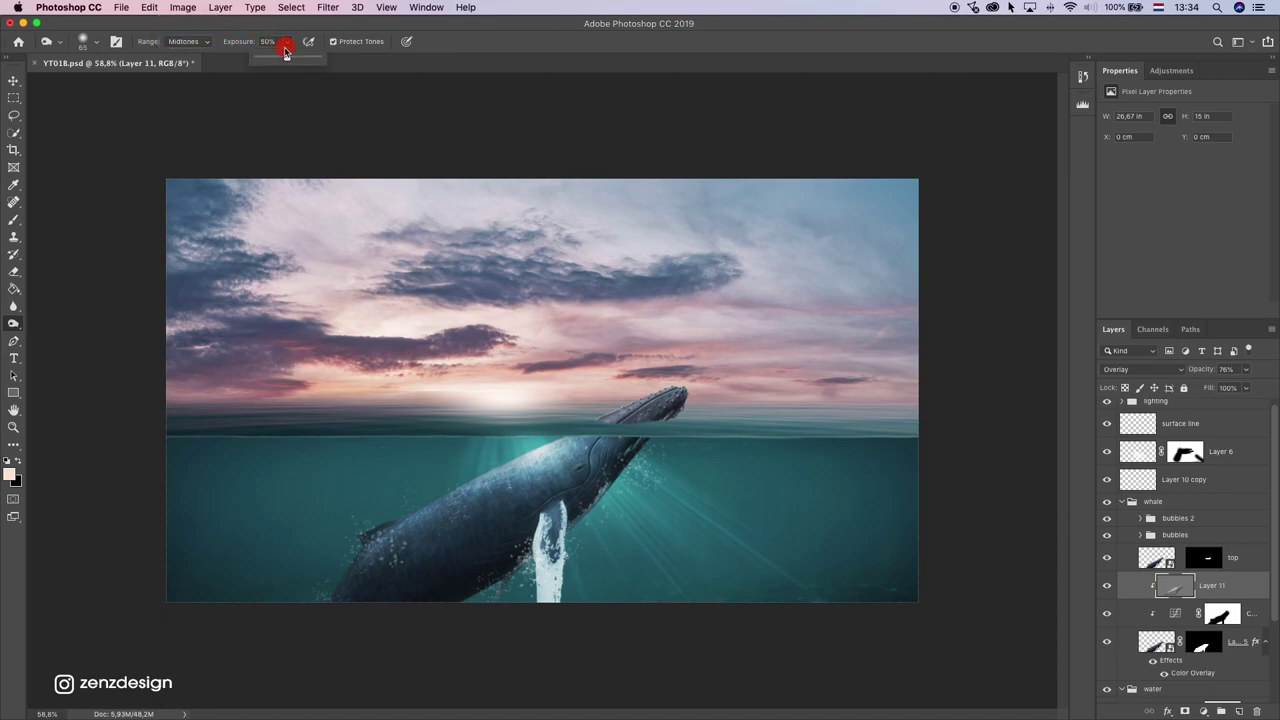
{"action": "left_click_drag", "start_coordinate": [268, 61], "coordinate": [265, 61]}
{"action": "left_click", "coordinate": [534, 527]}
{"action": "mouse_move", "coordinate": [534, 527]}
{"action": "left_mouse_down"}
{"action": "mouse_move", "coordinate": [510, 629]}
{"action": "mouse_move", "coordinate": [535, 516]}
{"action": "mouse_move", "coordinate": [440, 626]}
{"action": "left_mouse_up"}
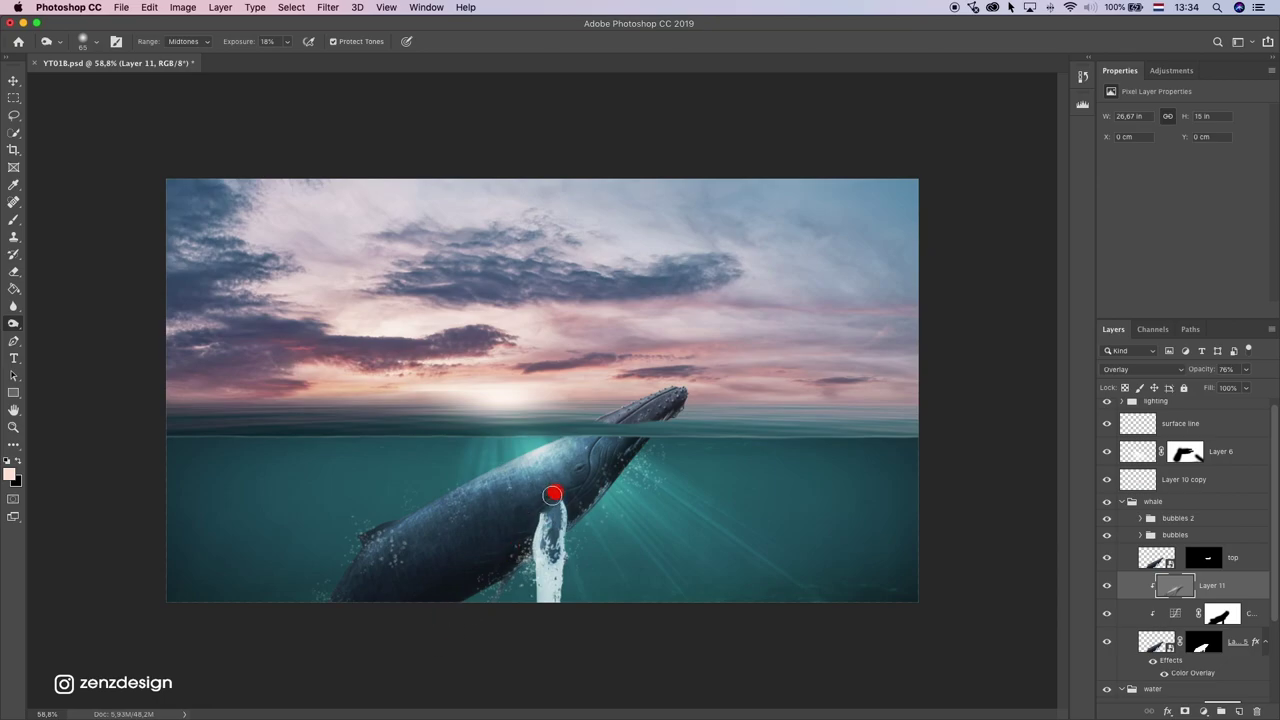
Step: Burn the whale's lower body using Shadows at 12% exposure with a 125 px brush, and compare the layer's effect
{"action": "left_click", "coordinate": [201, 52]}
{"action": "left_click_drag", "start_coordinate": [282, 61], "coordinate": [285, 60]}
{"action": "left_click", "coordinate": [305, 28]}
{"action": "key", "text": "bracketright"}
{"action": "key", "text": "bracketright"}
{"action": "key", "text": "bracketright"}
{"action": "key", "text": "bracketright"}
{"action": "key", "text": "bracketright"}
{"action": "left_click_drag", "start_coordinate": [648, 460], "coordinate": [644, 463]}
{"action": "left_click_drag", "start_coordinate": [522, 547], "coordinate": [382, 590]}
{"action": "mouse_move", "coordinate": [469, 551]}
{"action": "left_mouse_down"}
{"action": "mouse_move", "coordinate": [600, 463]}
{"action": "mouse_move", "coordinate": [283, 651]}
{"action": "left_mouse_up"}
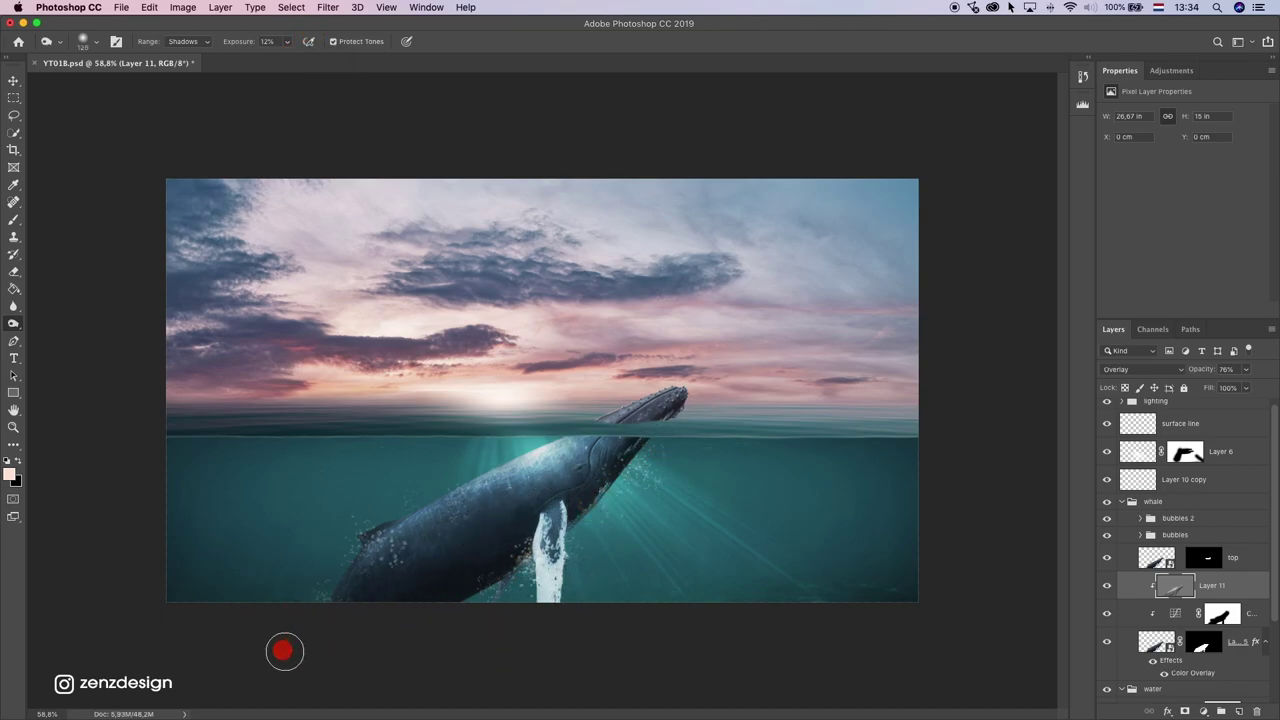
{"action": "left_click", "coordinate": [1108, 587]}
{"action": "left_click", "coordinate": [1107, 586]}
{"action": "scroll", "coordinate": [730, 495], "scroll_direction": "down", "scroll_amount": 2}
{"action": "scroll", "coordinate": [560, 418], "scroll_direction": "up", "scroll_amount": 1}
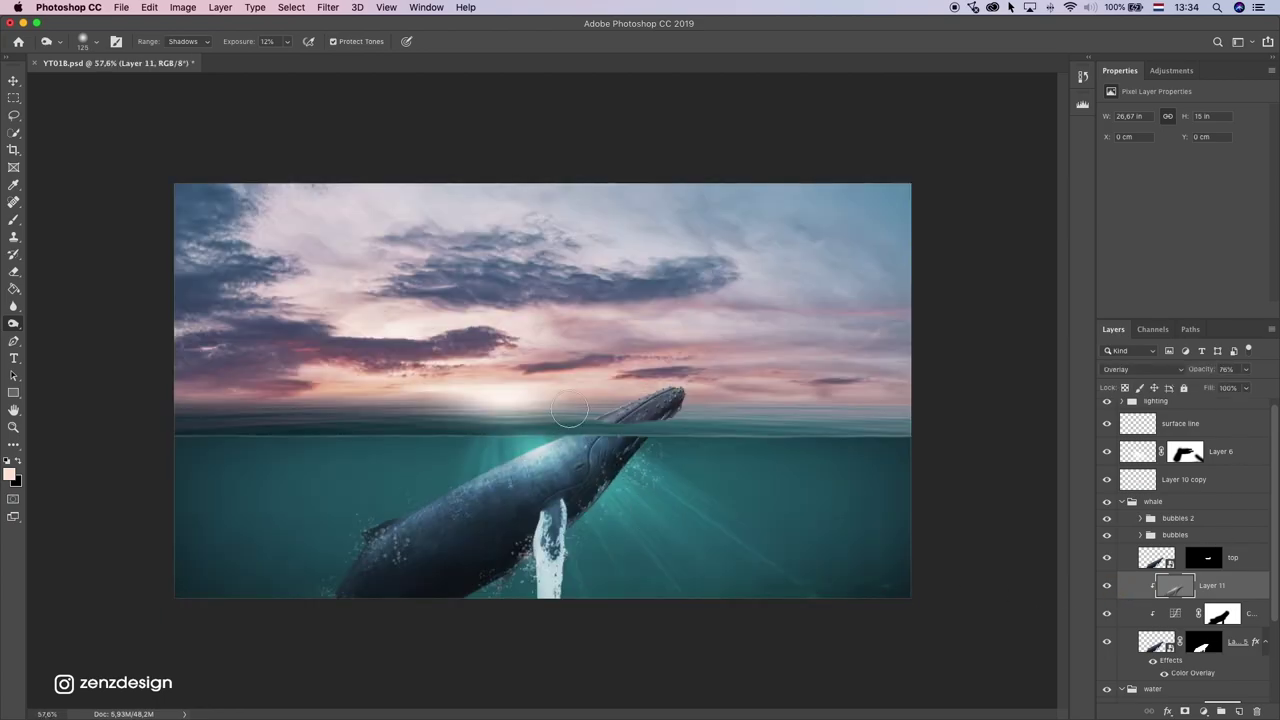
Step: Try to move the underwater background on Layer 4 upward with Free Transform
{"action": "left_click", "coordinate": [13, 81]}
{"action": "left_click", "coordinate": [800, 508], "text": "super"}
{"action": "left_click", "coordinate": [1106, 697]}
{"action": "left_click", "coordinate": [1106, 694]}
{"action": "left_click_drag", "start_coordinate": [815, 440], "coordinate": [814, 451]}
{"action": "key", "text": "super+t"}
{"action": "left_click_drag", "start_coordinate": [567, 497], "coordinate": [571, 449]}
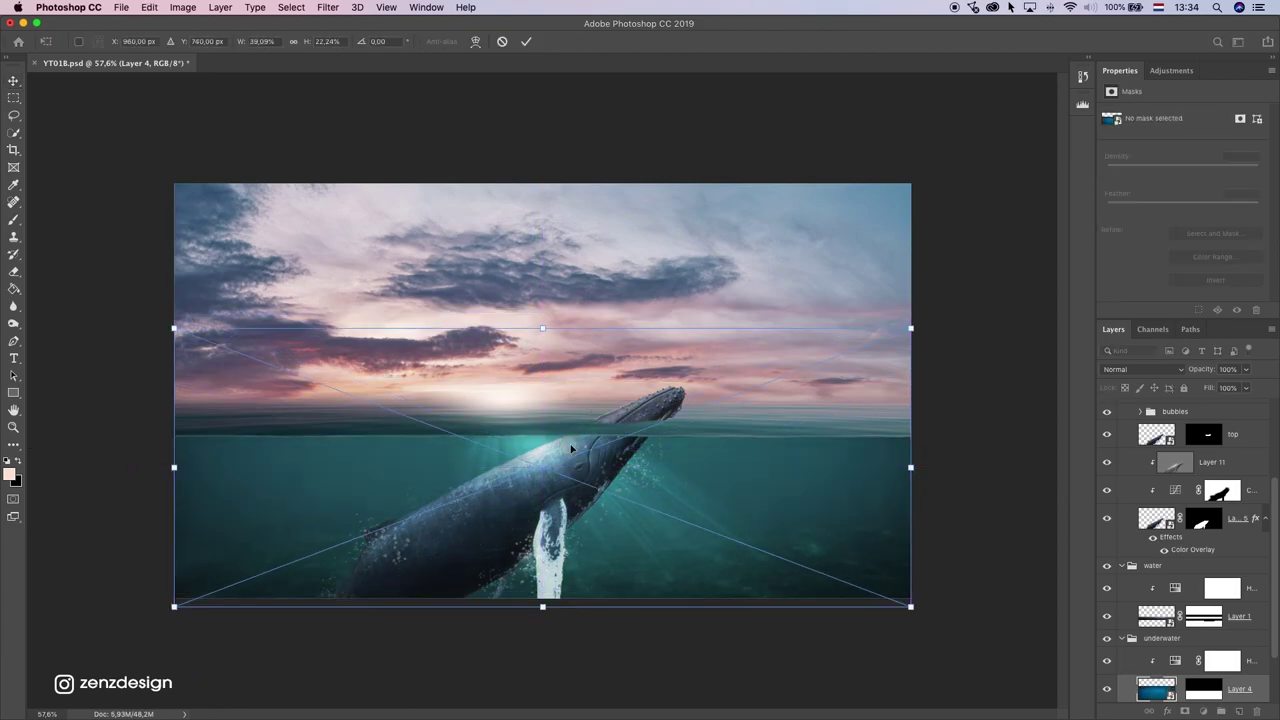
{"action": "key", "text": "Return"}
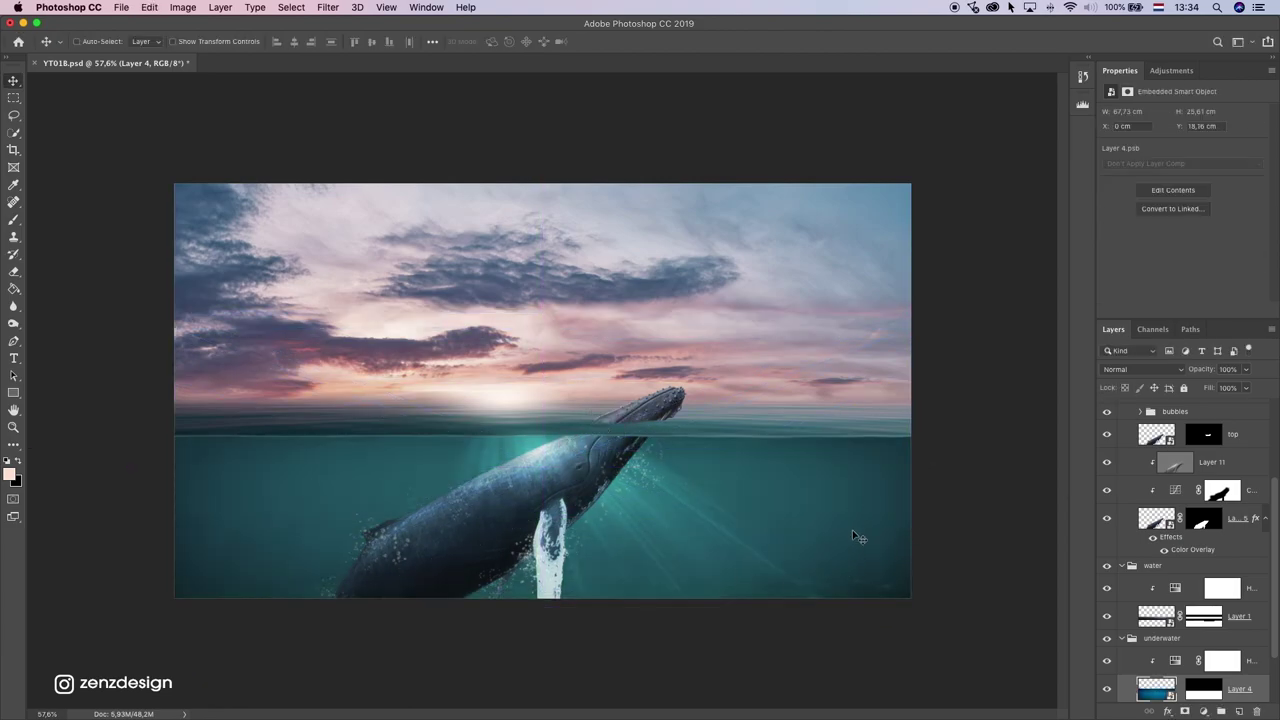
Step: Add a Gradient Overlay to underwater background Layer 4 using the Foreground to Transparent preset
{"action": "left_click", "coordinate": [1106, 690]}
{"action": "left_click", "coordinate": [1106, 690]}
{"action": "scroll", "coordinate": [1105, 693], "scroll_direction": "down", "scroll_amount": 3}
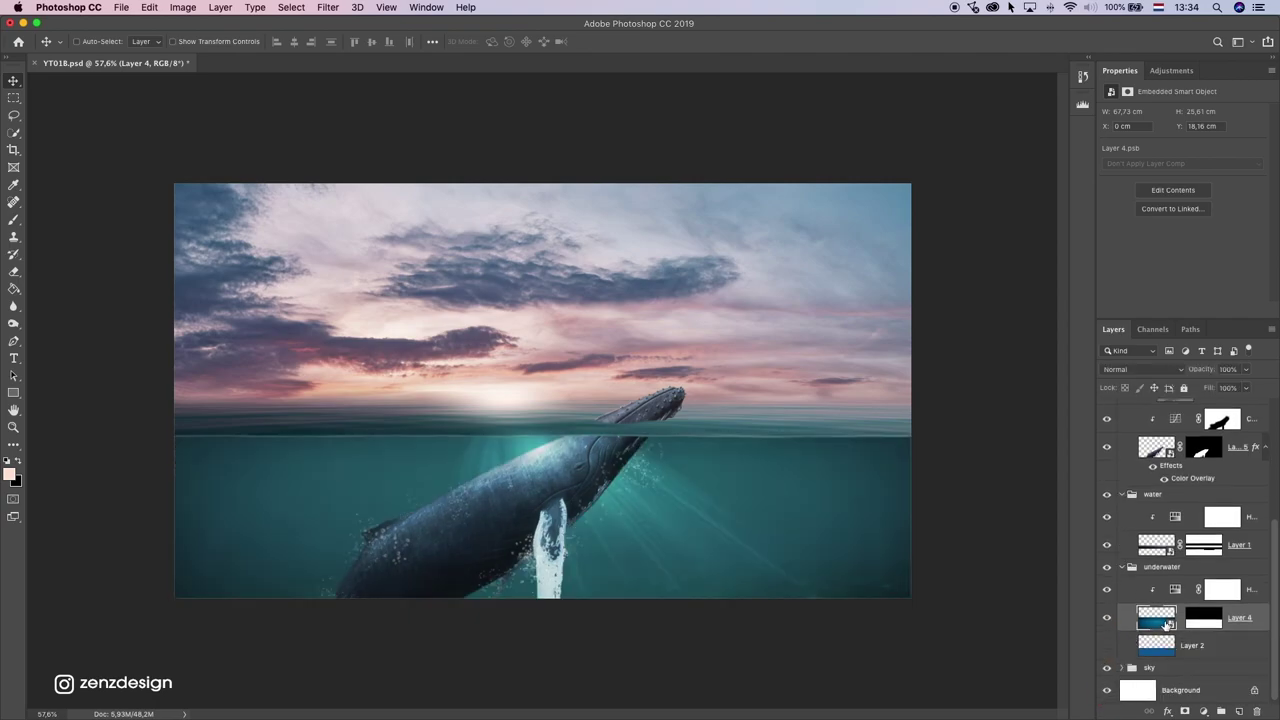
{"action": "left_click", "coordinate": [1108, 628]}
{"action": "double_click", "coordinate": [1261, 614]}
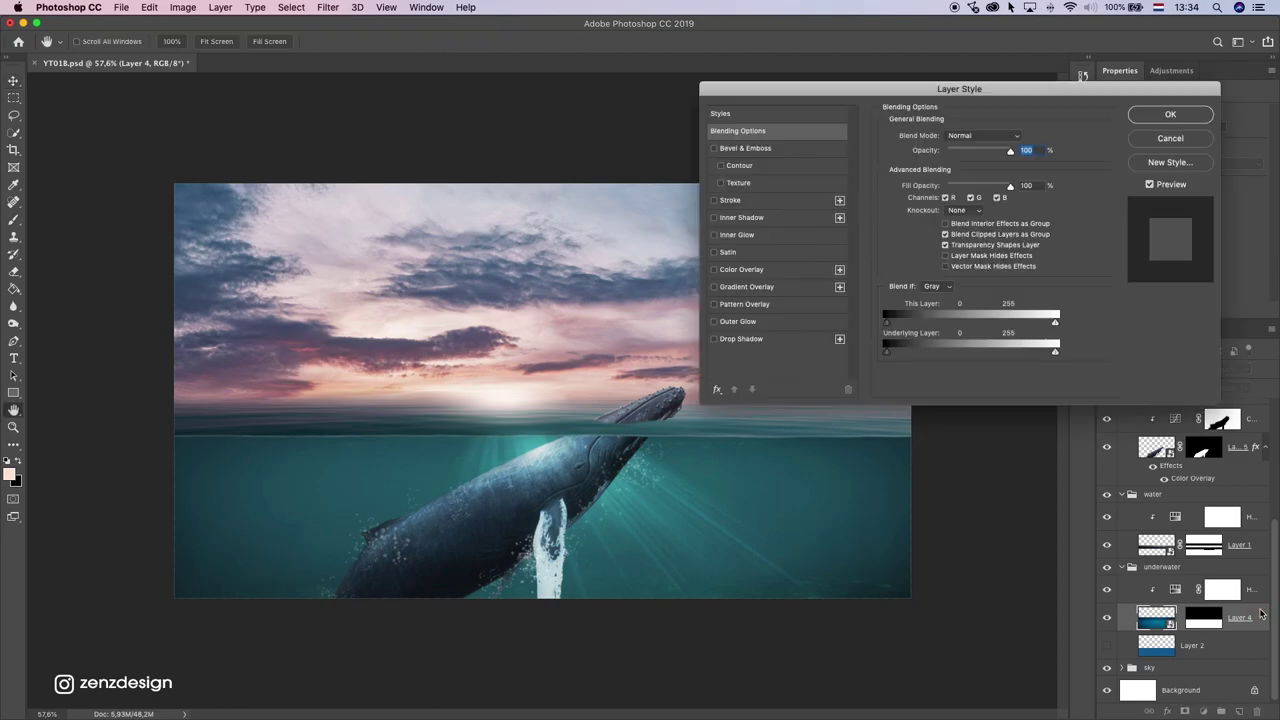
{"action": "left_click", "coordinate": [748, 287]}
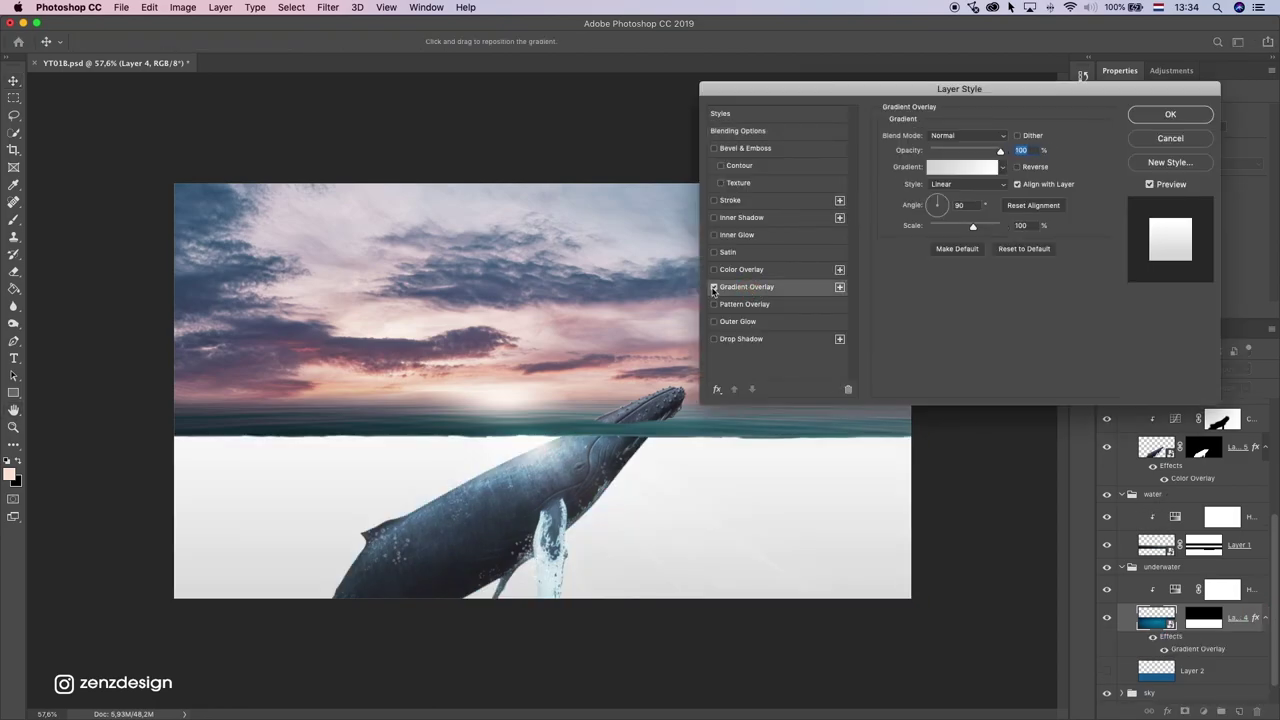
{"action": "left_click", "coordinate": [714, 287]}
{"action": "left_click", "coordinate": [714, 304]}
{"action": "left_click", "coordinate": [993, 167]}
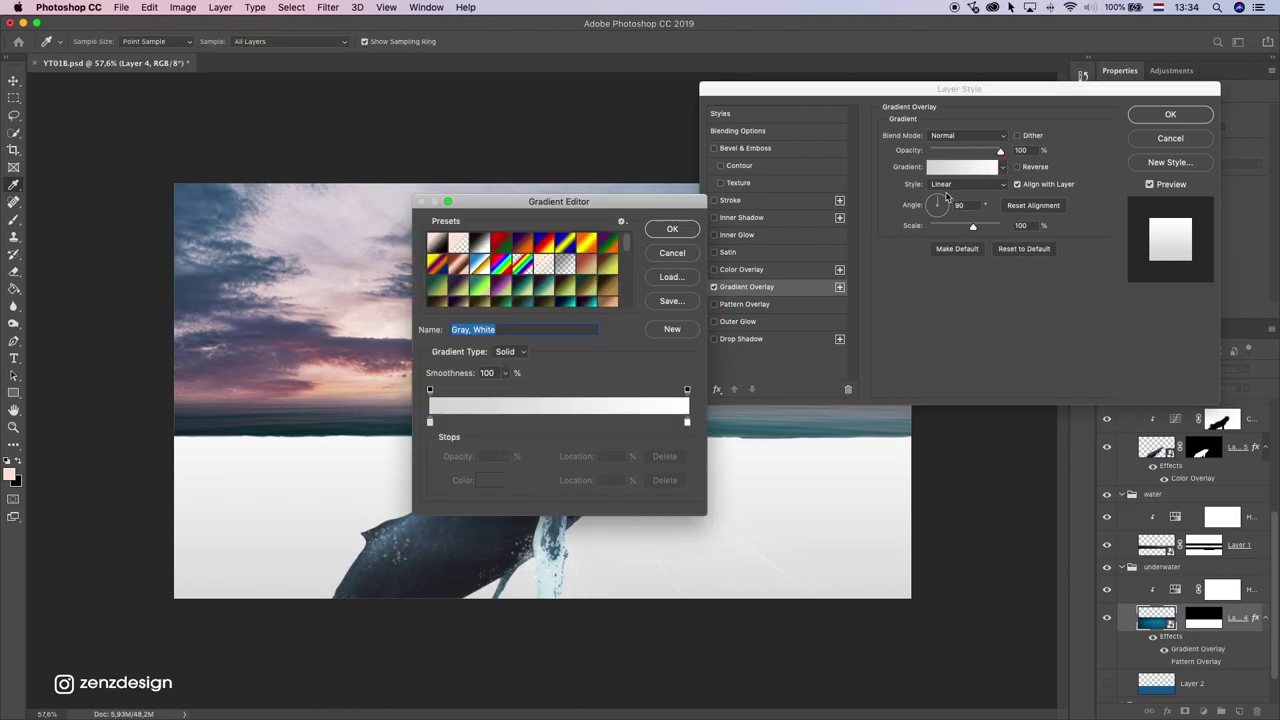
{"action": "left_click", "coordinate": [462, 242]}
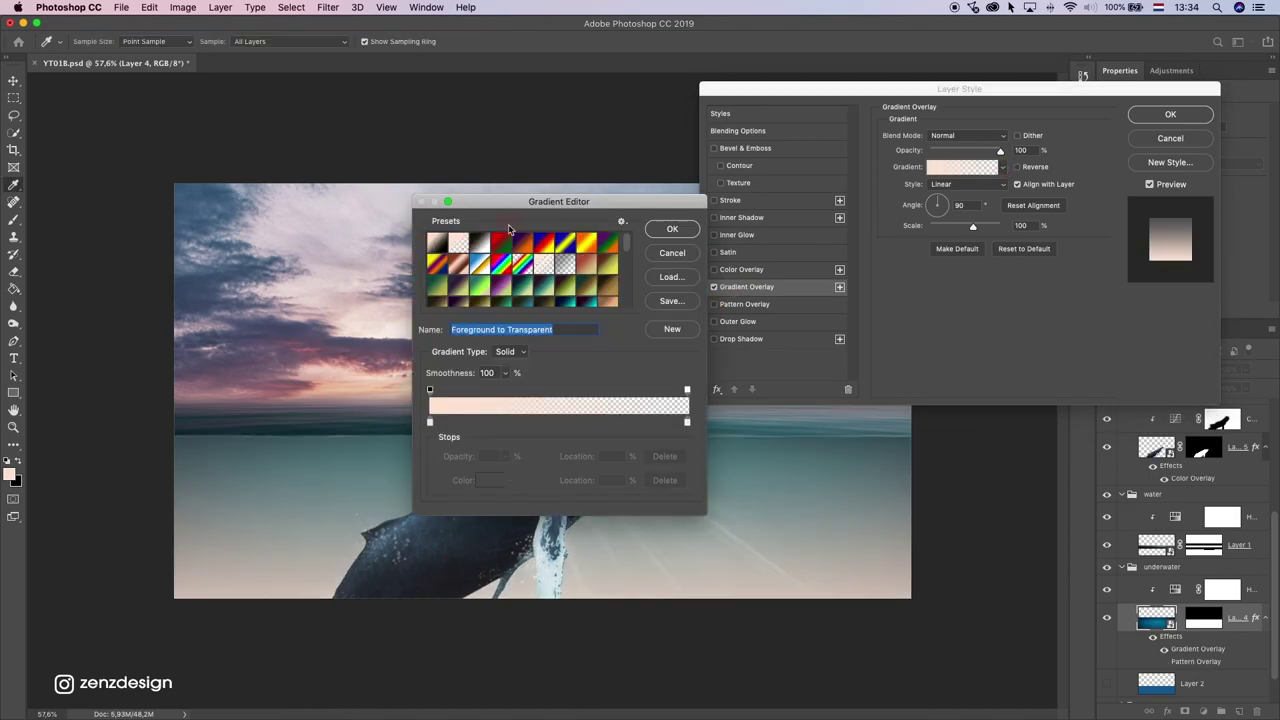
{"action": "left_click", "coordinate": [672, 229]}
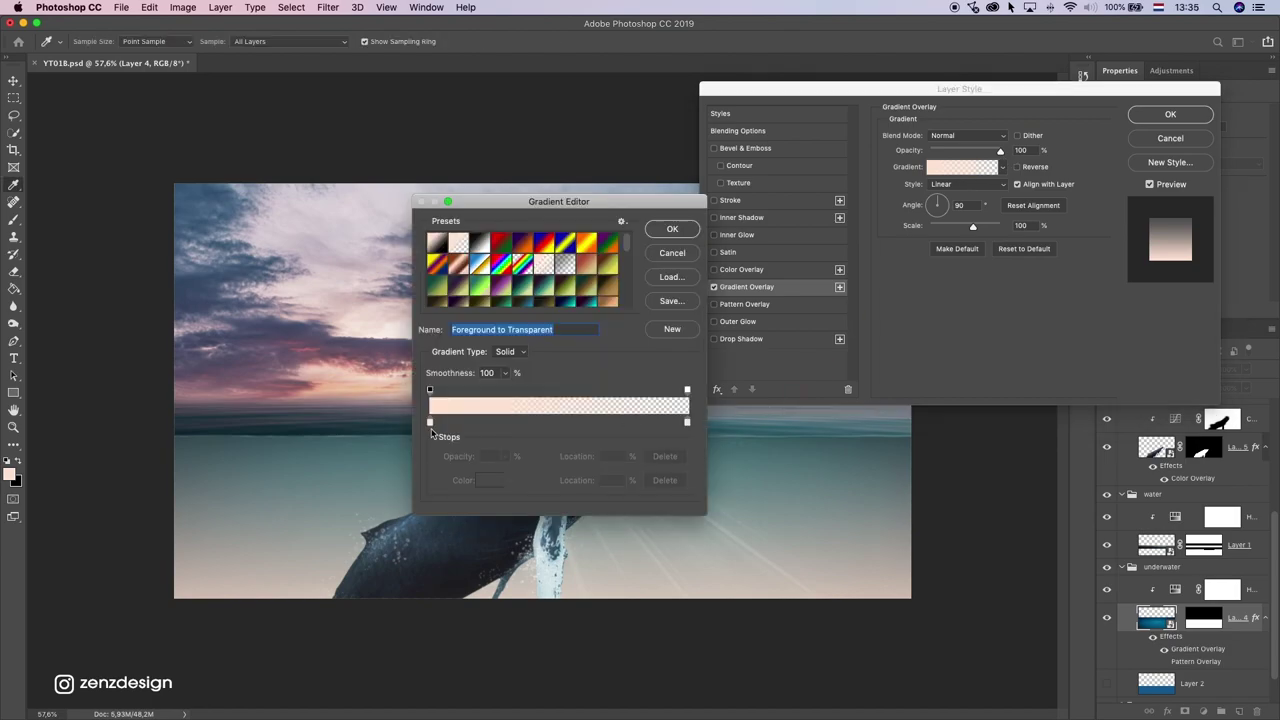
Step: Set the gradient's starting colour stop to black, 000000
{"action": "left_click", "coordinate": [430, 422]}
{"action": "left_click", "coordinate": [492, 480]}
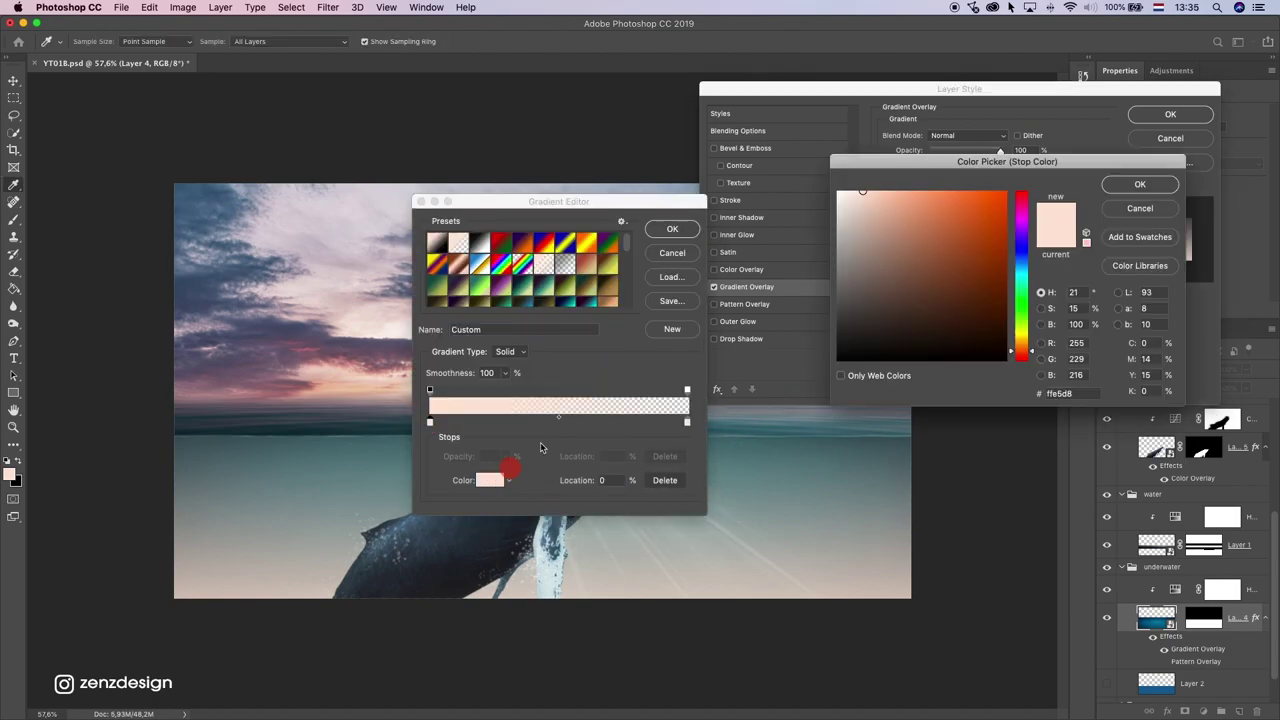
{"action": "left_click_drag", "start_coordinate": [975, 253], "coordinate": [757, 387]}
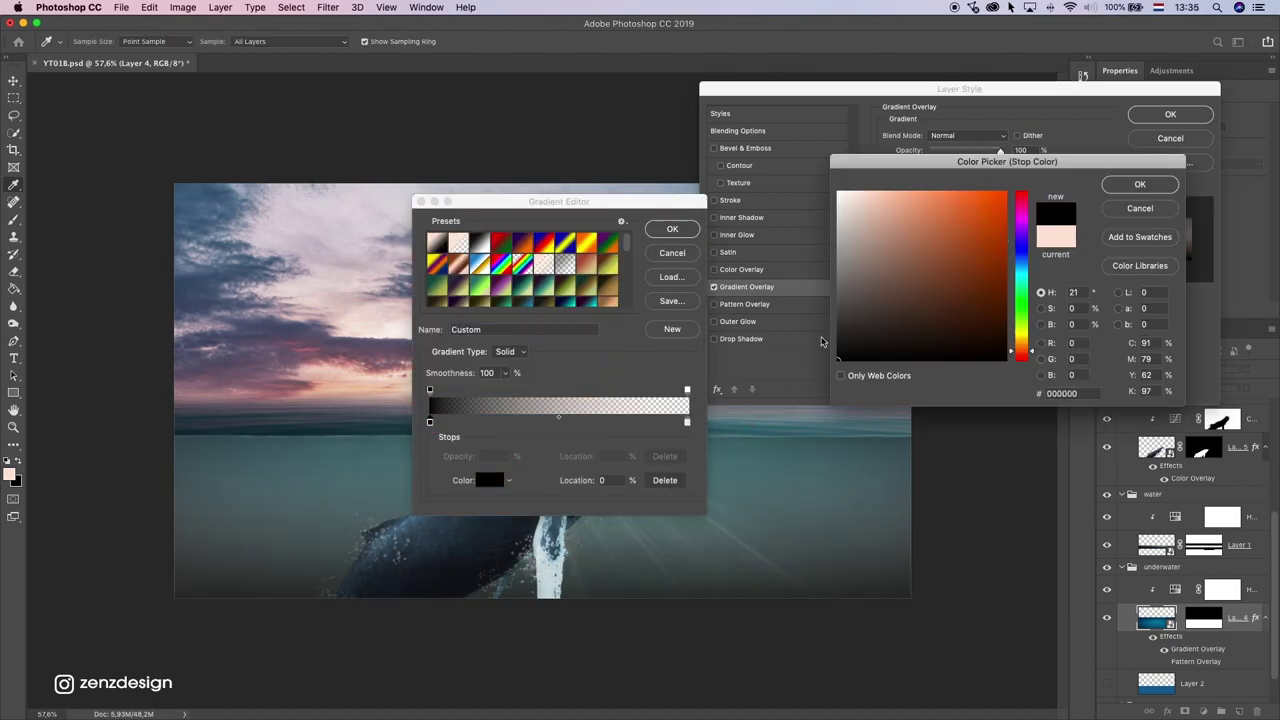
{"action": "left_click", "coordinate": [1140, 184]}
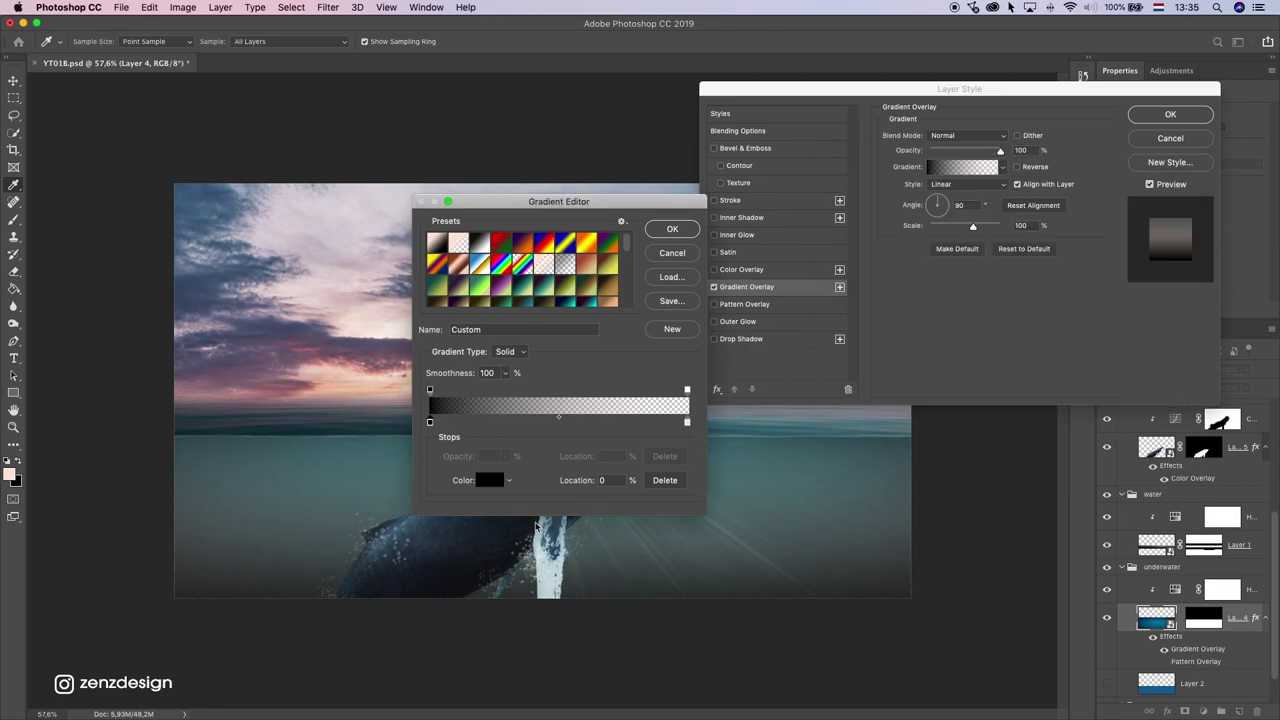
Step: Replace the gradient's end colour stop with black at location 100%, and blend the overlay in Soft Light at 93% opacity
{"action": "left_click", "coordinate": [485, 424]}
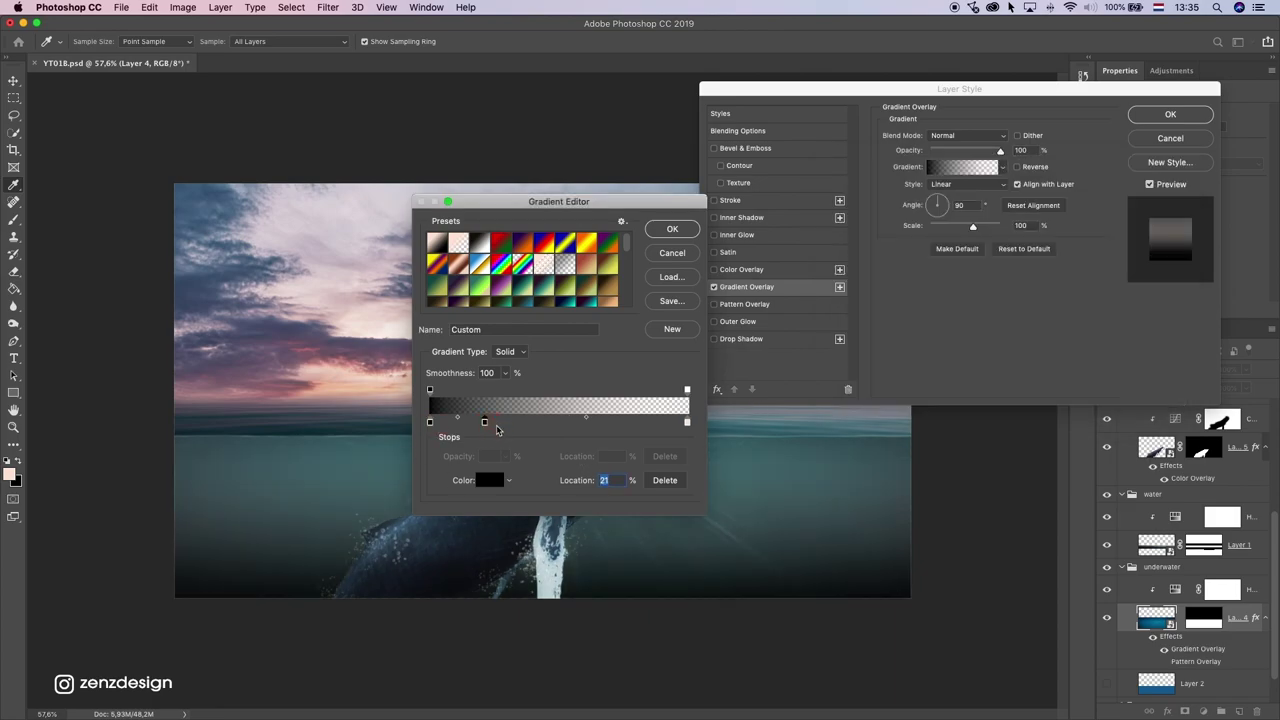
{"action": "left_click", "coordinate": [686, 425]}
{"action": "left_click_drag", "start_coordinate": [686, 425], "coordinate": [645, 545]}
{"action": "left_click_drag", "start_coordinate": [485, 422], "coordinate": [702, 423]}
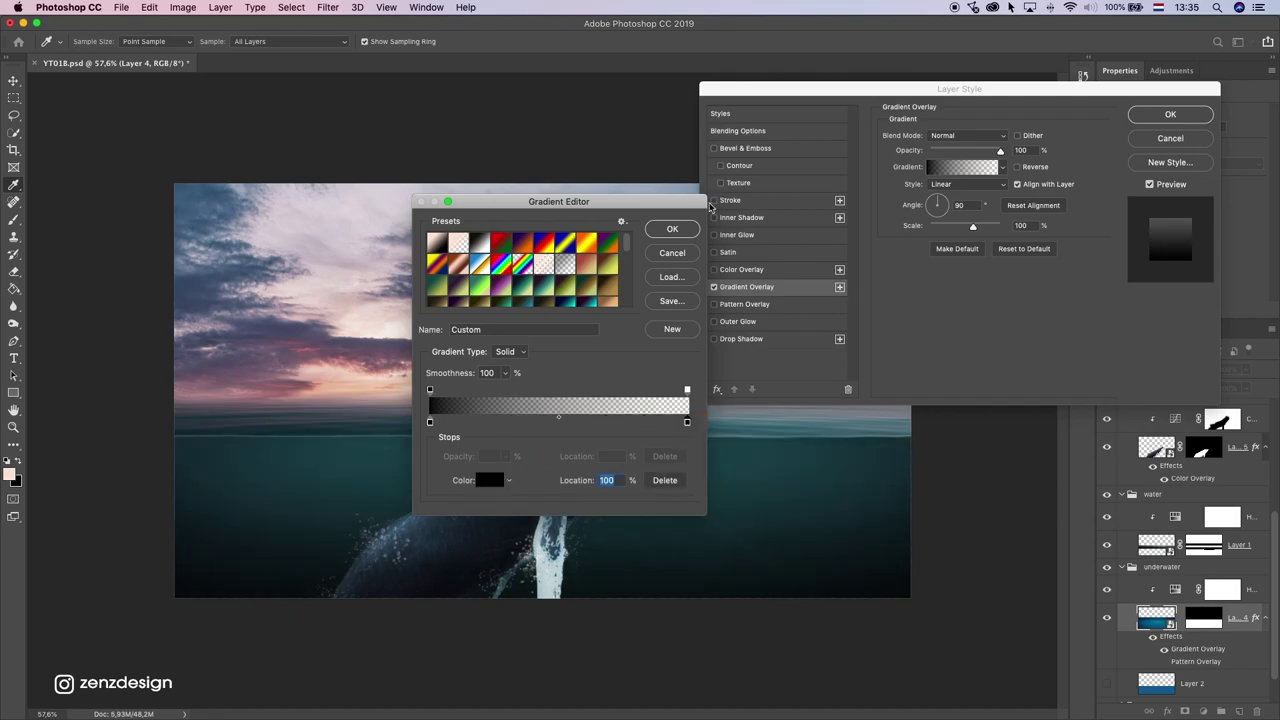
{"action": "left_click", "coordinate": [672, 229]}
{"action": "mouse_move", "coordinate": [1000, 150]}
{"action": "left_mouse_down"}
{"action": "mouse_move", "coordinate": [934, 152]}
{"action": "mouse_move", "coordinate": [997, 150]}
{"action": "left_mouse_up"}
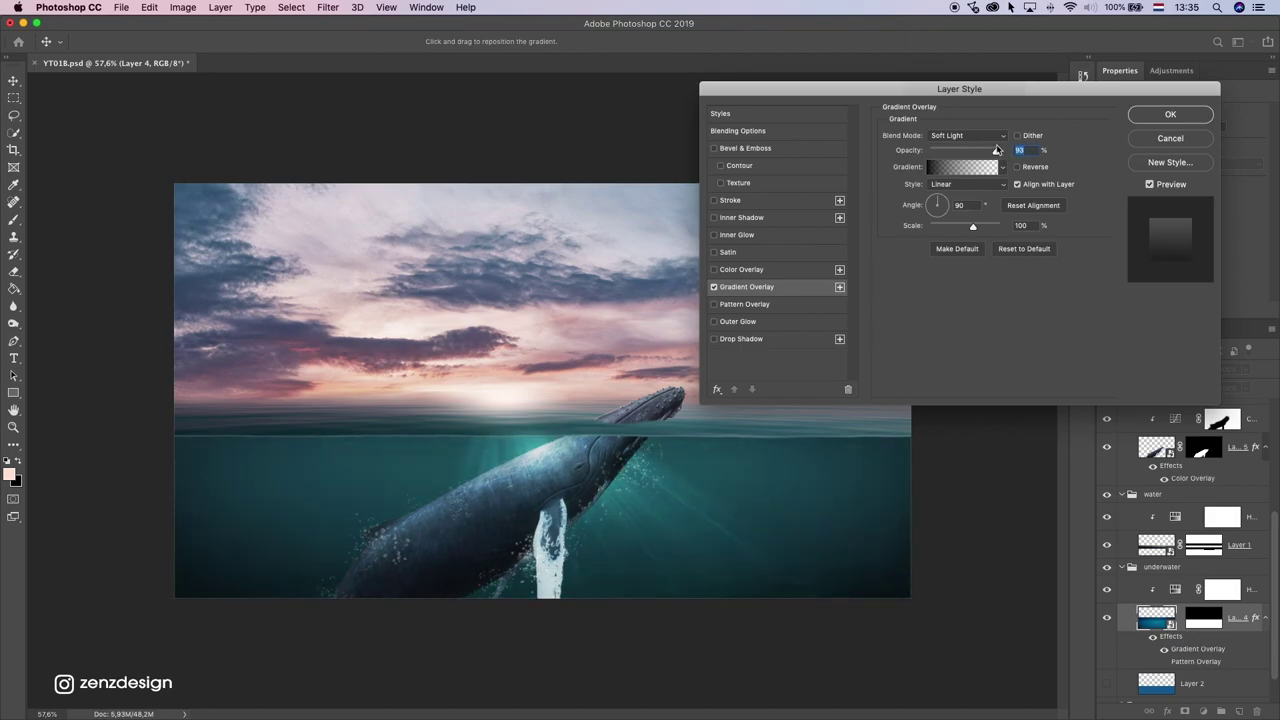
{"action": "left_click", "coordinate": [952, 167]}
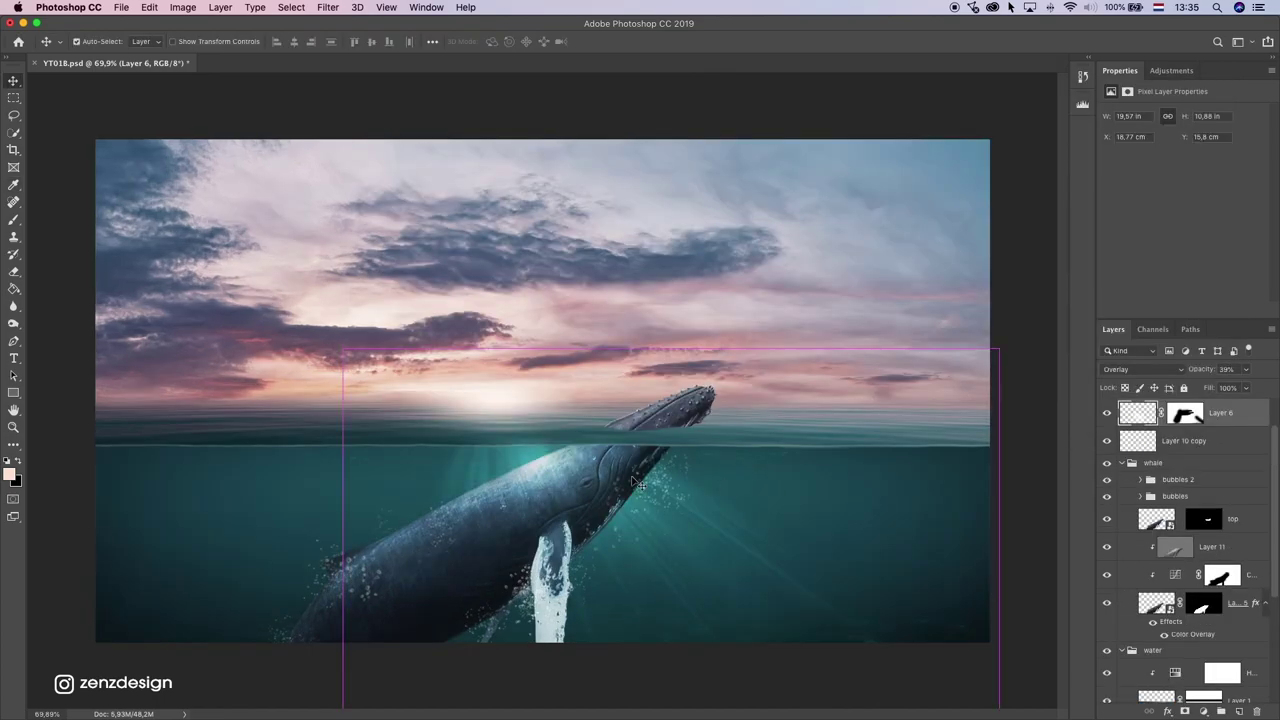
Step: Compare the masked whale layer, Layer 5, on and off, and set its opacity to 89%
{"action": "scroll", "coordinate": [1145, 585], "scroll_direction": "down", "scroll_amount": 4}
{"action": "scroll", "coordinate": [1145, 585], "scroll_direction": "up", "scroll_amount": 4}
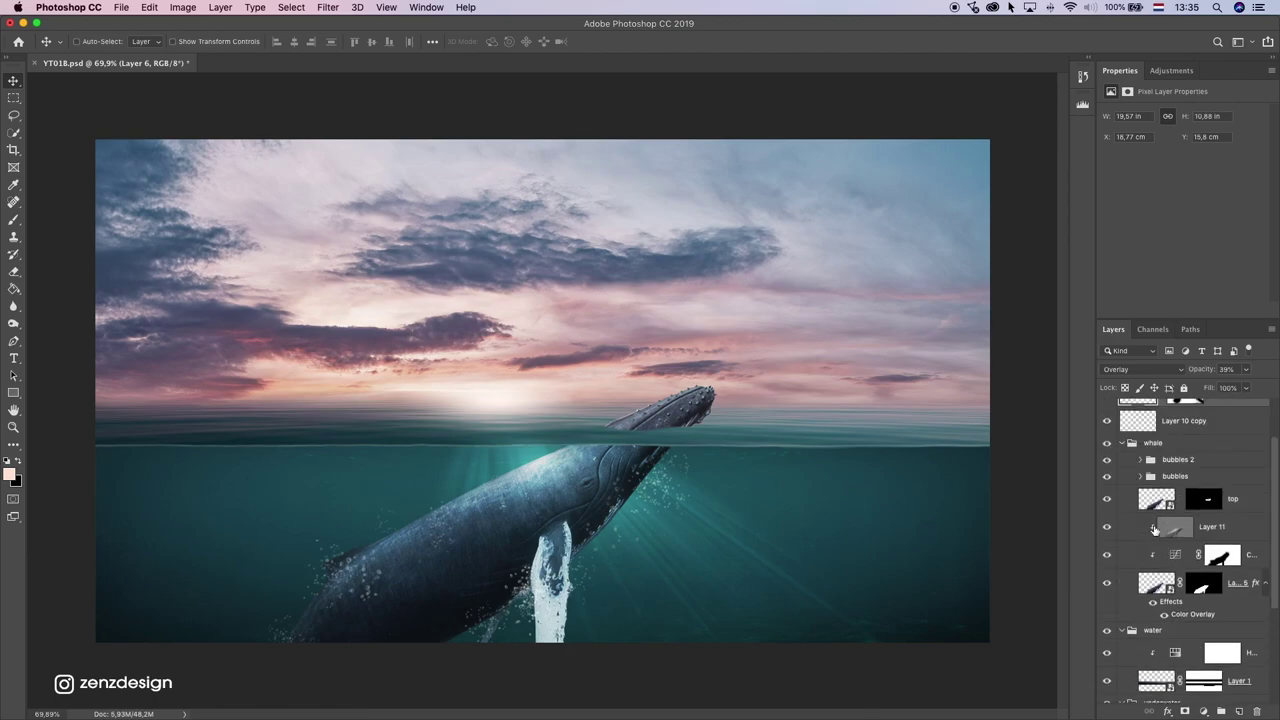
{"action": "left_click", "coordinate": [1106, 582]}
{"action": "left_click", "coordinate": [1106, 582]}
{"action": "left_click", "coordinate": [1222, 556]}
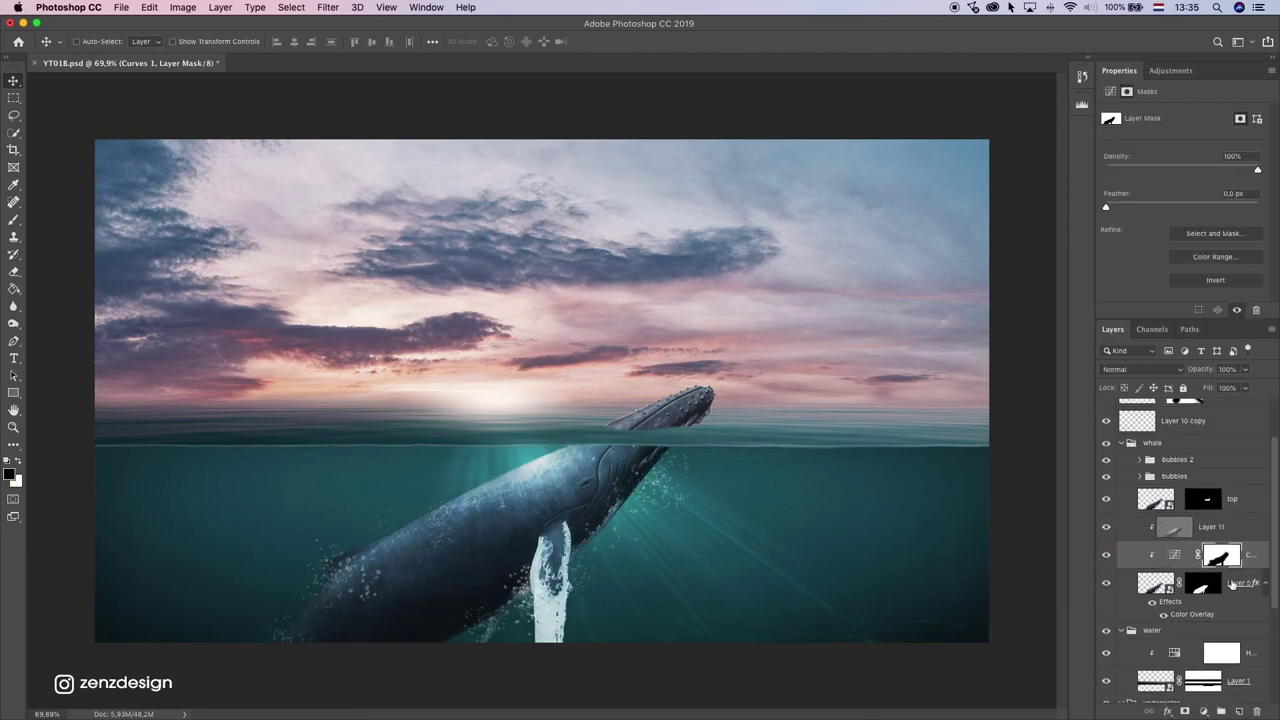
{"action": "left_click", "coordinate": [1240, 593]}
{"action": "left_click_drag", "start_coordinate": [1245, 369], "coordinate": [1230, 385]}
{"action": "key", "text": "super+z"}
{"action": "key", "text": "super+z"}
{"action": "key", "text": "super+shift+z"}
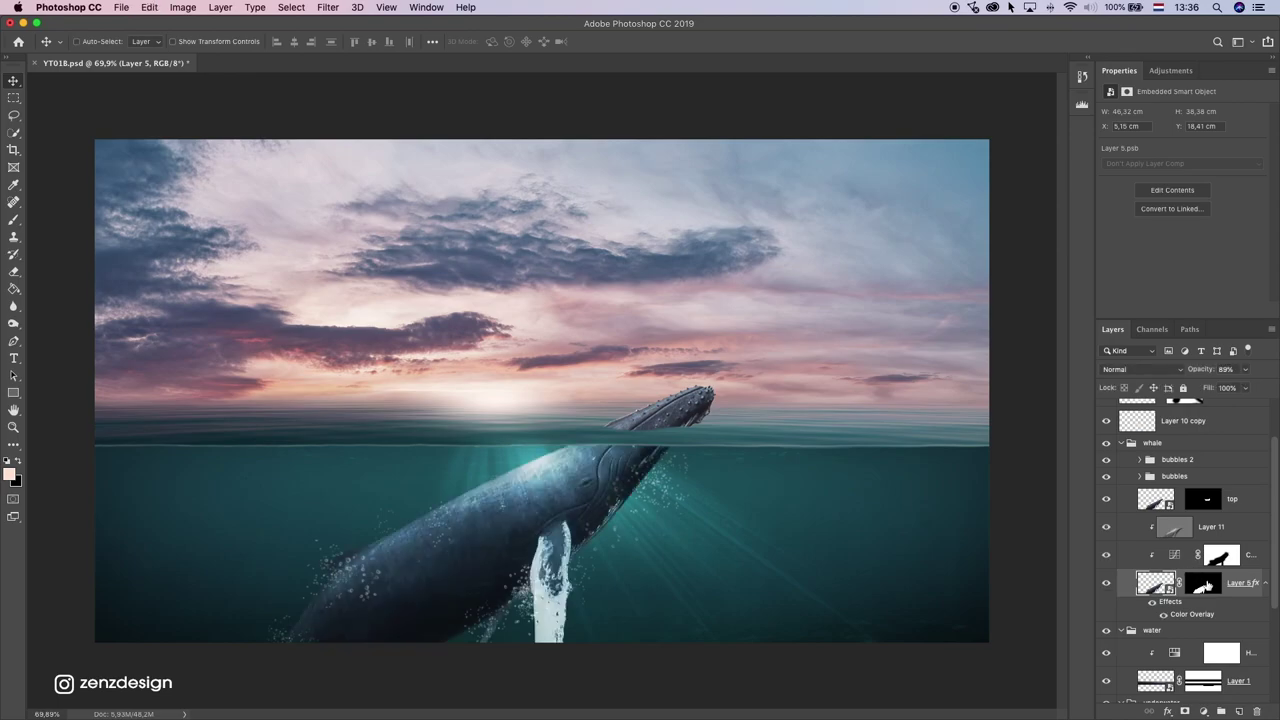
Step: Readjust the opacity of the masked whale layer, Layer 5
{"action": "left_click", "coordinate": [1247, 371]}
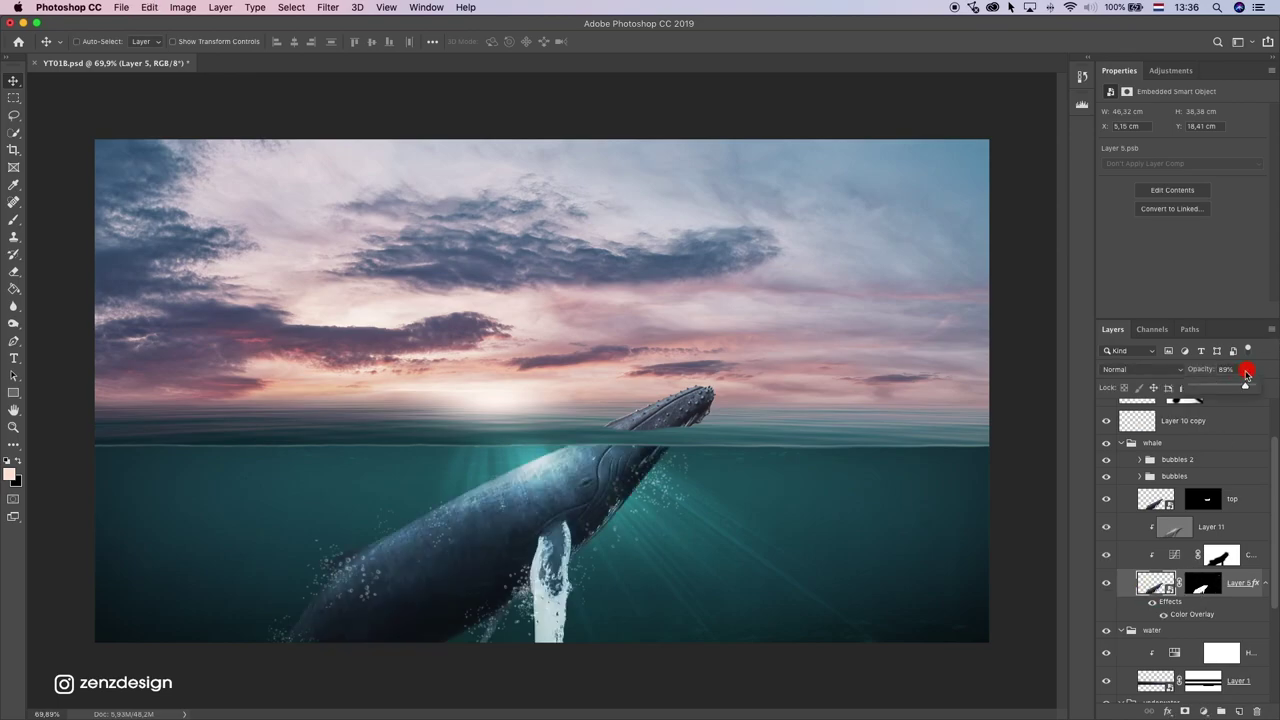
{"action": "left_click_drag", "start_coordinate": [1226, 388], "coordinate": [1233, 386]}
{"action": "scroll", "coordinate": [624, 514], "scroll_direction": "down", "scroll_amount": 5}
{"action": "scroll", "coordinate": [623, 512], "scroll_direction": "up", "scroll_amount": 5}
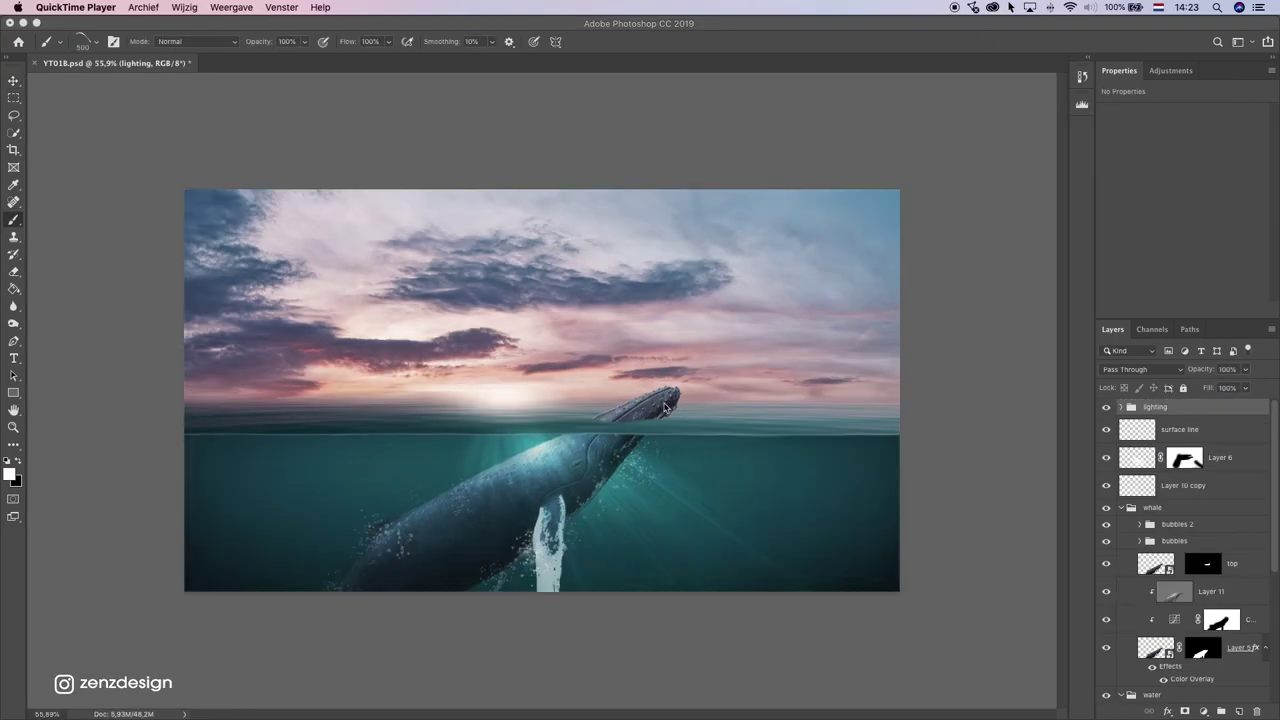
Step: Add an empty layer above the lighting group and choose the spout2 brush at 182 px
{"action": "scroll", "coordinate": [665, 407], "scroll_direction": "up", "scroll_amount": 5}
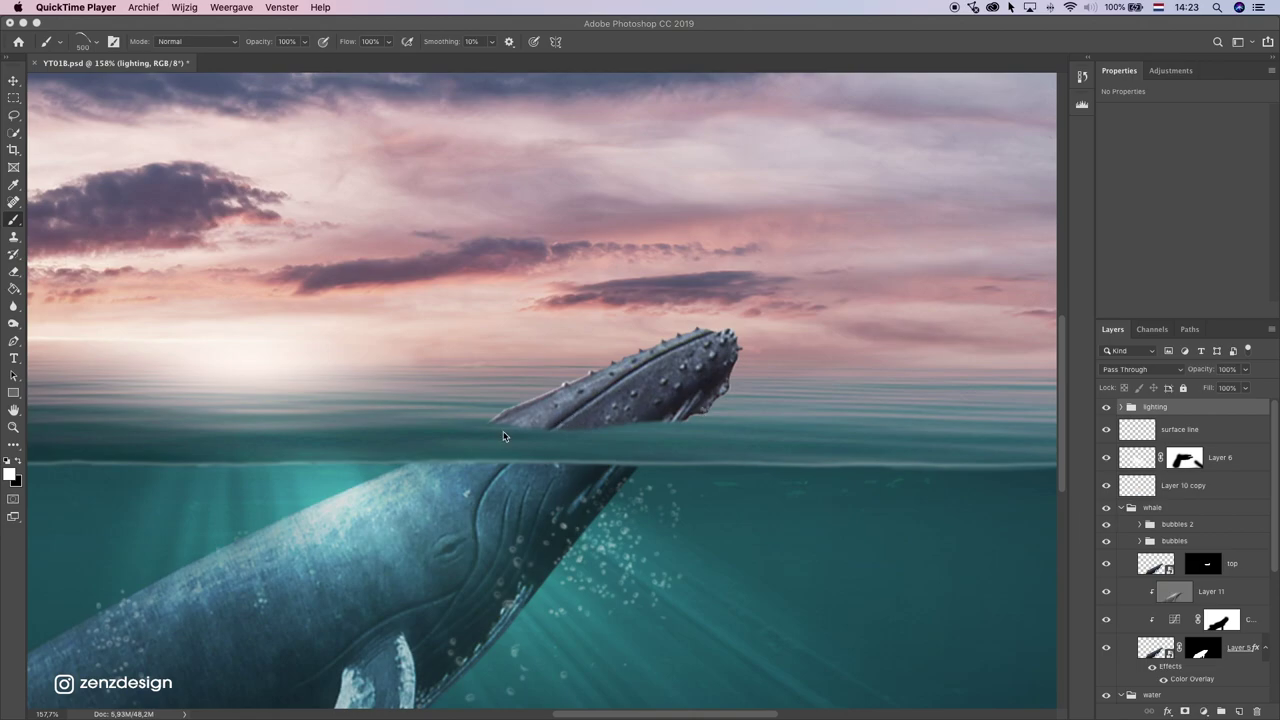
{"action": "left_click", "coordinate": [1204, 422]}
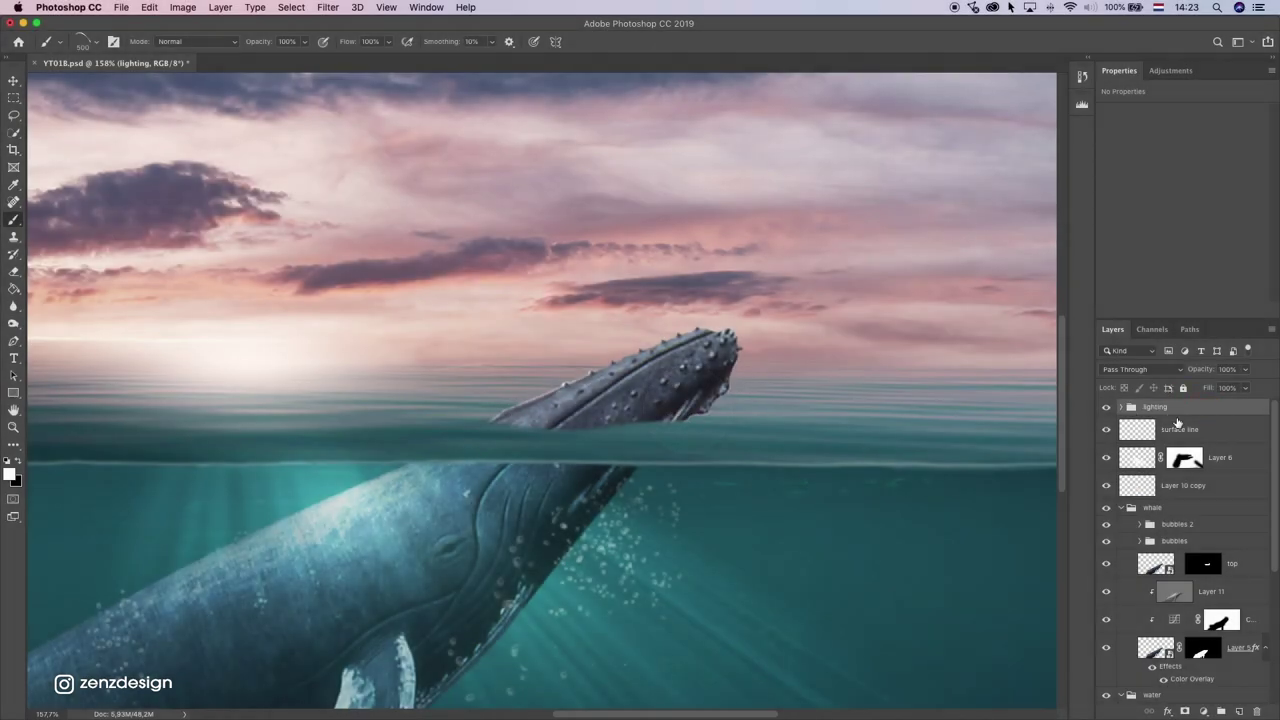
{"action": "left_click", "coordinate": [1238, 711]}
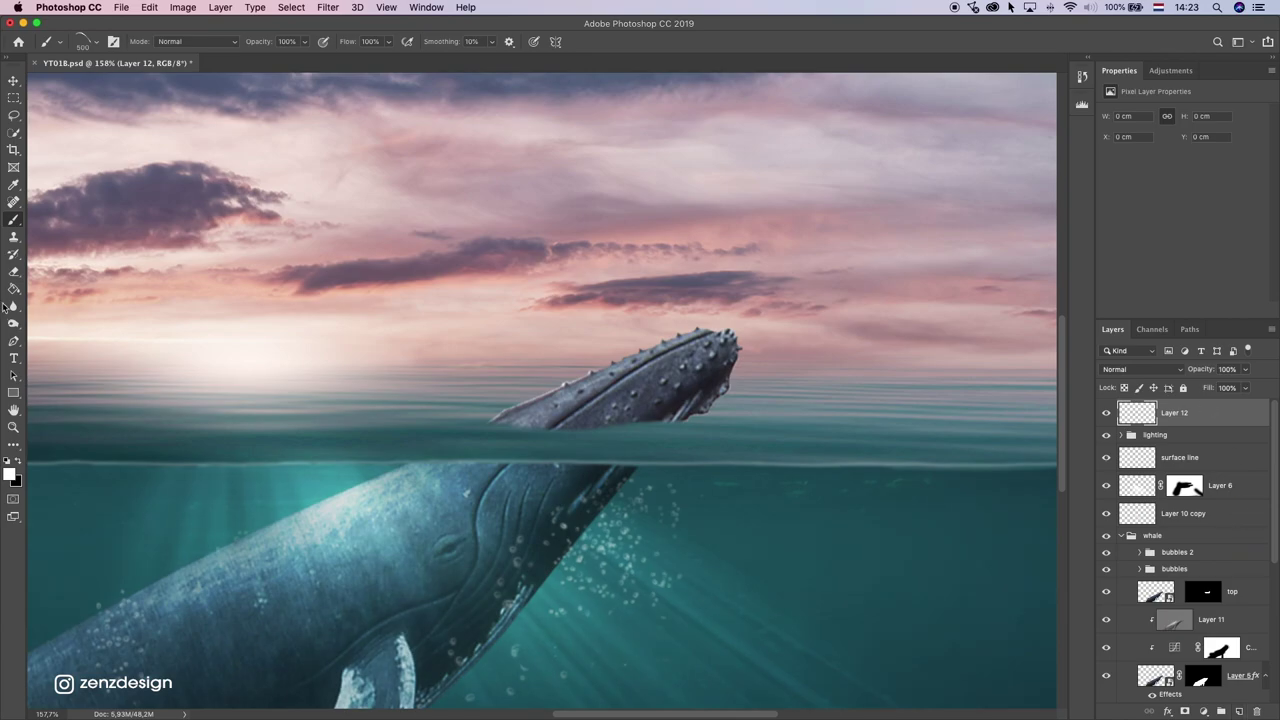
{"action": "left_click", "coordinate": [86, 42]}
{"action": "left_click", "coordinate": [25, 537]}
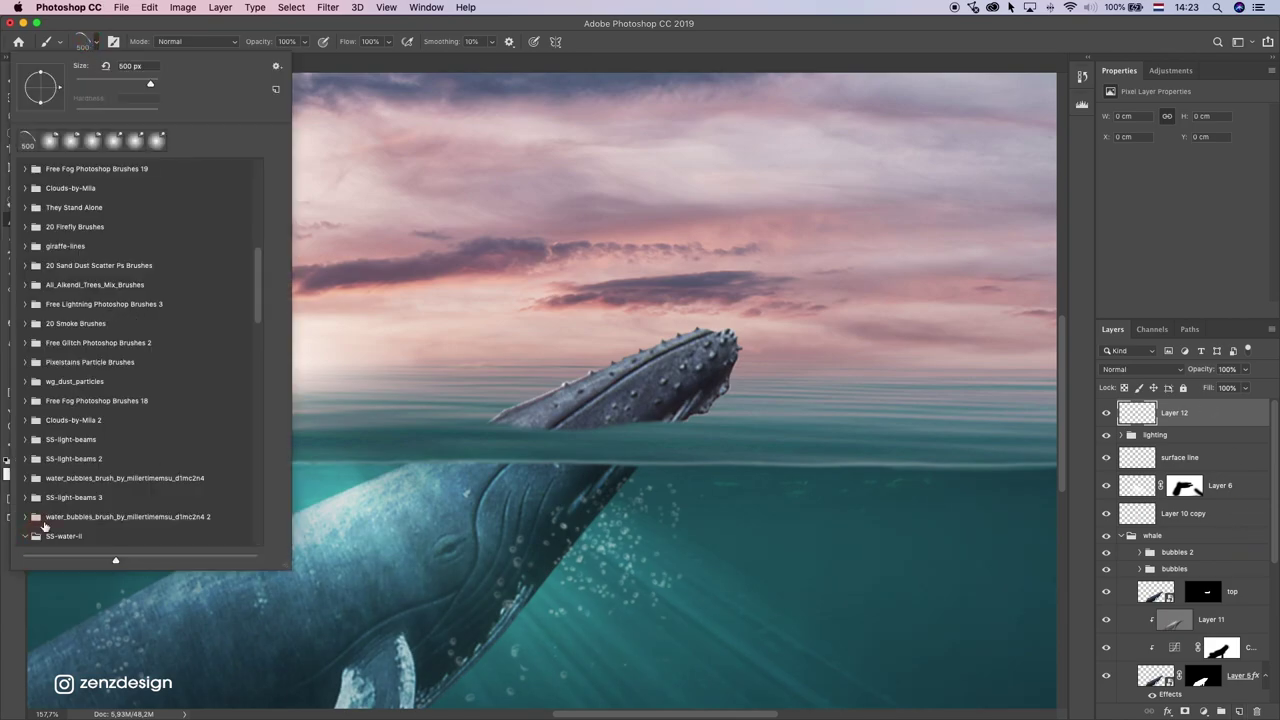
{"action": "left_click_drag", "start_coordinate": [262, 305], "coordinate": [232, 507]}
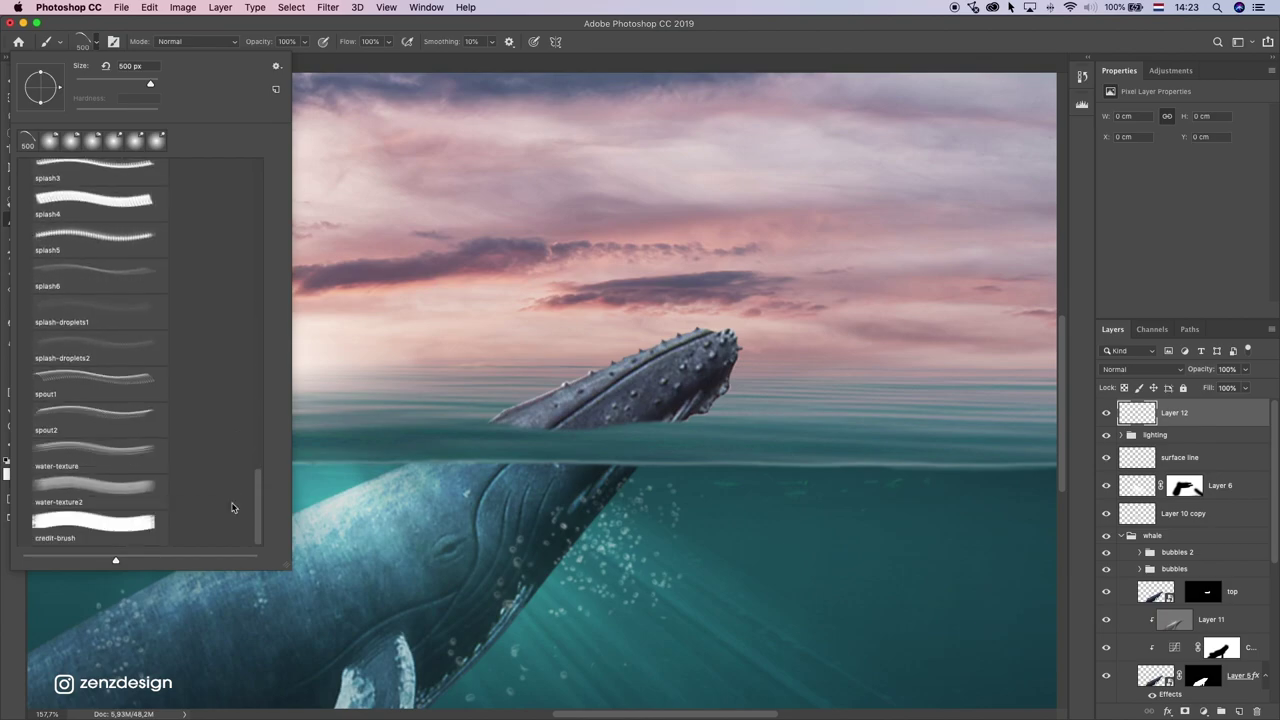
{"action": "left_click", "coordinate": [117, 416]}
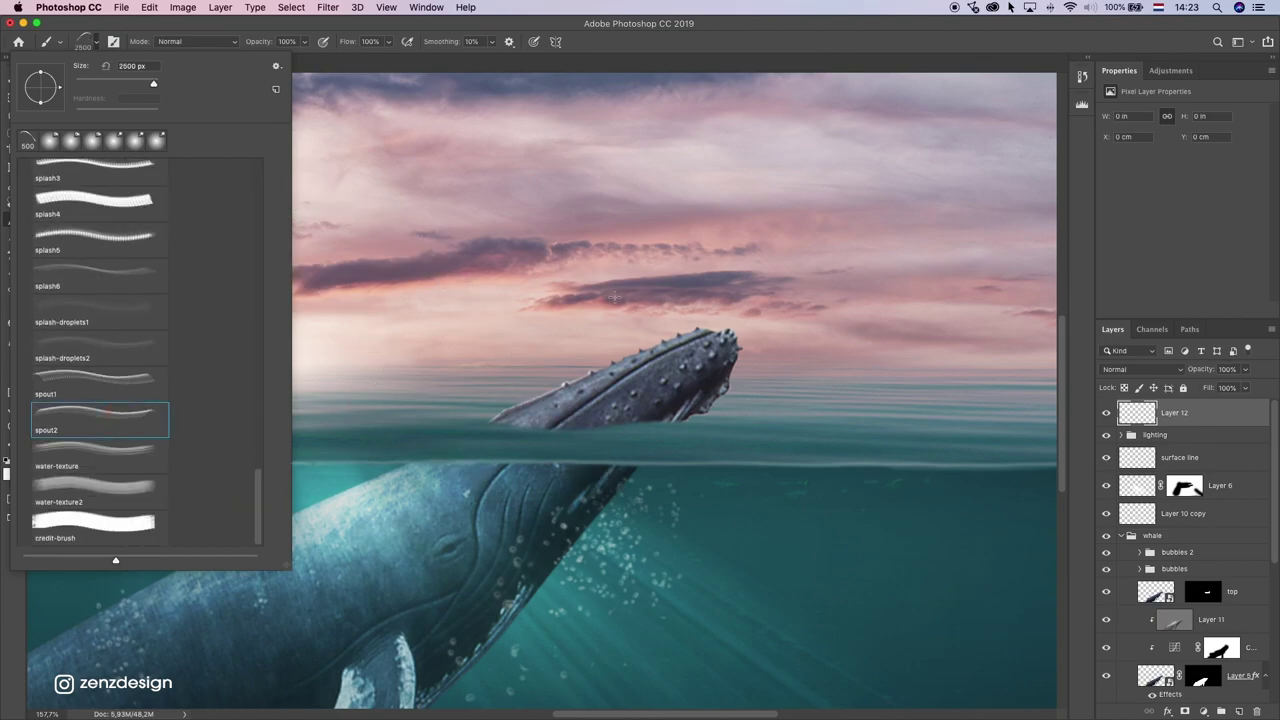
{"action": "left_click_drag", "start_coordinate": [150, 82], "coordinate": [134, 82]}
{"action": "left_click", "coordinate": [235, 35]}
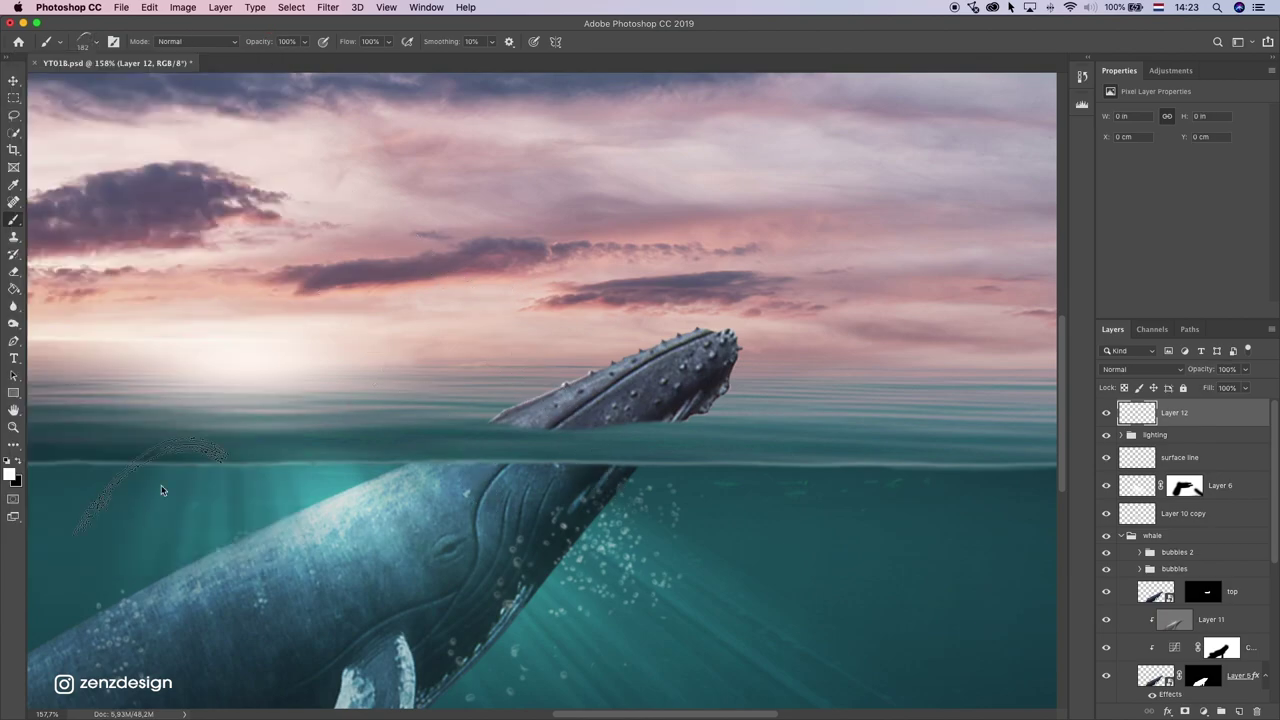
Step: Try a small white spout2 stamp, flipped and placed over the whale's emerging head
{"action": "left_click", "coordinate": [10, 475]}
{"action": "key", "text": "Return"}
{"action": "left_click", "coordinate": [446, 297]}
{"action": "left_click", "coordinate": [13, 81]}
{"action": "left_click_drag", "start_coordinate": [458, 190], "coordinate": [621, 239]}
{"action": "key", "text": "super+t"}
{"action": "left_click_drag", "start_coordinate": [702, 424], "coordinate": [472, 374]}
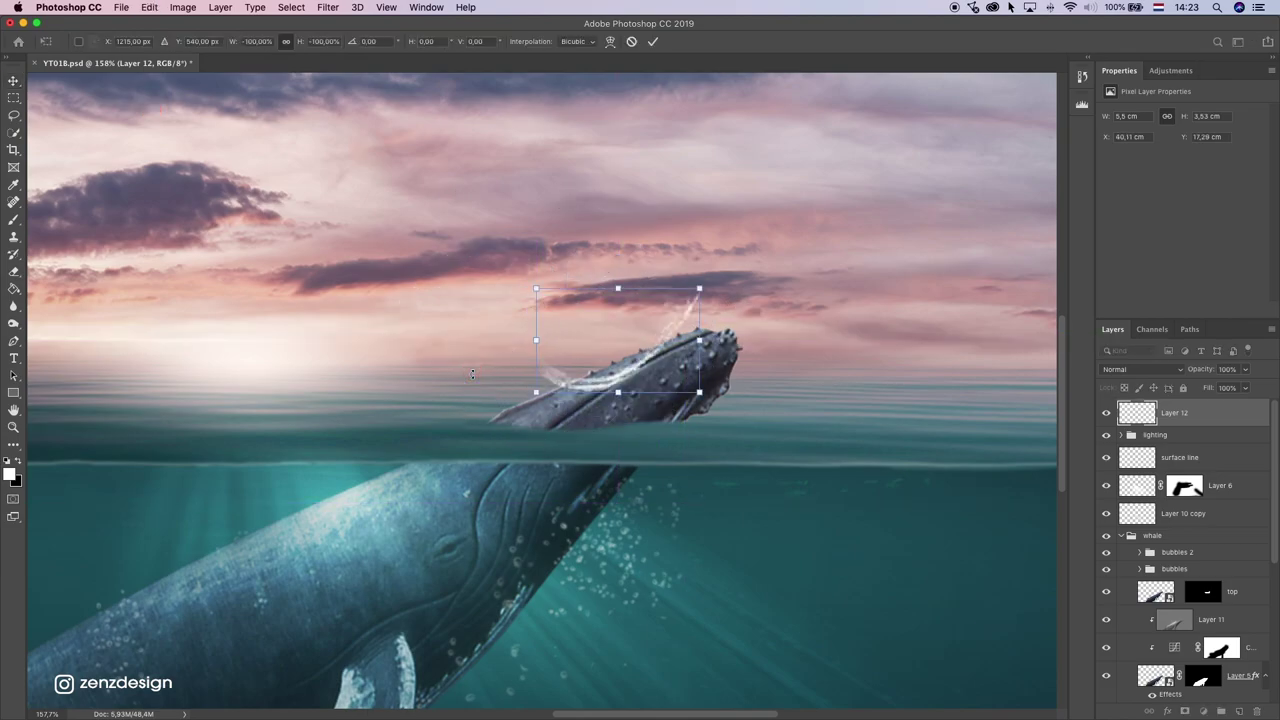
{"action": "key", "text": "Escape"}
{"action": "key", "text": "super+z"}
{"action": "key", "text": "super+z"}
Step: Enlarge the spout2 brush and stamp a white splash in the sky above the whale's head
{"action": "left_click", "coordinate": [13, 220]}
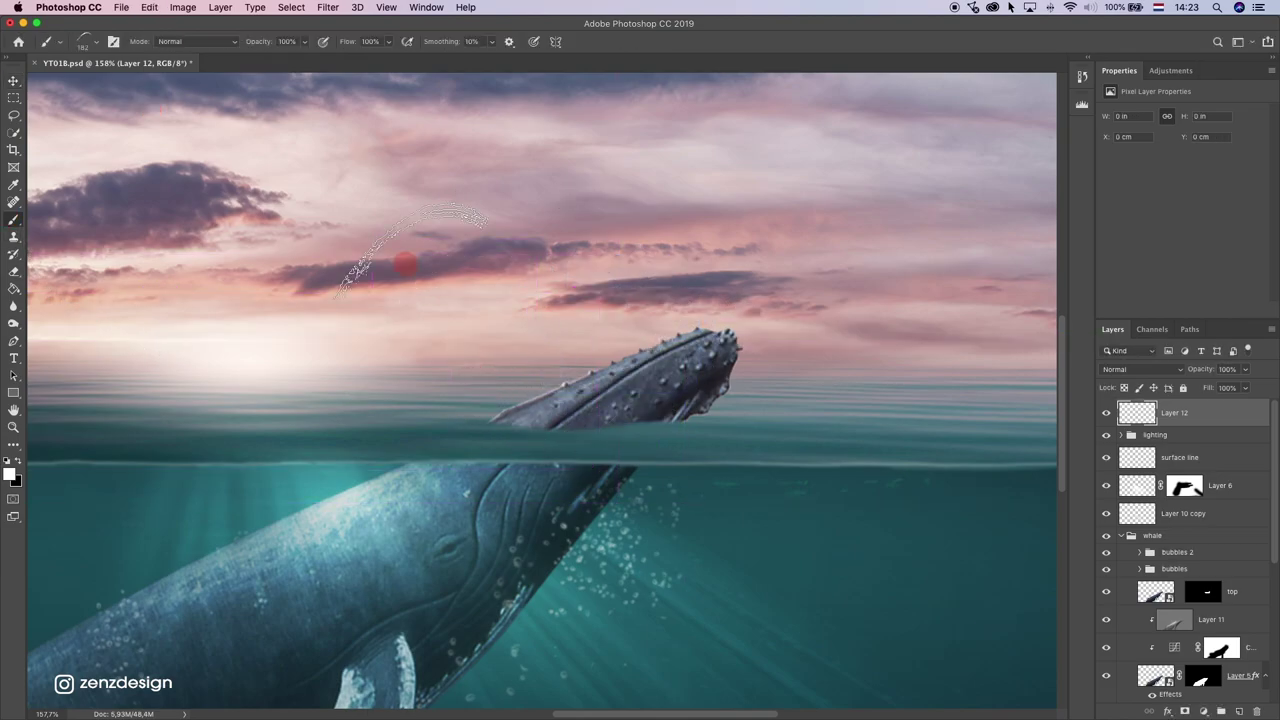
{"action": "key", "text": "]"}
{"action": "key", "text": "]"}
{"action": "key", "text": "]"}
{"action": "key", "text": "]"}
{"action": "key", "text": "]"}
{"action": "key", "text": "]"}
{"action": "left_click", "coordinate": [517, 290]}
Step: Rotate, flatten and shrink the splash to about 8.33 by 0.92 cm, fitting it where the whale's head meets the water
{"action": "key", "text": "v"}
{"action": "key", "text": "ctrl+t"}
{"action": "left_click_drag", "start_coordinate": [784, 161], "coordinate": [712, 328]}
{"action": "left_click_drag", "start_coordinate": [640, 208], "coordinate": [621, 401]}
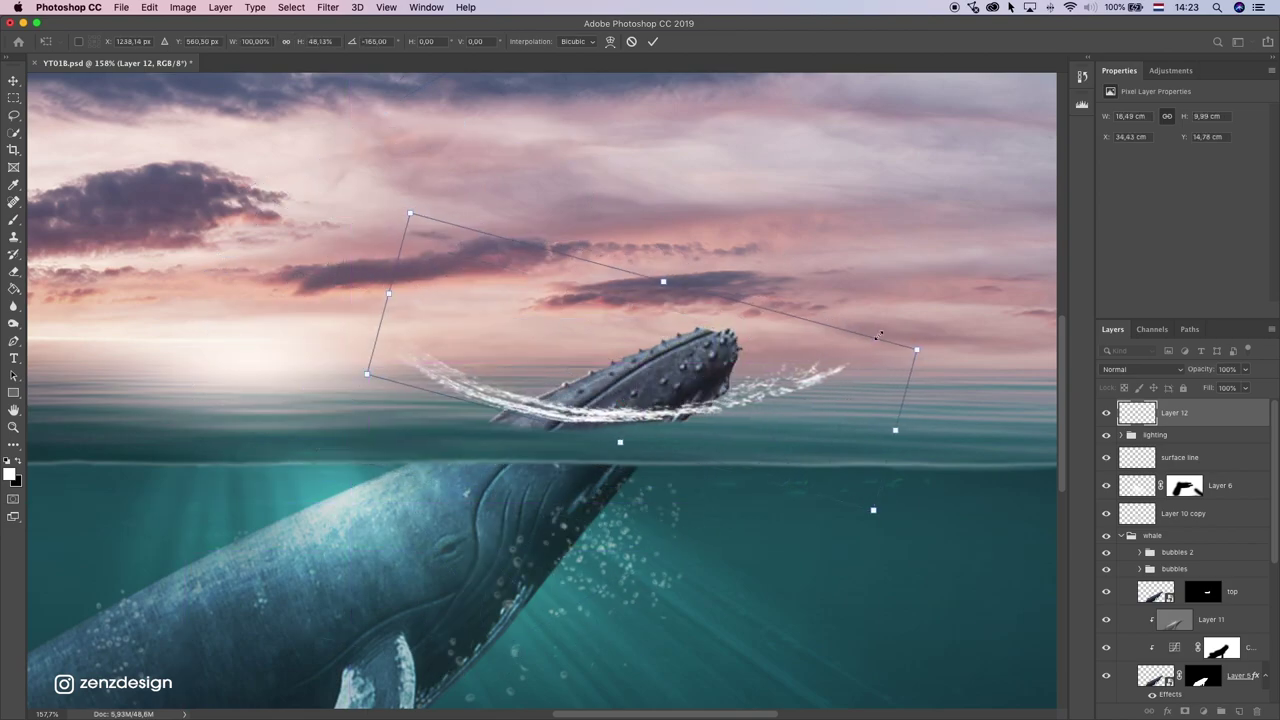
{"action": "left_click_drag", "start_coordinate": [916, 348], "coordinate": [669, 361]}
{"action": "left_click_drag", "start_coordinate": [566, 381], "coordinate": [664, 419]}
{"action": "mouse_move", "coordinate": [788, 383]}
{"action": "left_mouse_down"}
{"action": "mouse_move", "coordinate": [781, 347]}
{"action": "mouse_move", "coordinate": [783, 358]}
{"action": "left_mouse_up"}
{"action": "left_click_drag", "start_coordinate": [611, 448], "coordinate": [623, 412]}
{"action": "left_click_drag", "start_coordinate": [788, 383], "coordinate": [788, 370]}
{"action": "key", "text": "Return"}
Step: Choose the shimmers1 brush at 1960 px from the water brush set
{"action": "scroll", "coordinate": [650, 438], "scroll_direction": "down", "scroll_amount": 5}
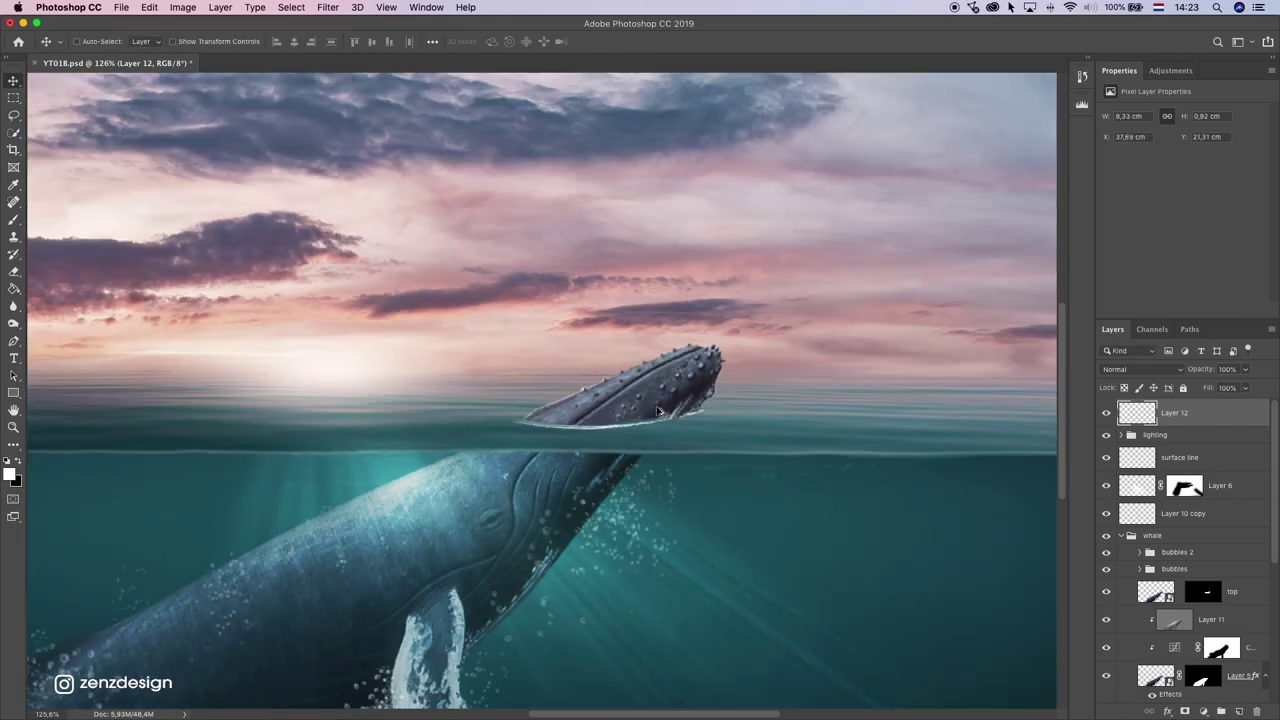
{"action": "scroll", "coordinate": [650, 438], "scroll_direction": "up", "scroll_amount": 4}
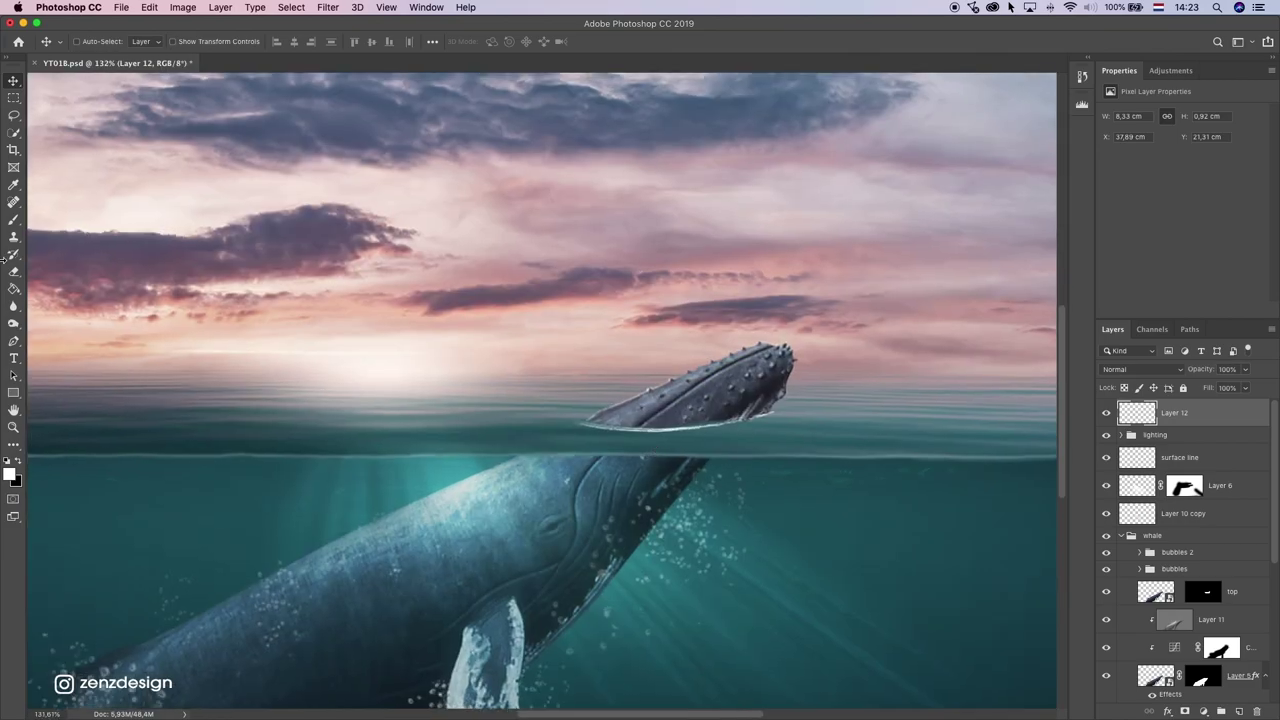
{"action": "left_click", "coordinate": [18, 219]}
{"action": "left_click", "coordinate": [84, 43]}
{"action": "scroll", "coordinate": [95, 310], "scroll_direction": "down", "scroll_amount": 5}
{"action": "left_click", "coordinate": [91, 338]}
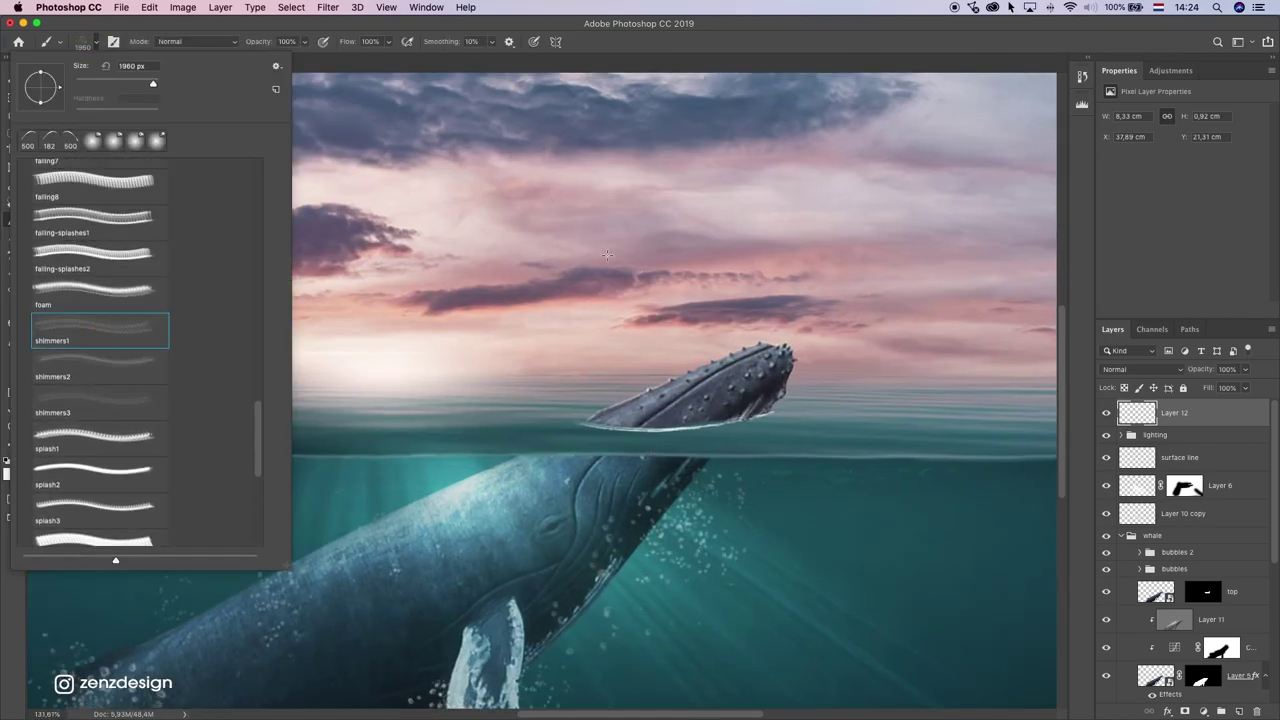
Step: Create a layer group named splashes, move the whale-head splash layer into it, and add a new empty layer inside
{"action": "left_click", "coordinate": [1238, 418]}
{"action": "left_click", "coordinate": [1221, 711]}
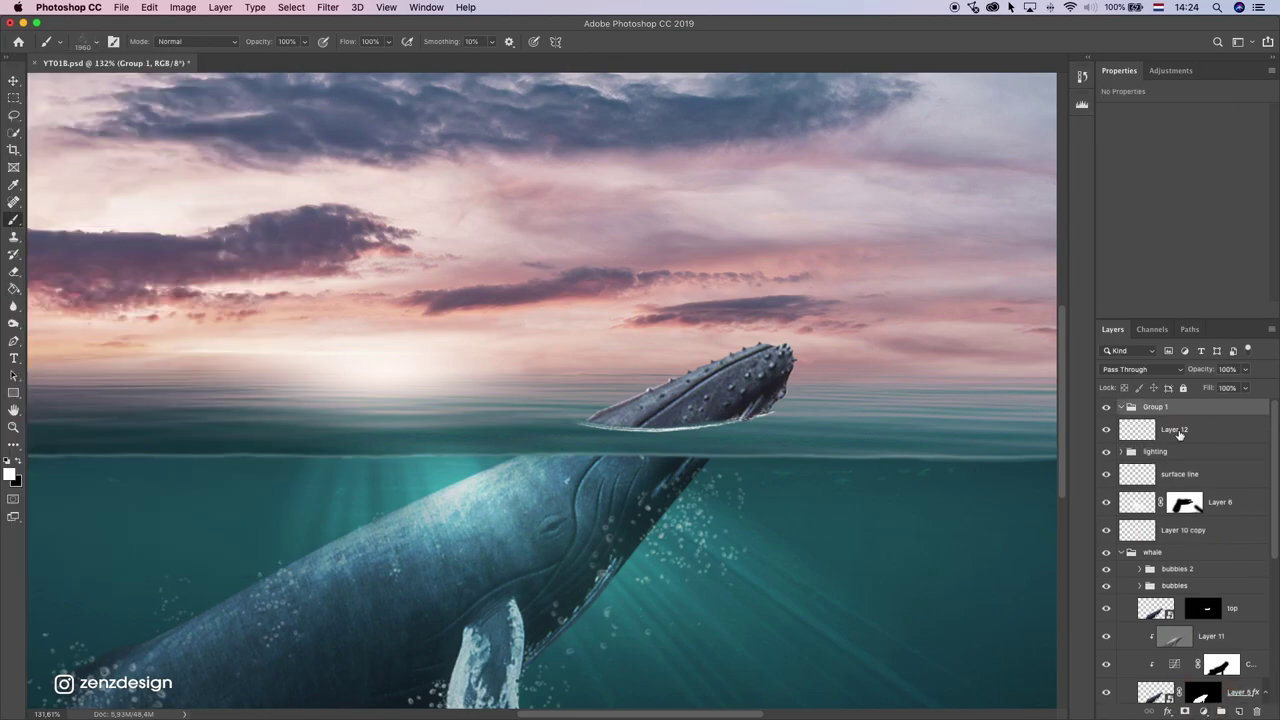
{"action": "key", "text": "BackSpace"}
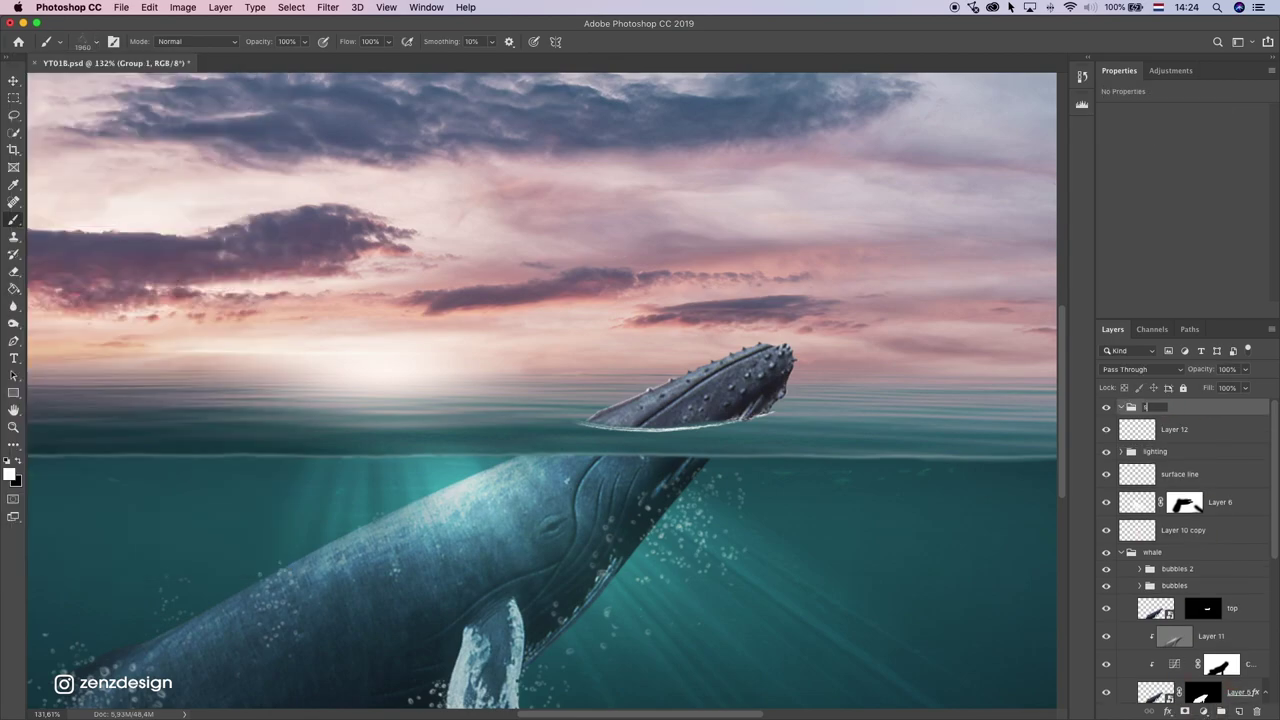
{"action": "key", "text": "Return"}
{"action": "left_click", "coordinate": [1191, 418]}
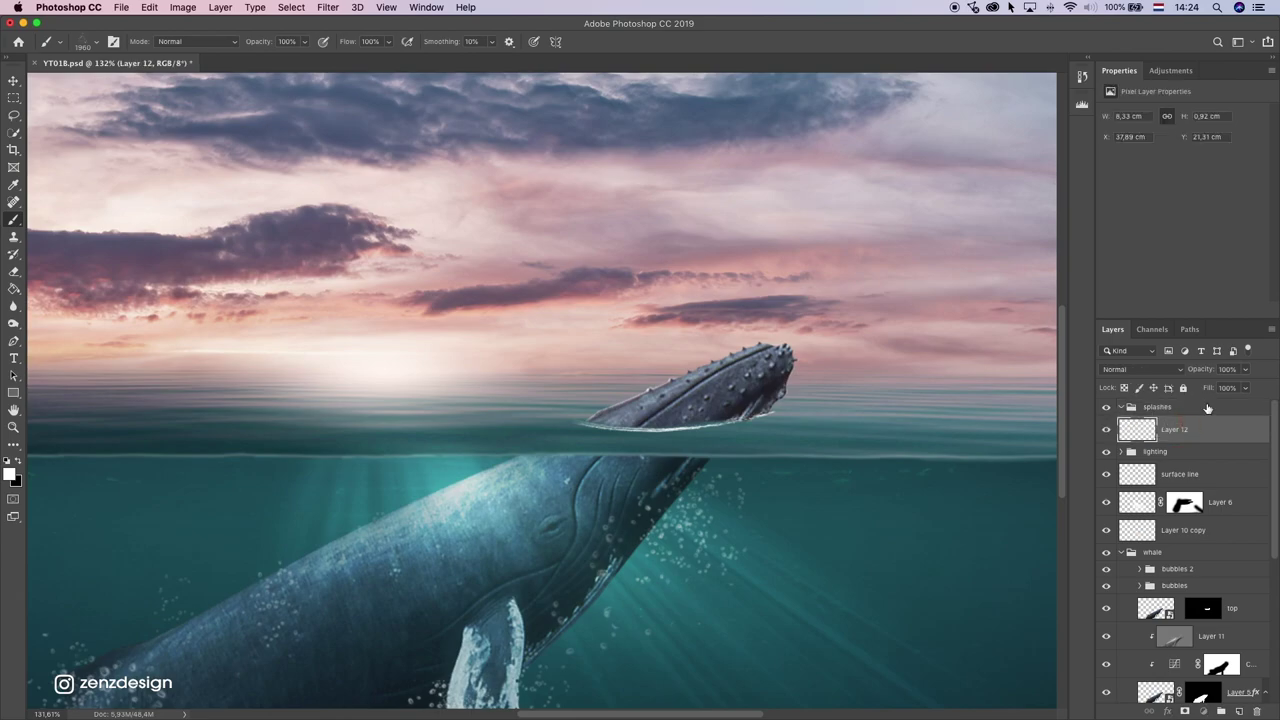
{"action": "double_click", "coordinate": [1201, 418]}
{"action": "key", "text": "Escape"}
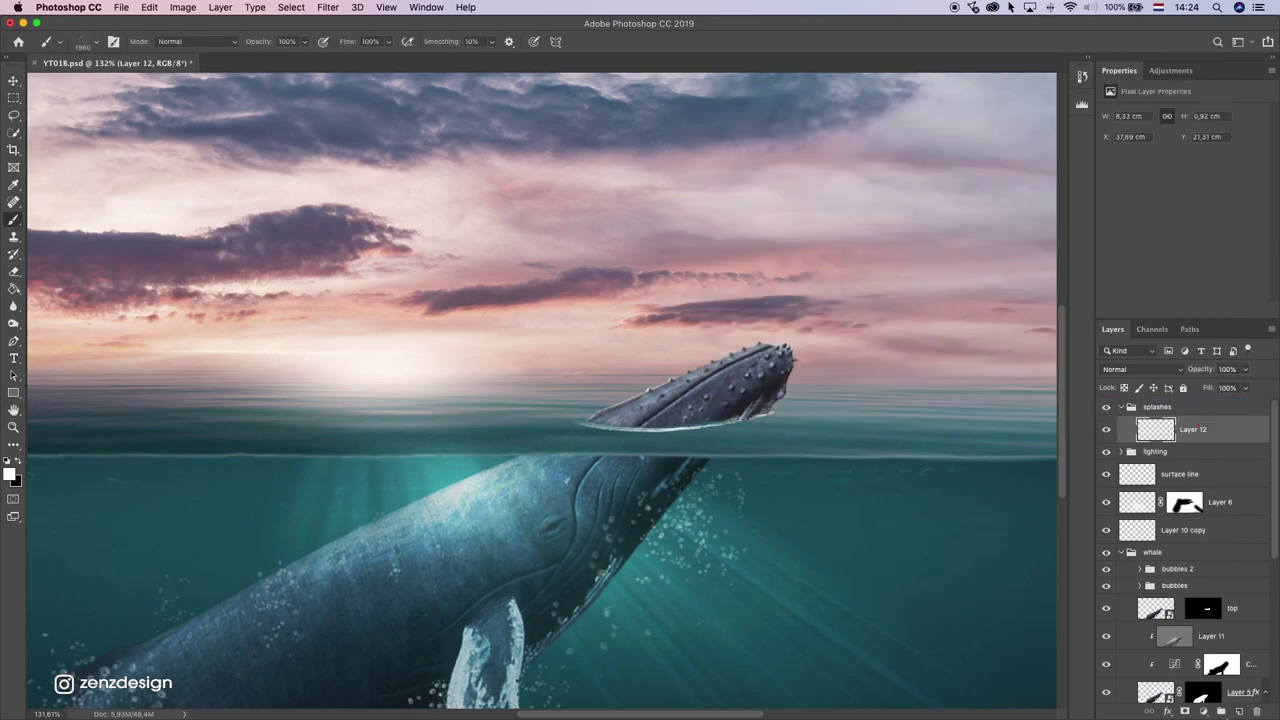
{"action": "left_click", "coordinate": [1239, 711]}
Step: Try a shimmers1 stamp at reduced brush size over the whale's emerging head on the new layer
{"action": "left_click", "coordinate": [85, 42]}
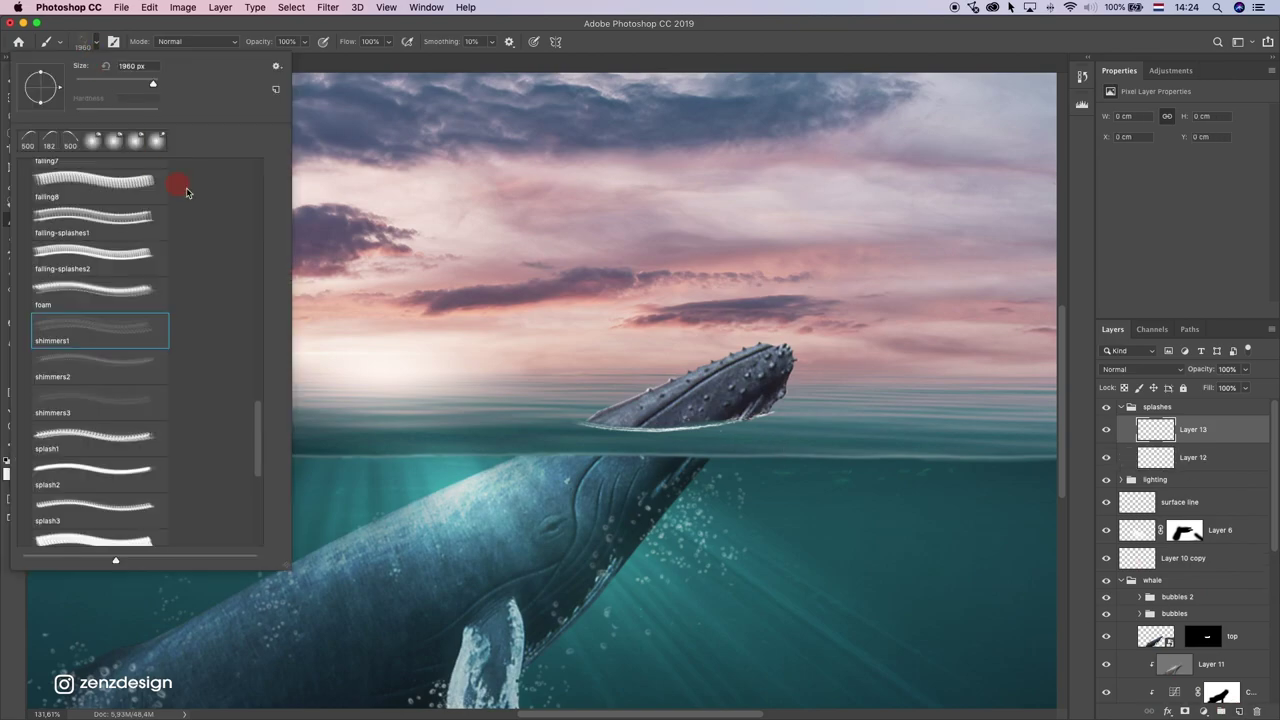
{"action": "left_click", "coordinate": [141, 85]}
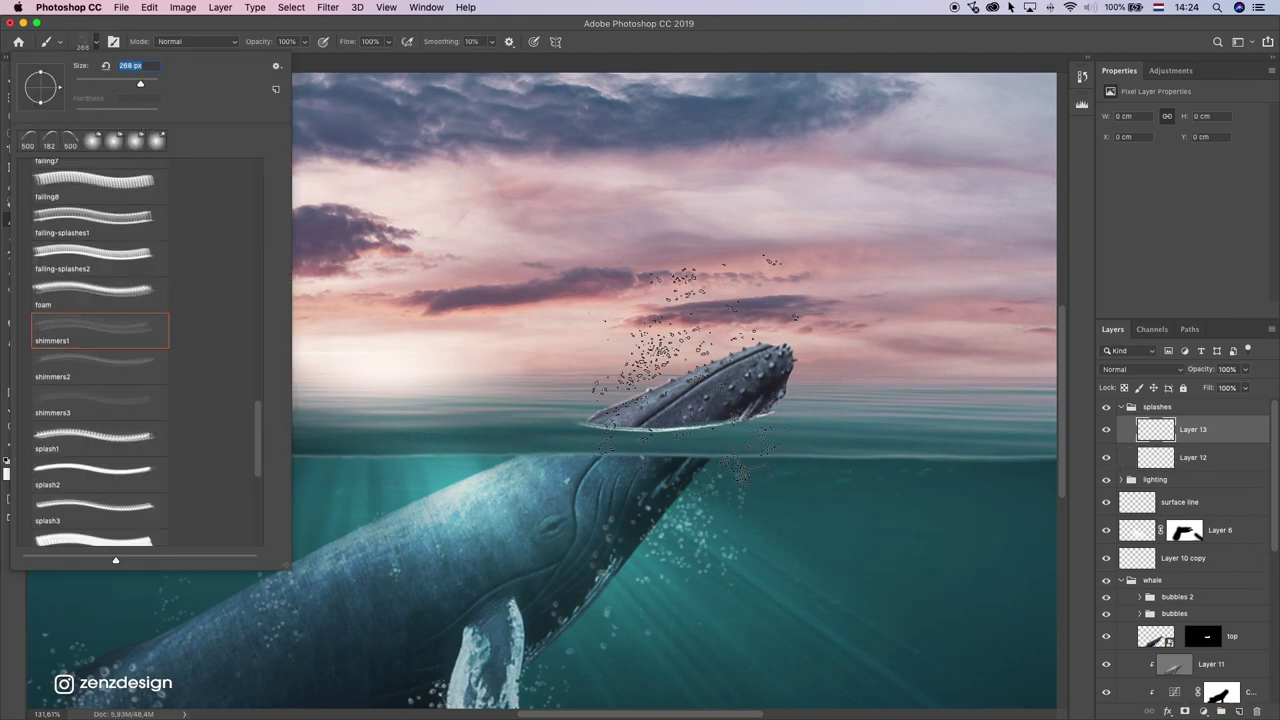
{"action": "left_click", "coordinate": [697, 378]}
{"action": "key", "text": "super+z"}
{"action": "key", "text": "bracketleft"}
{"action": "key", "text": "bracketleft"}
{"action": "key", "text": "bracketleft"}
{"action": "key", "text": "bracketleft"}
{"action": "key", "text": "bracketleft"}
{"action": "key", "text": "bracketleft"}
{"action": "key", "text": "bracketleft"}
{"action": "key", "text": "bracketleft"}
{"action": "key", "text": "bracketleft"}
{"action": "key", "text": "bracketleft"}
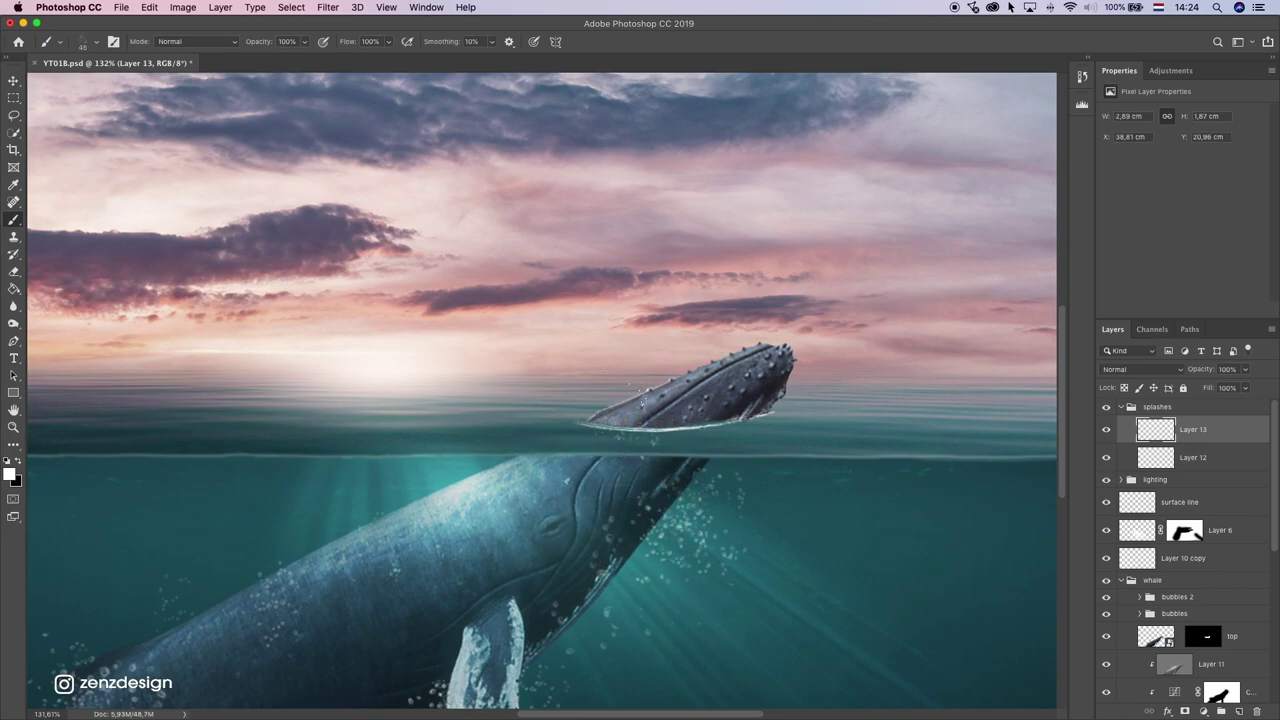
Step: Try out the foam, bottom-reflections3 and falling4 brushes from the SS-water-II set to find a suitable splash brush
{"action": "left_click", "coordinate": [86, 43]}
{"action": "scroll", "coordinate": [100, 300], "scroll_direction": "up", "scroll_amount": 1}
{"action": "left_click", "coordinate": [95, 322]}
{"action": "left_click_drag", "start_coordinate": [151, 83], "coordinate": [133, 83]}
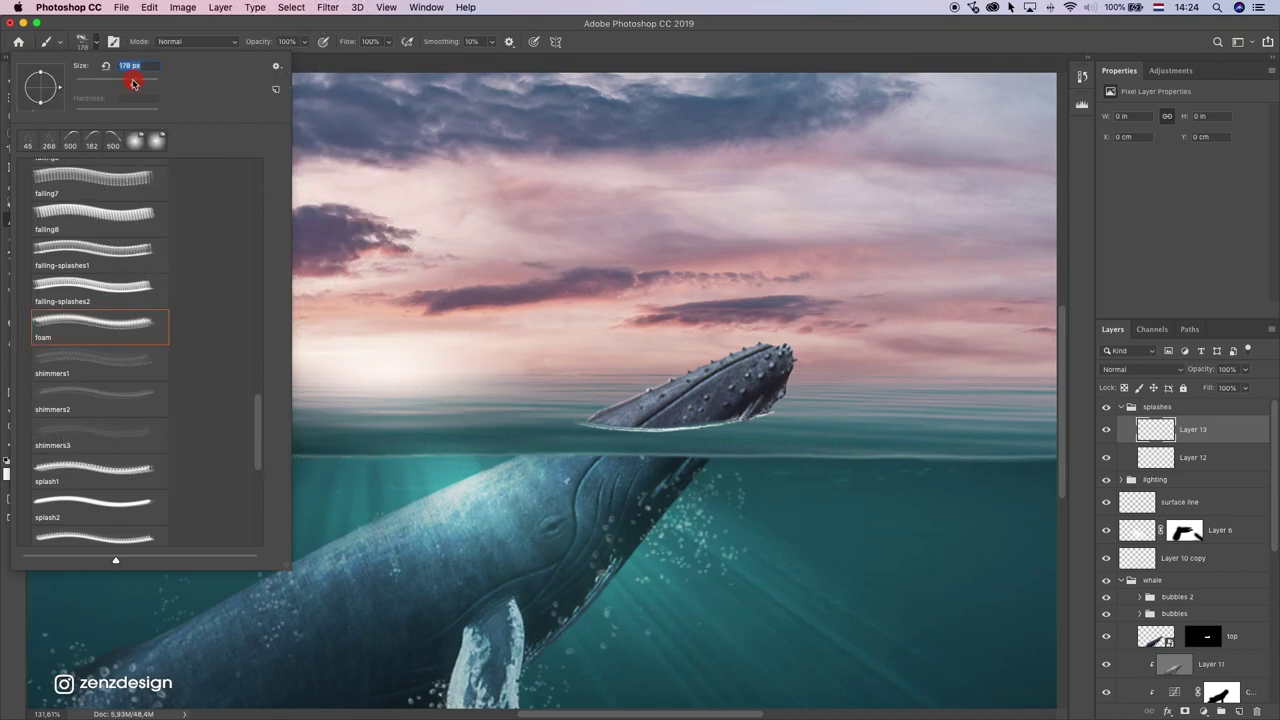
{"action": "scroll", "coordinate": [130, 240], "scroll_direction": "up", "scroll_amount": 6}
{"action": "left_click", "coordinate": [110, 270]}
{"action": "key", "text": "period"}
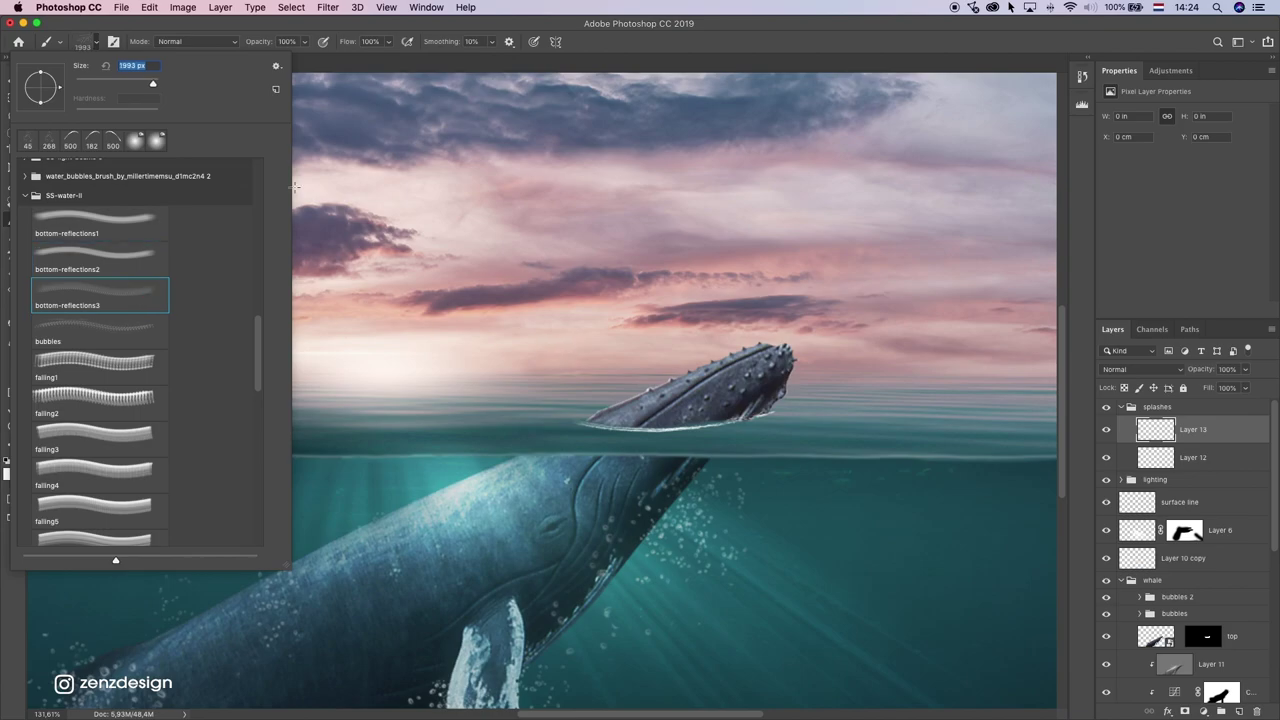
{"action": "left_click_drag", "start_coordinate": [131, 81], "coordinate": [126, 86]}
{"action": "left_click", "coordinate": [92, 465]}
{"action": "scroll", "coordinate": [97, 479], "scroll_direction": "down", "scroll_amount": 4}
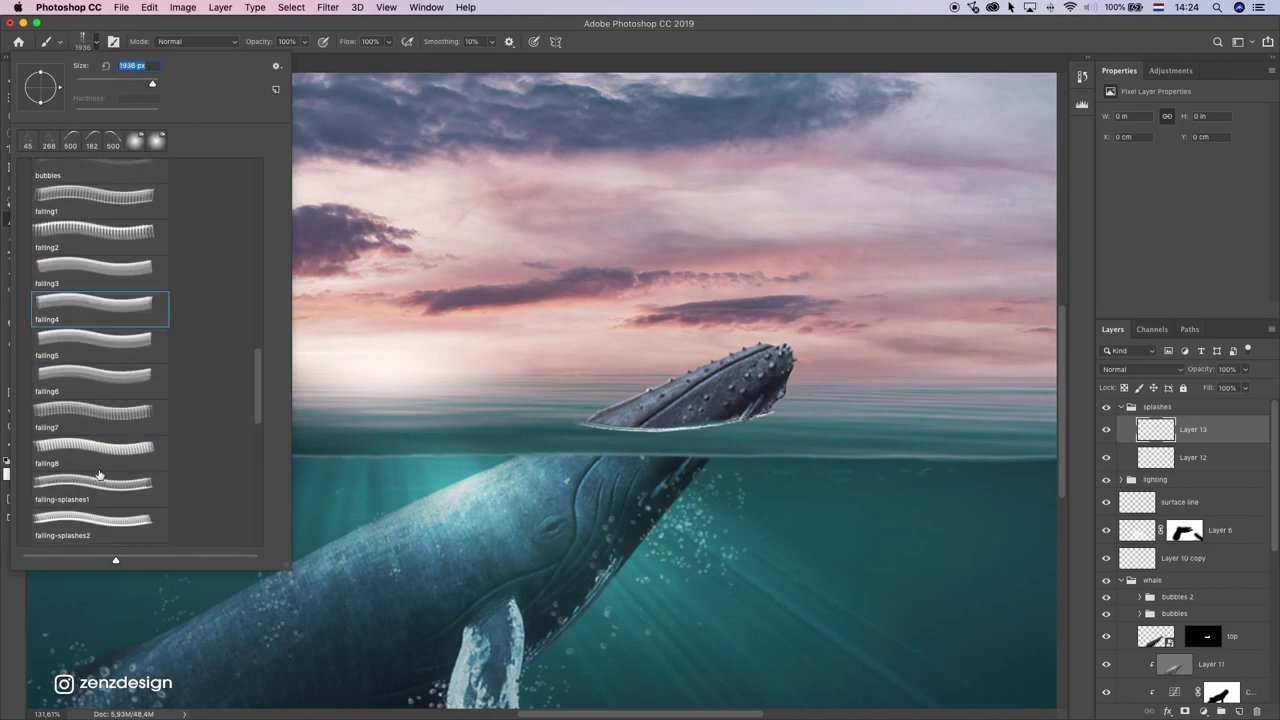
{"action": "scroll", "coordinate": [117, 396], "scroll_direction": "down", "scroll_amount": 4}
{"action": "left_click", "coordinate": [114, 389]}
{"action": "left_click", "coordinate": [103, 455]}
Step: Choose the foam brush, set it to 162 px, reduce it further, and stamp white foam where the whale's head meets the water
{"action": "left_click", "coordinate": [107, 382]}
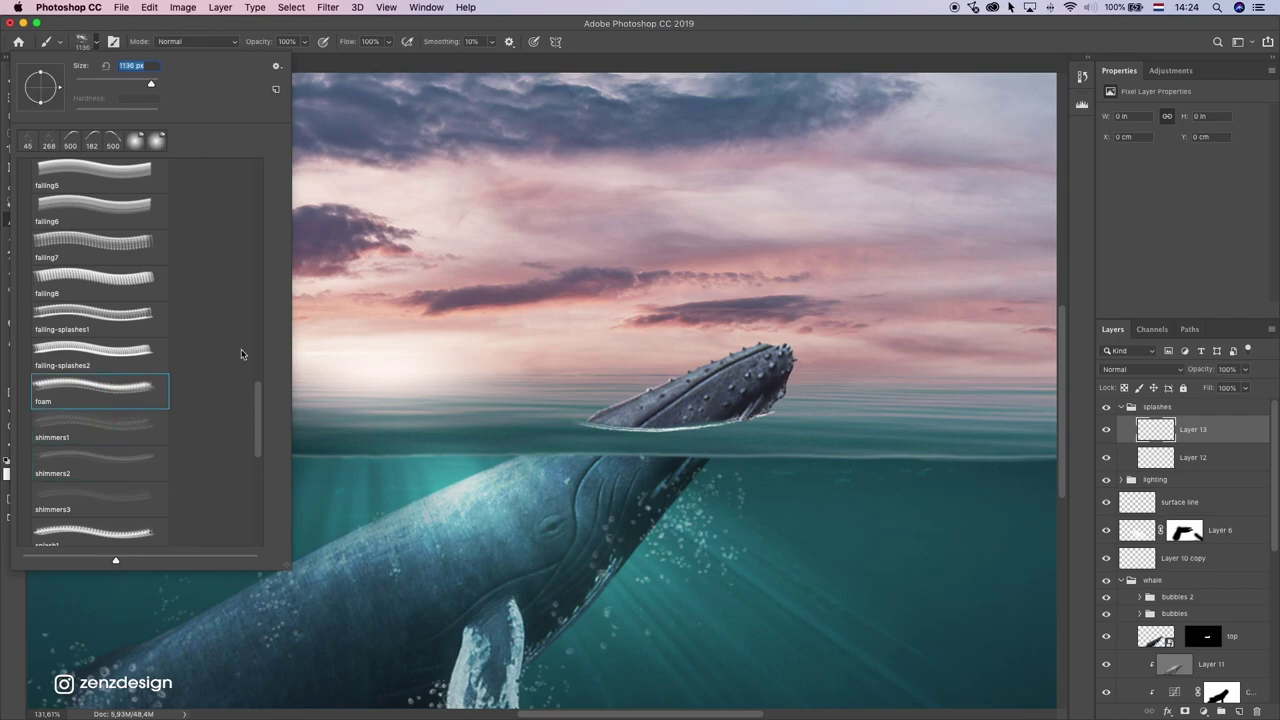
{"action": "type", "text": "162"}
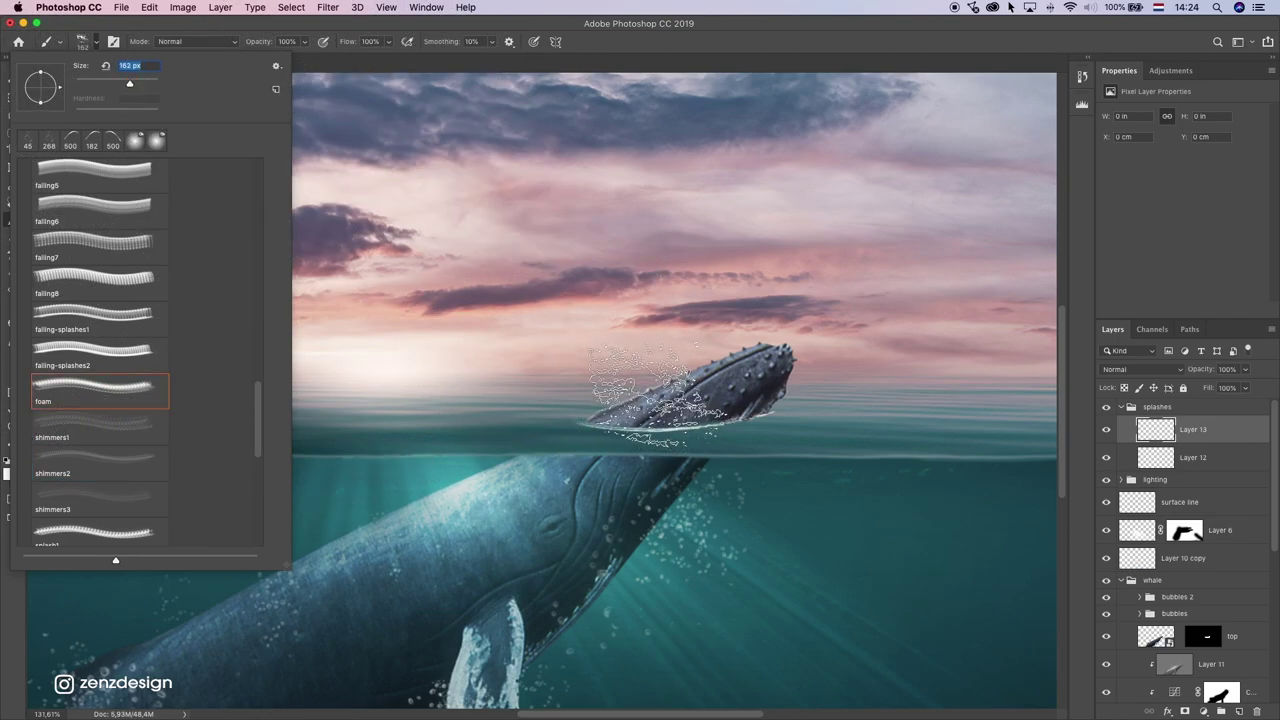
{"action": "key", "text": "Return"}
{"action": "key", "text": "bracketleft"}
{"action": "key", "text": "bracketleft"}
{"action": "key", "text": "bracketleft"}
{"action": "key", "text": "bracketleft"}
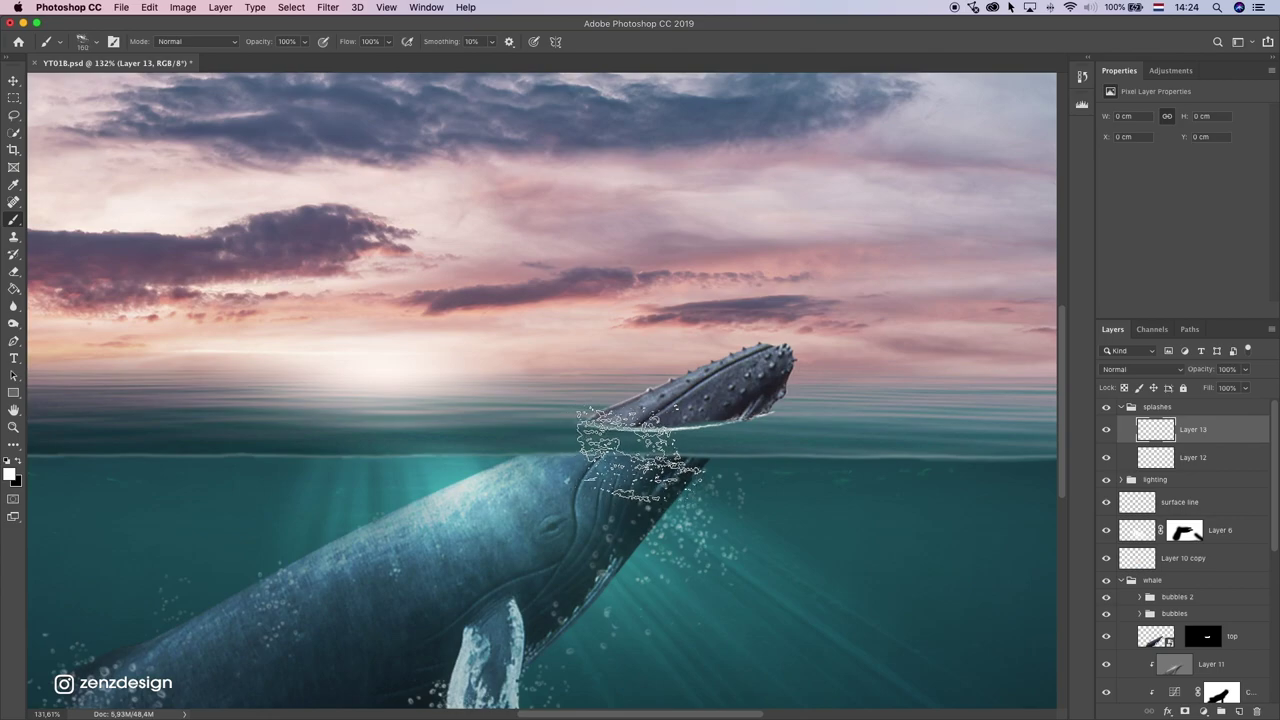
{"action": "left_click", "coordinate": [625, 439]}
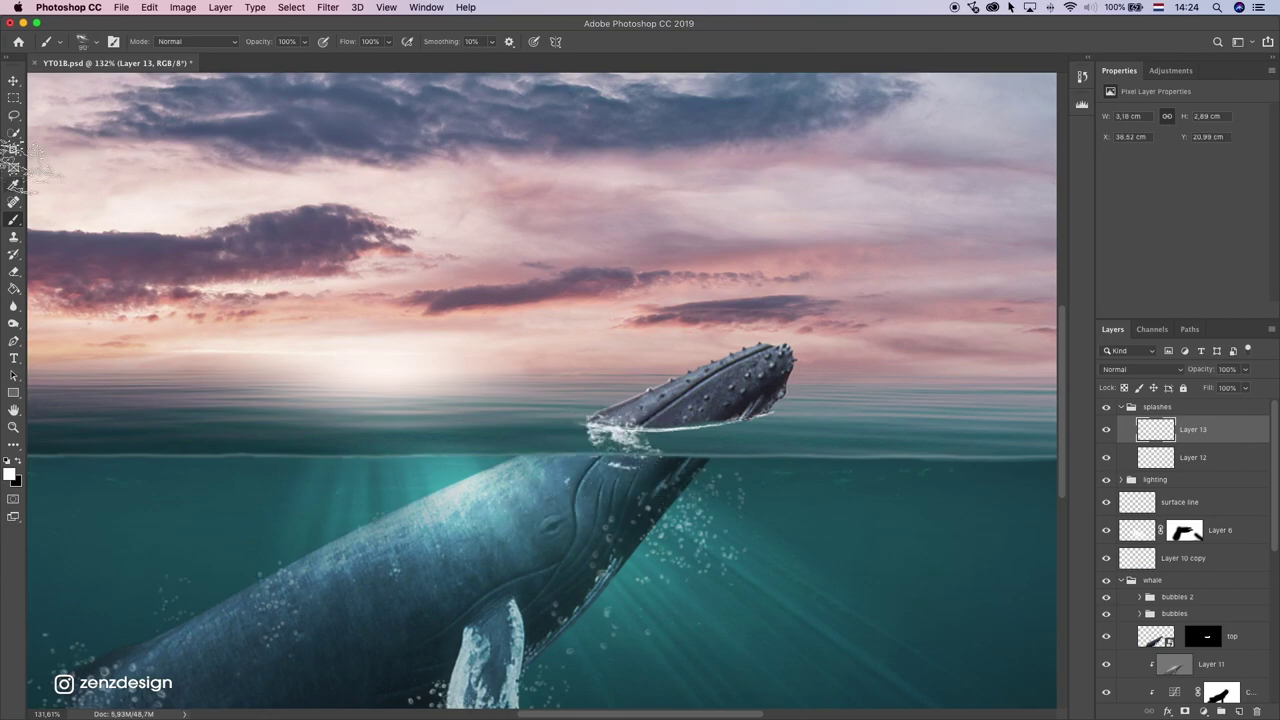
Step: Widen and flatten the foam stamp to about 4.87 by 1.23 cm along the waterline under the whale's head
{"action": "key", "text": "super+t"}
{"action": "left_click_drag", "start_coordinate": [620, 481], "coordinate": [661, 438]}
{"action": "key", "text": "Return"}
Step: Duplicate the foam splash layer and fit the copy at the waterline beneath the front of the whale's head
{"action": "left_click_drag", "start_coordinate": [1176, 447], "coordinate": [1239, 711]}
{"action": "left_click_drag", "start_coordinate": [934, 506], "coordinate": [760, 450]}
{"action": "key", "text": "super+t"}
{"action": "left_click_drag", "start_coordinate": [848, 377], "coordinate": [862, 364]}
{"action": "key", "text": "super+z"}
{"action": "key", "text": "Return"}
{"action": "mouse_move", "coordinate": [705, 330]}
{"action": "left_mouse_down"}
{"action": "mouse_move", "coordinate": [732, 341]}
{"action": "mouse_move", "coordinate": [712, 335]}
{"action": "left_mouse_up"}
Step: Erase excess foam from the copied splash over the whale's head and select the original foam splash layer
{"action": "left_click", "coordinate": [14, 271]}
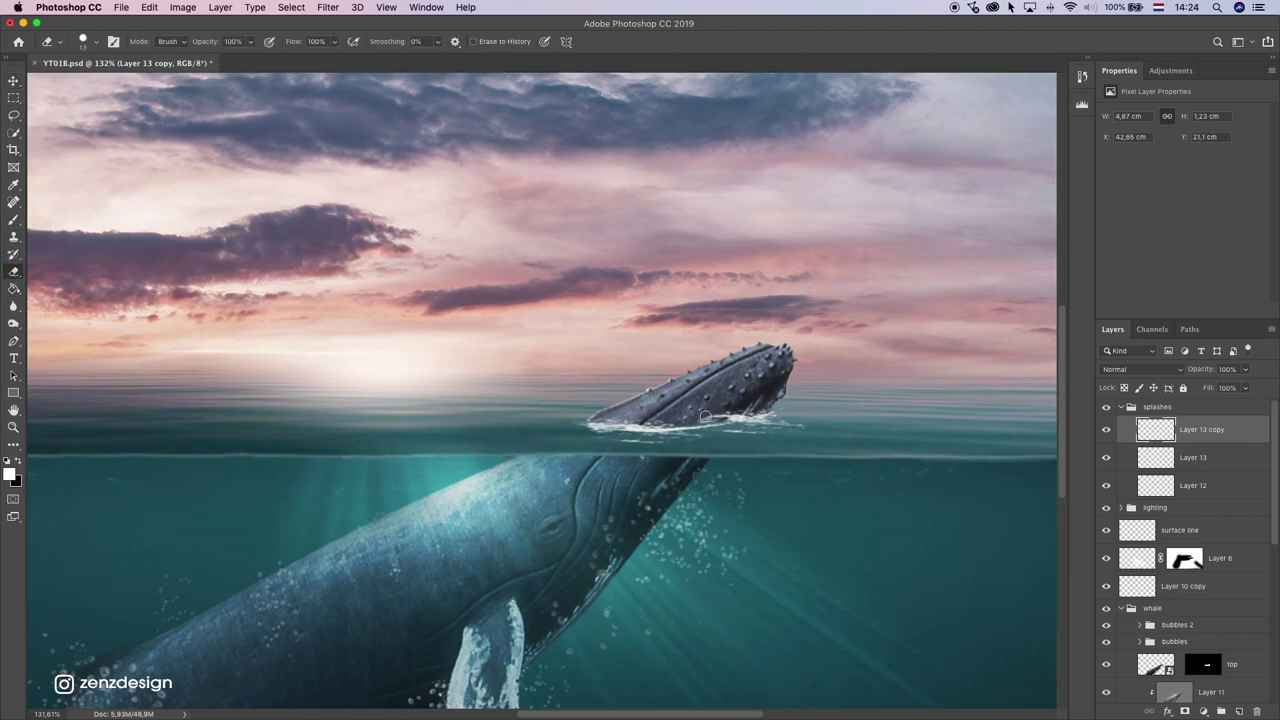
{"action": "left_click_drag", "start_coordinate": [768, 405], "coordinate": [748, 408]}
{"action": "left_click", "coordinate": [1159, 469]}
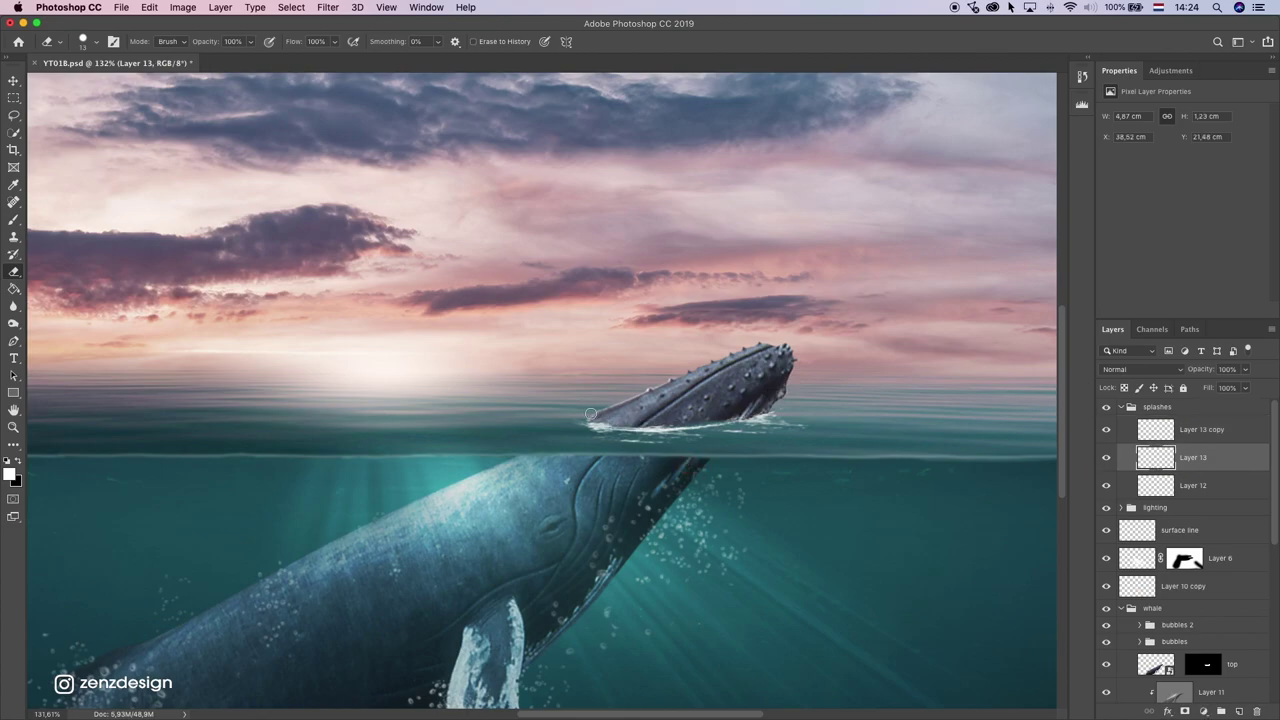
{"action": "scroll", "coordinate": [434, 377], "scroll_direction": "down", "scroll_amount": 1}
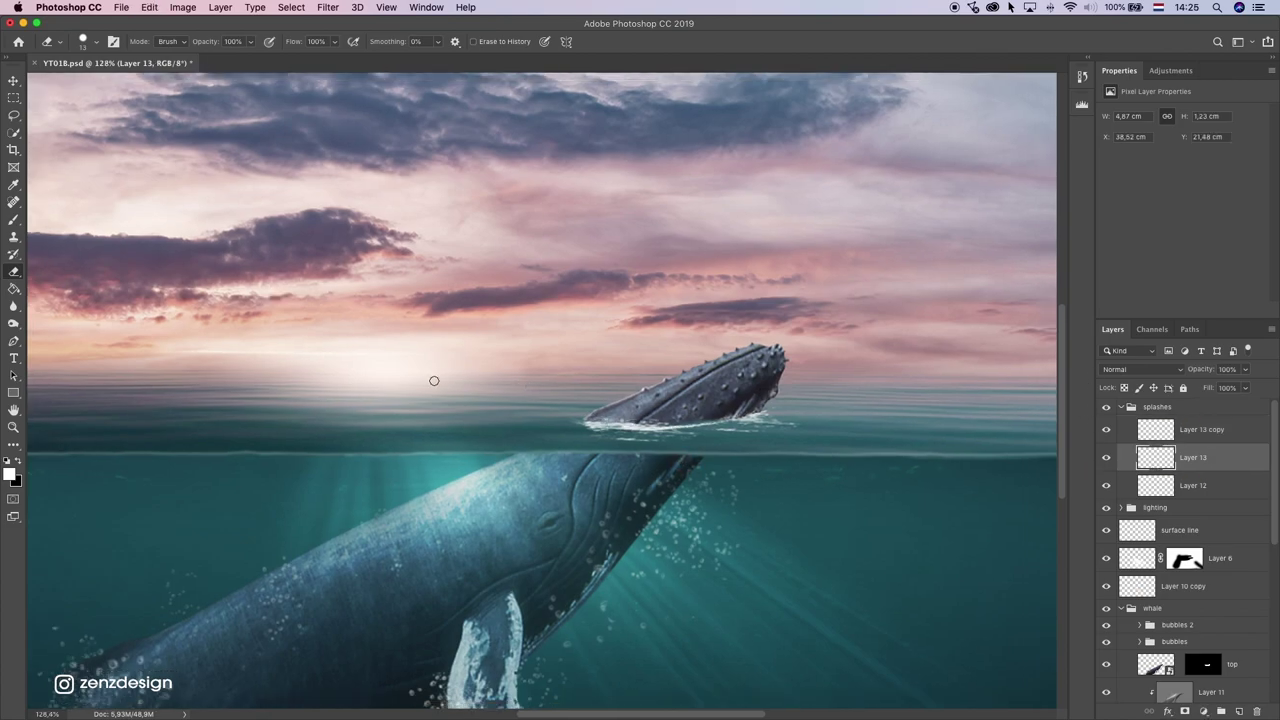
{"action": "scroll", "coordinate": [434, 377], "scroll_direction": "down", "scroll_amount": 8}
{"action": "scroll", "coordinate": [418, 427], "scroll_direction": "up", "scroll_amount": 2}
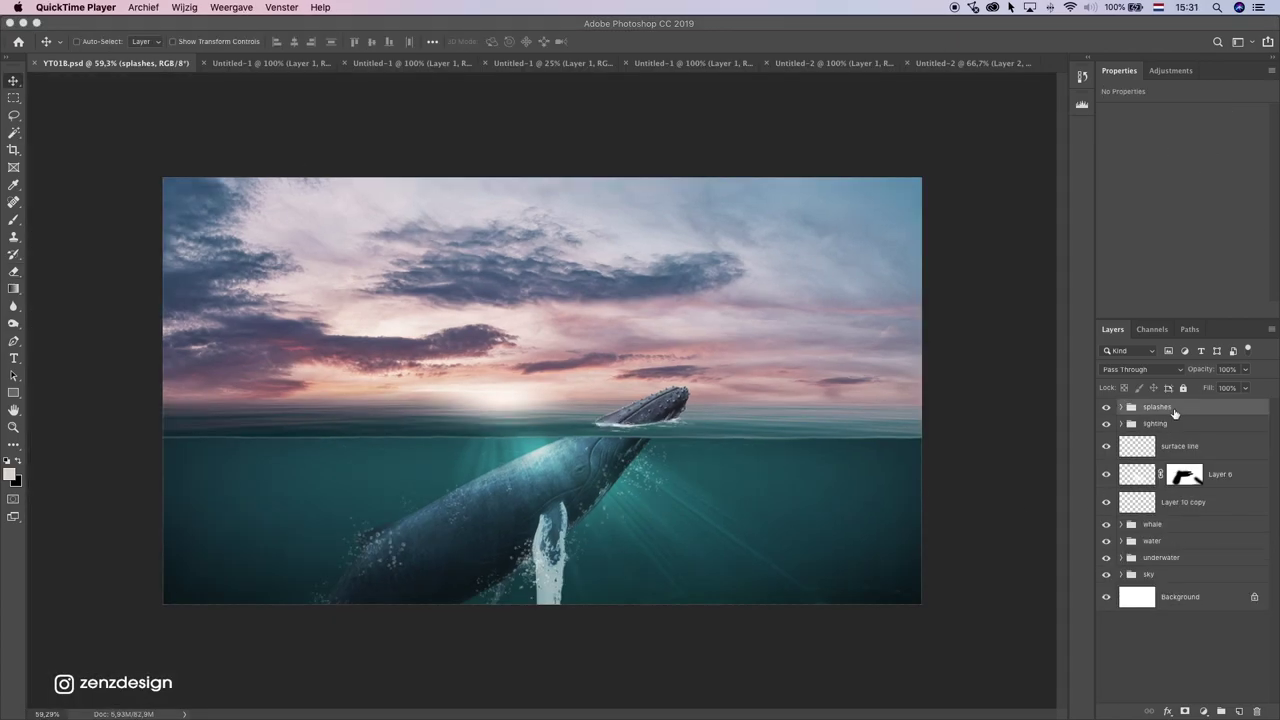
Step: Create a new layer group named fishes above the splashes group
{"action": "left_click", "coordinate": [1178, 413]}
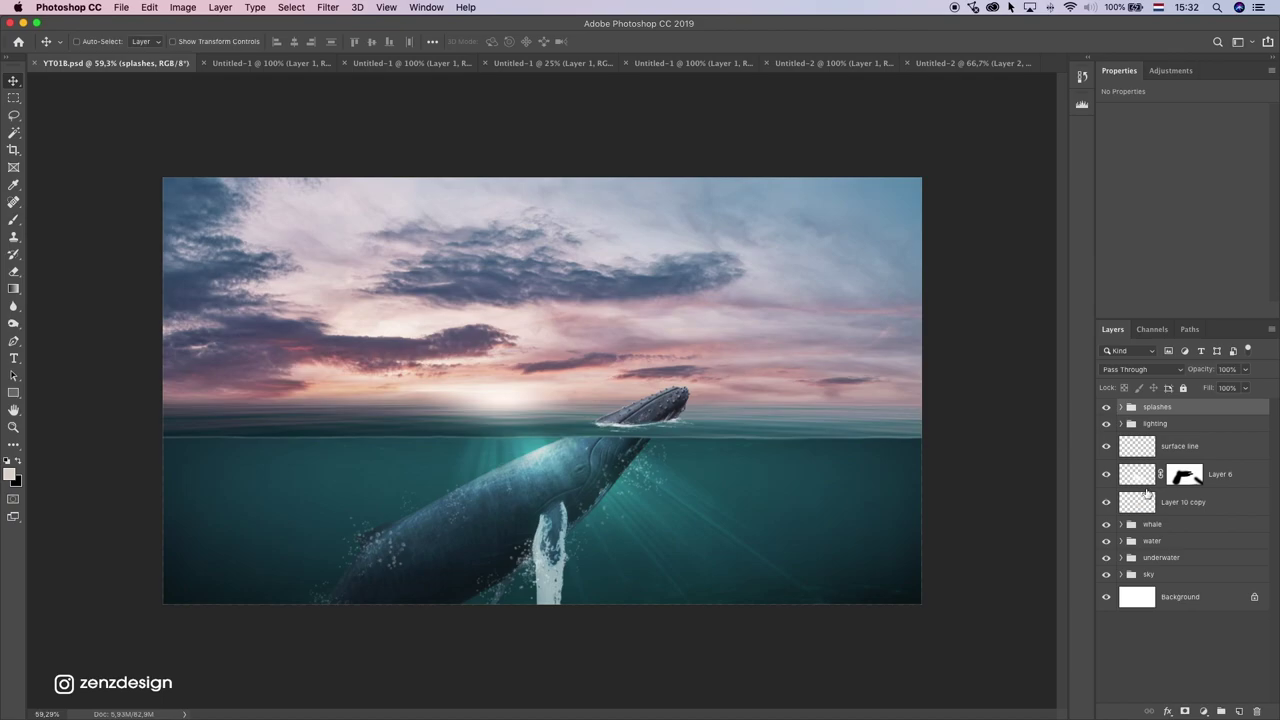
{"action": "left_click", "coordinate": [1223, 710]}
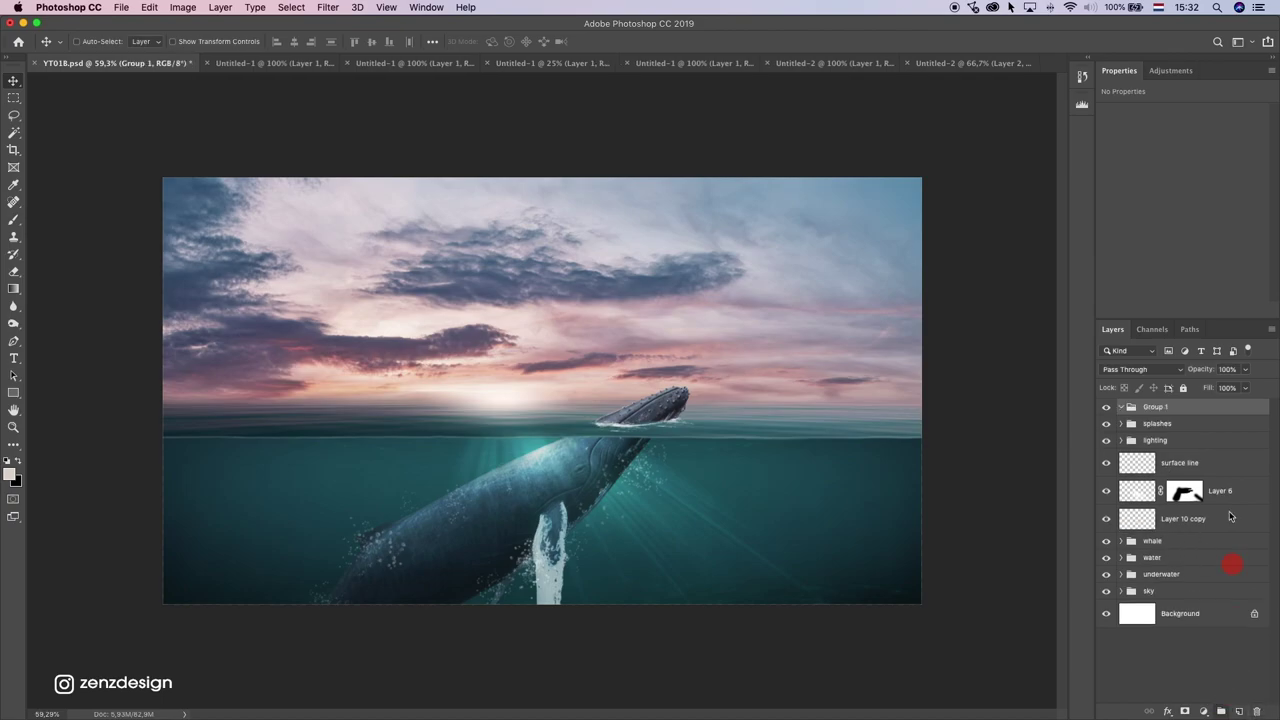
{"action": "double_click", "coordinate": [1158, 408]}
{"action": "type", "text": "fishes"}
{"action": "key", "text": "Return"}
Step: Bring the open-mouthed grey shark from its document into the fishes group and convert its layer to a smart object
{"action": "left_click", "coordinate": [225, 64]}
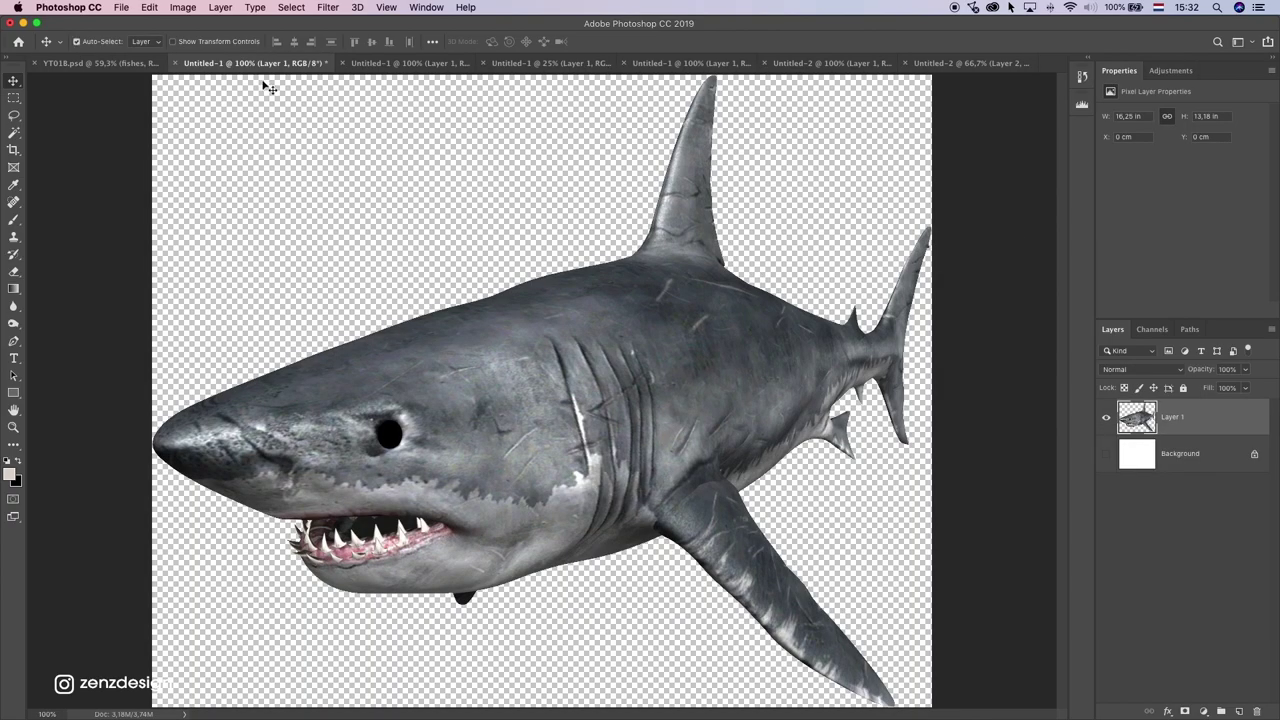
{"action": "left_click", "coordinate": [128, 63]}
{"action": "key", "text": "super+v"}
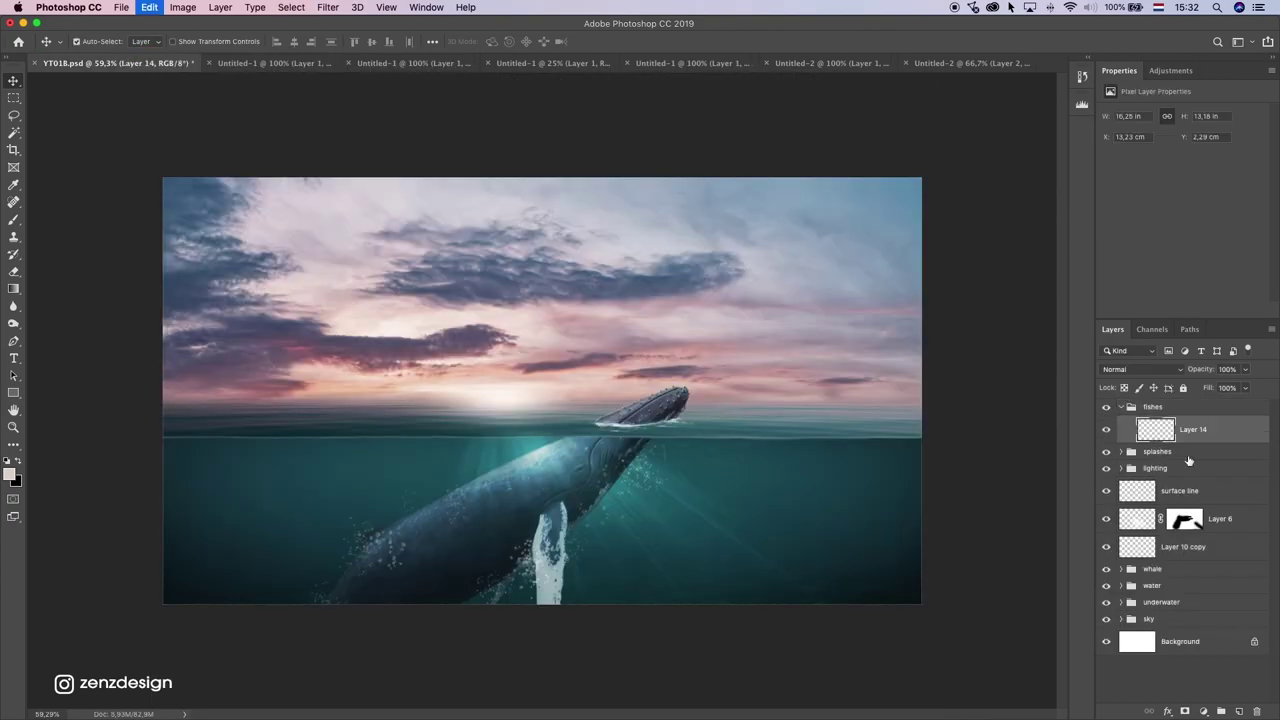
{"action": "right_click", "coordinate": [1201, 429]}
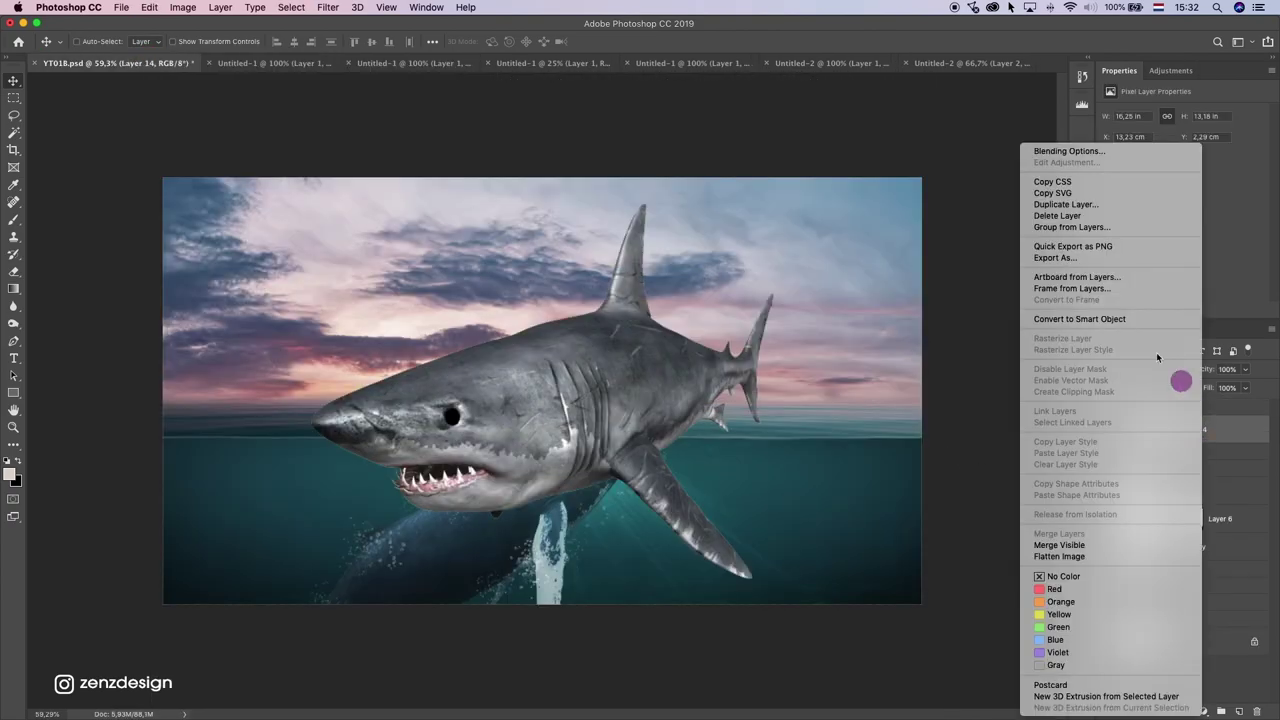
{"action": "left_click", "coordinate": [1079, 318]}
Step: Shrink the grey shark, place it underwater to the right of the whale, and close its source document without saving
{"action": "key", "text": "ctrl+t"}
{"action": "left_click_drag", "start_coordinate": [313, 206], "coordinate": [803, 466]}
{"action": "key", "text": "Return"}
{"action": "left_click", "coordinate": [283, 62]}
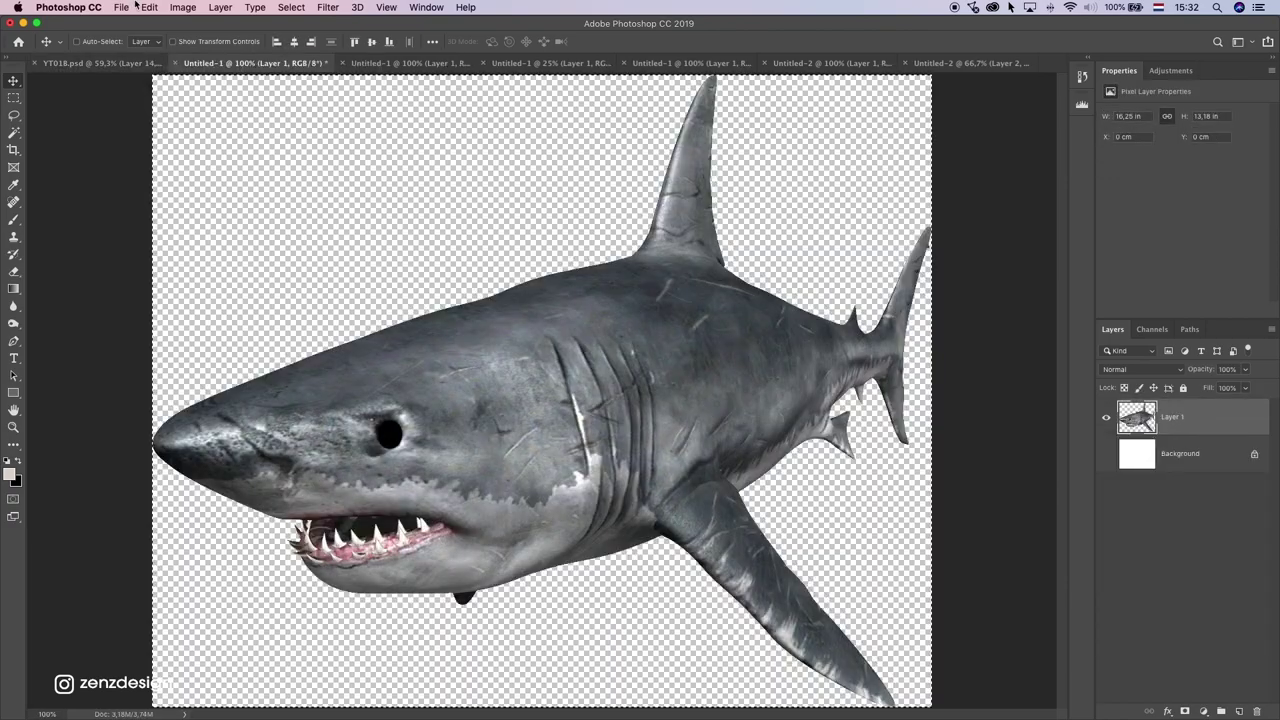
{"action": "left_click", "coordinate": [177, 63]}
{"action": "key", "text": "super+d"}
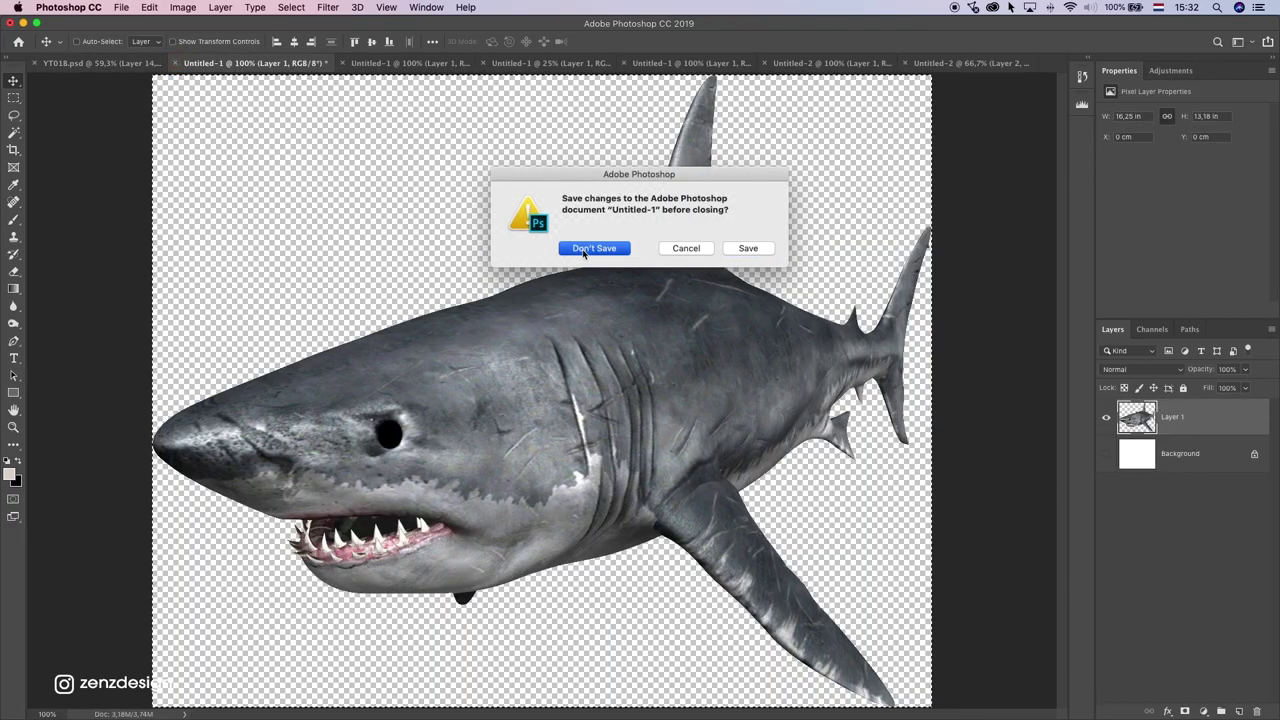
Step: Copy the teal shark from its document into the fishes group and convert its layer to a smart object
{"action": "left_click", "coordinate": [233, 66]}
{"action": "key", "text": "super+a"}
{"action": "key", "text": "super+c"}
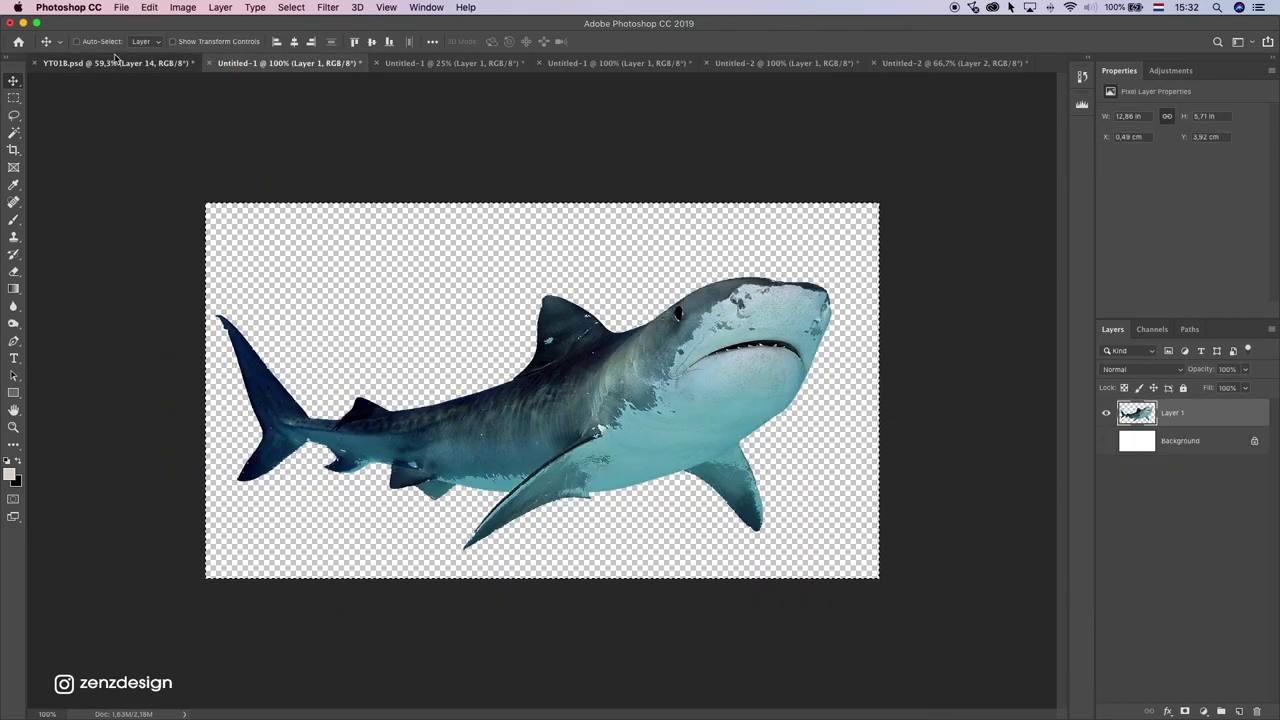
{"action": "left_click", "coordinate": [114, 63]}
{"action": "key", "text": "super+v"}
{"action": "right_click", "coordinate": [1189, 440]}
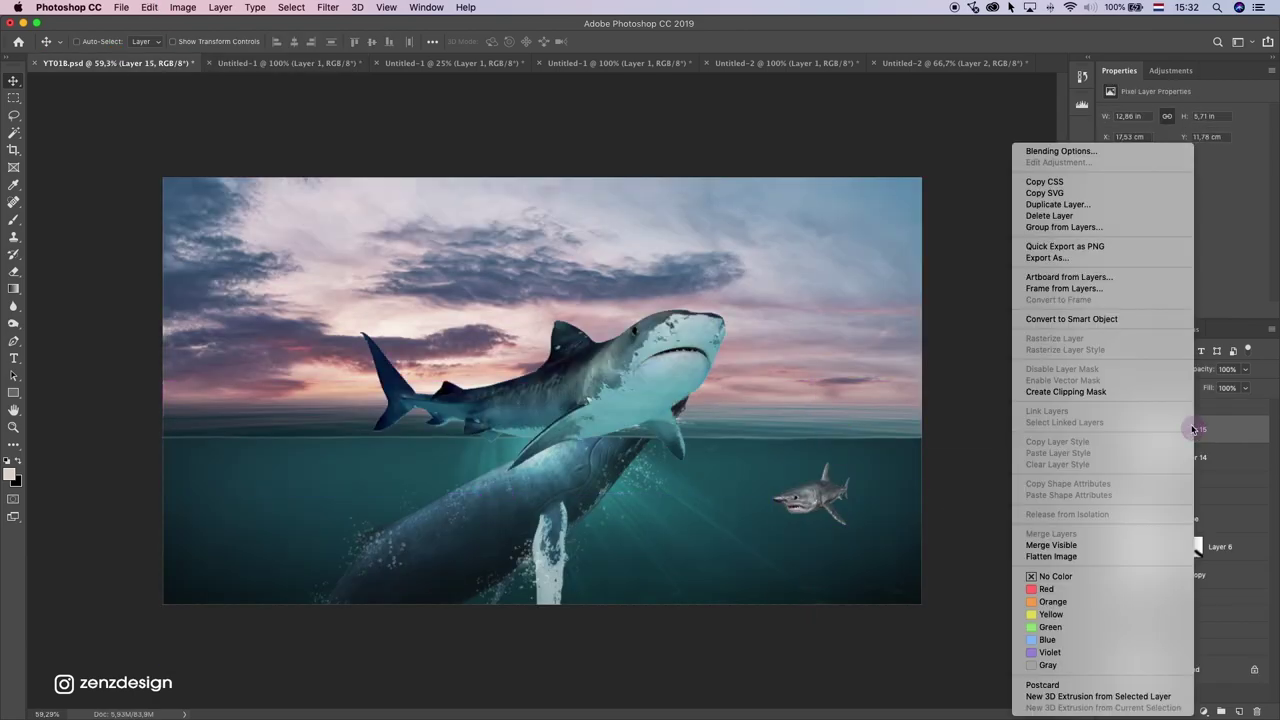
{"action": "left_click", "coordinate": [1080, 320]}
Step: Shrink the teal shark, place it underwater to the left of the whale, and close its source document without saving
{"action": "key", "text": "super+t"}
{"action": "left_click_drag", "start_coordinate": [723, 309], "coordinate": [417, 395]}
{"action": "key", "text": "Return"}
{"action": "left_click_drag", "start_coordinate": [457, 441], "coordinate": [317, 494]}
{"action": "left_click", "coordinate": [300, 63]}
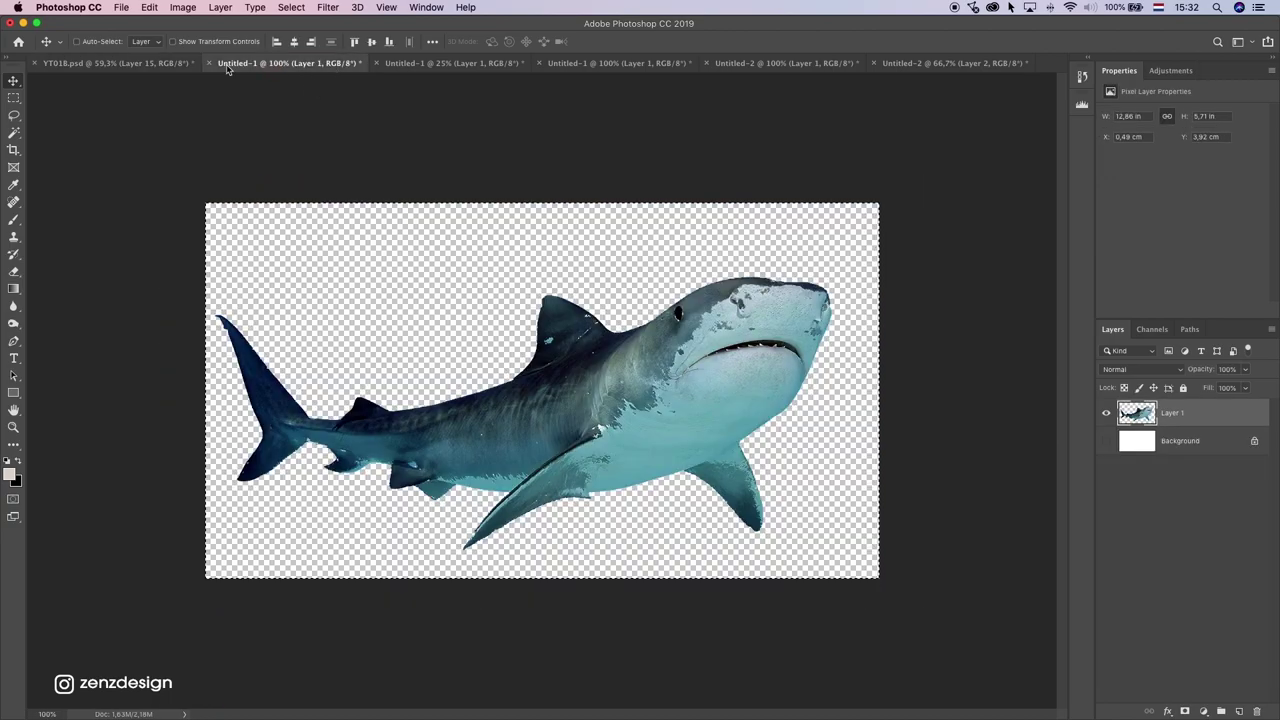
{"action": "left_click", "coordinate": [210, 63]}
{"action": "left_click", "coordinate": [593, 249]}
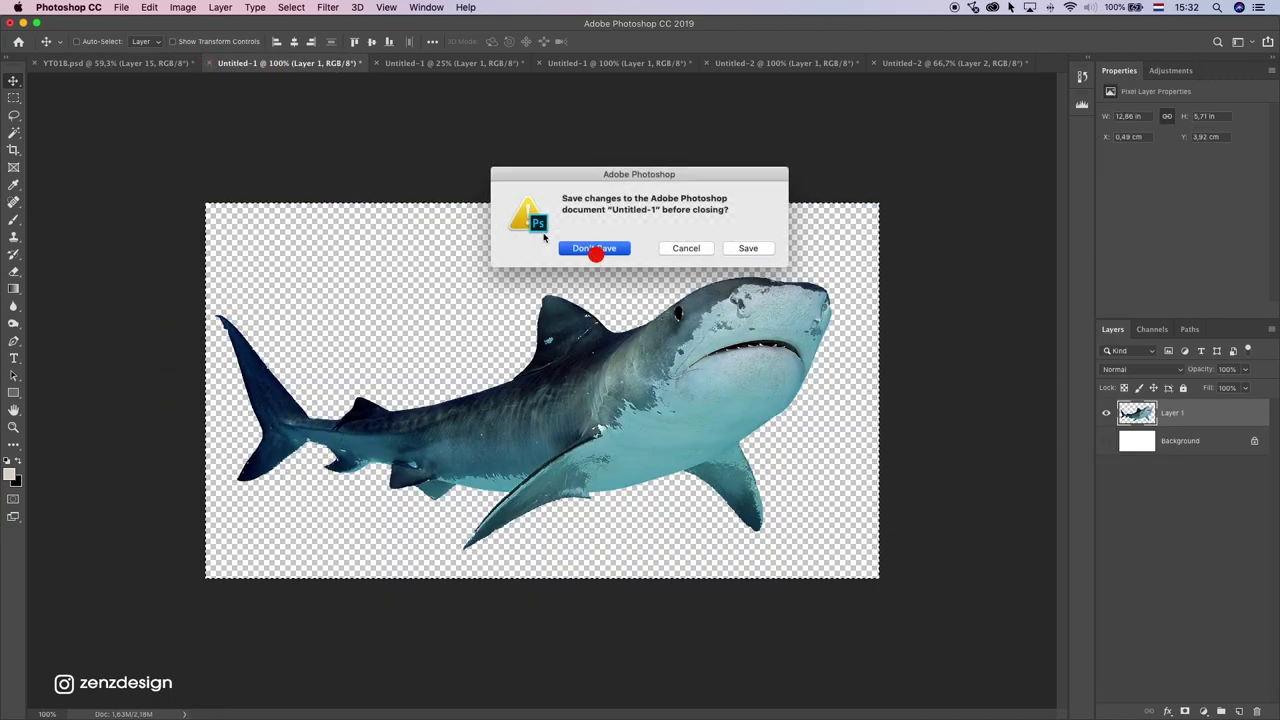
Step: Copy the long-tailed pale shark from its document into the fishes group and convert its layer to a smart object
{"action": "left_click", "coordinate": [270, 64]}
{"action": "key", "text": "super+c"}
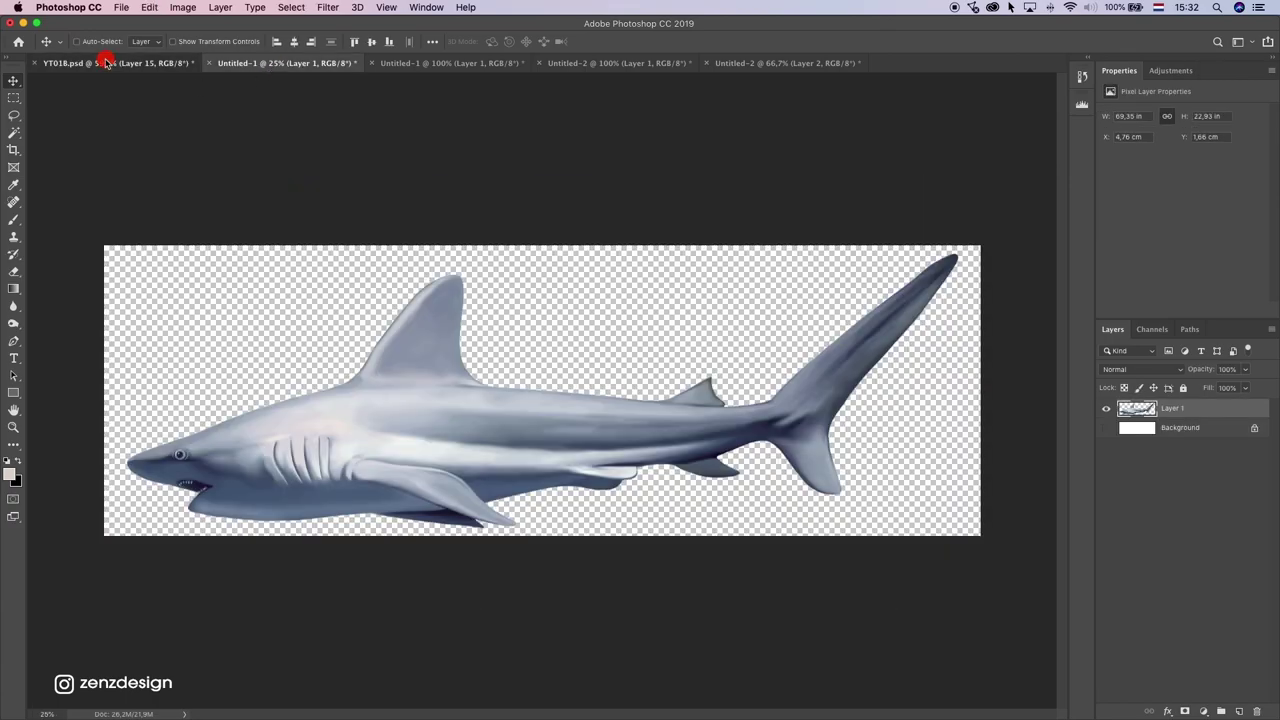
{"action": "left_click", "coordinate": [112, 63]}
{"action": "key", "text": "super+v"}
{"action": "right_click", "coordinate": [1204, 438]}
{"action": "left_click", "coordinate": [1080, 319]}
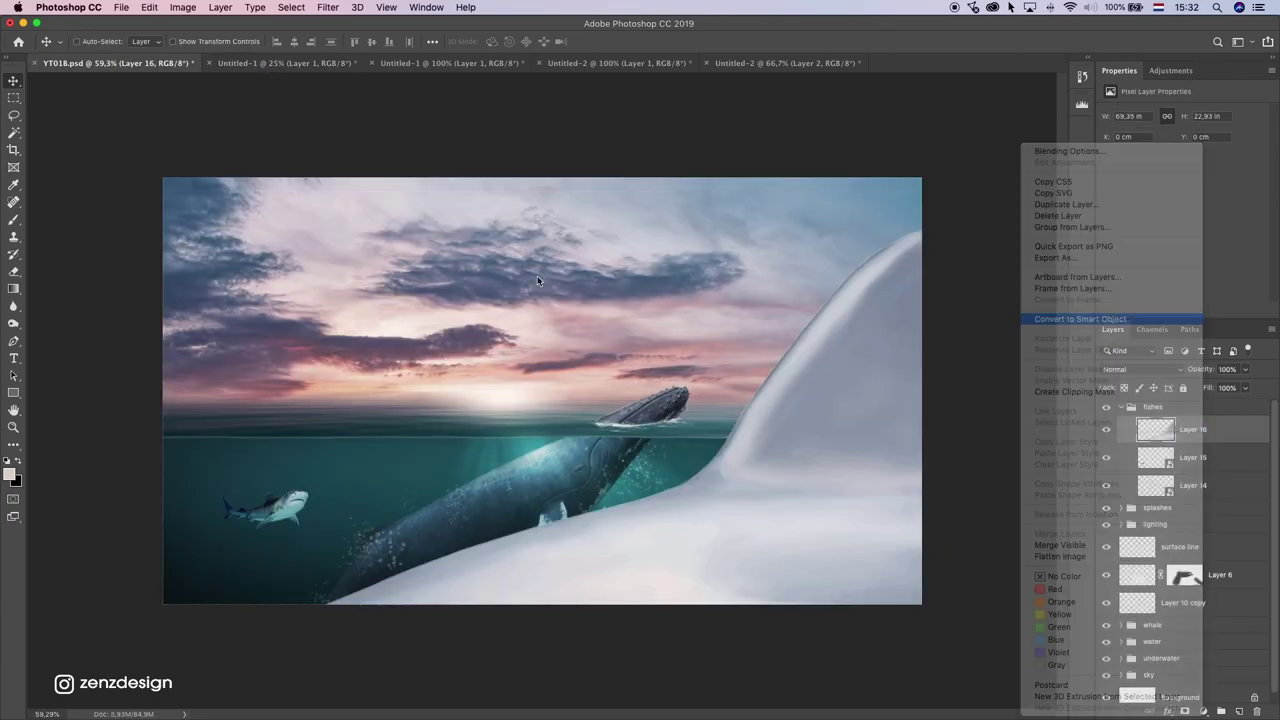
Step: Shrink the pale shark, place it in the deep water right of the whale's fin, and close its source document without saving
{"action": "key", "text": "super+t"}
{"action": "left_click_drag", "start_coordinate": [160, 177], "coordinate": [795, 527]}
{"action": "key", "text": "Return"}
{"action": "left_click_drag", "start_coordinate": [722, 424], "coordinate": [700, 446]}
{"action": "left_click", "coordinate": [280, 63]}
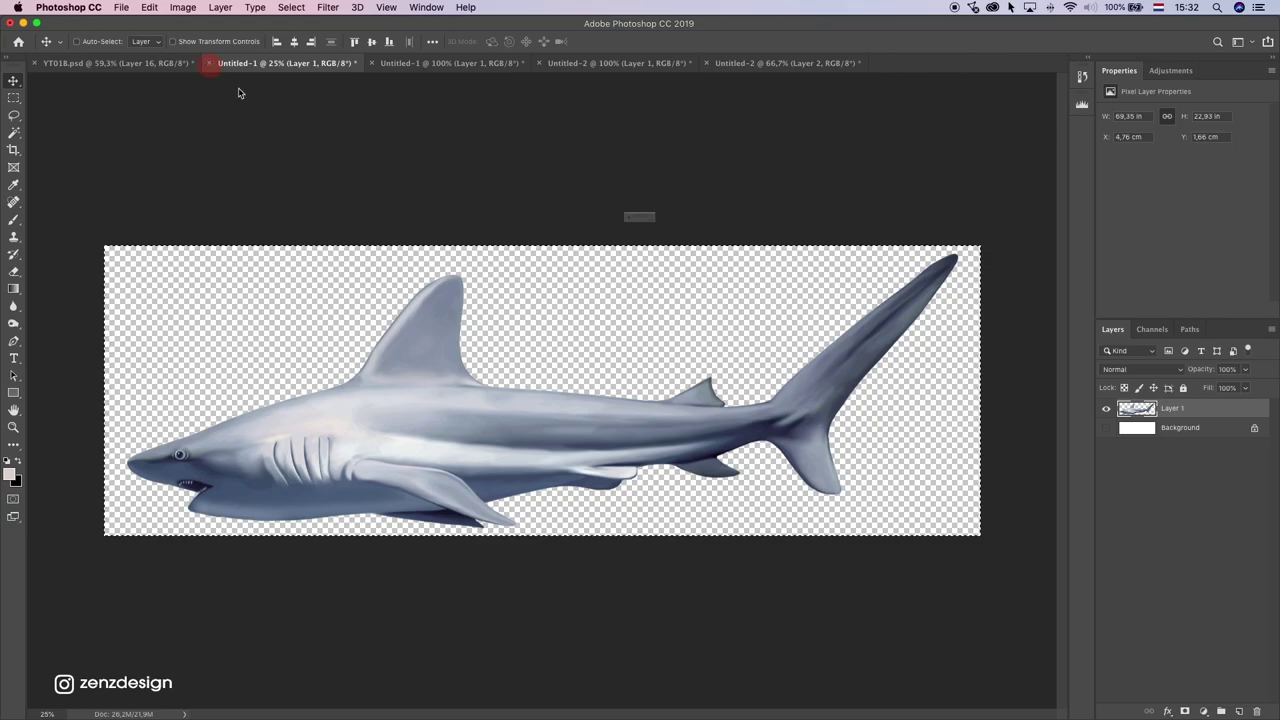
{"action": "left_click", "coordinate": [211, 63]}
{"action": "left_click", "coordinate": [590, 249]}
{"action": "left_click", "coordinate": [294, 63]}
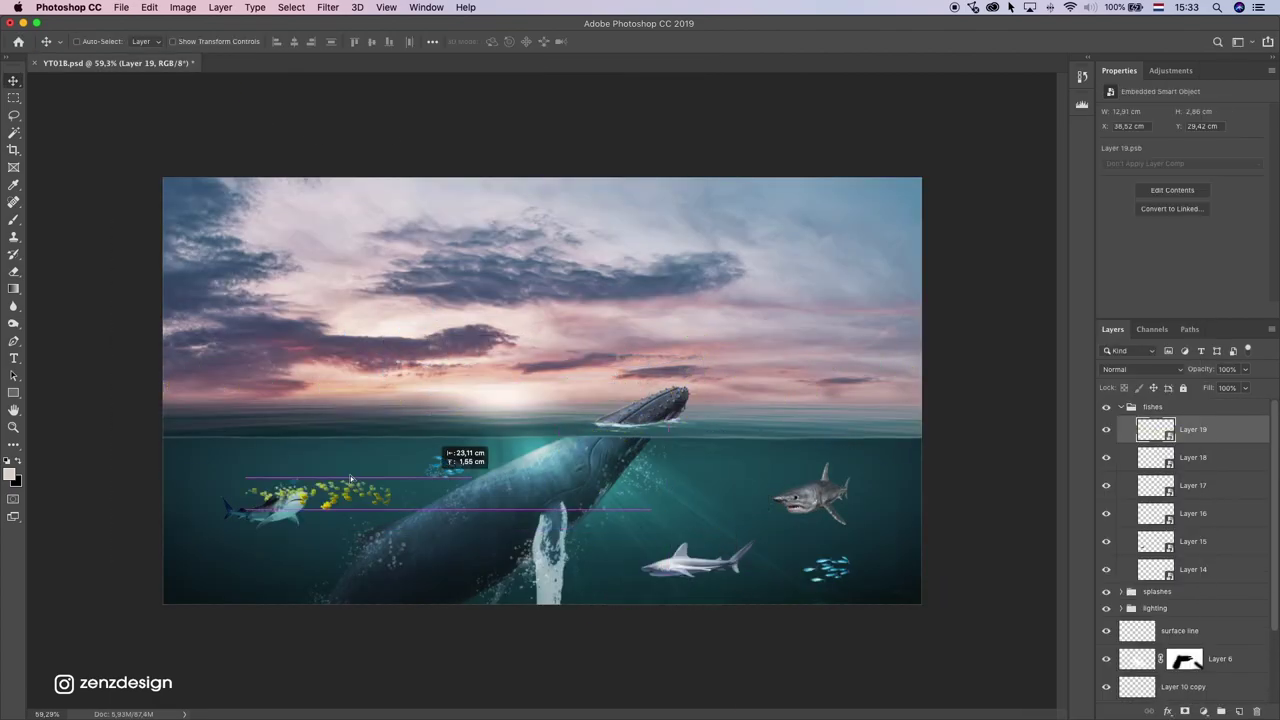
Step: Move the school of yellow fish into the lower-left corner of the underwater scene
{"action": "left_click_drag", "start_coordinate": [350, 480], "coordinate": [267, 562]}
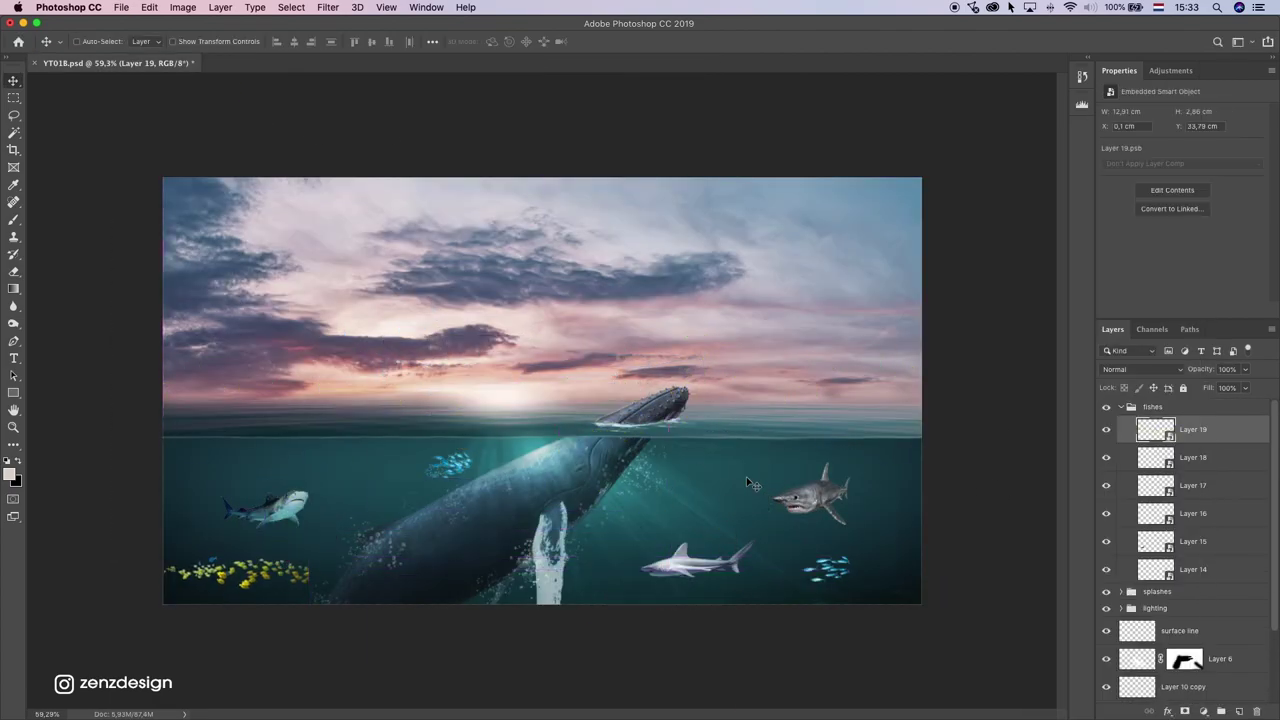
{"action": "scroll", "coordinate": [698, 474], "scroll_direction": "up", "scroll_amount": 2}
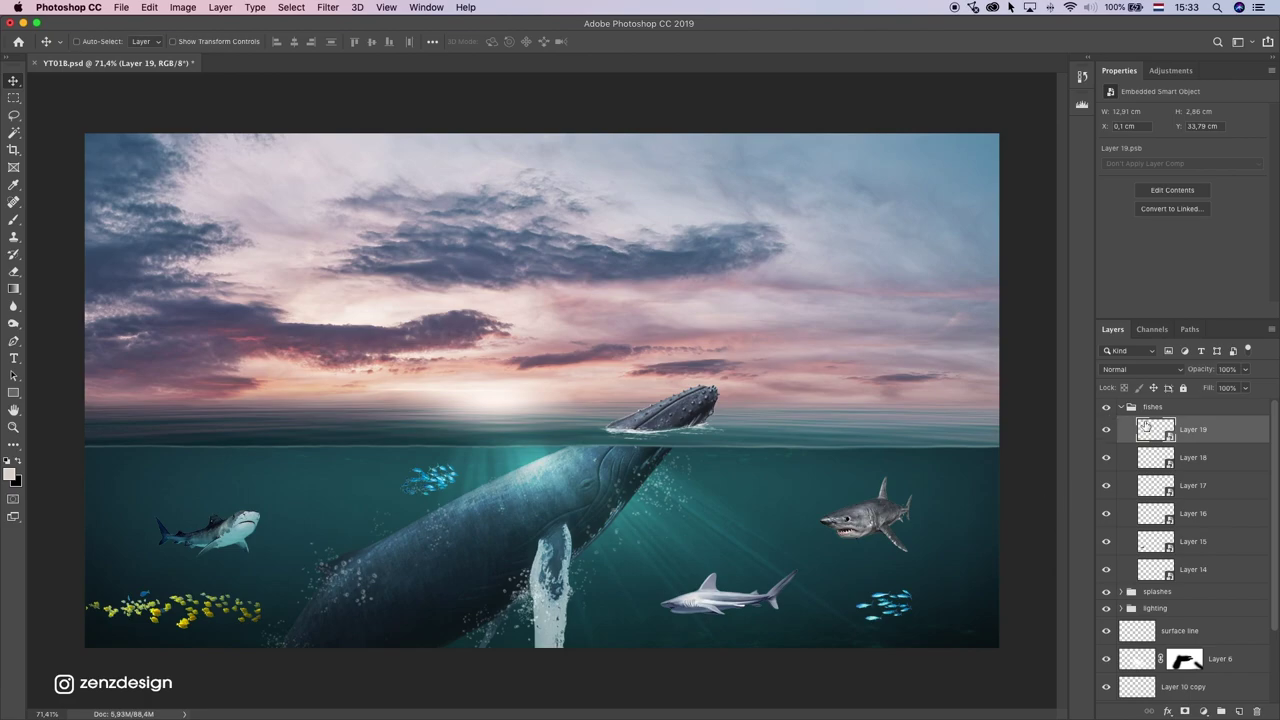
Step: Add a Hue/Saturation adjustment clipped to the yellow fish layer
{"action": "left_click", "coordinate": [1159, 412]}
{"action": "left_click", "coordinate": [1166, 428]}
{"action": "left_click", "coordinate": [1106, 429]}
{"action": "left_click", "coordinate": [1106, 429]}
{"action": "left_click", "coordinate": [1107, 429]}
{"action": "left_click", "coordinate": [1107, 429]}
{"action": "left_click", "coordinate": [1204, 711]}
{"action": "left_click", "coordinate": [1202, 565]}
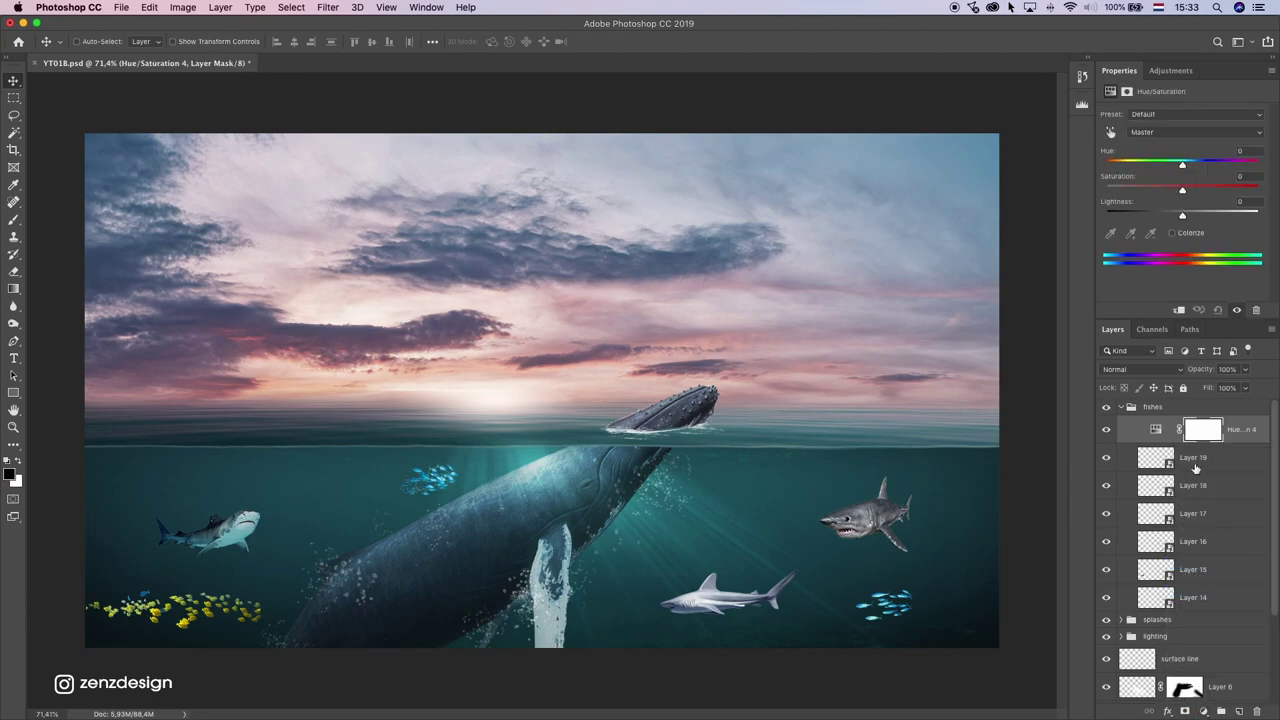
{"action": "left_click", "coordinate": [1180, 310]}
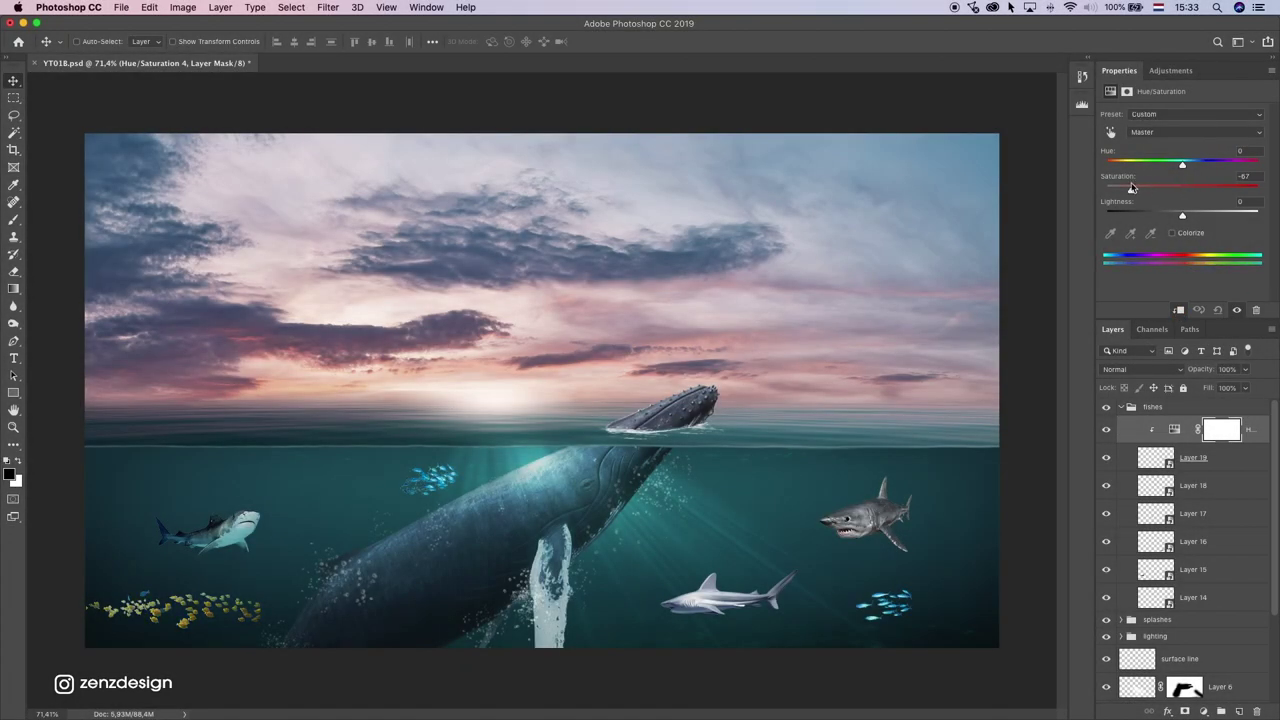
Step: Set the yellows' saturation to -48 in the adjustment and lower the yellow fish layer's opacity
{"action": "left_click", "coordinate": [1180, 133]}
{"action": "left_click", "coordinate": [1176, 150]}
{"action": "left_click_drag", "start_coordinate": [1172, 188], "coordinate": [1165, 190]}
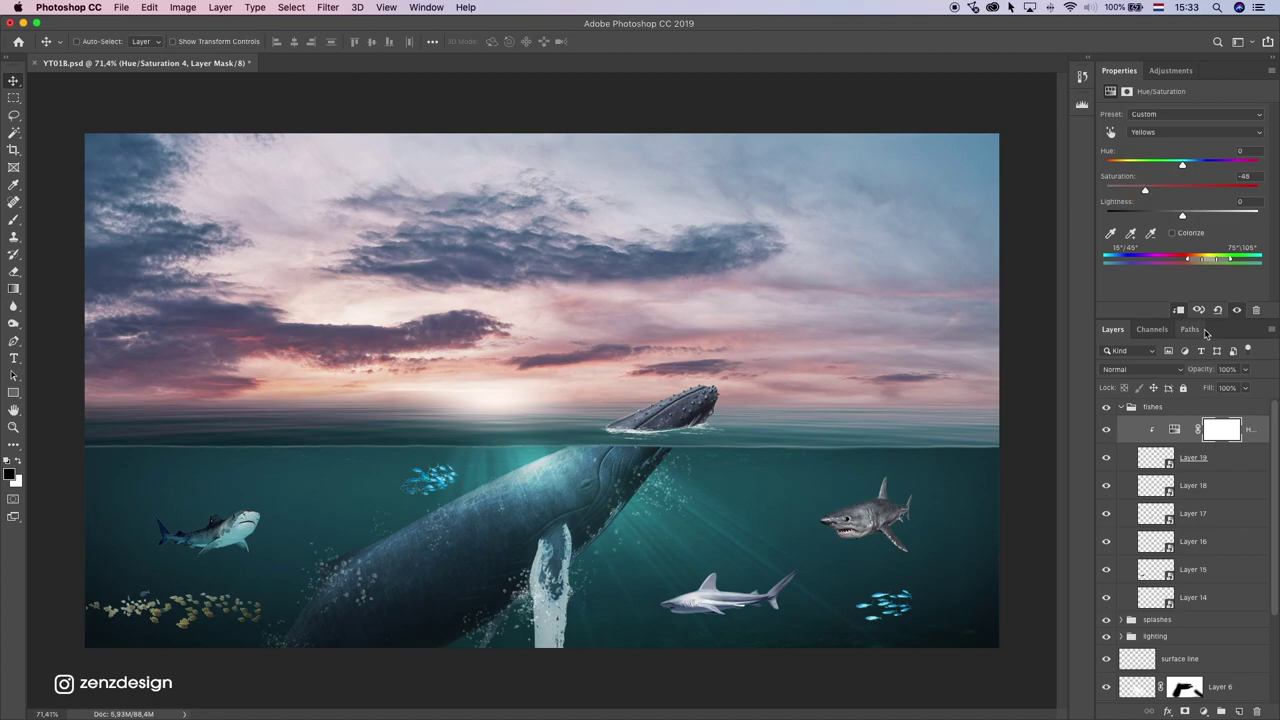
{"action": "key", "text": "alt+bracketleft"}
{"action": "left_click", "coordinate": [1244, 370]}
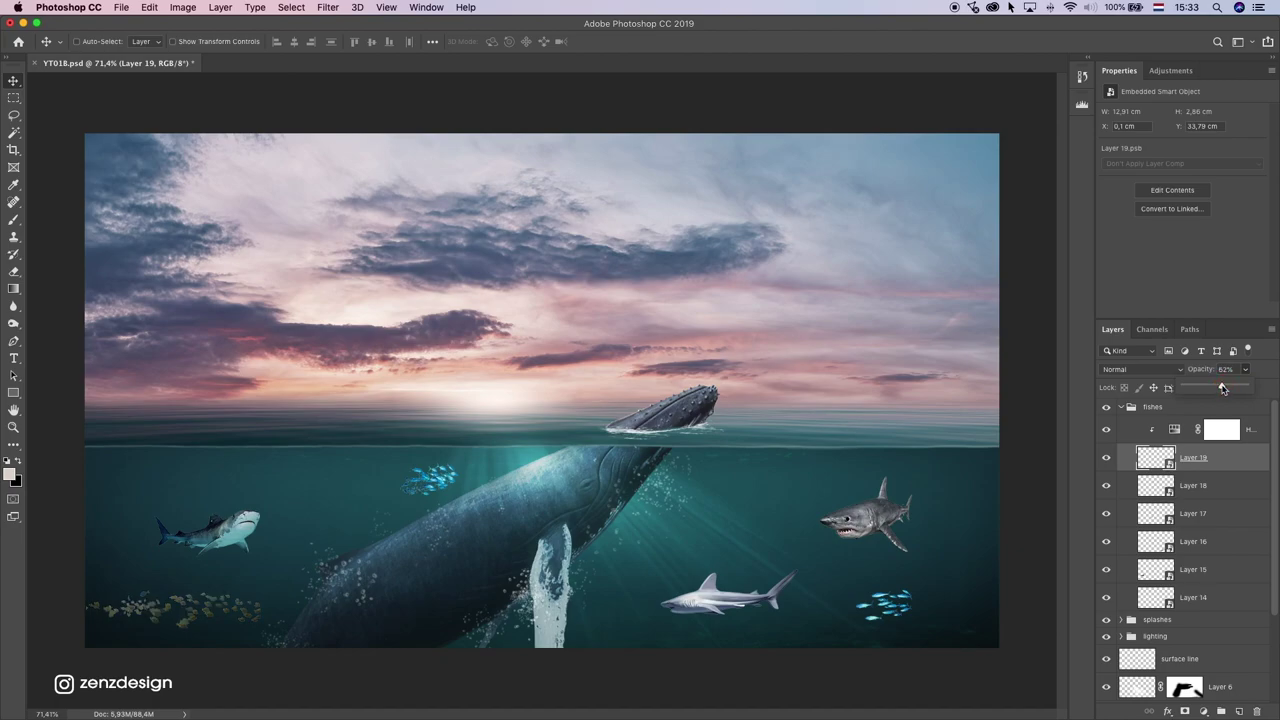
Step: Clip a Hue/Saturation adjustment to the teal shark, reduce its saturation slightly, and lower the shark's opacity
{"action": "key", "text": "alt+bracketleft"}
{"action": "key", "text": "alt+bracketleft"}
{"action": "key", "text": "alt+bracketleft"}
{"action": "key", "text": "alt+bracketleft"}
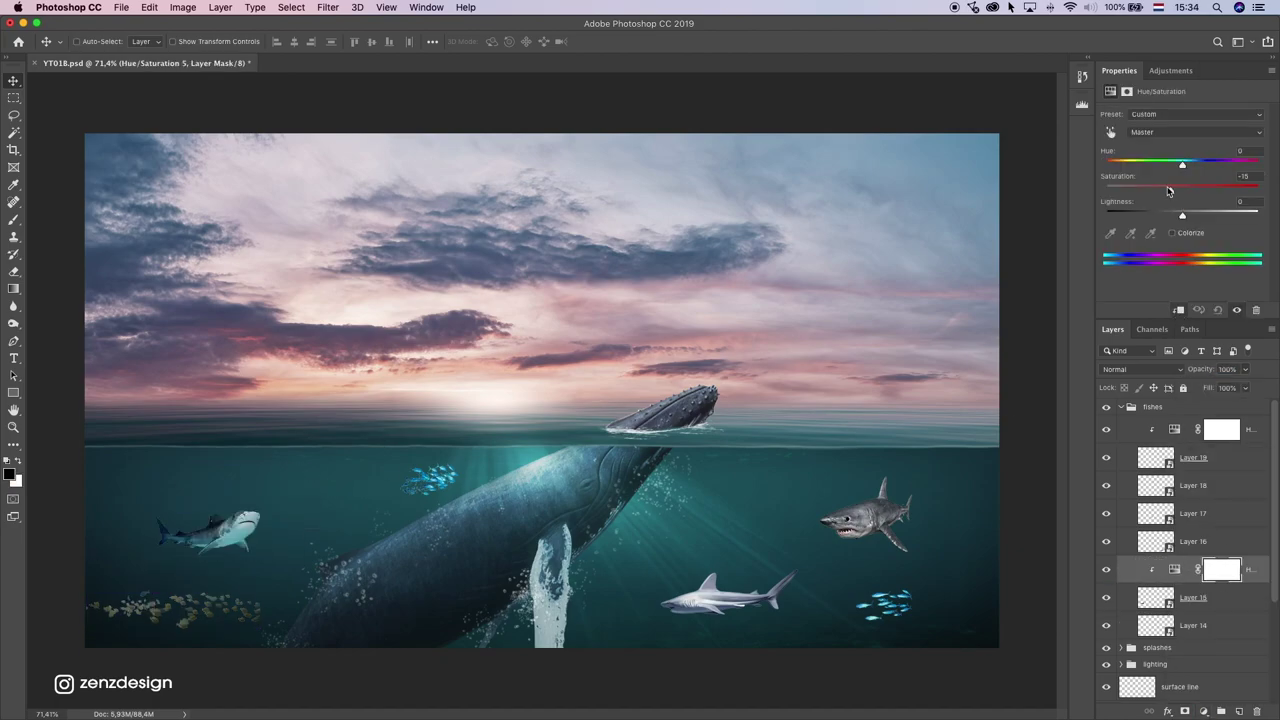
{"action": "left_click_drag", "start_coordinate": [1226, 386], "coordinate": [1218, 387]}
Step: Mute the color of the upper blue fish school with a clipped Hue/Saturation adjustment
{"action": "left_click_drag", "start_coordinate": [430, 480], "coordinate": [411, 487]}
{"action": "left_click", "coordinate": [1203, 711]}
{"action": "left_click", "coordinate": [1215, 545]}
{"action": "key", "text": "super+alt+g"}
{"action": "mouse_move", "coordinate": [1183, 191]}
{"action": "left_mouse_down"}
{"action": "mouse_move", "coordinate": [1149, 191]}
{"action": "mouse_move", "coordinate": [1160, 191]}
{"action": "left_mouse_up"}
Step: Set the upper blue fish school's layer opacity to 80% and adjust the school's position near the whale
{"action": "left_click", "coordinate": [1200, 440]}
{"action": "left_click_drag", "start_coordinate": [1245, 370], "coordinate": [1230, 385]}
{"action": "left_click_drag", "start_coordinate": [571, 455], "coordinate": [582, 452]}
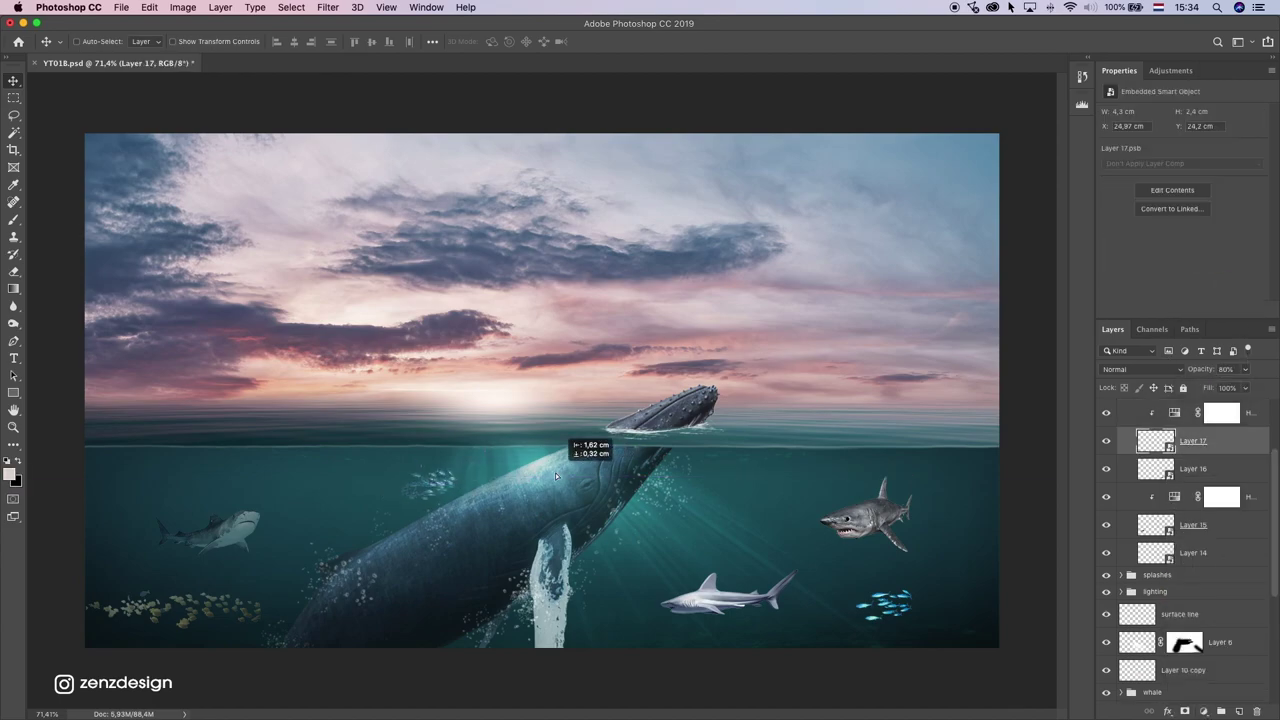
Step: Clip a Hue/Saturation adjustment to the long-tailed pale shark and reduce its saturation
{"action": "left_click", "coordinate": [1187, 471]}
{"action": "left_click", "coordinate": [1203, 711]}
{"action": "left_click", "coordinate": [1215, 545]}
{"action": "key", "text": "super+alt+g"}
{"action": "left_click_drag", "start_coordinate": [1183, 191], "coordinate": [1154, 191]}
Step: Lower the pale shark's layer opacity so it fades into the deep water
{"action": "left_click", "coordinate": [1200, 496]}
{"action": "mouse_move", "coordinate": [1245, 370]}
{"action": "left_mouse_down"}
{"action": "mouse_move", "coordinate": [1212, 383]}
{"action": "mouse_move", "coordinate": [1236, 385]}
{"action": "left_mouse_up"}
{"action": "mouse_move", "coordinate": [757, 562]}
{"action": "left_mouse_down"}
{"action": "mouse_move", "coordinate": [823, 566]}
{"action": "mouse_move", "coordinate": [757, 562]}
{"action": "left_mouse_up"}
{"action": "left_click", "coordinate": [1245, 369]}
{"action": "left_click_drag", "start_coordinate": [1236, 385], "coordinate": [1208, 385]}
Step: Fade the large grey shark to 26% opacity and clip a Hue/Saturation adjustment to it
{"action": "left_click", "coordinate": [1200, 580]}
{"action": "left_click_drag", "start_coordinate": [866, 515], "coordinate": [824, 512]}
{"action": "left_click_drag", "start_coordinate": [1245, 369], "coordinate": [1205, 386]}
{"action": "left_click", "coordinate": [1203, 711]}
{"action": "left_click", "coordinate": [1215, 545]}
{"action": "left_click", "coordinate": [1223, 595], "text": "alt"}
{"action": "left_click", "coordinate": [1200, 608]}
Step: Spread the sharks out by moving the teal shark lower left and the grey and pale sharks further right
{"action": "left_click", "coordinate": [236, 530], "text": "super"}
{"action": "left_click_drag", "start_coordinate": [331, 513], "coordinate": [305, 550]}
{"action": "scroll", "coordinate": [305, 550], "scroll_direction": "down", "scroll_amount": 2}
{"action": "left_click", "coordinate": [778, 492], "text": "super"}
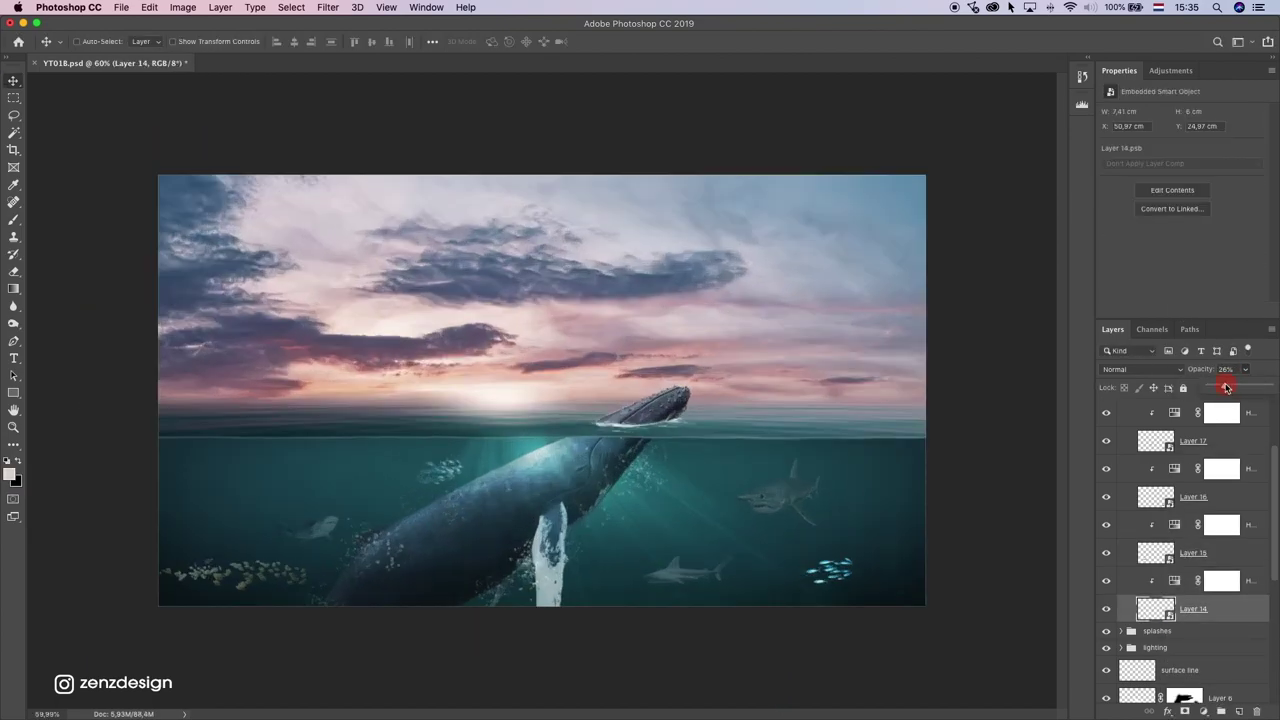
{"action": "left_click_drag", "start_coordinate": [778, 492], "coordinate": [860, 497]}
{"action": "left_click", "coordinate": [696, 575], "text": "super"}
{"action": "left_click_drag", "start_coordinate": [696, 575], "coordinate": [741, 581]}
Step: Clip a Hue/Saturation adjustment to the lower-right blue fish school and set its saturation to -50
{"action": "left_click", "coordinate": [830, 570], "text": "super"}
{"action": "left_click", "coordinate": [1203, 711]}
{"action": "left_click", "coordinate": [1215, 555]}
{"action": "left_click", "coordinate": [1223, 427], "text": "alt"}
{"action": "left_click_drag", "start_coordinate": [1183, 190], "coordinate": [1146, 191]}
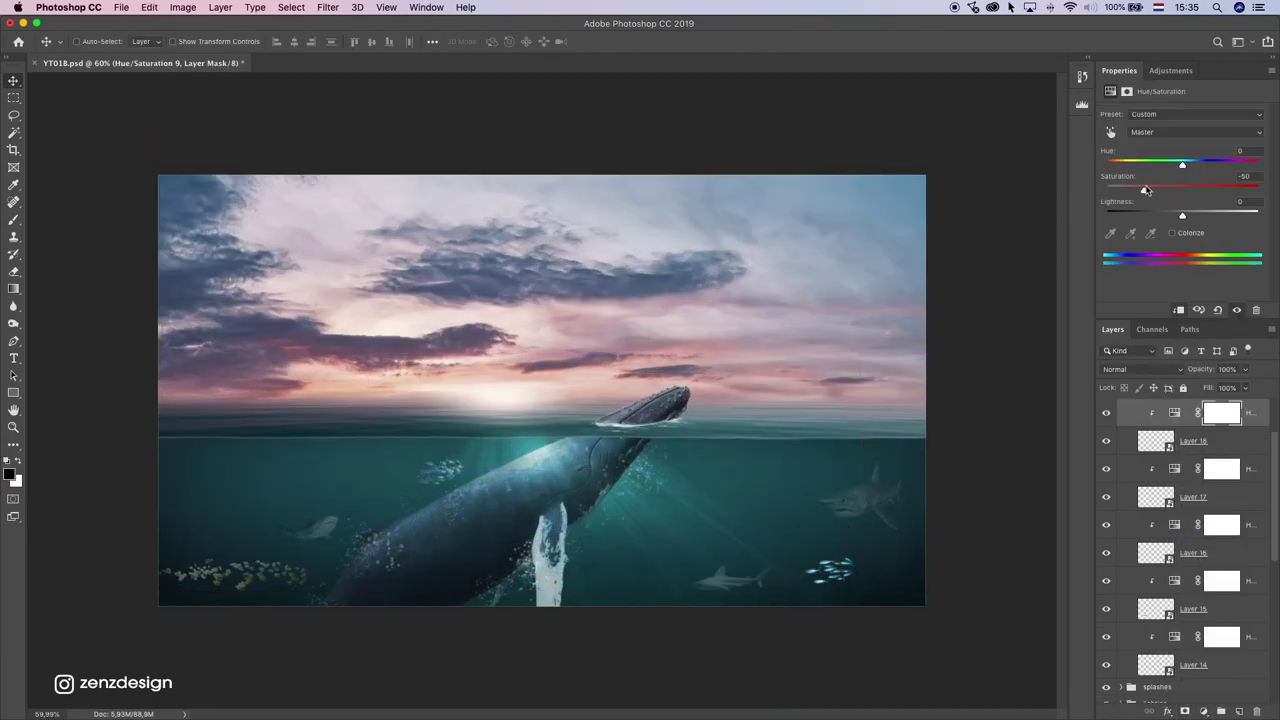
Step: Move the grey shark and the lower-right blue fish school closer to the whale's fin and nudge the teal shark left
{"action": "left_click", "coordinate": [1200, 440]}
{"action": "left_click_drag", "start_coordinate": [900, 540], "coordinate": [687, 527]}
{"action": "scroll", "coordinate": [648, 555], "scroll_direction": "up", "scroll_amount": 2}
{"action": "left_click_drag", "start_coordinate": [289, 542], "coordinate": [269, 549]}
{"action": "key", "text": "alt+bracketleft"}
{"action": "left_click_drag", "start_coordinate": [760, 606], "coordinate": [700, 612]}
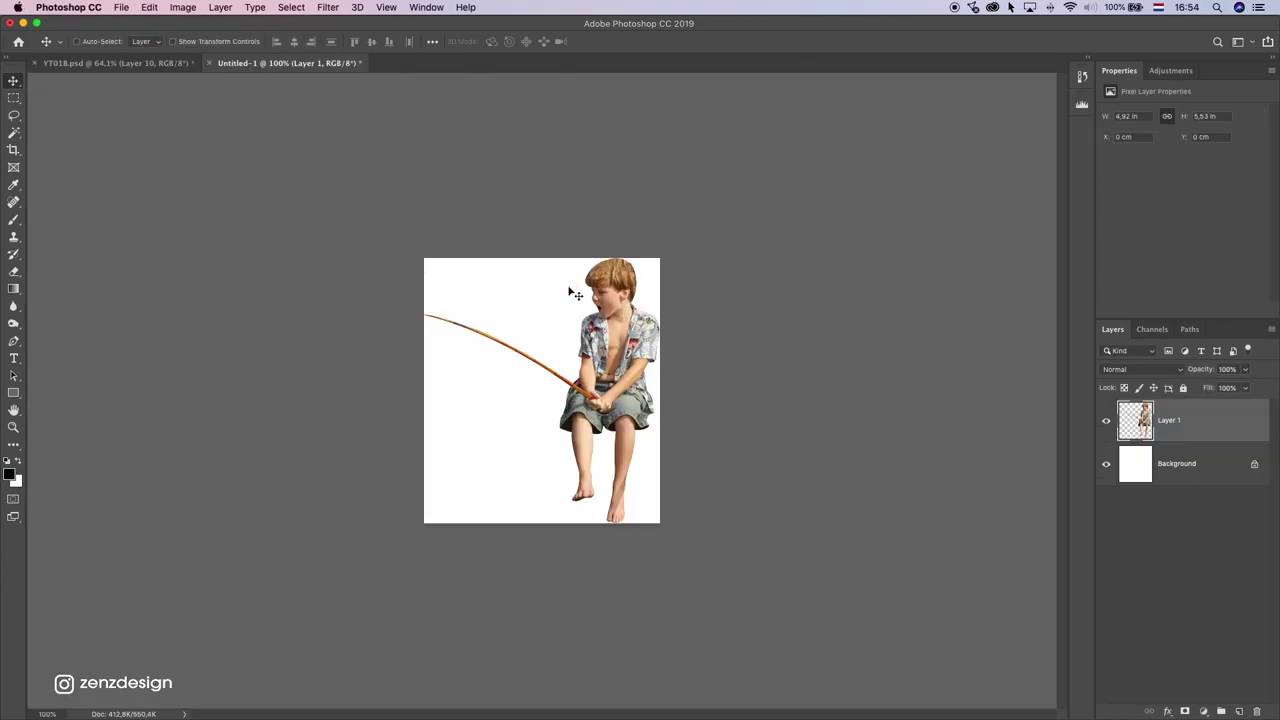
Step: Copy the fishing boy cutout from its document and close that document without saving
{"action": "key", "text": "super+a"}
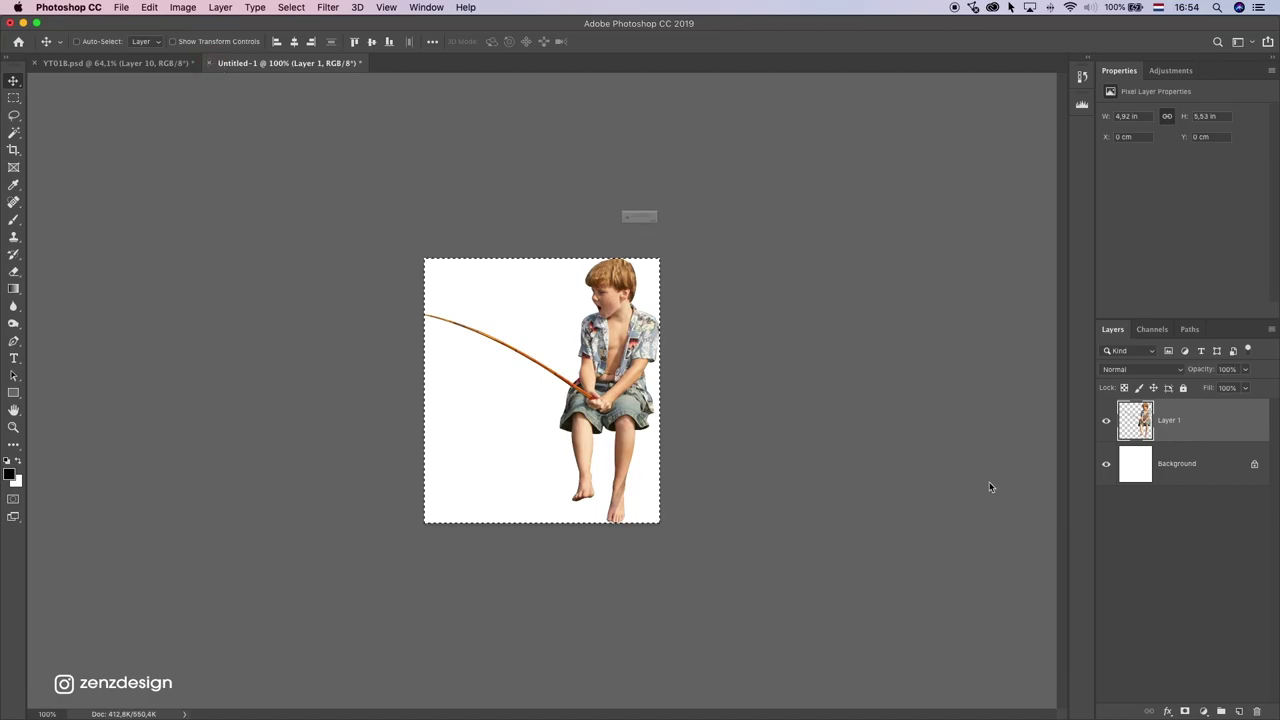
{"action": "key", "text": "super+w"}
{"action": "left_click", "coordinate": [590, 248]}
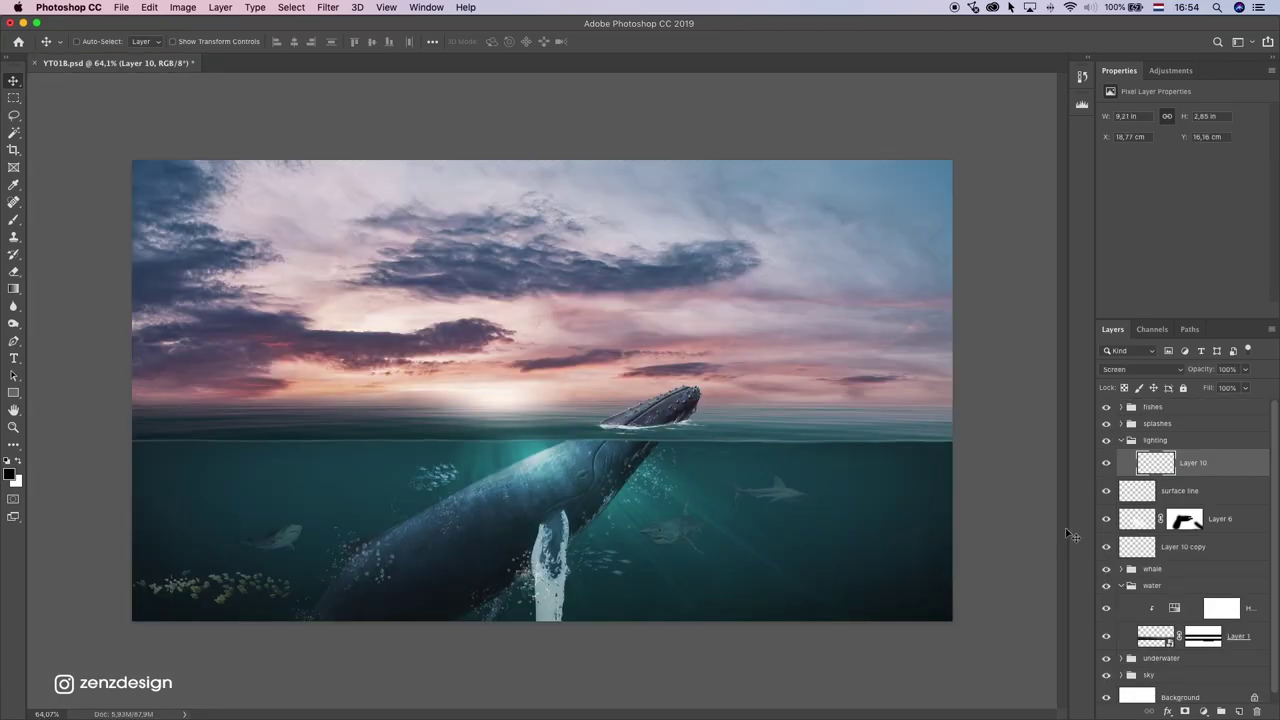
Step: Paste the fishing boy onto a new layer at the top of the whale group and convert it to a smart object
{"action": "left_click", "coordinate": [680, 410], "text": "super"}
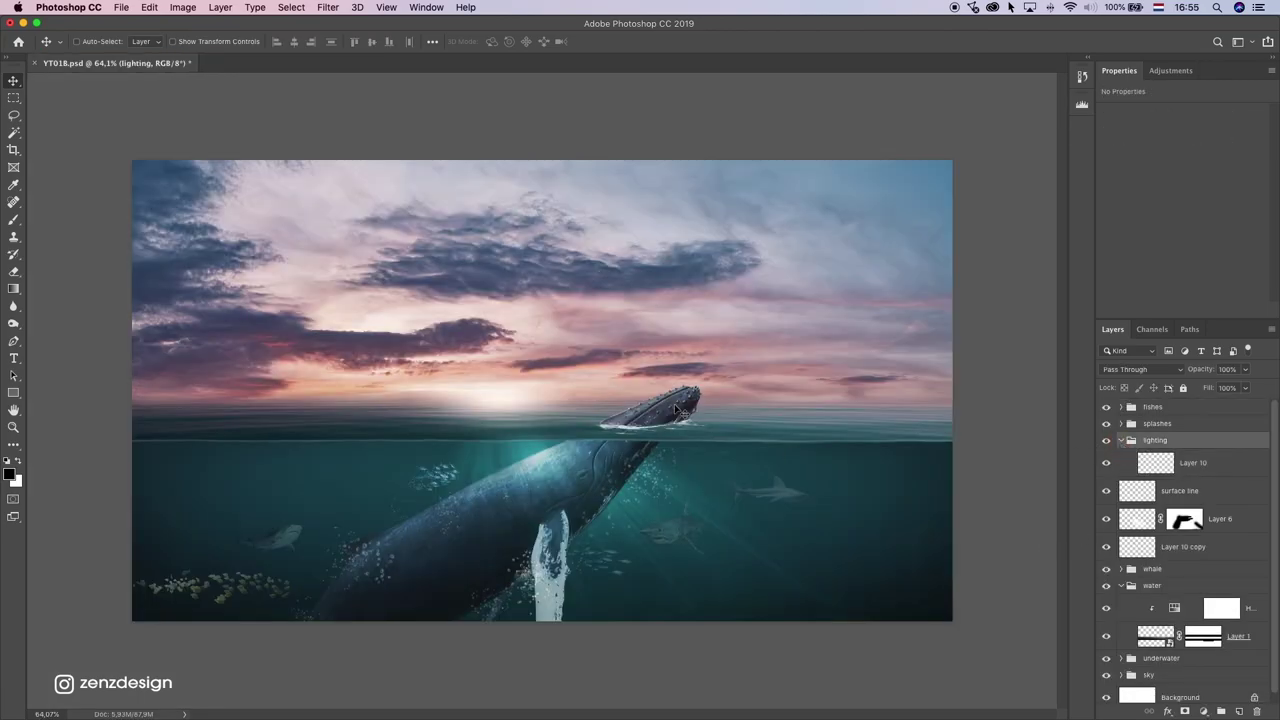
{"action": "left_click", "coordinate": [1214, 592]}
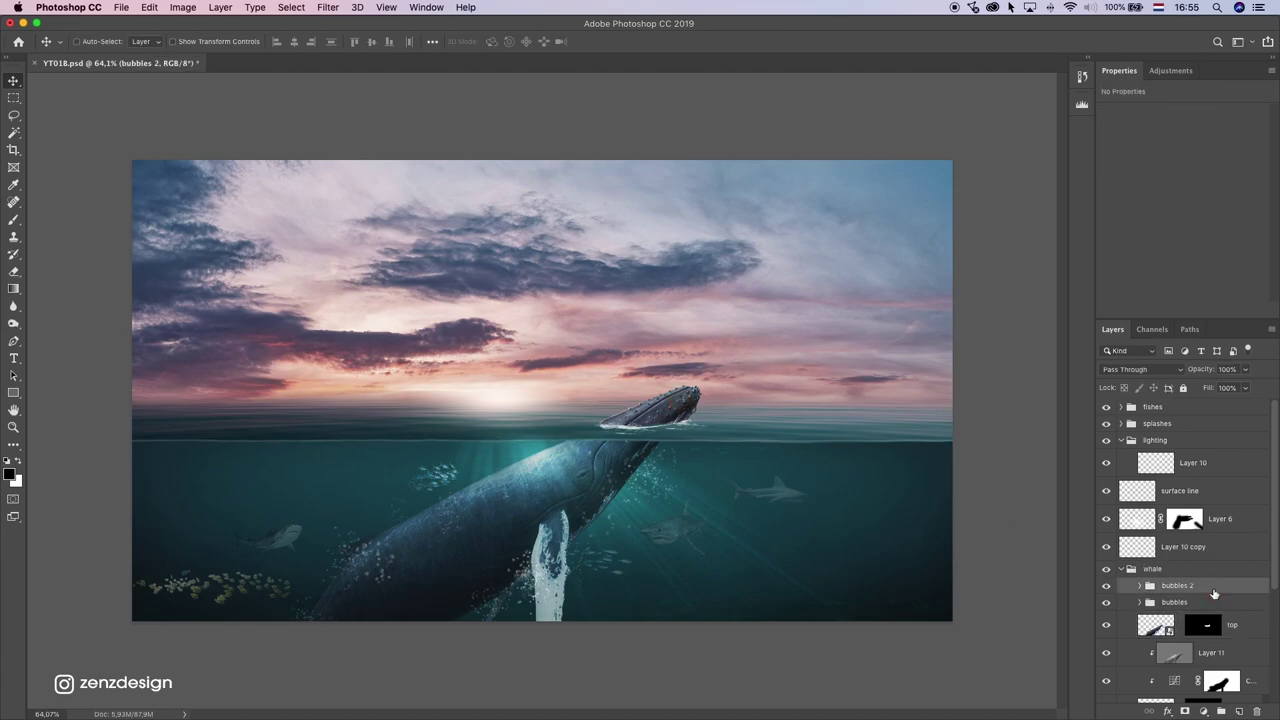
{"action": "left_click", "coordinate": [1106, 569]}
{"action": "left_click", "coordinate": [1105, 570]}
{"action": "left_click", "coordinate": [1238, 711]}
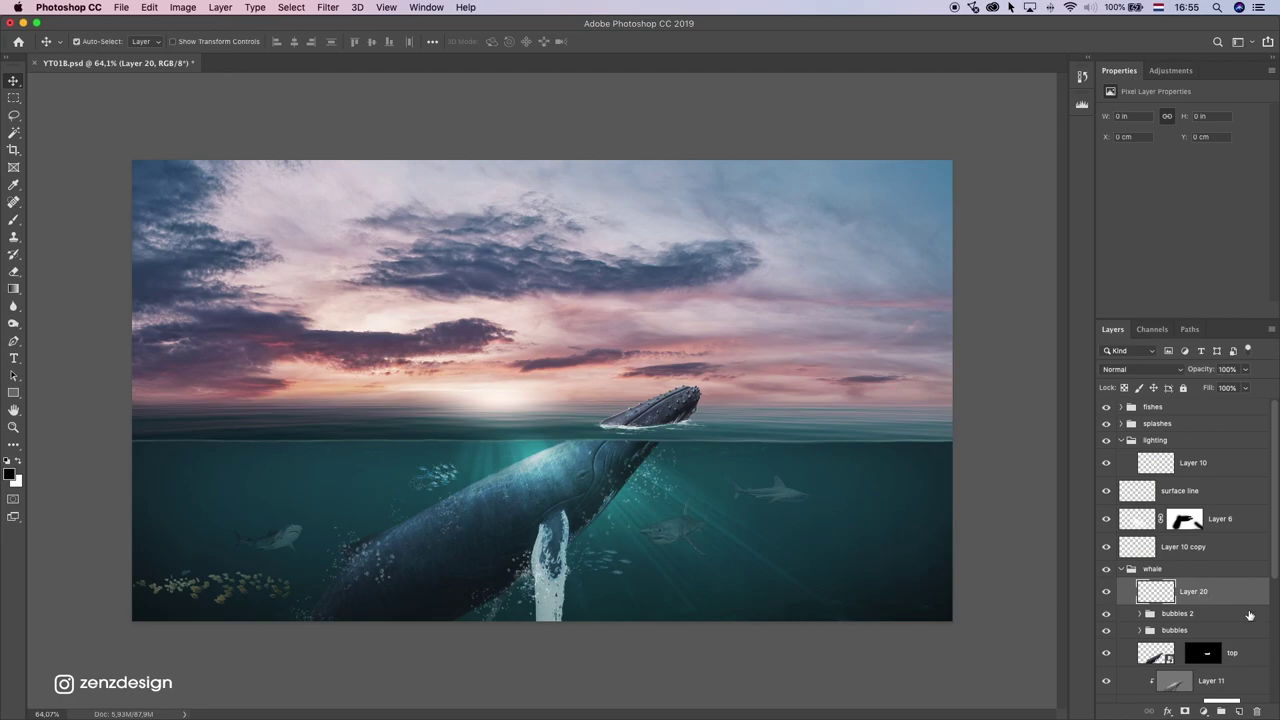
{"action": "key", "text": "super+v"}
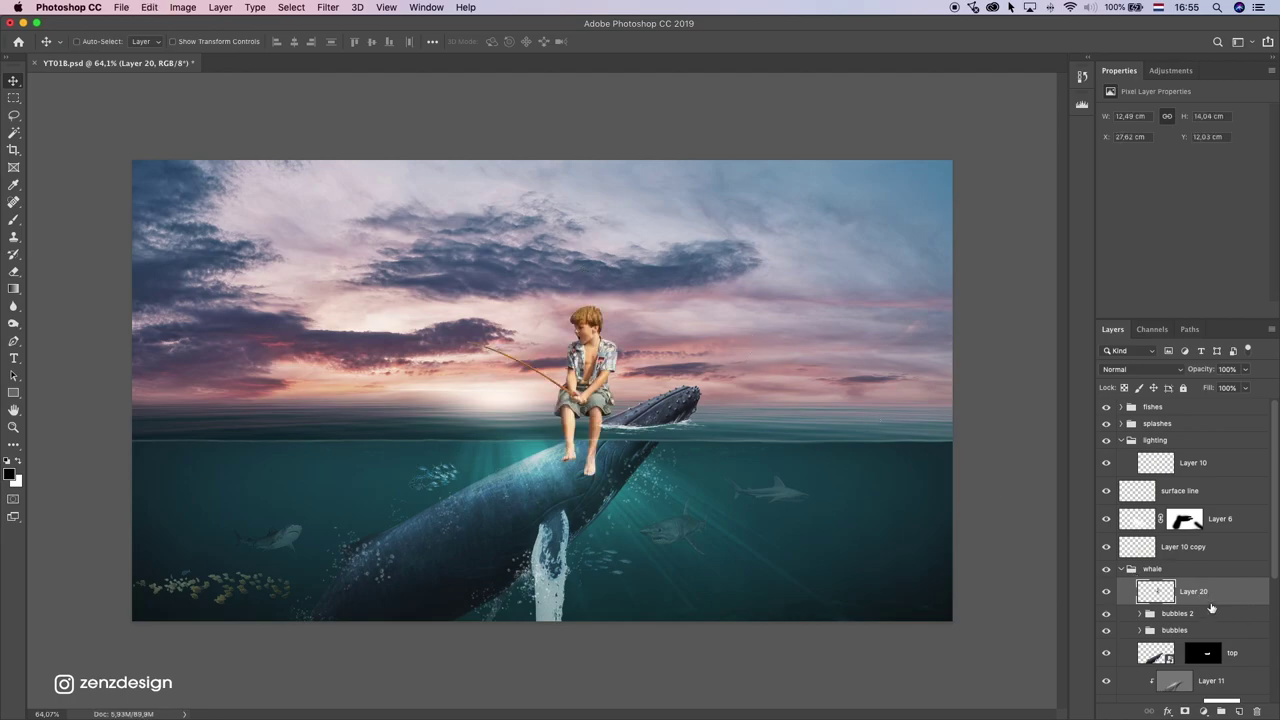
{"action": "right_click", "coordinate": [1210, 603]}
{"action": "left_click", "coordinate": [1125, 320]}
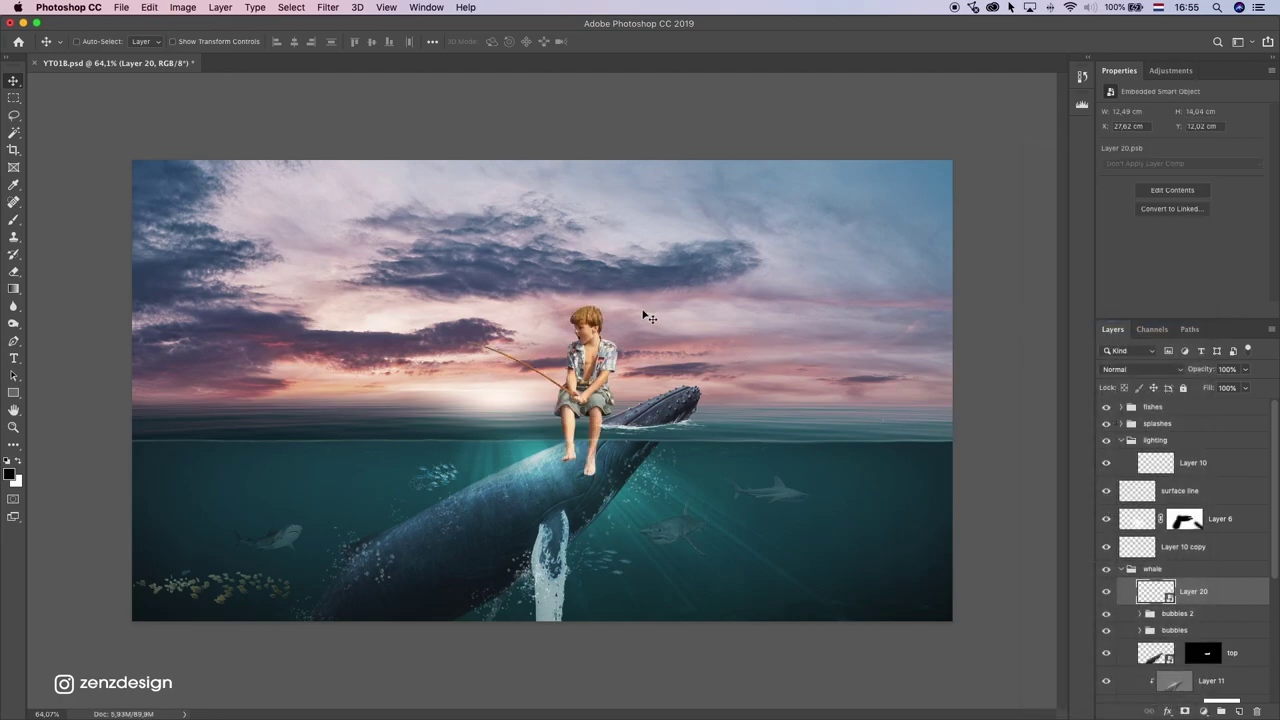
Step: Shrink the fishing boy and place him on the tip of the whale's head above the water
{"action": "key", "text": "super+t"}
{"action": "left_click_drag", "start_coordinate": [617, 303], "coordinate": [551, 371]}
{"action": "key", "text": "Return"}
{"action": "left_click_drag", "start_coordinate": [629, 375], "coordinate": [770, 349]}
{"action": "scroll", "coordinate": [702, 370], "scroll_direction": "up", "scroll_amount": 5}
Step: Flip the boy horizontally so his rod points away from the whale and reposition him on its head
{"action": "left_click", "coordinate": [80, 7]}
{"action": "left_click", "coordinate": [80, 7]}
{"action": "left_click", "coordinate": [149, 7]}
{"action": "mouse_move", "coordinate": [172, 316]}
{"action": "left_click", "coordinate": [362, 467]}
{"action": "left_click_drag", "start_coordinate": [786, 433], "coordinate": [786, 425]}
{"action": "scroll", "coordinate": [786, 425], "scroll_direction": "down", "scroll_amount": 2}
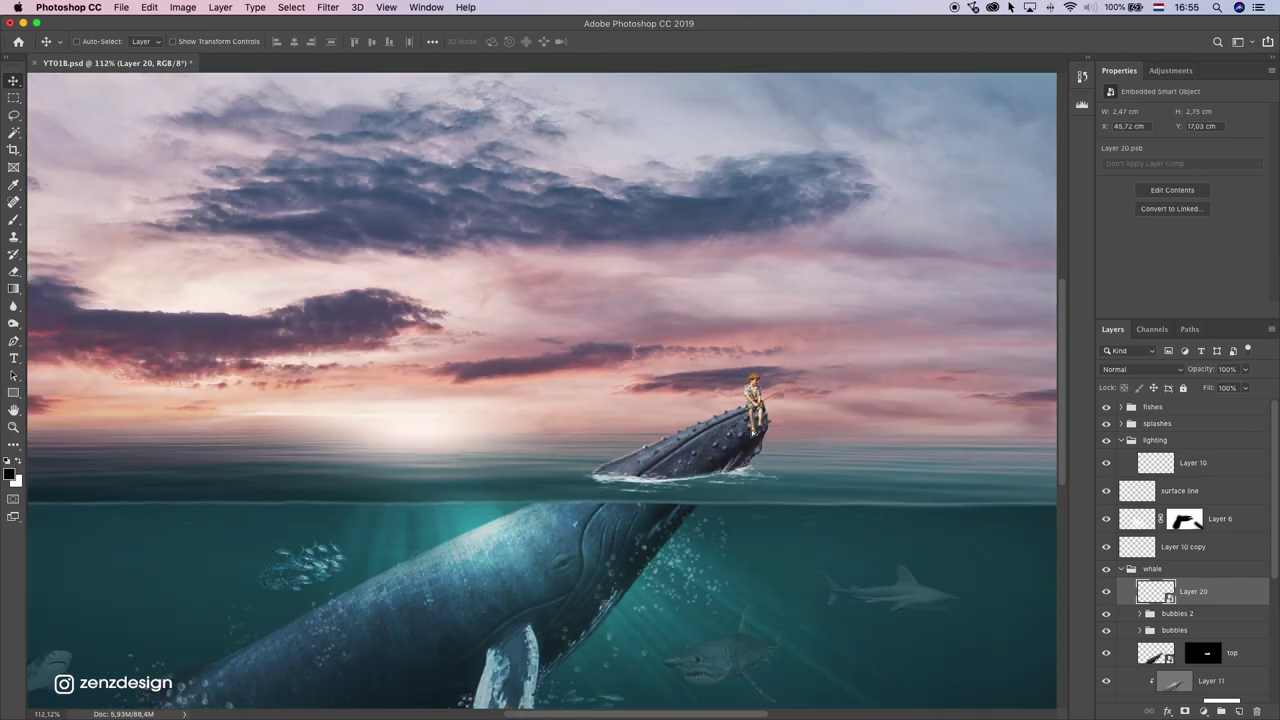
Step: Enlarge the boy to about 2.93 × 3.32 cm and seat him on the edge of the whale's head
{"action": "key", "text": "super+t"}
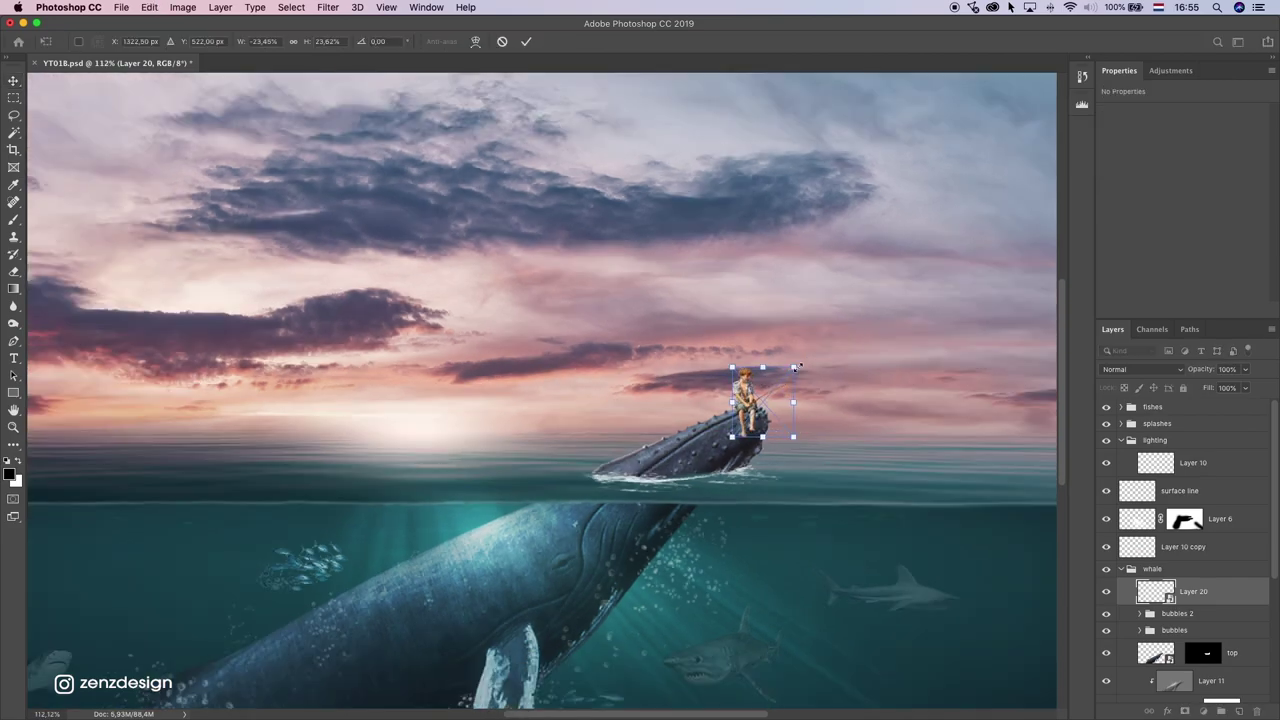
{"action": "key", "text": "Return"}
{"action": "left_click_drag", "start_coordinate": [788, 368], "coordinate": [801, 374]}
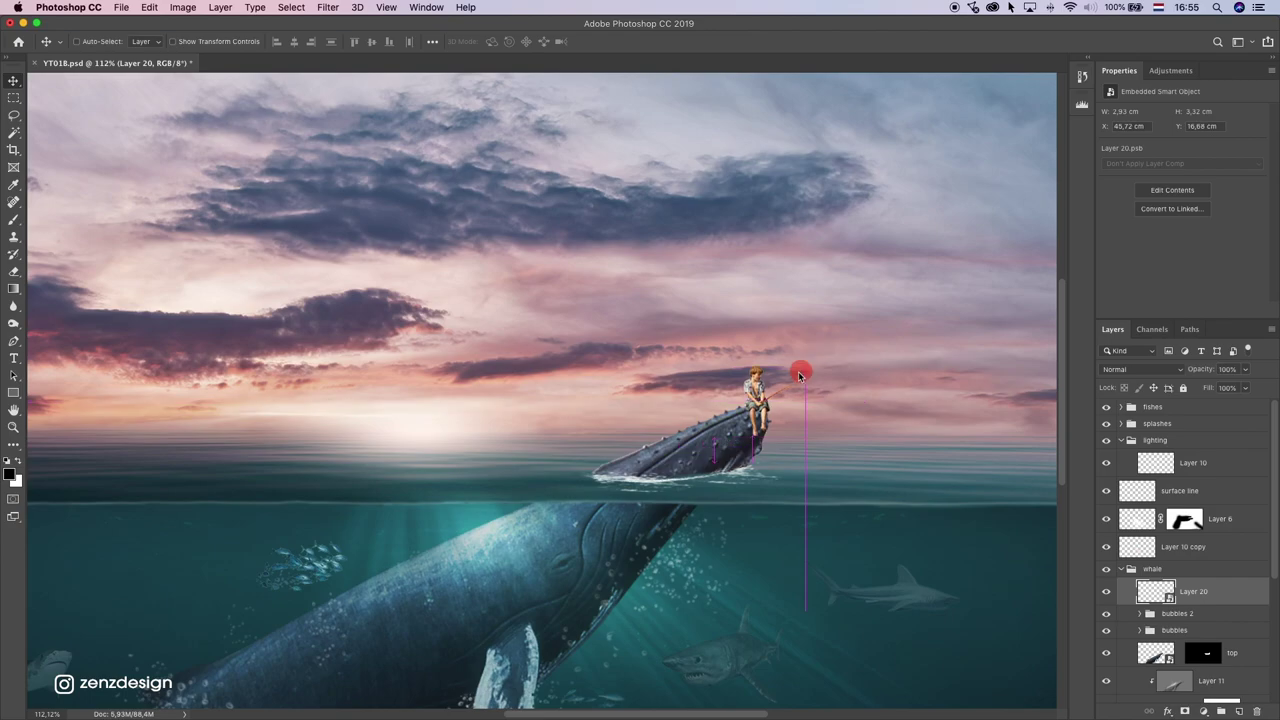
{"action": "scroll", "coordinate": [801, 374], "scroll_direction": "up", "scroll_amount": 4}
{"action": "left_click_drag", "start_coordinate": [752, 408], "coordinate": [743, 408]}
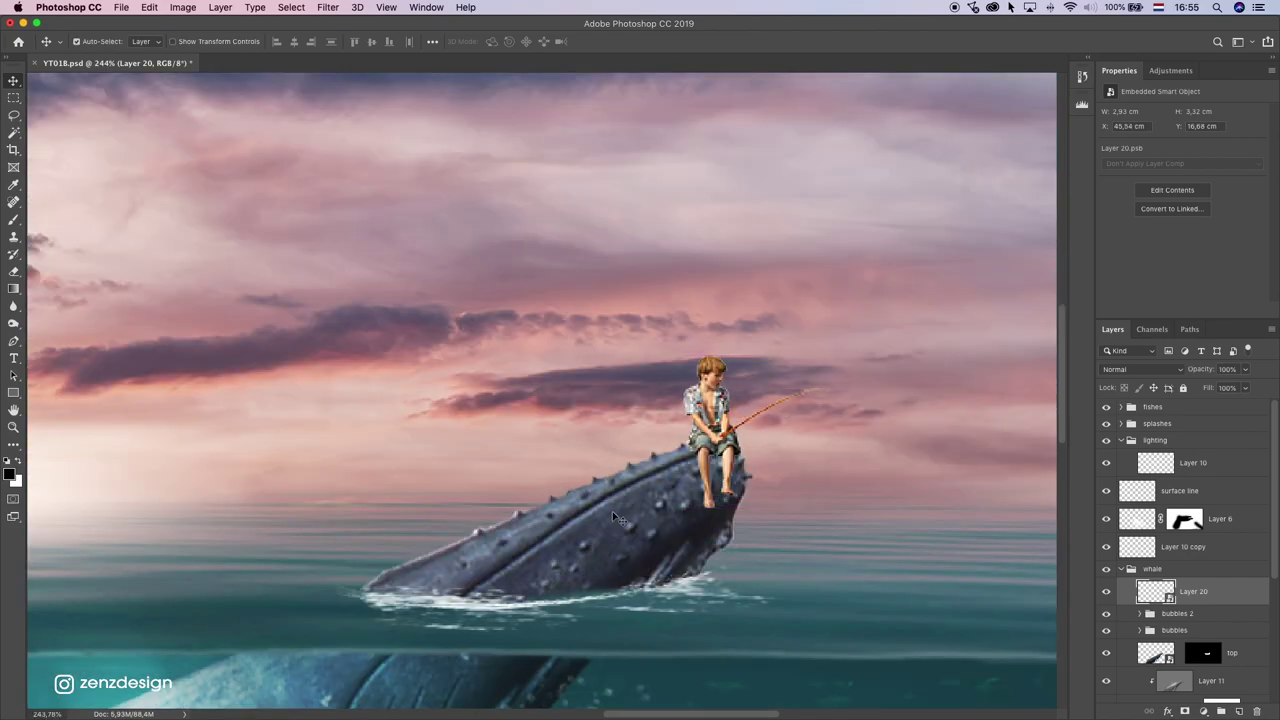
Step: Open the whale's above-water layer, named top, in the Camera Raw Filter
{"action": "left_click", "coordinate": [609, 508], "text": "super"}
{"action": "scroll", "coordinate": [609, 508], "scroll_direction": "up", "scroll_amount": 1}
{"action": "scroll", "coordinate": [600, 512], "scroll_direction": "down", "scroll_amount": 2}
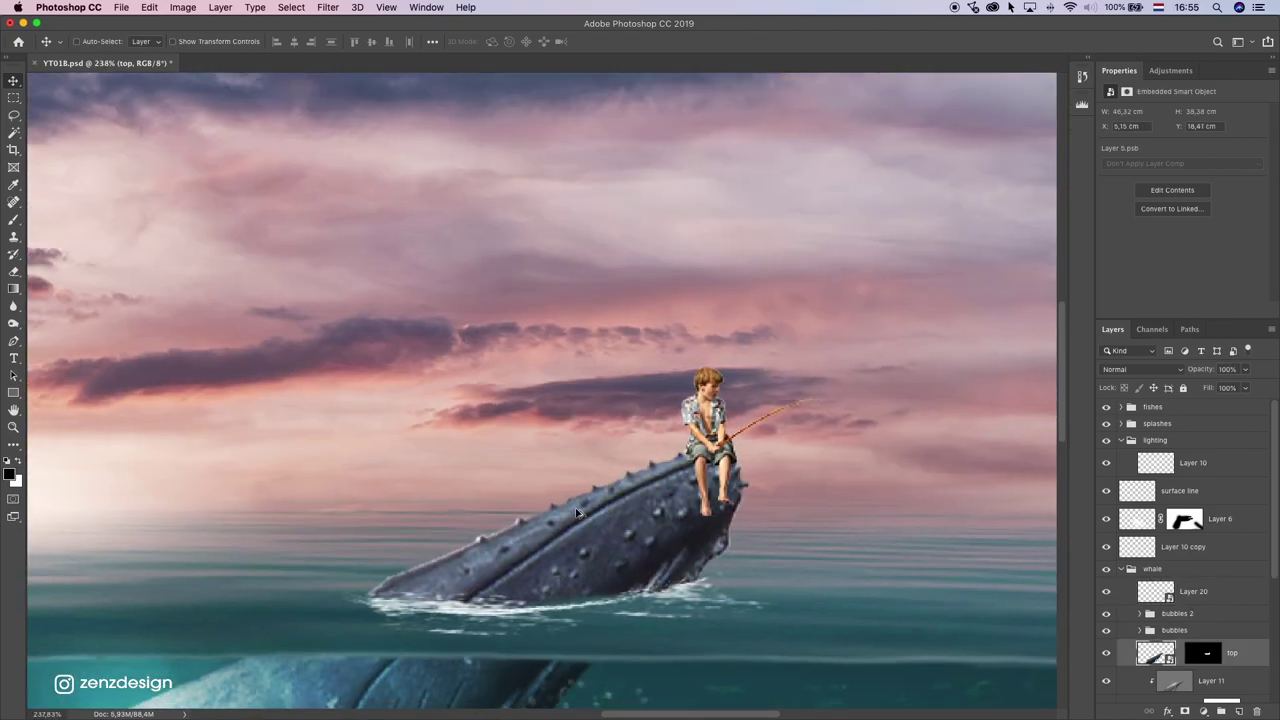
{"action": "left_click_drag", "start_coordinate": [586, 530], "coordinate": [564, 530]}
{"action": "key", "text": "super+z"}
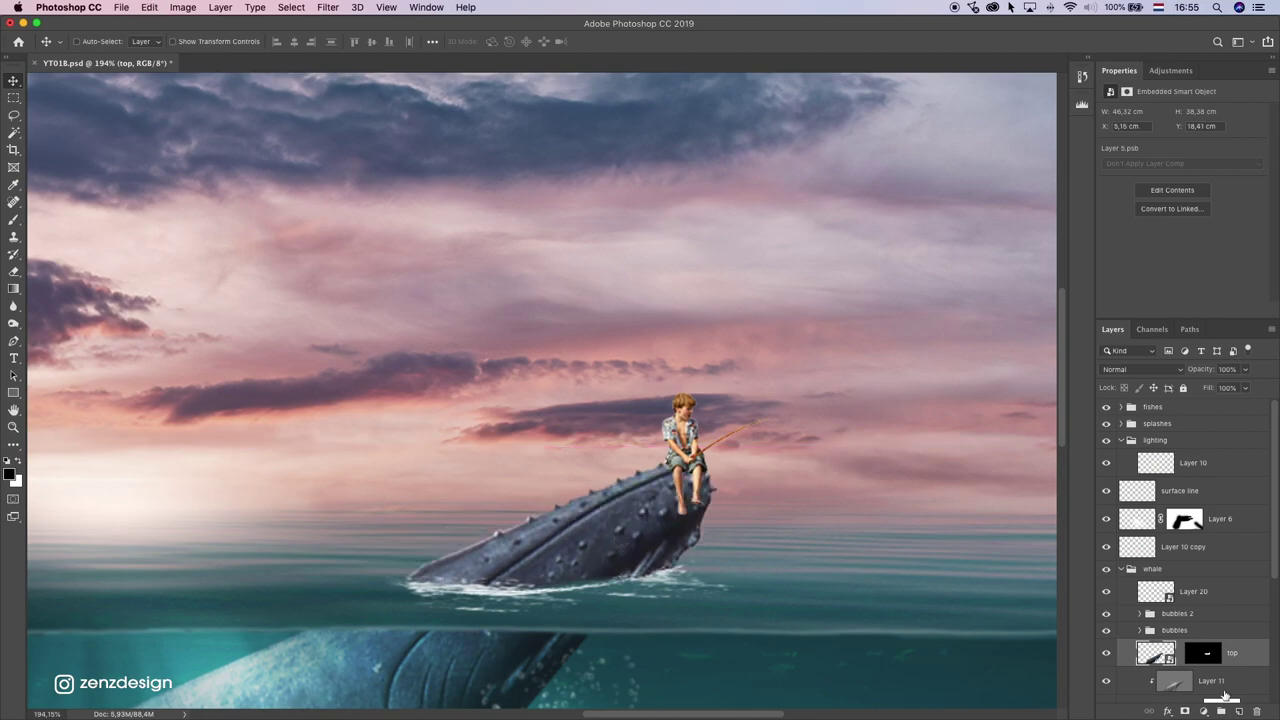
{"action": "left_click", "coordinate": [1104, 654]}
{"action": "left_click", "coordinate": [1104, 654]}
{"action": "left_click", "coordinate": [146, 7]}
{"action": "mouse_move", "coordinate": [330, 7]}
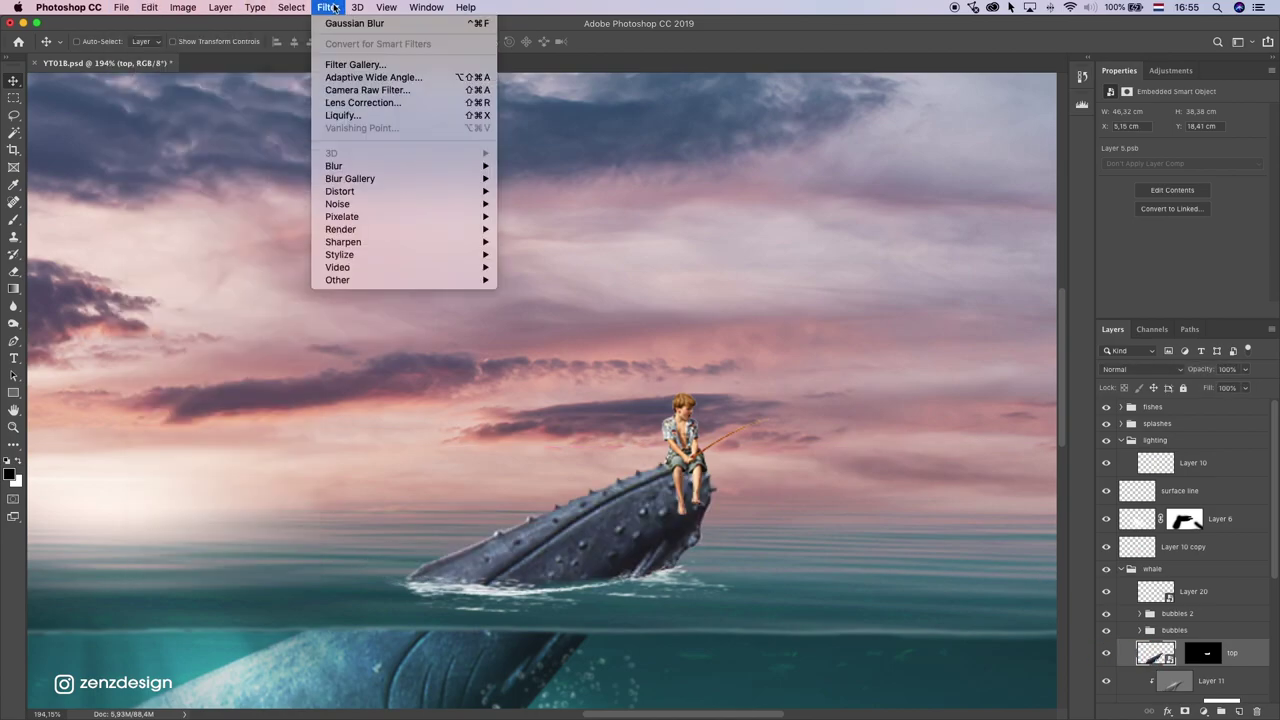
{"action": "left_click", "coordinate": [369, 90]}
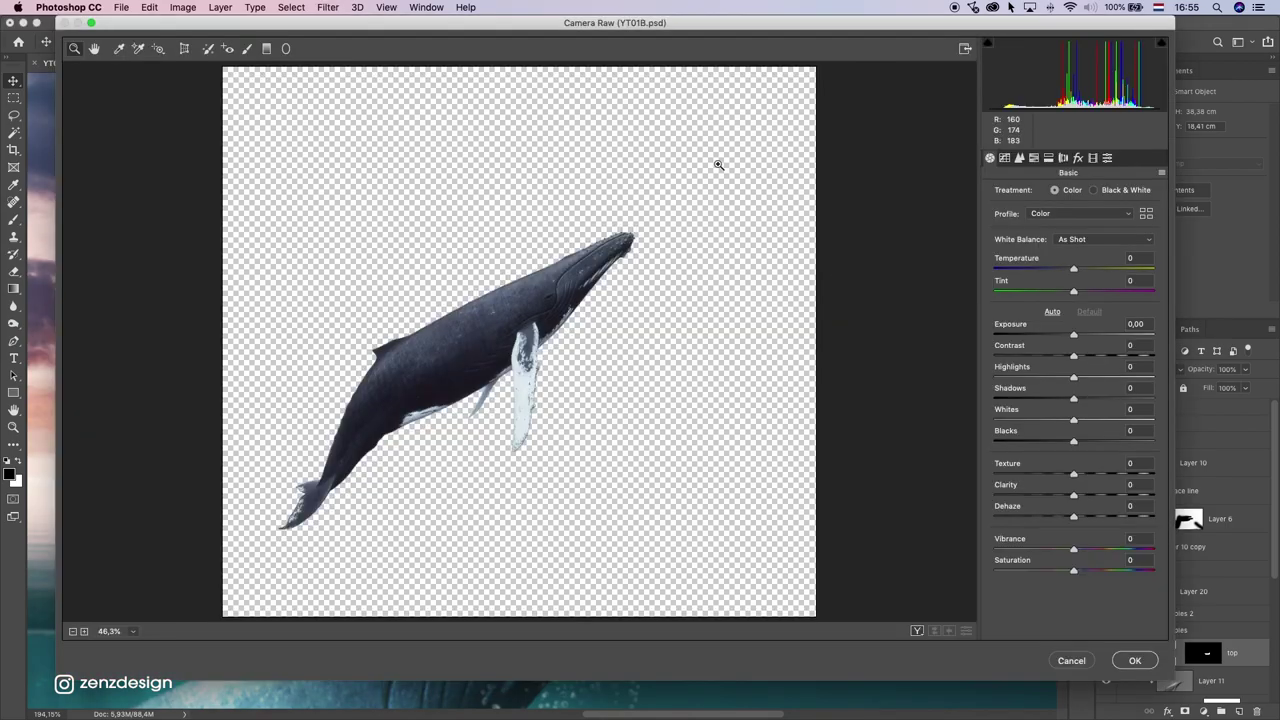
Step: Sharpen the whale's head with a sharpening amount of 59 and apply the filter
{"action": "left_click", "coordinate": [627, 234]}
{"action": "left_click", "coordinate": [627, 234]}
{"action": "left_click", "coordinate": [627, 234]}
{"action": "left_click", "coordinate": [661, 285]}
{"action": "left_click_drag", "start_coordinate": [547, 475], "coordinate": [686, 234]}
{"action": "left_click", "coordinate": [583, 326]}
{"action": "left_click_drag", "start_coordinate": [514, 398], "coordinate": [689, 284]}
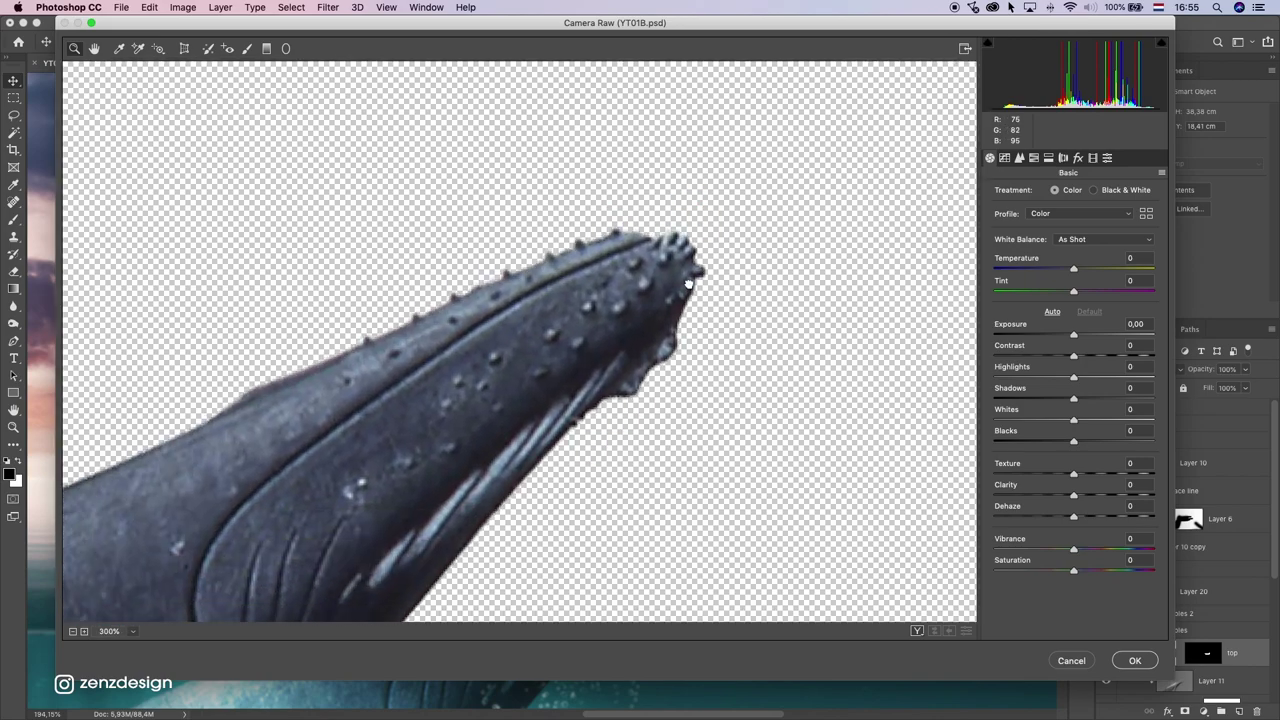
{"action": "left_click", "coordinate": [1020, 158]}
{"action": "left_click_drag", "start_coordinate": [1004, 211], "coordinate": [1038, 215]}
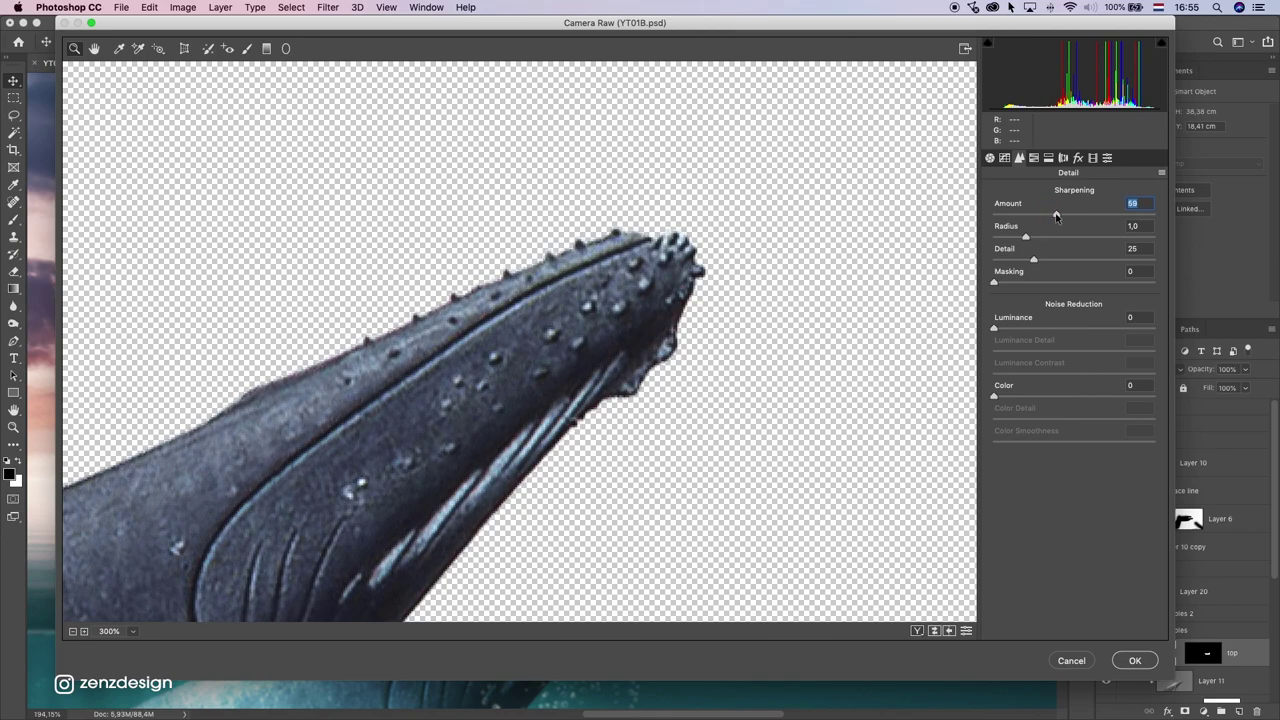
{"action": "left_click", "coordinate": [1150, 666]}
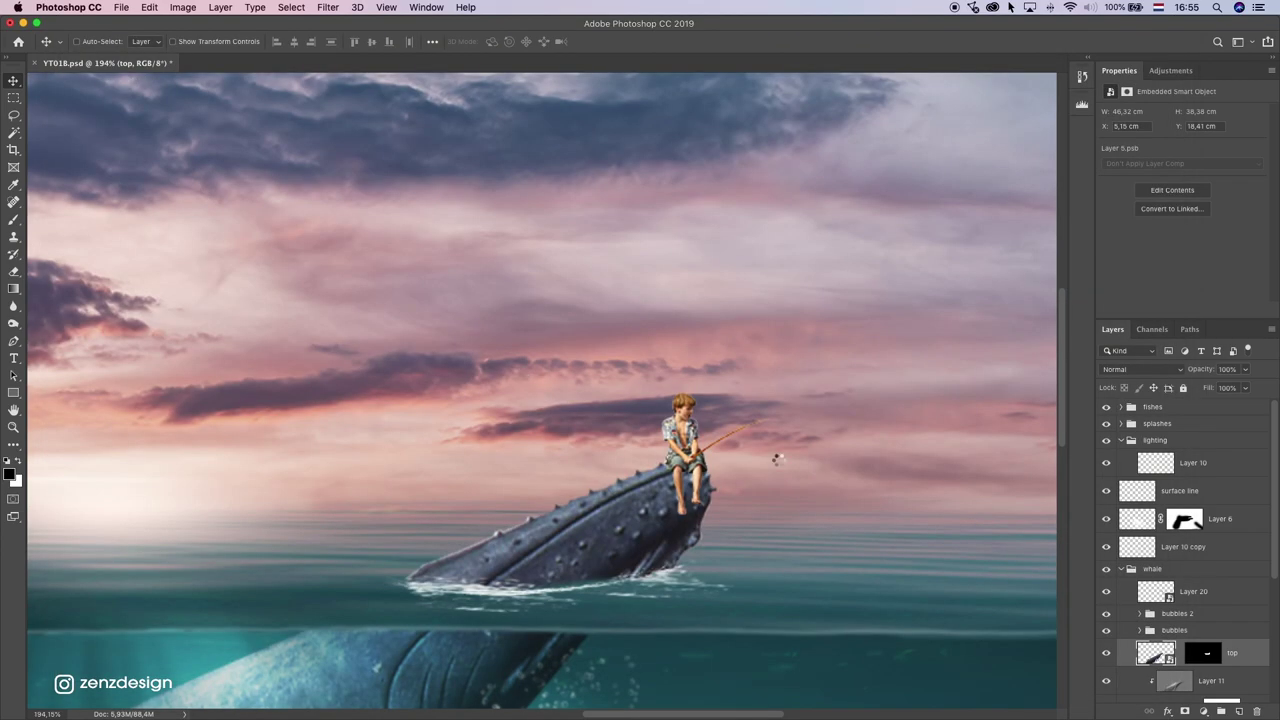
Step: Put the boy's layer in a new group named boy and add an empty layer beneath him
{"action": "scroll", "coordinate": [666, 504], "scroll_direction": "down", "scroll_amount": 6}
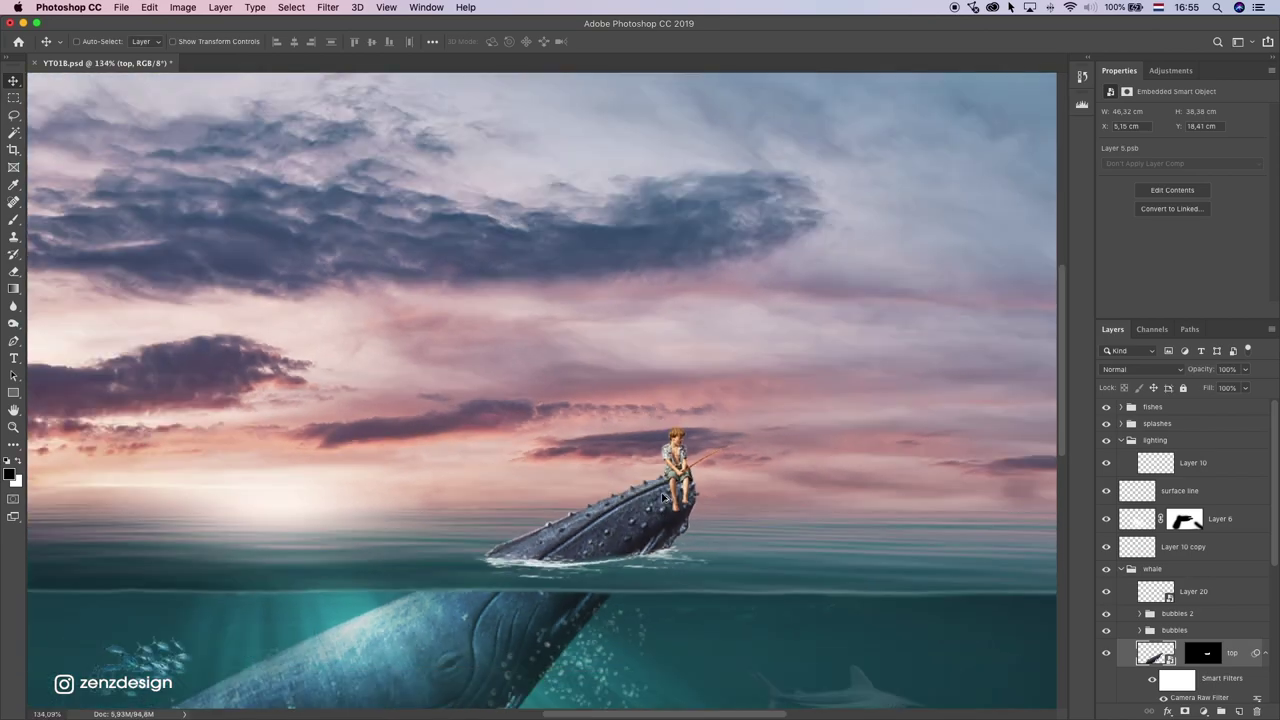
{"action": "scroll", "coordinate": [741, 429], "scroll_direction": "up", "scroll_amount": 2}
{"action": "scroll", "coordinate": [742, 430], "scroll_direction": "up", "scroll_amount": 6}
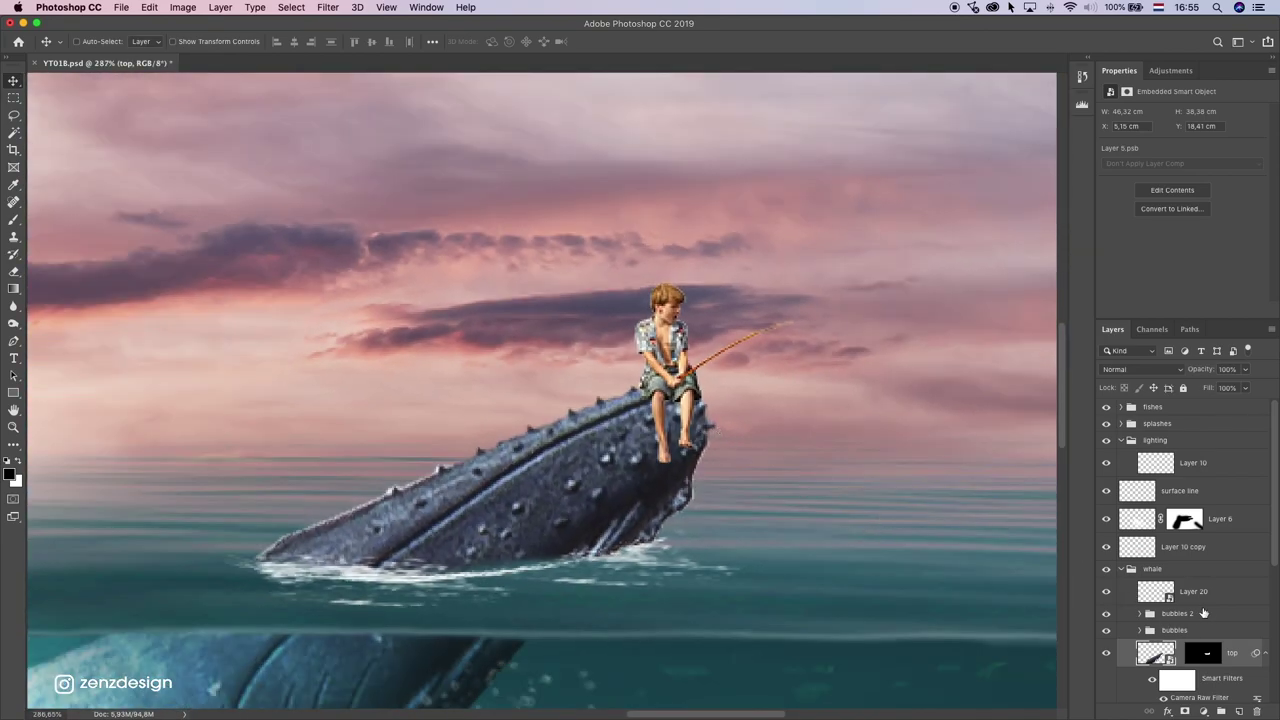
{"action": "left_click", "coordinate": [1166, 597]}
{"action": "left_click", "coordinate": [1106, 591]}
{"action": "left_click", "coordinate": [1106, 591]}
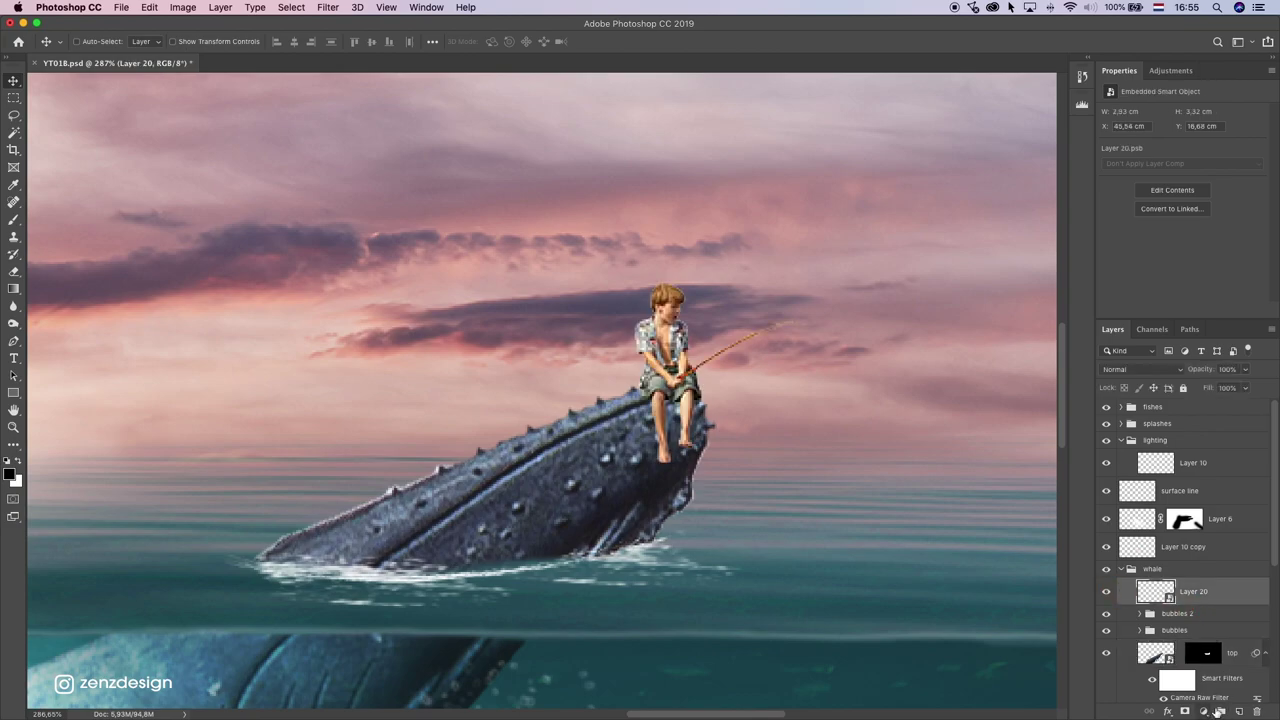
{"action": "left_click", "coordinate": [1218, 711]}
{"action": "double_click", "coordinate": [1173, 585]}
{"action": "type", "text": "boy"}
{"action": "key", "text": "Return"}
{"action": "mouse_move", "coordinate": [1217, 618]}
{"action": "left_mouse_down"}
{"action": "mouse_move", "coordinate": [1190, 586]}
{"action": "mouse_move", "coordinate": [1219, 639]}
{"action": "left_mouse_up"}
{"action": "left_click", "coordinate": [1241, 710]}
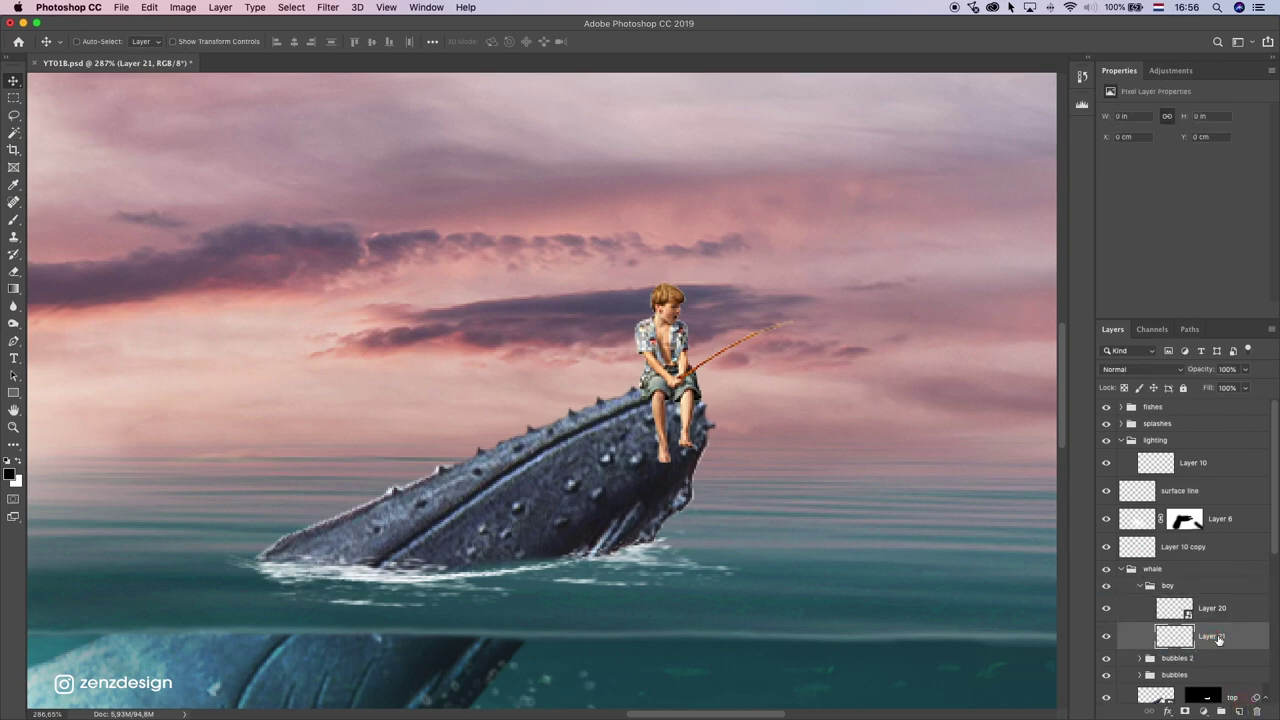
Step: Paint a faint black shadow around the boy's legs on the layer beneath him, with a small soft brush at 17% opacity and 21% flow
{"action": "left_click", "coordinate": [11, 221]}
{"action": "left_click", "coordinate": [84, 42]}
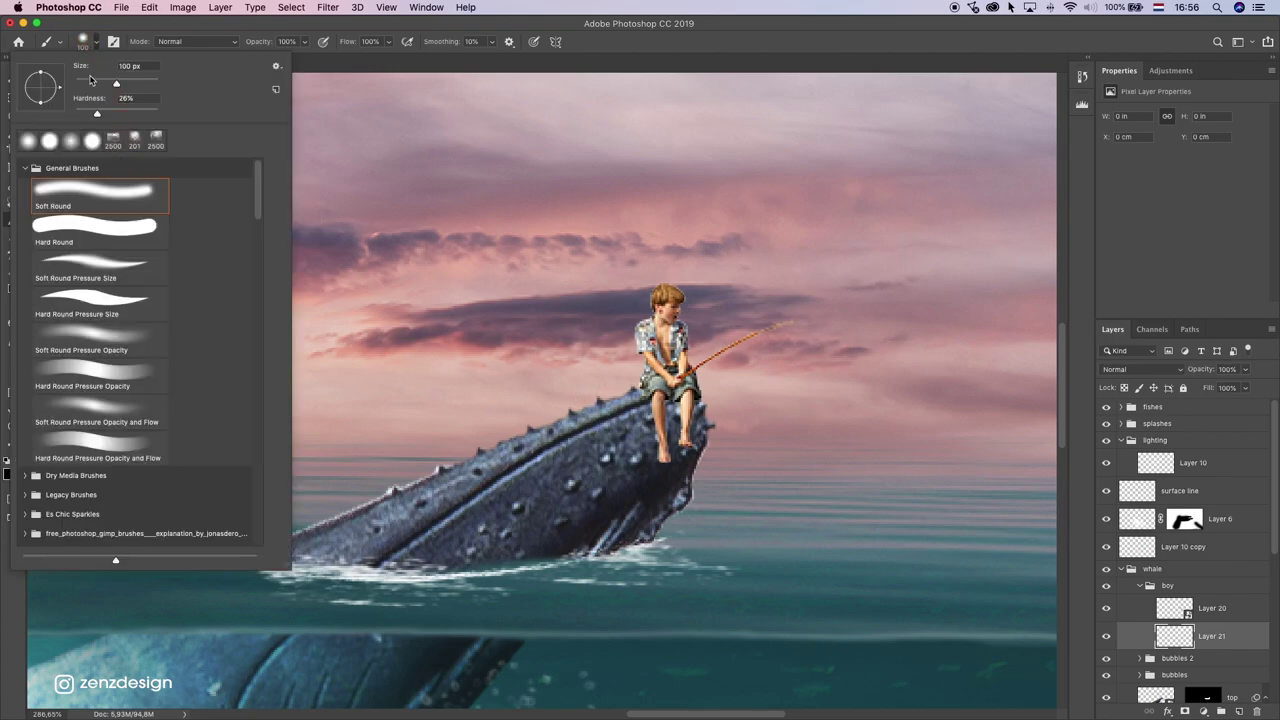
{"action": "left_click", "coordinate": [304, 42]}
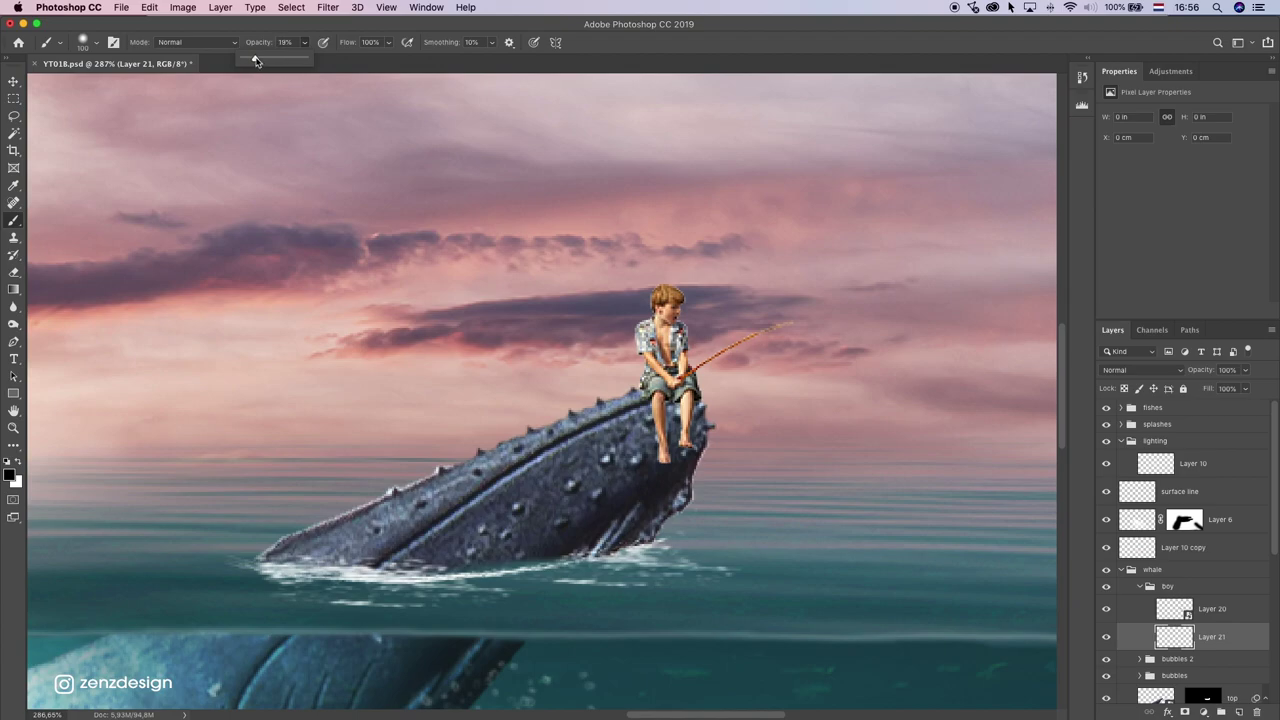
{"action": "left_click", "coordinate": [388, 44]}
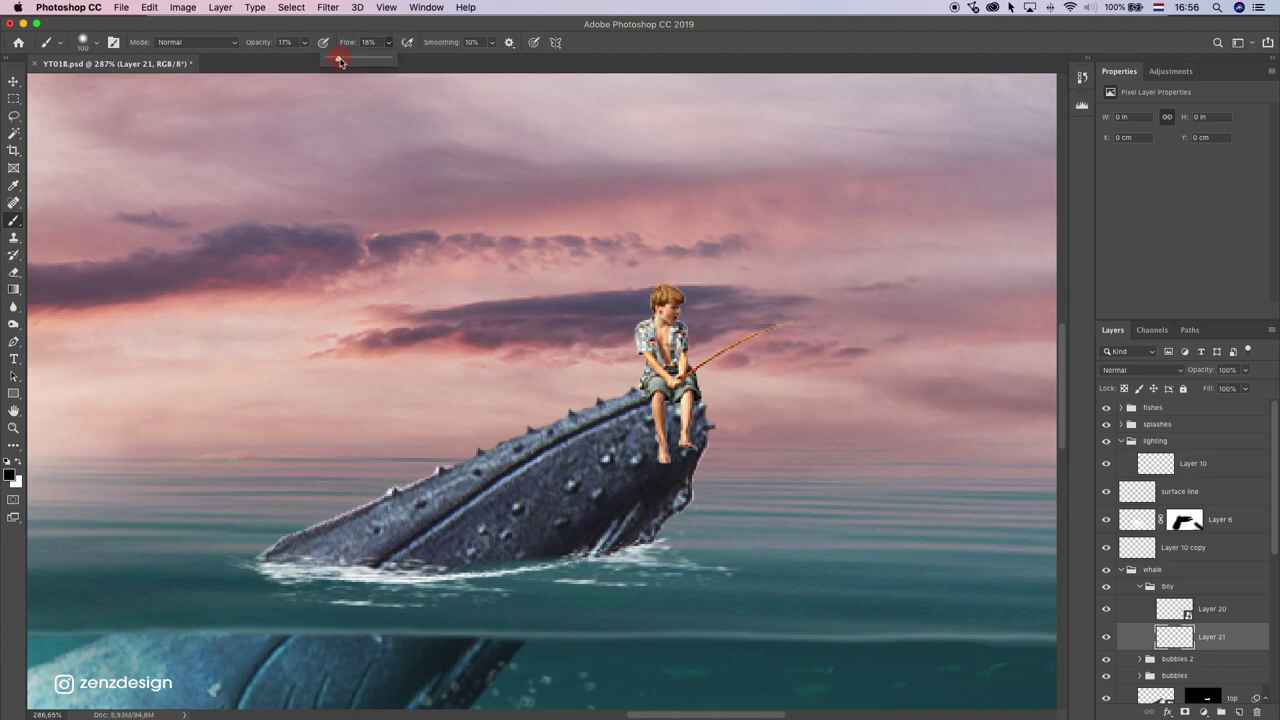
{"action": "left_click", "coordinate": [362, 32]}
{"action": "key", "text": "bracketleft"}
{"action": "key", "text": "bracketleft"}
{"action": "key", "text": "bracketleft"}
{"action": "key", "text": "bracketleft"}
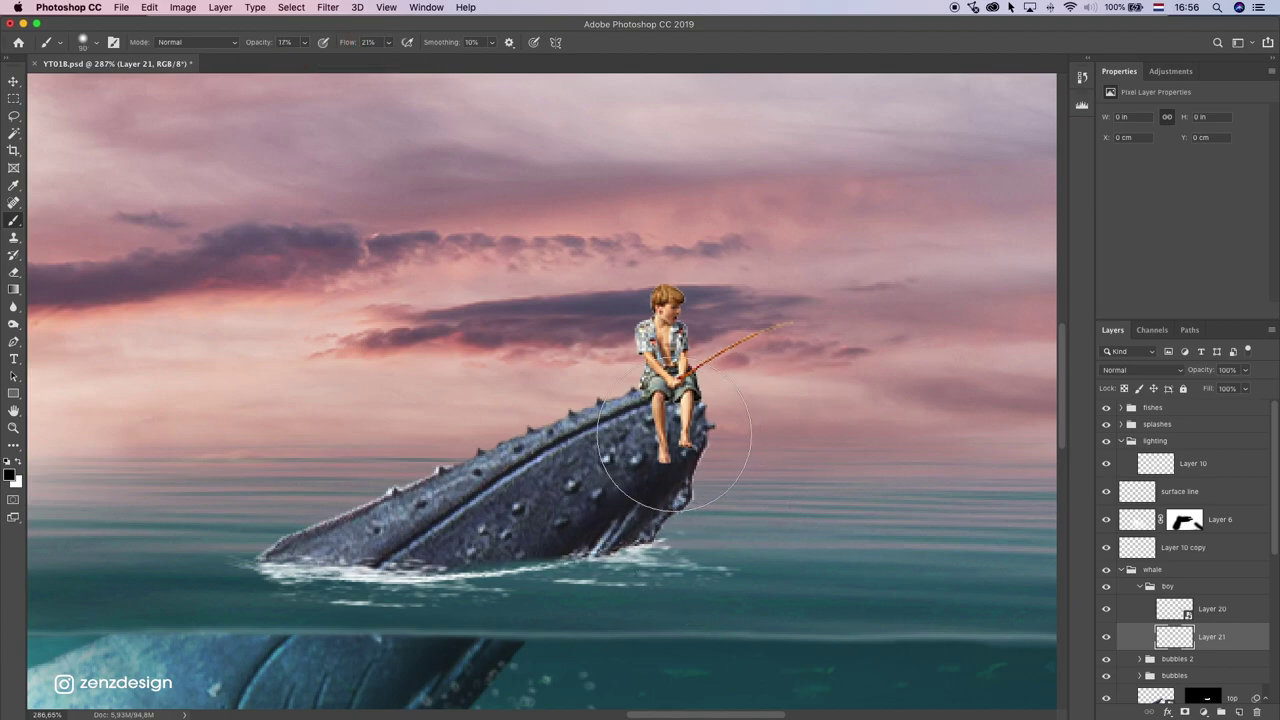
{"action": "key", "text": "bracketleft"}
{"action": "key", "text": "bracketleft"}
{"action": "key", "text": "bracketleft"}
{"action": "key", "text": "bracketleft"}
{"action": "key", "text": "bracketleft"}
{"action": "key", "text": "bracketleft"}
{"action": "key", "text": "bracketleft"}
{"action": "key", "text": "bracketleft"}
{"action": "left_click_drag", "start_coordinate": [654, 425], "coordinate": [663, 455]}
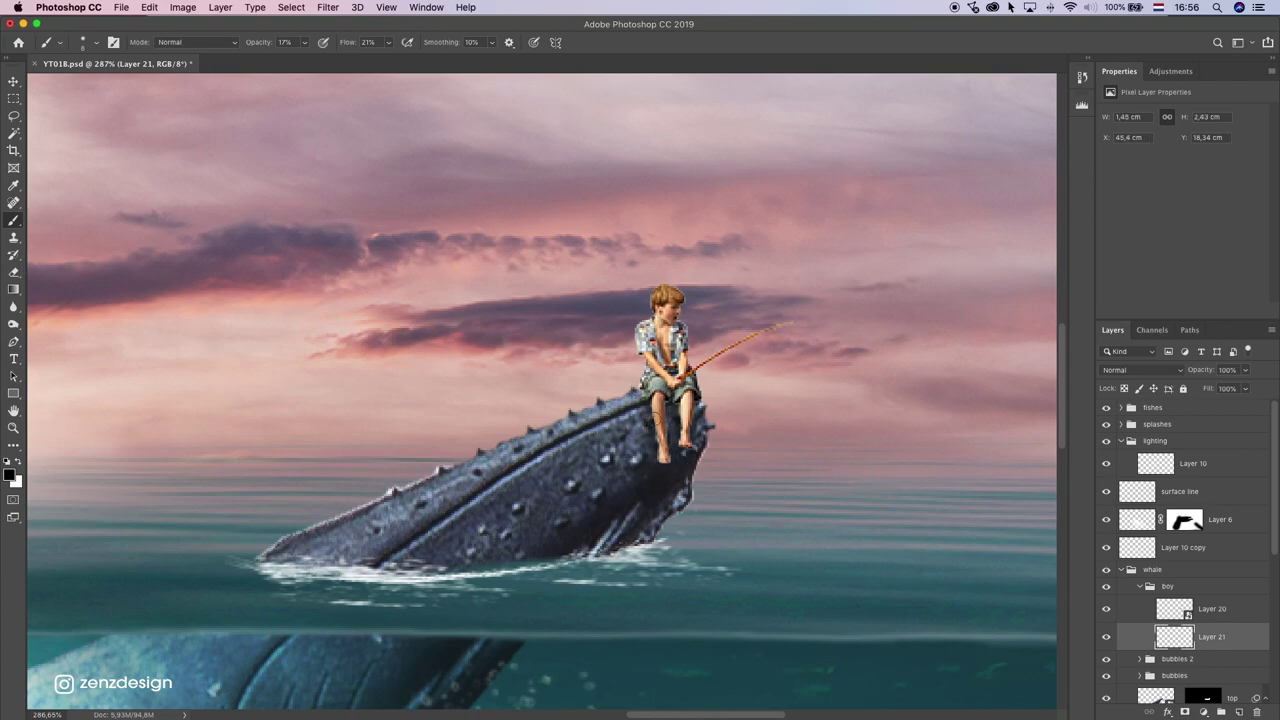
{"action": "left_click", "coordinate": [659, 416]}
{"action": "left_click", "coordinate": [1106, 637]}
{"action": "left_click", "coordinate": [1106, 637]}
Step: Lower the opacity of the boy's shadow layer to 84%
{"action": "scroll", "coordinate": [576, 358], "scroll_direction": "down", "scroll_amount": 5}
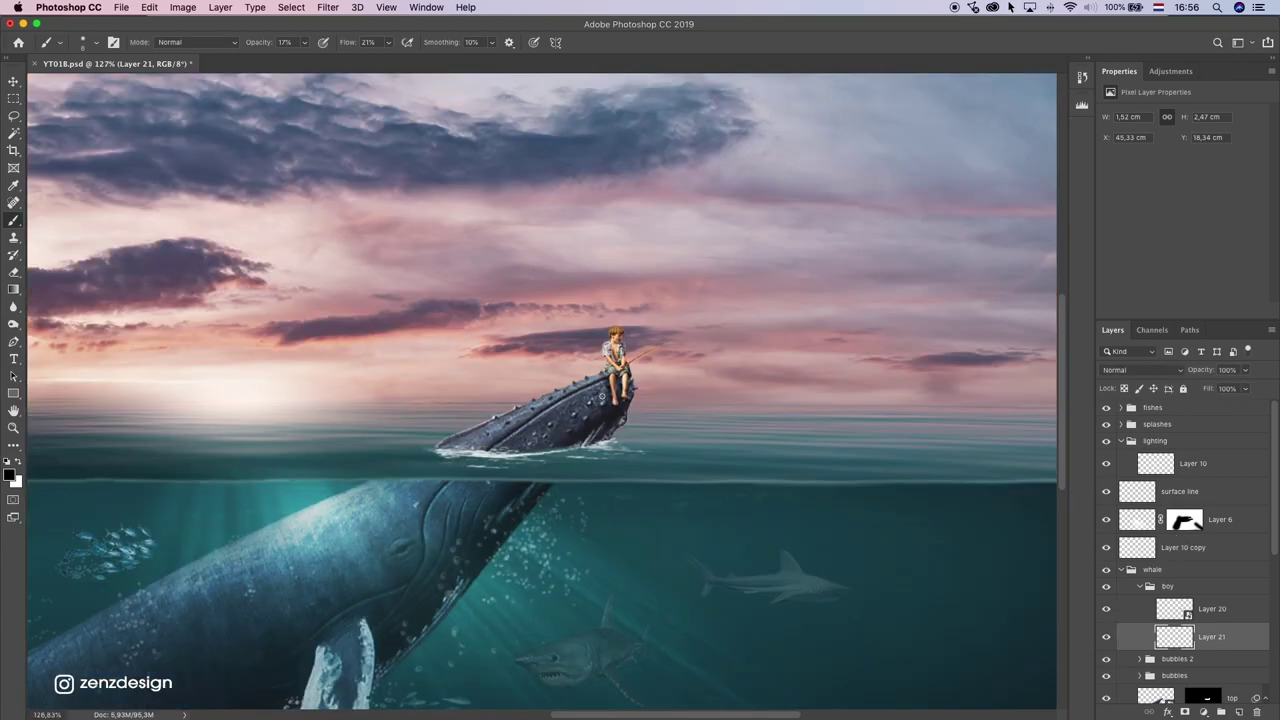
{"action": "scroll", "coordinate": [663, 381], "scroll_direction": "up", "scroll_amount": 2}
{"action": "left_click", "coordinate": [1245, 371]}
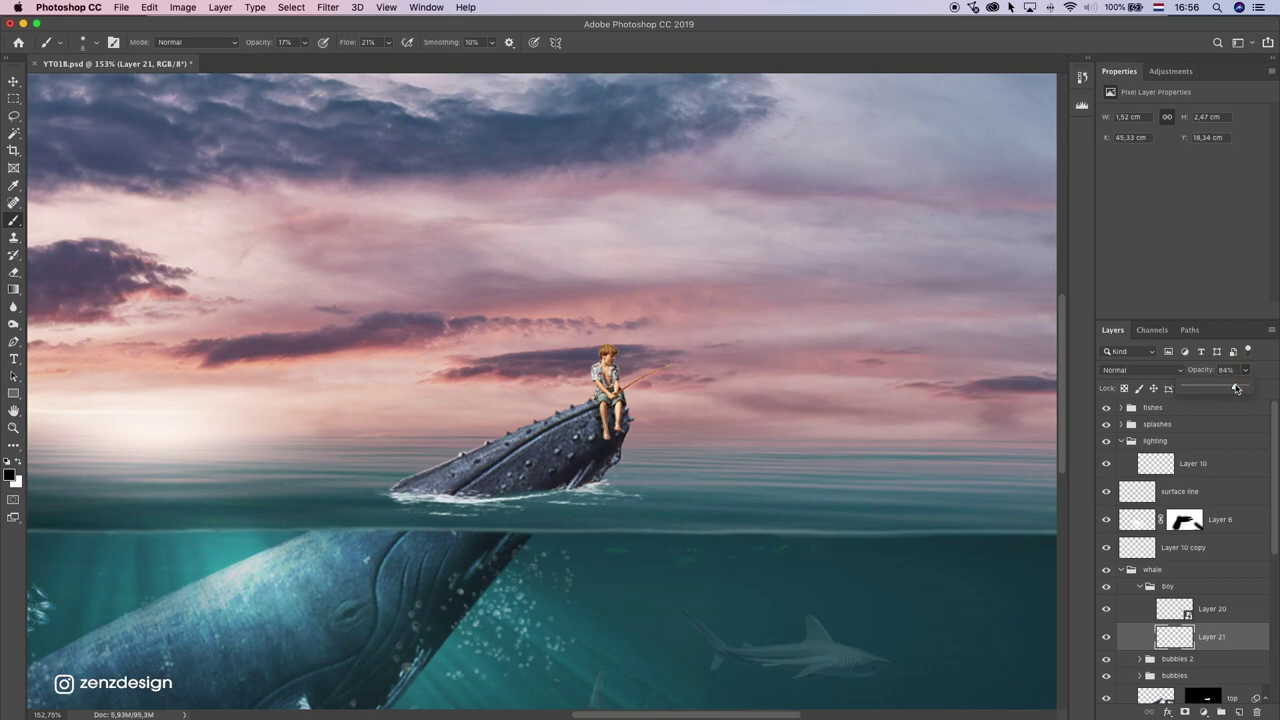
{"action": "left_click", "coordinate": [612, 411]}
{"action": "left_click_drag", "start_coordinate": [829, 524], "coordinate": [834, 384]}
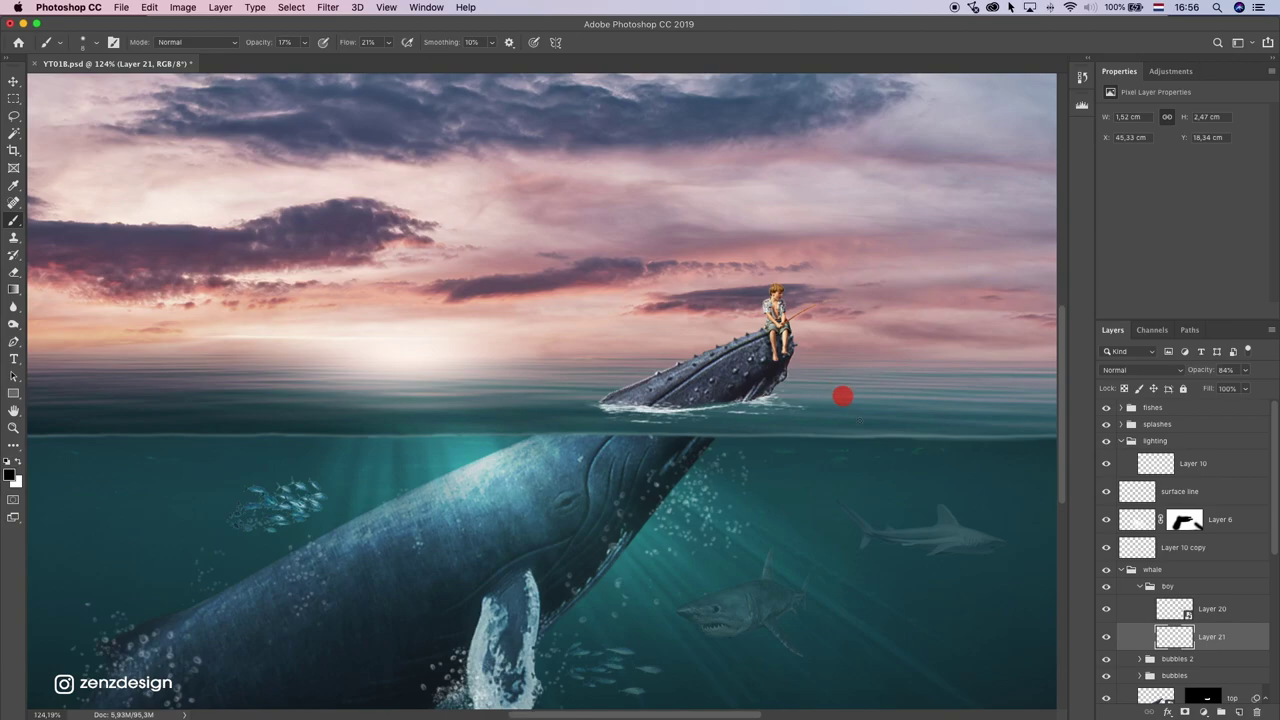
Step: Add a Hue/Saturation adjustment clipped to the boy's layer and set its saturation to -17
{"action": "left_click", "coordinate": [1216, 609]}
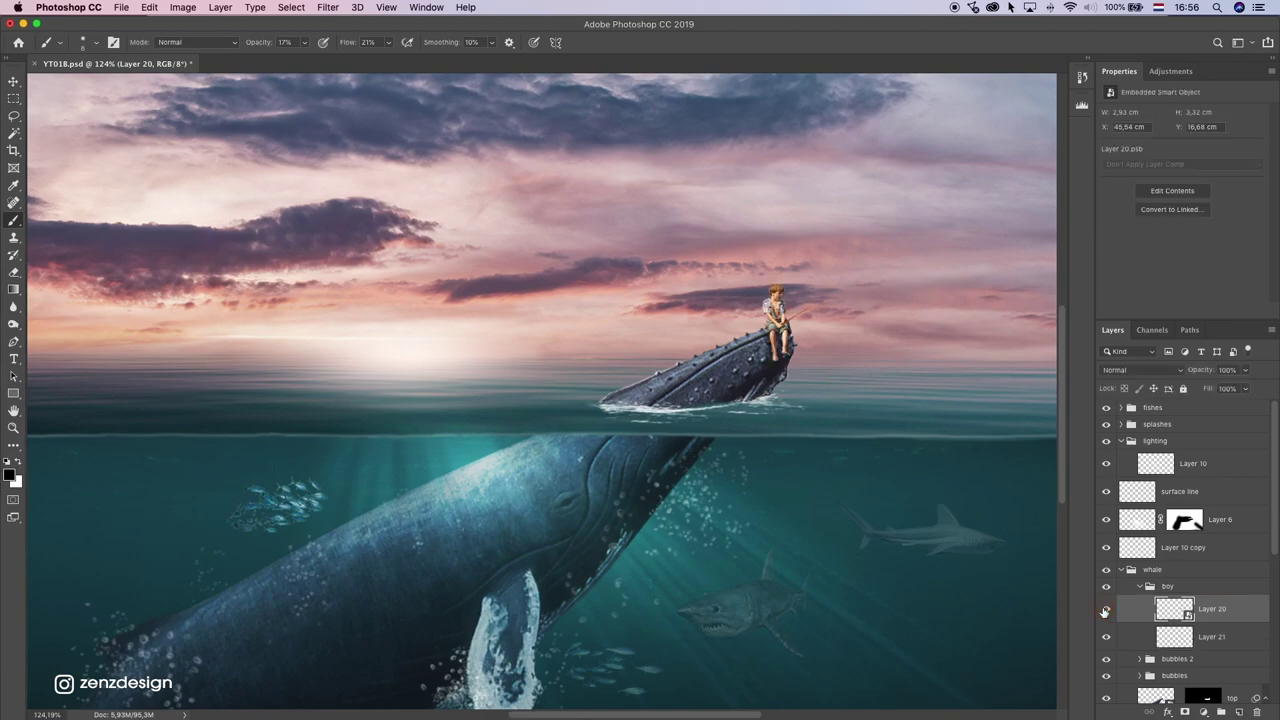
{"action": "left_click", "coordinate": [1204, 711]}
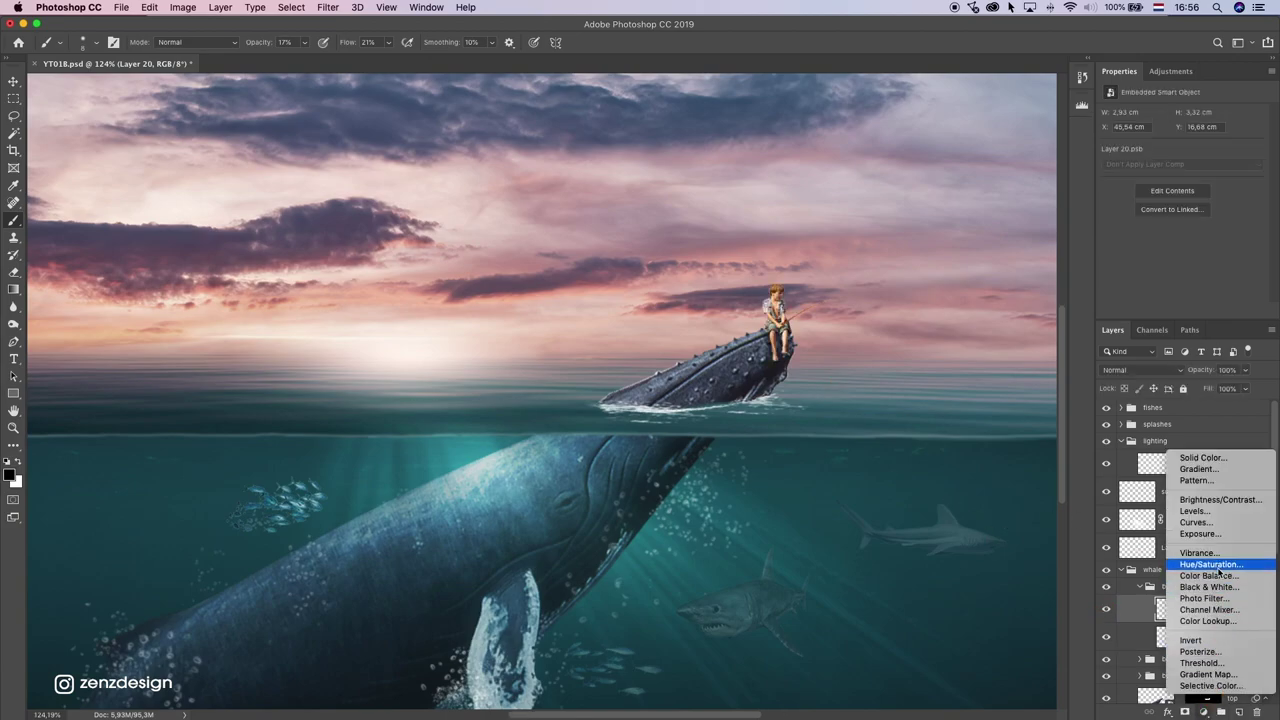
{"action": "left_click", "coordinate": [1222, 567]}
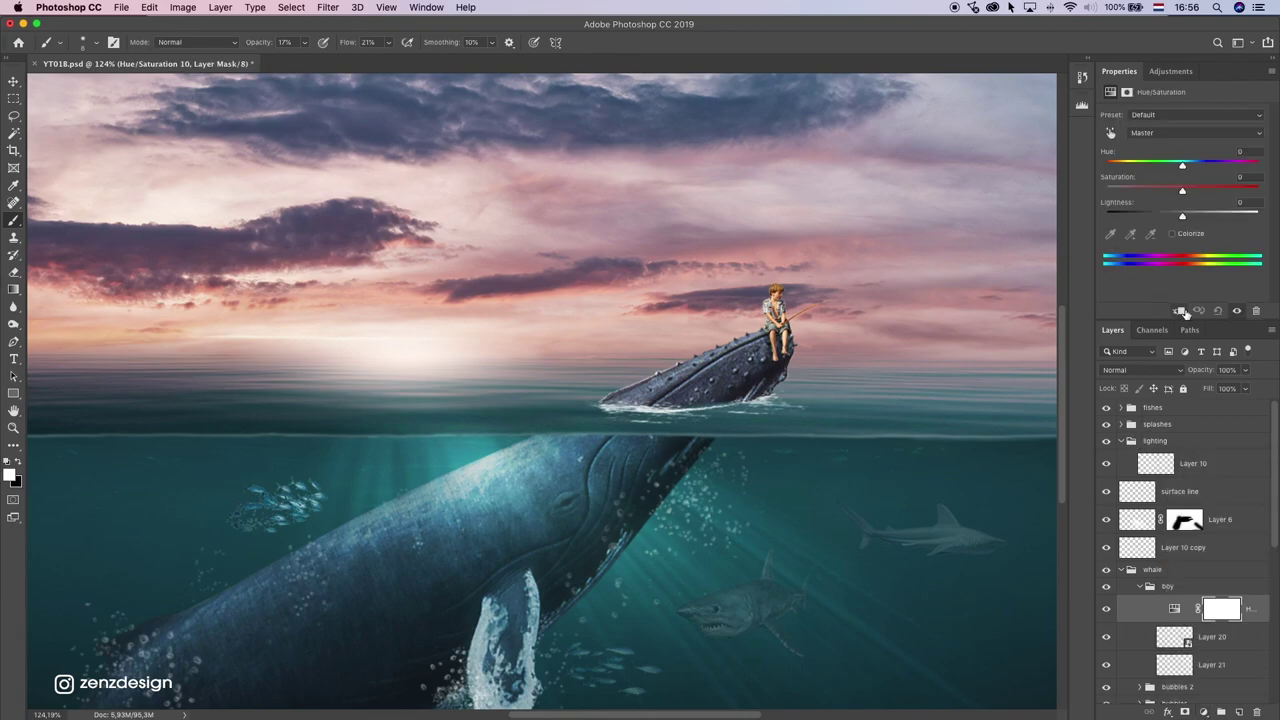
{"action": "left_click", "coordinate": [1181, 311]}
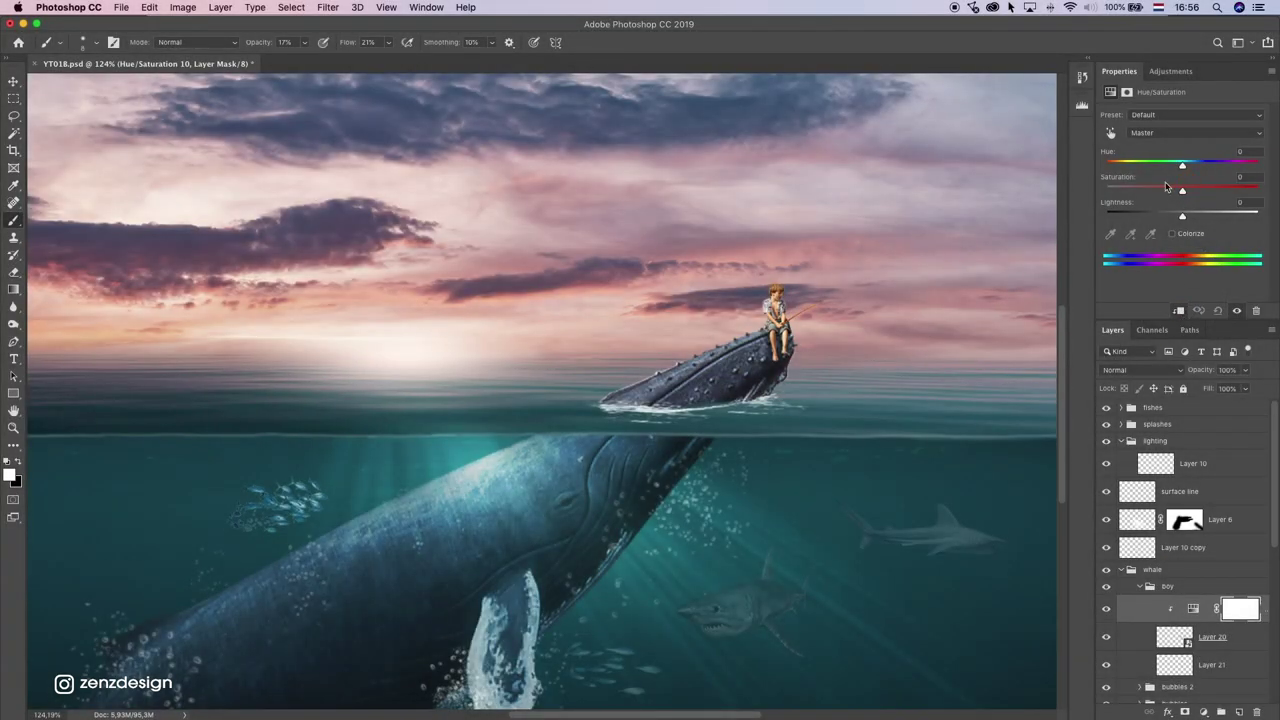
{"action": "left_click", "coordinate": [1165, 188]}
{"action": "scroll", "coordinate": [829, 338], "scroll_direction": "down", "scroll_amount": 5}
{"action": "scroll", "coordinate": [816, 346], "scroll_direction": "up", "scroll_amount": 2}
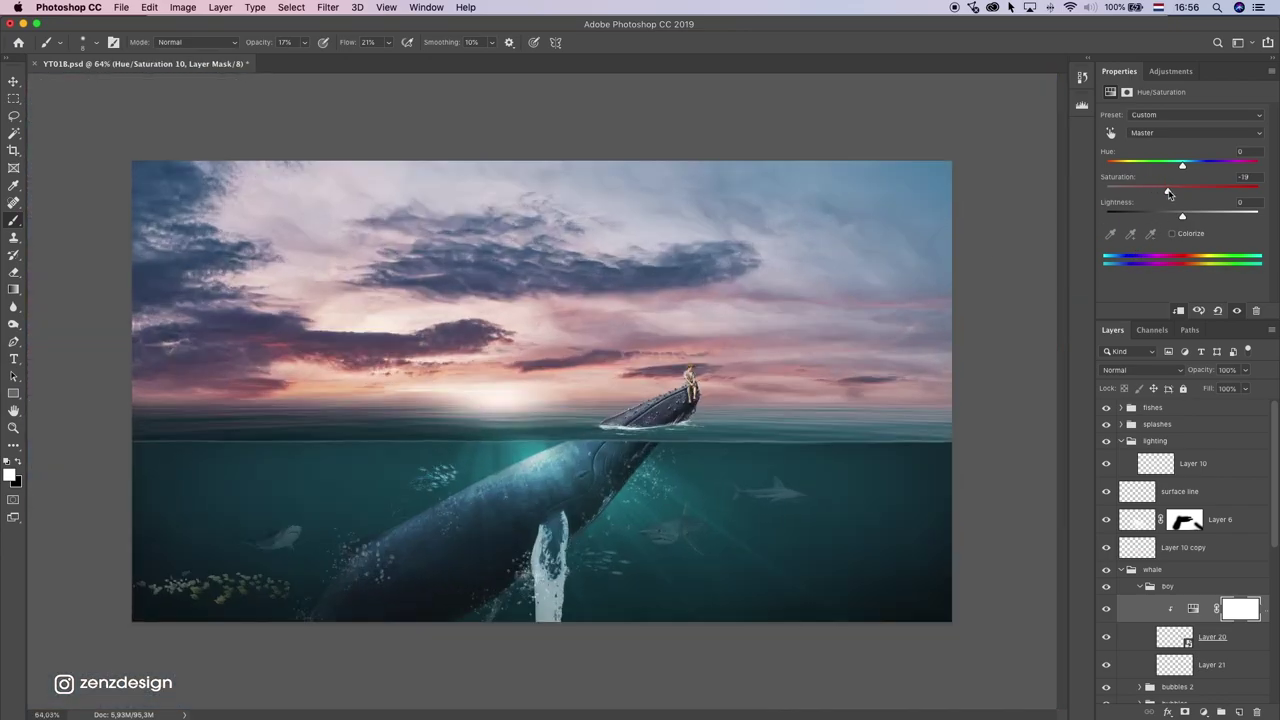
{"action": "left_click_drag", "start_coordinate": [1171, 192], "coordinate": [1169, 192]}
{"action": "scroll", "coordinate": [661, 361], "scroll_direction": "down", "scroll_amount": 2}
{"action": "scroll", "coordinate": [666, 370], "scroll_direction": "up", "scroll_amount": 3}
{"action": "scroll", "coordinate": [522, 338], "scroll_direction": "up", "scroll_amount": 1}
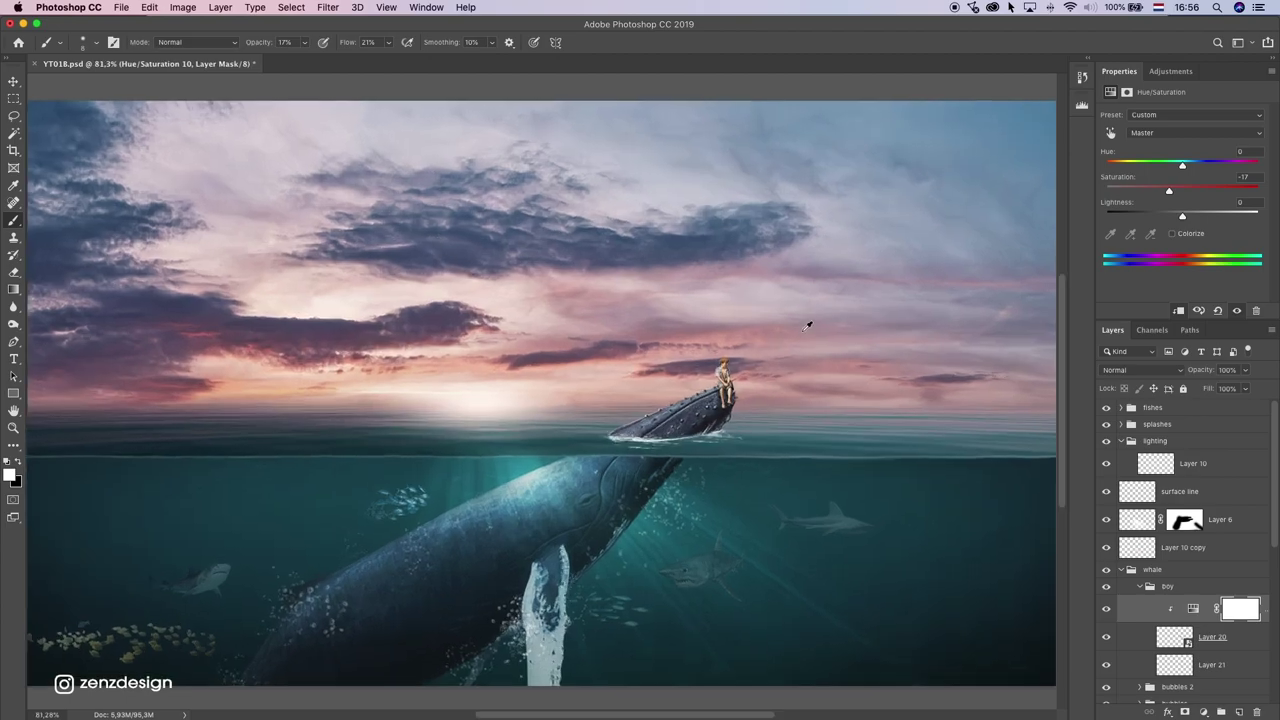
{"action": "scroll", "coordinate": [807, 326], "scroll_direction": "up", "scroll_amount": 4}
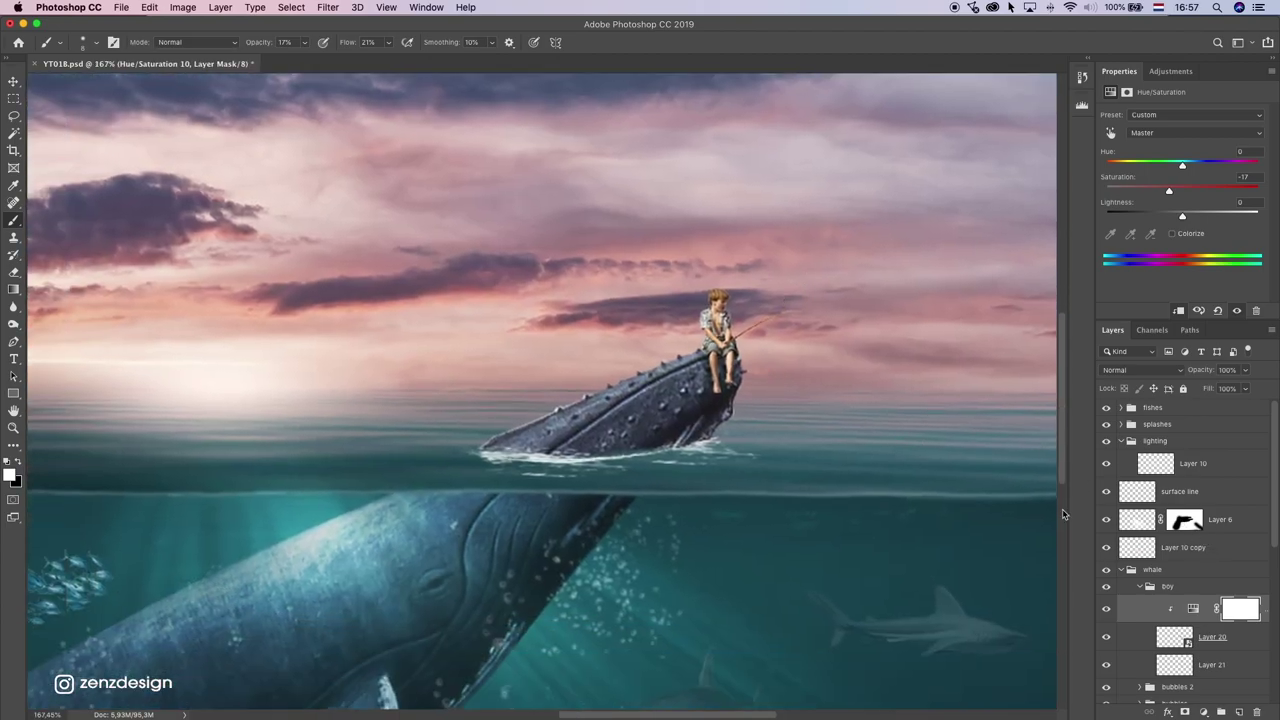
Step: Add a Curves adjustment clipped to the boy above the Hue/Saturation layer, lowering its white point to an output of 190
{"action": "left_click", "coordinate": [13, 83]}
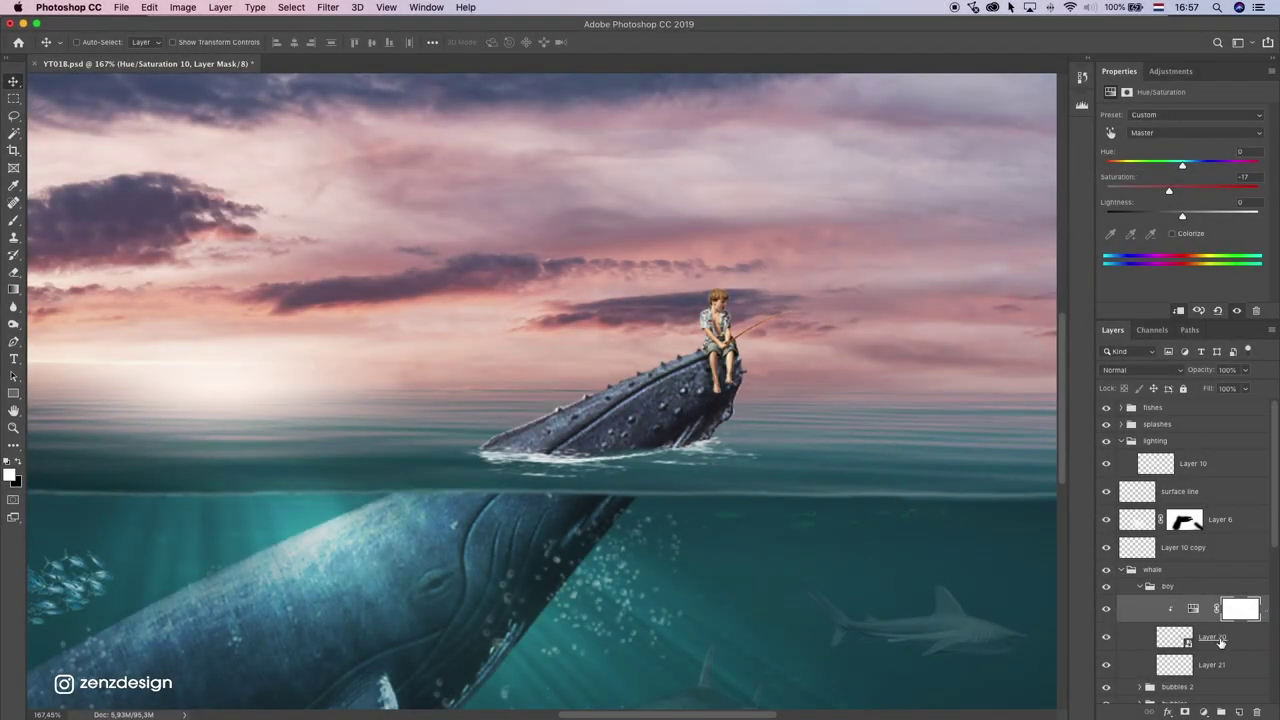
{"action": "left_click", "coordinate": [1216, 638]}
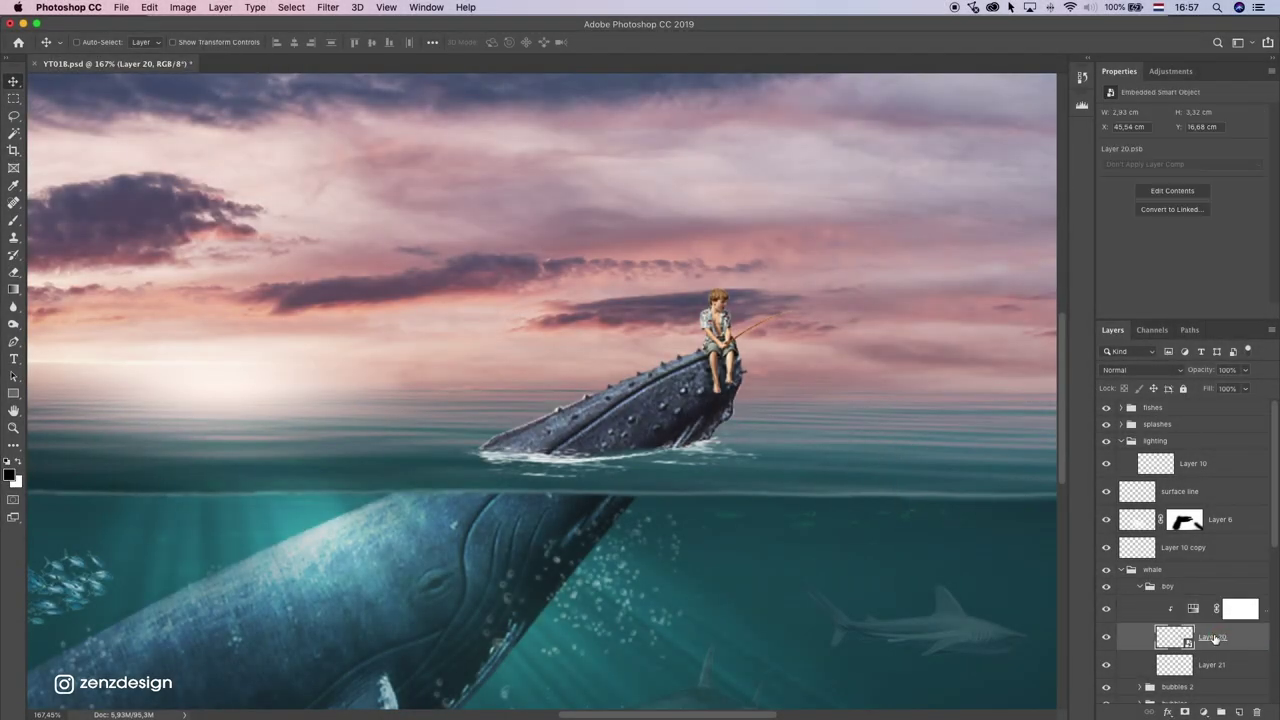
{"action": "left_click", "coordinate": [1240, 609]}
{"action": "left_click", "coordinate": [1204, 712]}
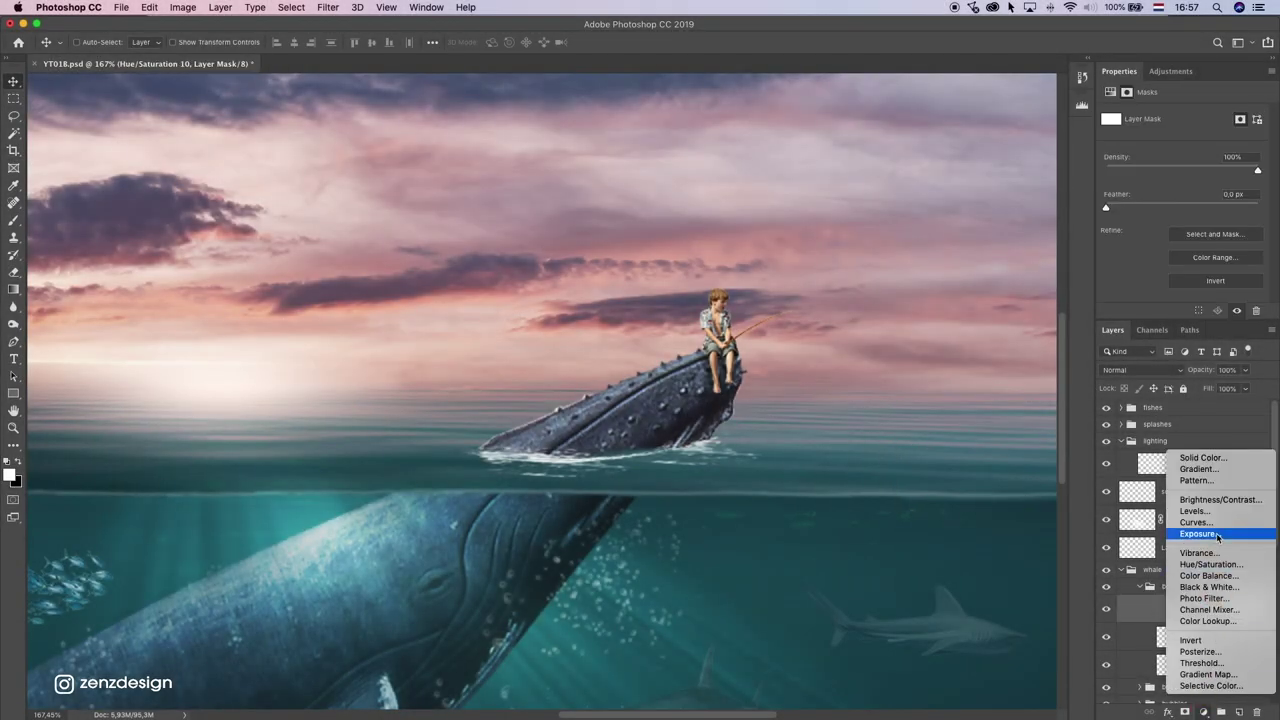
{"action": "left_click", "coordinate": [1200, 522]}
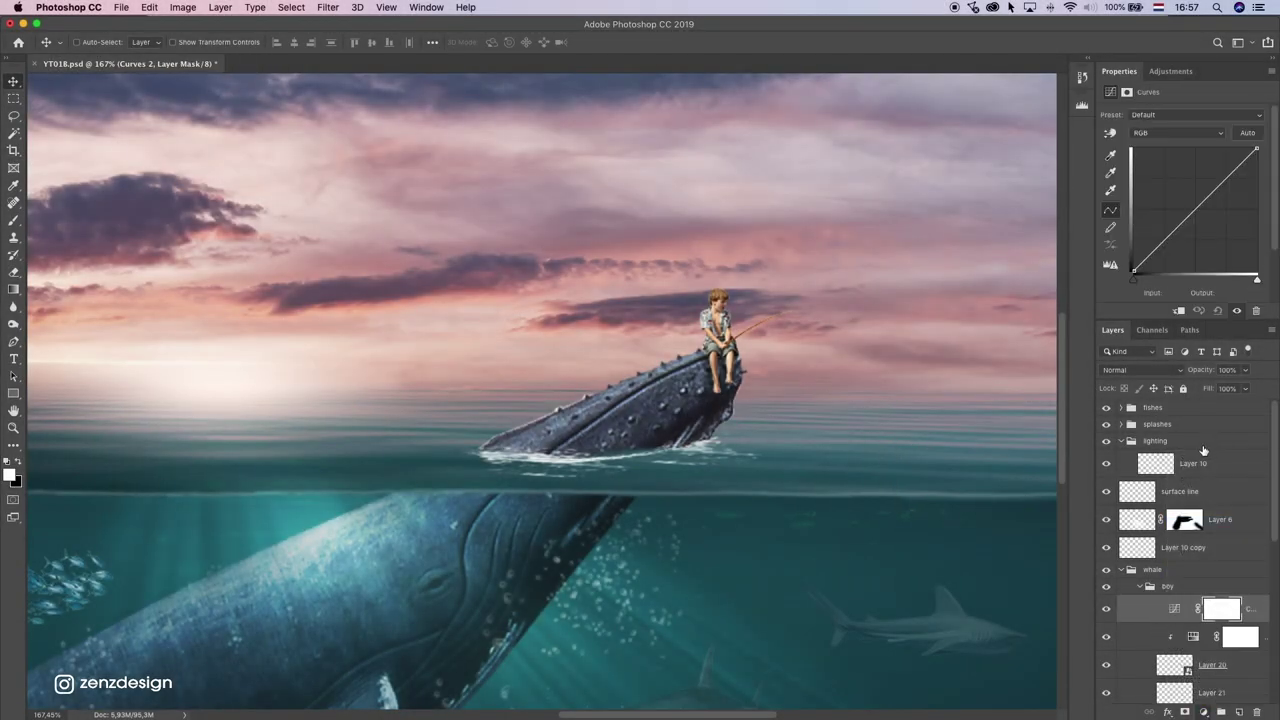
{"action": "left_click", "coordinate": [1180, 312]}
{"action": "left_click_drag", "start_coordinate": [1254, 158], "coordinate": [1262, 176]}
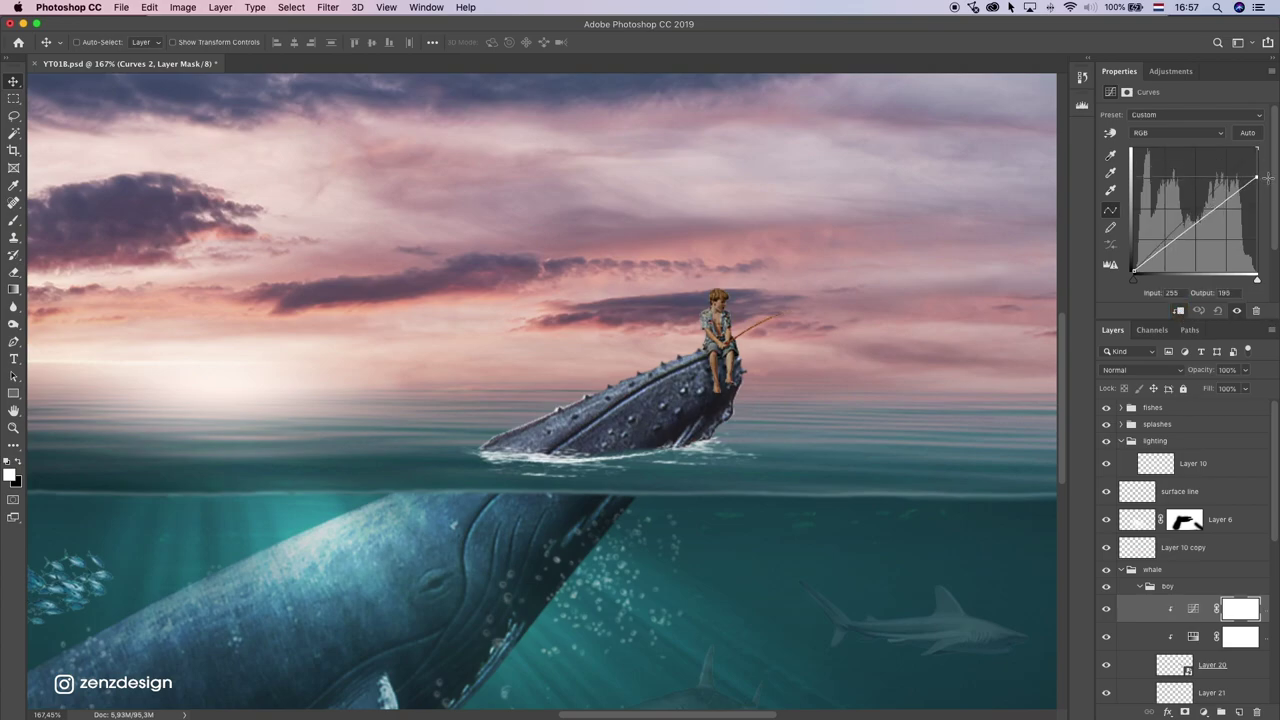
Step: Mask the Curves darkening off the boy's sun-facing side, painting in black at 100% opacity and flow
{"action": "left_click", "coordinate": [1233, 610]}
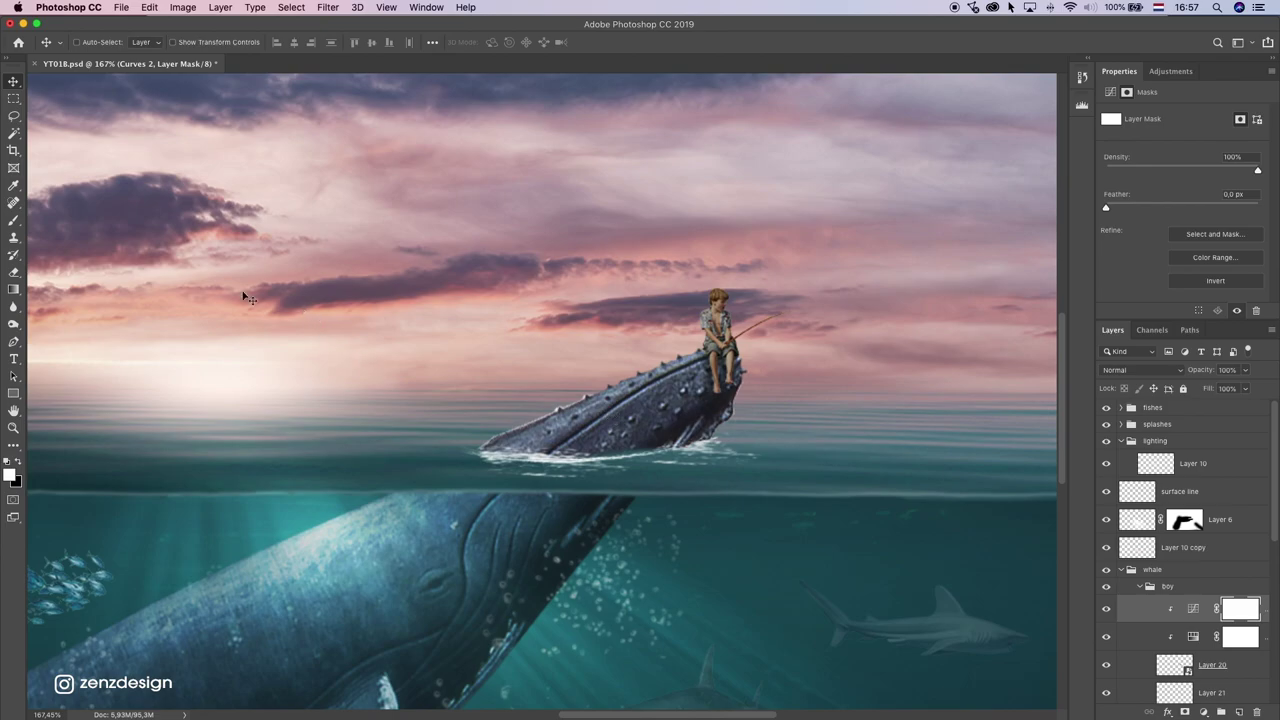
{"action": "left_click", "coordinate": [15, 218]}
{"action": "left_click", "coordinate": [307, 44]}
{"action": "left_click", "coordinate": [388, 42]}
{"action": "left_click_drag", "start_coordinate": [386, 58], "coordinate": [491, 46]}
{"action": "left_click", "coordinate": [123, 349]}
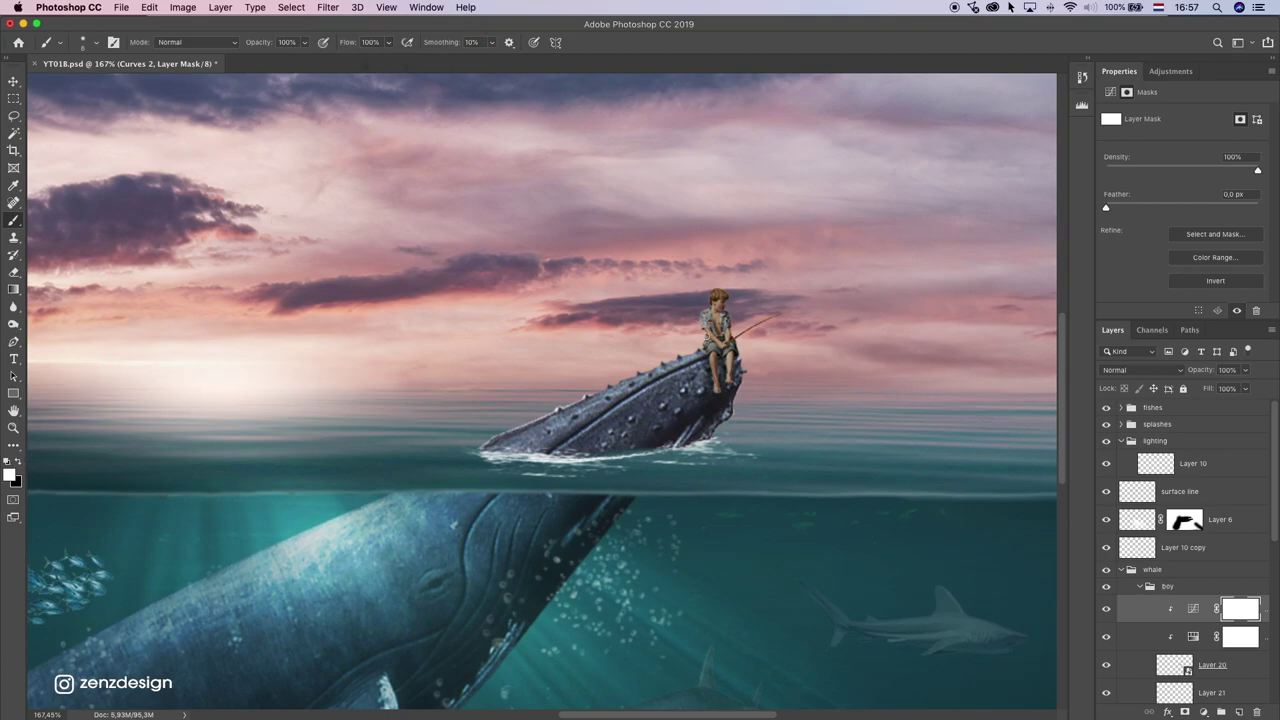
{"action": "left_click", "coordinate": [19, 463]}
{"action": "left_click_drag", "start_coordinate": [700, 323], "coordinate": [709, 293]}
{"action": "left_click_drag", "start_coordinate": [703, 343], "coordinate": [713, 389]}
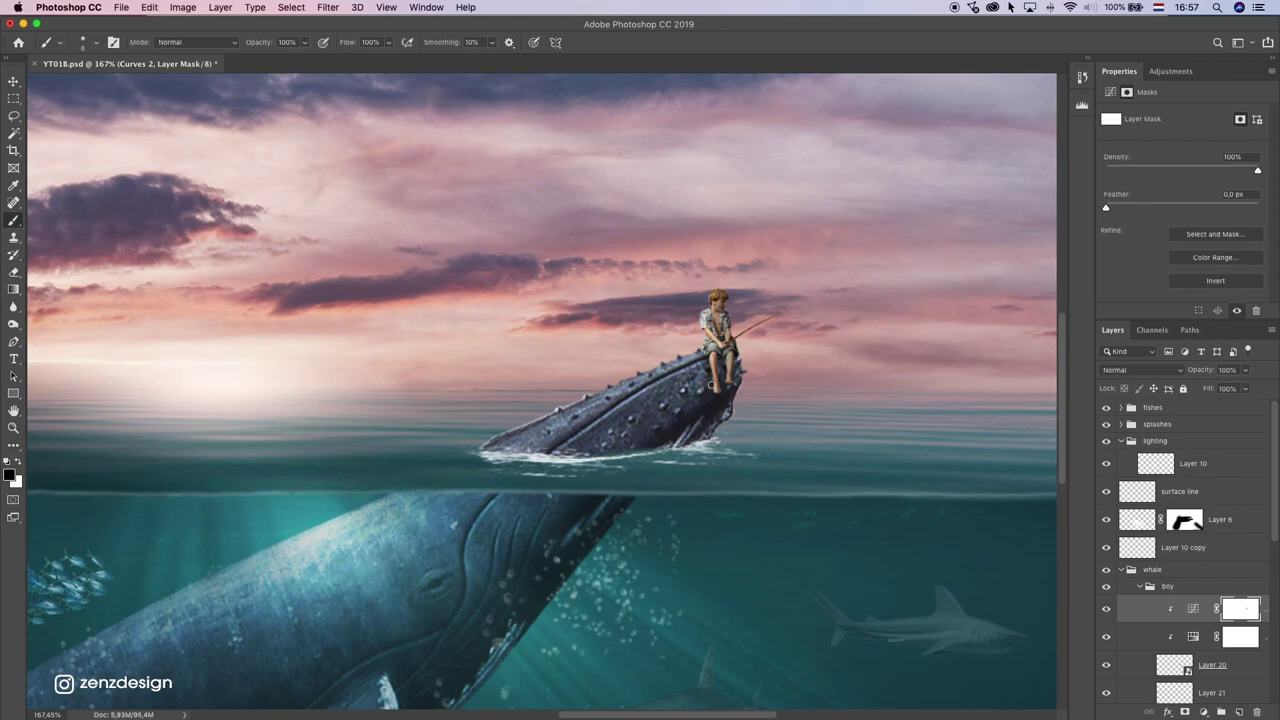
{"action": "scroll", "coordinate": [617, 346], "scroll_direction": "down", "scroll_amount": 6}
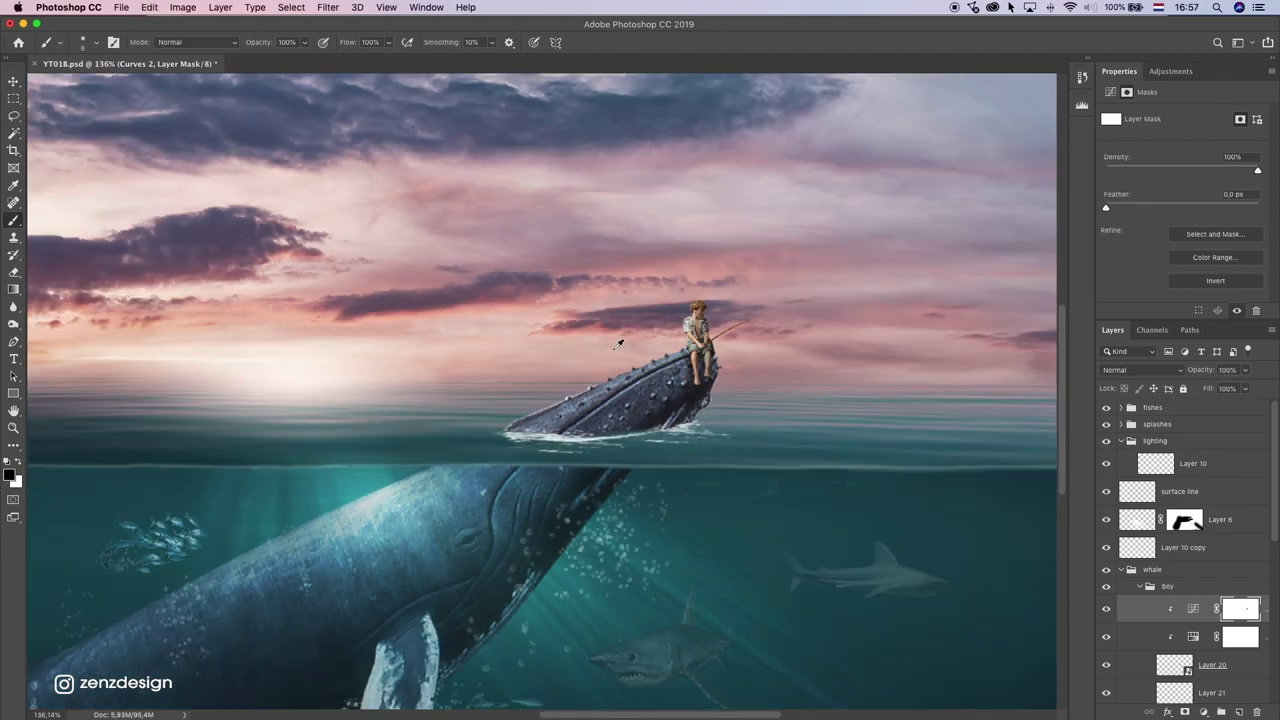
{"action": "scroll", "coordinate": [604, 355], "scroll_direction": "up", "scroll_amount": 2}
{"action": "scroll", "coordinate": [604, 355], "scroll_direction": "up", "scroll_amount": 5}
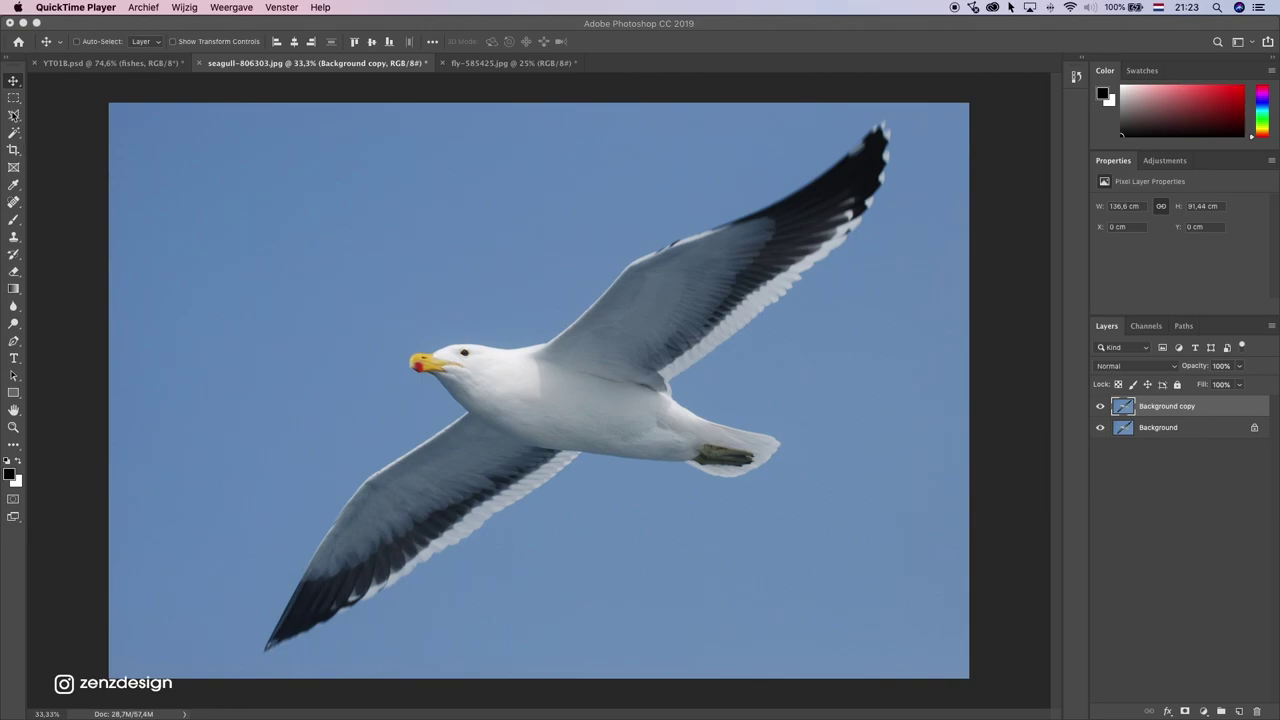
Step: Hide the seagull photo's original background and delete the blue sky around the bird on the copy with the Magic Wand
{"action": "left_click", "coordinate": [13, 97]}
{"action": "left_click", "coordinate": [157, 162]}
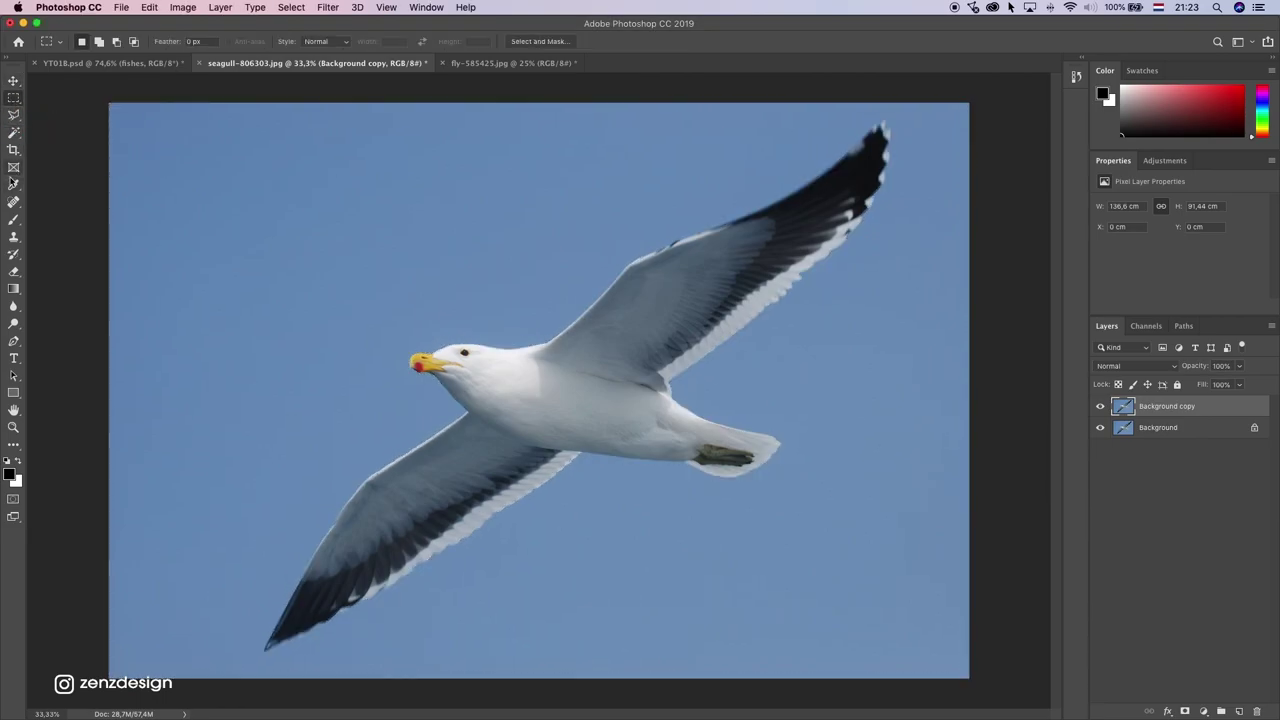
{"action": "right_click", "coordinate": [13, 133]}
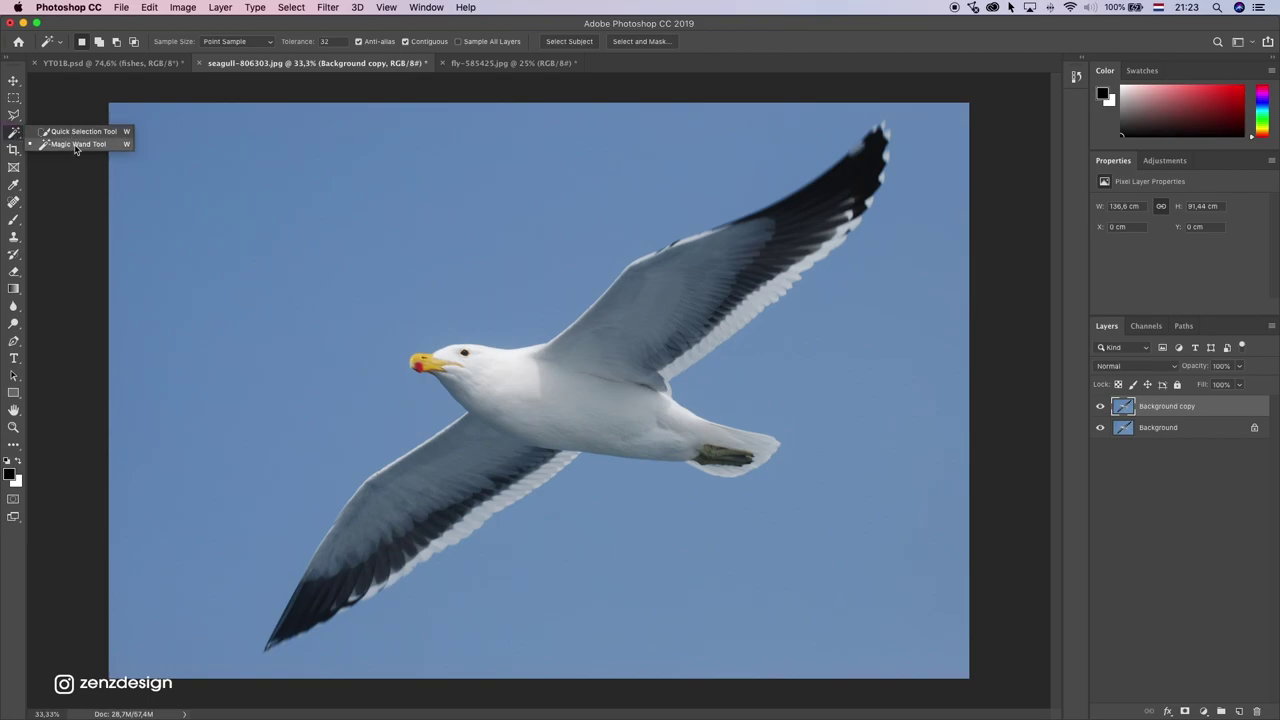
{"action": "left_click", "coordinate": [80, 144]}
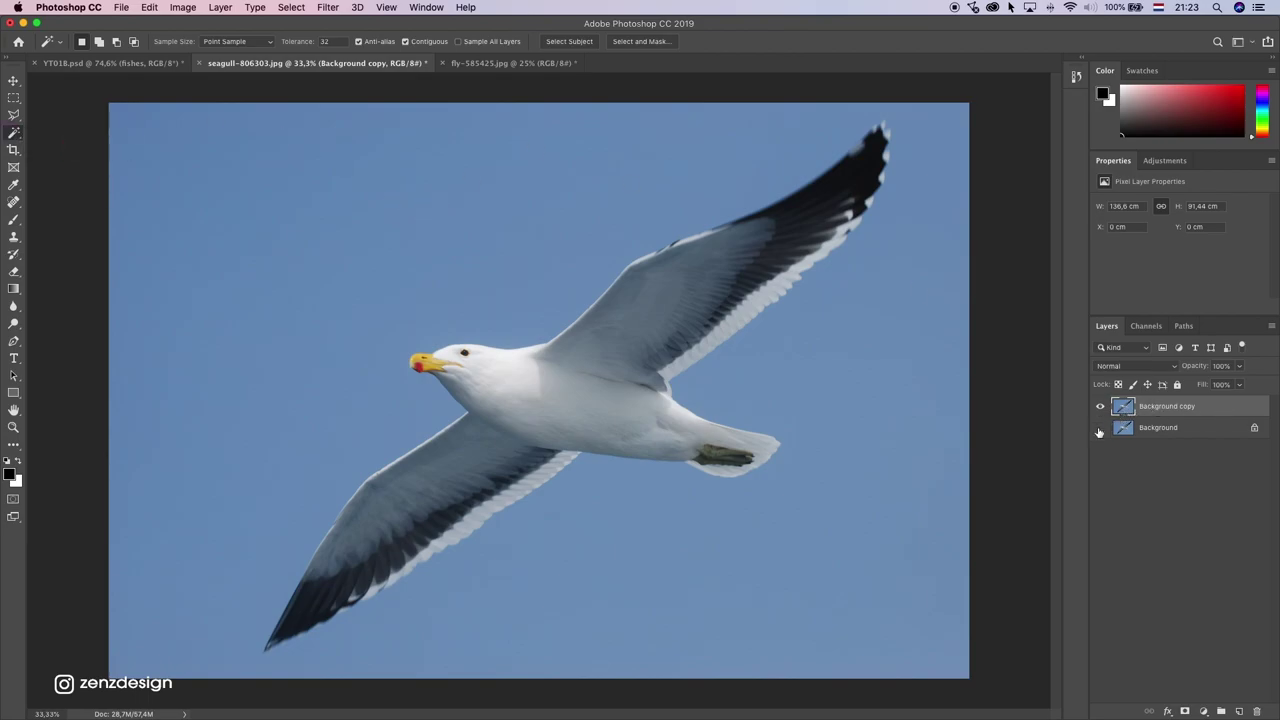
{"action": "left_click", "coordinate": [639, 208]}
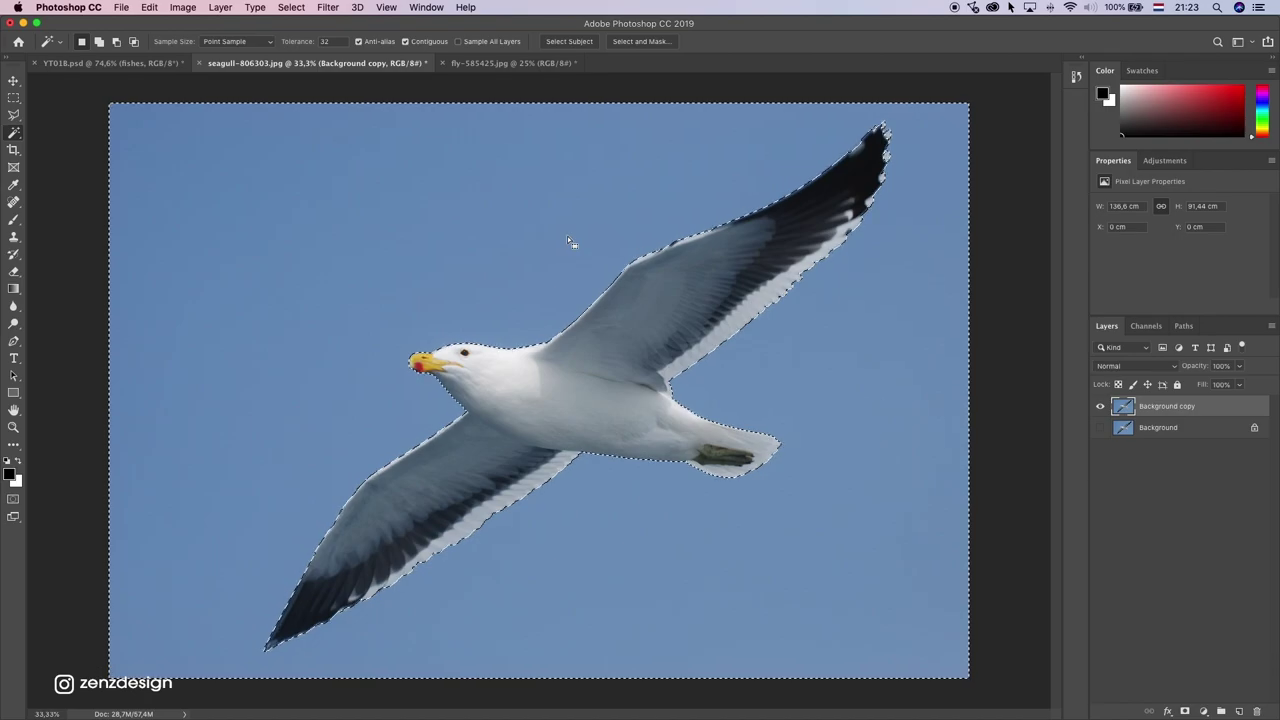
{"action": "key", "text": "Delete"}
{"action": "key", "text": "m"}
{"action": "key", "text": "super+d"}
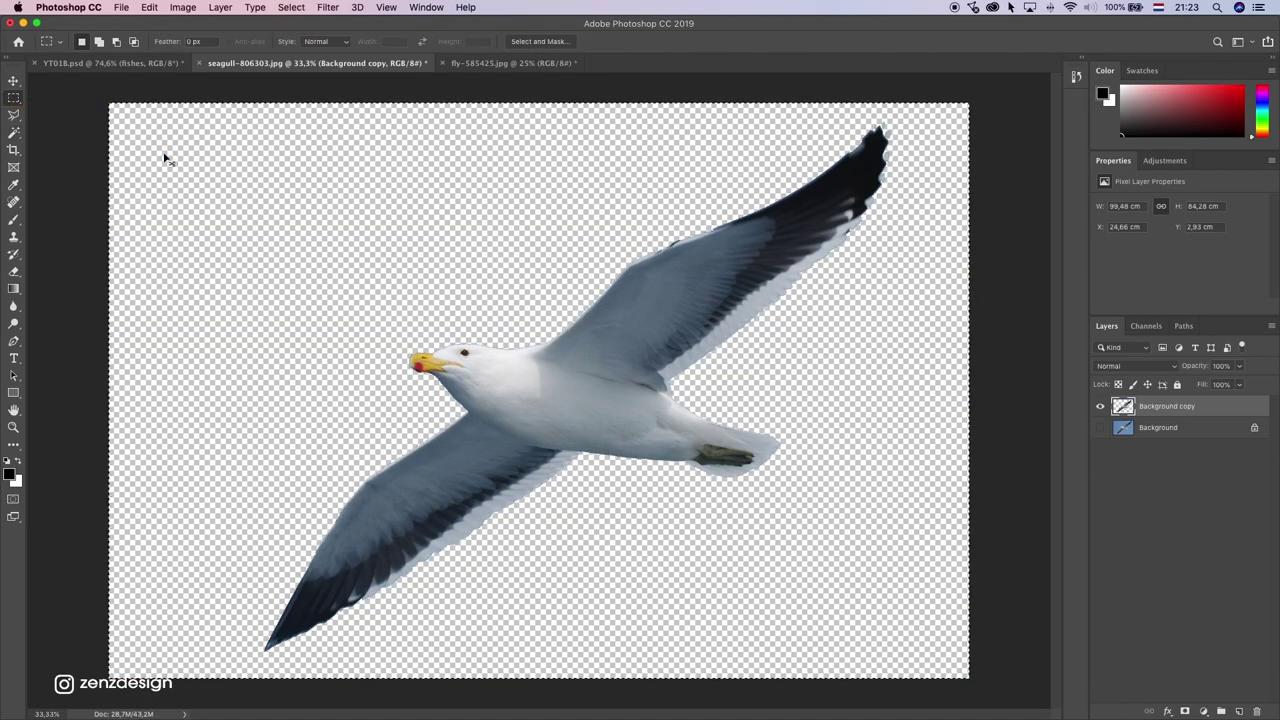
Step: Paste the cut-out seagull into YT01B.psd and create a new layer group named birds
{"action": "left_click", "coordinate": [85, 60]}
{"action": "left_click", "coordinate": [12, 81]}
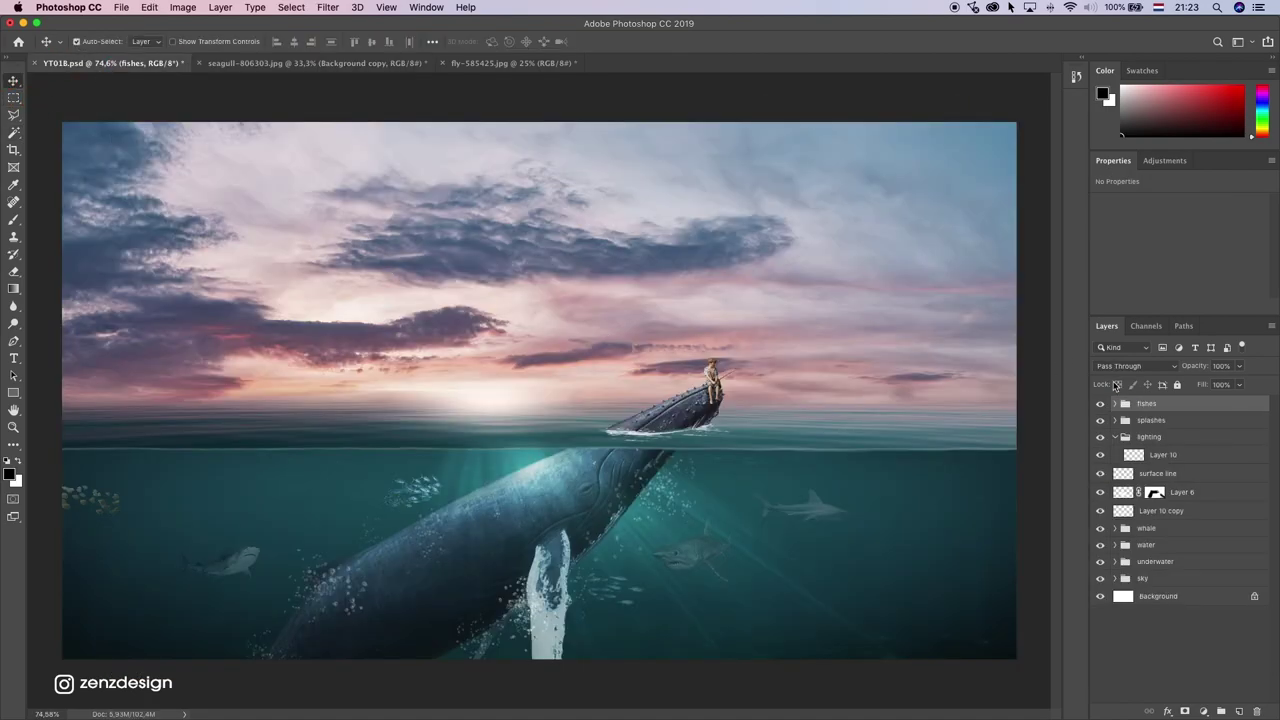
{"action": "key", "text": "super+v"}
{"action": "left_click", "coordinate": [1218, 711]}
{"action": "double_click", "coordinate": [1147, 402]}
{"action": "type", "text": "birds"}
{"action": "key", "text": "Return"}
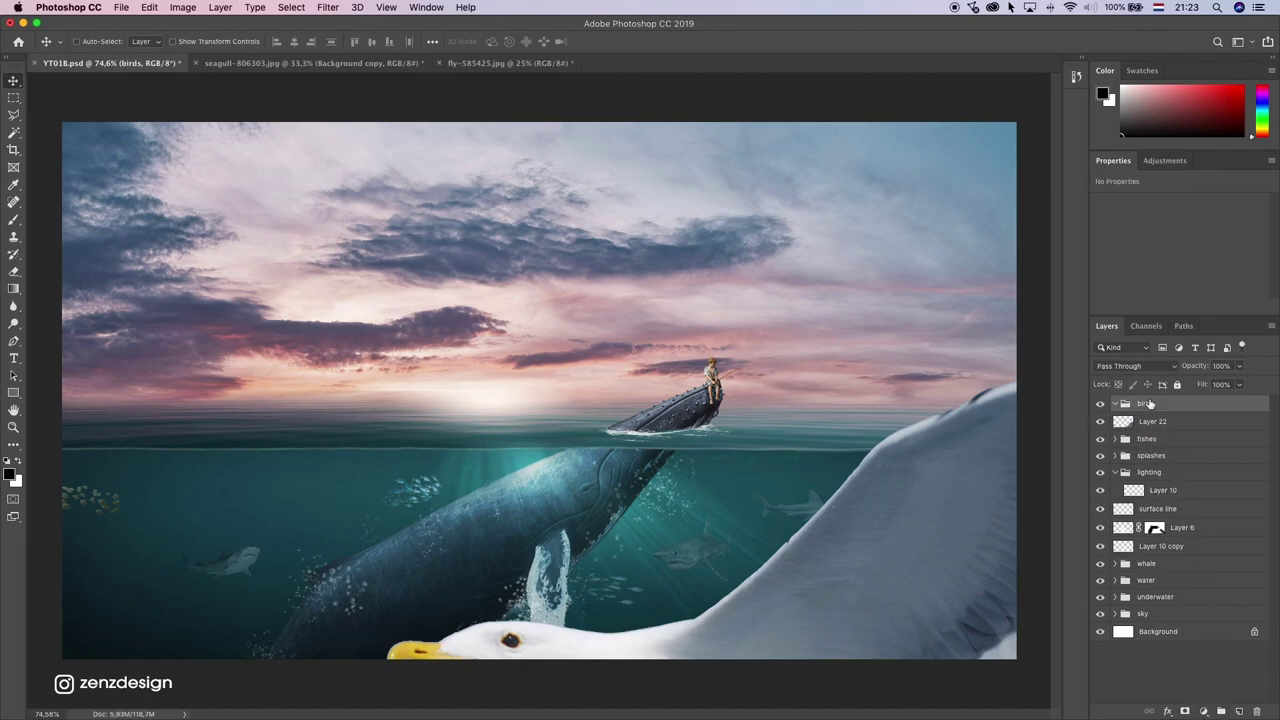
Step: Move the seagull's layer into the birds group and convert it to a smart object
{"action": "left_click", "coordinate": [1172, 425]}
{"action": "right_click", "coordinate": [1170, 420]}
{"action": "left_click", "coordinate": [1052, 320]}
Step: Scale the seagull down to about 1.9 cm wide and place it in the sky above and to the right of the boy
{"action": "key", "text": "super+t"}
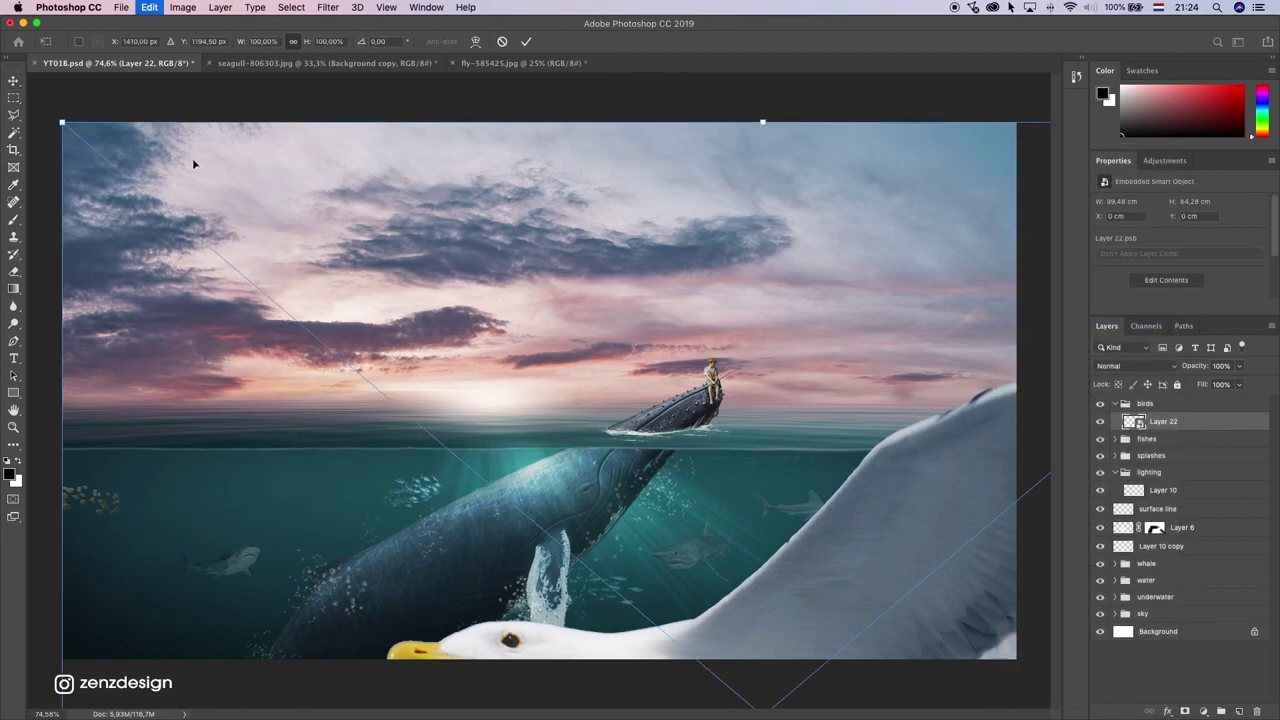
{"action": "left_click_drag", "start_coordinate": [61, 121], "coordinate": [592, 348]}
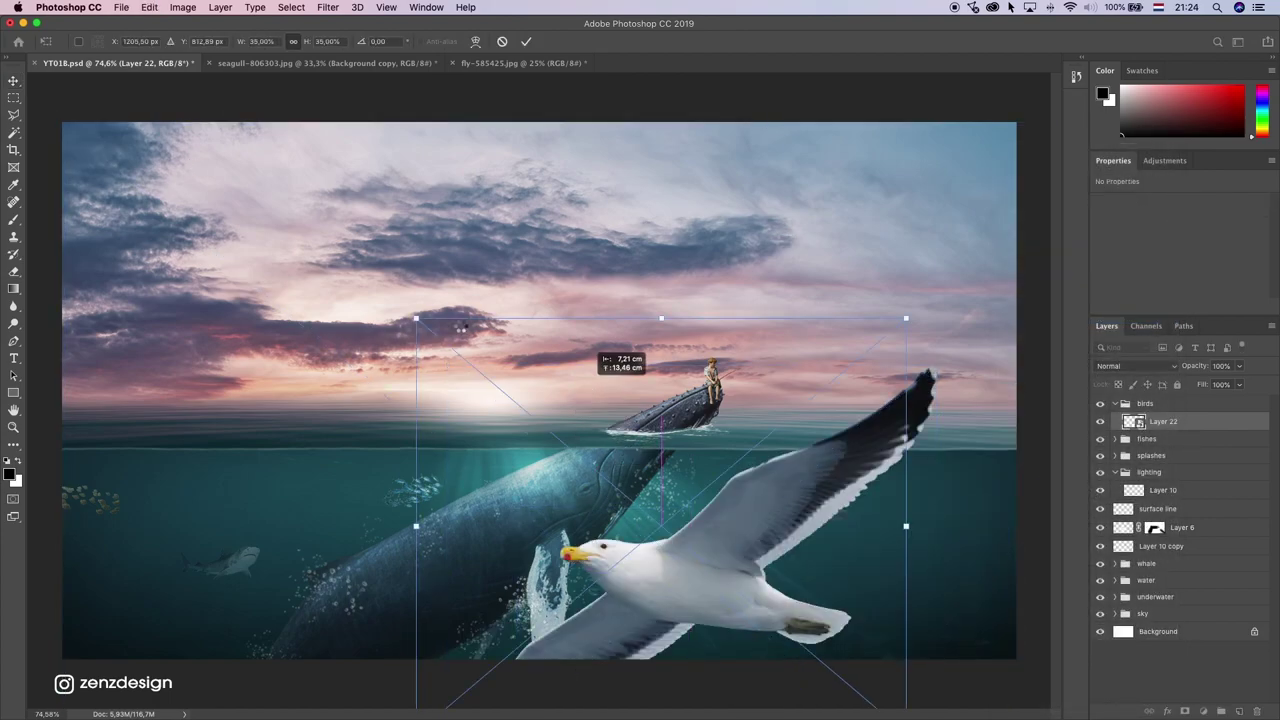
{"action": "left_click_drag", "start_coordinate": [416, 318], "coordinate": [804, 306]}
{"action": "key", "text": "Return"}
{"action": "key", "text": "super+t"}
{"action": "key", "text": "Return"}
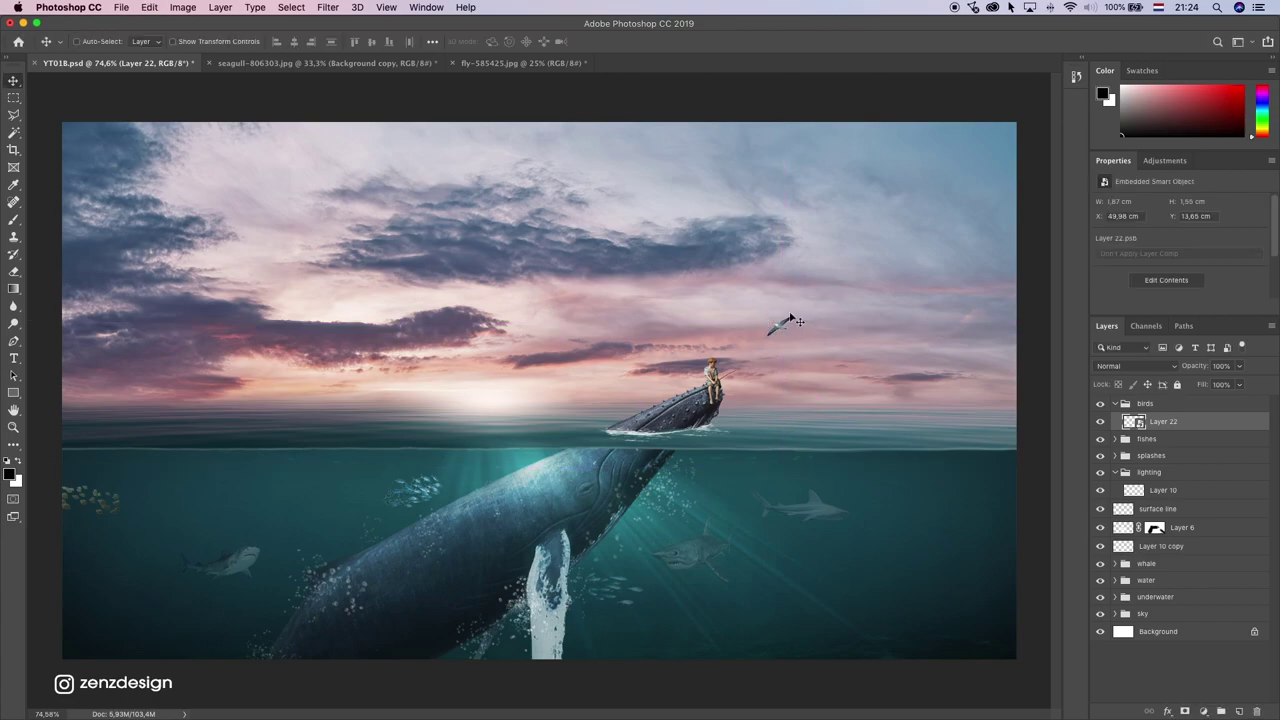
Step: Convert the background of fly-585425.jpg to a normal layer and delete the blue sky around the gulls with the Magic Wand
{"action": "left_click", "coordinate": [489, 63]}
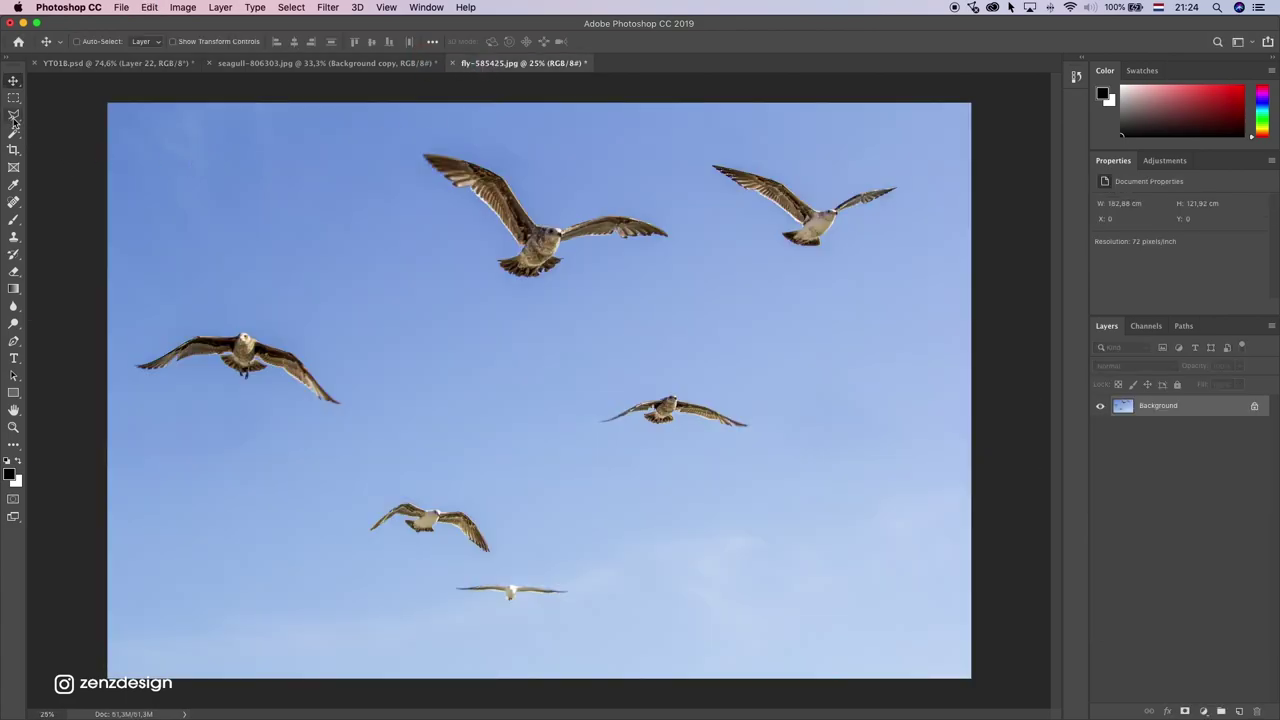
{"action": "left_click", "coordinate": [14, 132]}
{"action": "double_click", "coordinate": [1150, 405]}
{"action": "key", "text": "Return"}
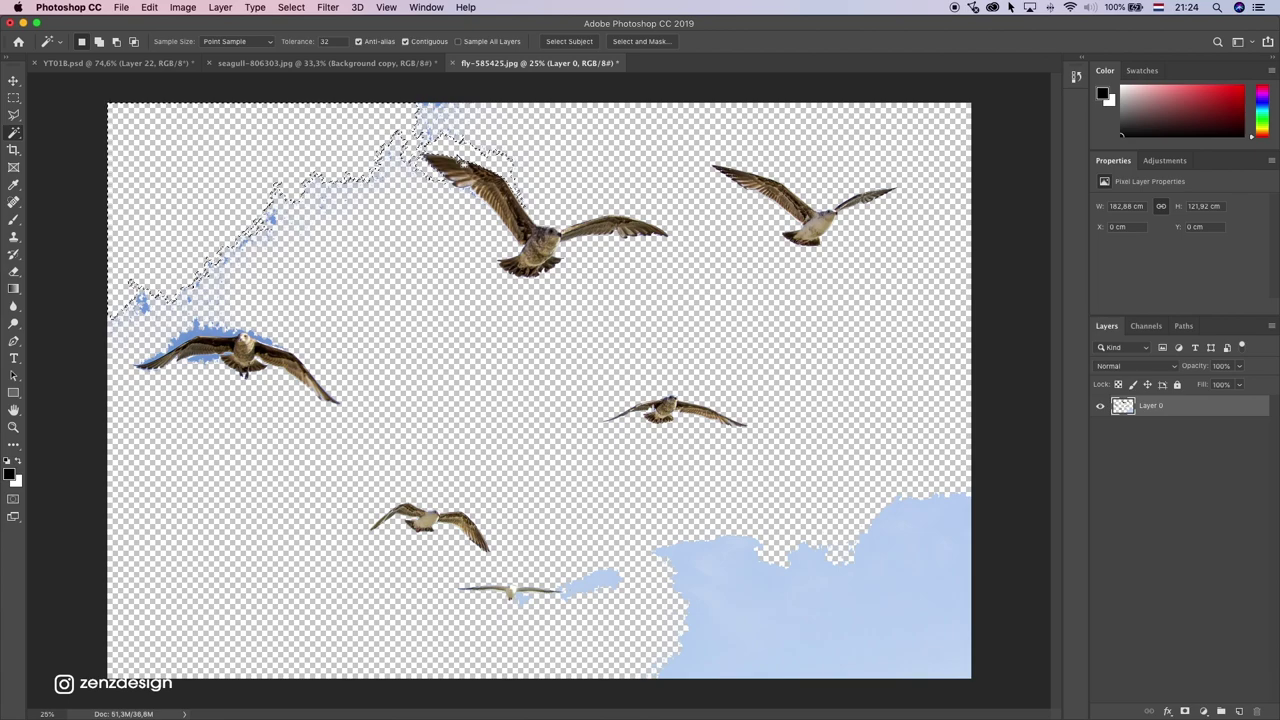
{"action": "key", "text": "Delete"}
{"action": "left_click", "coordinate": [409, 171]}
{"action": "left_click", "coordinate": [406, 209]}
Step: Bring the largest gull into YT01B.psd as a smart object, scaled to about 2.65 cm wide, in the sky left of the boy
{"action": "left_click", "coordinate": [110, 63]}
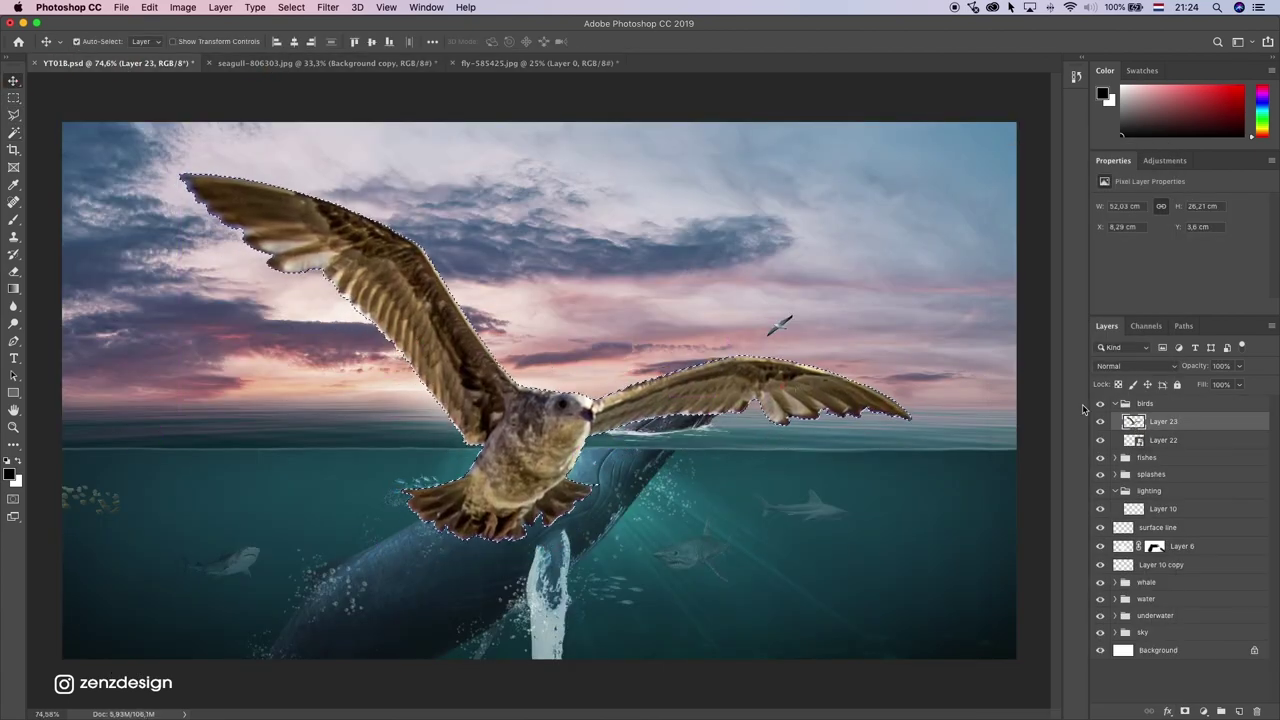
{"action": "right_click", "coordinate": [1163, 421]}
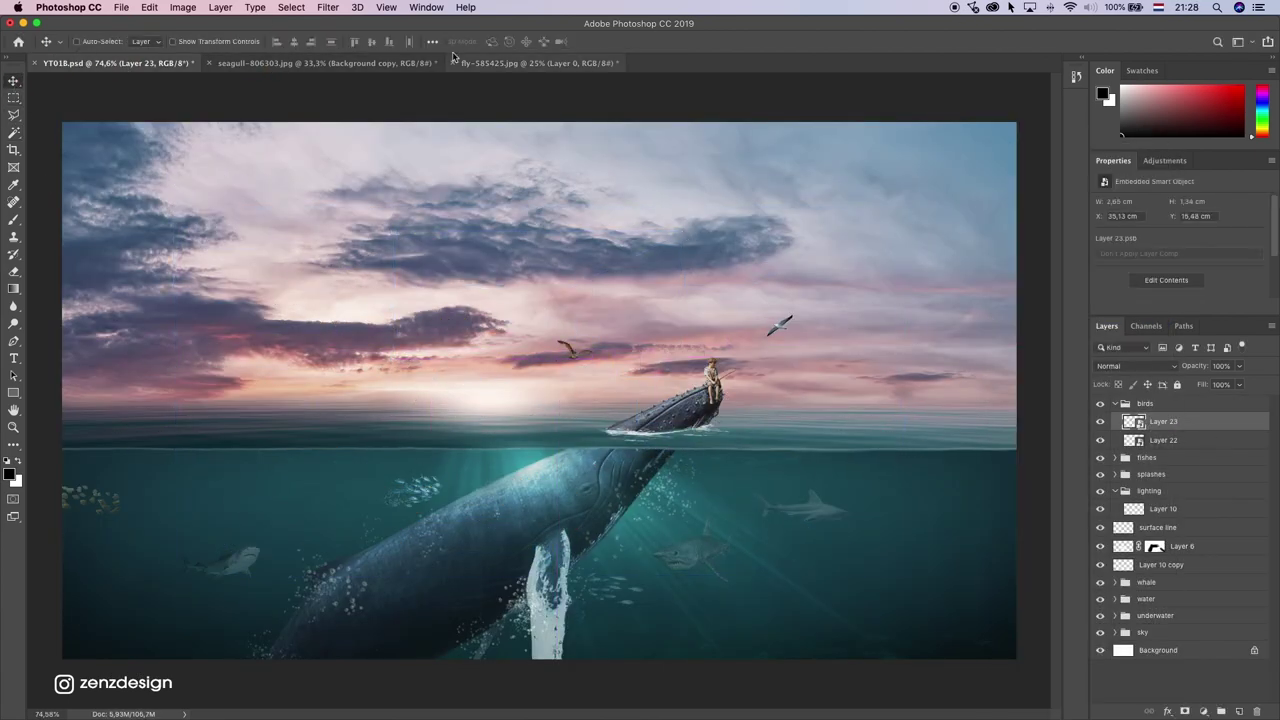
{"action": "left_click", "coordinate": [291, 7]}
{"action": "mouse_move", "coordinate": [350, 199]}
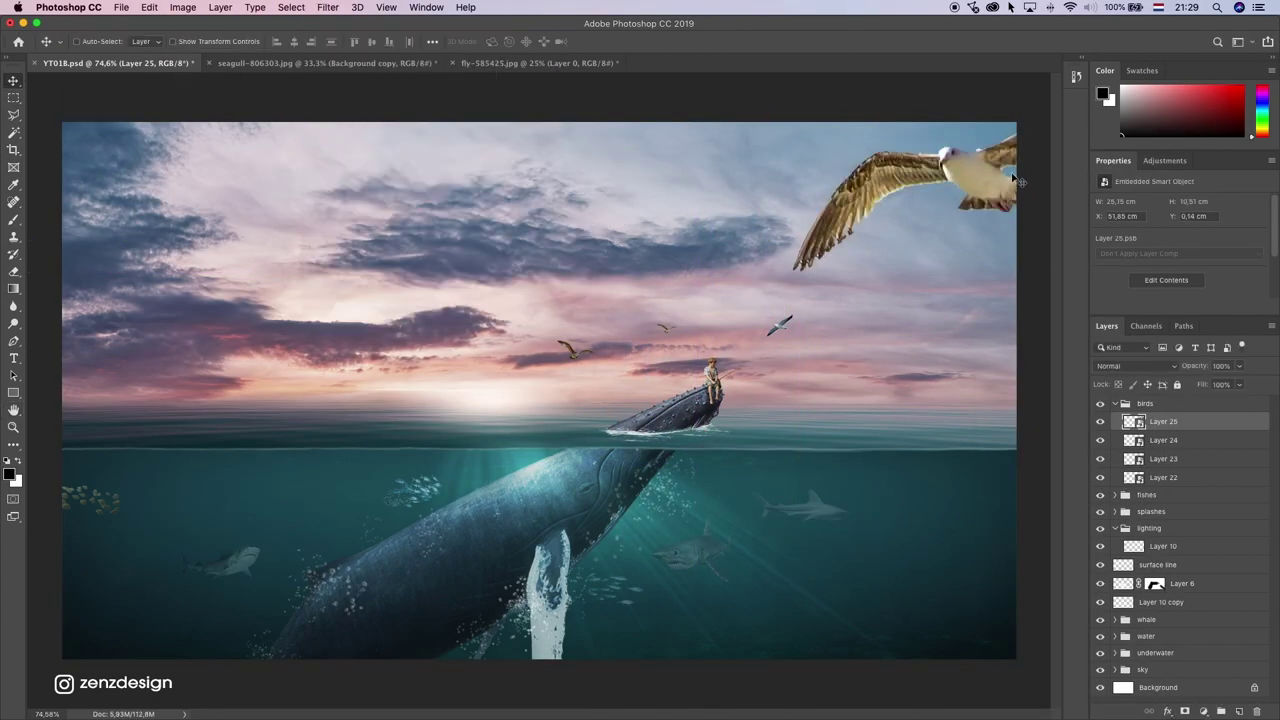
Step: Position the large foreground gull in the sky's upper-right corner and apply a Gaussian Blur with a 9.3-pixel radius
{"action": "left_click_drag", "start_coordinate": [975, 200], "coordinate": [921, 206]}
{"action": "left_click", "coordinate": [349, 5]}
{"action": "left_click", "coordinate": [904, 210]}
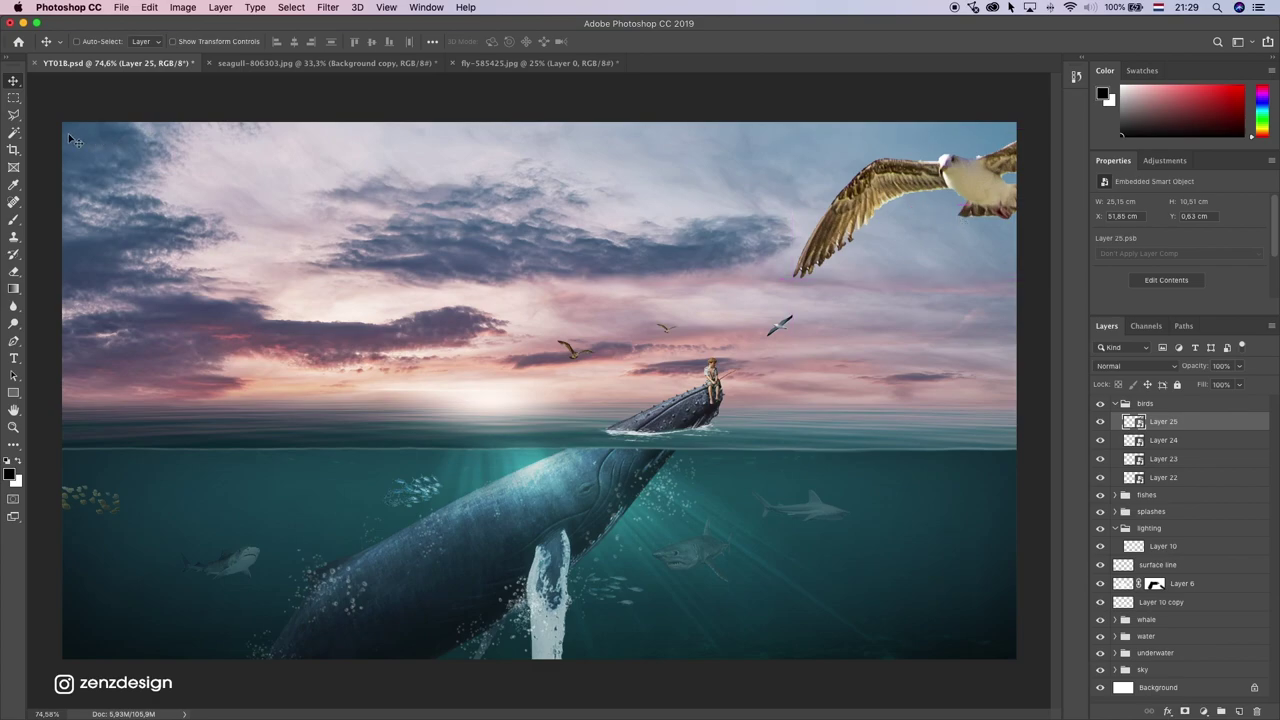
{"action": "left_click", "coordinate": [424, 6]}
{"action": "mouse_move", "coordinate": [334, 7]}
{"action": "left_click", "coordinate": [134, 210]}
{"action": "left_click", "coordinate": [328, 7]}
{"action": "mouse_move", "coordinate": [399, 166]}
{"action": "left_click", "coordinate": [545, 215]}
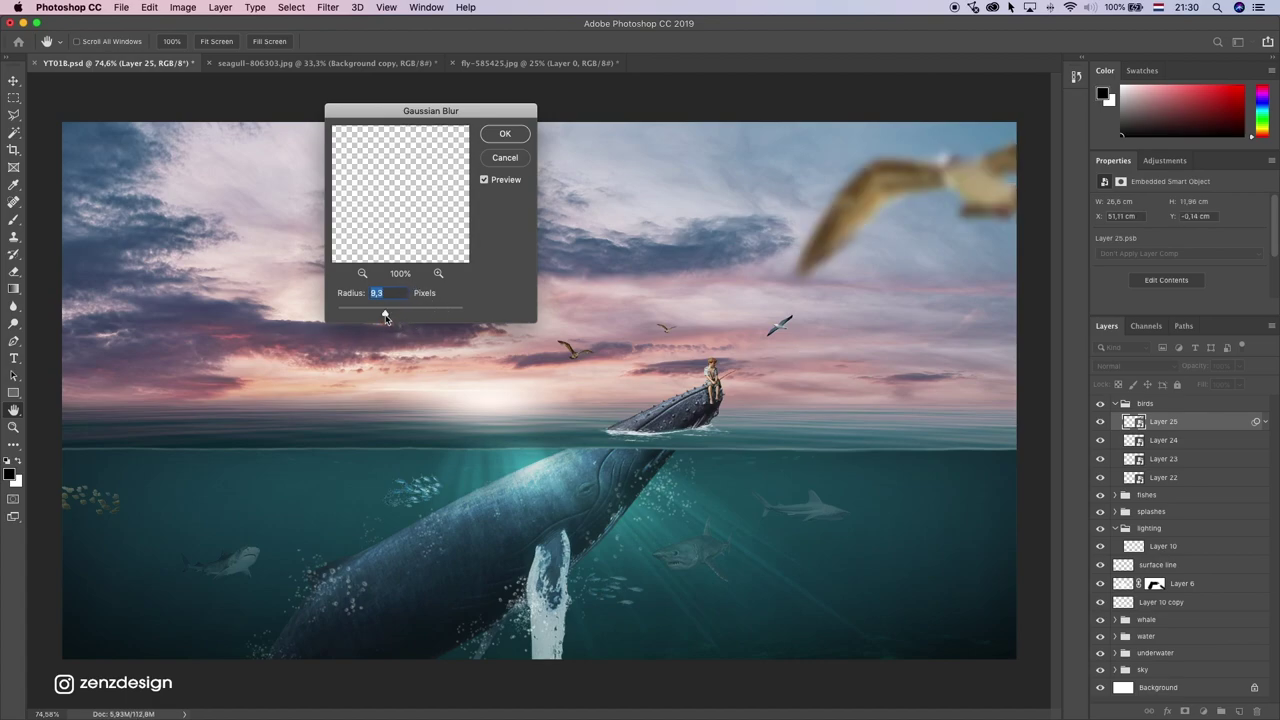
{"action": "key", "text": "Return"}
Step: Clip a Hue/Saturation adjustment with saturation -61 to the blurred foreground gull and compare the layer's visibility
{"action": "left_click", "coordinate": [1203, 711]}
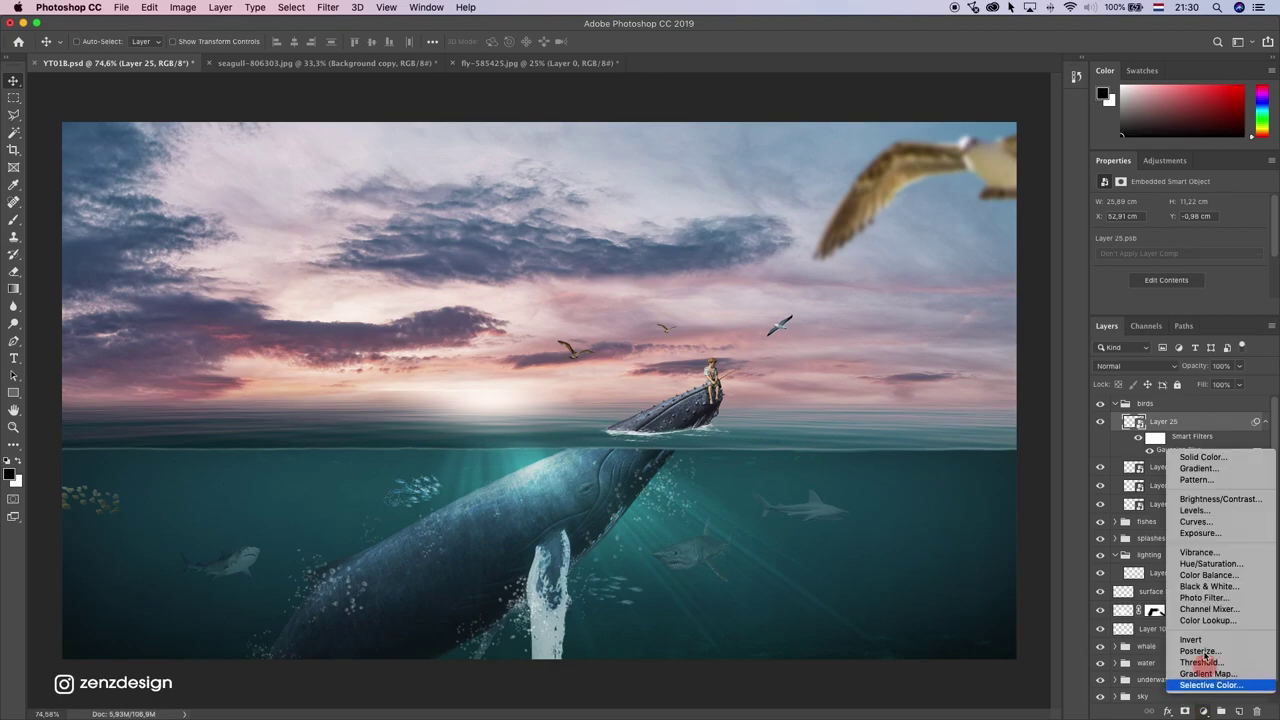
{"action": "left_click", "coordinate": [1215, 564]}
{"action": "left_click", "coordinate": [1180, 309]}
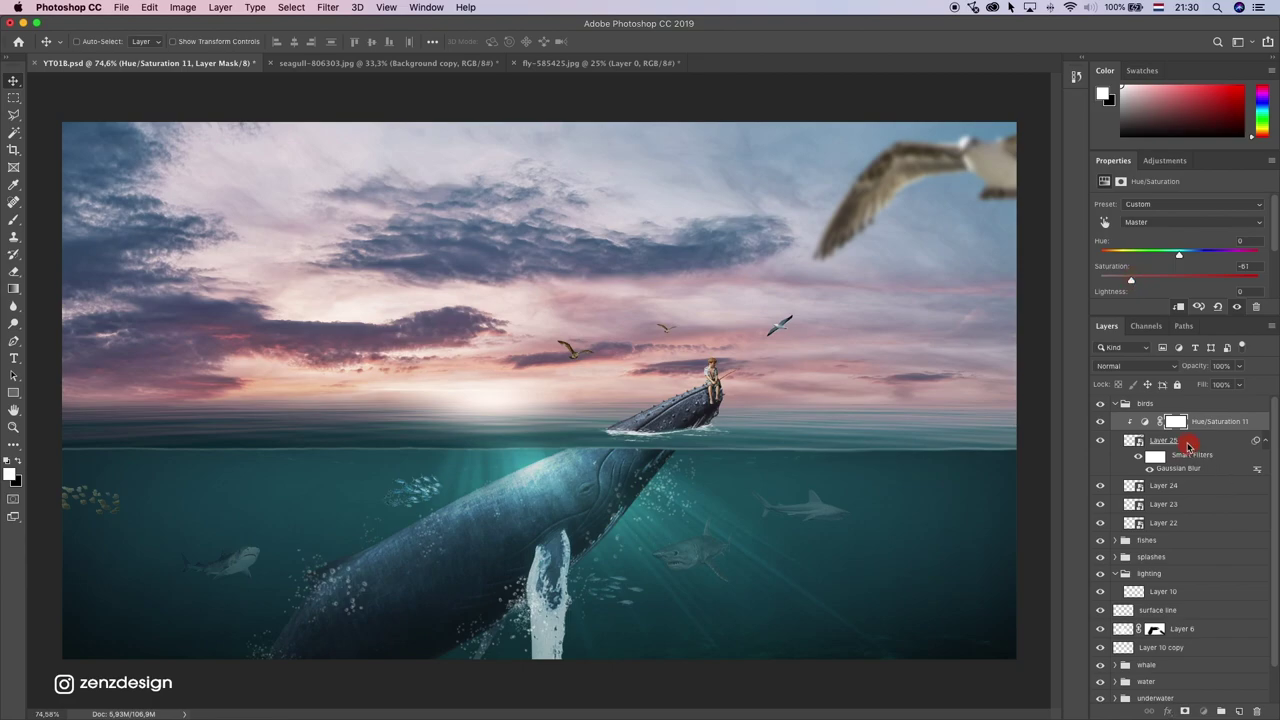
{"action": "left_click", "coordinate": [1189, 446]}
{"action": "left_click", "coordinate": [1099, 443]}
{"action": "left_click", "coordinate": [1099, 443]}
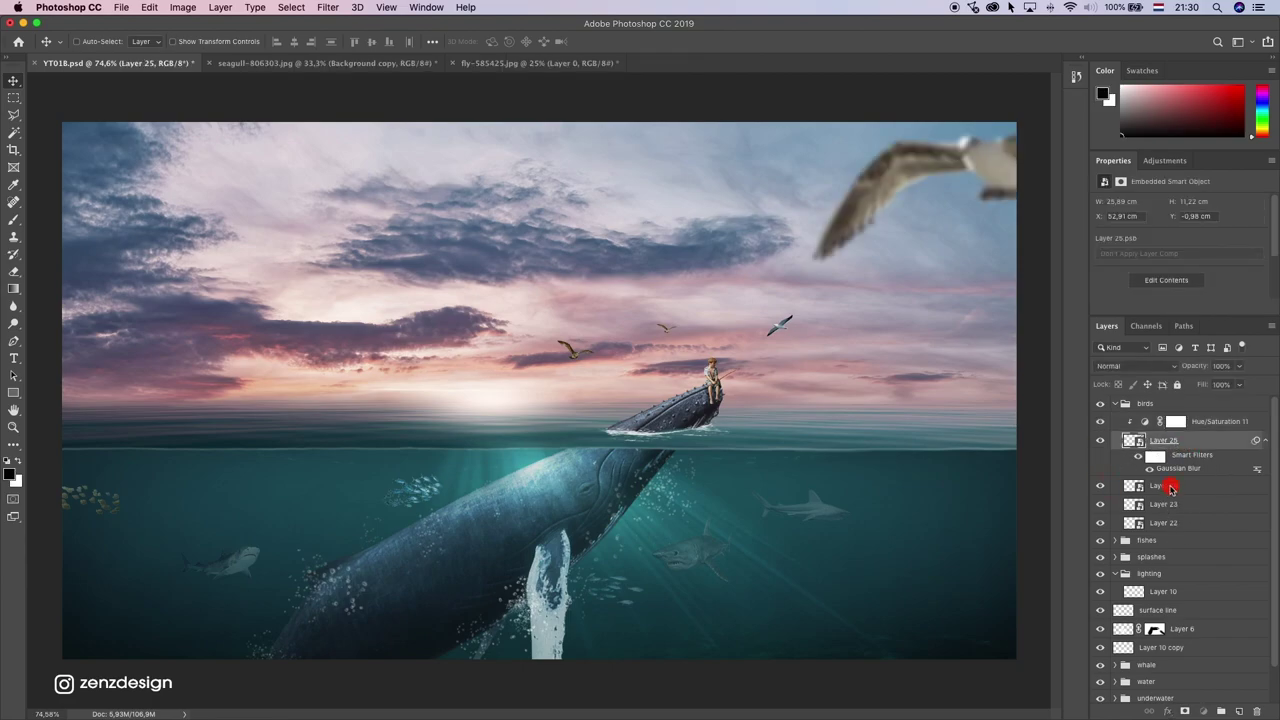
Step: Clip desaturating Hue/Saturation adjustments to Layers 24, 23 and 22, using saturation -43 for Layer 22
{"action": "left_click", "coordinate": [1170, 486]}
{"action": "left_click", "coordinate": [1203, 710]}
{"action": "left_click", "coordinate": [1234, 564]}
{"action": "left_click", "coordinate": [1180, 309]}
{"action": "left_click", "coordinate": [1180, 523]}
{"action": "left_click", "coordinate": [1203, 710]}
{"action": "left_click", "coordinate": [1234, 563]}
{"action": "left_click", "coordinate": [1182, 541]}
{"action": "left_click", "coordinate": [1180, 309]}
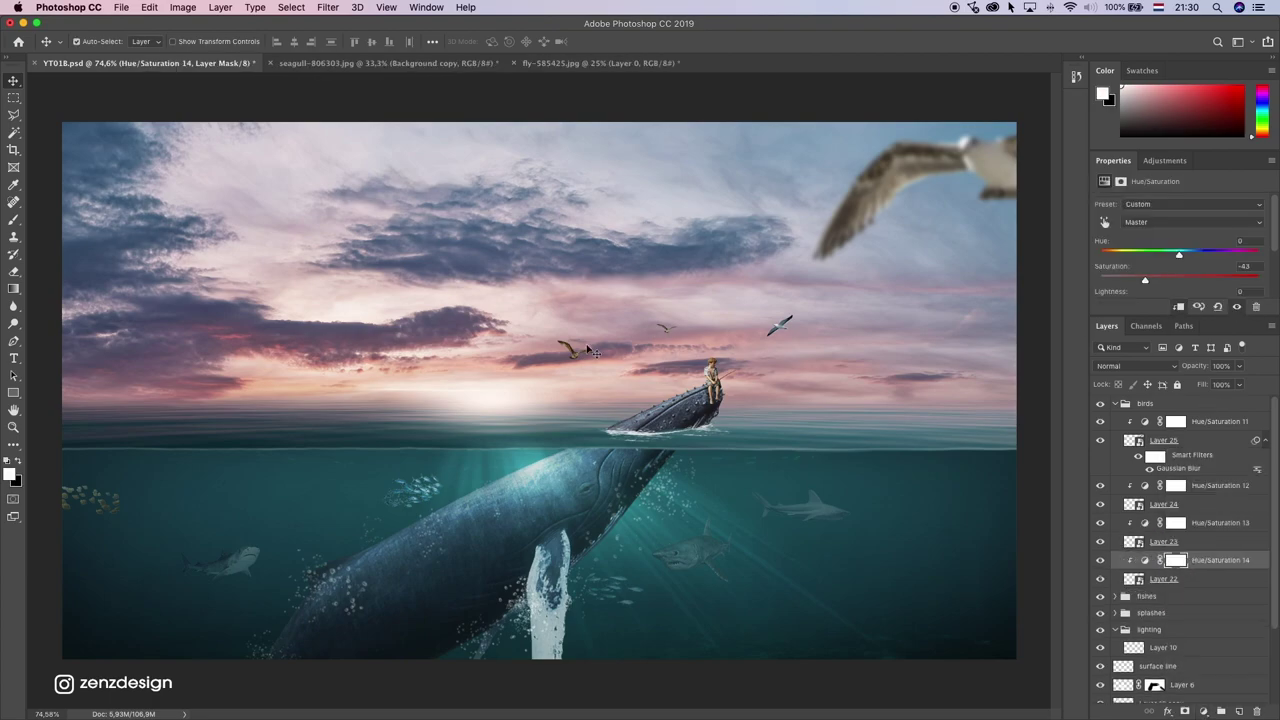
{"action": "scroll", "coordinate": [866, 222], "scroll_direction": "down", "scroll_amount": 2}
{"action": "mouse_move", "coordinate": [880, 195]}
{"action": "left_mouse_down"}
{"action": "mouse_move", "coordinate": [872, 211]}
{"action": "mouse_move", "coordinate": [922, 216]}
{"action": "mouse_move", "coordinate": [894, 212]}
{"action": "left_mouse_up"}
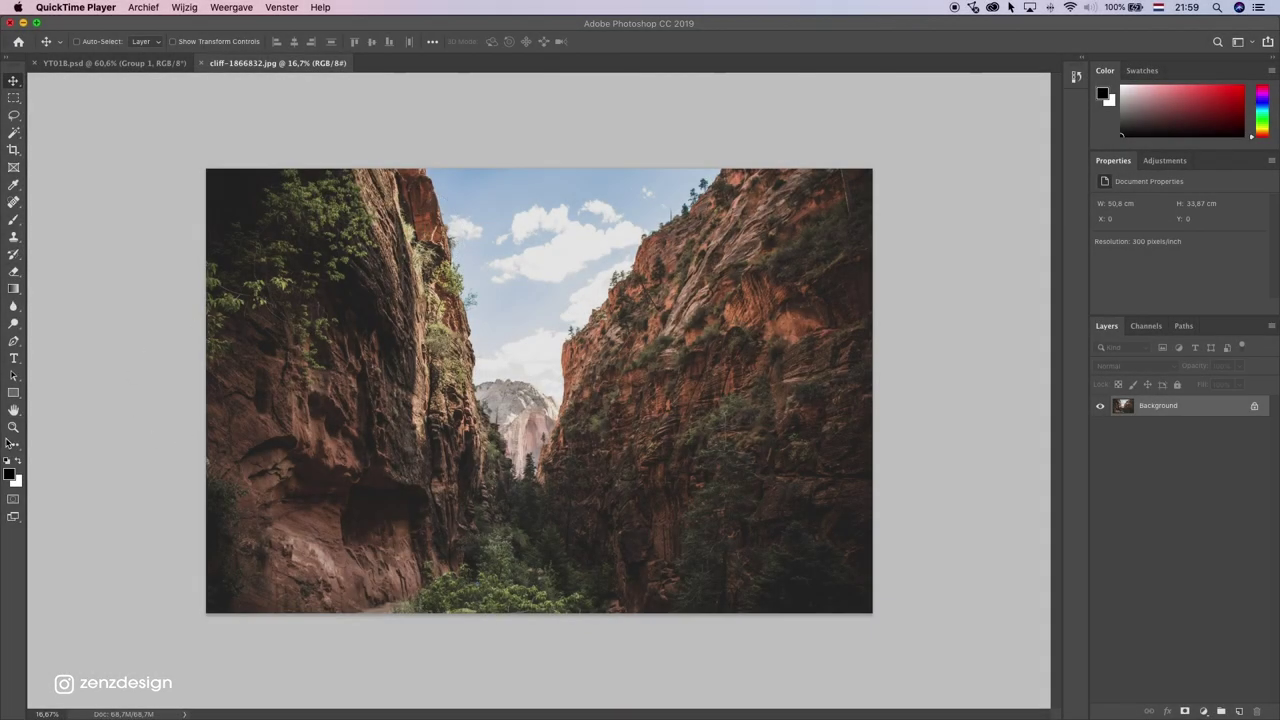
Step: Trace the upper edge of the left cliff in cliff-1866832.jpg with the Pen tool, from the photo's top down past the shrubs
{"action": "left_click", "coordinate": [13, 427]}
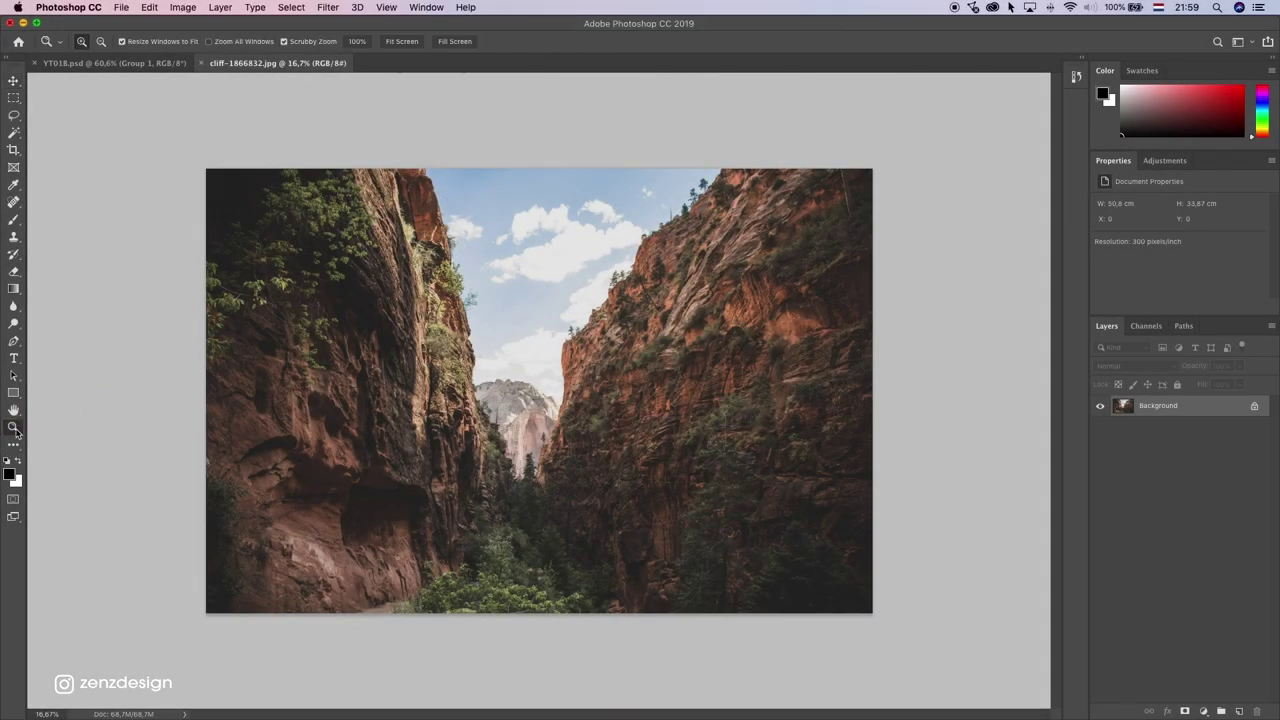
{"action": "left_click", "coordinate": [446, 310]}
{"action": "scroll", "coordinate": [329, 248], "scroll_direction": "up", "scroll_amount": 2}
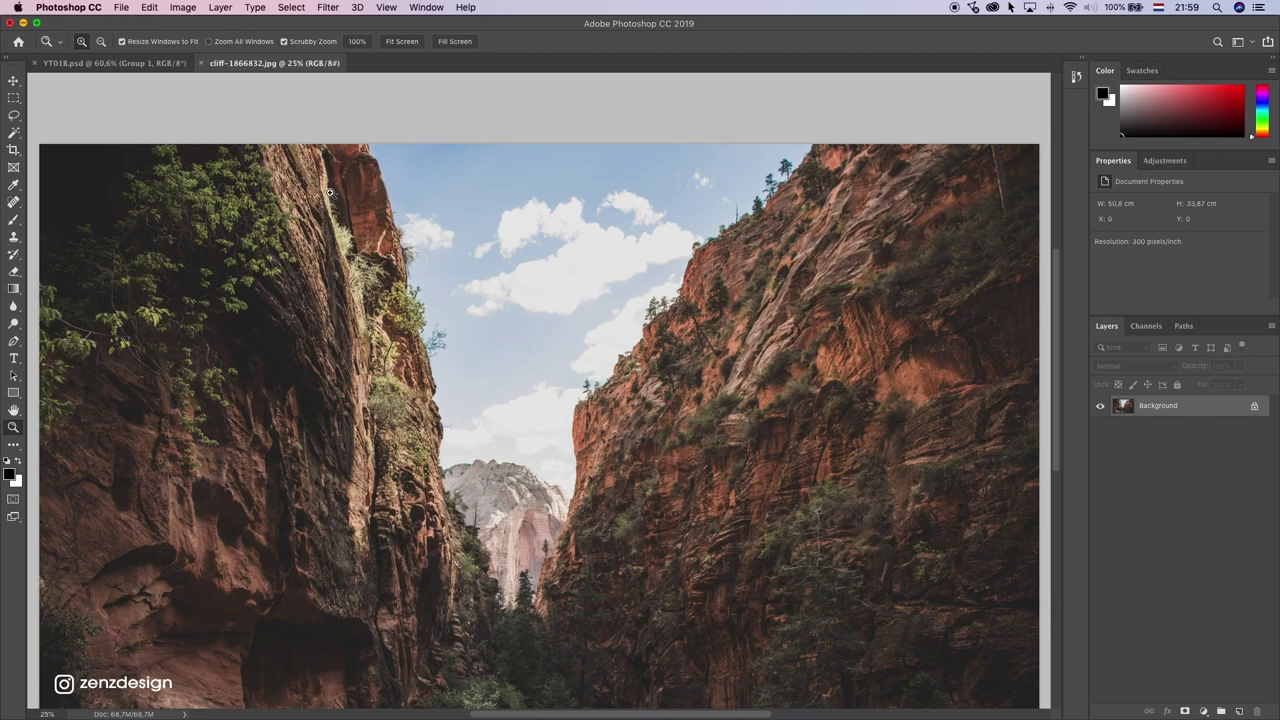
{"action": "left_click", "coordinate": [331, 194]}
{"action": "left_click", "coordinate": [13, 341]}
{"action": "scroll", "coordinate": [511, 91], "scroll_direction": "up", "scroll_amount": 2}
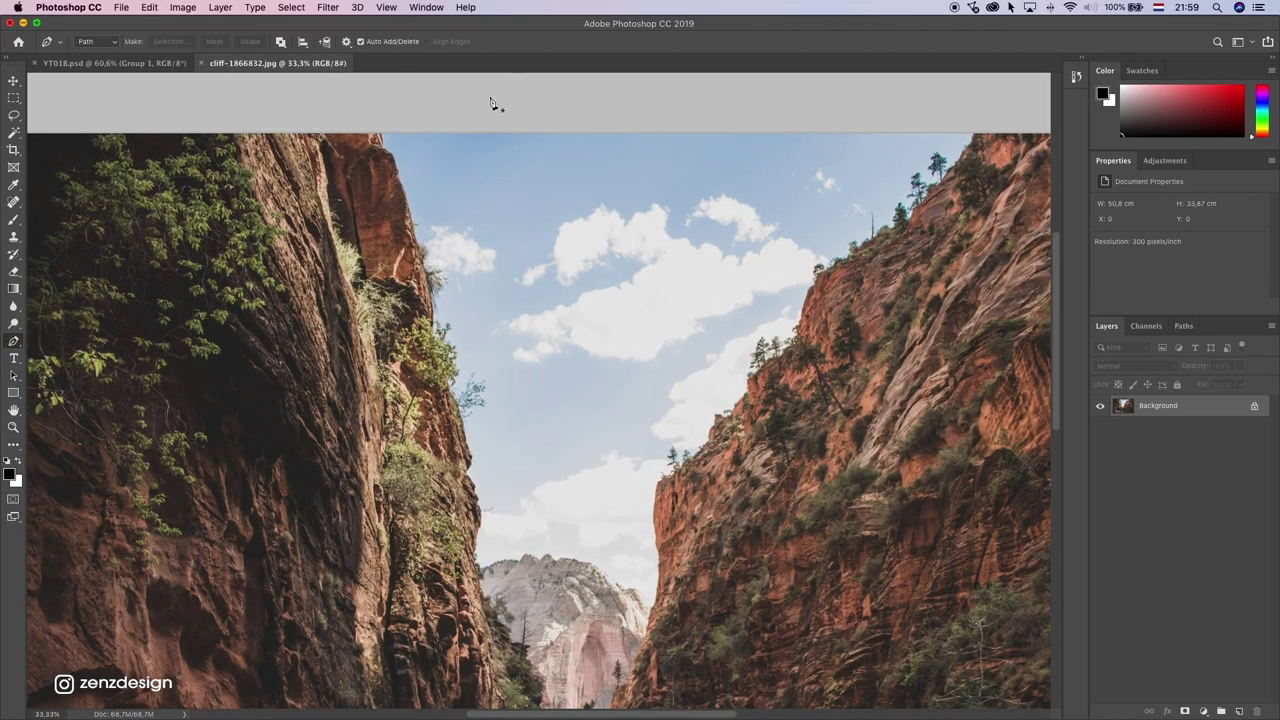
{"action": "scroll", "coordinate": [375, 162], "scroll_direction": "up", "scroll_amount": 5}
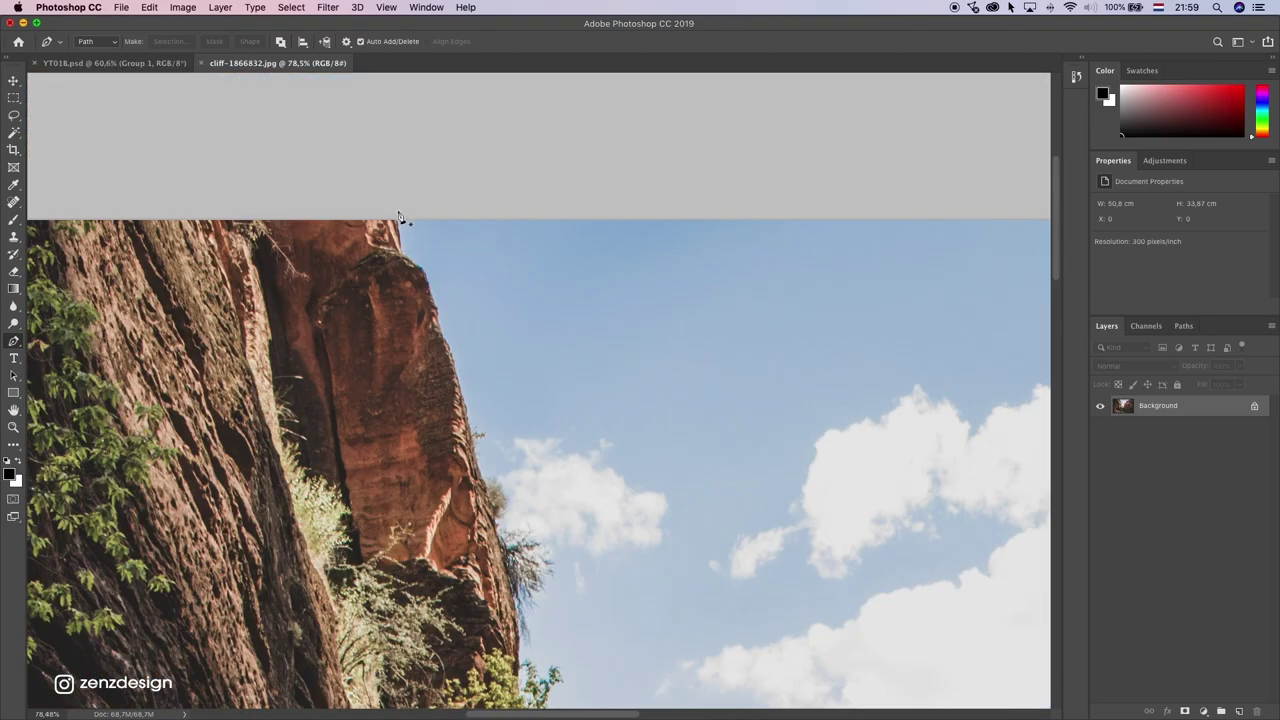
{"action": "left_click", "coordinate": [399, 218]}
{"action": "left_click", "coordinate": [401, 246]}
{"action": "left_click", "coordinate": [433, 304]}
{"action": "left_click", "coordinate": [450, 350]}
{"action": "scroll", "coordinate": [460, 362], "scroll_direction": "down", "scroll_amount": 5}
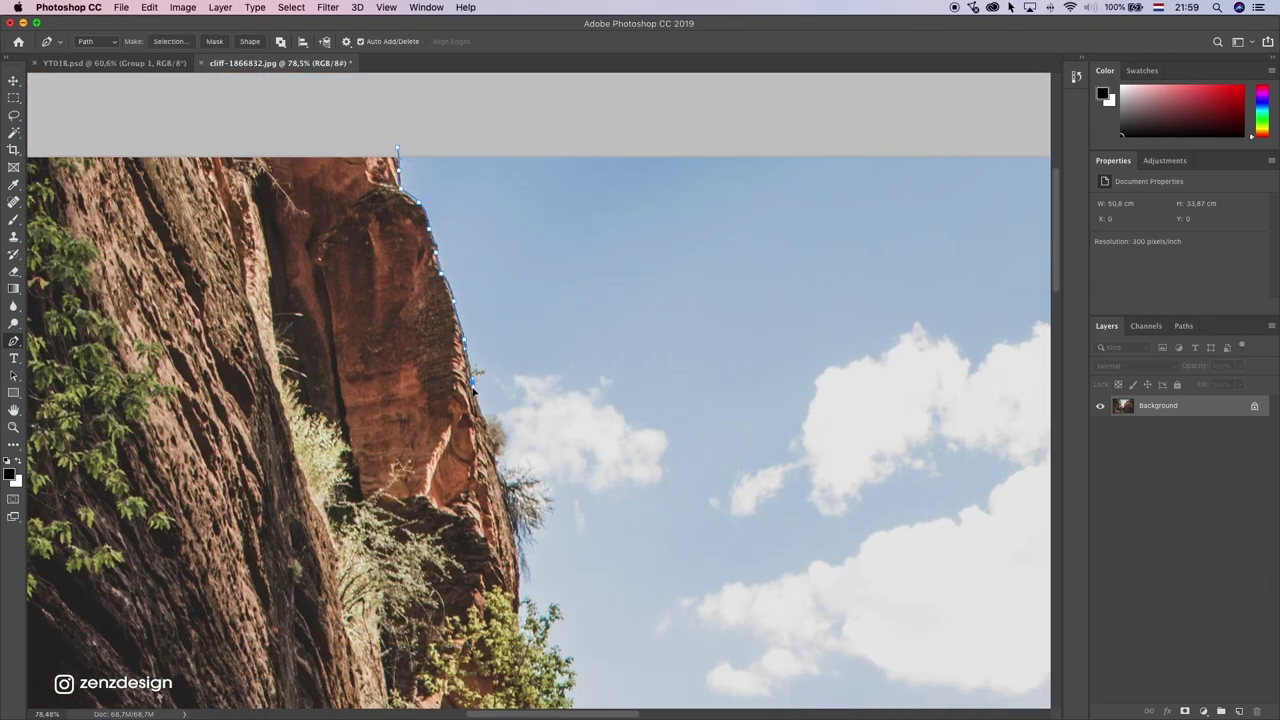
{"action": "left_click", "coordinate": [482, 368]}
{"action": "left_click", "coordinate": [510, 380]}
{"action": "left_click", "coordinate": [519, 389]}
{"action": "left_click", "coordinate": [522, 403]}
{"action": "left_click", "coordinate": [528, 433]}
Step: Continue the pen path down the lower edge of the left cliff beside the distant mountain, undoing the last misplaced anchor
{"action": "scroll", "coordinate": [529, 434], "scroll_direction": "down", "scroll_amount": 4}
{"action": "left_click", "coordinate": [563, 456]}
{"action": "left_click", "coordinate": [576, 484]}
{"action": "left_click", "coordinate": [598, 501]}
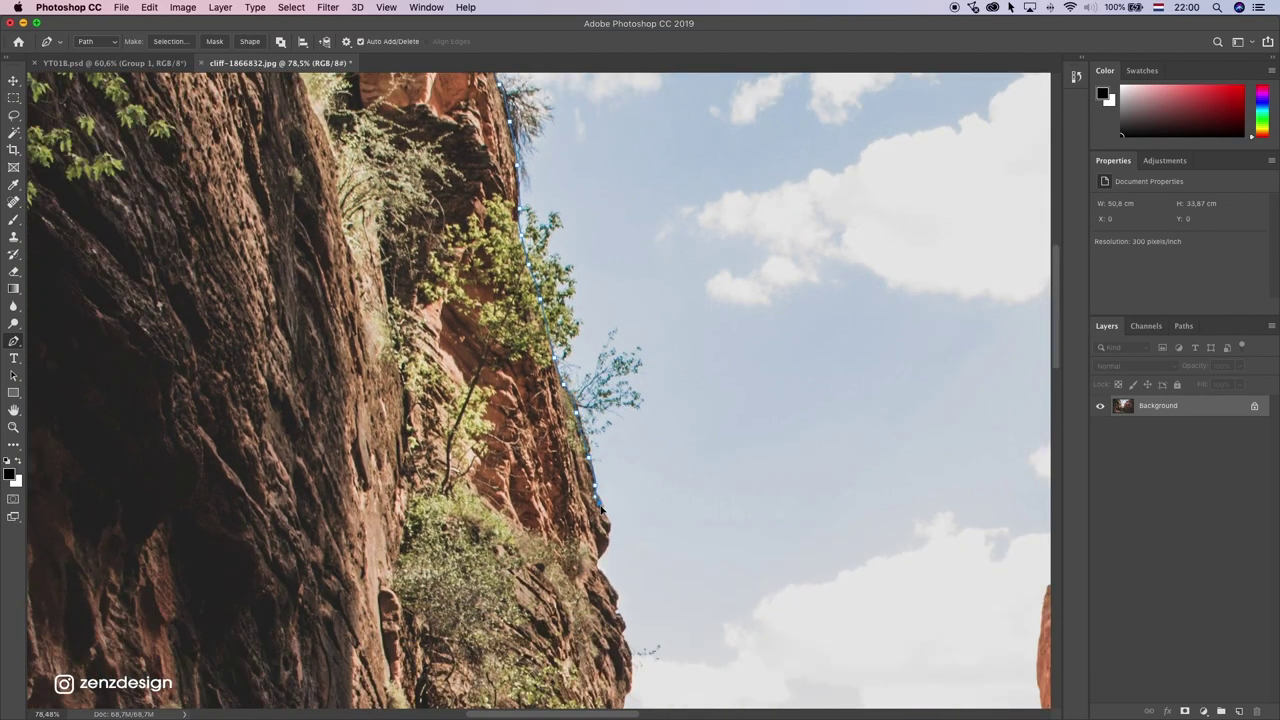
{"action": "left_click", "coordinate": [610, 525]}
{"action": "left_click", "coordinate": [612, 543]}
{"action": "scroll", "coordinate": [612, 543], "scroll_direction": "down", "scroll_amount": 9}
{"action": "left_click", "coordinate": [620, 534]}
{"action": "left_click", "coordinate": [617, 480]}
{"action": "left_click", "coordinate": [614, 408]}
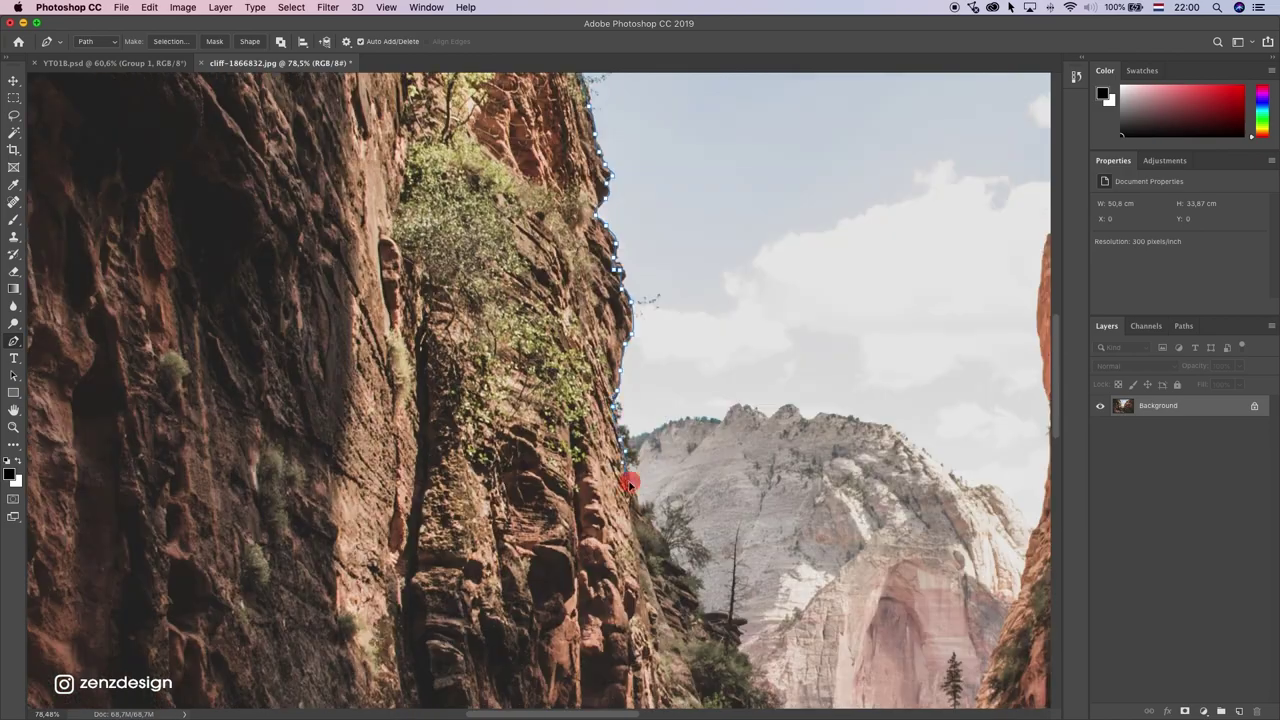
{"action": "left_click", "coordinate": [622, 457]}
{"action": "left_click", "coordinate": [633, 495]}
{"action": "left_click", "coordinate": [660, 418]}
{"action": "key", "text": "super+z"}
Step: Finish the path at the cliff's base and close it around the outside of the photo's left edge
{"action": "scroll", "coordinate": [664, 357], "scroll_direction": "down", "scroll_amount": 8}
{"action": "left_click", "coordinate": [803, 428]}
{"action": "scroll", "coordinate": [539, 390], "scroll_direction": "down", "scroll_amount": 5}
{"action": "left_click", "coordinate": [183, 540]}
{"action": "left_click", "coordinate": [206, 150]}
{"action": "left_click", "coordinate": [449, 173]}
{"action": "left_click", "coordinate": [438, 191]}
Step: Convert the closed cliff path to a selection and mask out everything outside it
{"action": "key", "text": "i"}
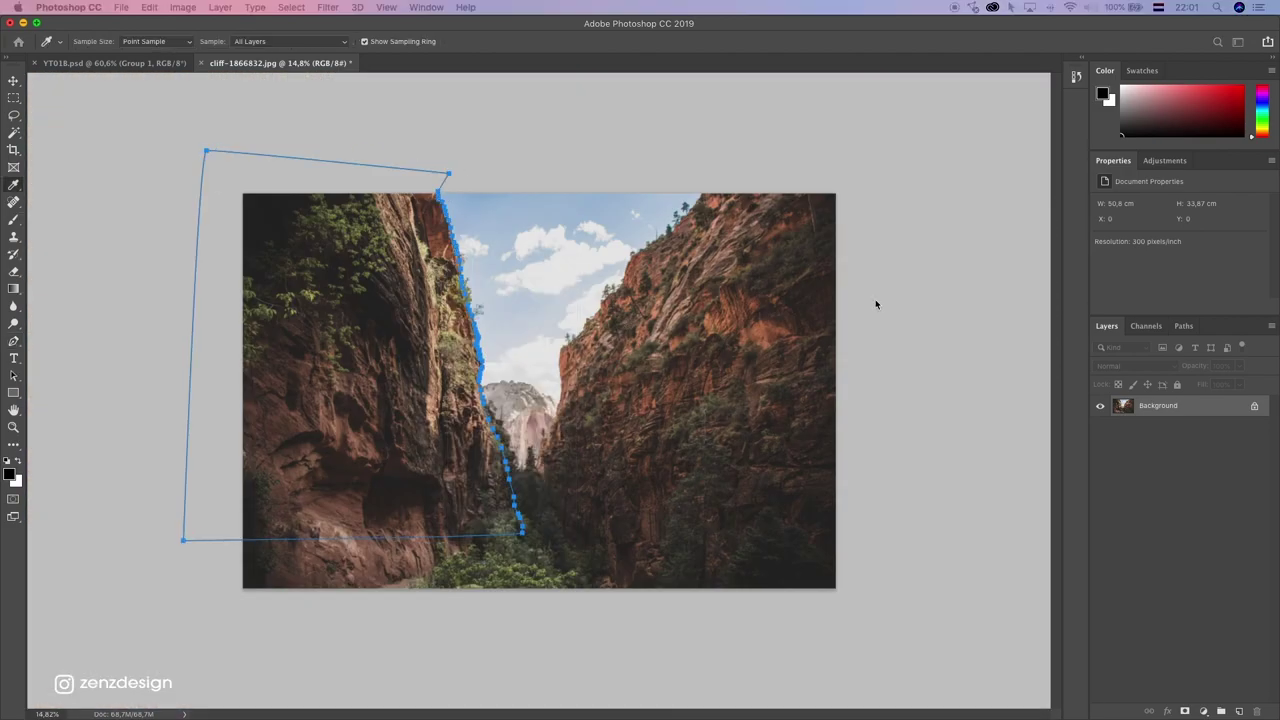
{"action": "left_click_drag", "start_coordinate": [893, 300], "coordinate": [786, 298]}
{"action": "left_click", "coordinate": [828, 331]}
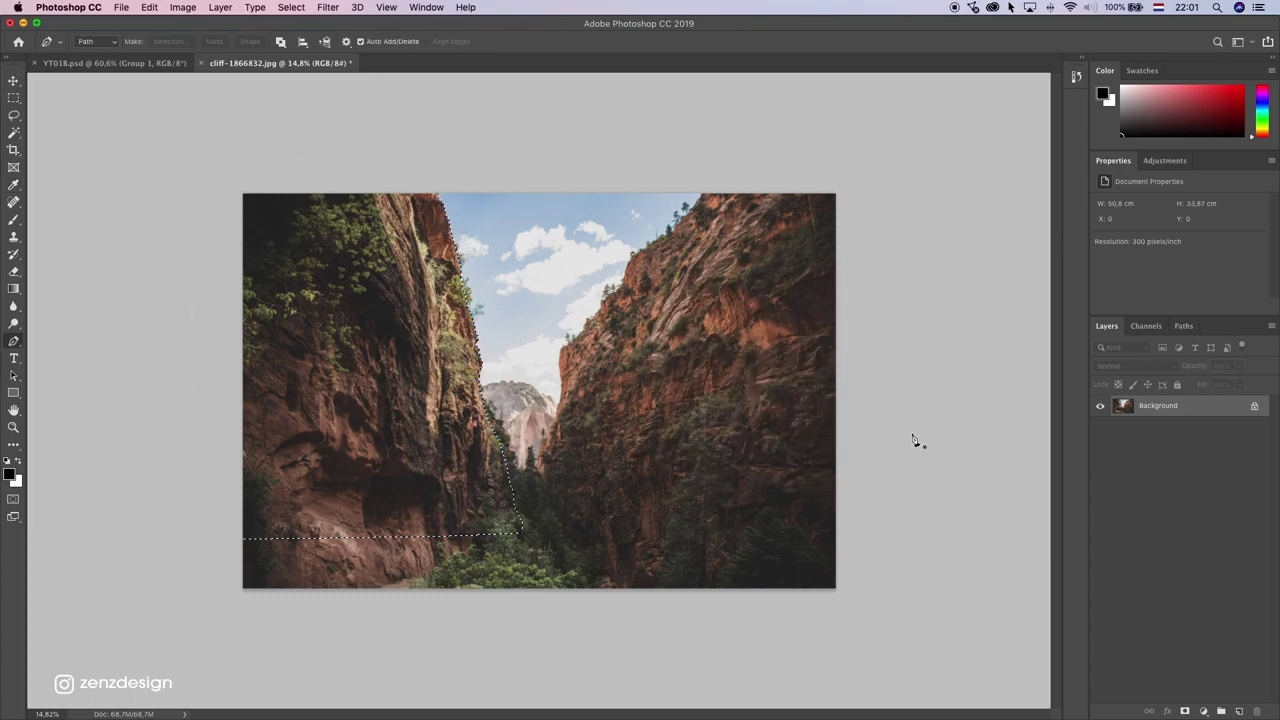
{"action": "left_click", "coordinate": [1185, 711]}
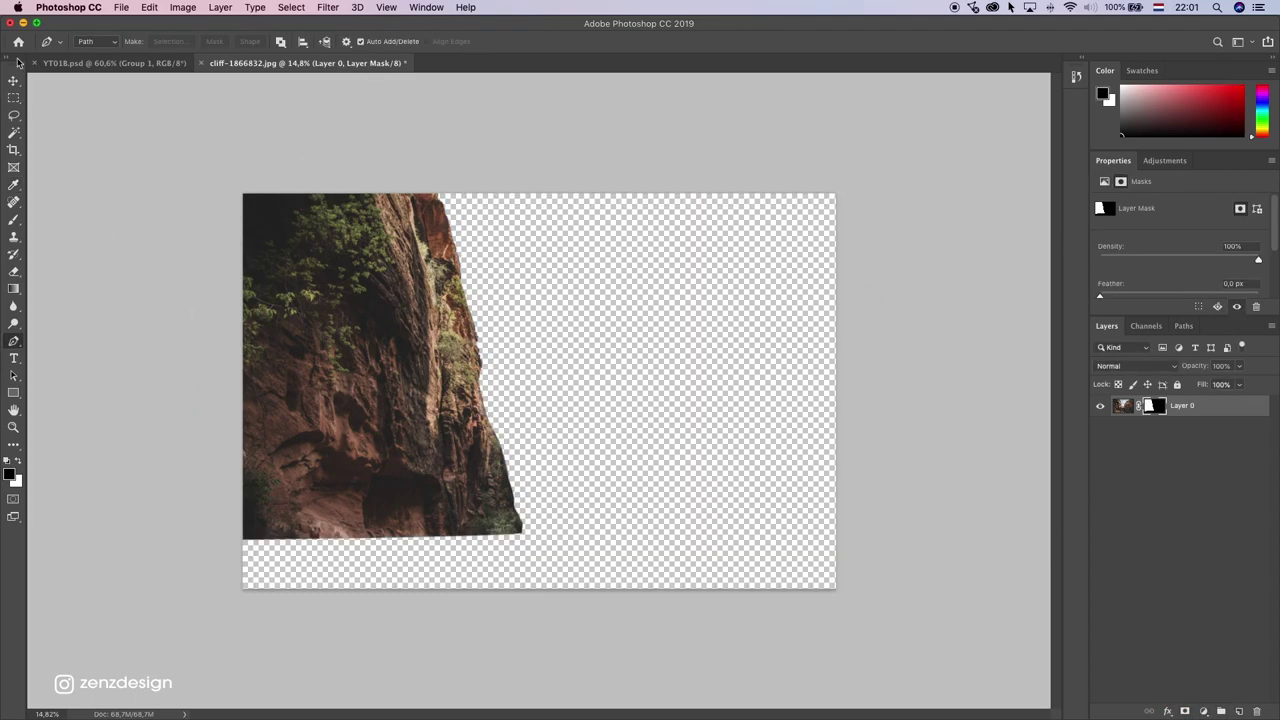
Step: Shift the cut-out cliff toward the middle of the canvas and merge it with a new empty layer to apply its mask
{"action": "left_click", "coordinate": [12, 81]}
{"action": "scroll", "coordinate": [508, 312], "scroll_direction": "up", "scroll_amount": 3}
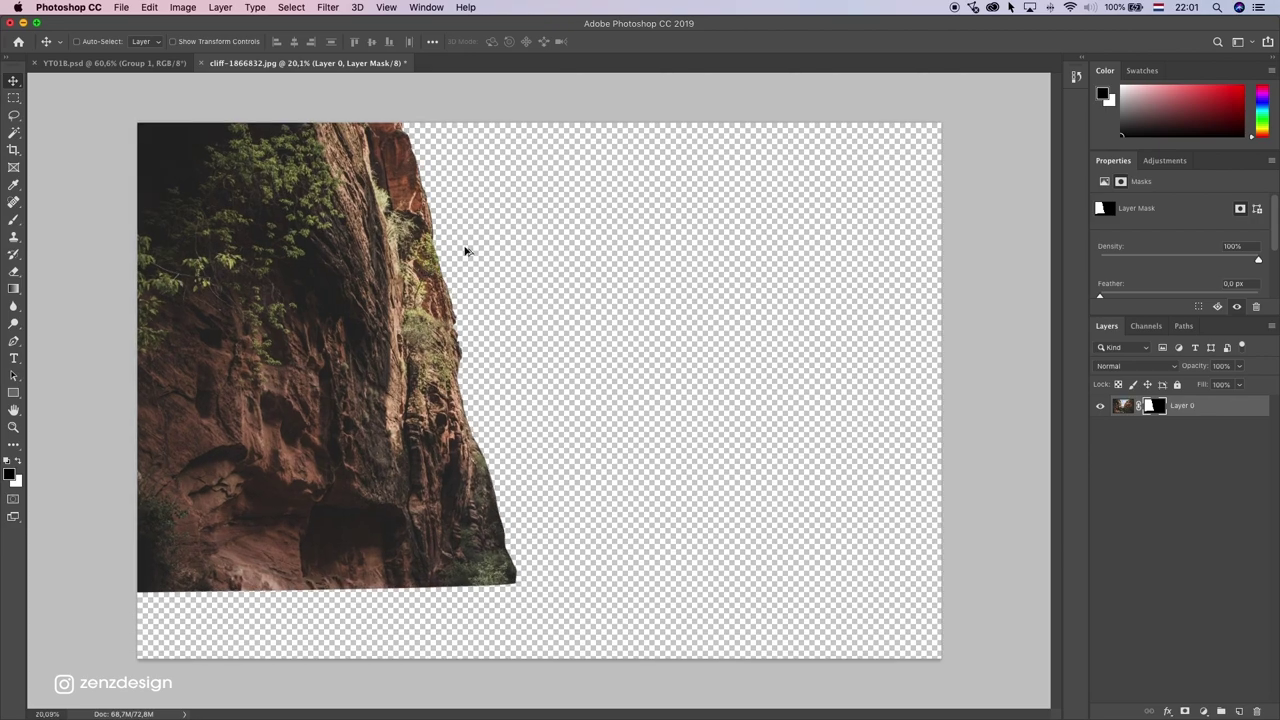
{"action": "scroll", "coordinate": [432, 273], "scroll_direction": "up", "scroll_amount": 2}
{"action": "scroll", "coordinate": [450, 253], "scroll_direction": "down", "scroll_amount": 2}
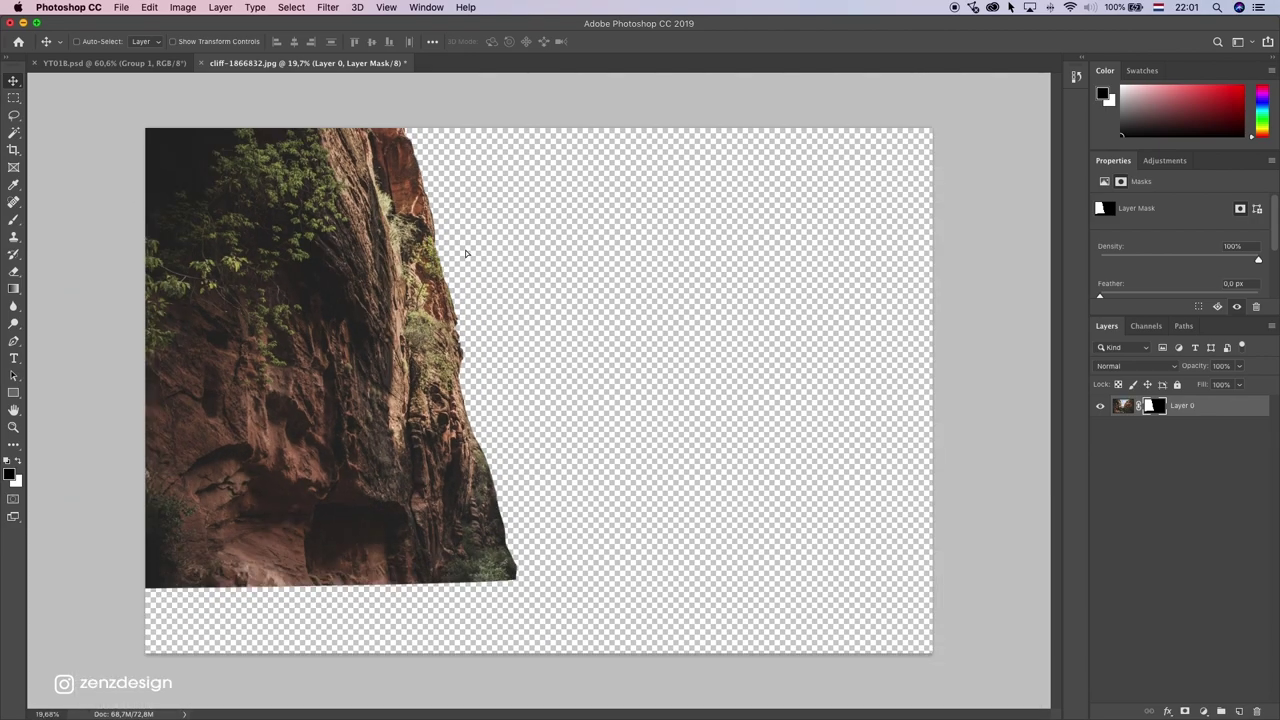
{"action": "left_click_drag", "start_coordinate": [459, 253], "coordinate": [590, 283]}
{"action": "left_click", "coordinate": [1238, 710]}
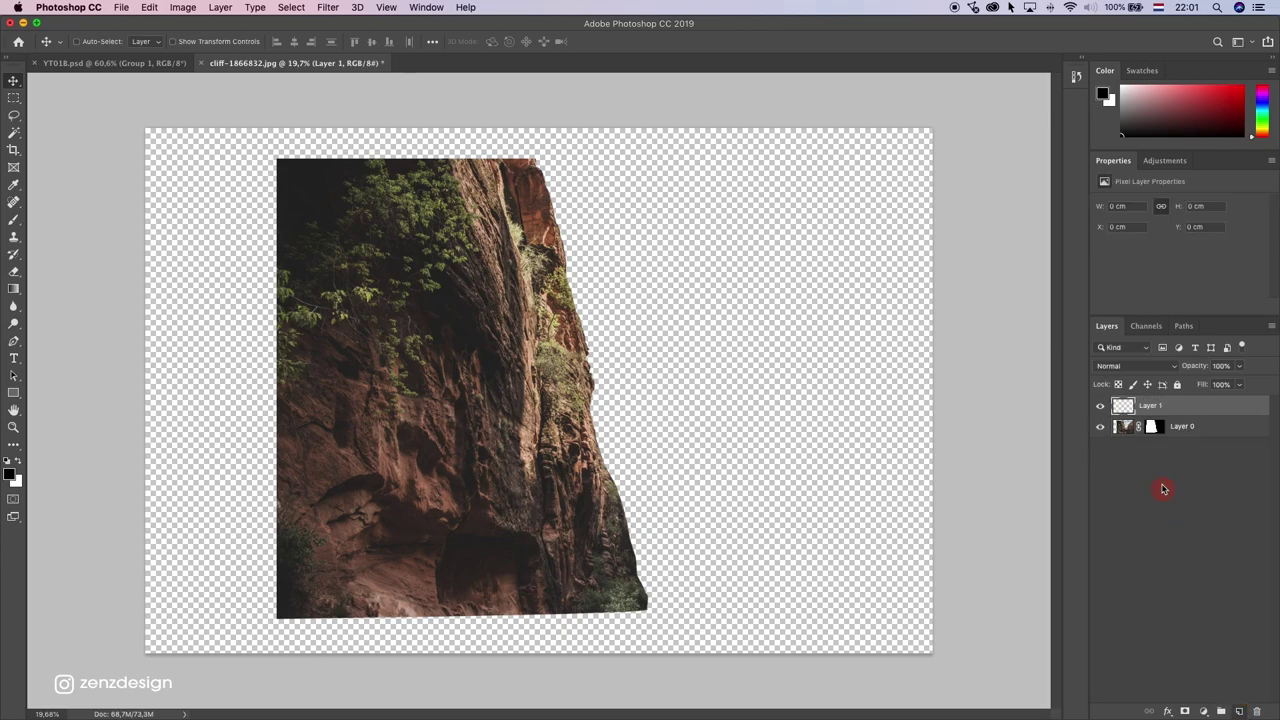
{"action": "left_click", "coordinate": [1195, 432], "text": "shift"}
{"action": "key", "text": "super+e"}
Step: Bring the merged cliff into YT01B.psd as the top layer and convert it to a smart object
{"action": "left_click_drag", "start_coordinate": [254, 177], "coordinate": [1113, 406]}
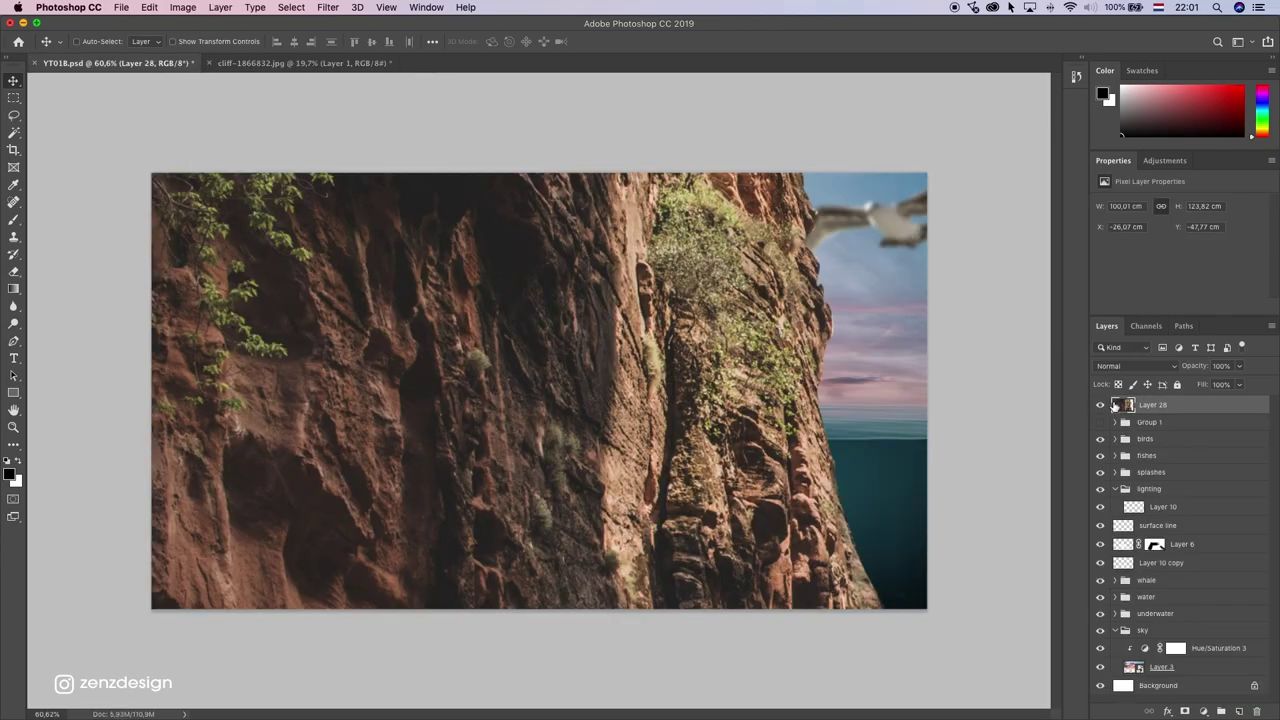
{"action": "right_click", "coordinate": [1170, 405]}
{"action": "left_click", "coordinate": [1082, 317]}
Step: Scale the cliff down to 19.75% and place it at the image's left edge with its base at the waterline
{"action": "key", "text": "super+t"}
{"action": "scroll", "coordinate": [800, 200], "scroll_direction": "down", "scroll_amount": 5}
{"action": "left_click_drag", "start_coordinate": [743, 681], "coordinate": [458, 343]}
{"action": "left_click_drag", "start_coordinate": [377, 178], "coordinate": [427, 310]}
{"action": "left_click_drag", "start_coordinate": [524, 480], "coordinate": [450, 404]}
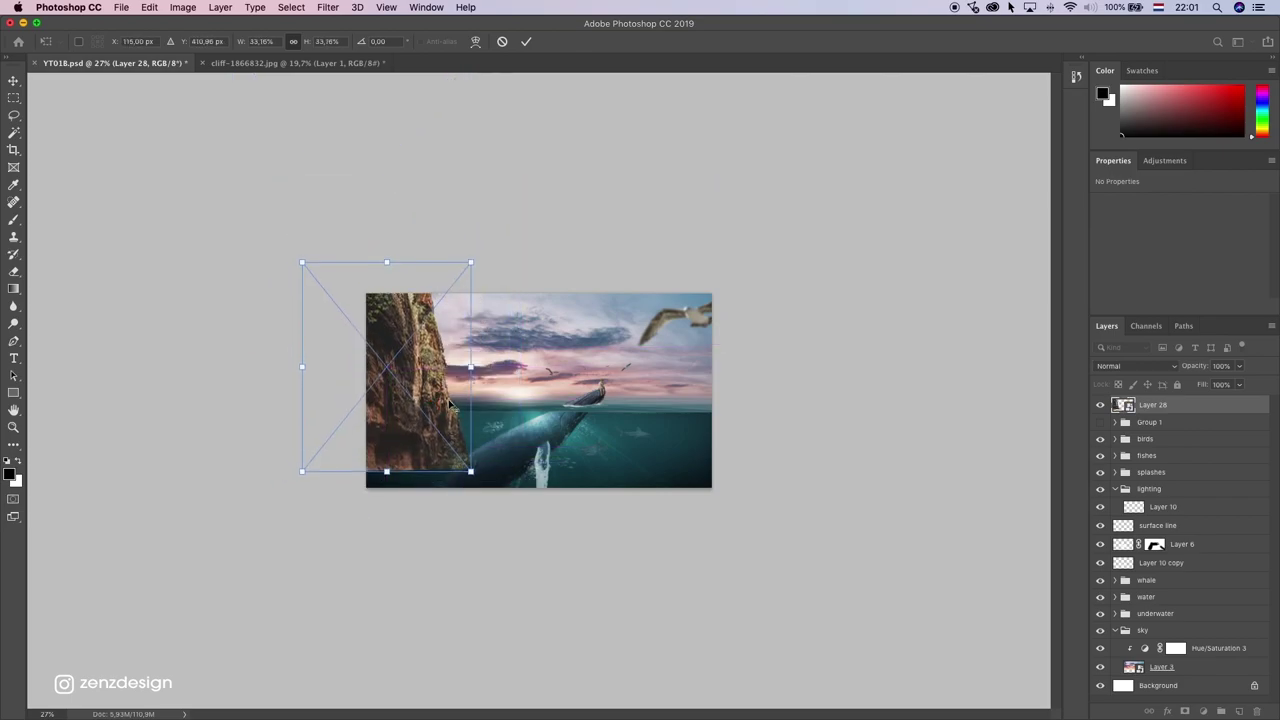
{"action": "scroll", "coordinate": [449, 404], "scroll_direction": "up", "scroll_amount": 5}
{"action": "scroll", "coordinate": [484, 392], "scroll_direction": "down", "scroll_amount": 2}
{"action": "left_click_drag", "start_coordinate": [344, 372], "coordinate": [417, 398]}
{"action": "left_click_drag", "start_coordinate": [239, 458], "coordinate": [296, 393]}
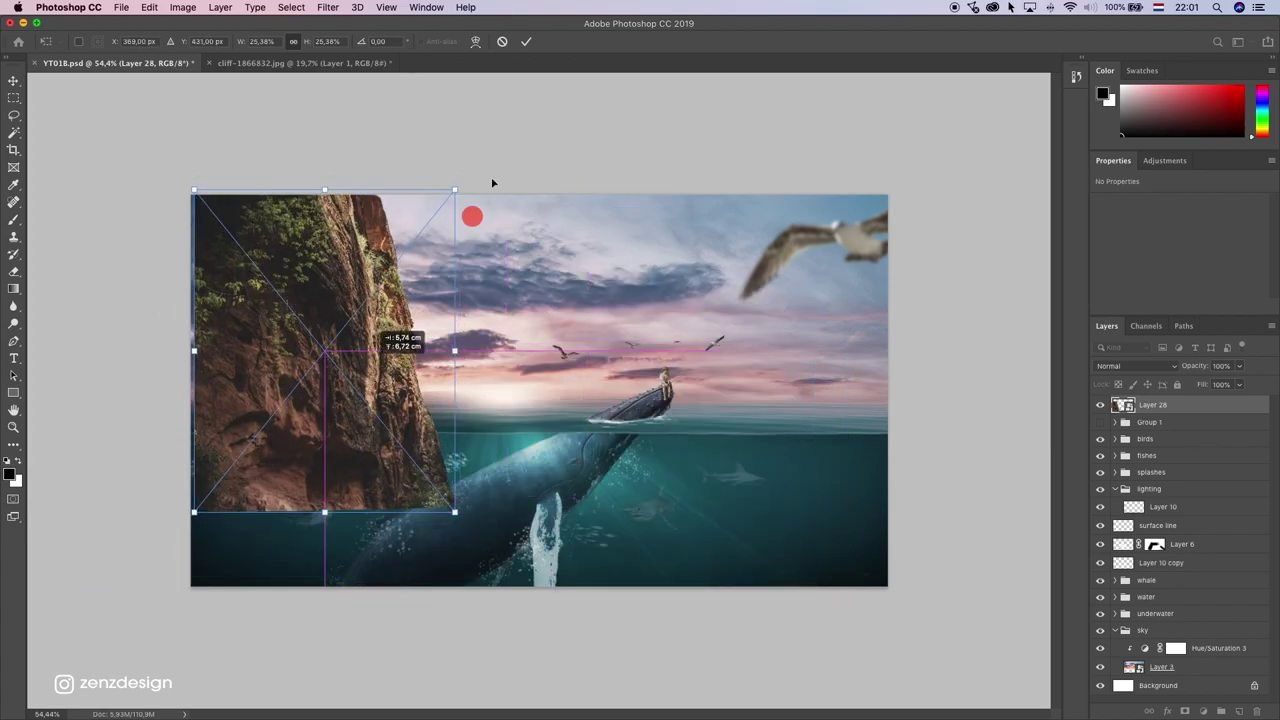
{"action": "left_click_drag", "start_coordinate": [454, 191], "coordinate": [393, 261]}
{"action": "left_click_drag", "start_coordinate": [329, 322], "coordinate": [330, 236]}
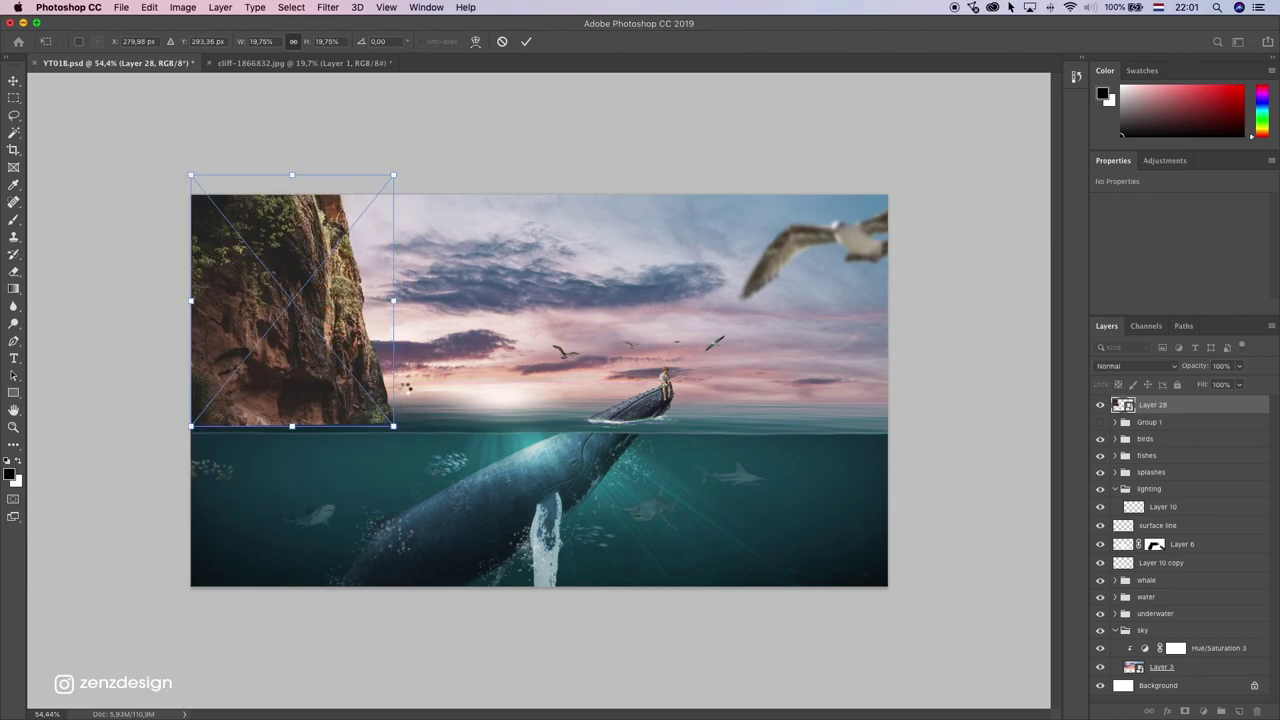
{"action": "key", "text": "Return"}
Step: Add a layer mask to the cliff, brush its base away into the water, and nudge the cliff slightly down
{"action": "key", "text": "b"}
{"action": "left_click", "coordinate": [1185, 711]}
{"action": "left_click_drag", "start_coordinate": [240, 443], "coordinate": [350, 432]}
{"action": "key", "text": "super+t"}
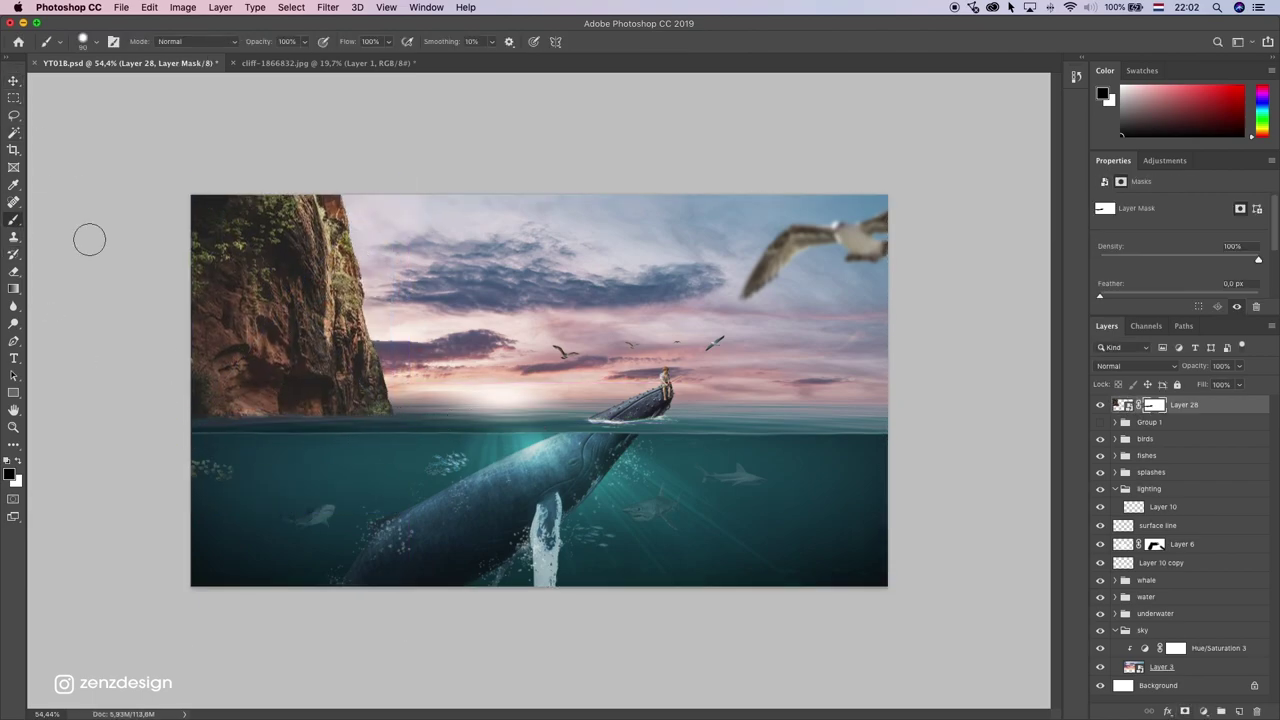
{"action": "key", "text": "v"}
{"action": "key", "text": "shift+Down"}
{"action": "key", "text": "shift+Down"}
Step: Duplicate the cliff layer, flip the copy vertically and move it below the waterline as a reflection
{"action": "left_click_drag", "start_coordinate": [1108, 404], "coordinate": [1237, 711]}
{"action": "left_click", "coordinate": [184, 7]}
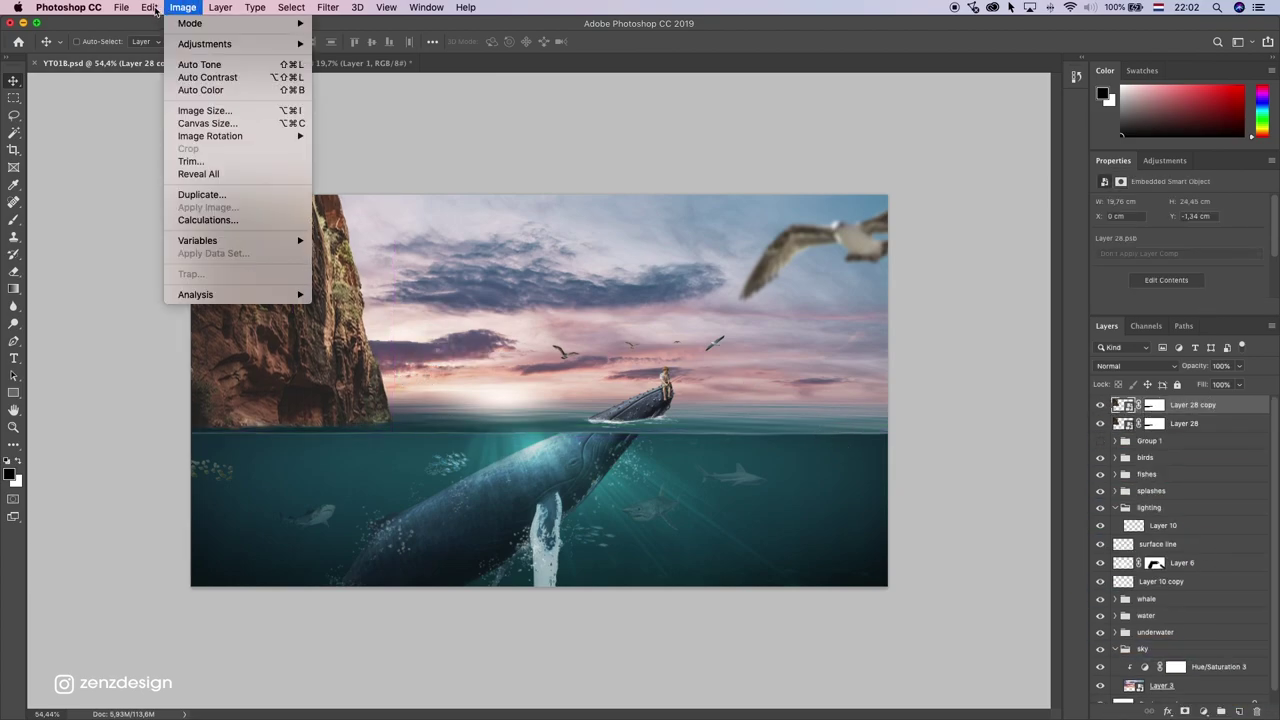
{"action": "mouse_move", "coordinate": [150, 7]}
{"action": "mouse_move", "coordinate": [252, 318]}
{"action": "left_click", "coordinate": [389, 485]}
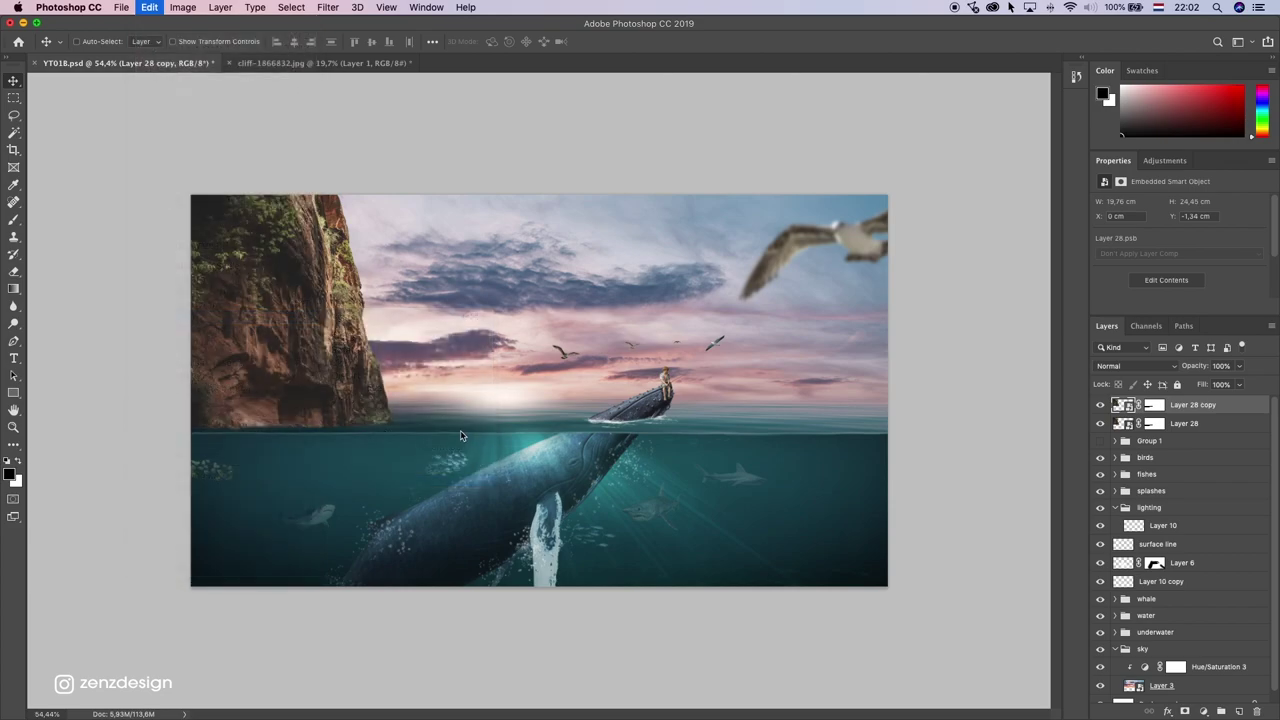
{"action": "left_click_drag", "start_coordinate": [388, 342], "coordinate": [368, 548]}
Step: Skew the flipped cliff copy vertically by about -10° and move its layer further down the layer stack
{"action": "key", "text": "super+t"}
{"action": "left_click_drag", "start_coordinate": [388, 674], "coordinate": [391, 651]}
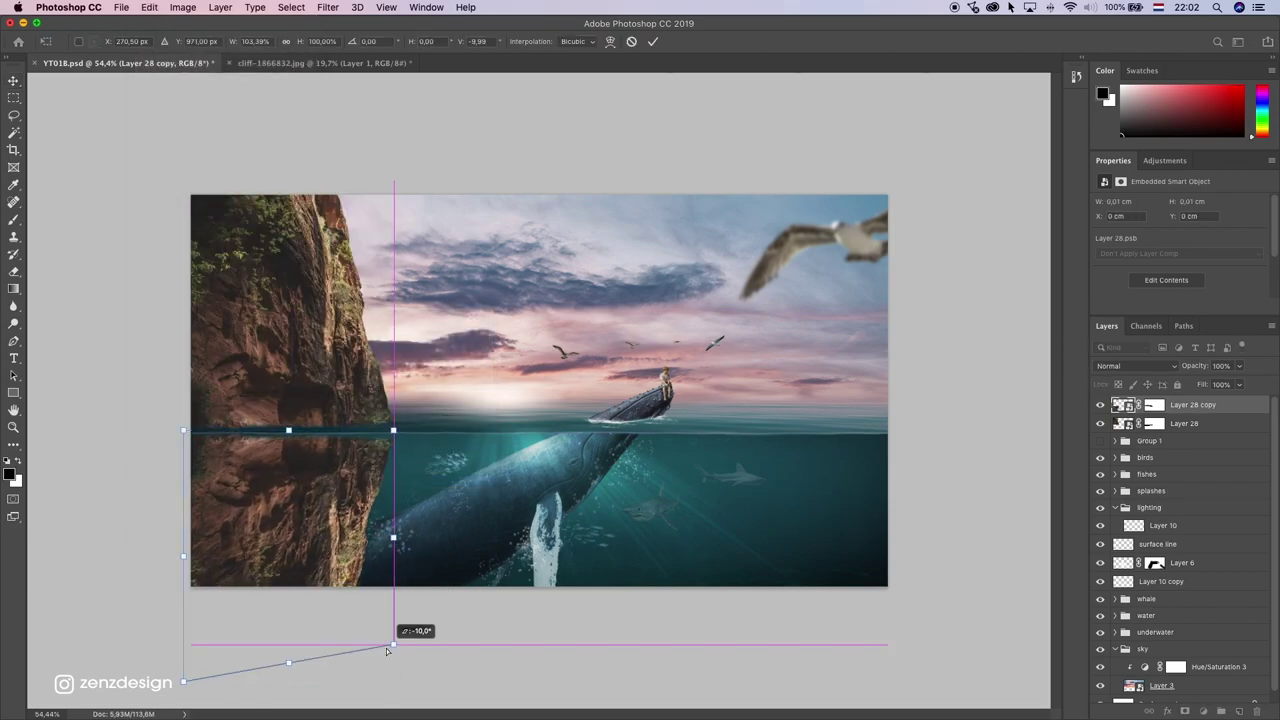
{"action": "key", "text": "Return"}
{"action": "left_click_drag", "start_coordinate": [1125, 404], "coordinate": [1112, 624]}
Step: Add a Color Balance adjustment above all layers with midtones at Cyan-Red -18, Magenta-Green -3 and Yellow-Blue +15
{"action": "scroll", "coordinate": [1180, 560], "scroll_direction": "down", "scroll_amount": 1}
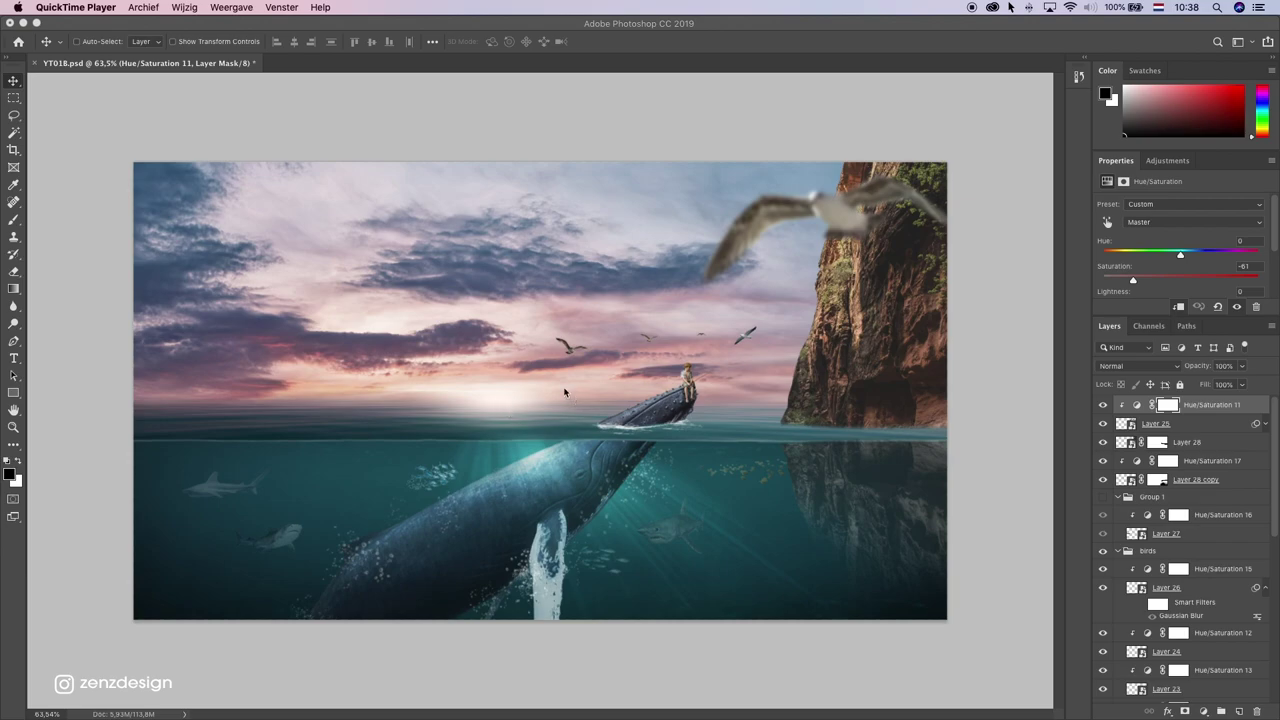
{"action": "left_click", "coordinate": [1204, 711]}
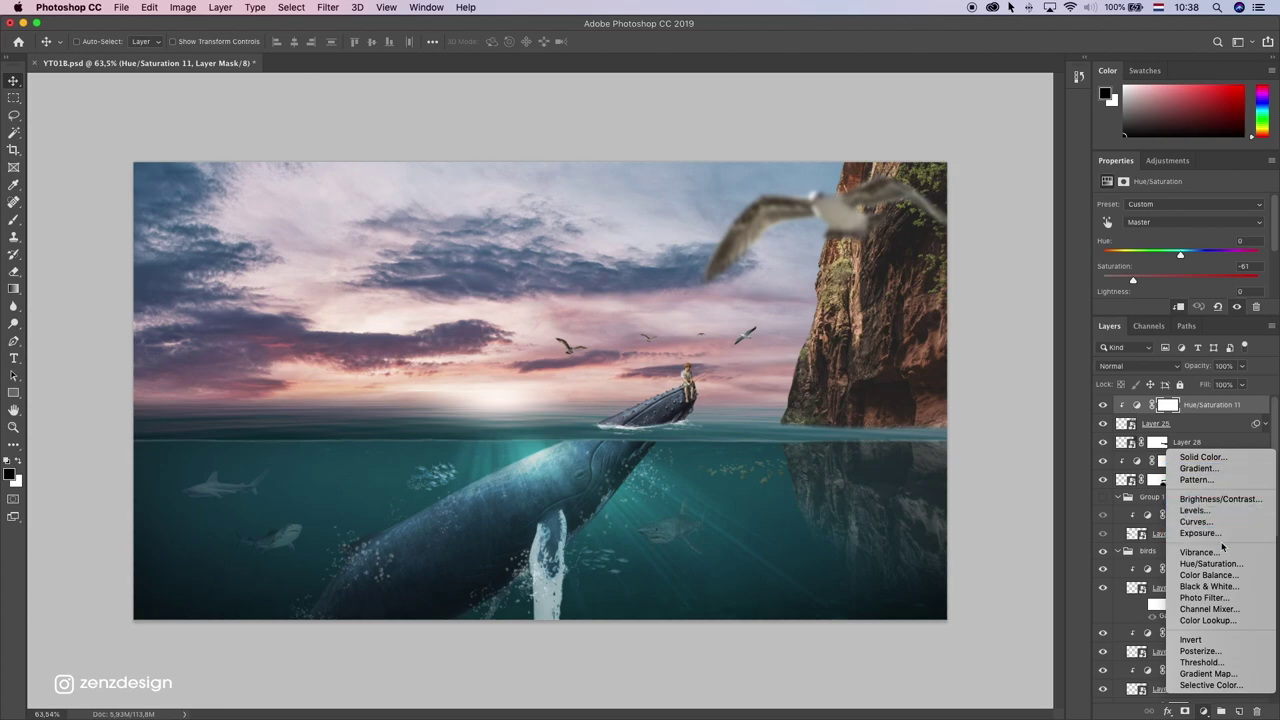
{"action": "left_click", "coordinate": [1209, 575]}
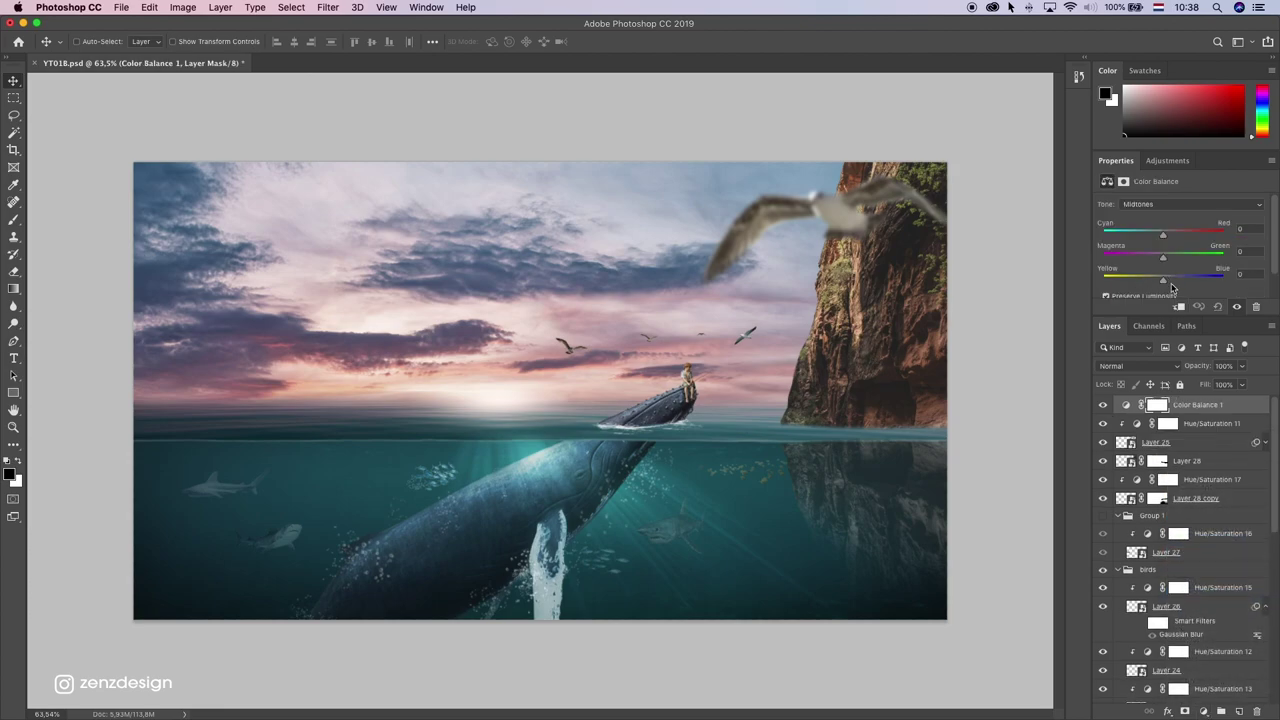
{"action": "left_click_drag", "start_coordinate": [1169, 284], "coordinate": [1172, 280]}
{"action": "left_click_drag", "start_coordinate": [1163, 234], "coordinate": [1155, 235]}
{"action": "left_click_drag", "start_coordinate": [1160, 259], "coordinate": [1158, 258]}
{"action": "scroll", "coordinate": [914, 400], "scroll_direction": "down", "scroll_amount": 2}
{"action": "scroll", "coordinate": [926, 436], "scroll_direction": "up", "scroll_amount": 4}
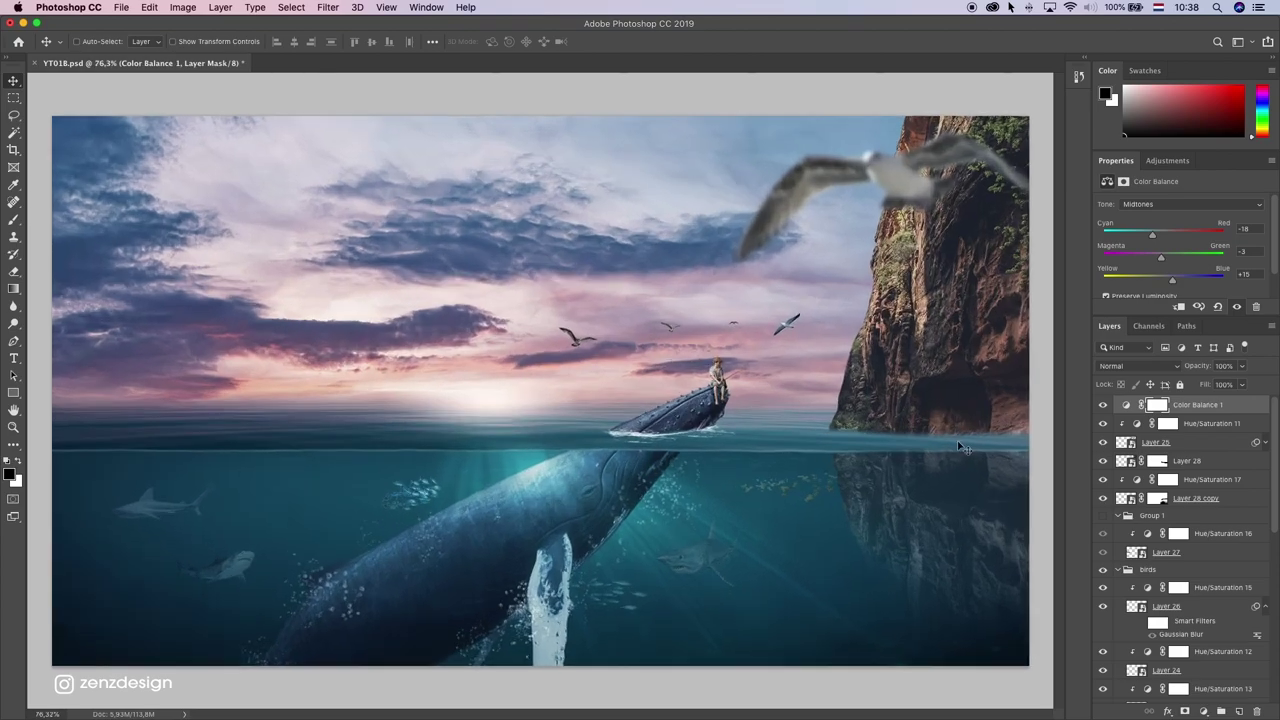
Step: Add a Curves adjustment on top, pull the white point slightly inward and move the black point to input 13
{"action": "scroll", "coordinate": [930, 462], "scroll_direction": "down", "scroll_amount": 3}
{"action": "left_click", "coordinate": [1203, 711]}
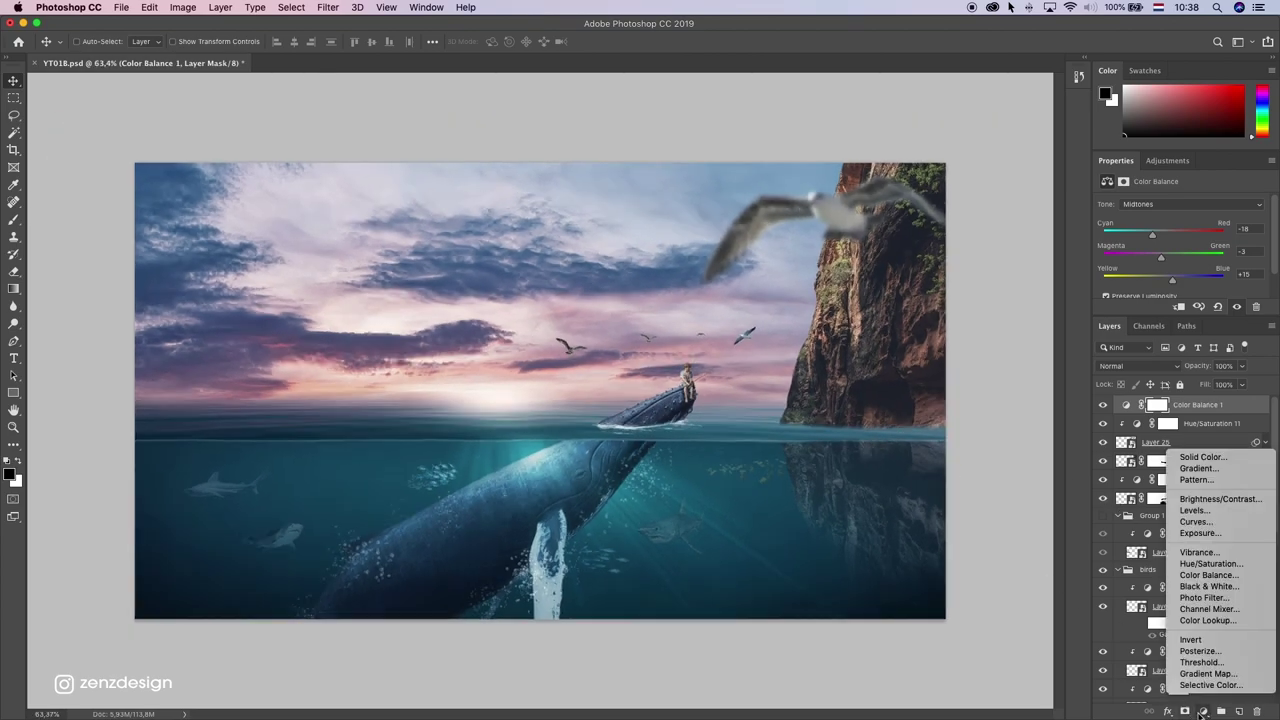
{"action": "left_click", "coordinate": [1213, 524]}
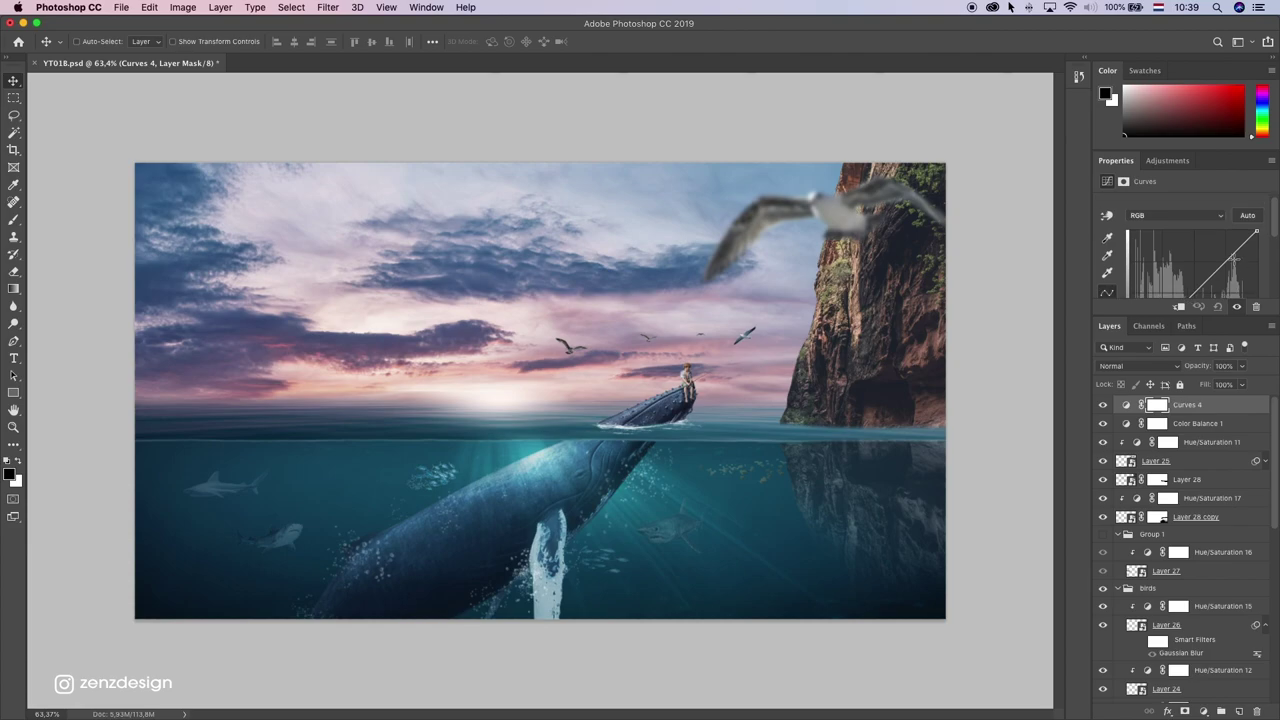
{"action": "mouse_move", "coordinate": [1256, 231]}
{"action": "left_mouse_down"}
{"action": "mouse_move", "coordinate": [1240, 219]}
{"action": "mouse_move", "coordinate": [1251, 221]}
{"action": "left_mouse_up"}
{"action": "scroll", "coordinate": [1191, 267], "scroll_direction": "down", "scroll_amount": 1}
{"action": "scroll", "coordinate": [1191, 267], "scroll_direction": "down", "scroll_amount": 5}
{"action": "left_click_drag", "start_coordinate": [1128, 255], "coordinate": [1136, 256]}
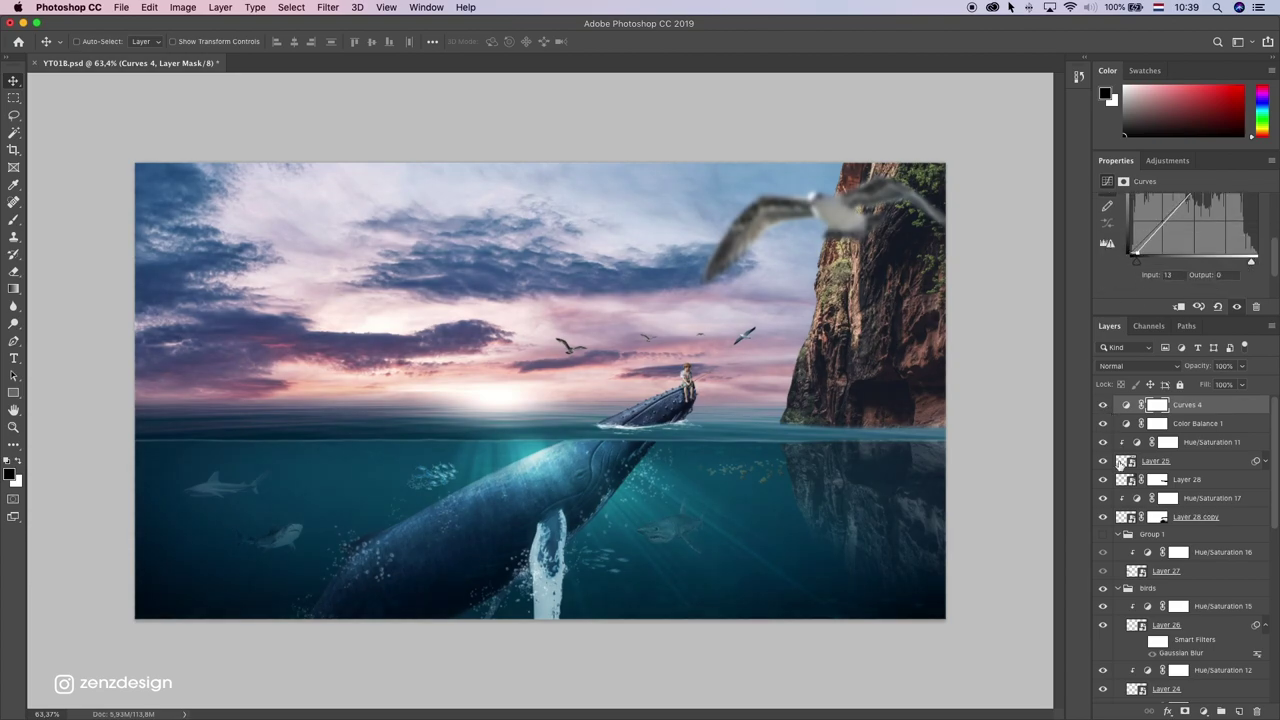
Step: Enlarge the sun glow on the horizon (Layer 10) to about 40.85 by 12.63 cm and nudge it slightly upward
{"action": "left_click", "coordinate": [525, 409], "text": "super"}
{"action": "scroll", "coordinate": [1108, 645], "scroll_direction": "down", "scroll_amount": 2}
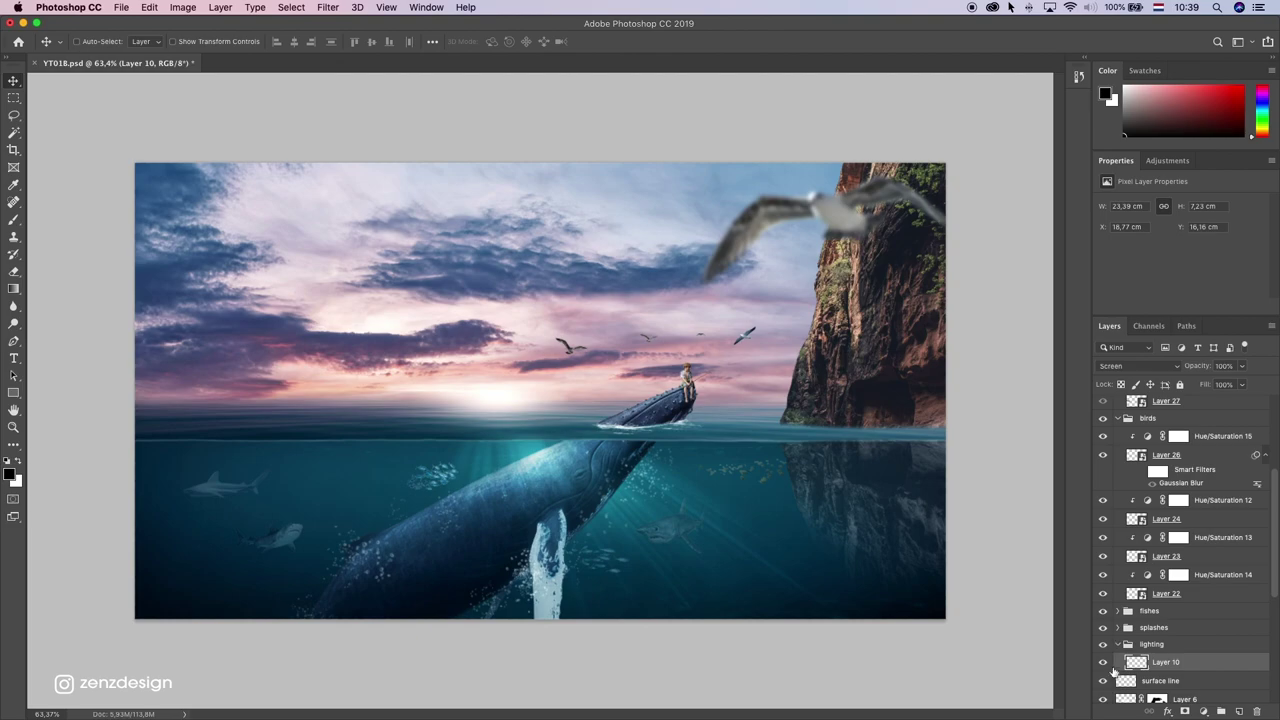
{"action": "left_click", "coordinate": [1104, 664]}
{"action": "left_click", "coordinate": [1105, 665]}
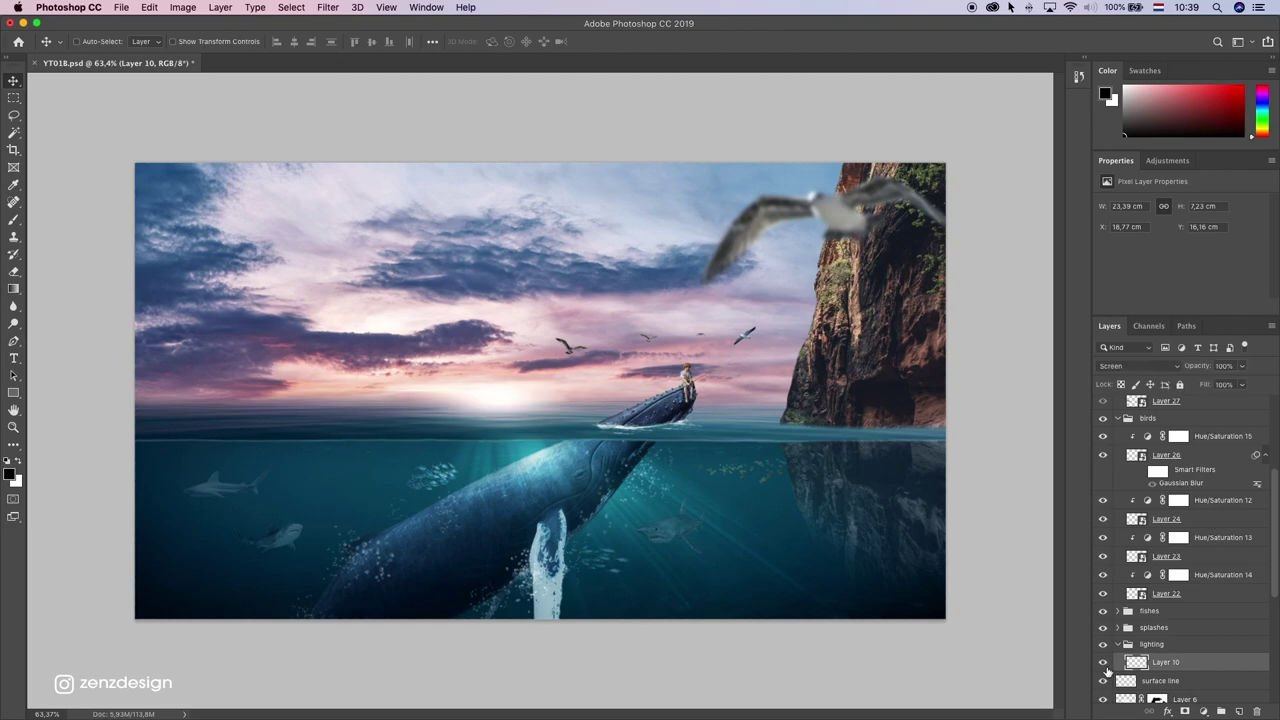
{"action": "key", "text": "ctrl+t"}
{"action": "left_click_drag", "start_coordinate": [639, 356], "coordinate": [743, 324]}
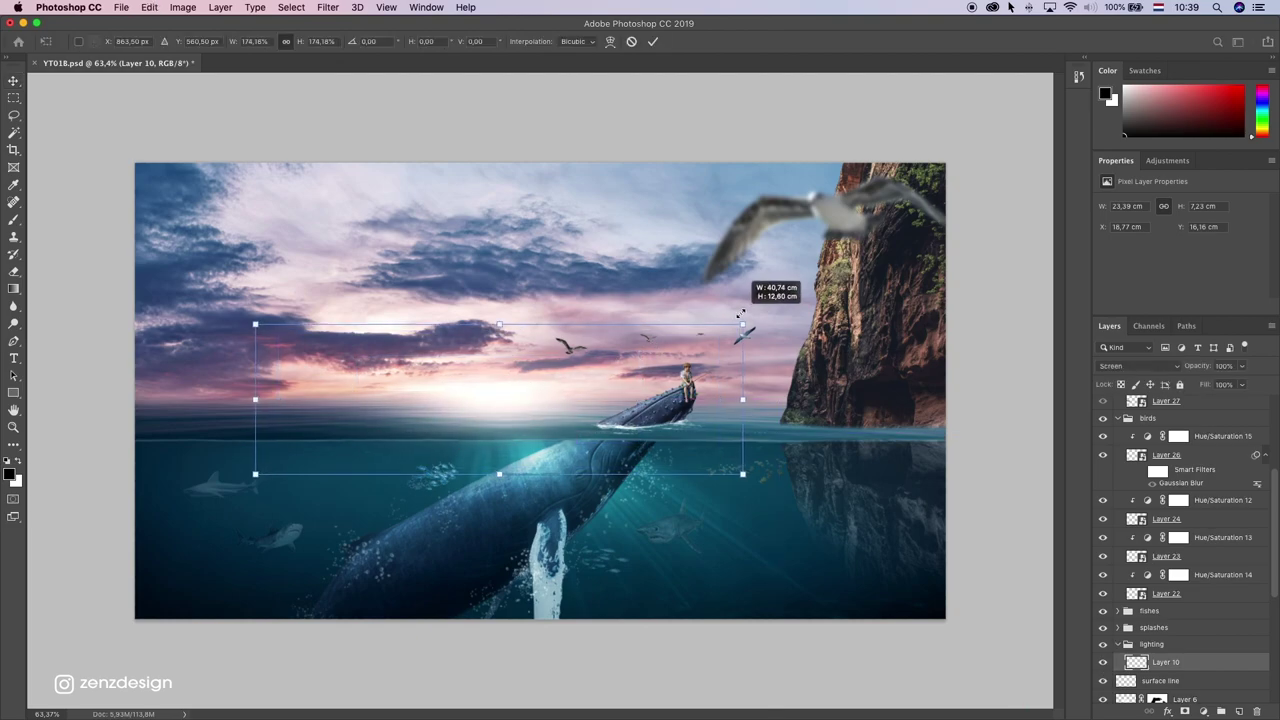
{"action": "left_click_drag", "start_coordinate": [593, 404], "coordinate": [597, 390]}
{"action": "key", "text": "Return"}
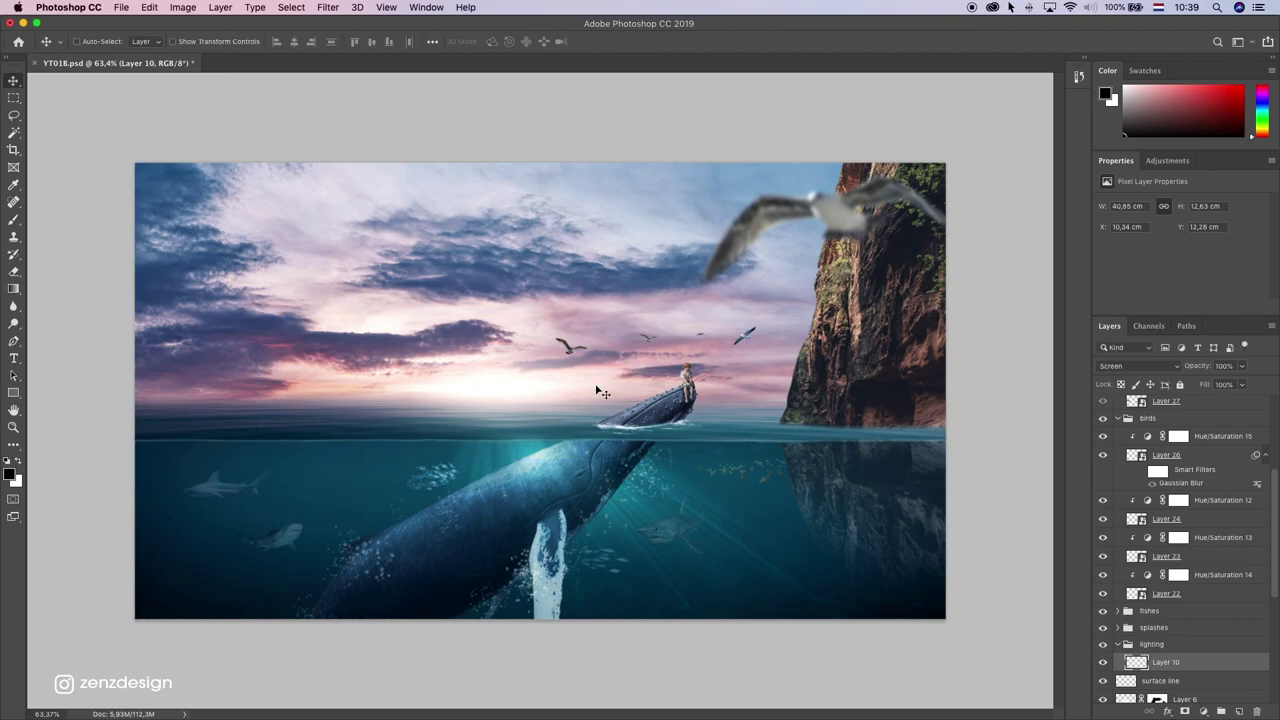
{"action": "scroll", "coordinate": [600, 392], "scroll_direction": "down", "scroll_amount": 5}
{"action": "scroll", "coordinate": [600, 392], "scroll_direction": "up", "scroll_amount": 6}
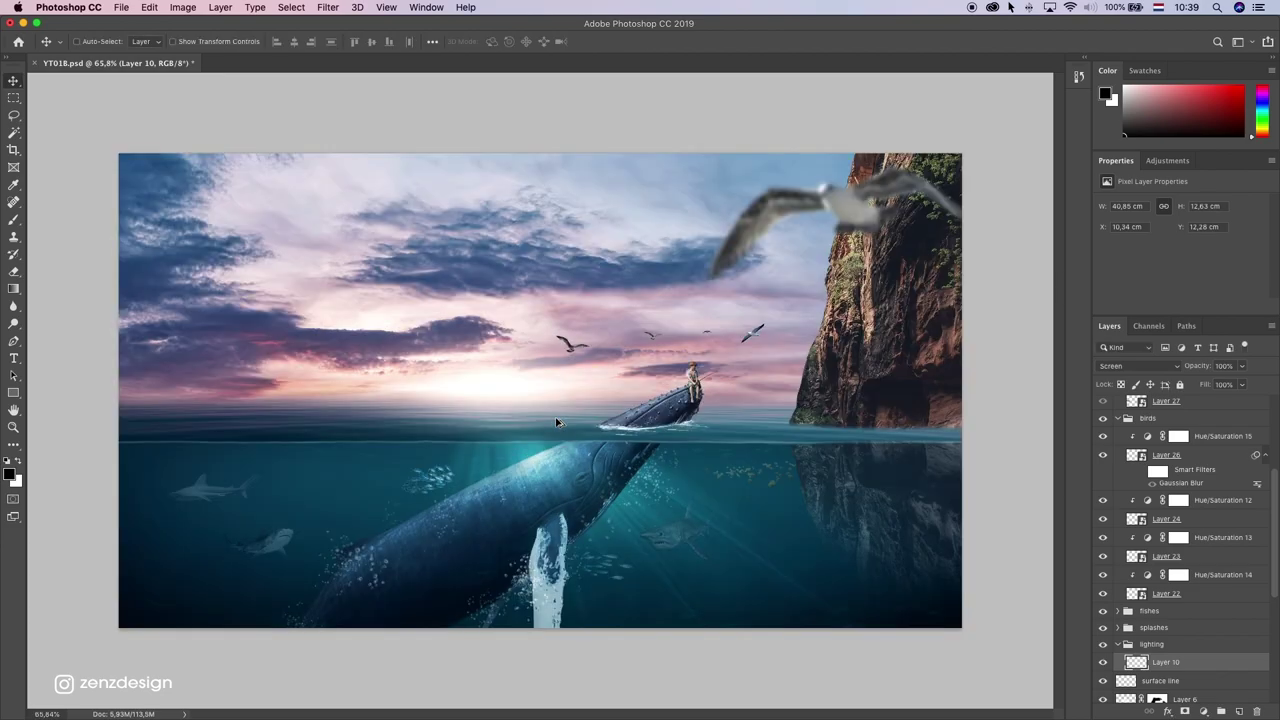
Step: Stamp all visible layers into a new layer above Curves 4 and set its blend mode to Vivid Light
{"action": "scroll", "coordinate": [1230, 435], "scroll_direction": "up", "scroll_amount": 5}
{"action": "left_click", "coordinate": [1188, 407]}
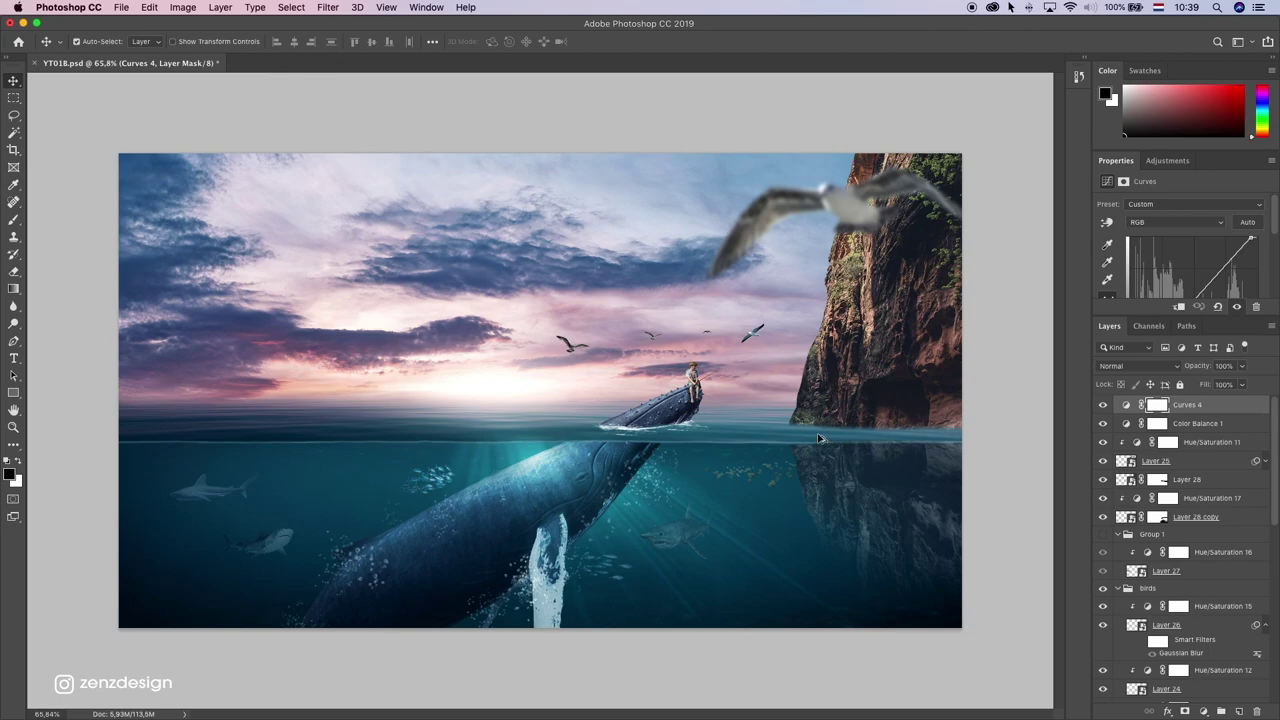
{"action": "key", "text": "super+alt+shift+e"}
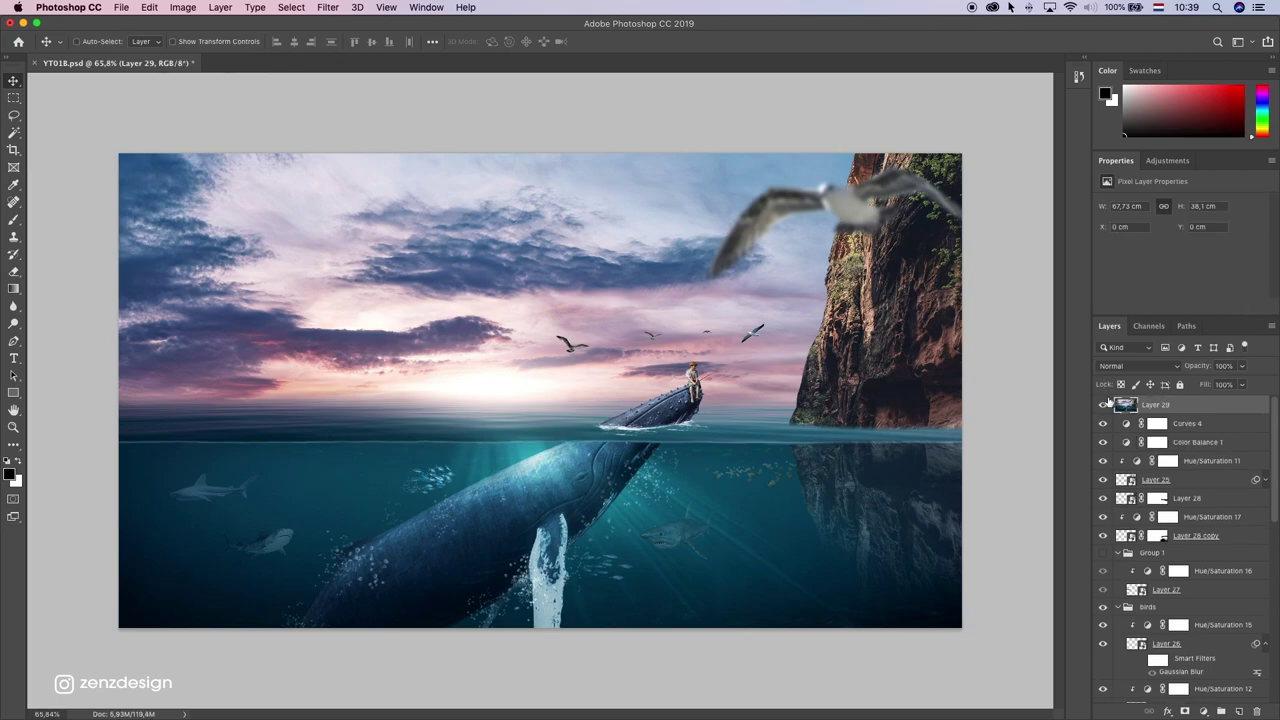
{"action": "left_click", "coordinate": [1135, 367]}
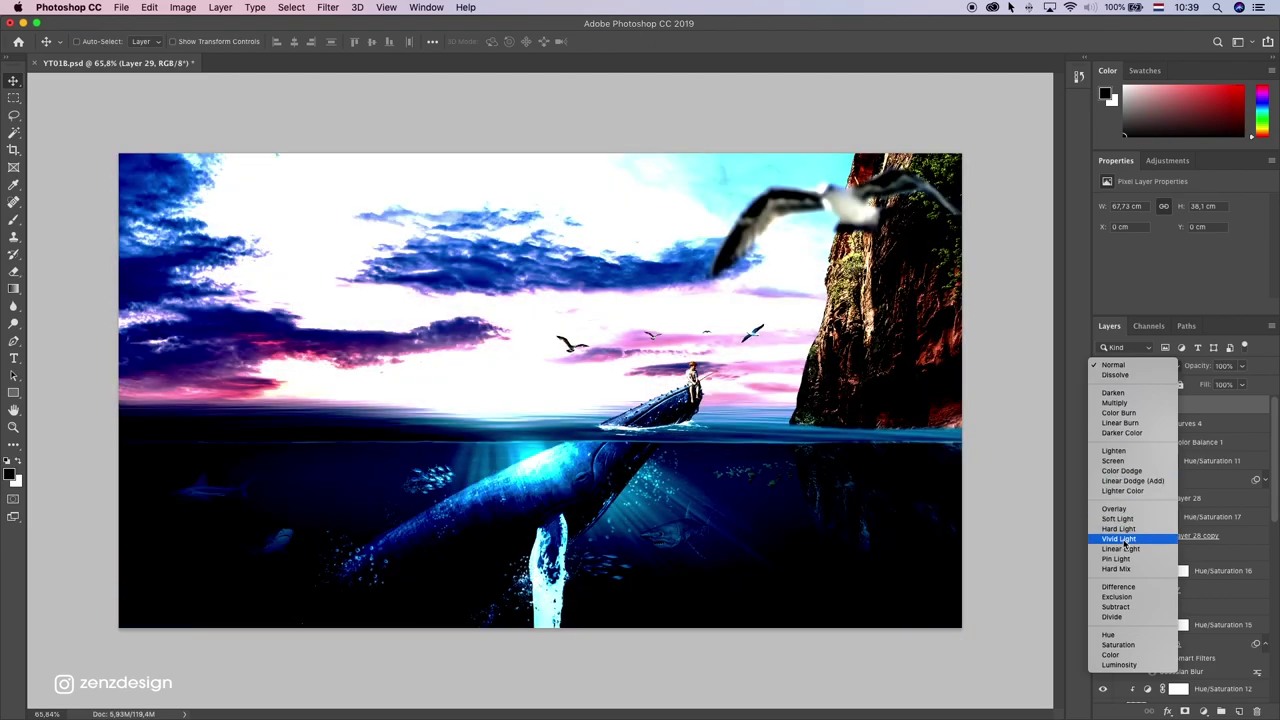
{"action": "left_click", "coordinate": [1119, 538]}
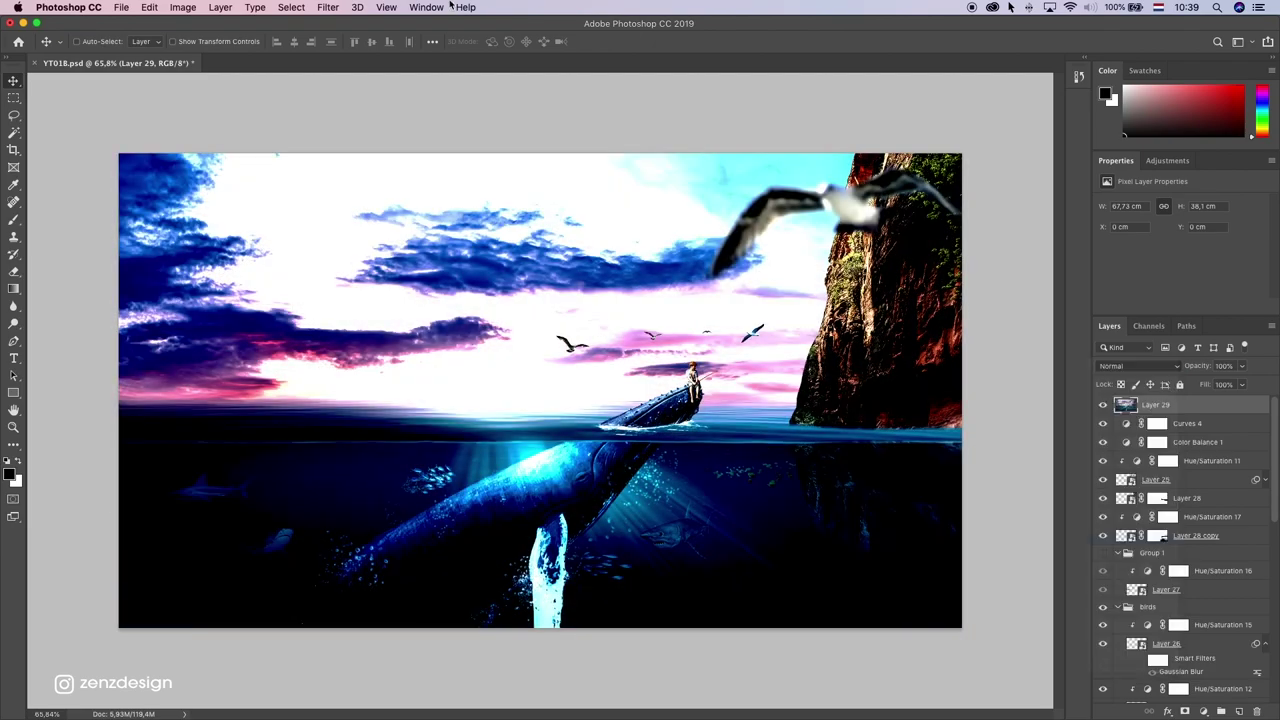
Step: Sharpen the image by applying a High Pass filter with a 0.5 pixel radius to the stamped layer
{"action": "left_click", "coordinate": [328, 7]}
{"action": "mouse_move", "coordinate": [400, 280]}
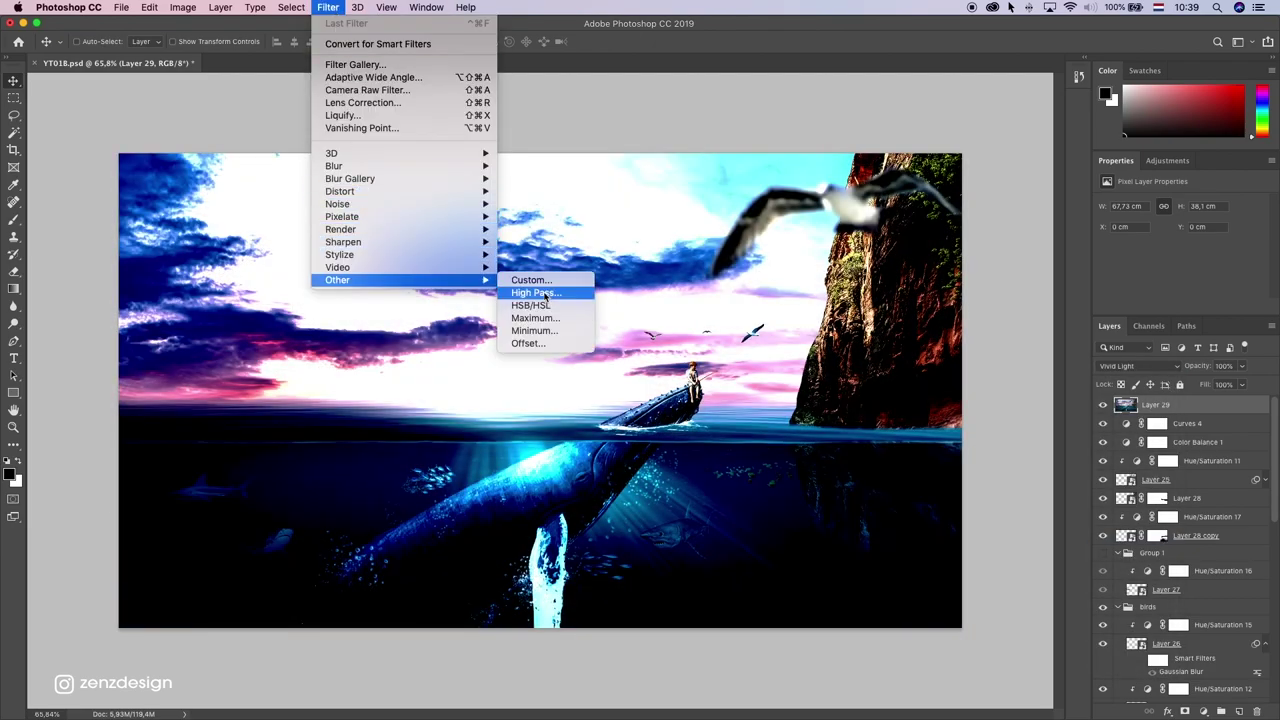
{"action": "left_click", "coordinate": [543, 293]}
{"action": "left_click_drag", "start_coordinate": [640, 172], "coordinate": [933, 136]}
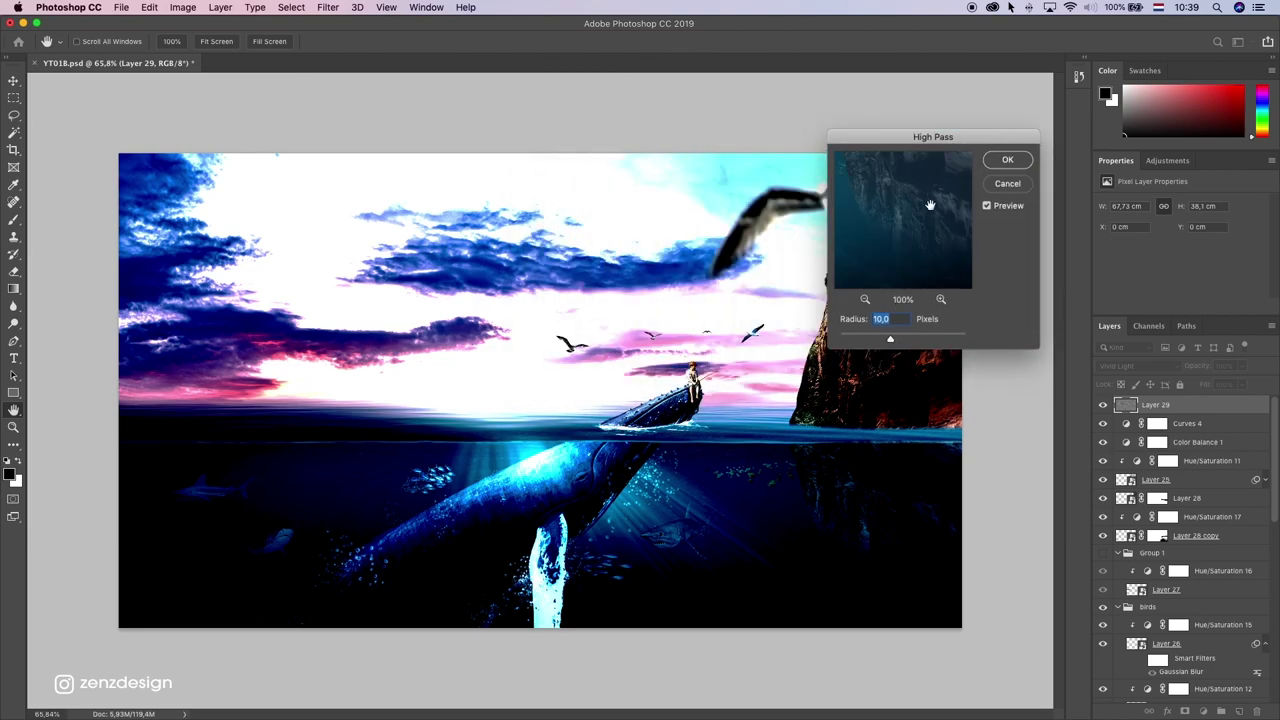
{"action": "left_click_drag", "start_coordinate": [880, 337], "coordinate": [843, 342]}
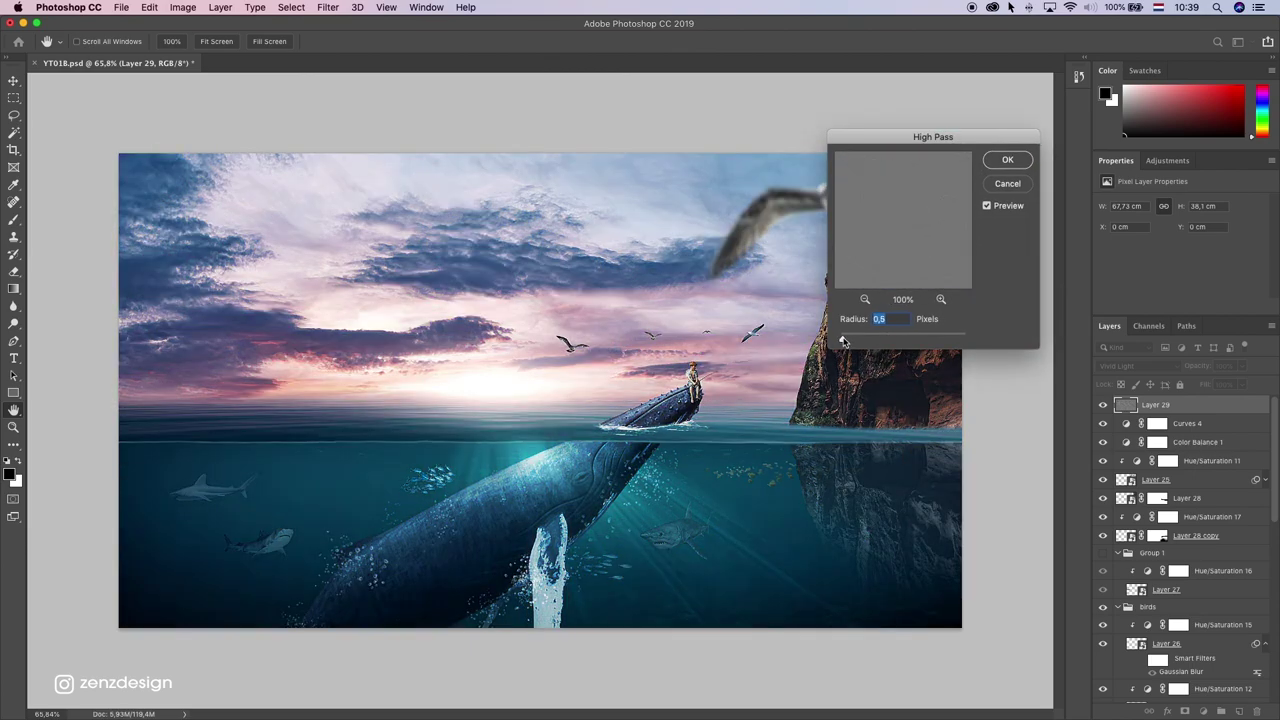
{"action": "left_click", "coordinate": [998, 163]}
Step: Change the canvas surround colour to black to present the finished composite
{"action": "key", "text": "super+minus"}
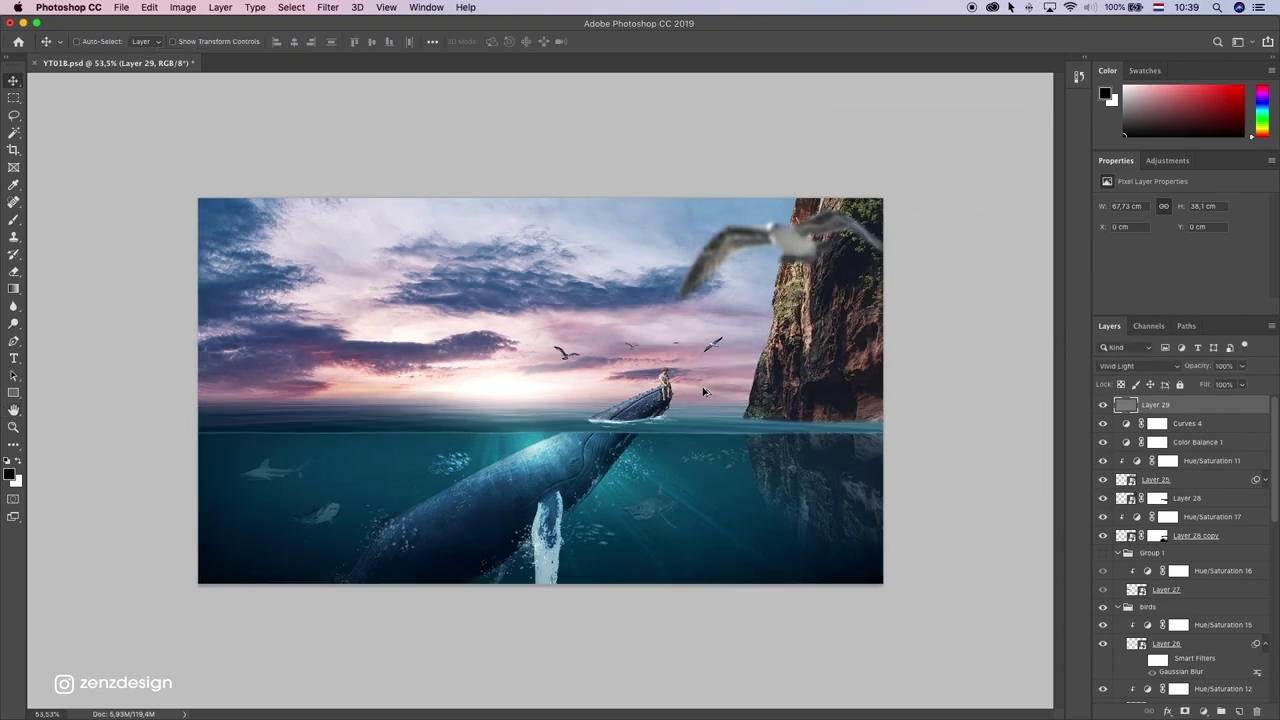
{"action": "scroll", "coordinate": [703, 391], "scroll_direction": "up", "scroll_amount": 3}
{"action": "right_click", "coordinate": [1004, 258]}
{"action": "left_click", "coordinate": [1010, 276]}
{"action": "right_click", "coordinate": [1005, 225]}
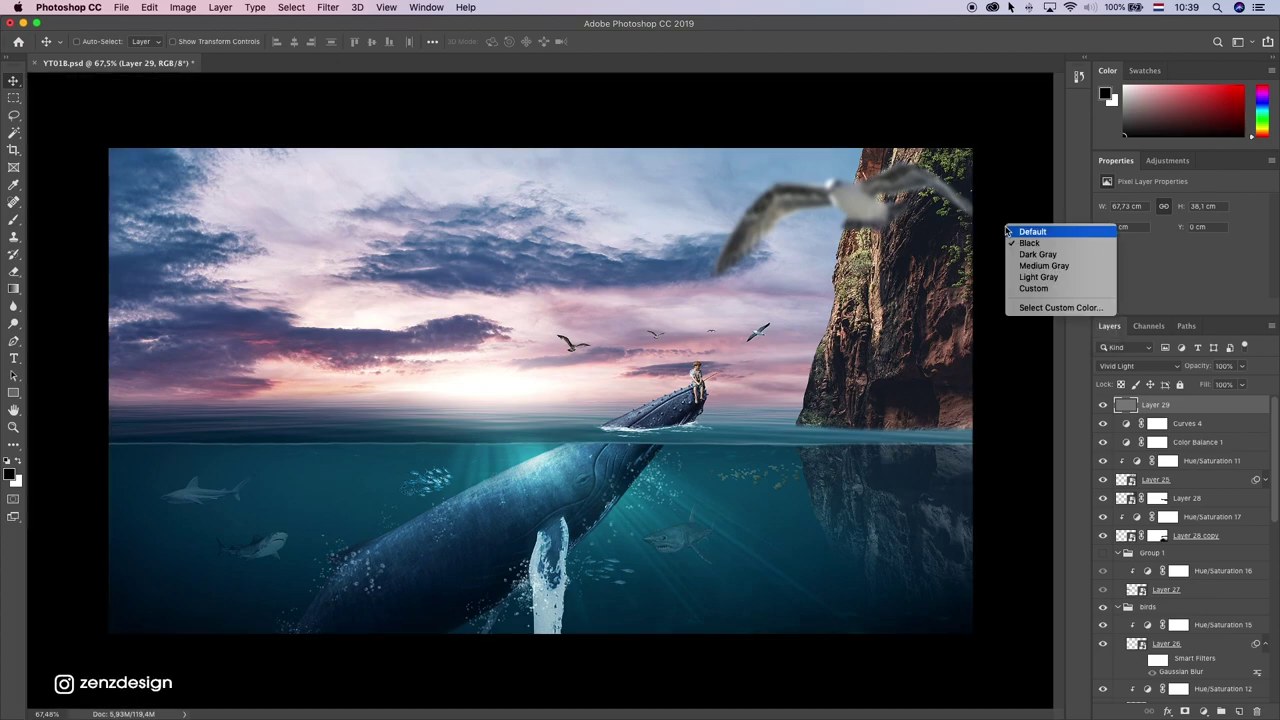
{"action": "left_click", "coordinate": [924, 233]}
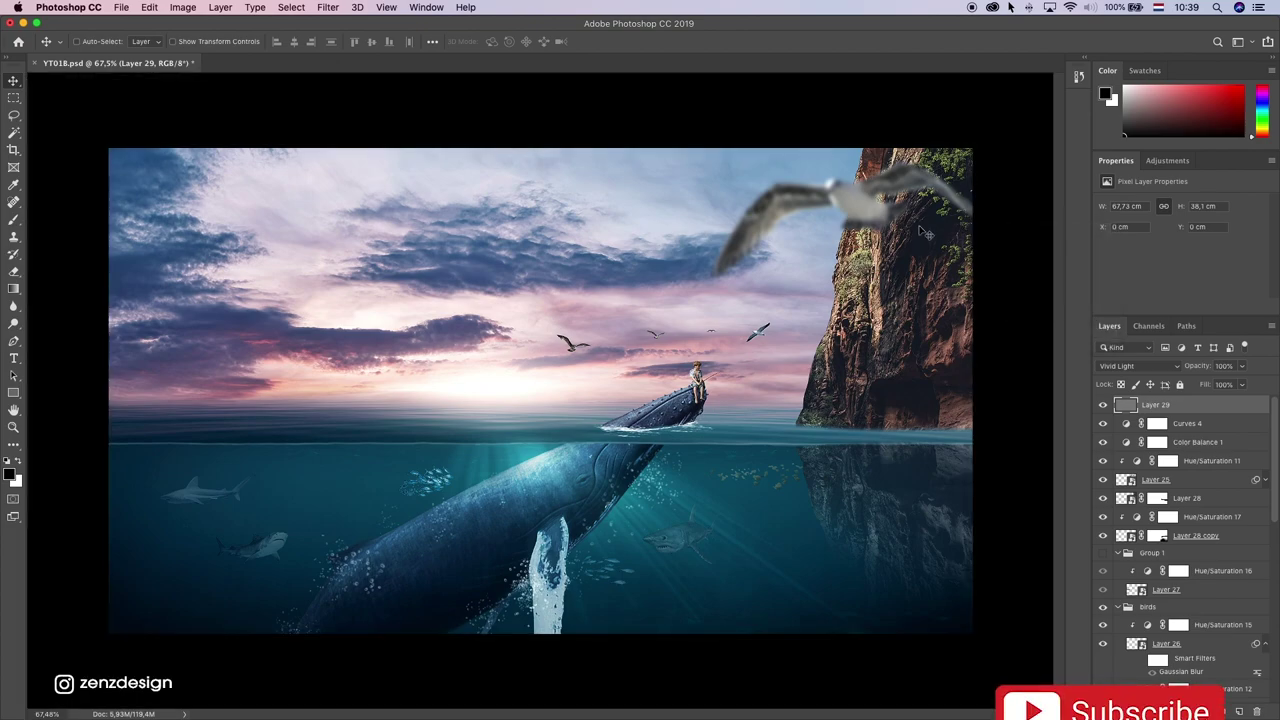